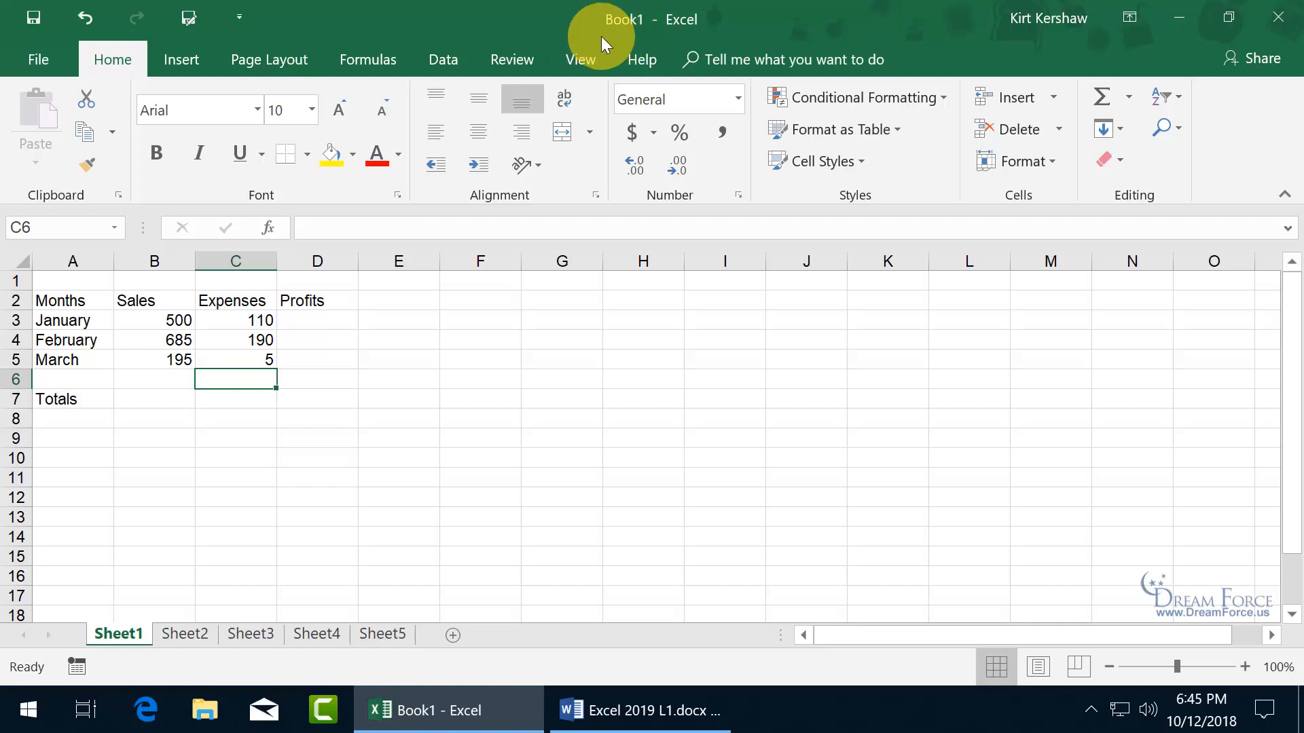
Save the workbook as My Spiffy Sales in the Exercises folder on the Desktop
click(36, 18)
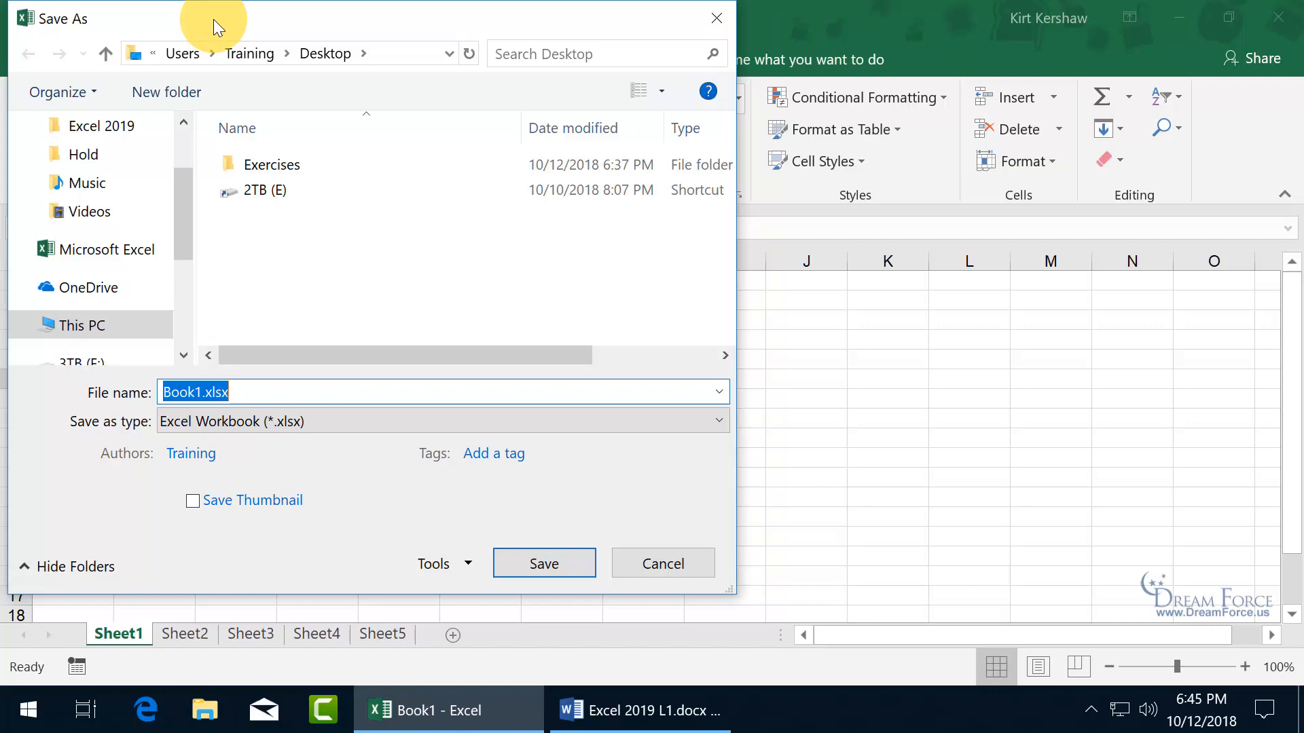
drag(213, 19, 367, 64)
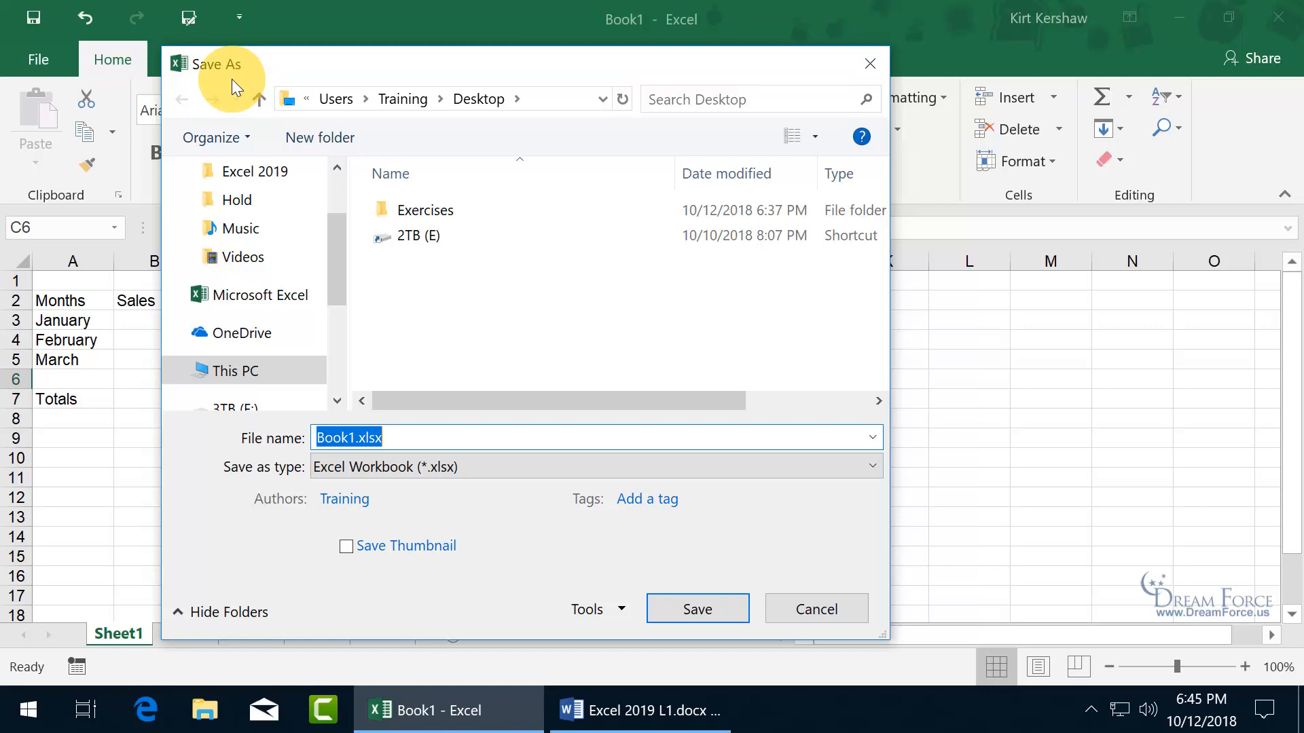
drag(340, 236, 348, 294)
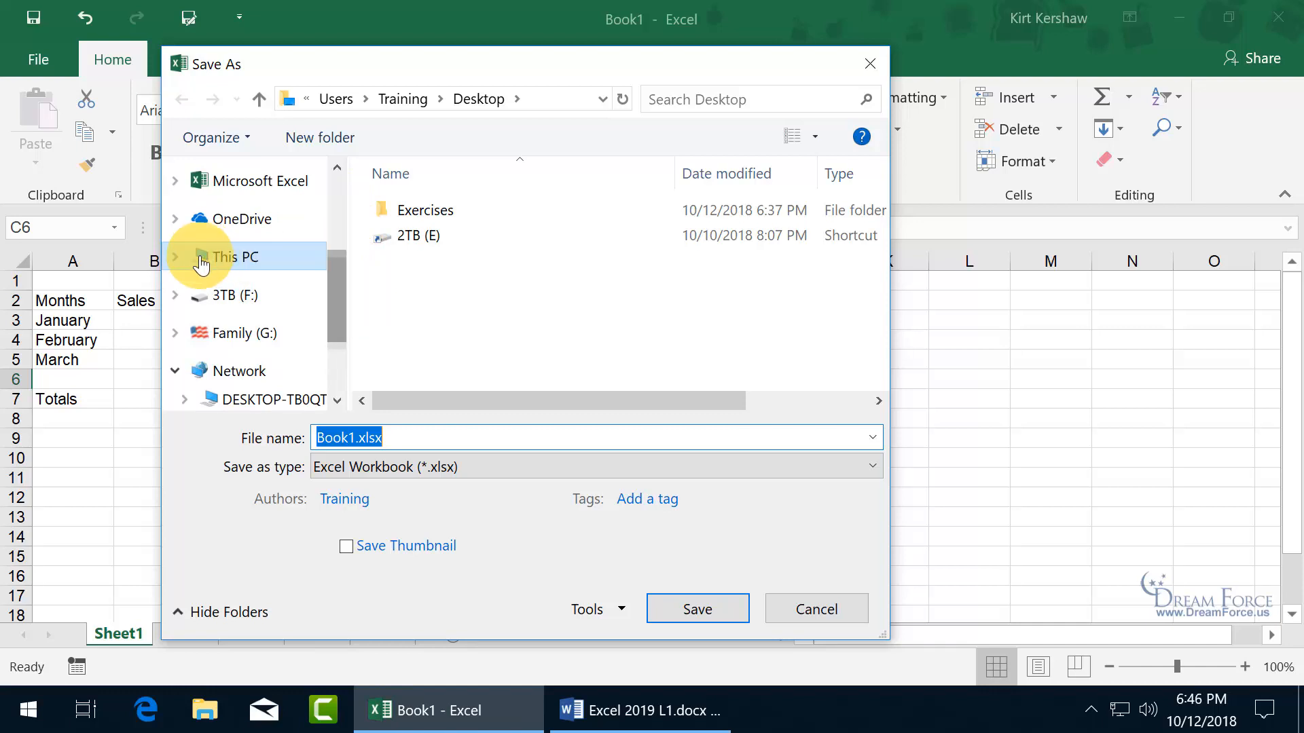
click(174, 259)
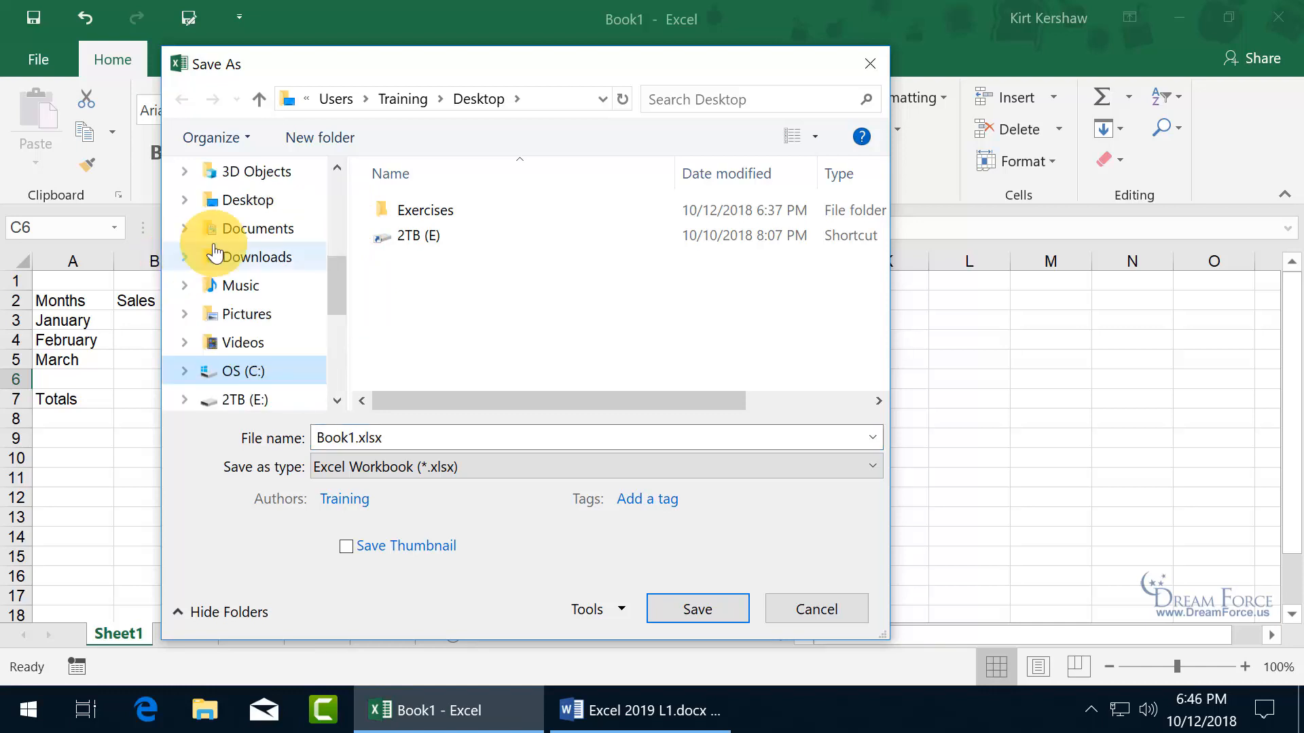
click(256, 202)
click(425, 212)
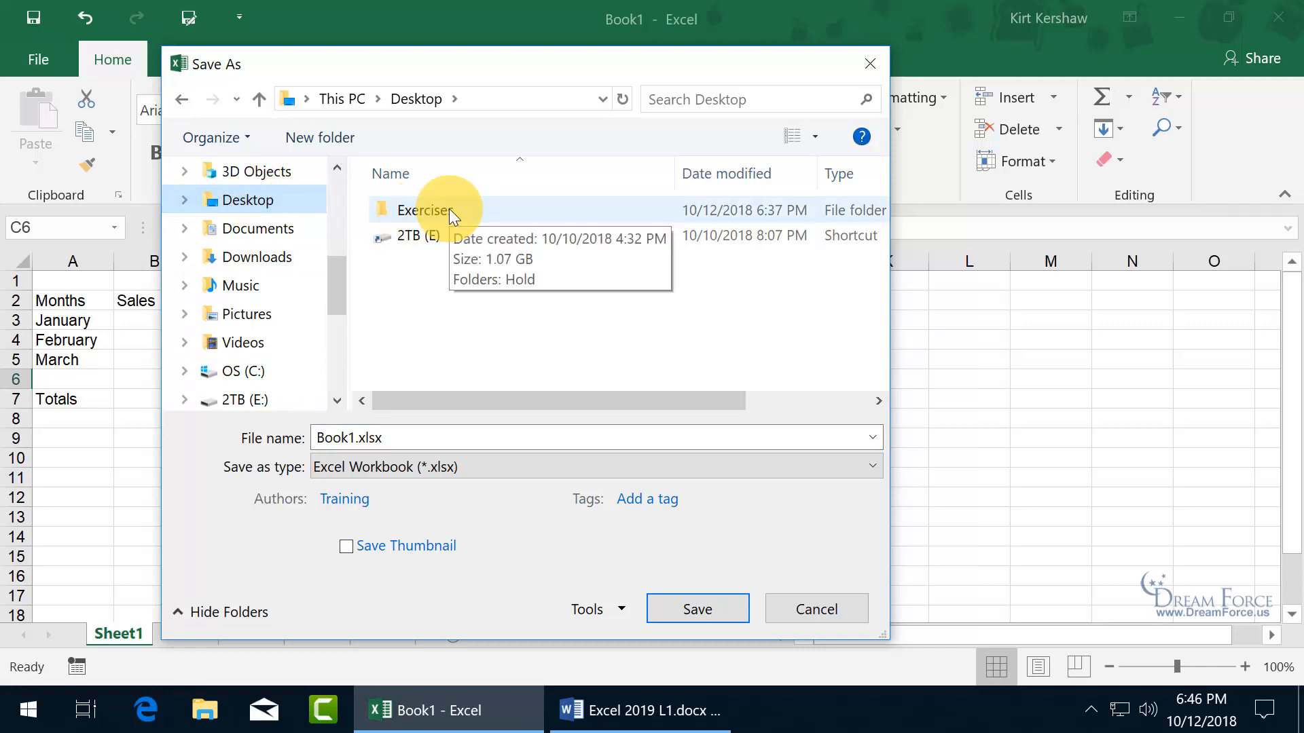
double_click(449, 210)
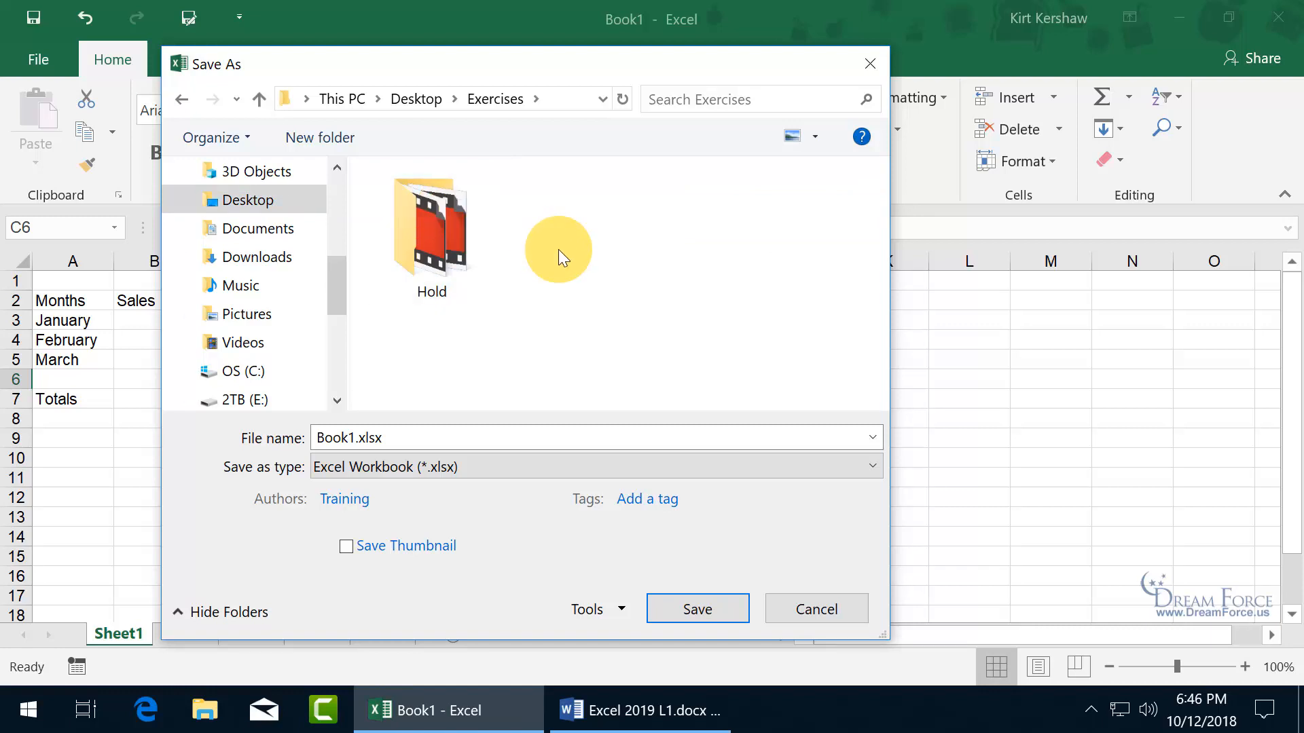
click(400, 438)
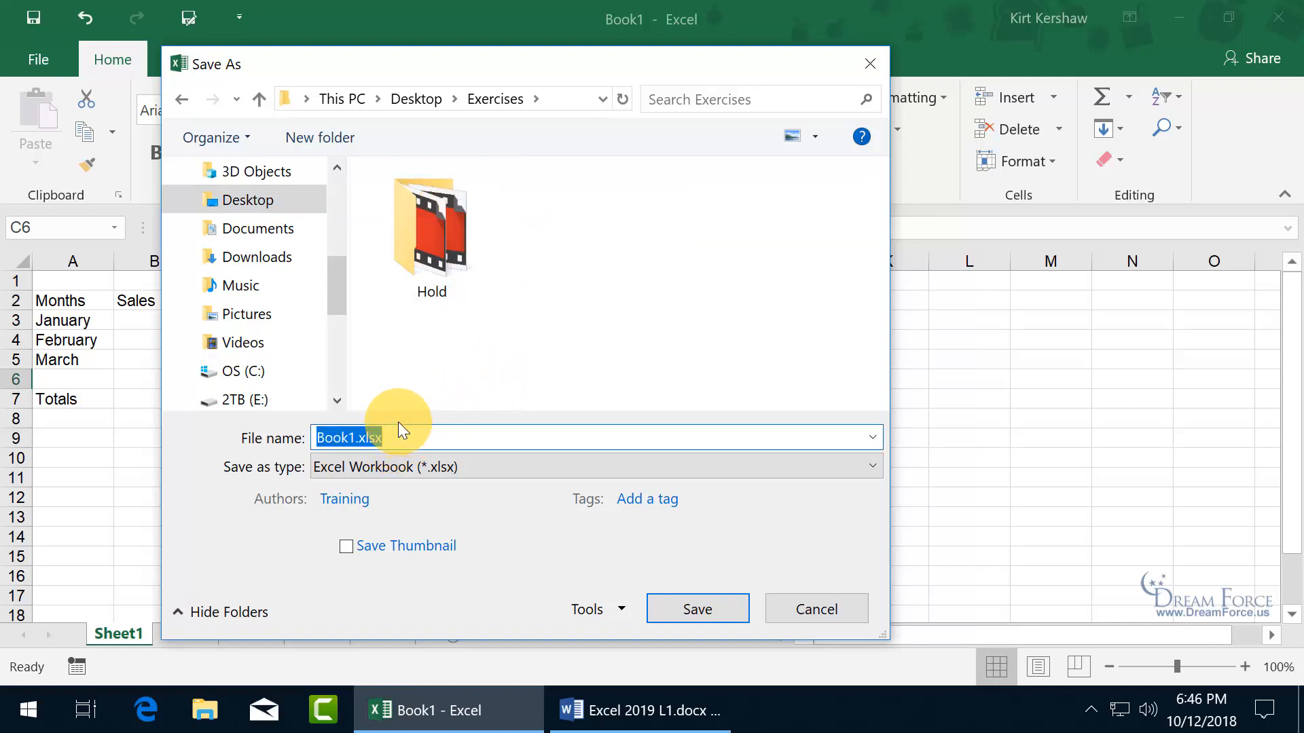
text(My Spiffy Sales)
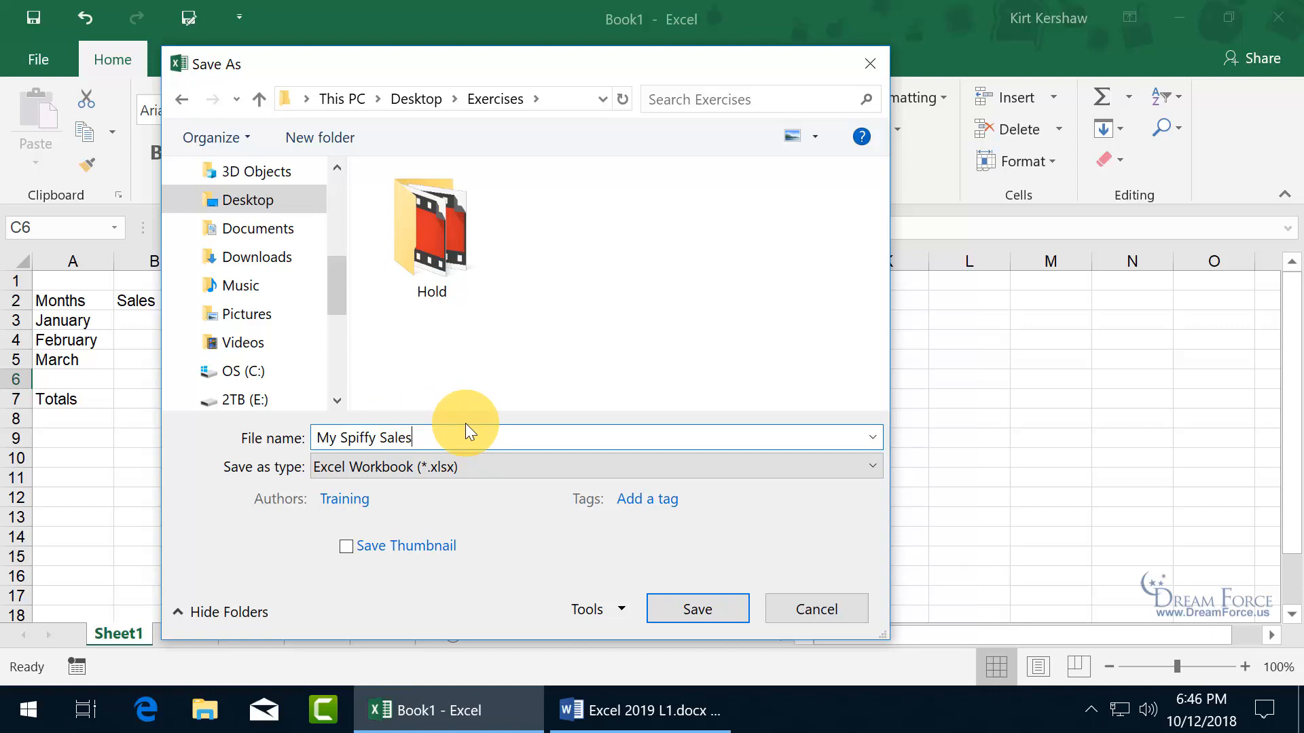
click(690, 599)
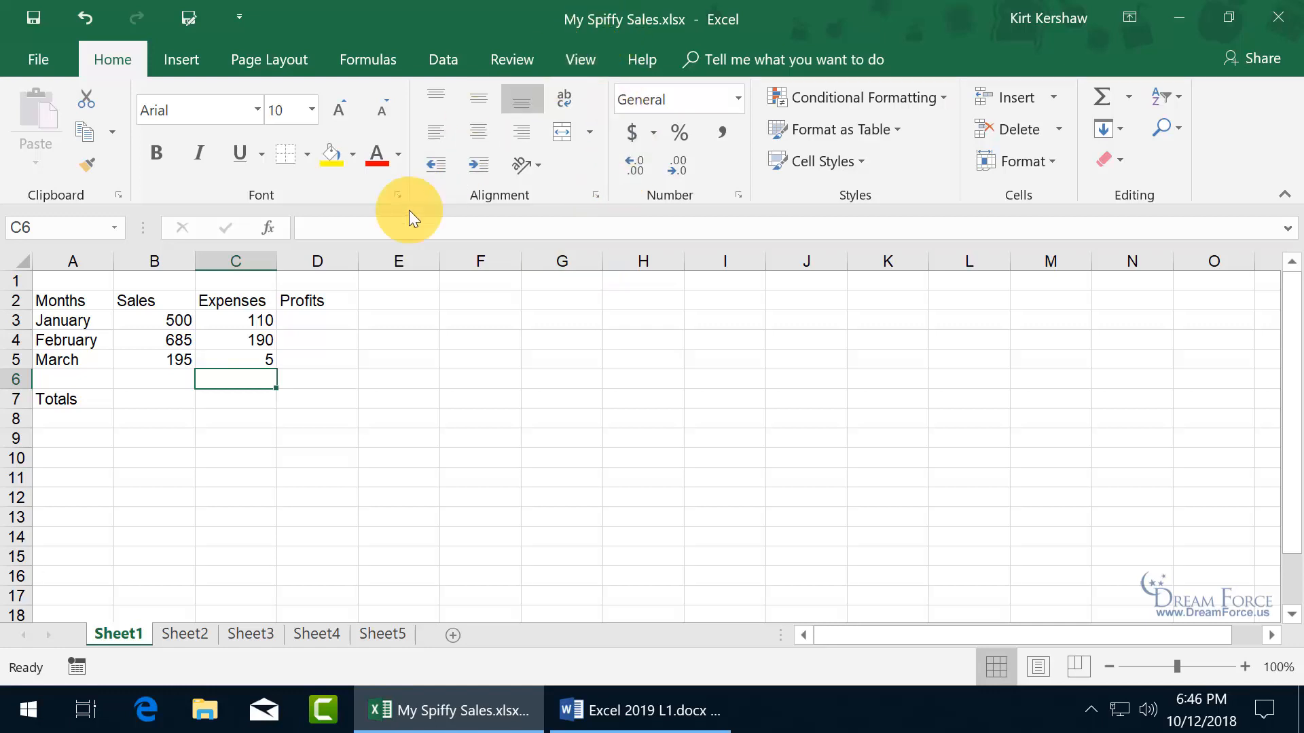
Change March's expenses in cell C5 to 4 and save the workbook
click(268, 360)
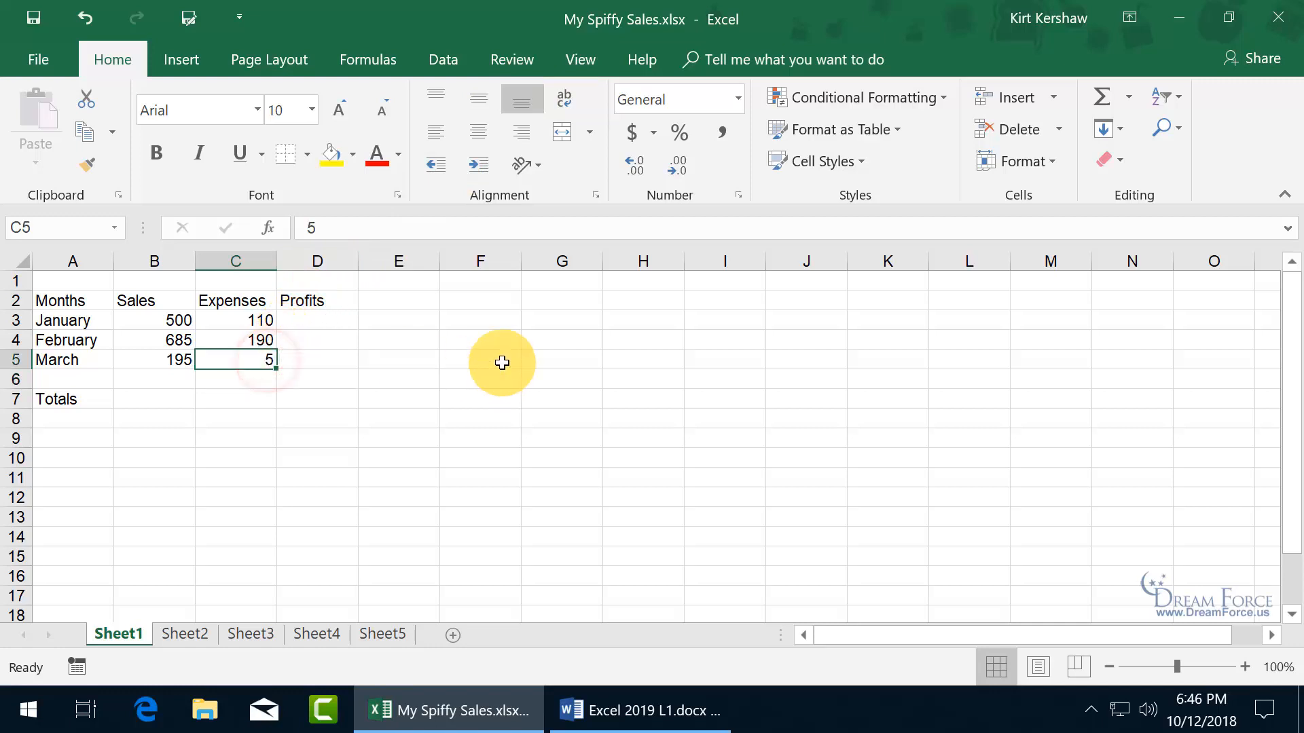
text(4)
key(Return)
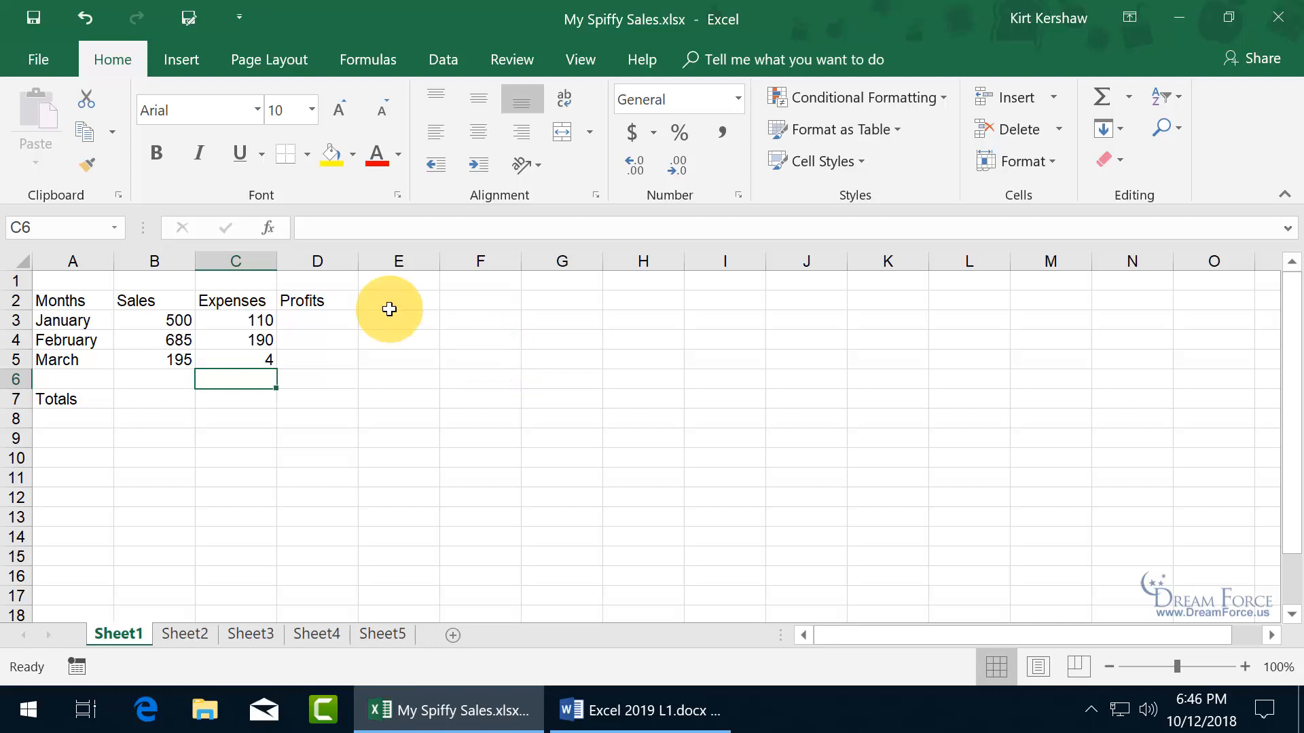
click(30, 23)
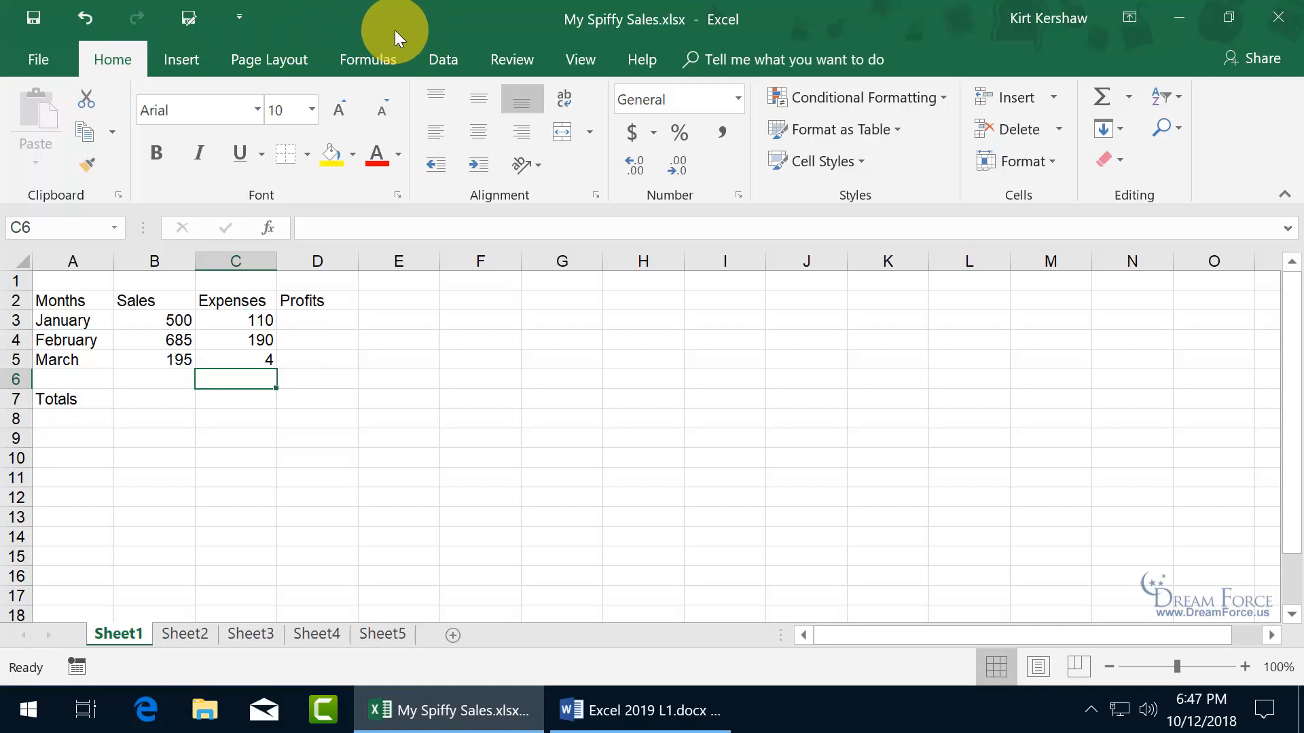
Save a duplicate of the workbook as My Spiffy Sales Copy.xlsx in the Exercises folder, without replacing the original file
click(188, 17)
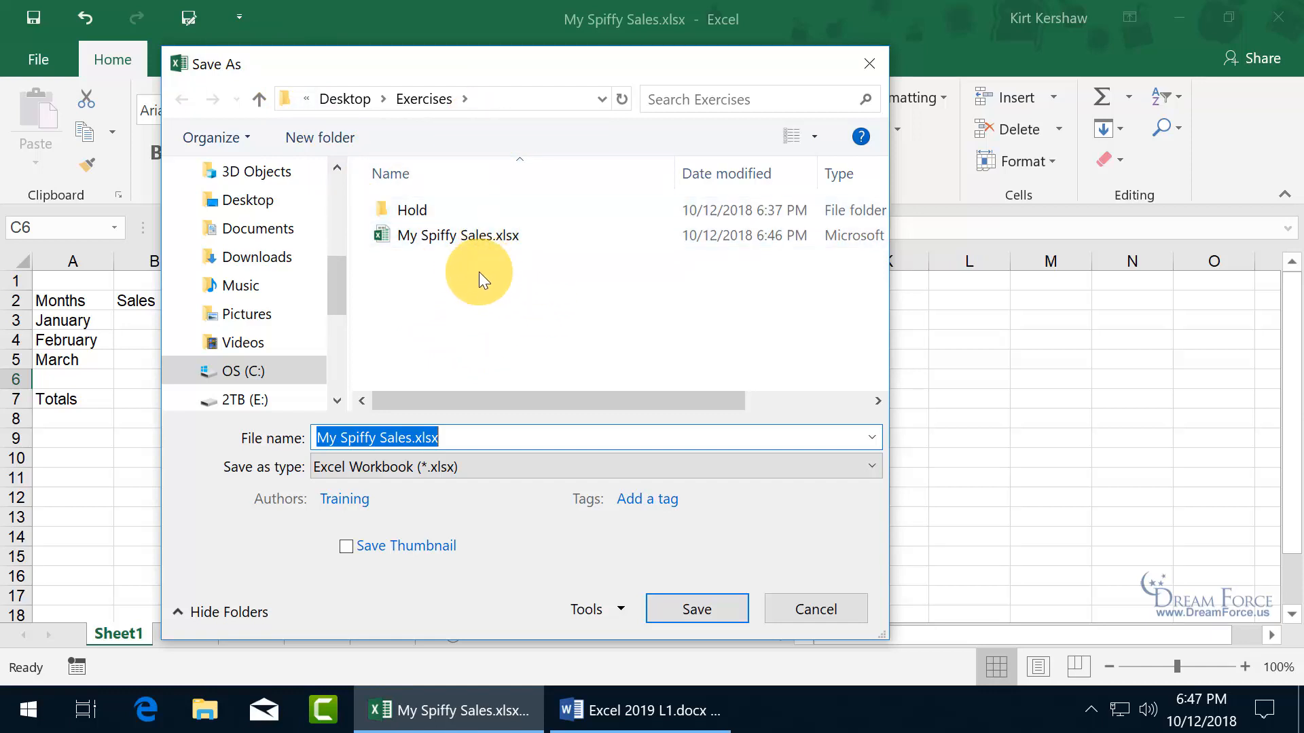
click(670, 602)
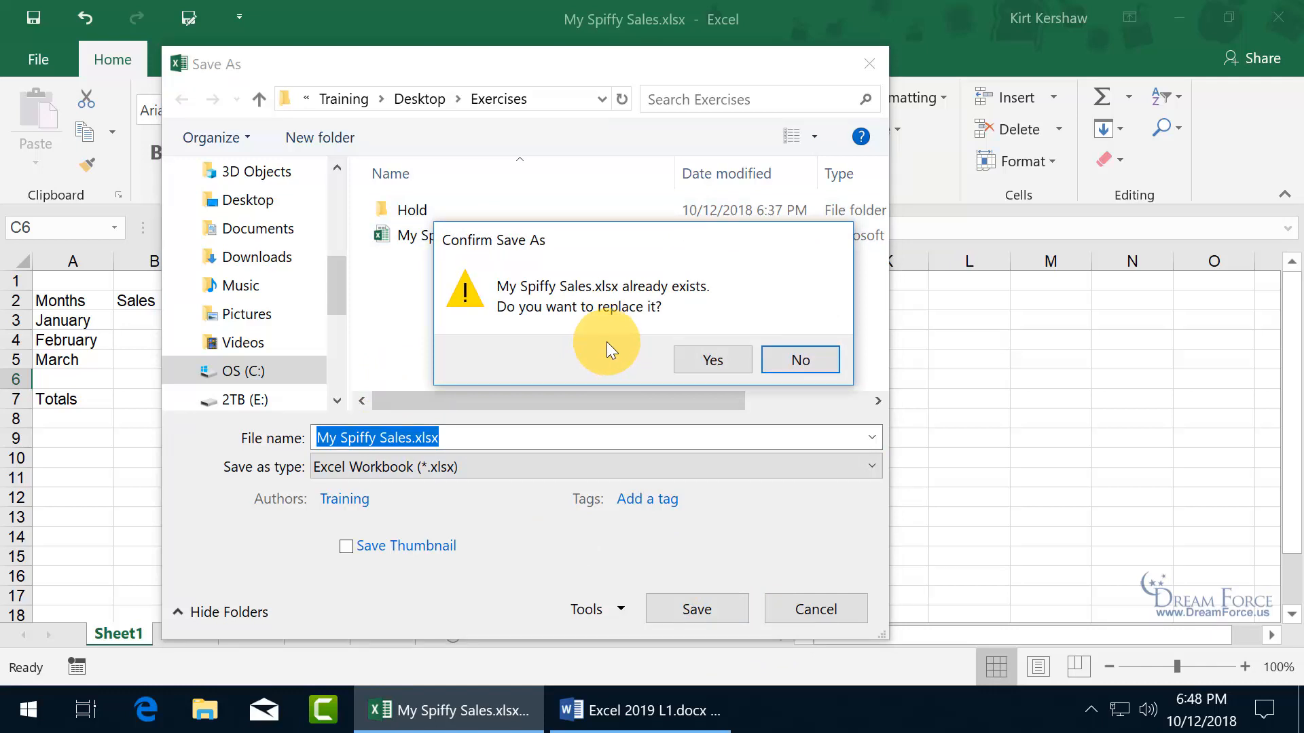
click(778, 353)
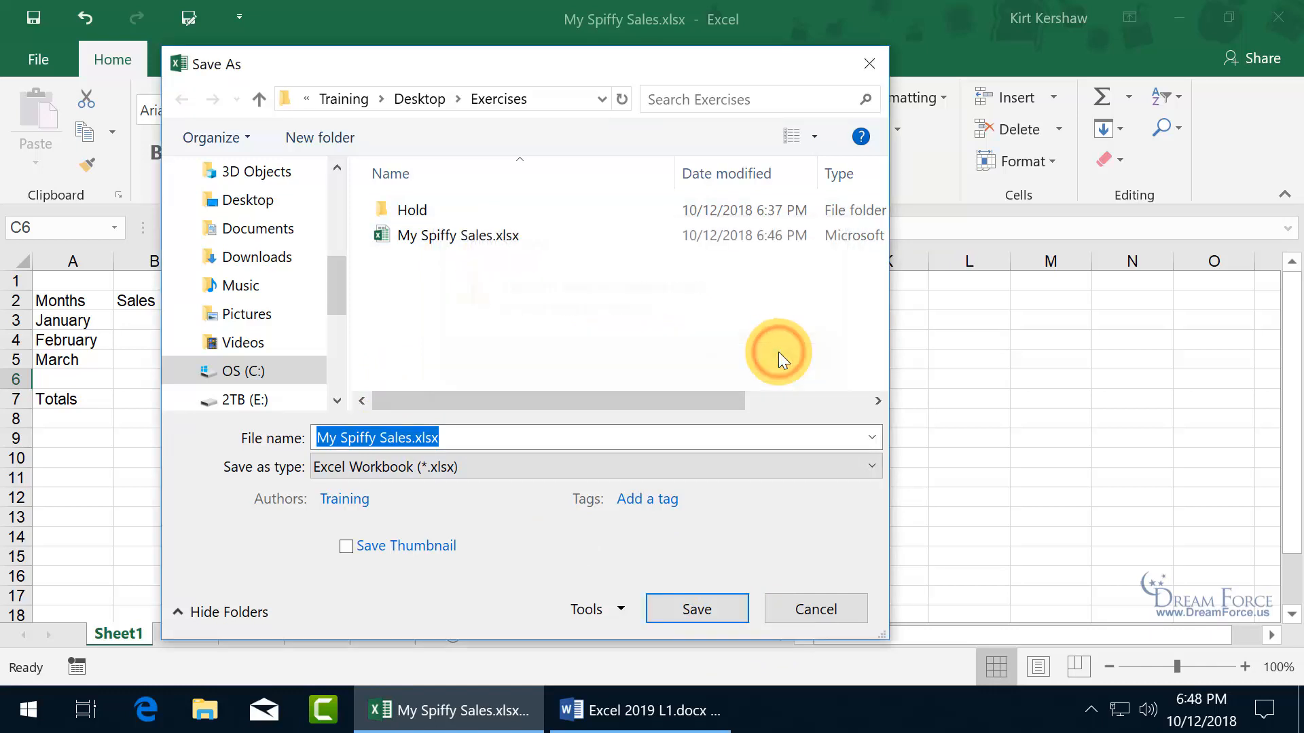
click(412, 437)
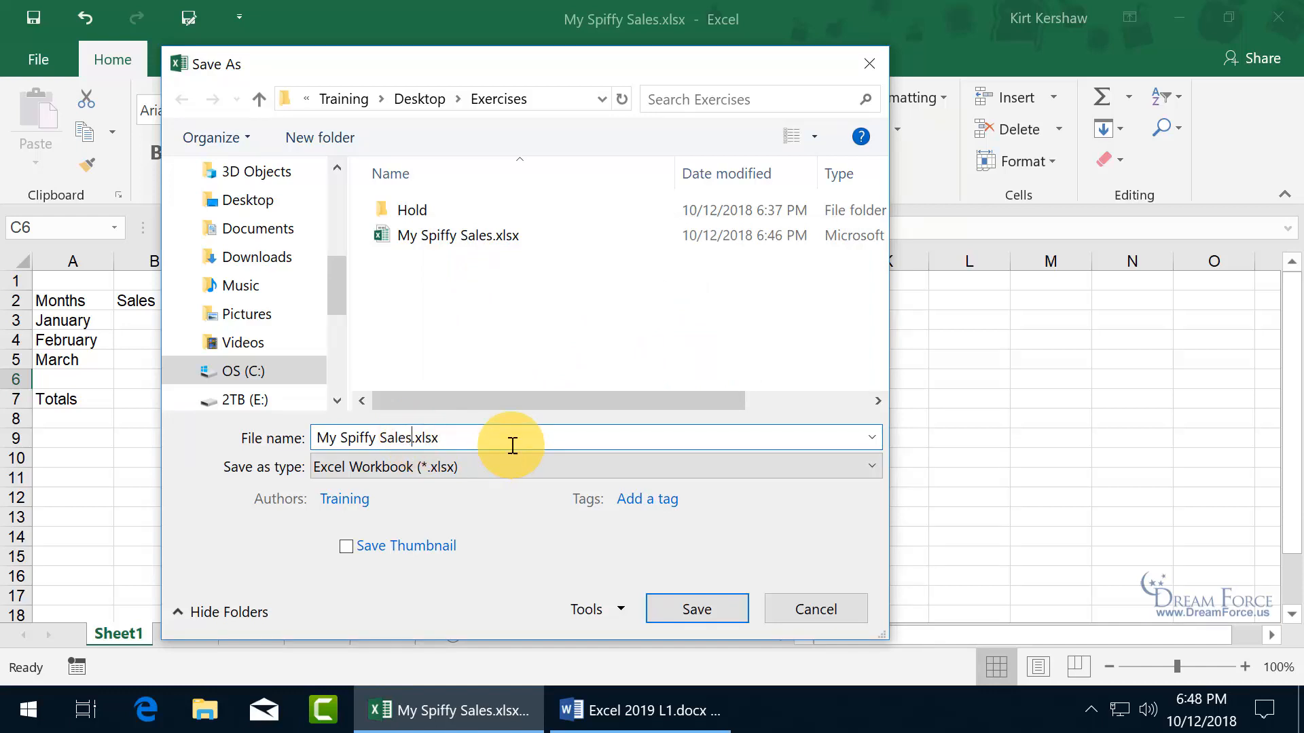
text(Copy)
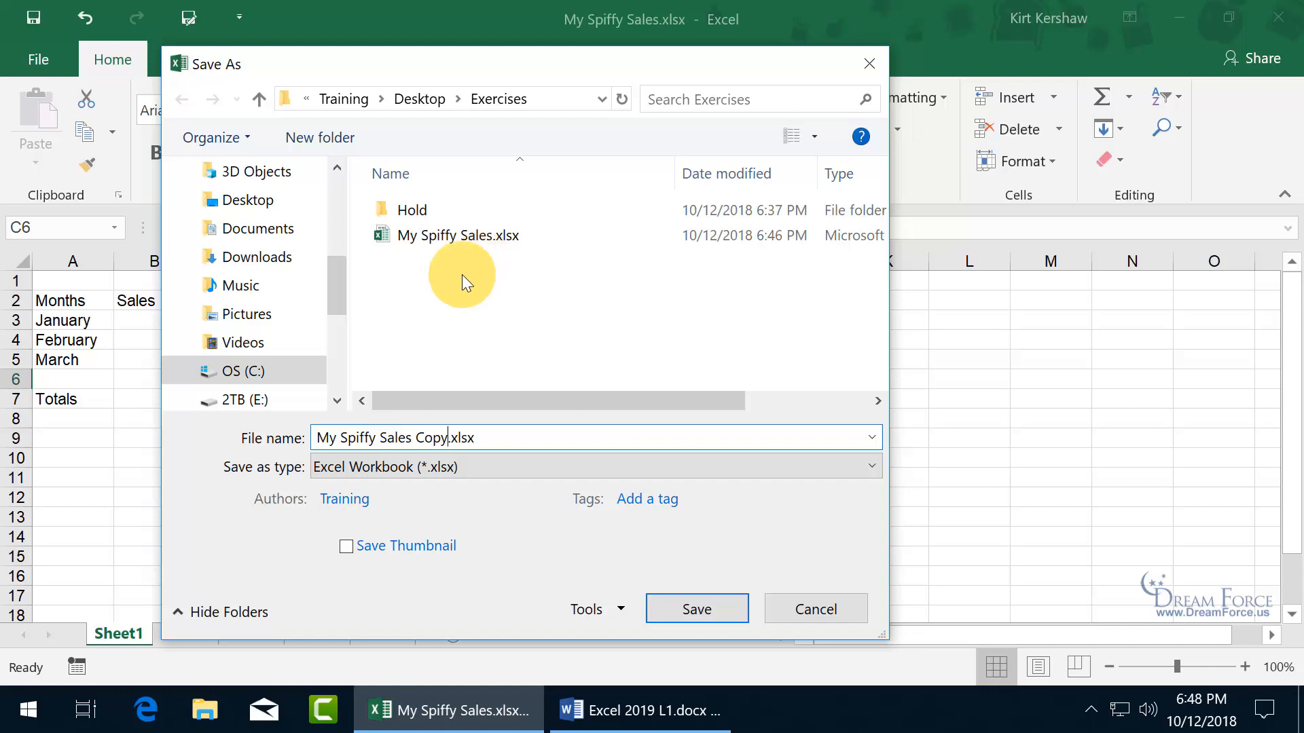
click(672, 595)
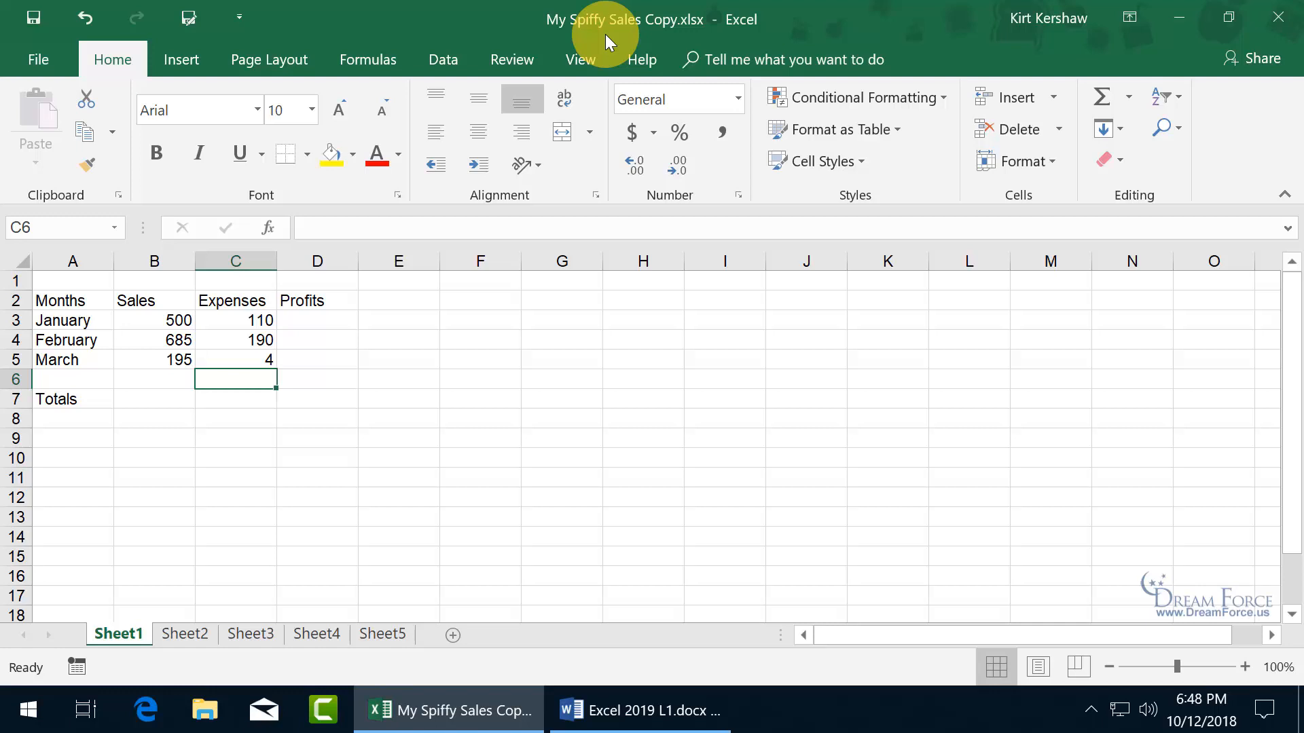
Close the copy and open the original My Spiffy Sales.xlsx from the desktop's Exercises folder
click(1278, 18)
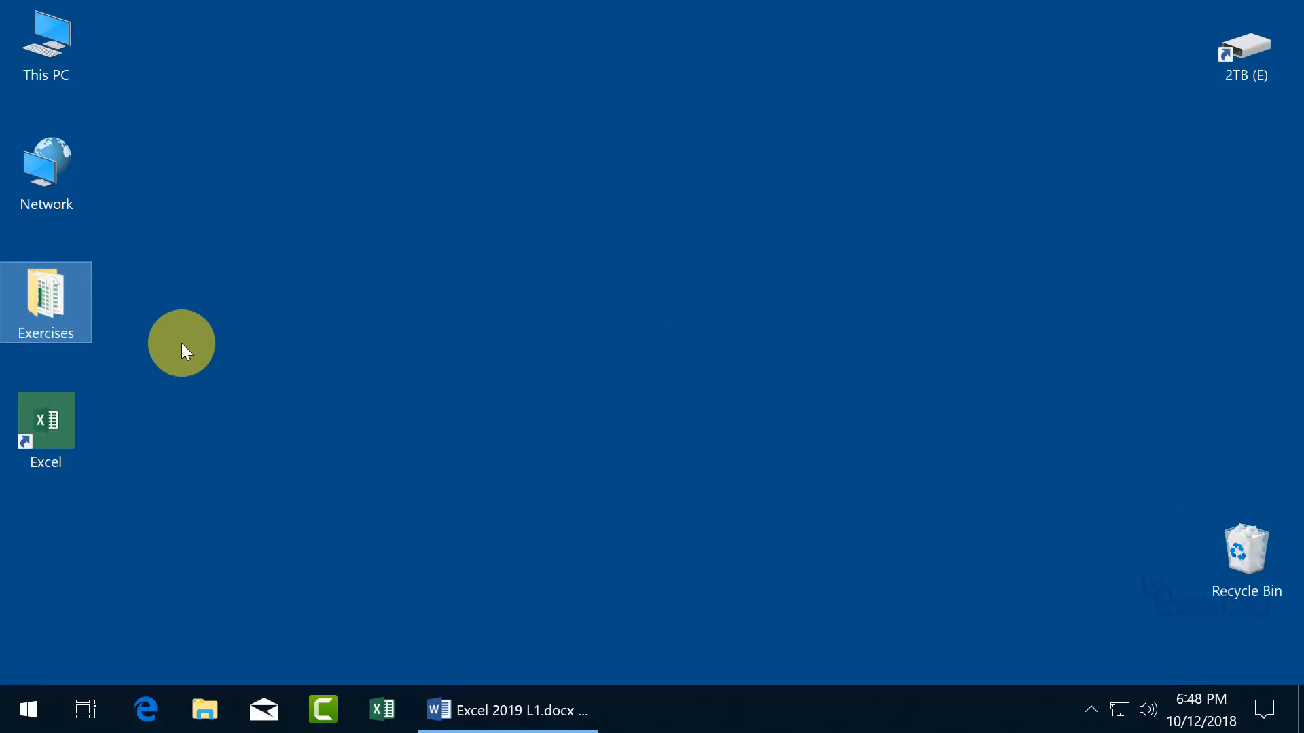
double_click(38, 296)
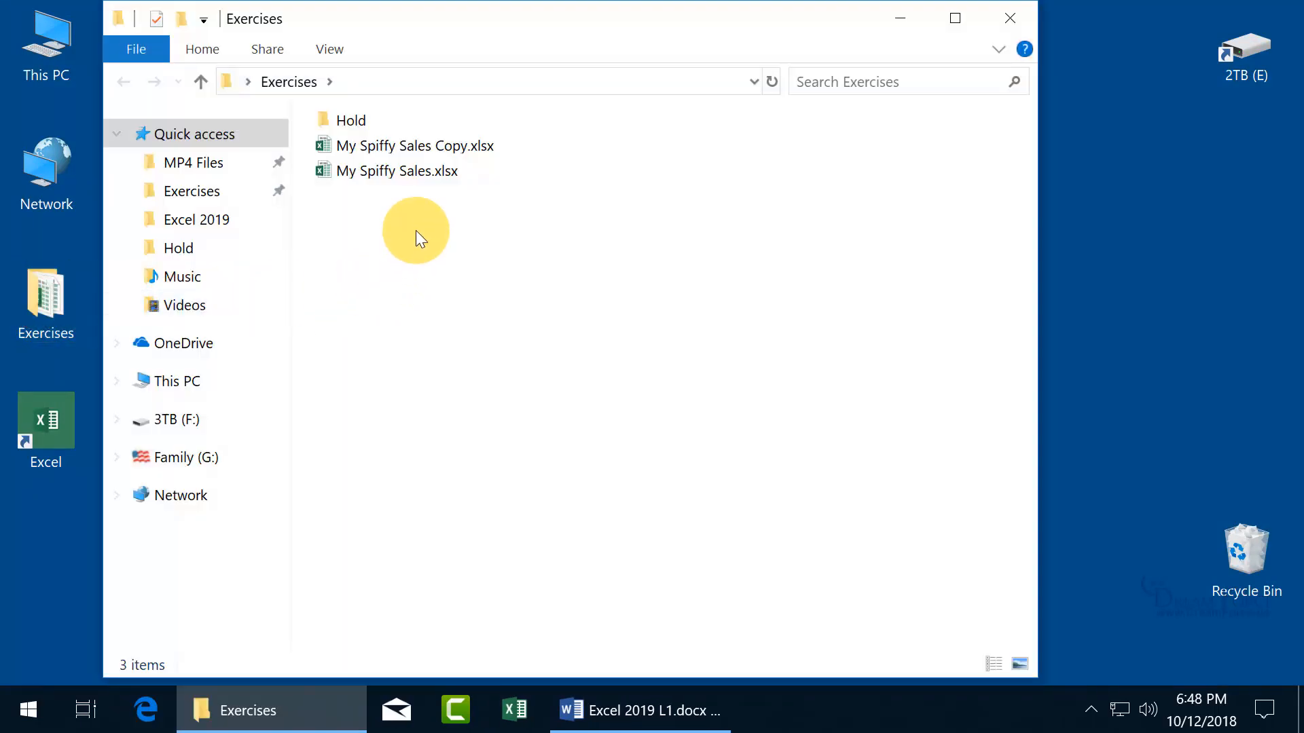
double_click(413, 168)
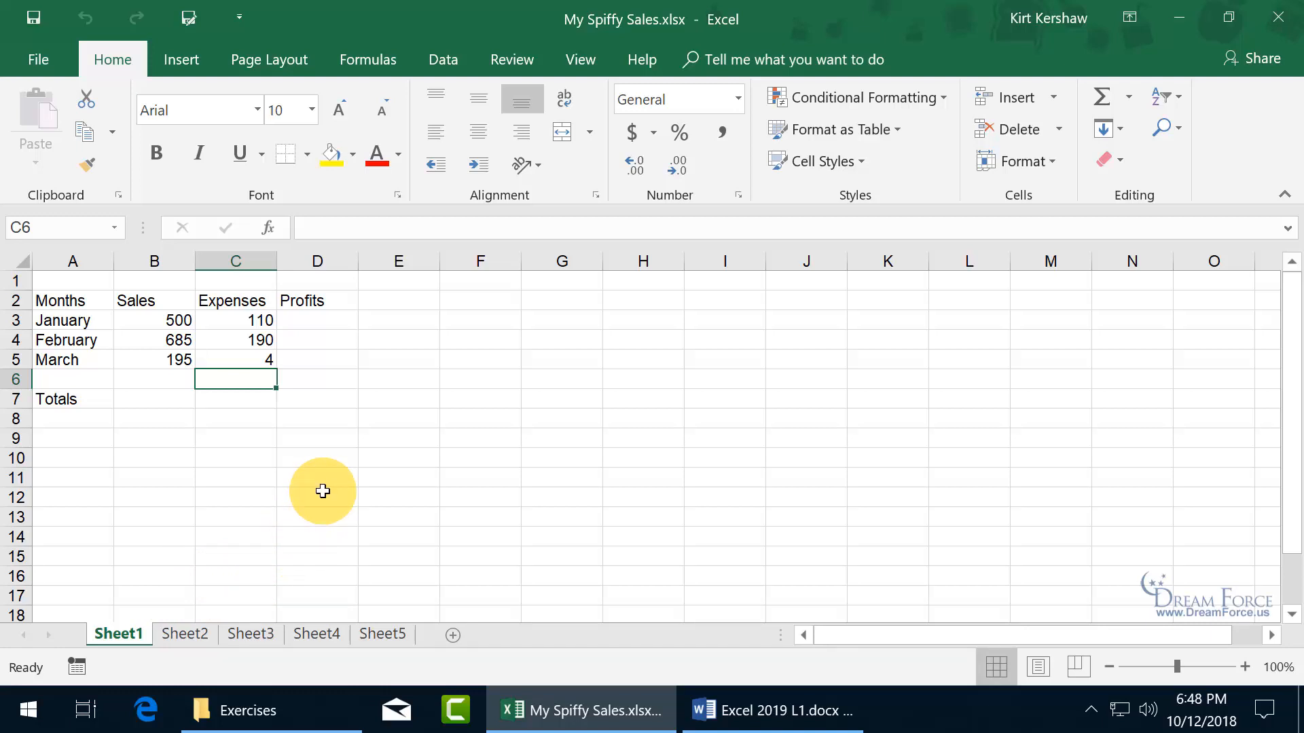
Close My Spiffy Sales.xlsx while leaving Excel running, and view Excel's recent files from the Windows taskbar
click(34, 57)
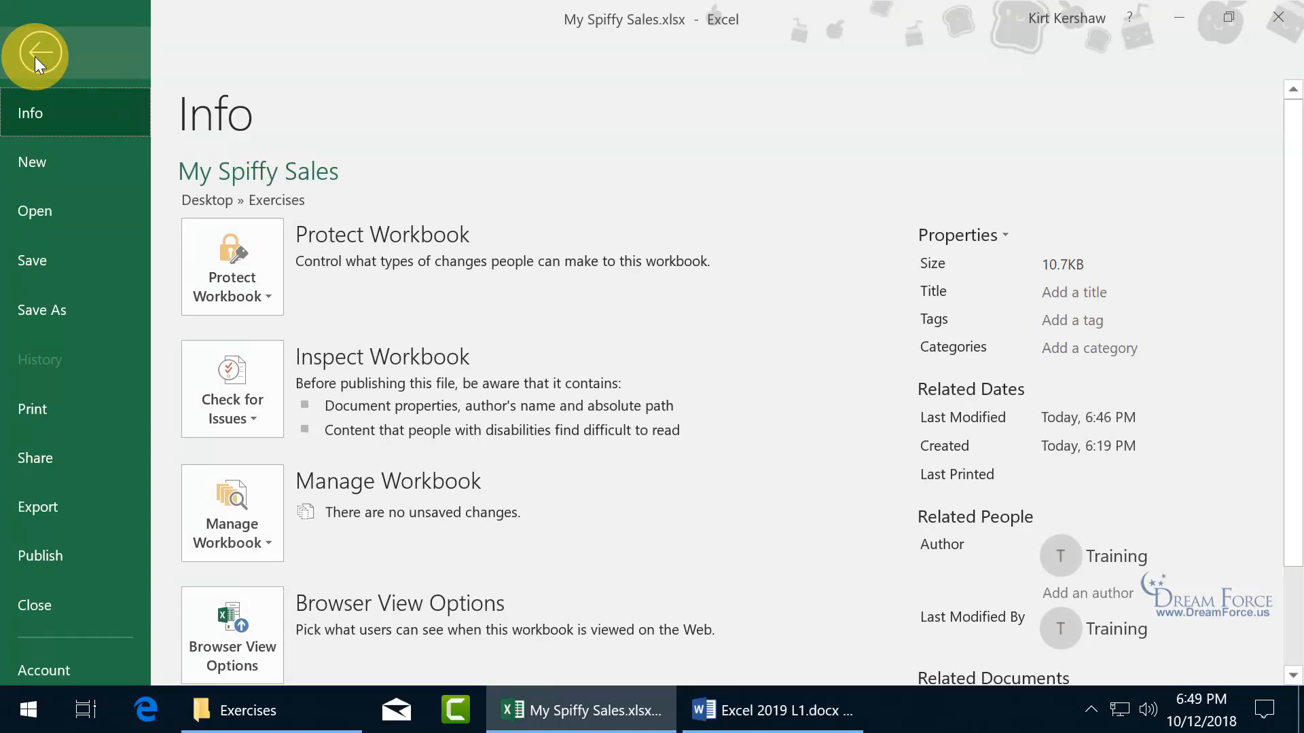
click(79, 606)
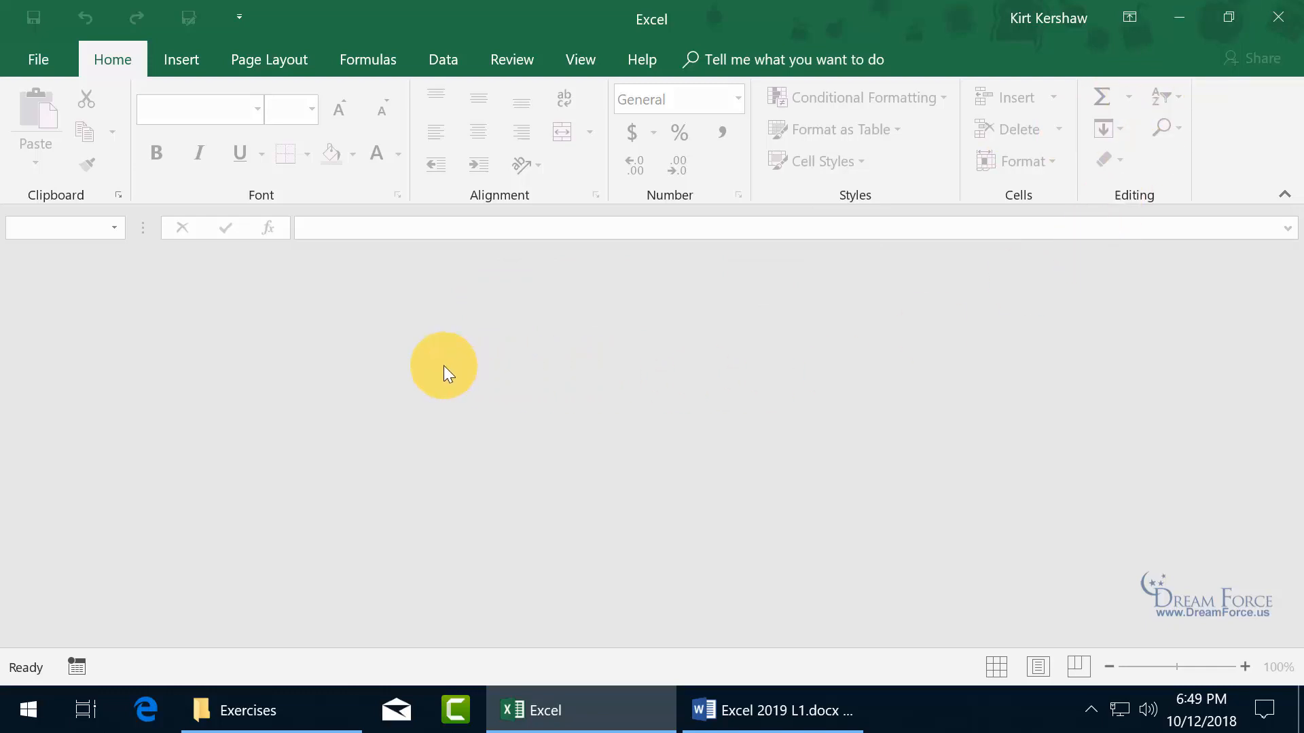
click(571, 714)
right_click(570, 714)
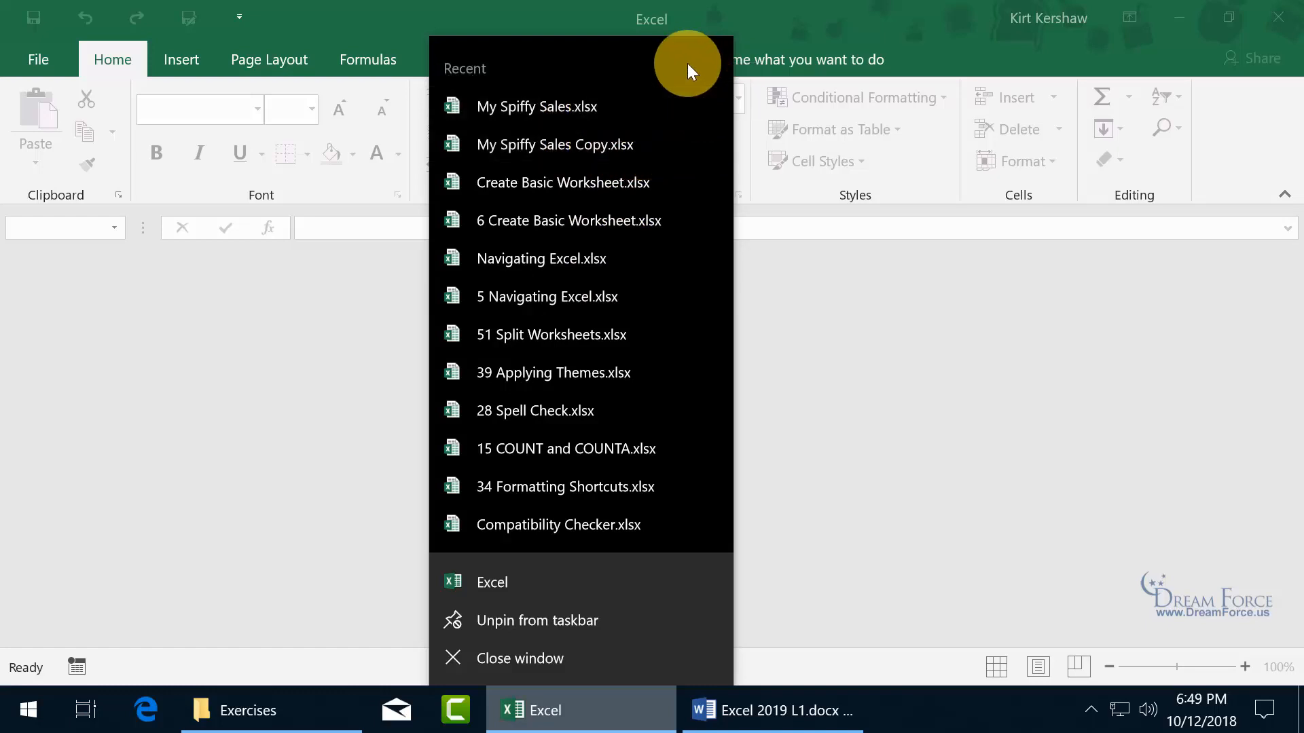
click(373, 321)
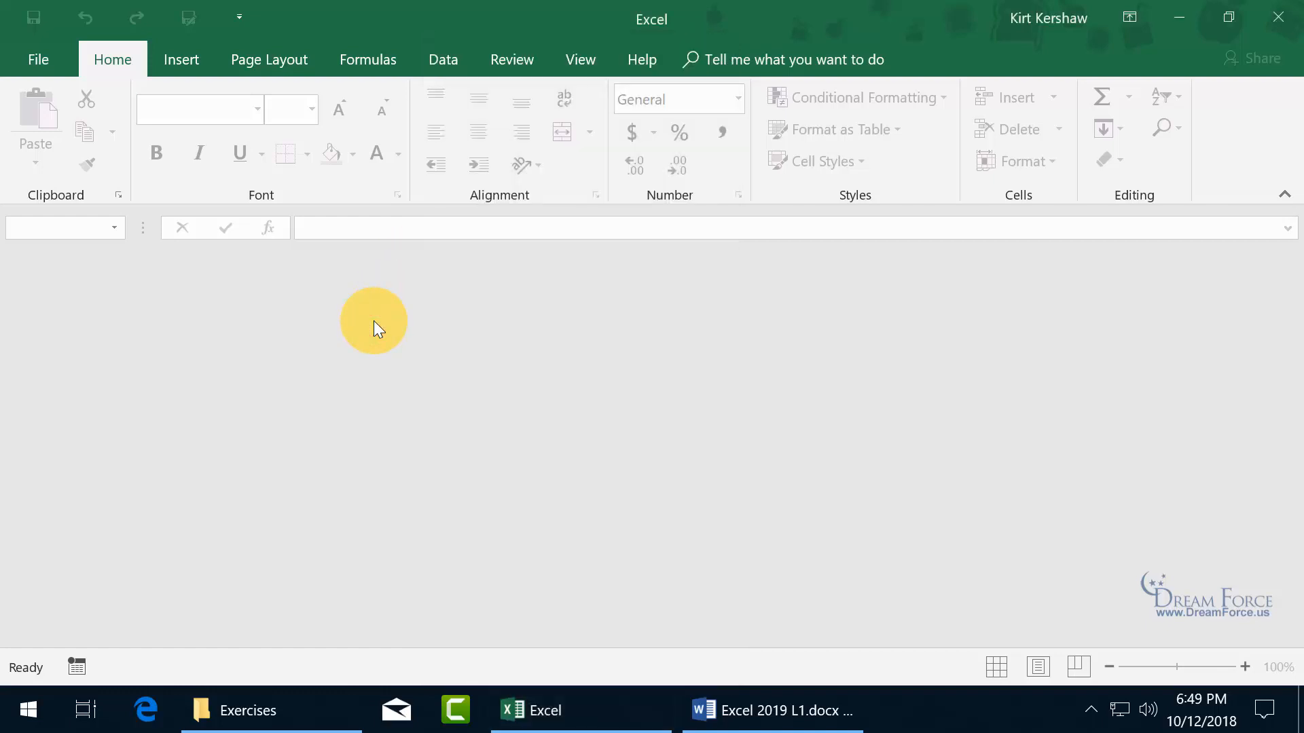
Pin My Spiffy Sales Copy.xlsx among the recent workbooks and open it from there
click(41, 56)
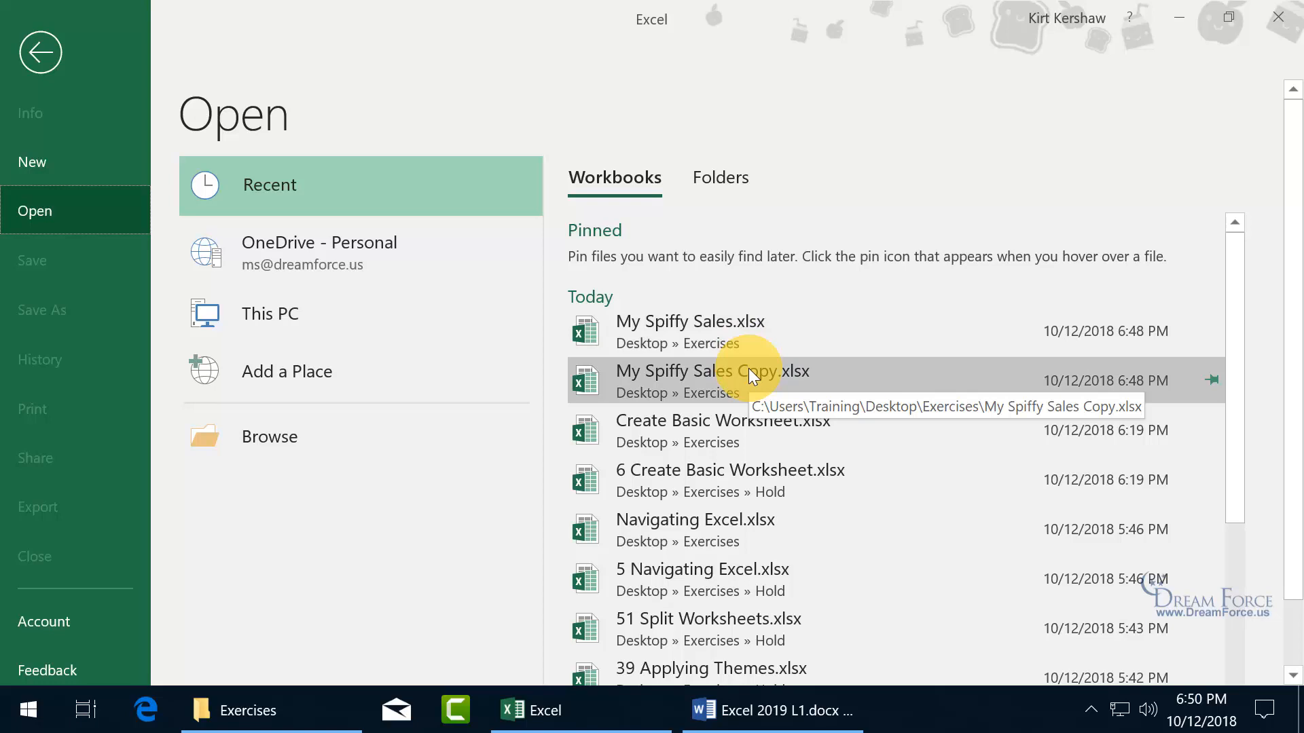
click(1213, 380)
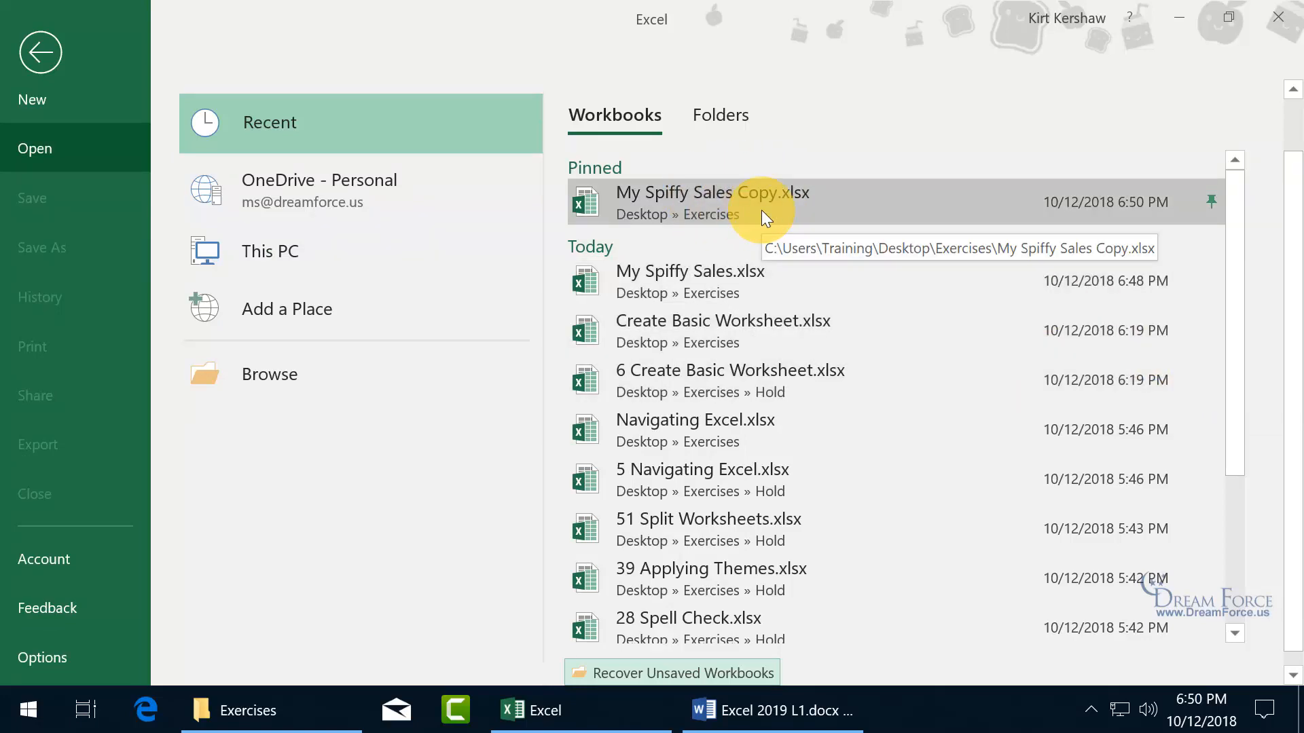
click(720, 194)
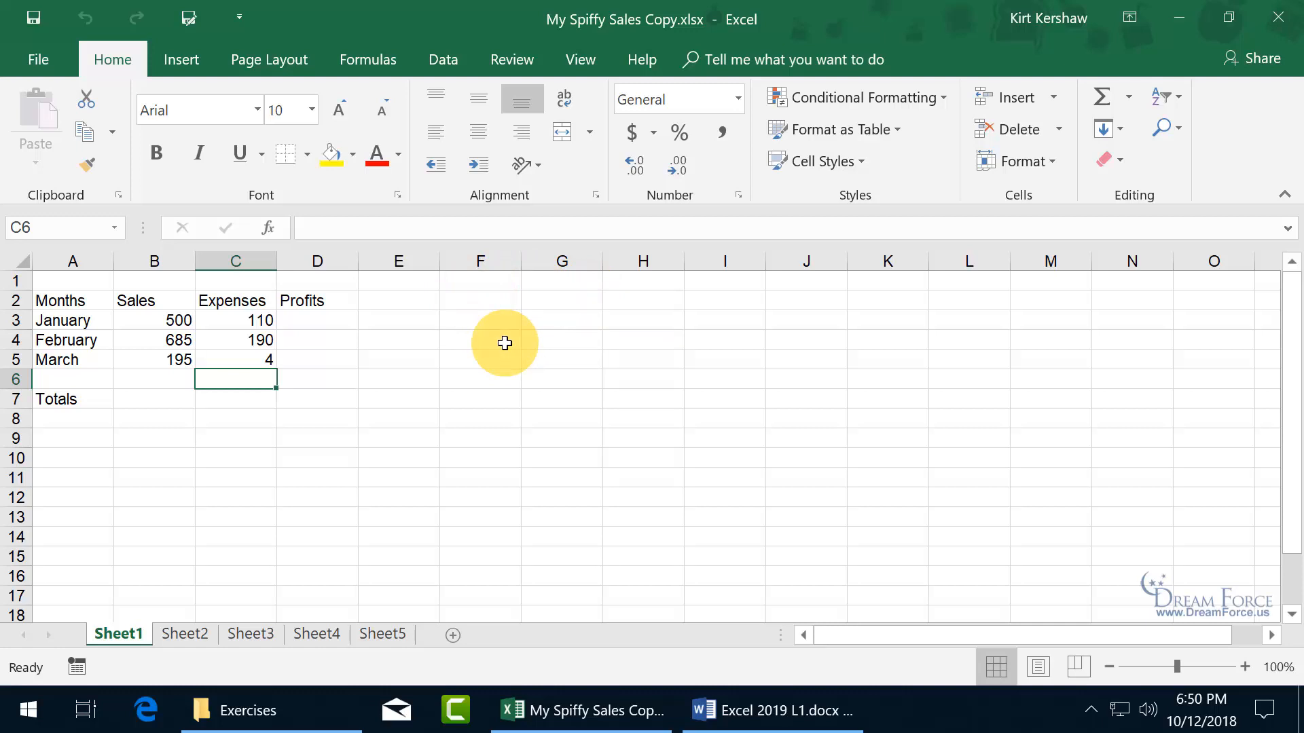
Close My Spiffy Sales Copy.xlsx and unpin it from the recent workbooks
key(ctrl+w)
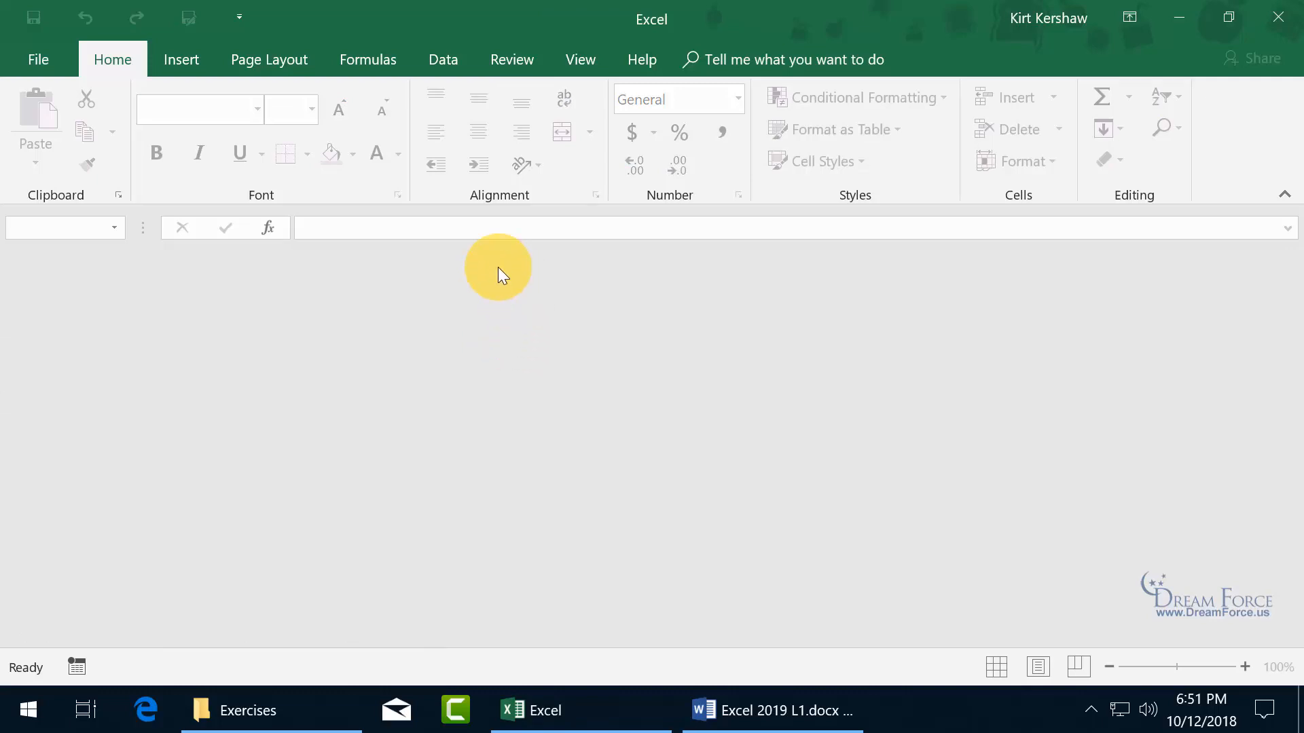
click(42, 59)
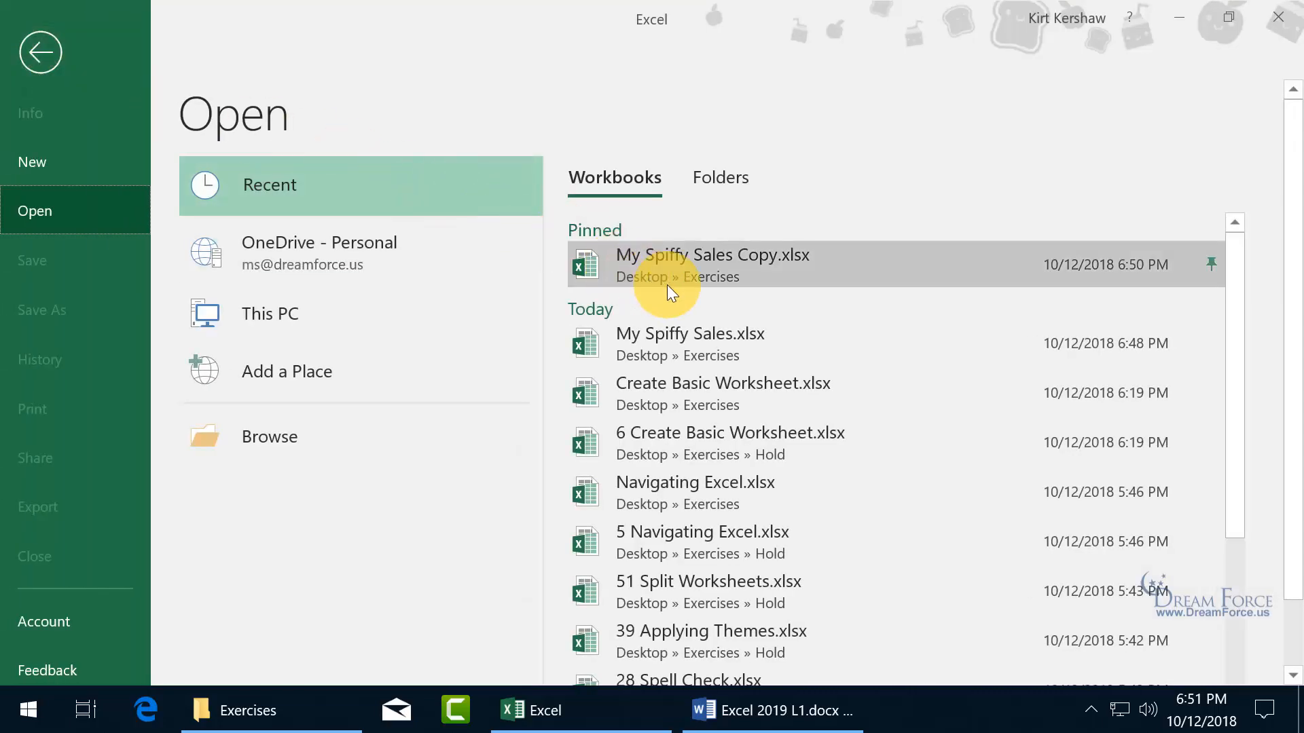
click(1211, 264)
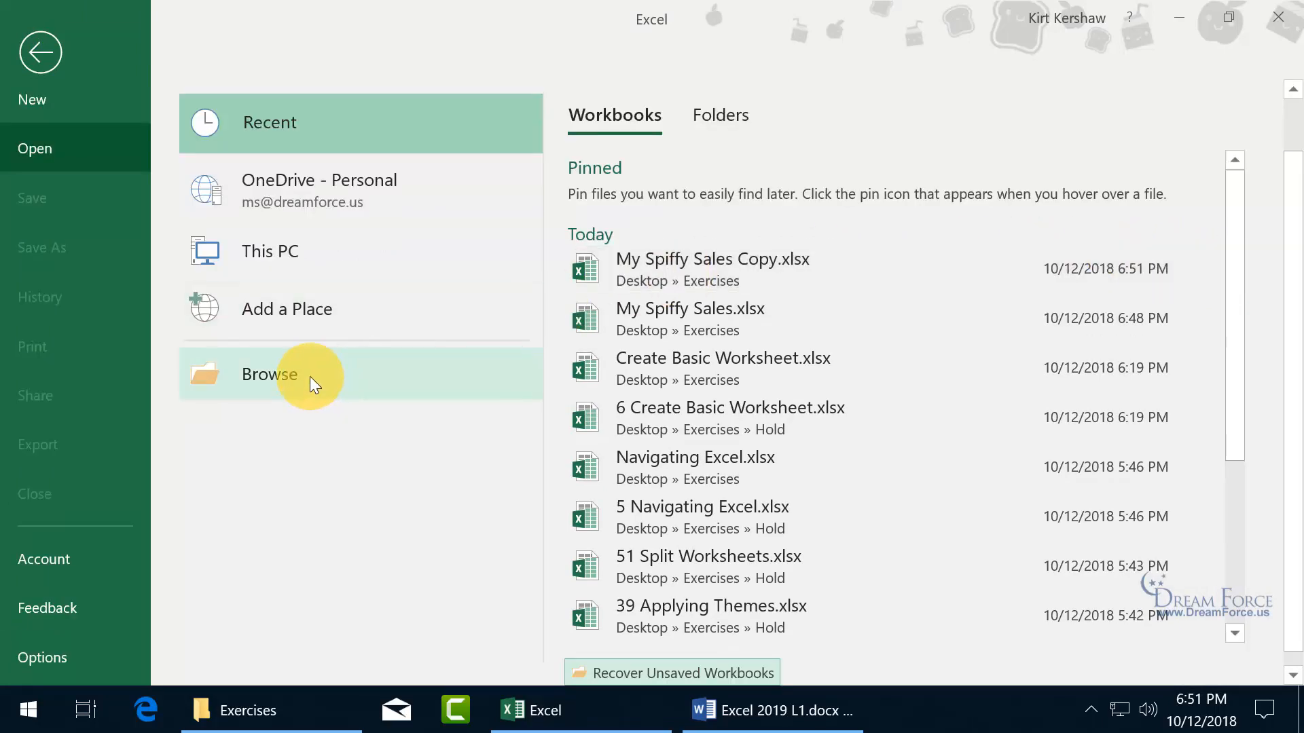
Browse to the Exercises folder on the Desktop and open My Spiffy Sales.xlsx
click(270, 372)
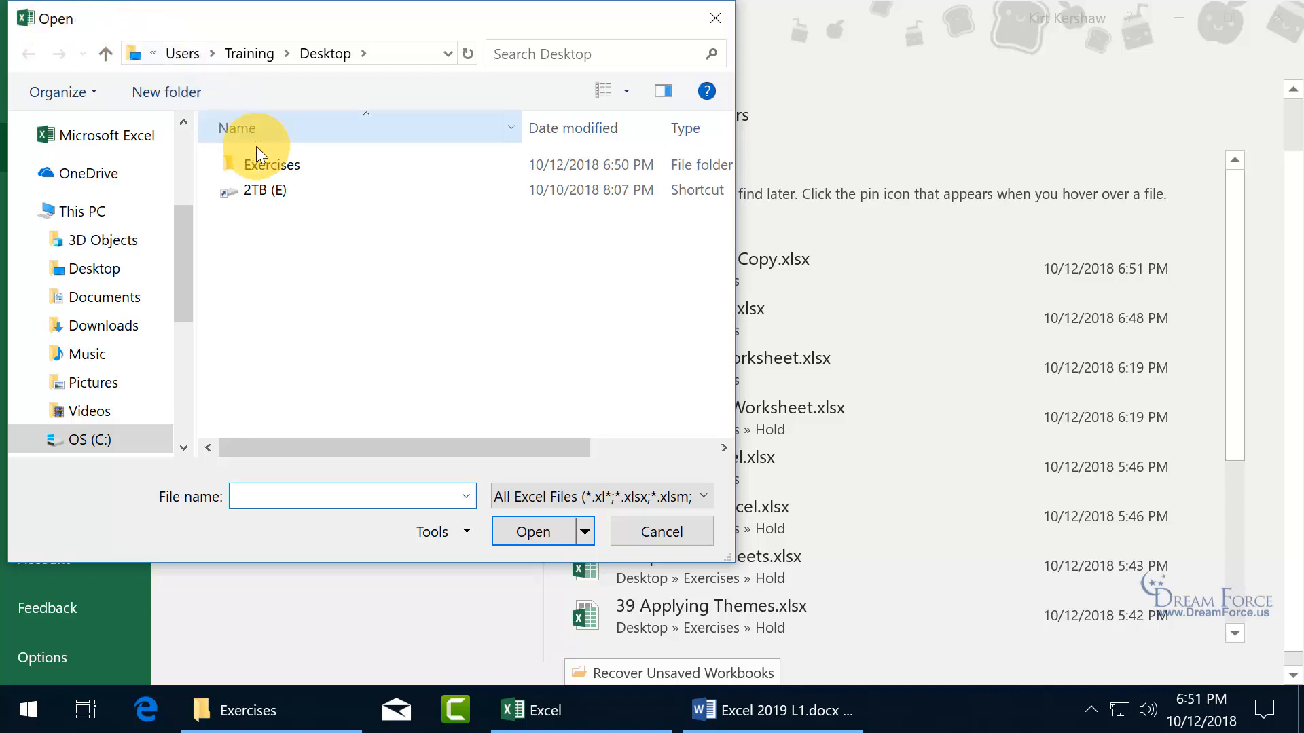
double_click(278, 167)
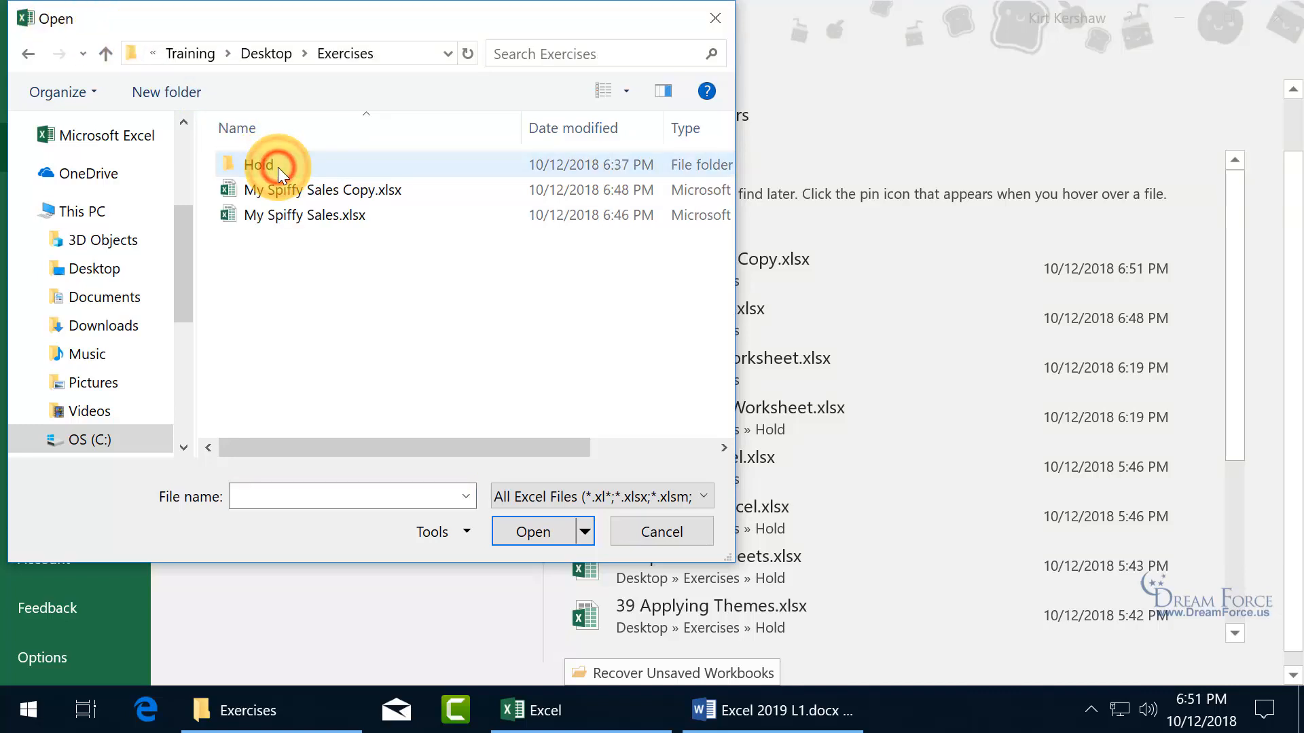
double_click(286, 214)
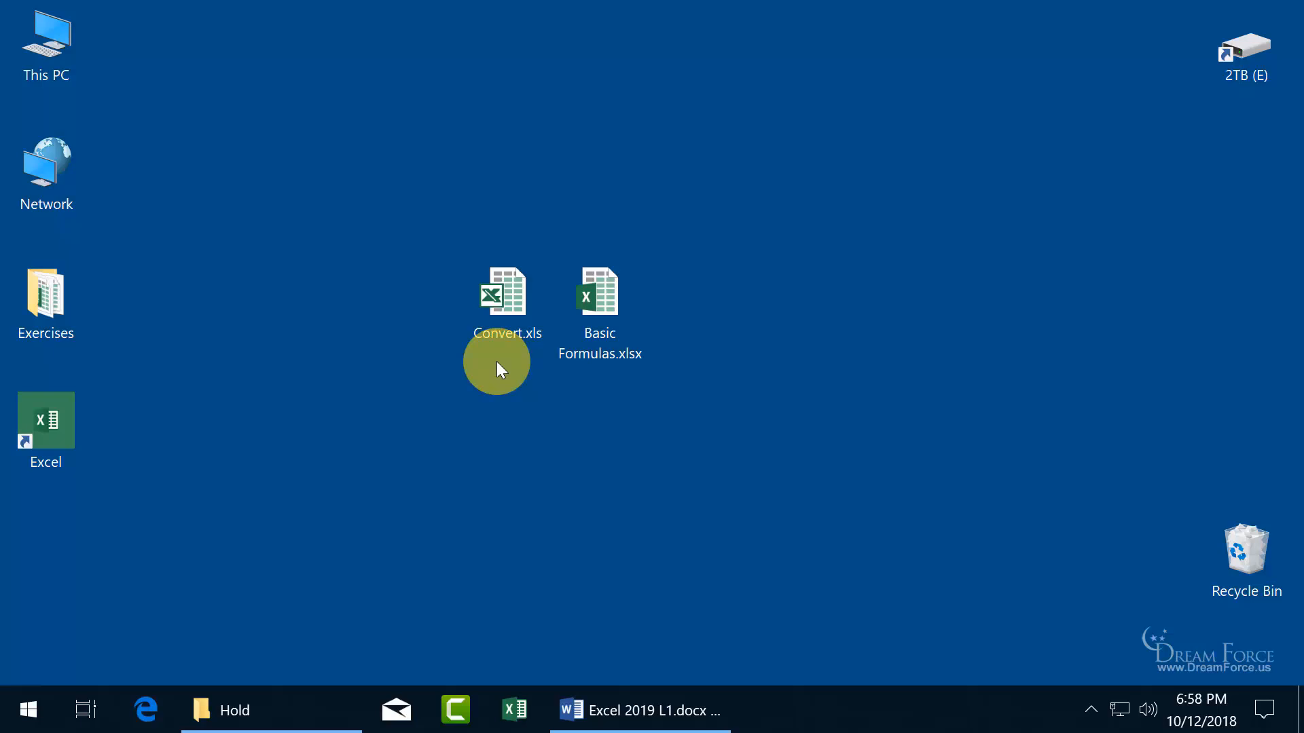
Check the file types of the two desktop workbooks and open Convert.xls
mouse_move(503, 317)
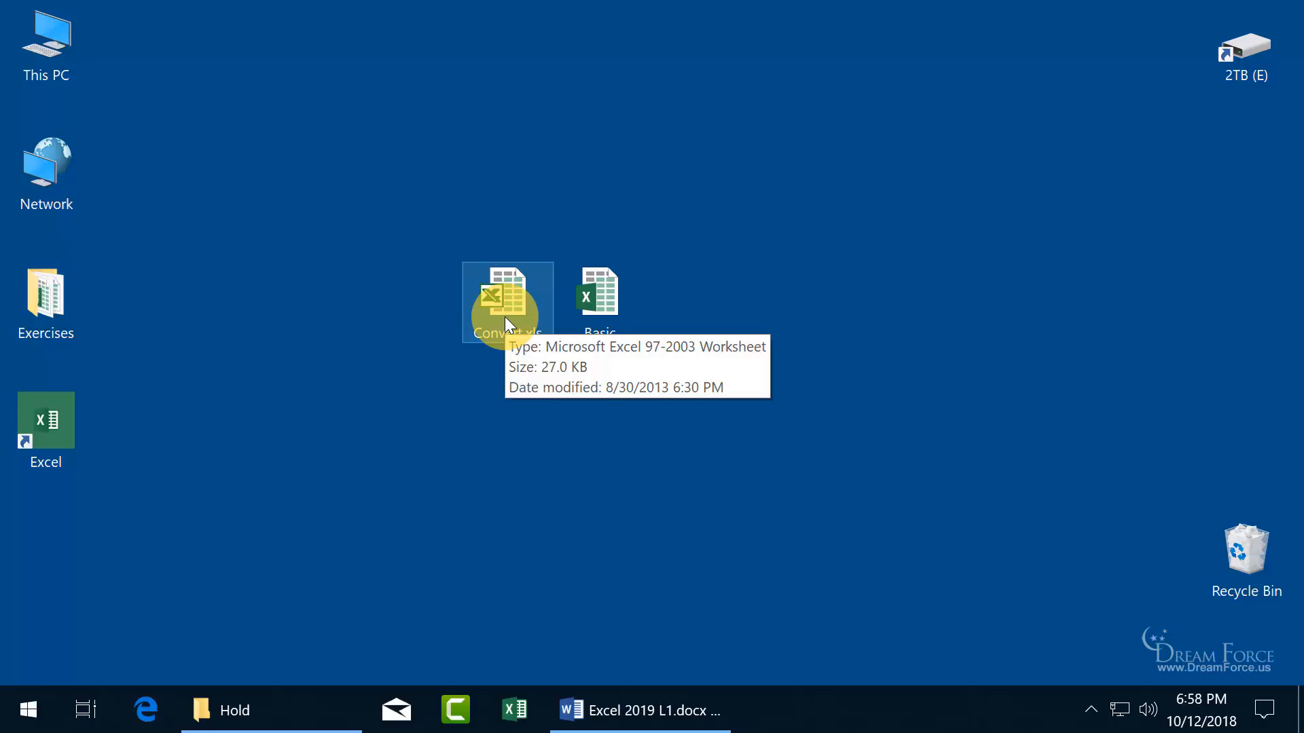
mouse_move(598, 307)
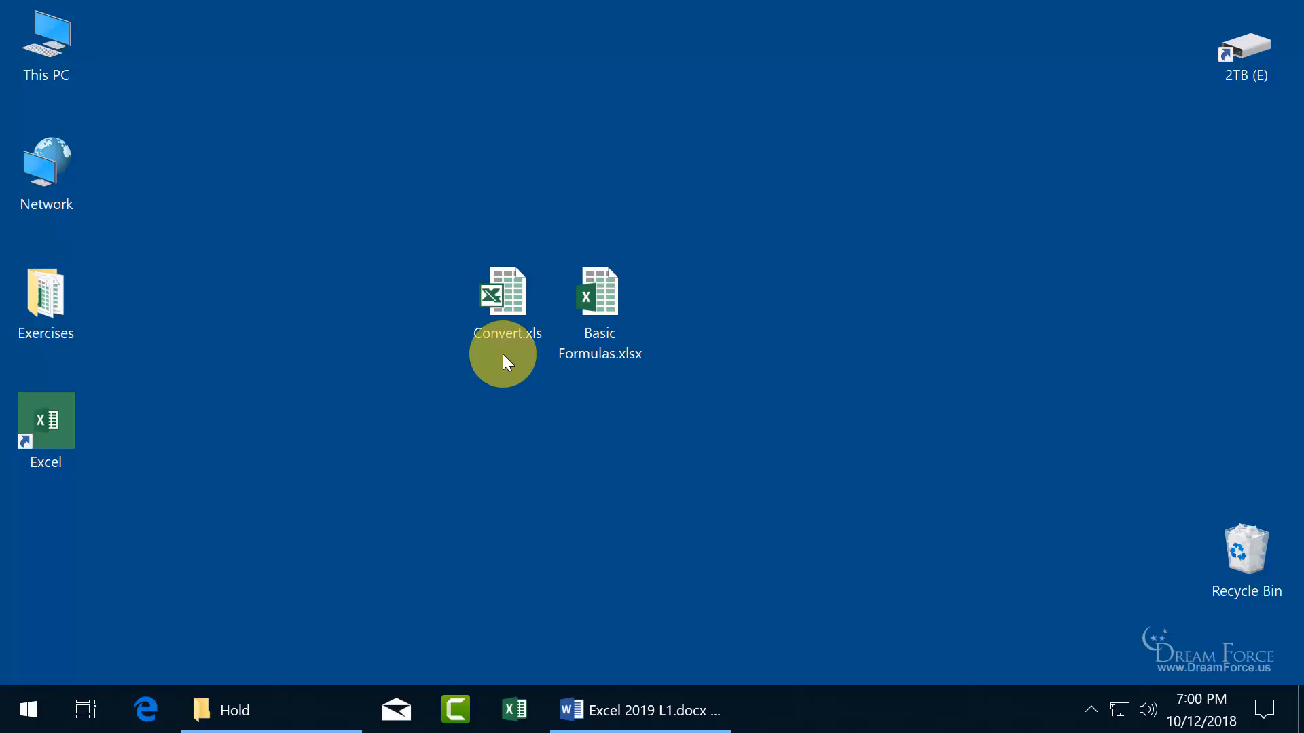
double_click(500, 299)
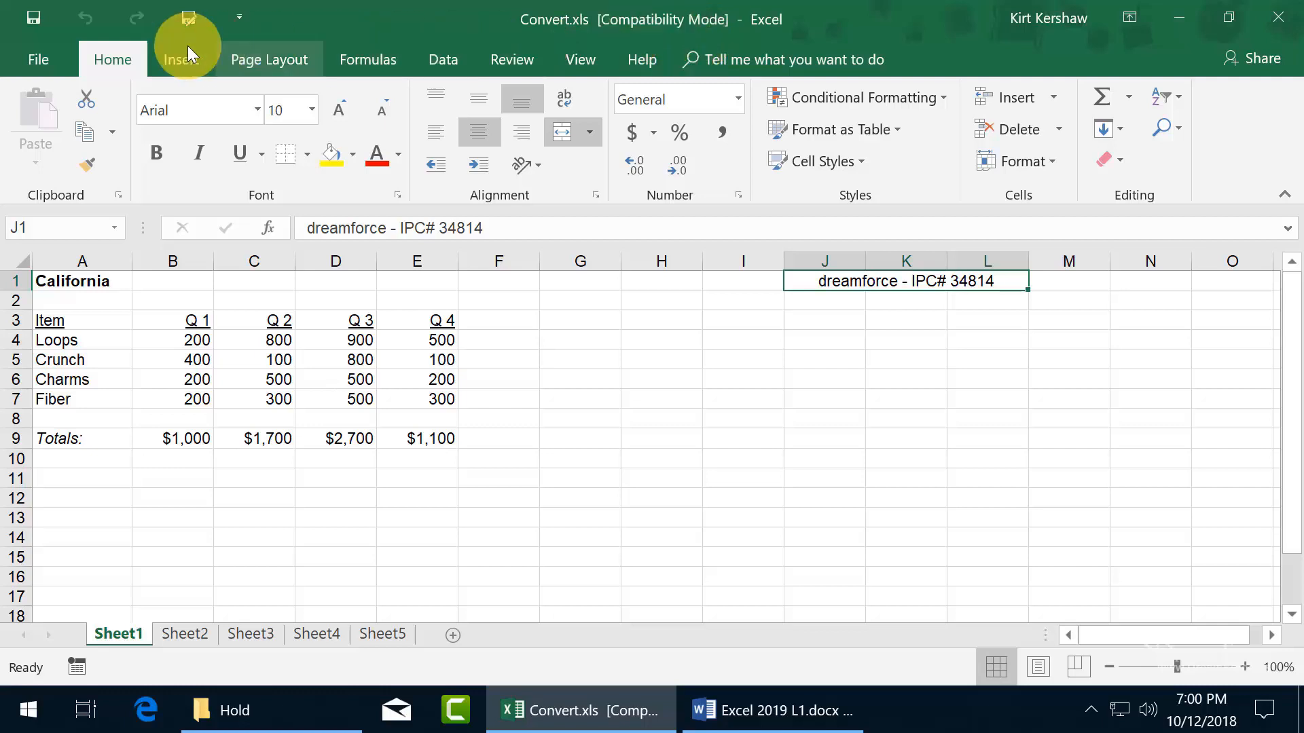
Convert Convert.xls to the current Excel file format, then close and reopen the converted workbook
click(48, 62)
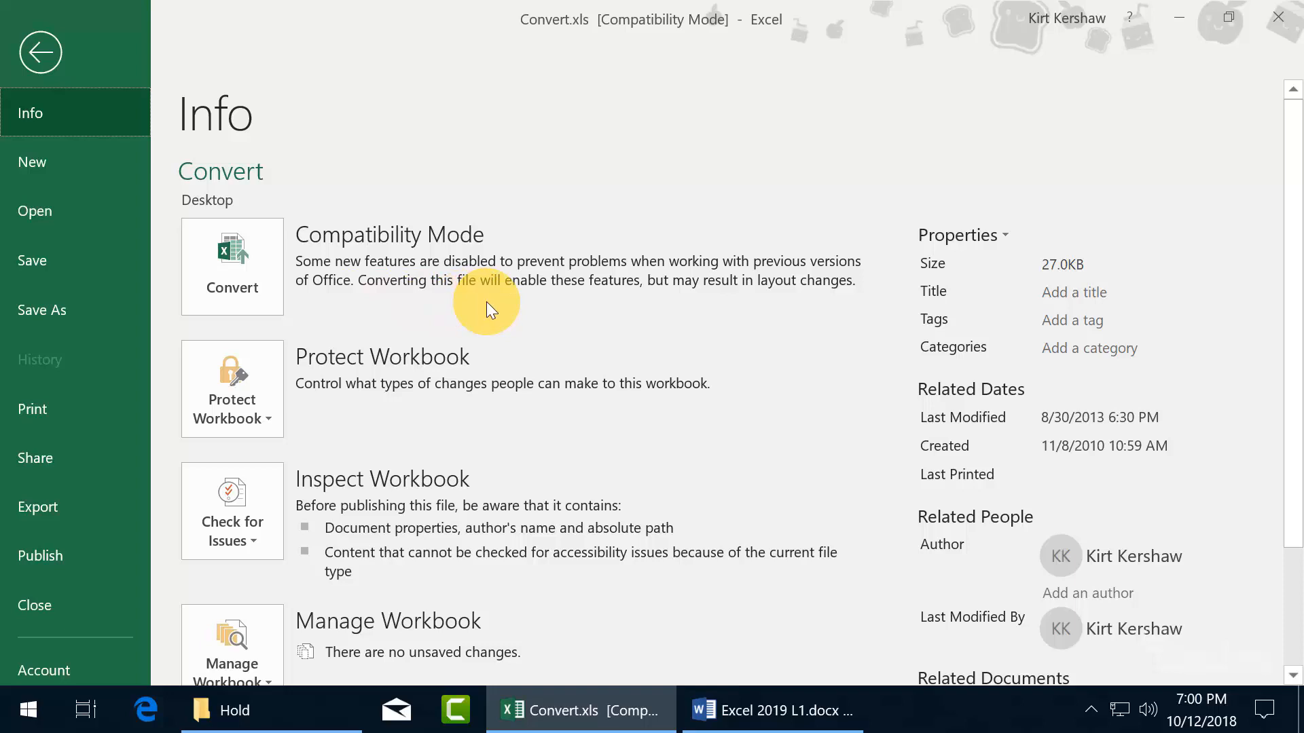
click(241, 255)
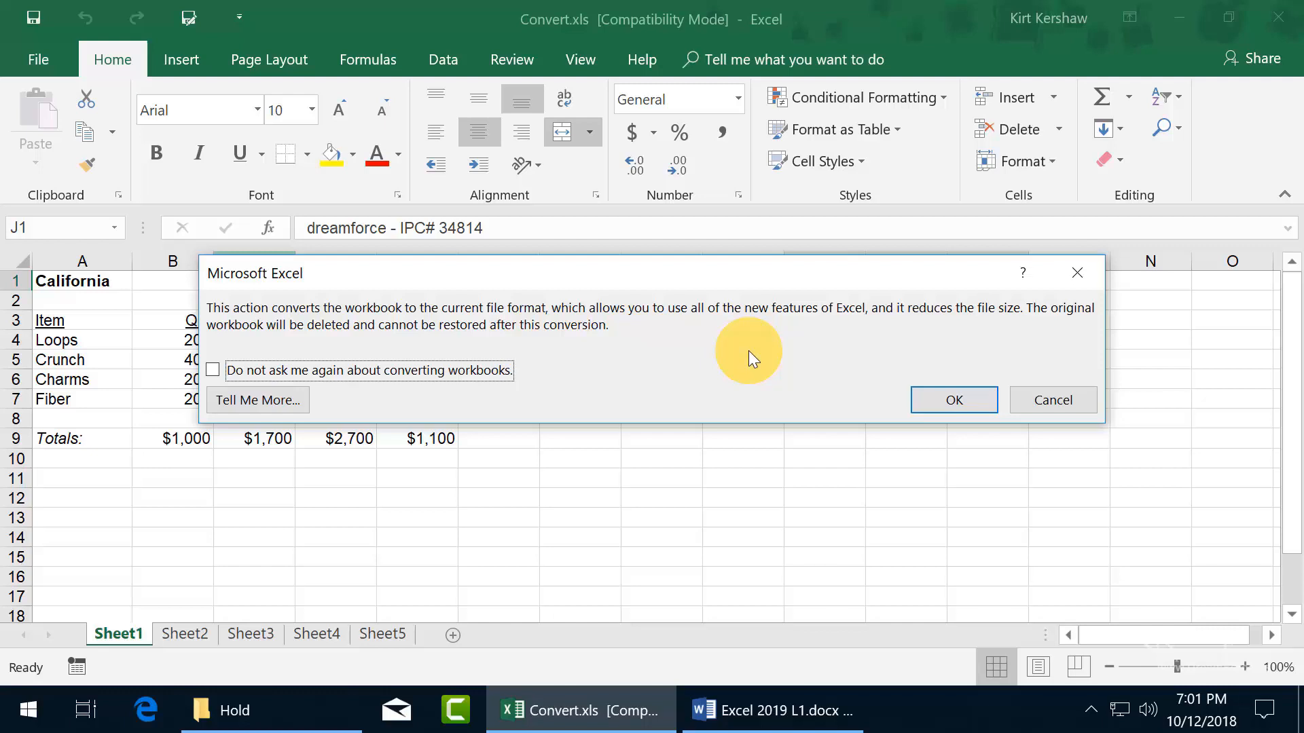
click(942, 405)
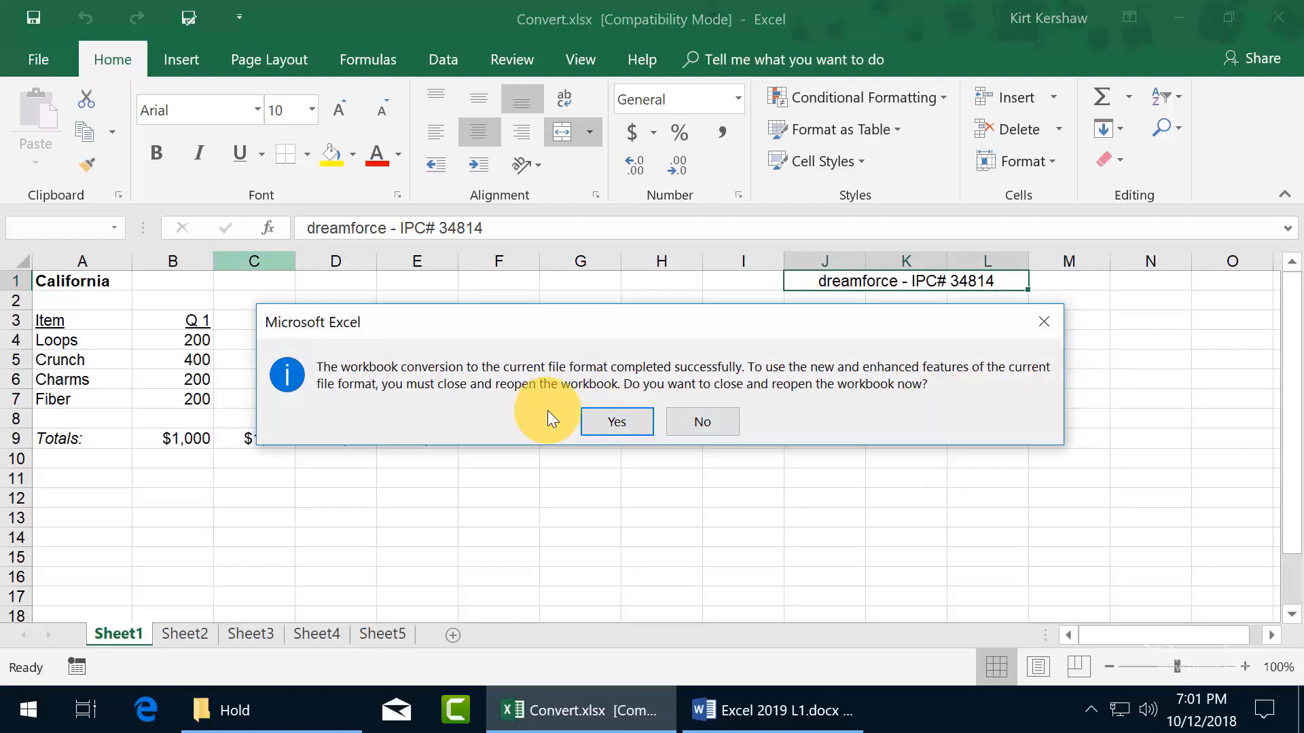
click(618, 423)
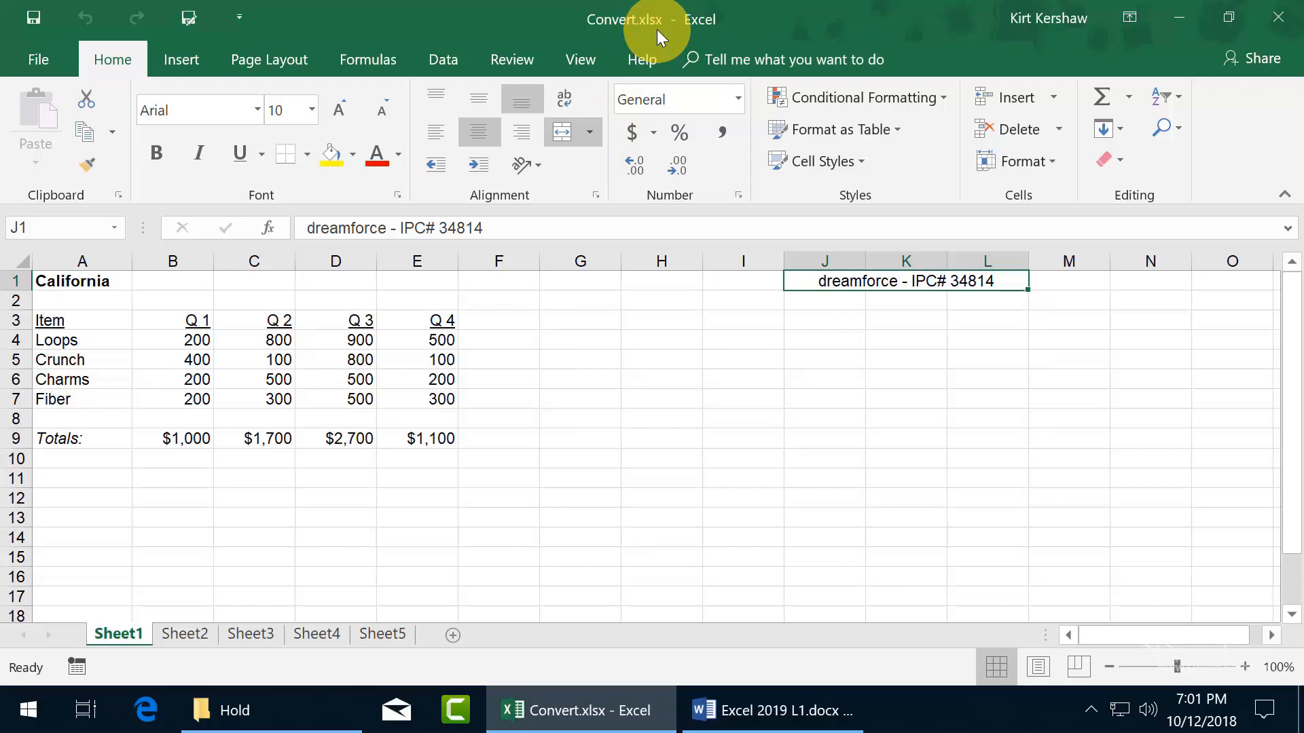
Close Convert.xlsx and move its desktop icon next to Basic Formulas.xlsx
click(1278, 17)
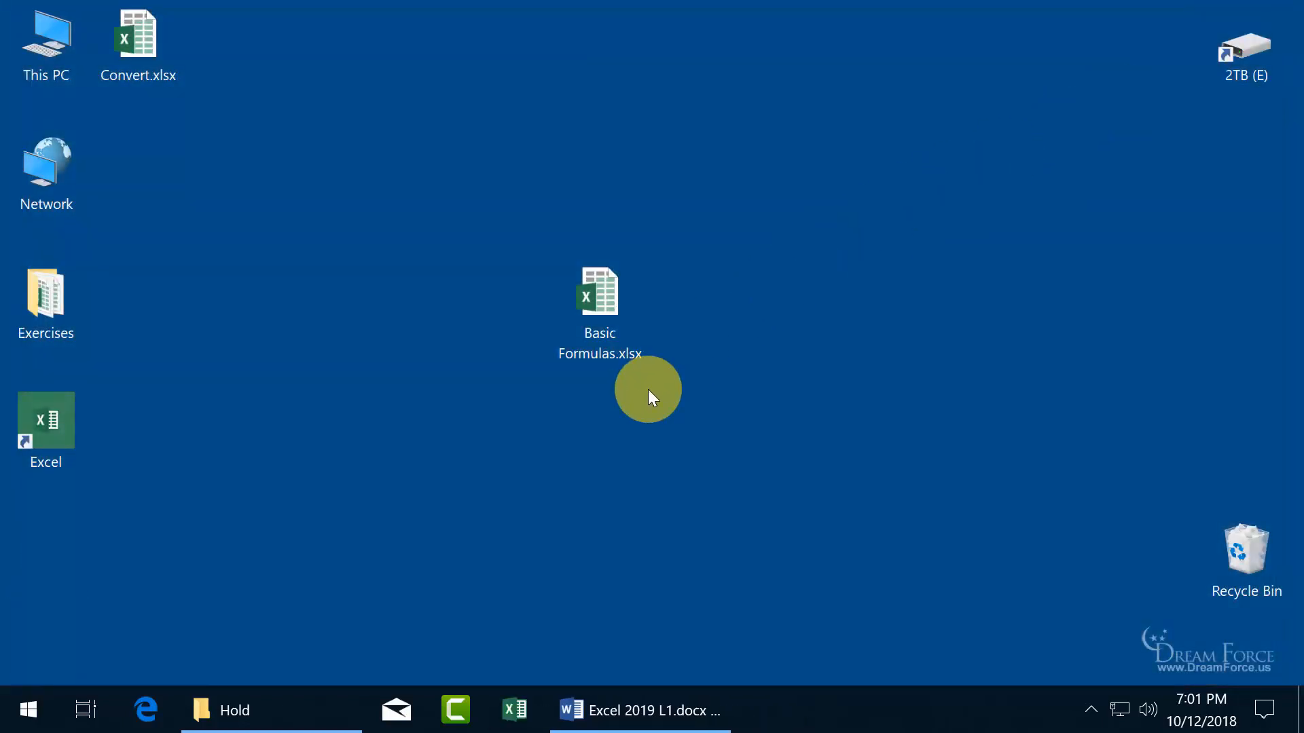
drag(144, 42, 516, 313)
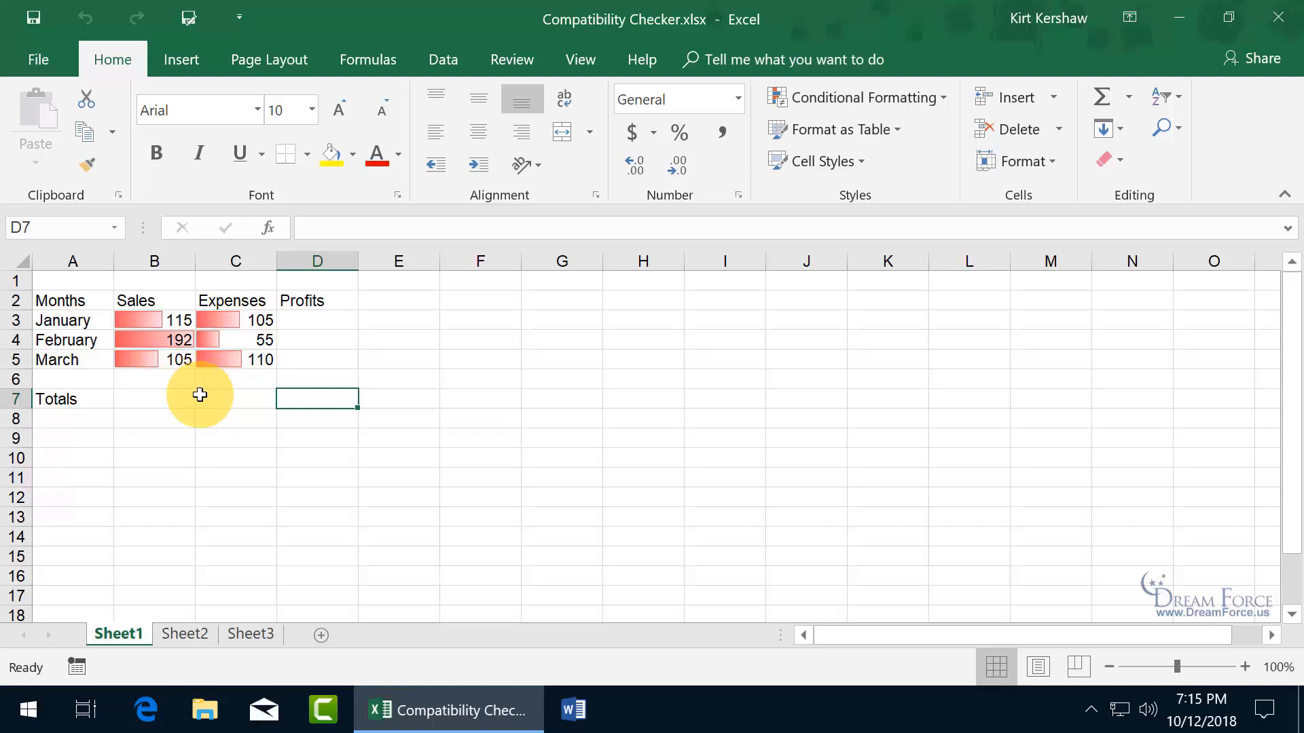
Check Compatibility Checker.xlsx for features unsupported by earlier Excel versions and review the functionality and fidelity issues
click(35, 60)
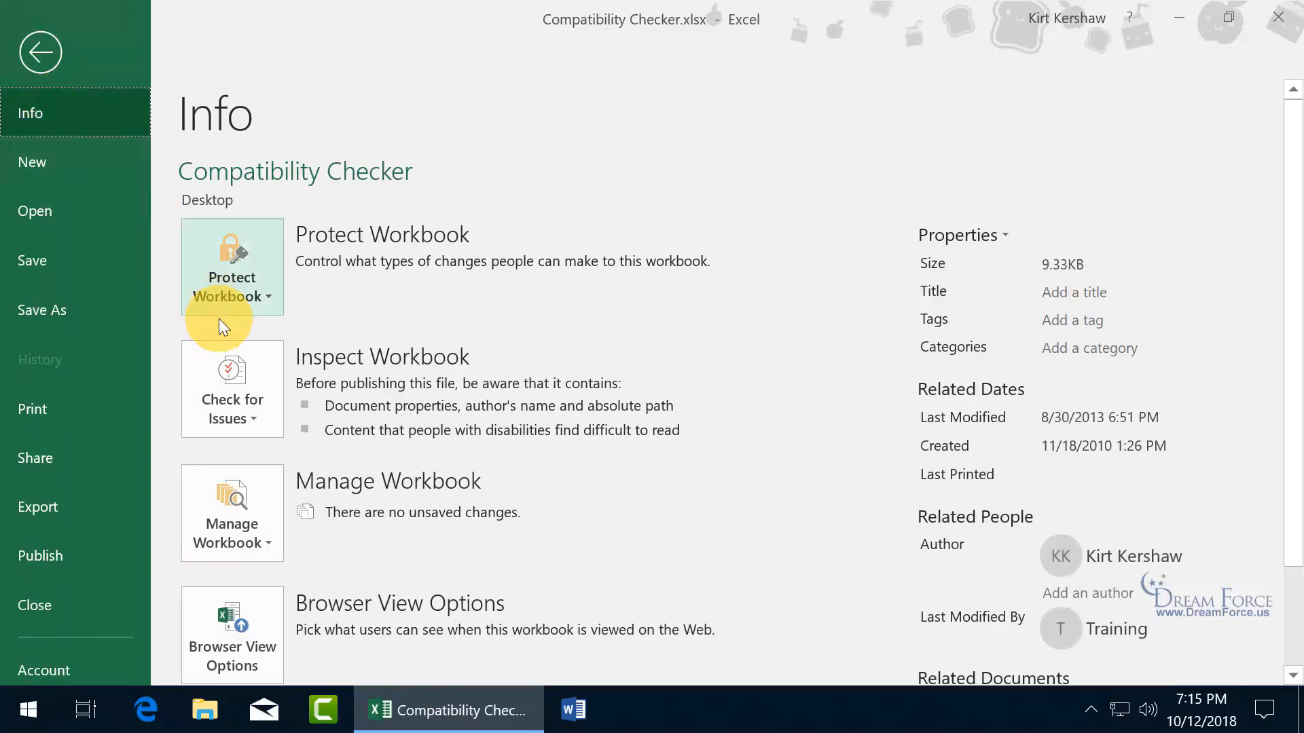
click(250, 413)
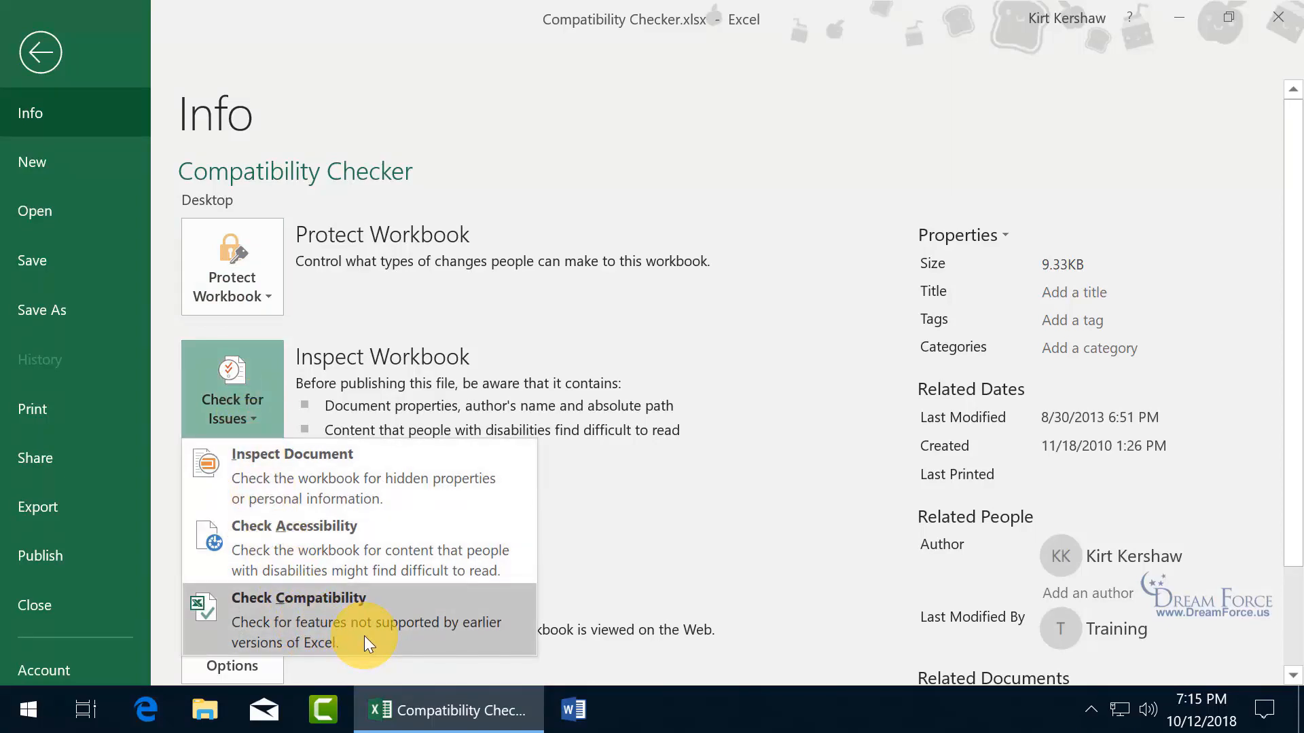
click(318, 614)
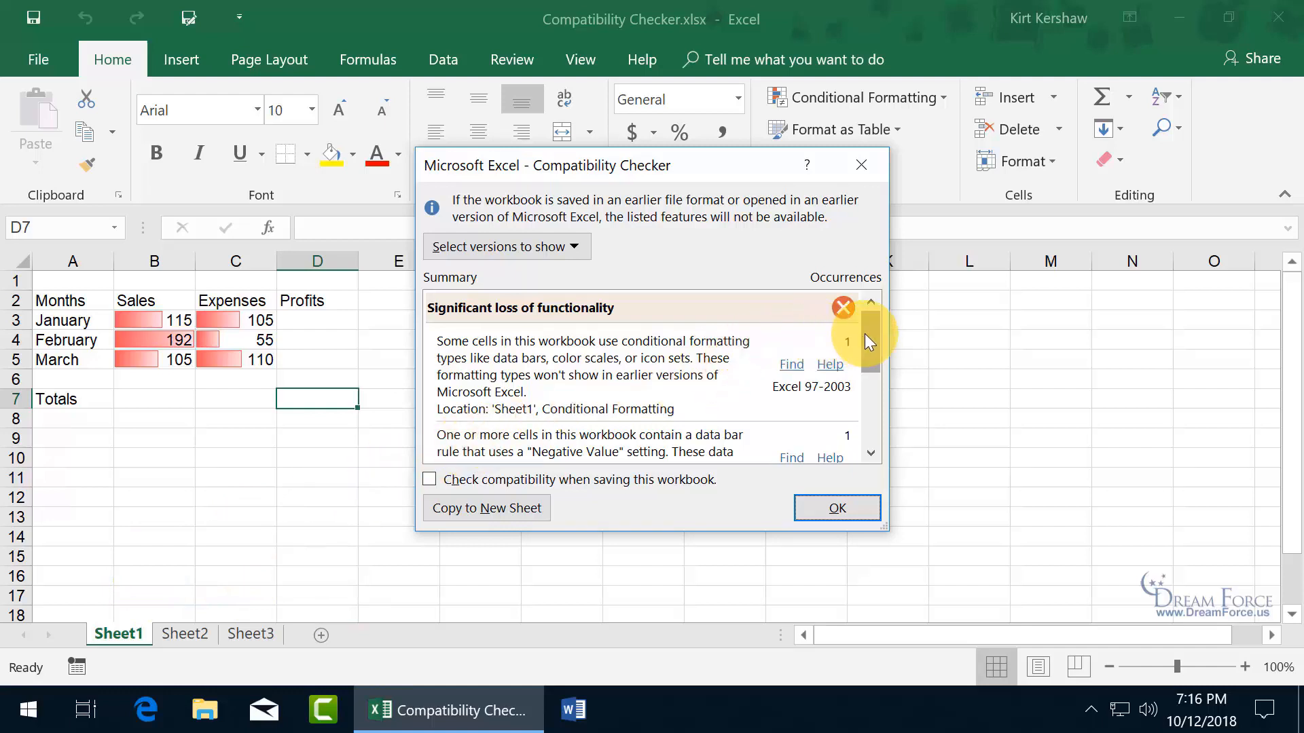
drag(865, 332, 865, 370)
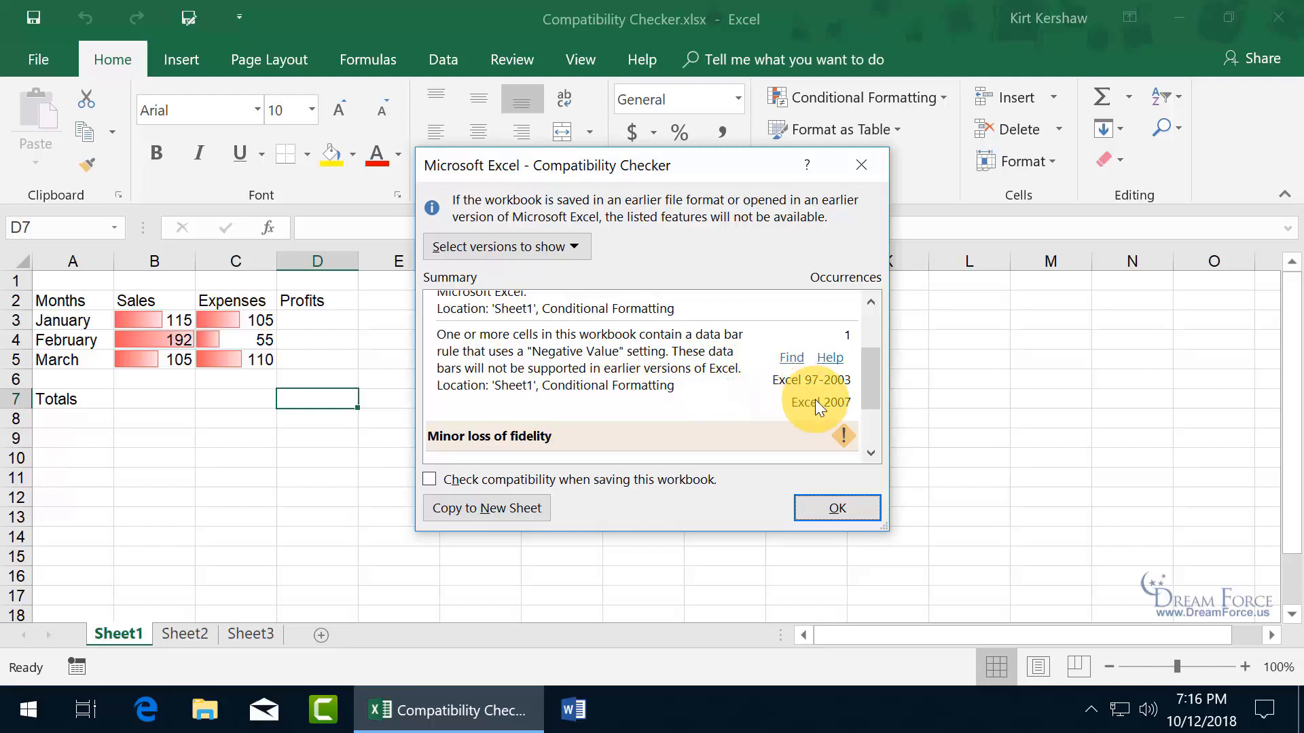
drag(871, 386, 869, 354)
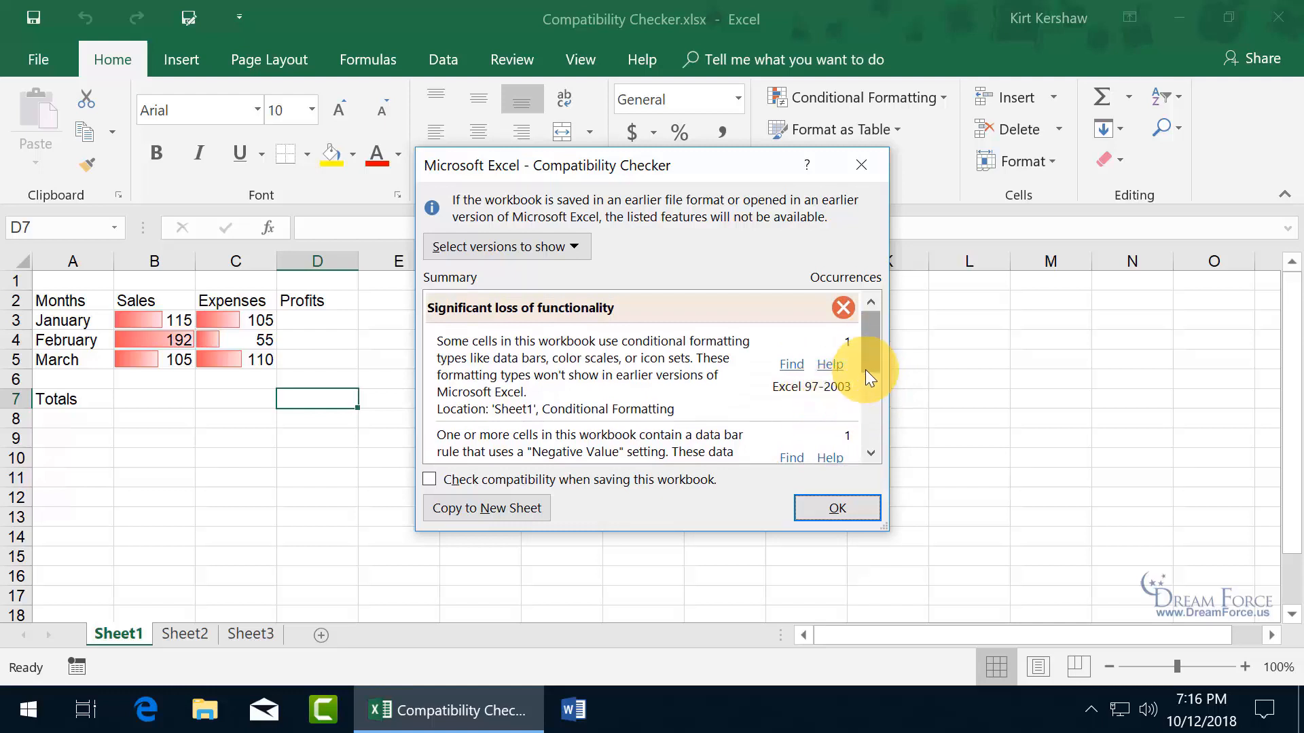
drag(868, 360, 869, 441)
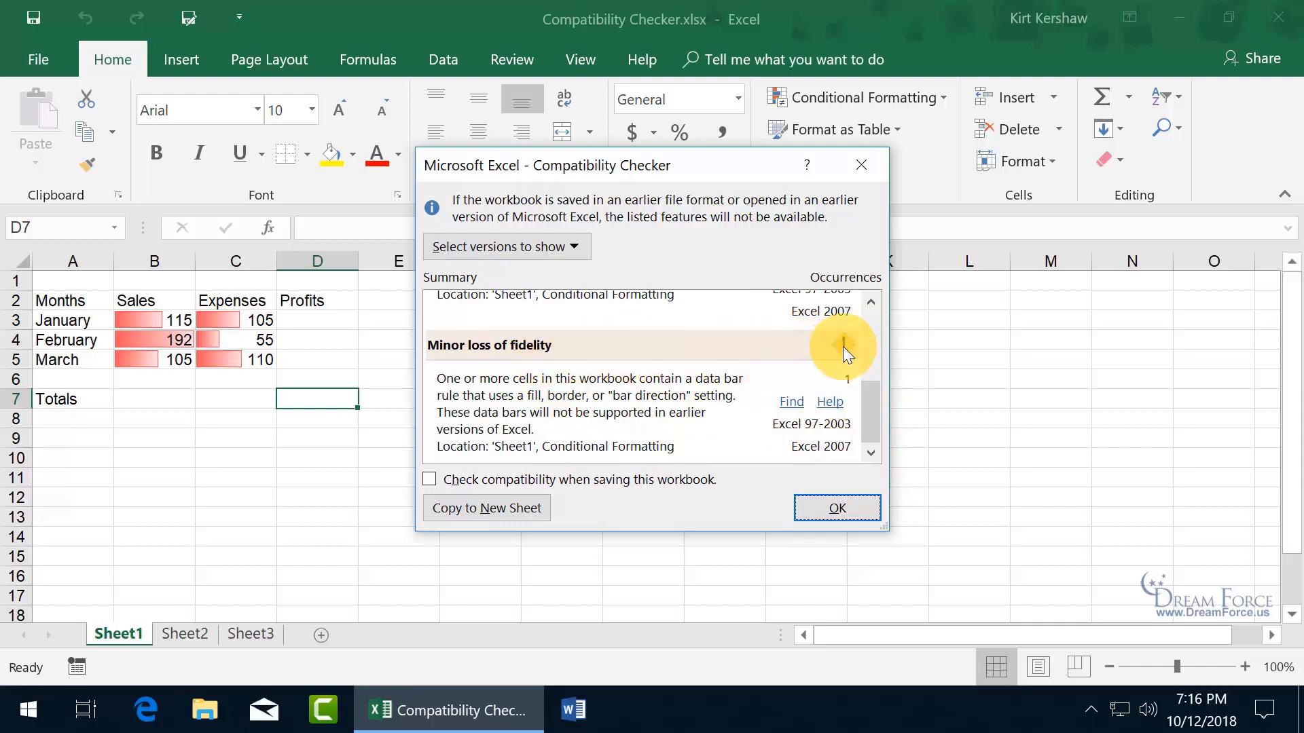
drag(861, 382, 868, 311)
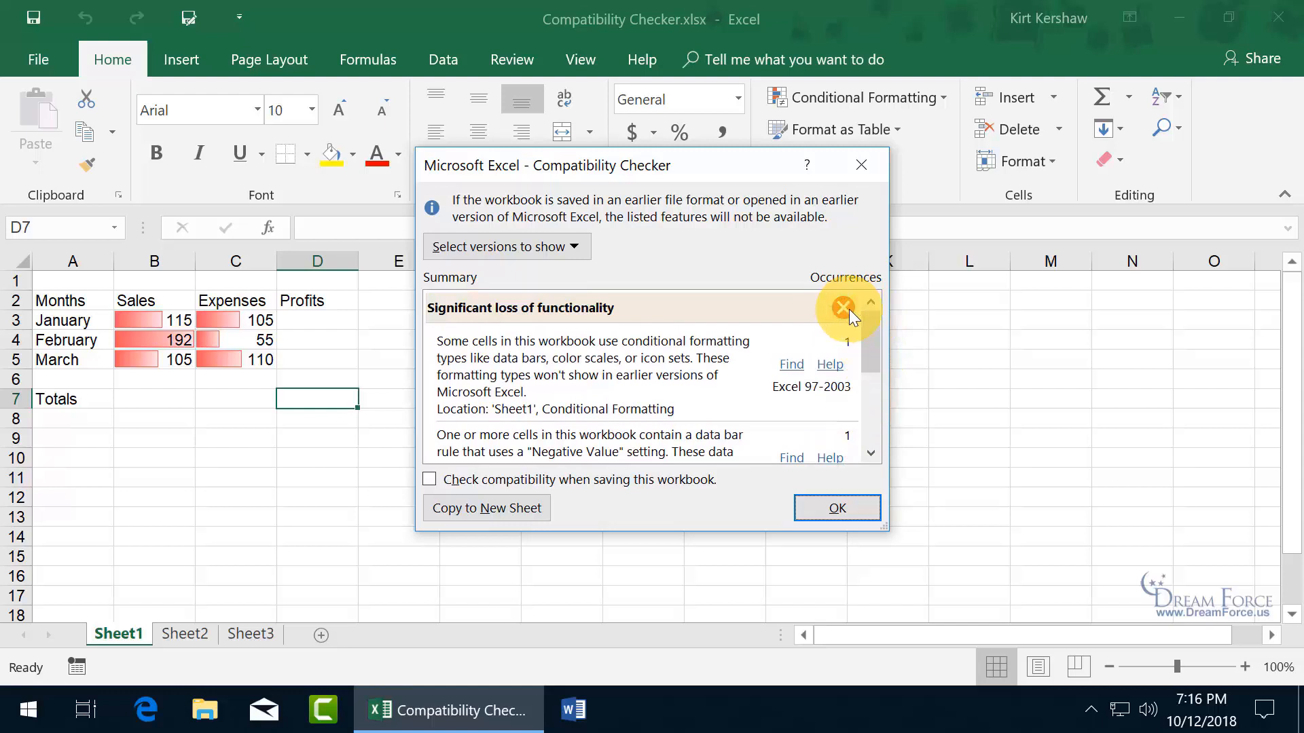
drag(865, 334, 866, 386)
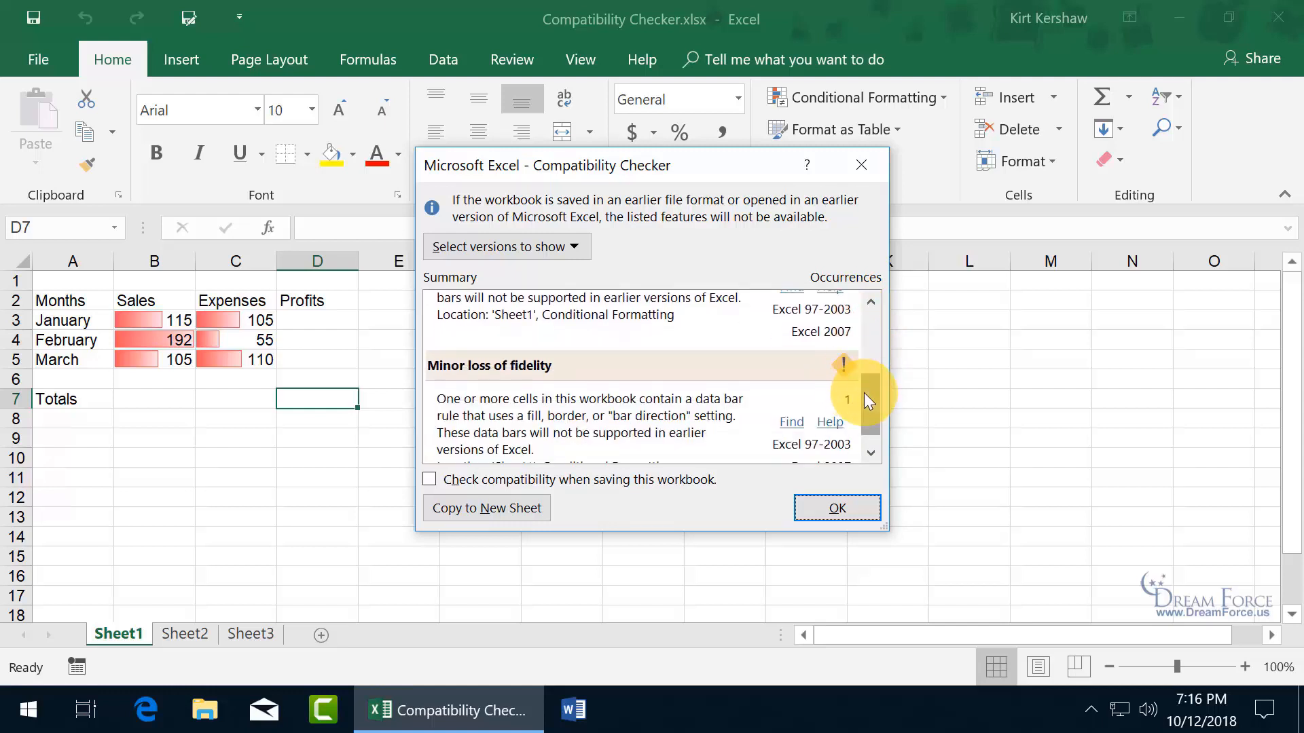
drag(865, 396, 865, 419)
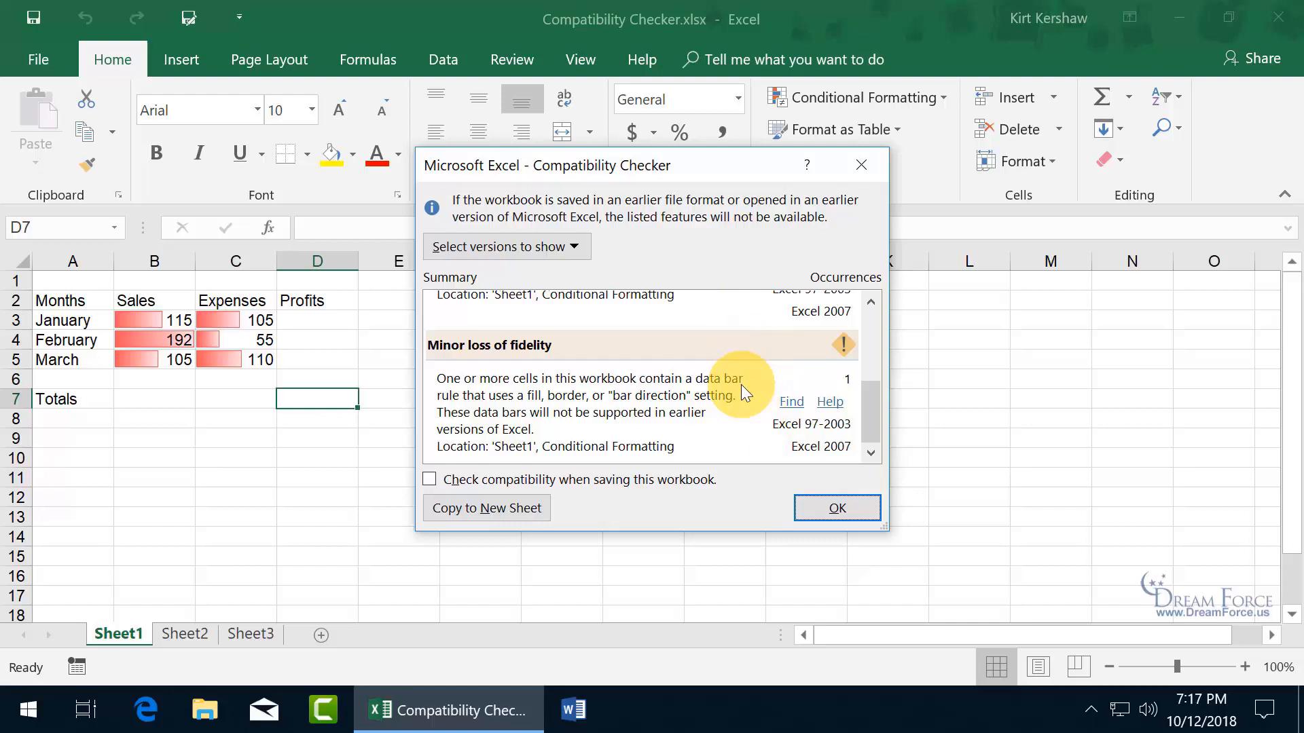
mouse_move(874, 407)
mouse_down()
mouse_move(874, 357)
mouse_move(878, 407)
mouse_up()
Exclude Excel 97-2003 and Excel 2007 from the versions shown in the compatibility report, then close the report
click(580, 246)
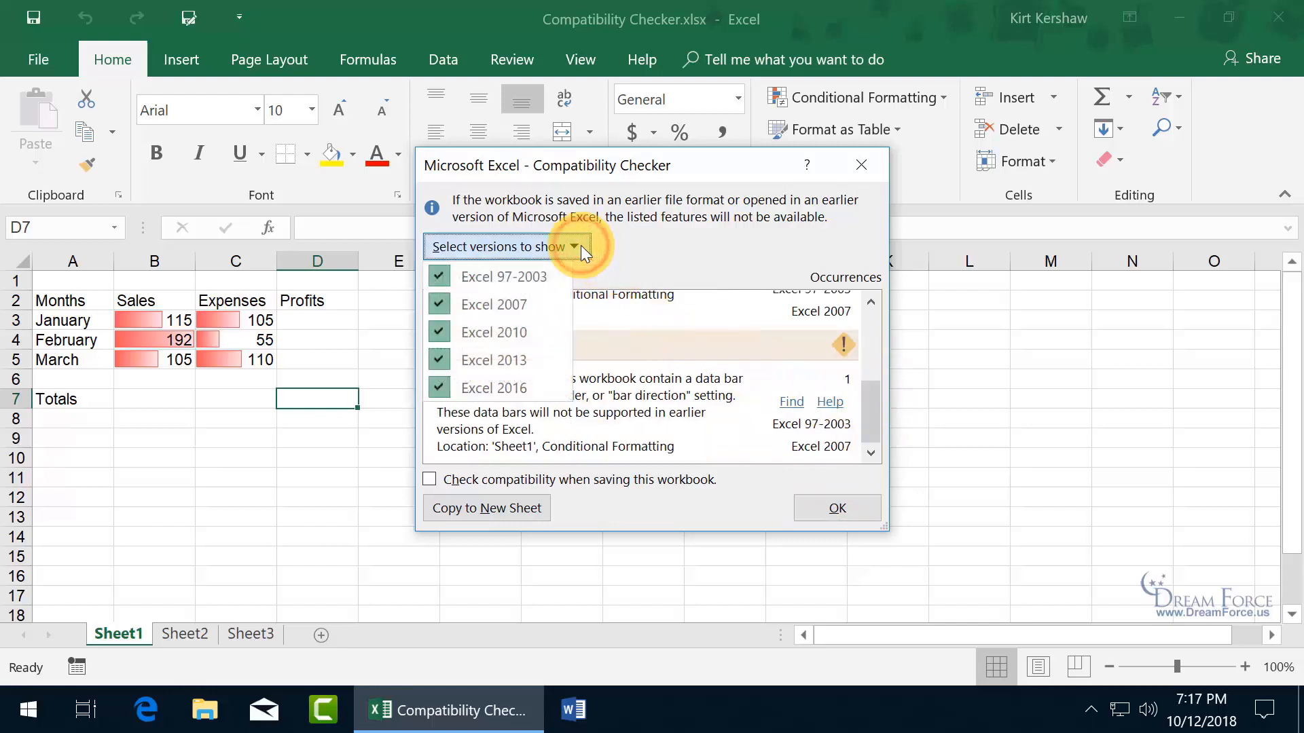
click(441, 279)
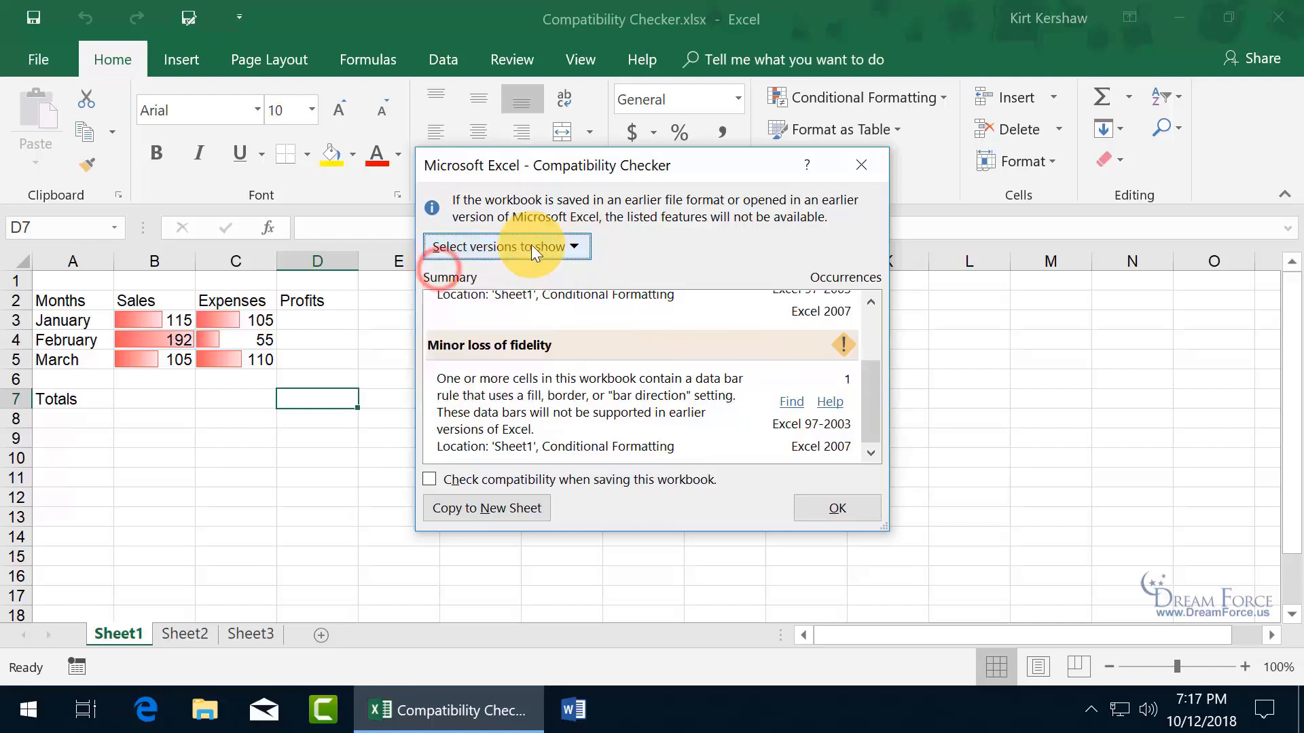
click(532, 248)
click(447, 304)
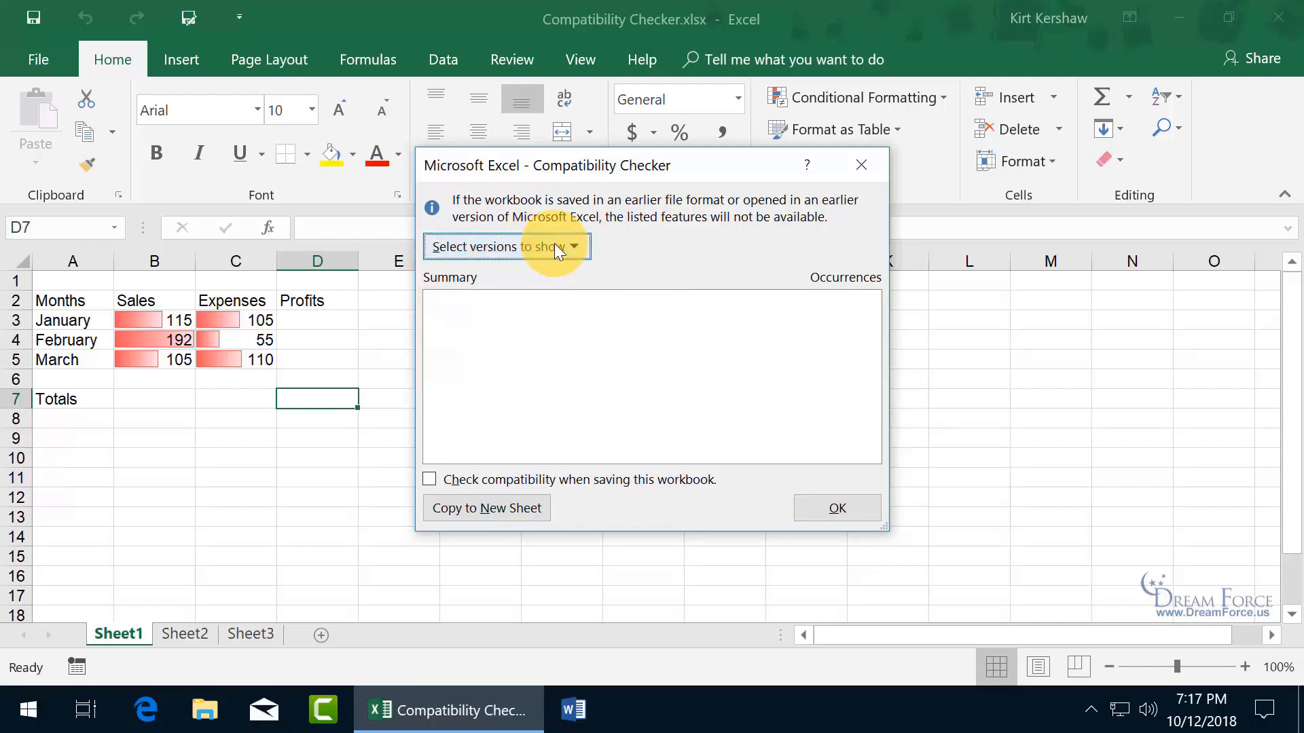
click(555, 246)
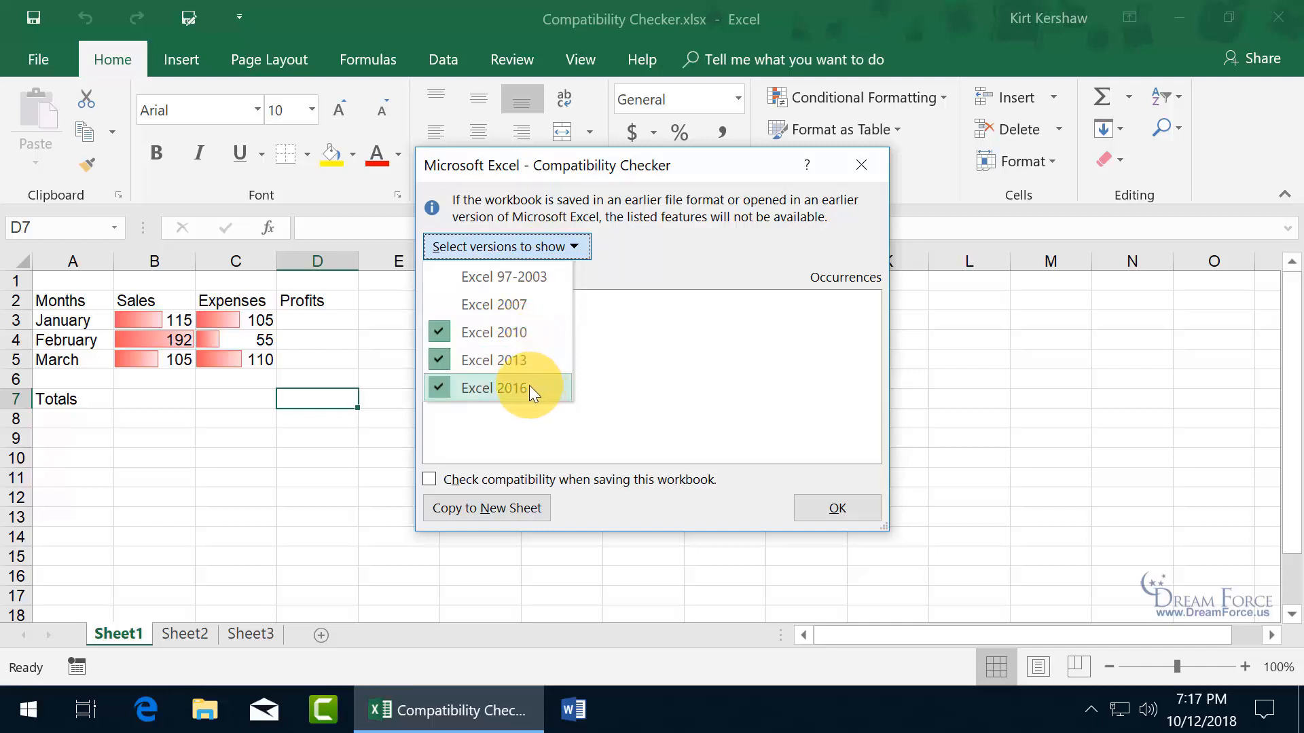
click(632, 317)
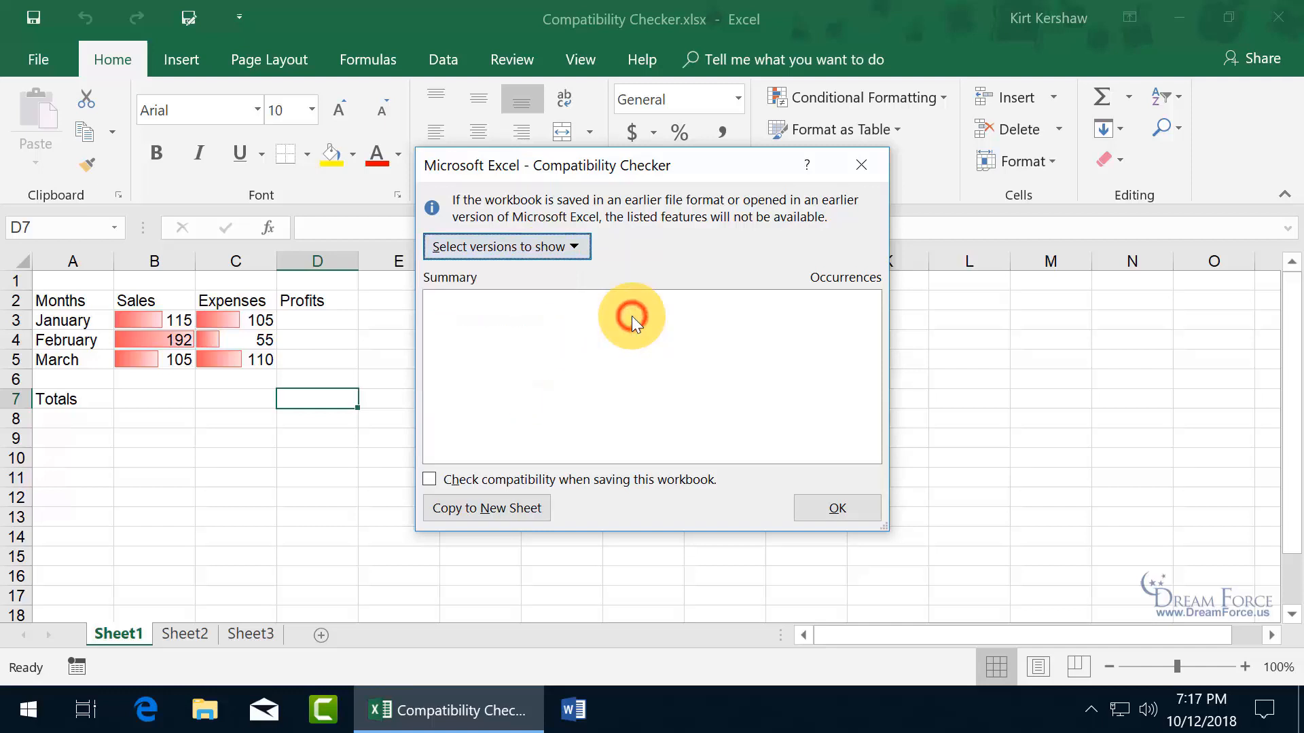
click(862, 164)
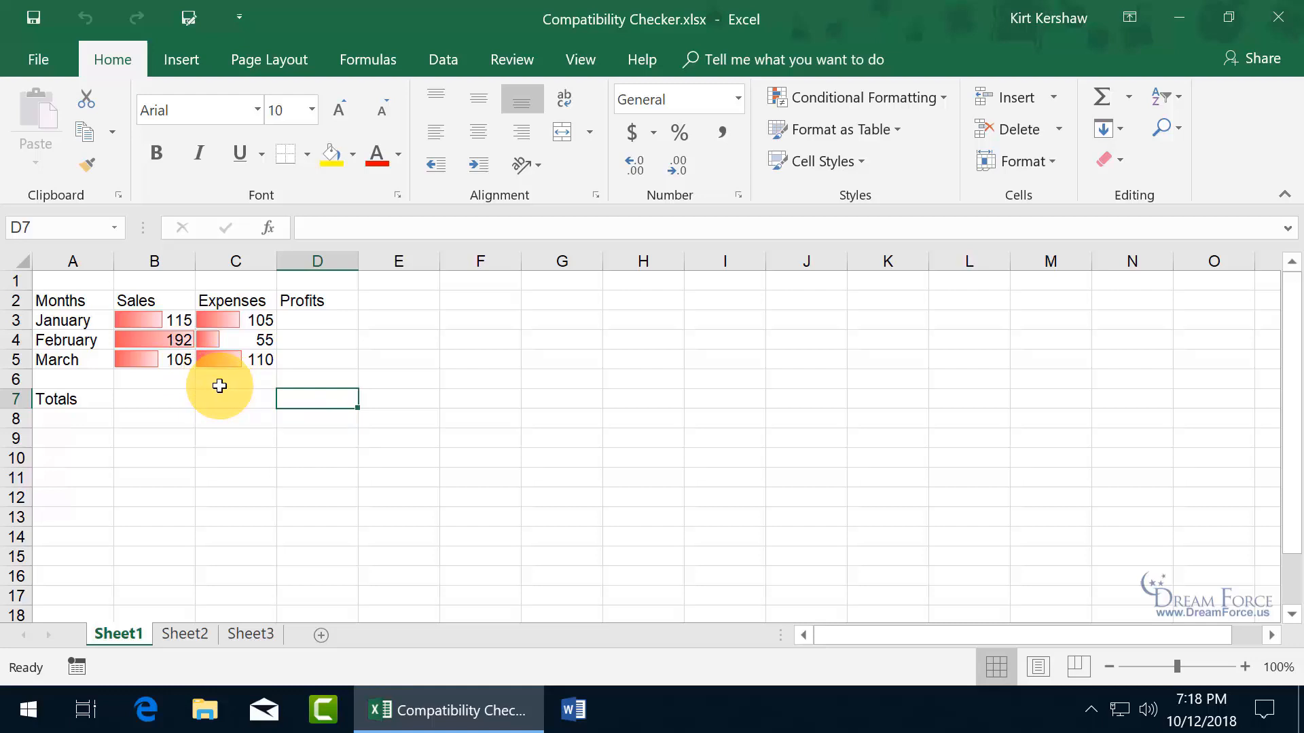
Save the workbook to the Desktop as Compatibility Checker.xls in Excel 97-2003 Workbook format, continuing past the compatibility report
click(188, 21)
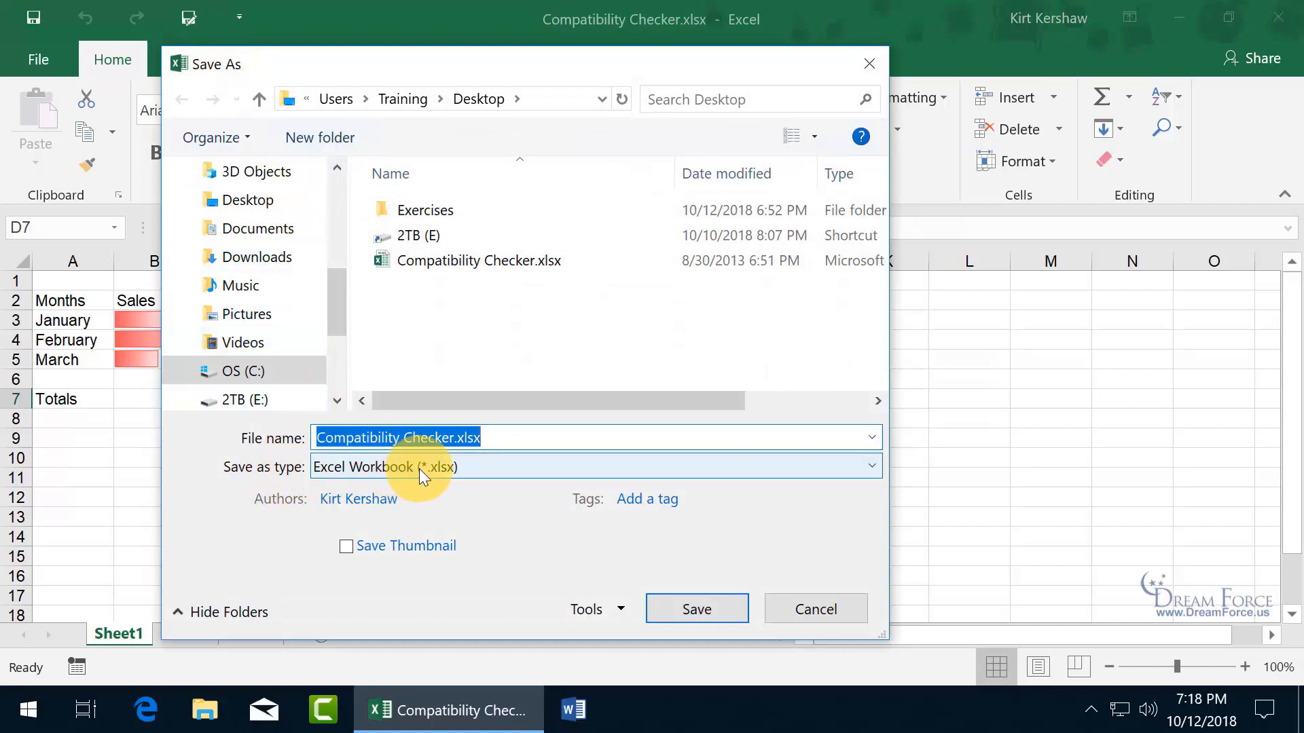
click(455, 470)
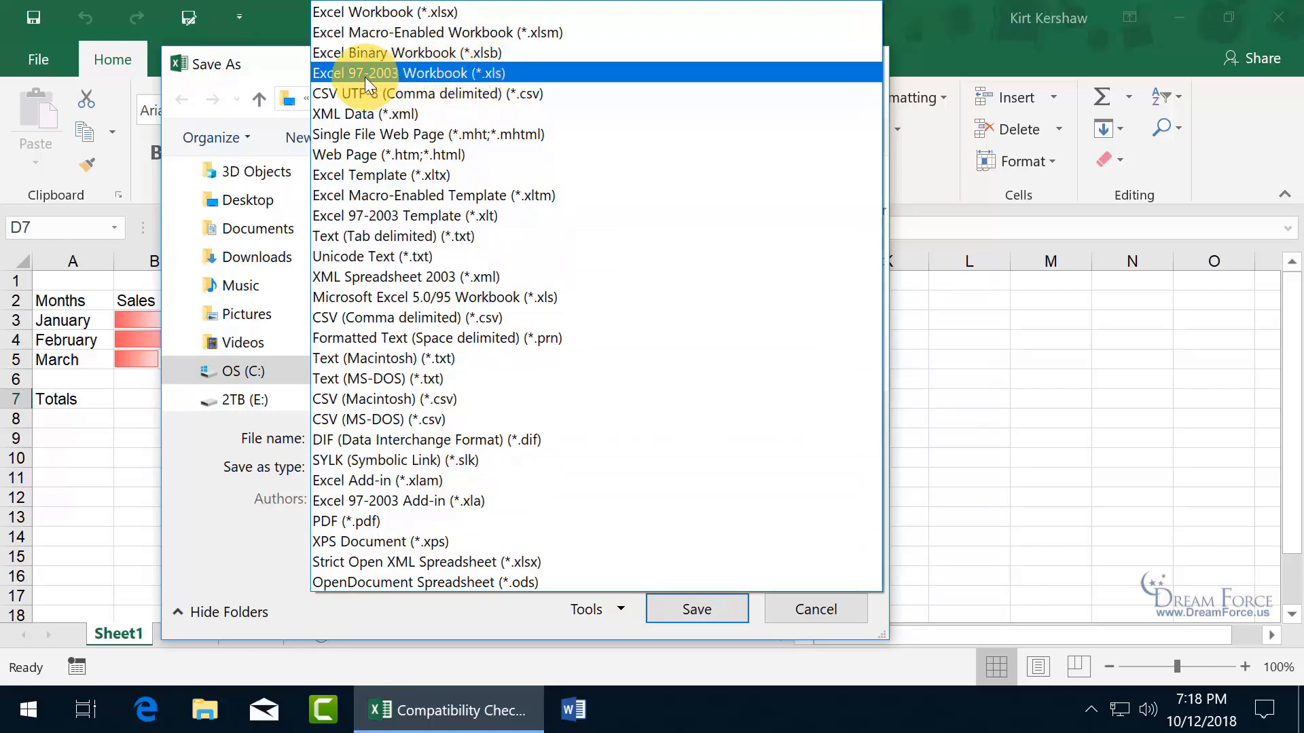
click(388, 75)
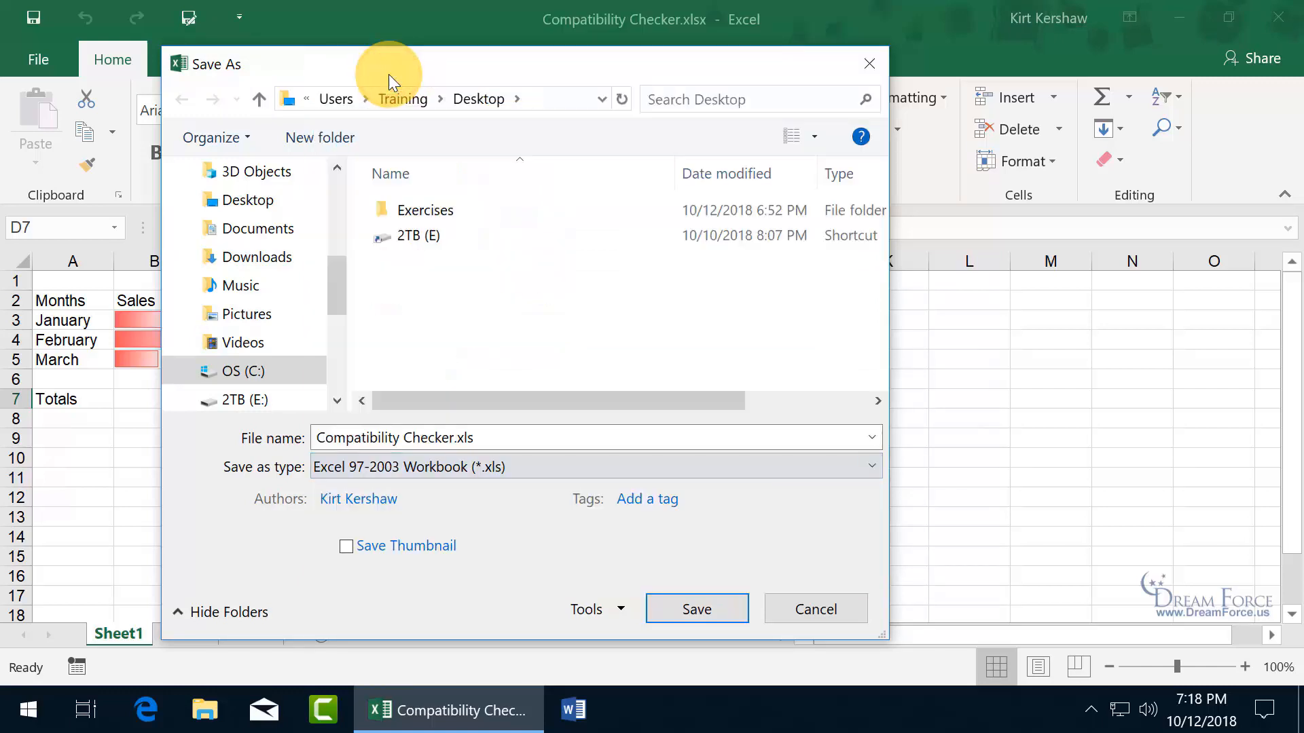
click(698, 608)
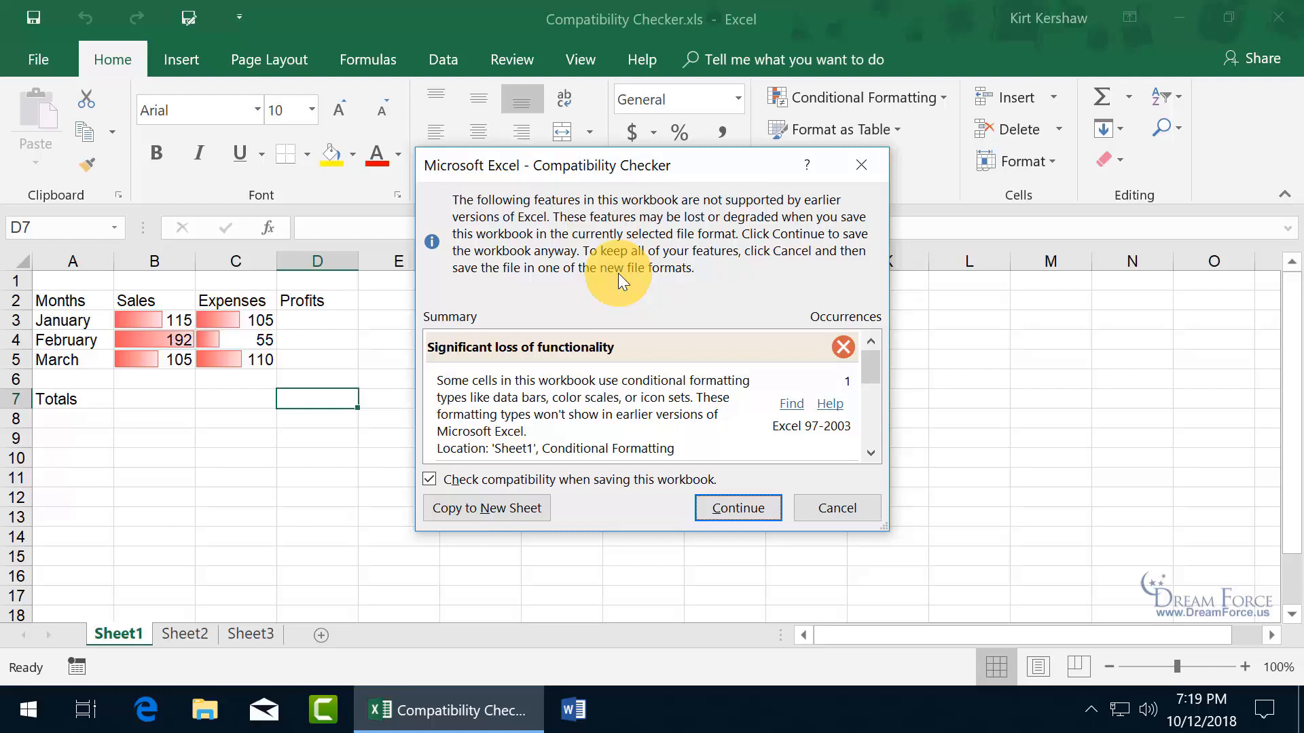
drag(857, 367, 869, 443)
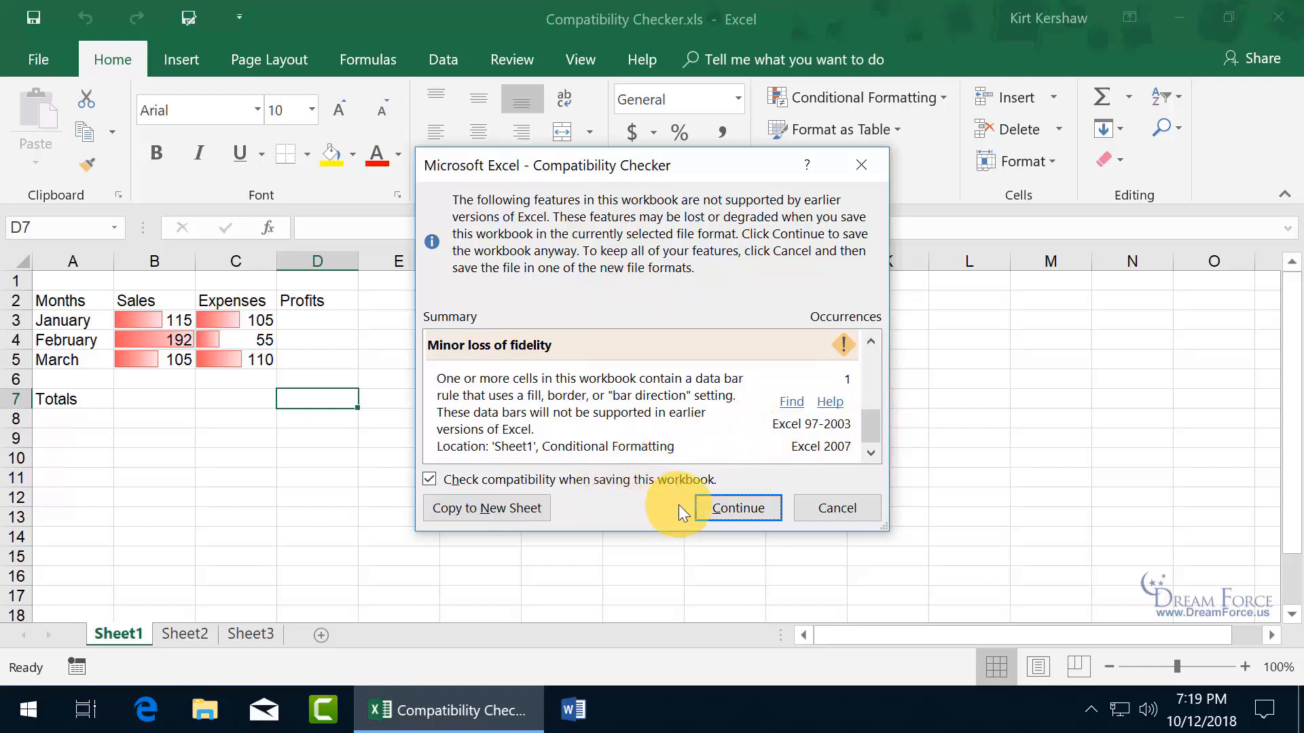
click(736, 511)
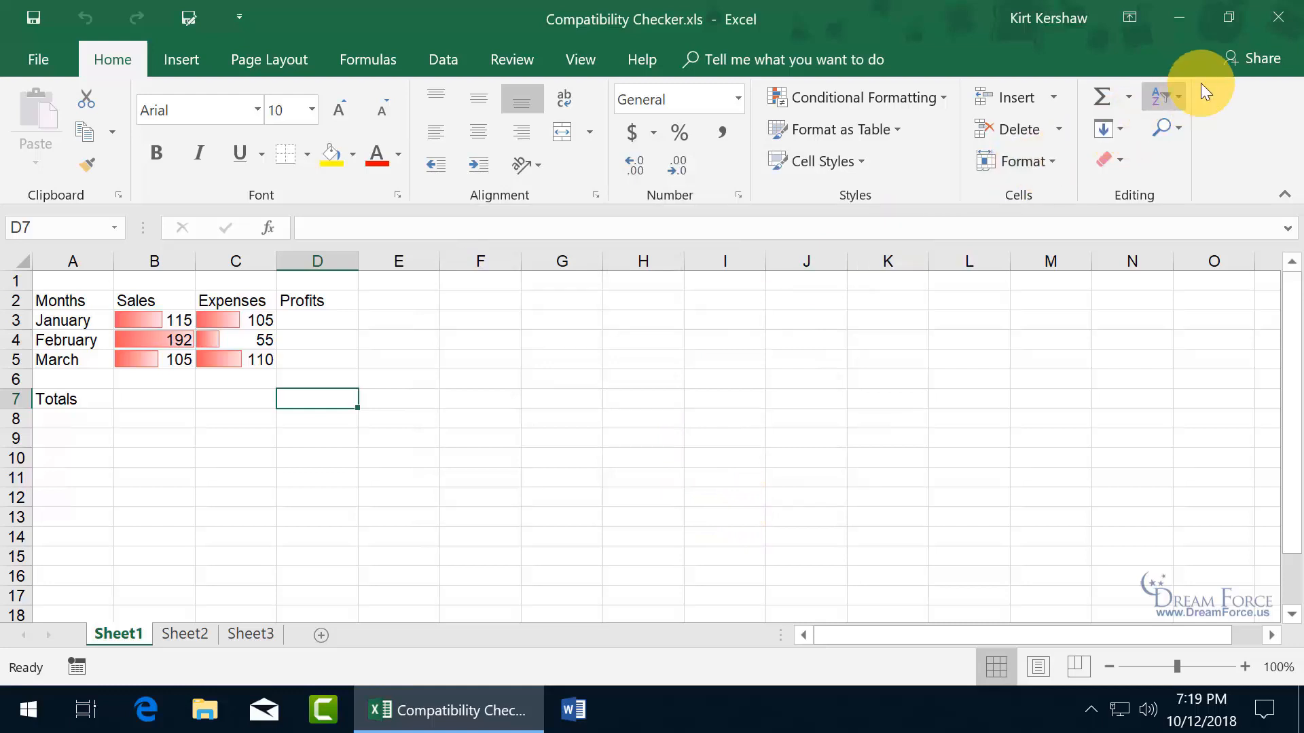
Close the workbook and move the Compatibility Checker.xls desktop icon next to Compatibility Checker.xlsx
click(1278, 17)
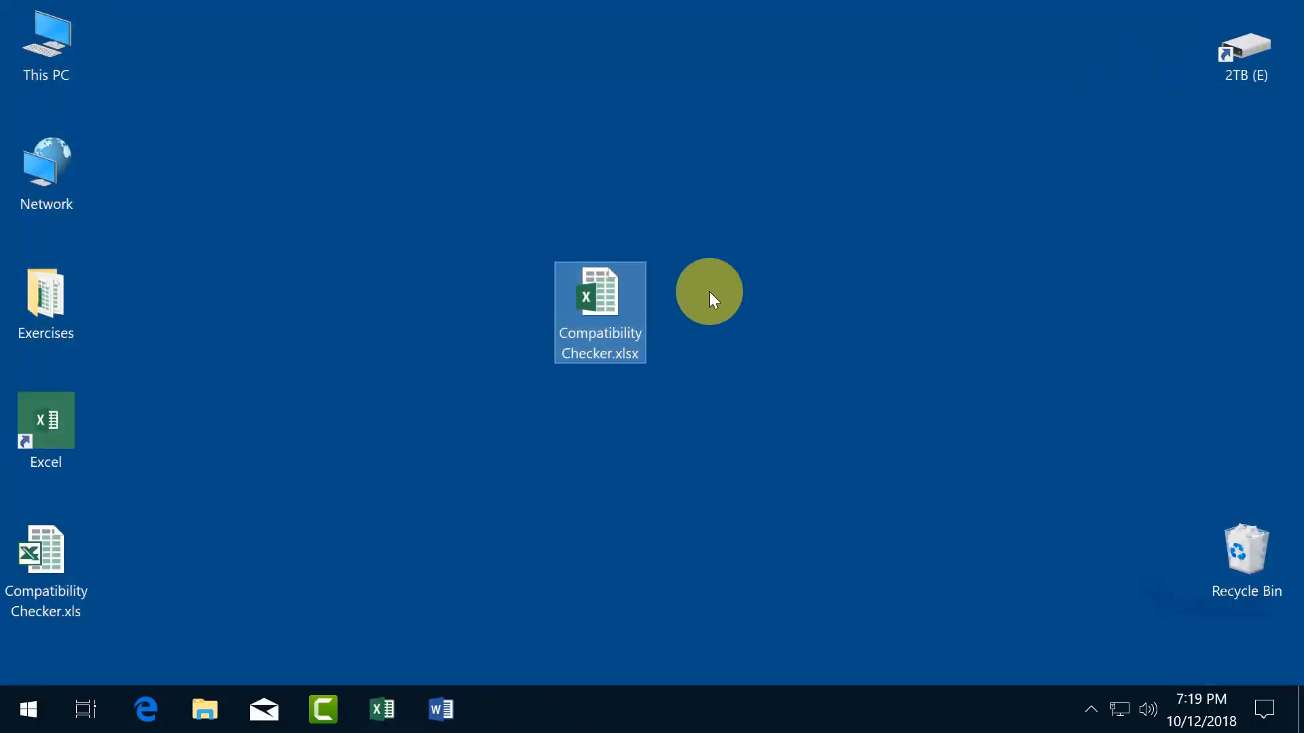
mouse_move(597, 314)
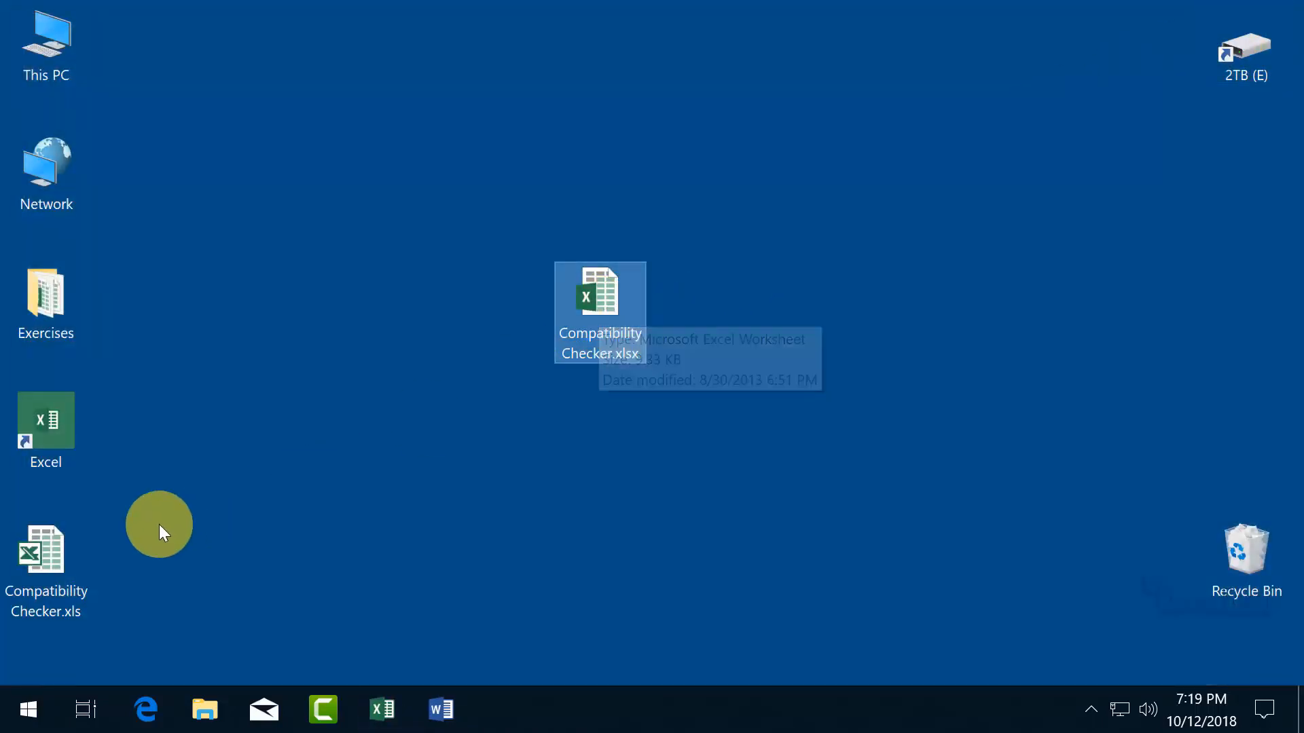
drag(42, 556, 506, 316)
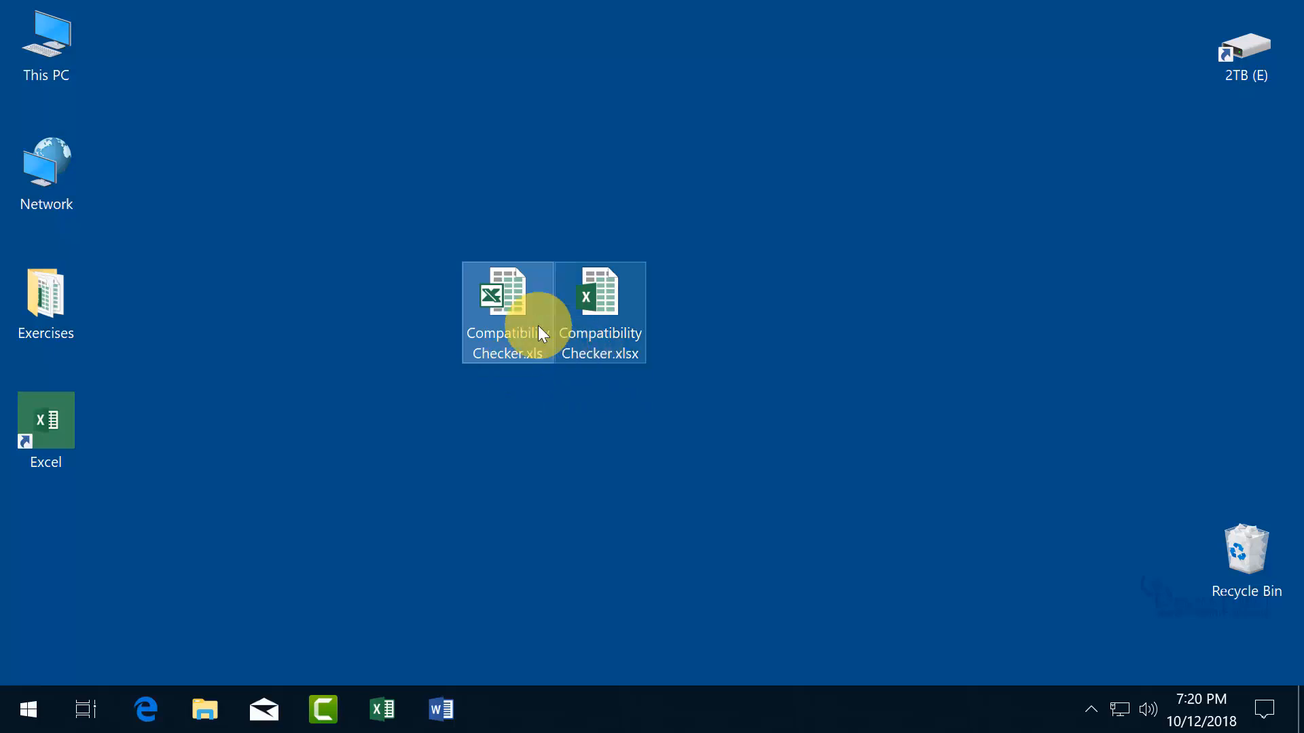
Open Compatibility Checker.xls from the desktop to see how its data bars display
click(510, 305)
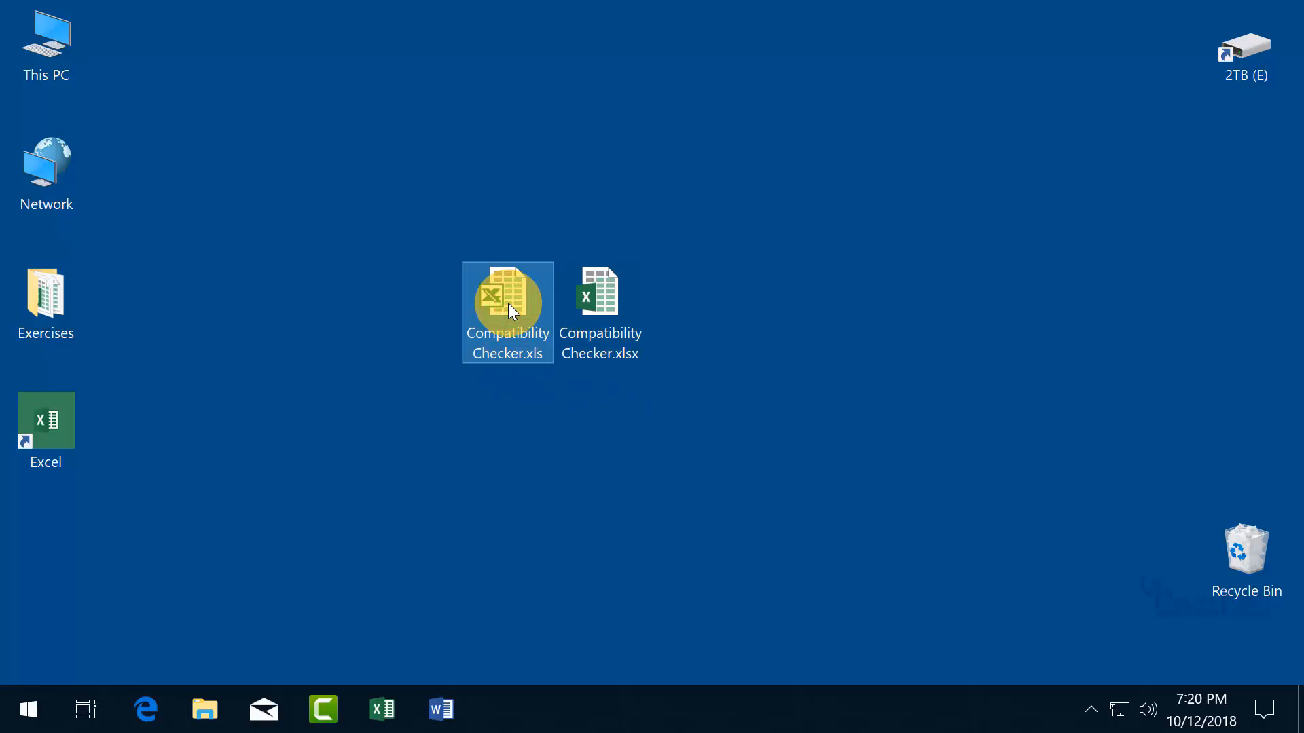
double_click(508, 303)
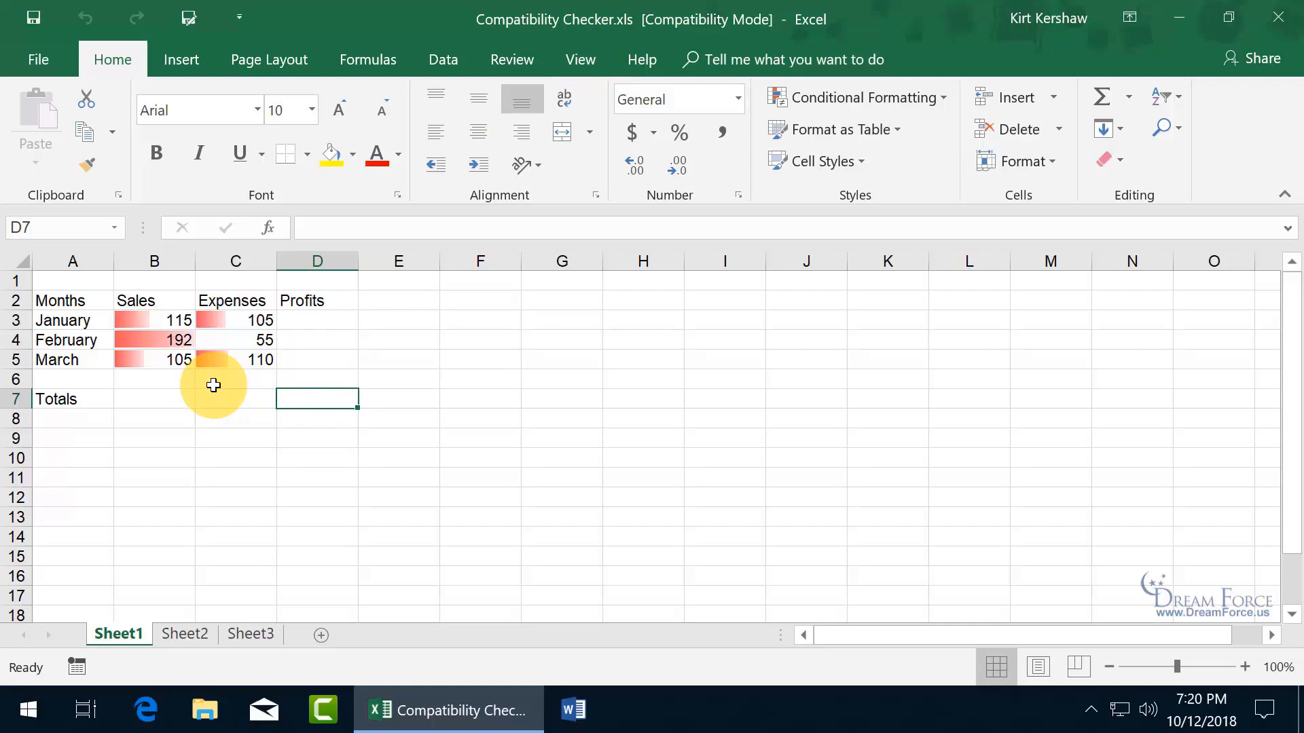
Close the .xls workbook, then open Compatibility Checker.xlsx from the desktop and select cell C7 to view its data bars unobstructed
click(1279, 17)
double_click(586, 300)
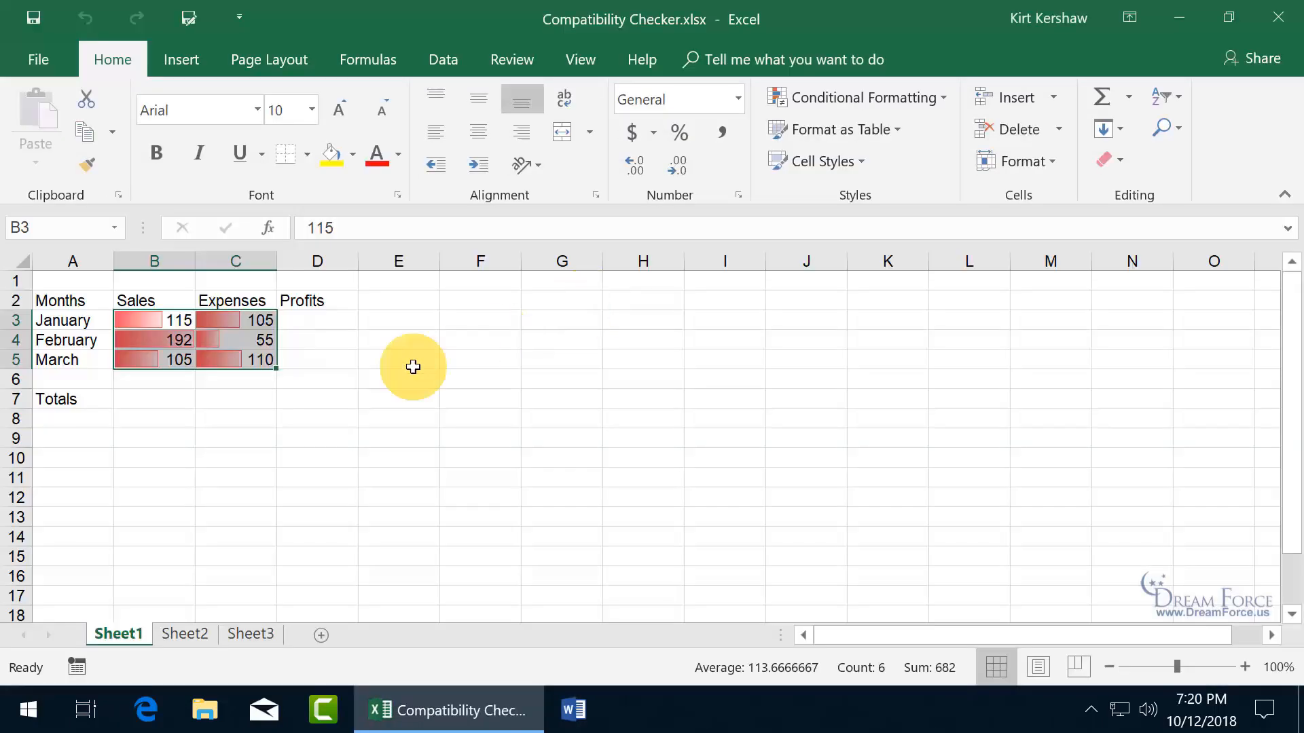
click(234, 401)
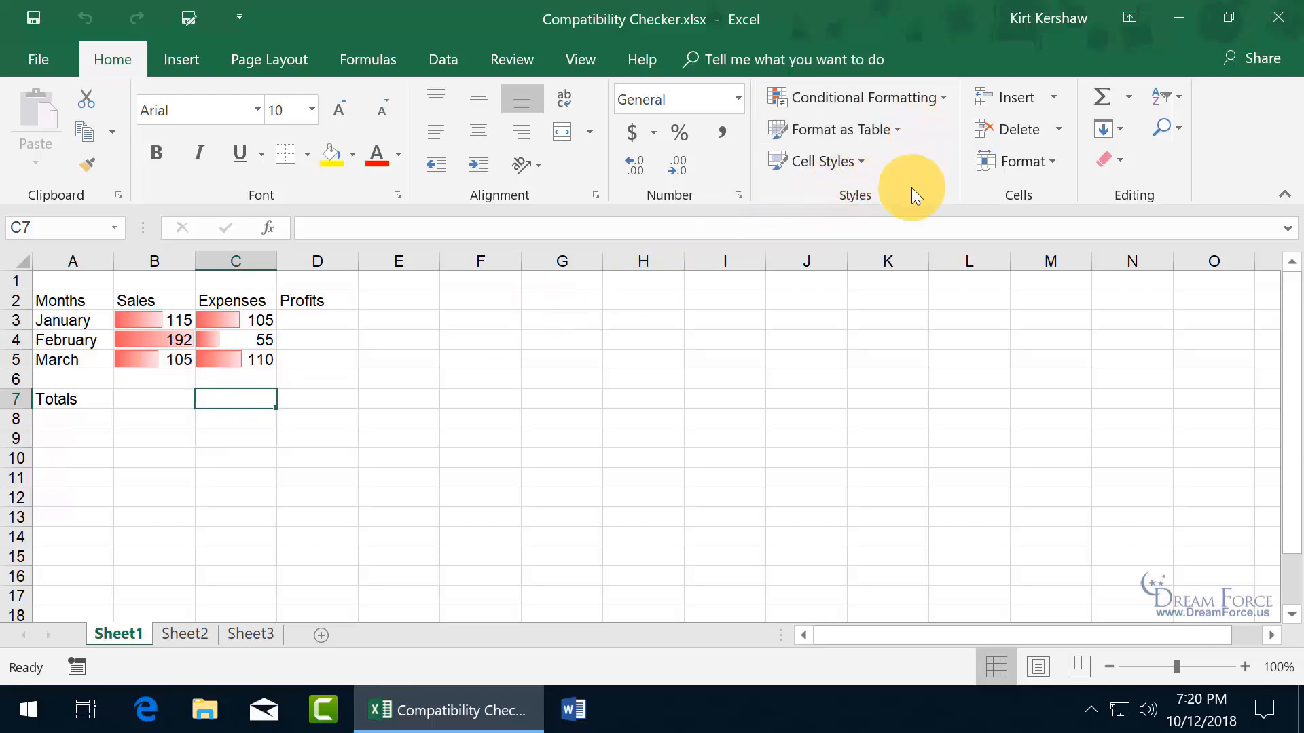
Delete the Data Bar conditional formatting rule applied to B3:C5 from this worksheet's rules
click(948, 95)
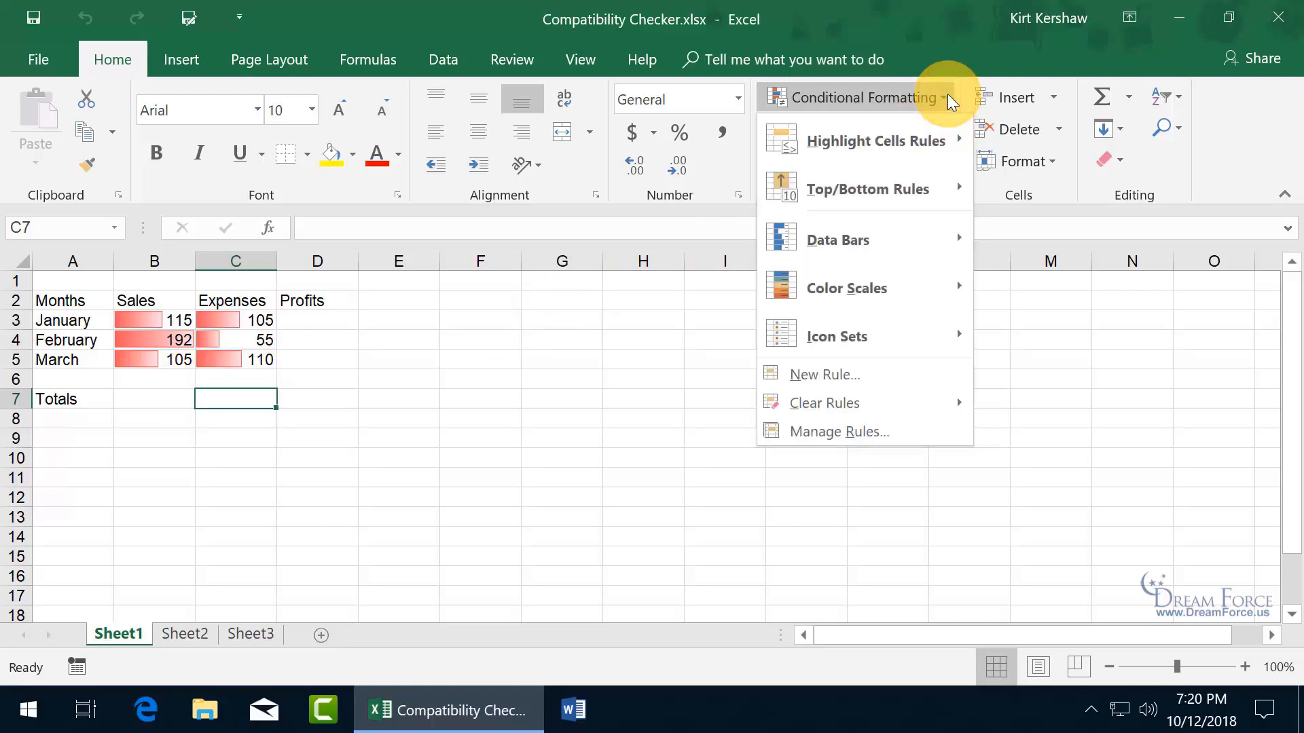
click(830, 430)
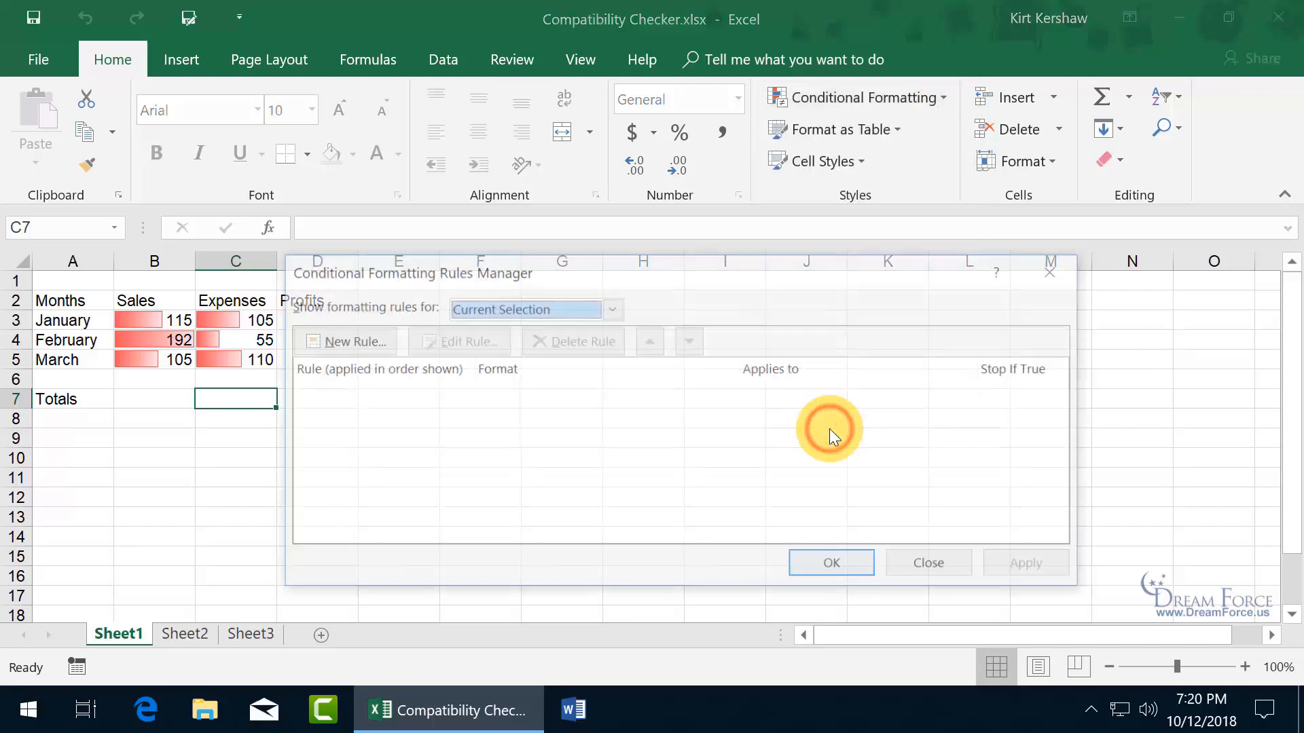
click(610, 307)
click(522, 346)
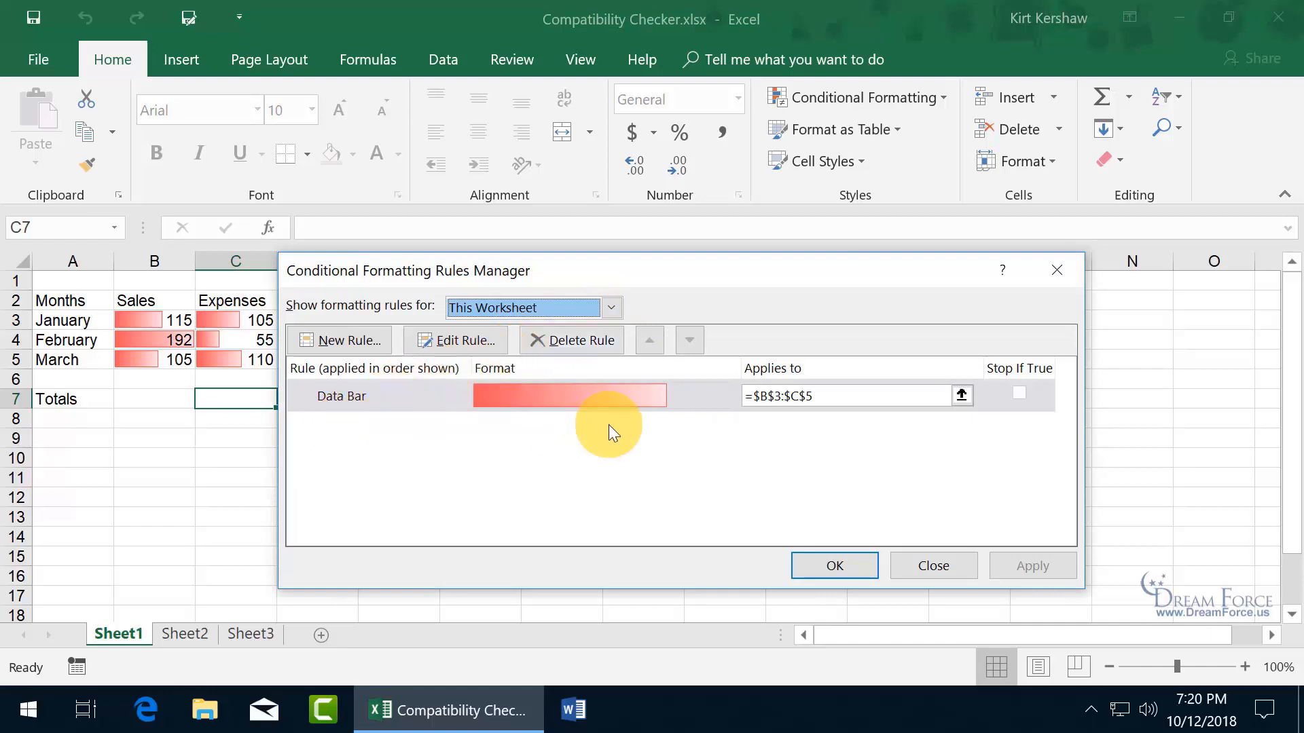
click(553, 340)
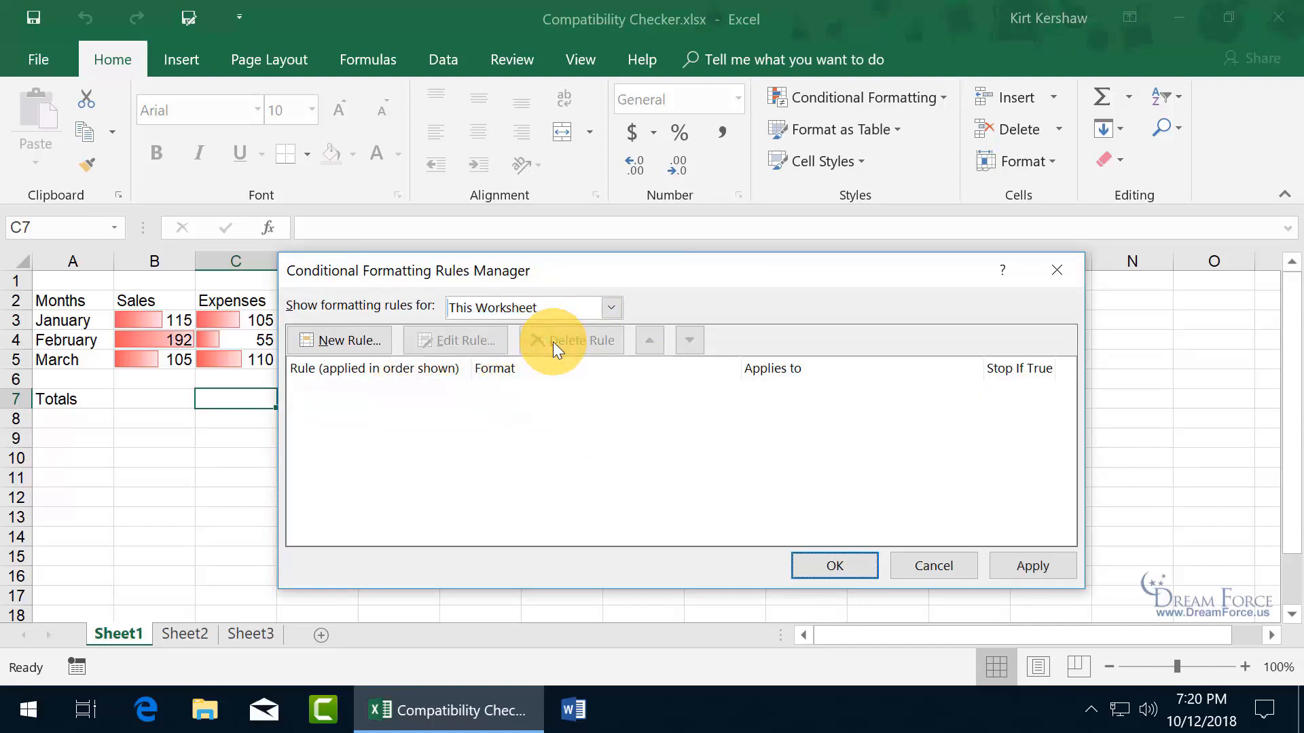
click(835, 566)
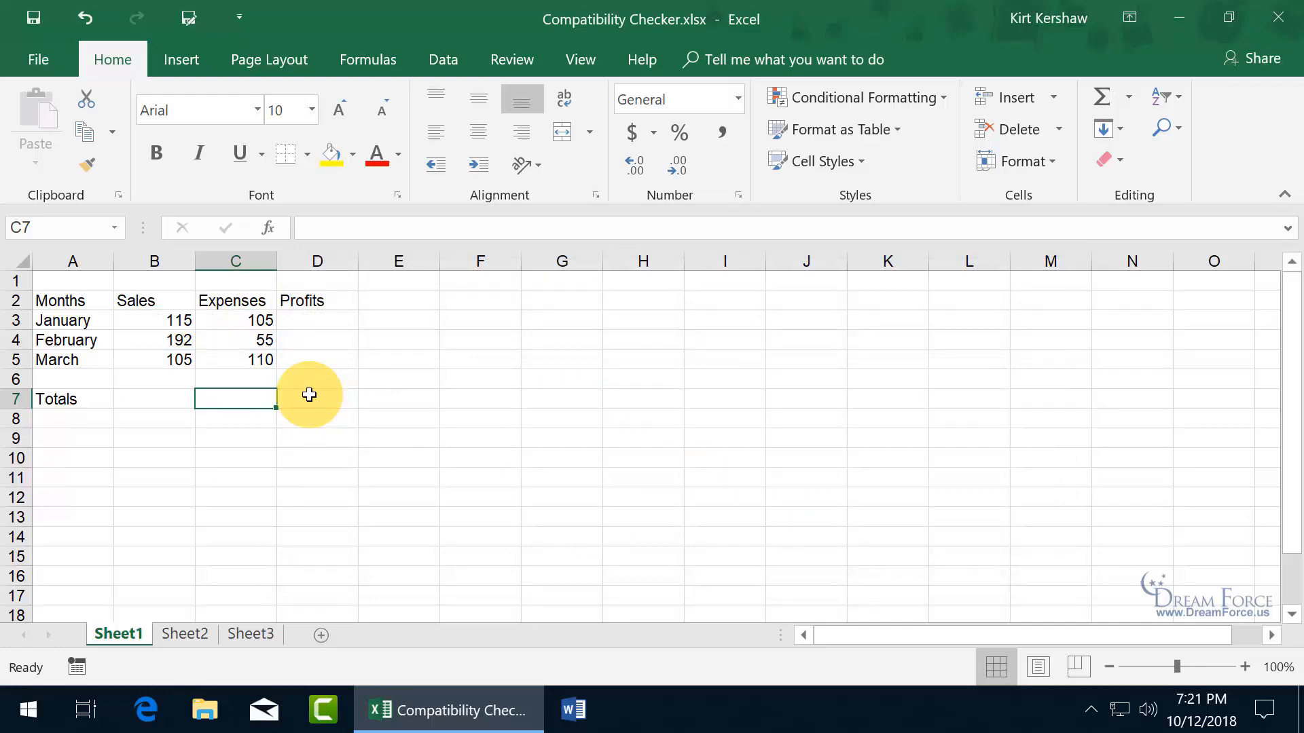
Save the workbook to the Desktop as Compatibility Checker Copy.xls in Excel 97-2003 Workbook format, without replacing the existing Compatibility Checker.xls
click(190, 18)
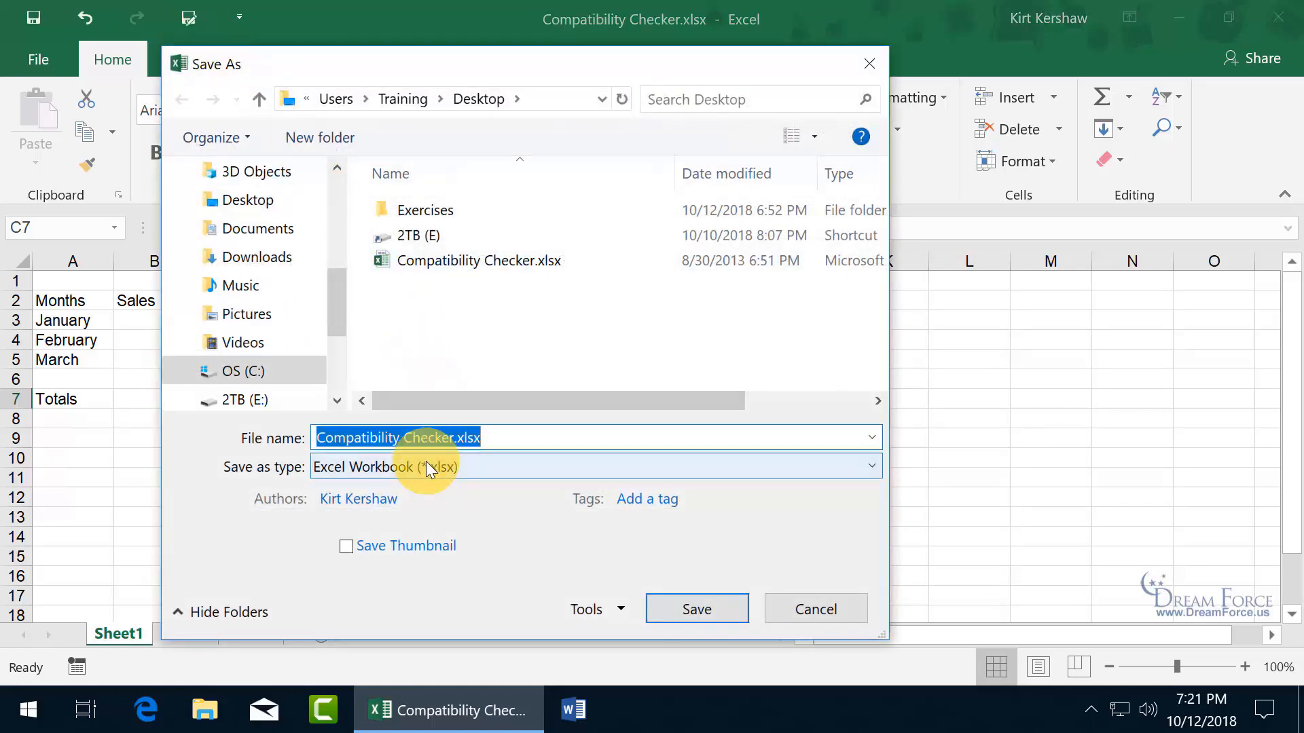
click(426, 462)
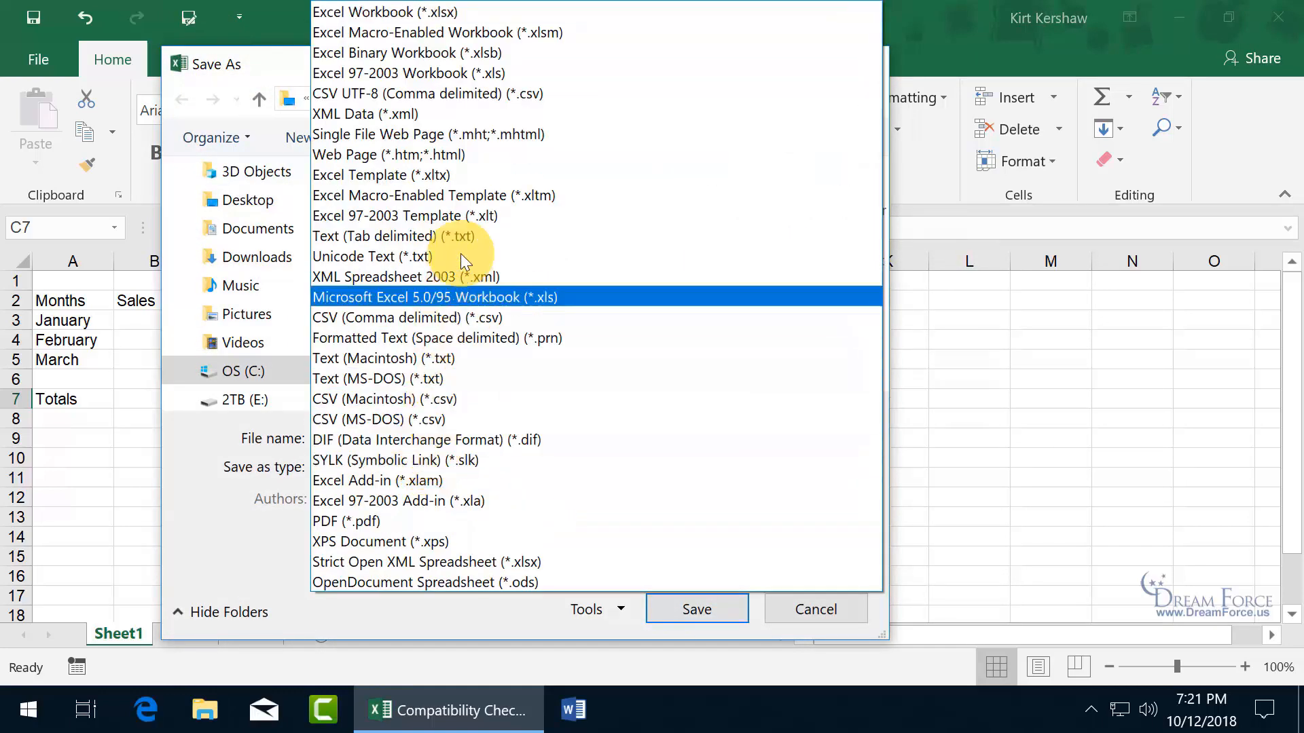
click(466, 74)
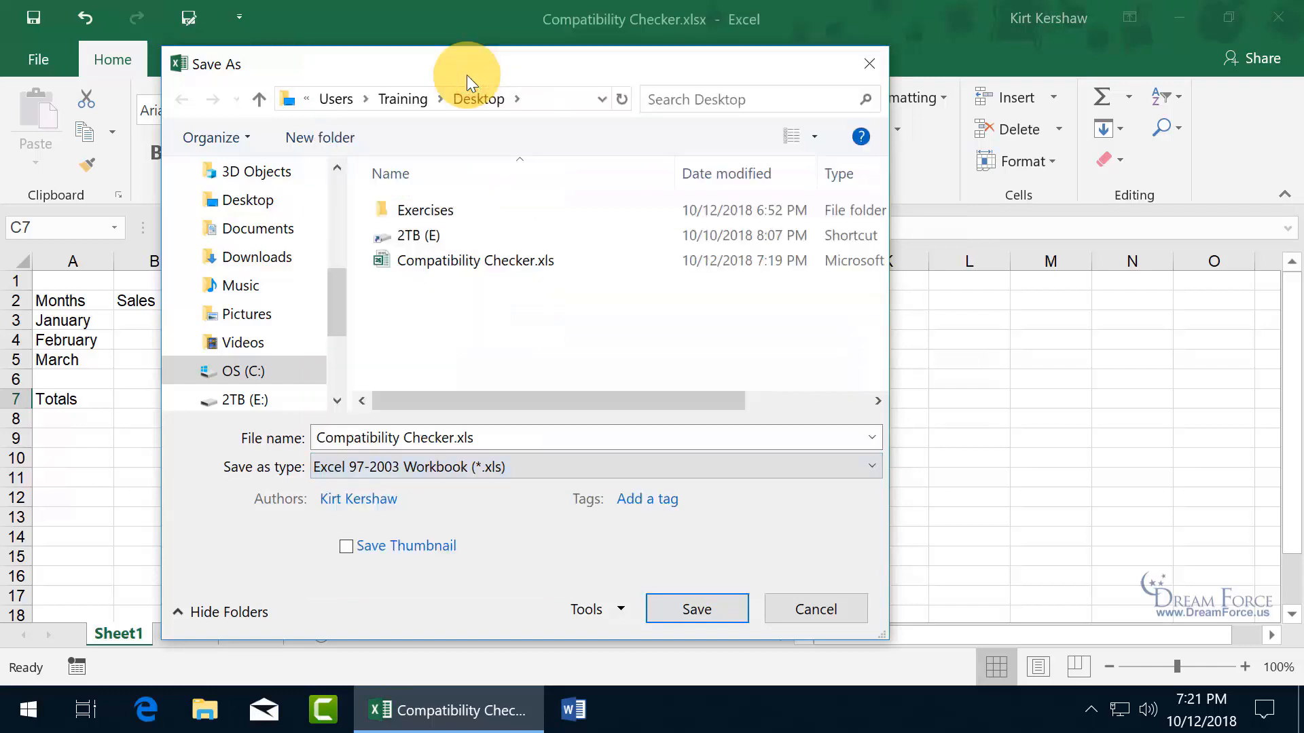
click(681, 608)
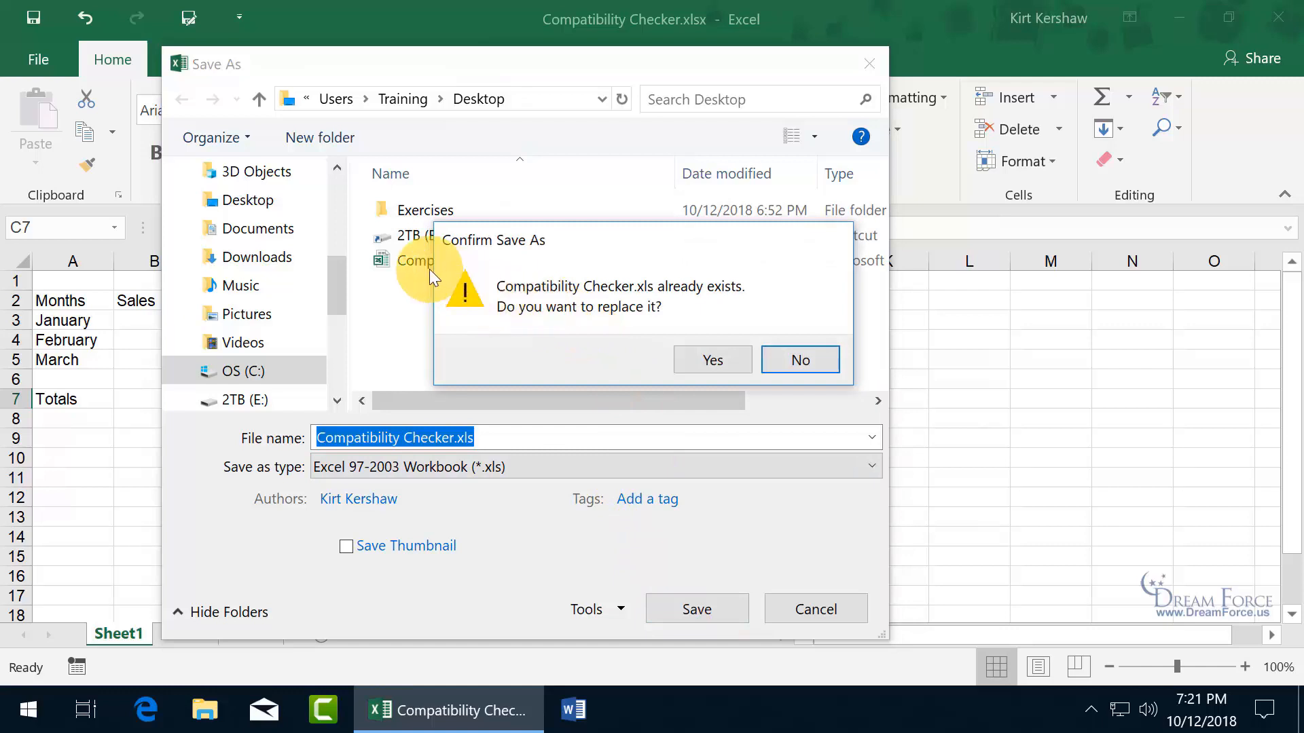
click(801, 360)
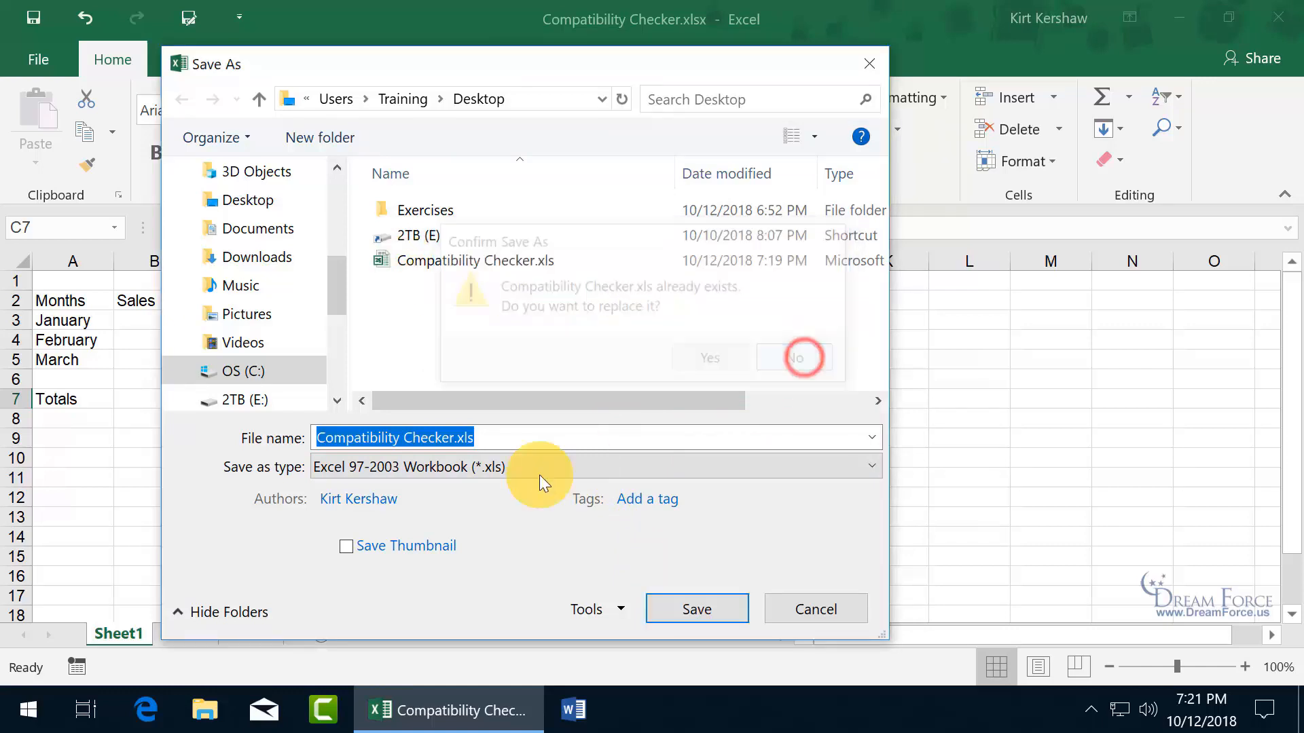
click(456, 439)
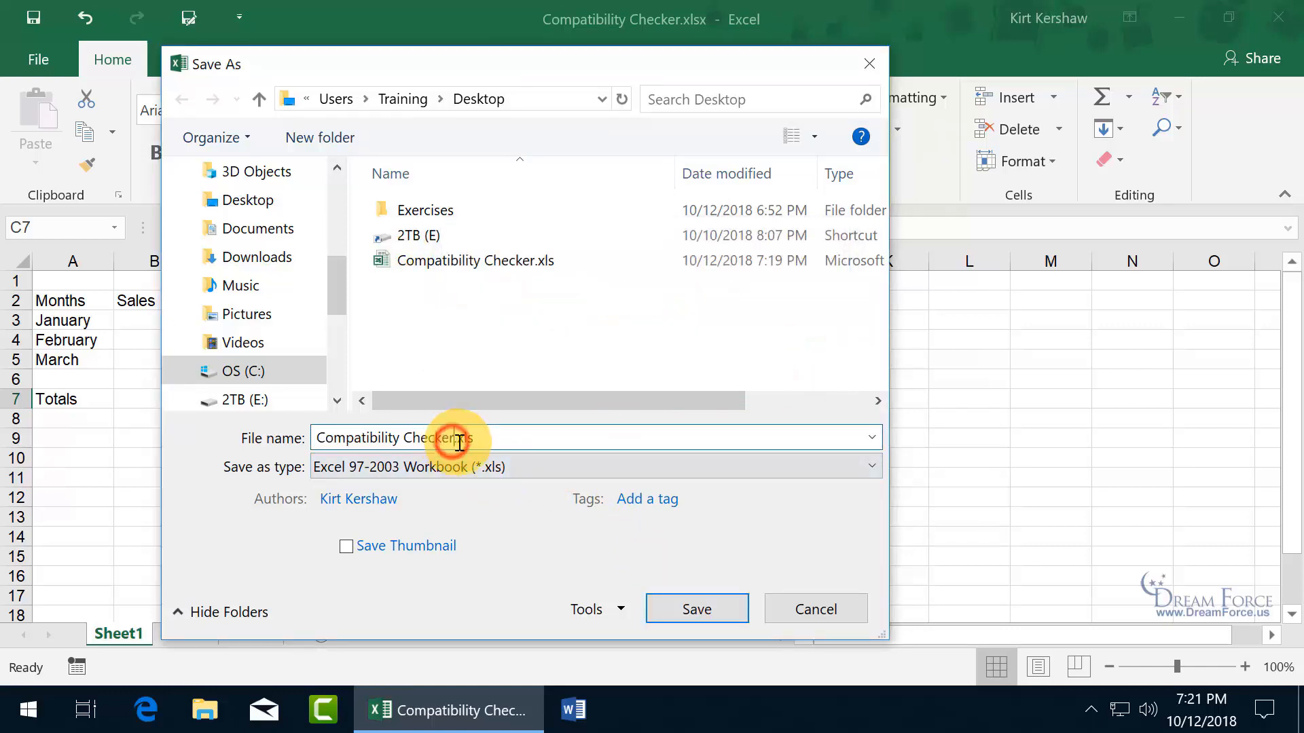
text(Copy)
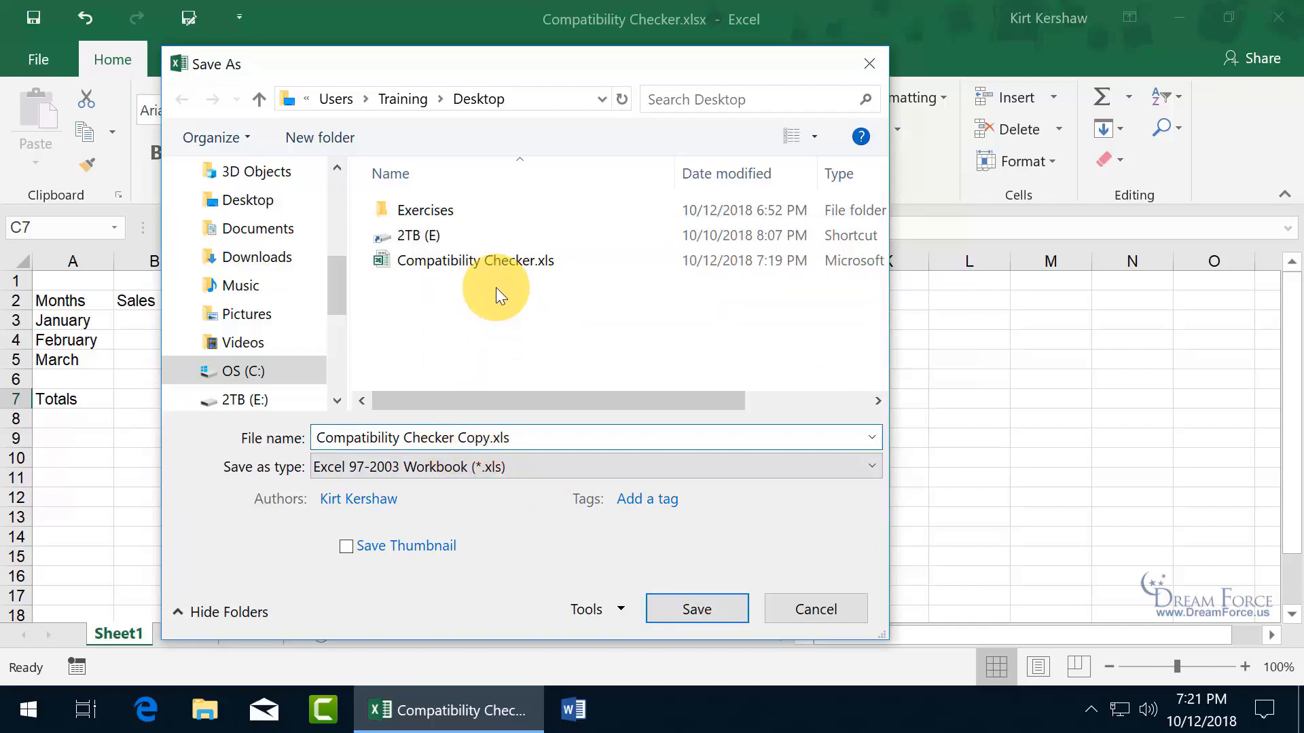
click(691, 608)
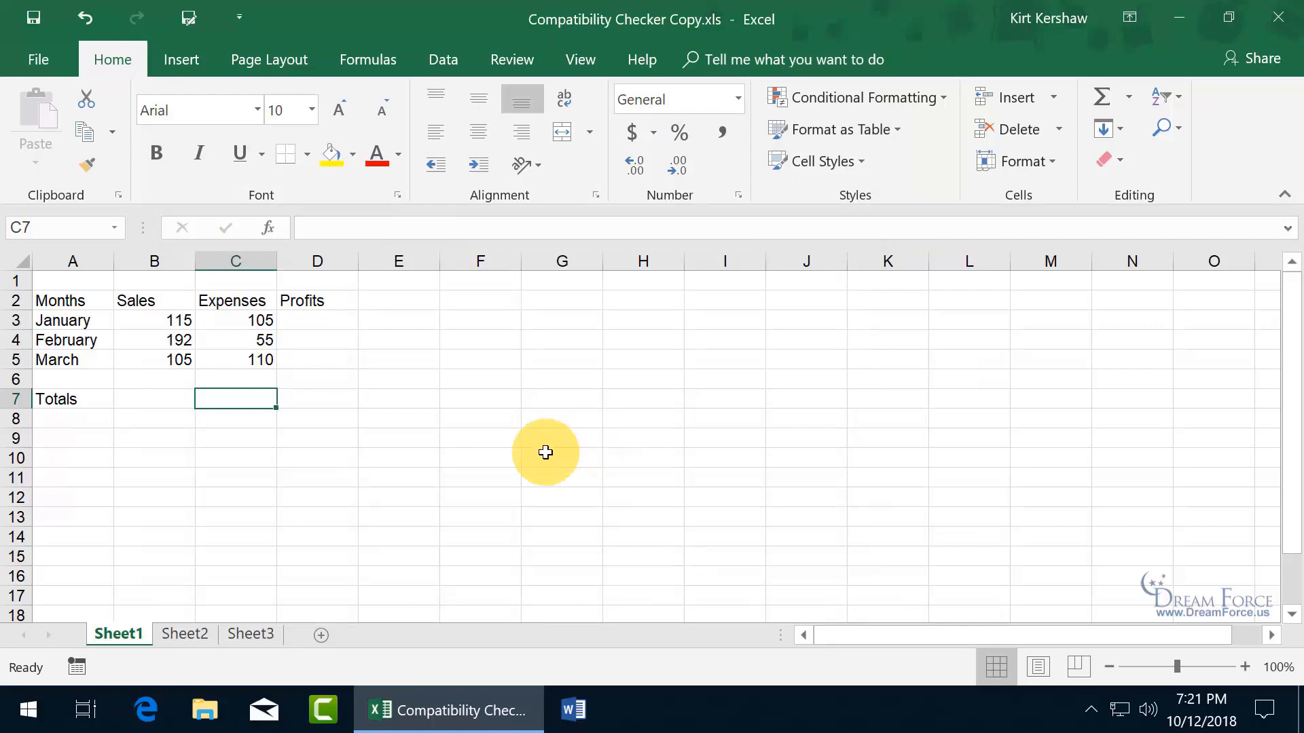
Check the saved copy for features not supported by earlier versions of Excel, then close the compatibility report
click(28, 62)
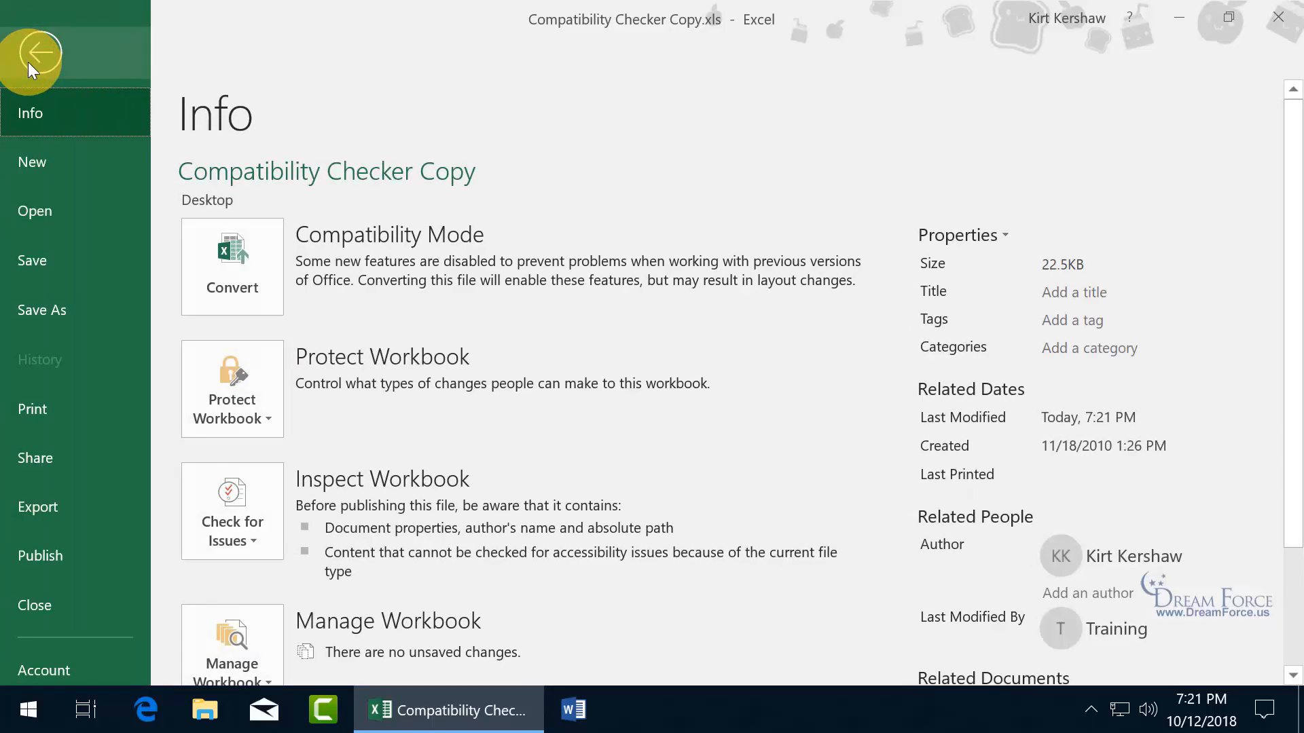
click(227, 510)
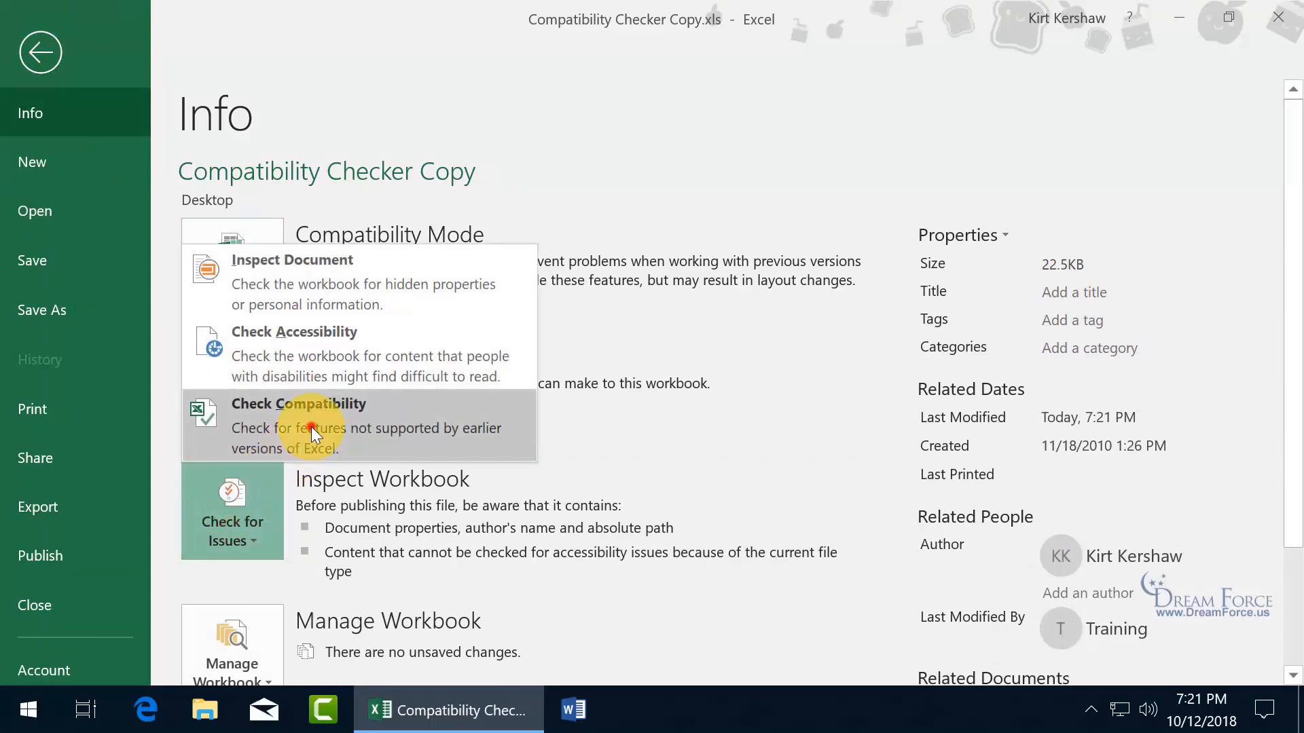
click(311, 426)
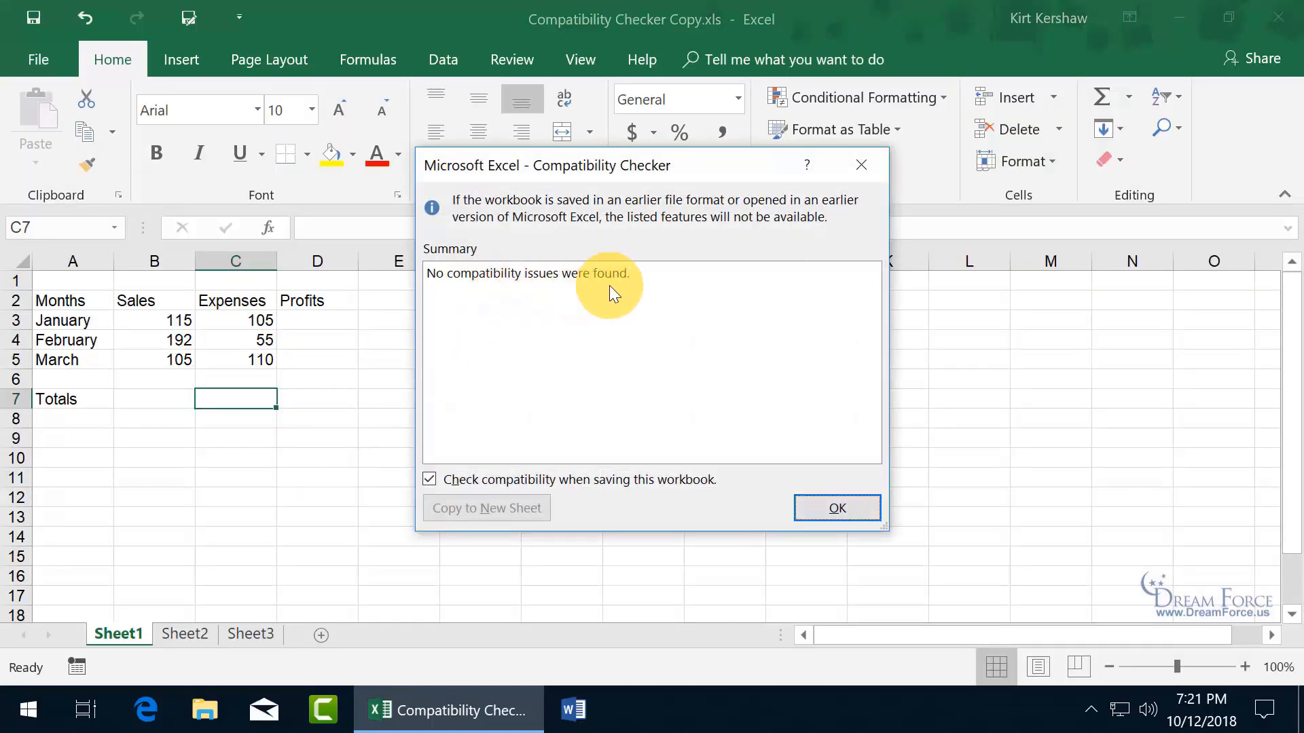
click(859, 165)
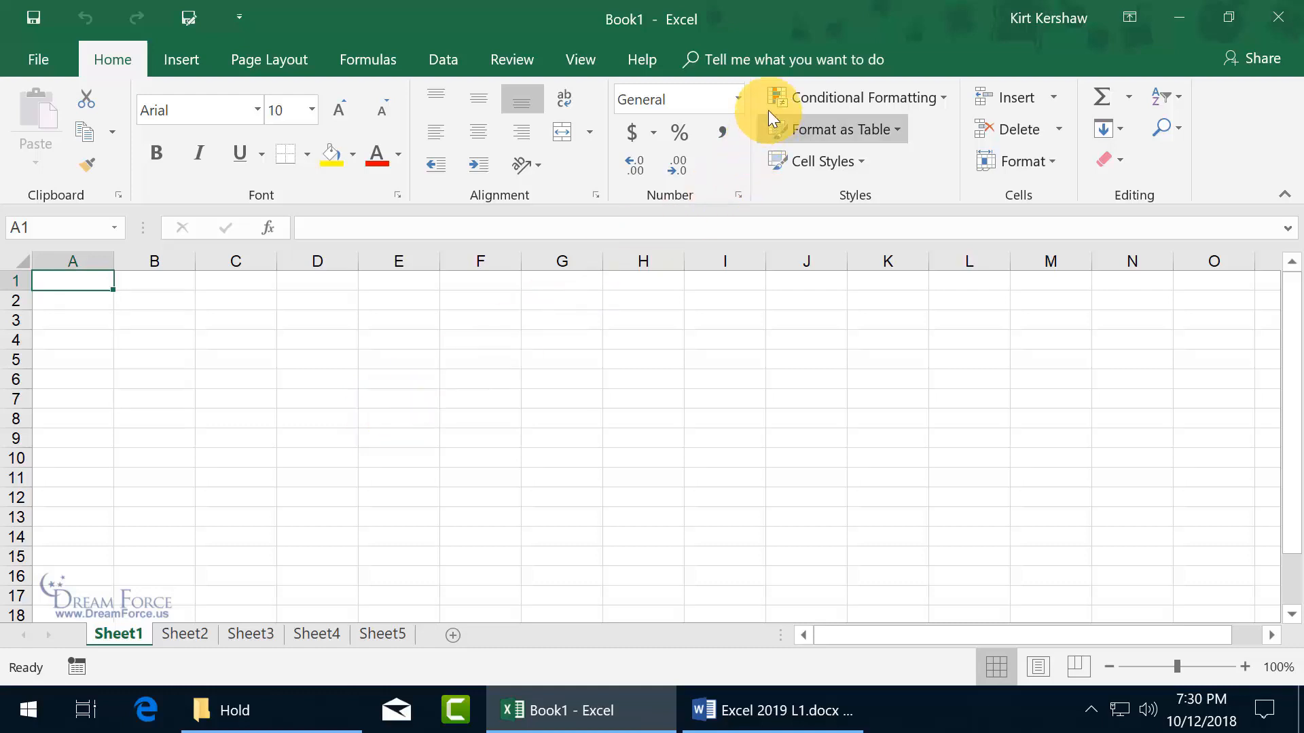
Search the Tell Me feature for "print" and open the help article "Print a worksheet or workbook"
click(739, 63)
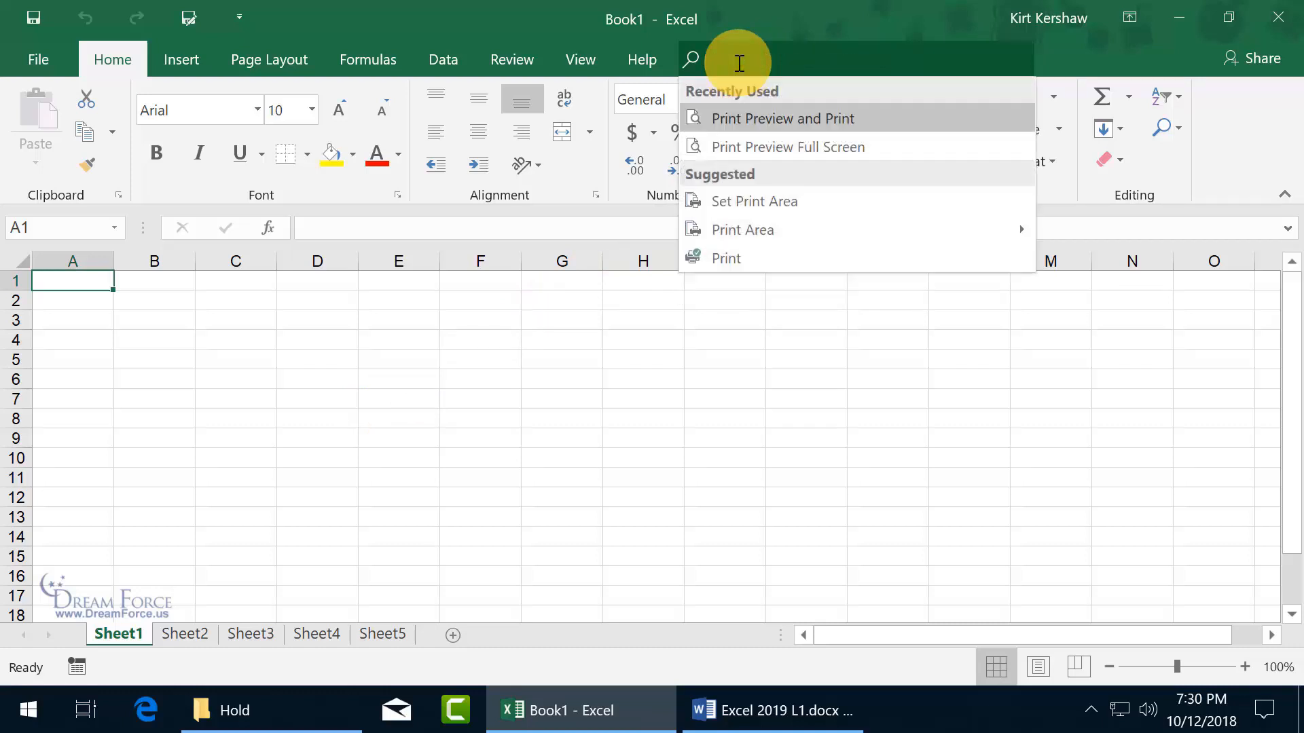
text(print)
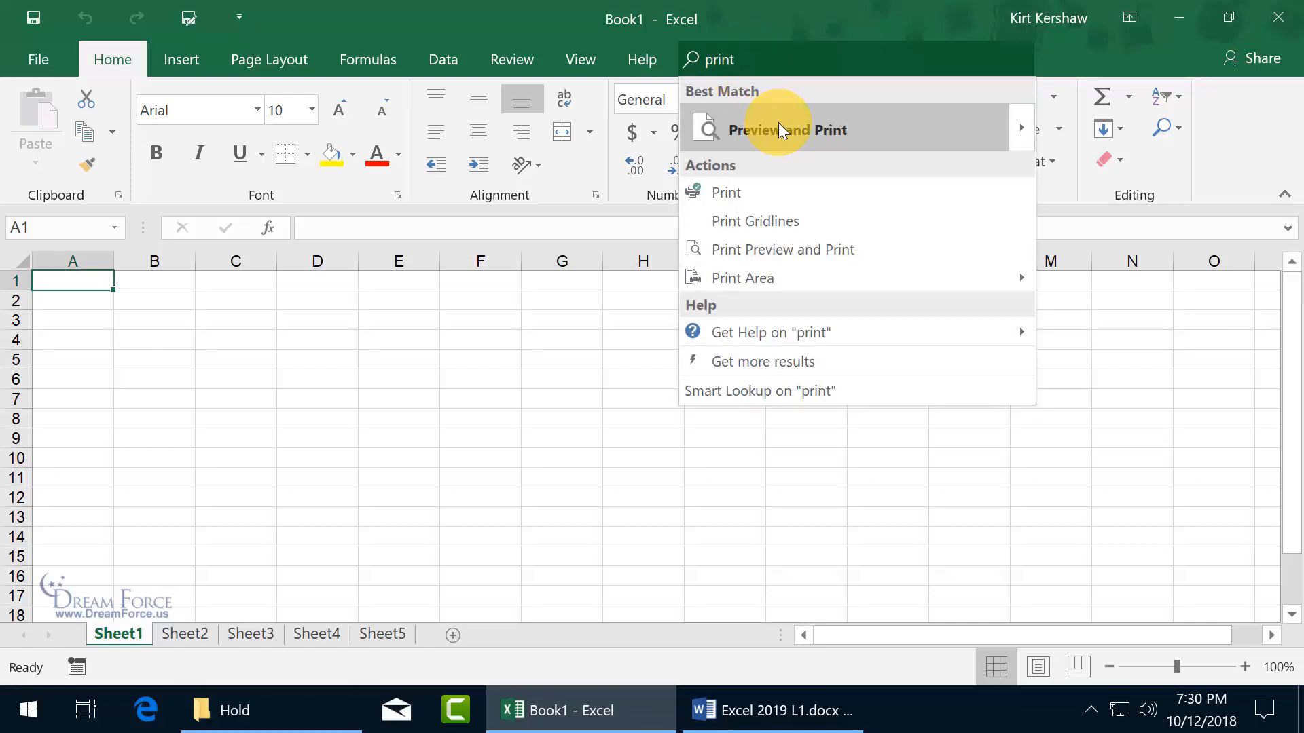
mouse_move(1015, 128)
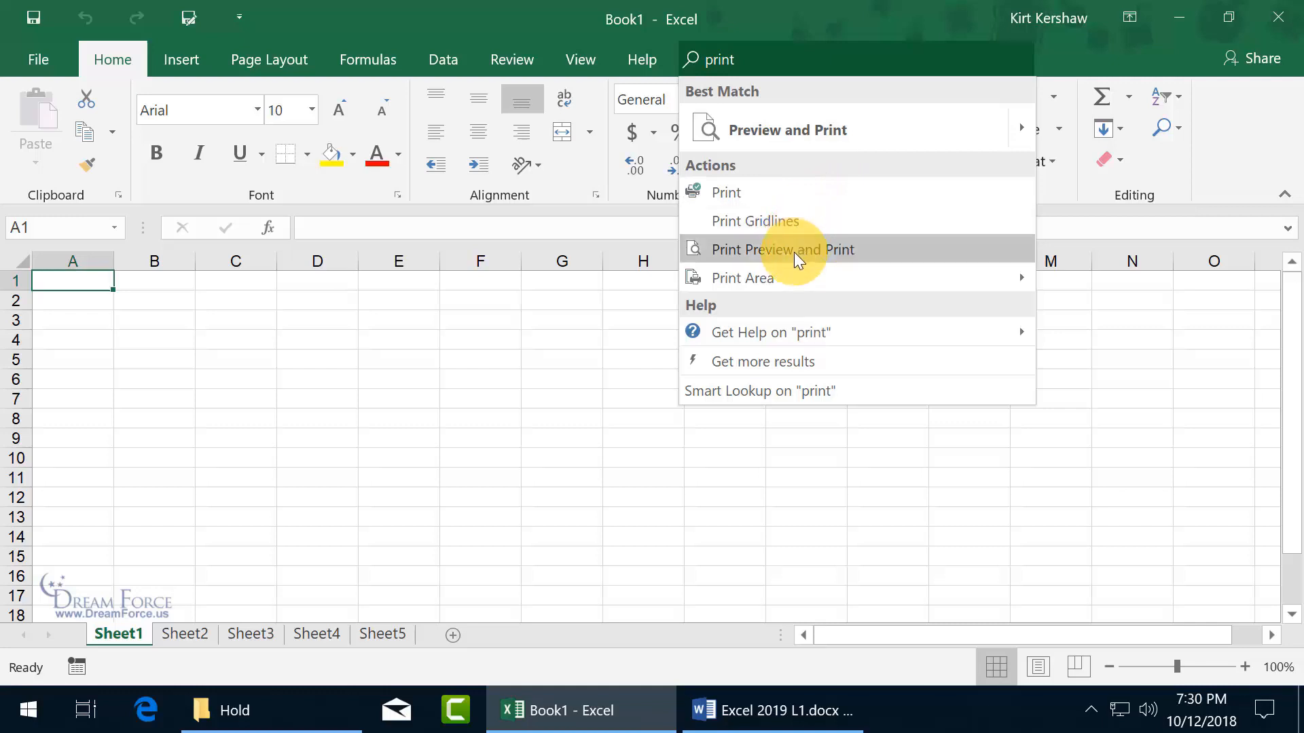
mouse_move(796, 277)
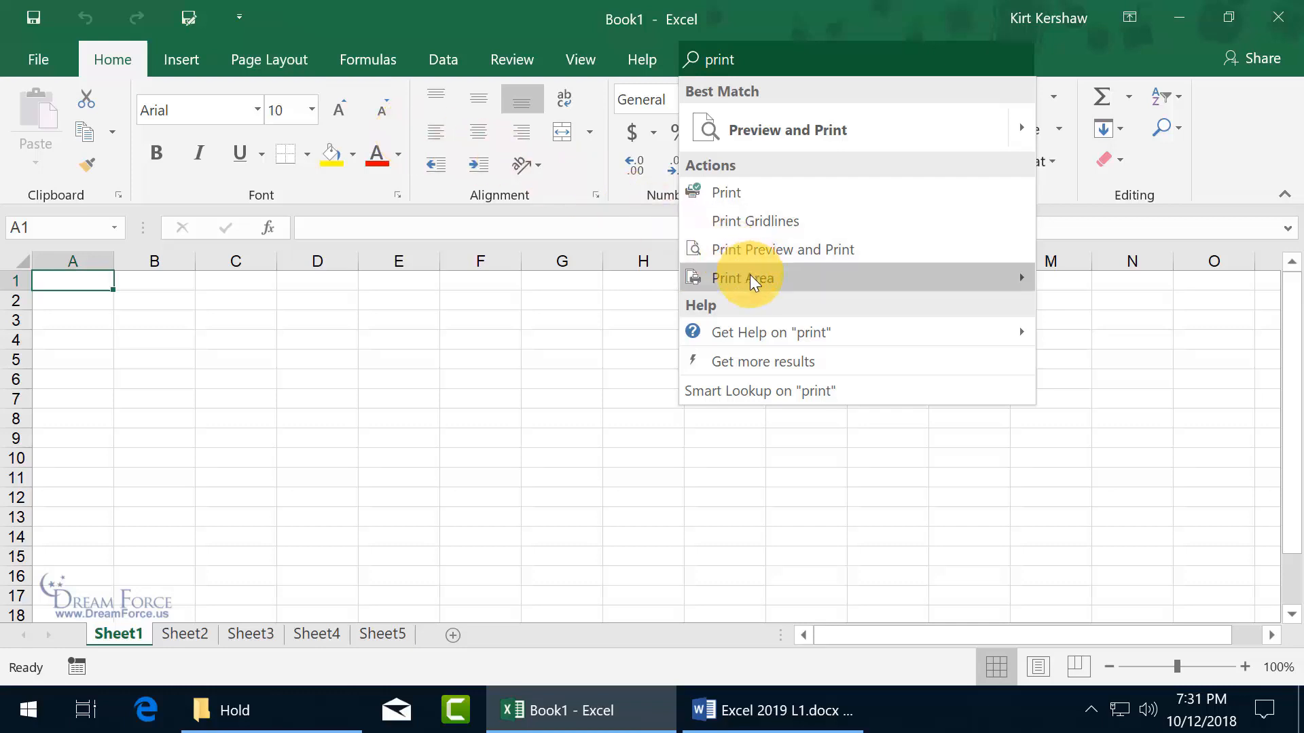
mouse_move(750, 277)
mouse_move(752, 336)
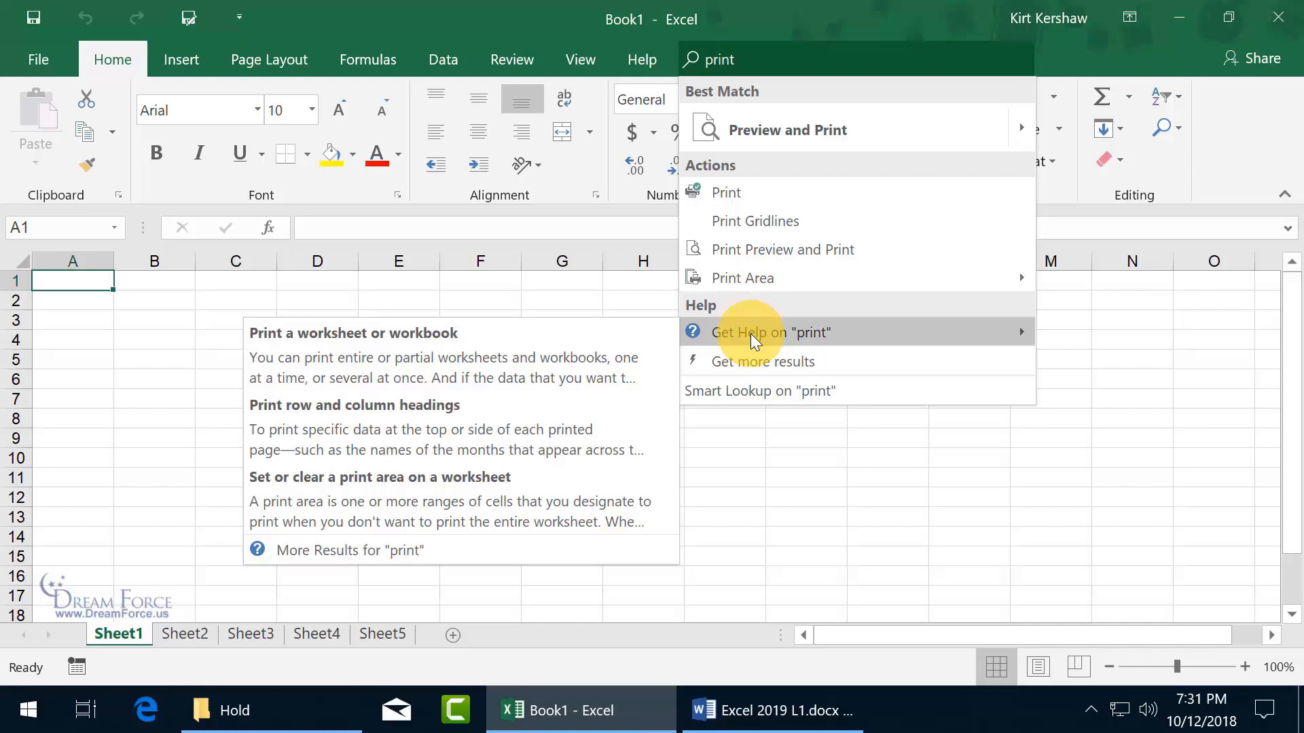
click(524, 356)
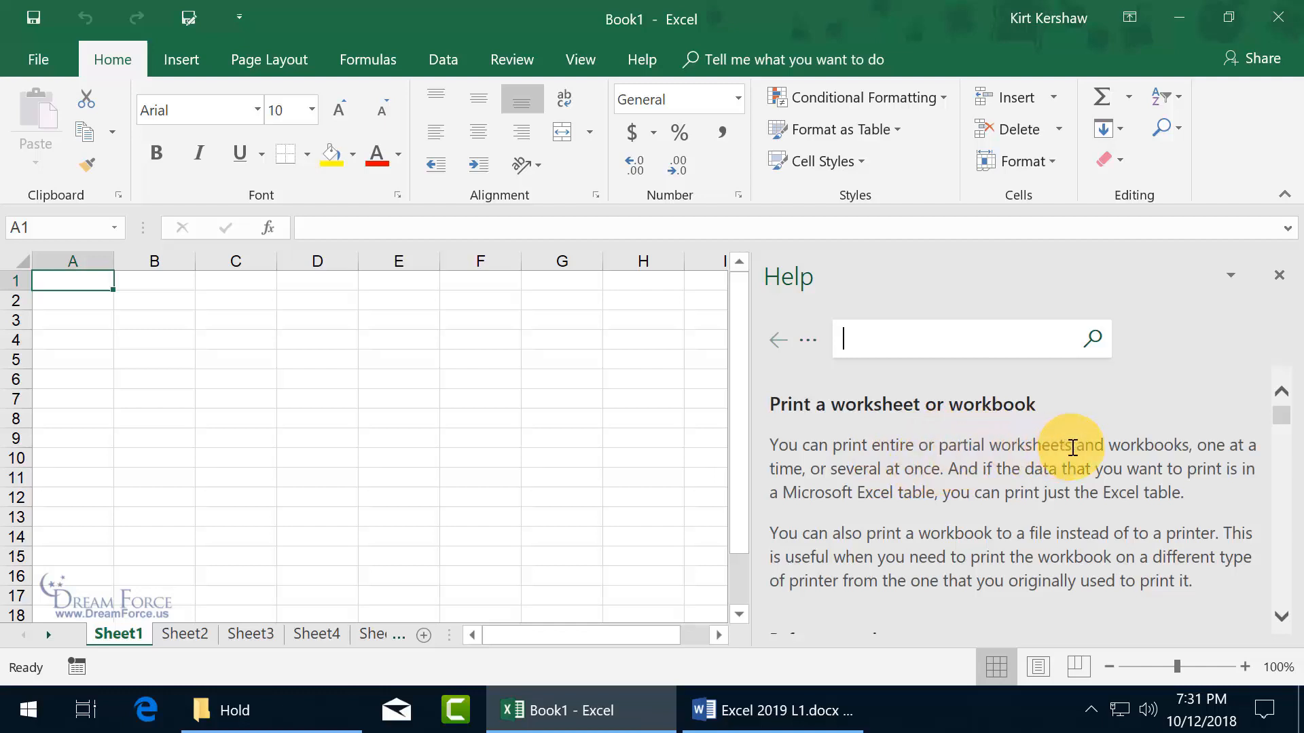
Read the help article's instructions for printing one or several worksheets, then close Help
drag(1276, 411, 1281, 445)
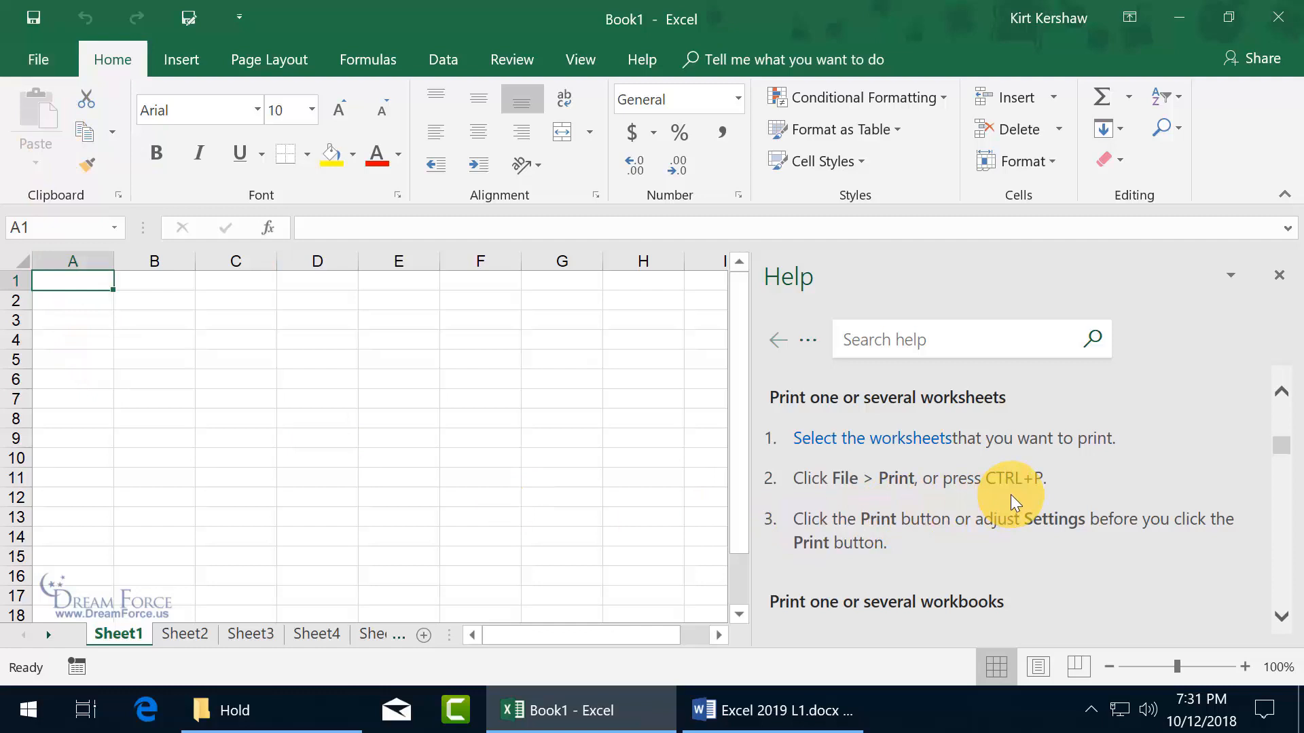
click(916, 329)
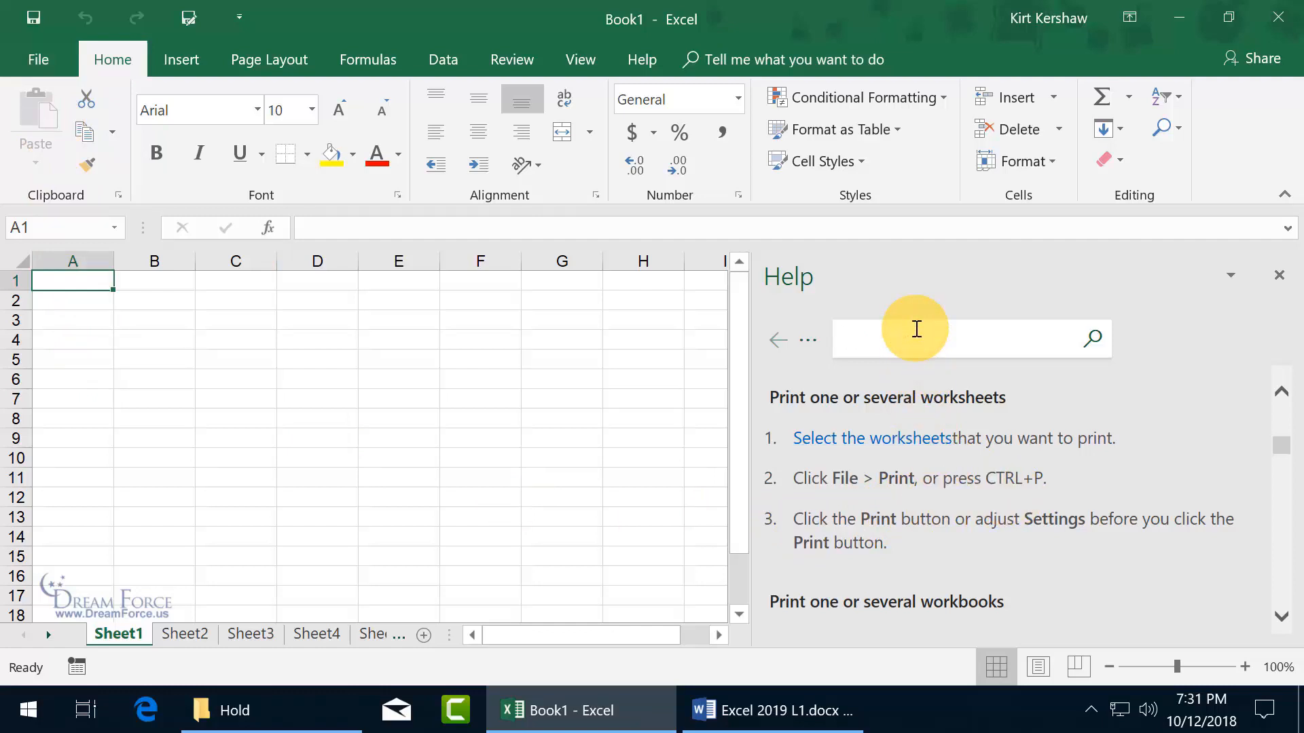
click(1280, 276)
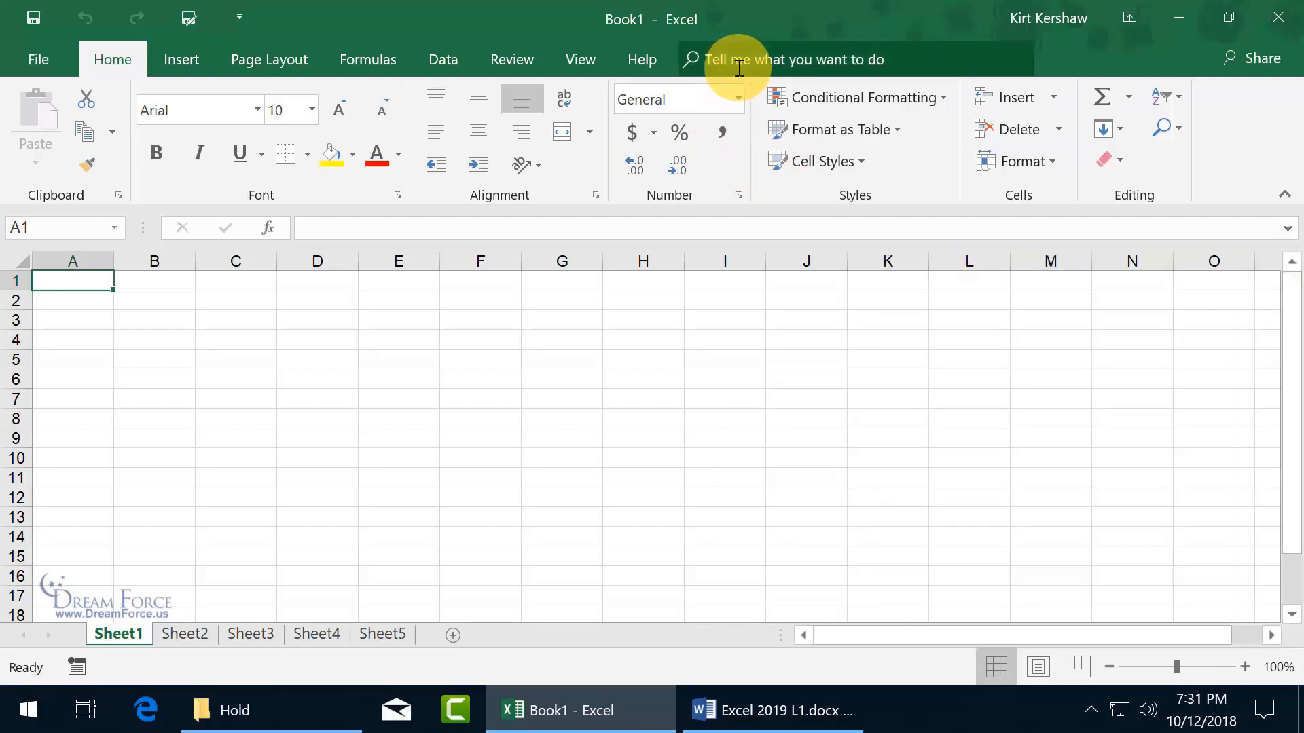
Run a Smart Lookup on "print" from the Tell Me feature and turn on intelligent services
click(738, 69)
text(print)
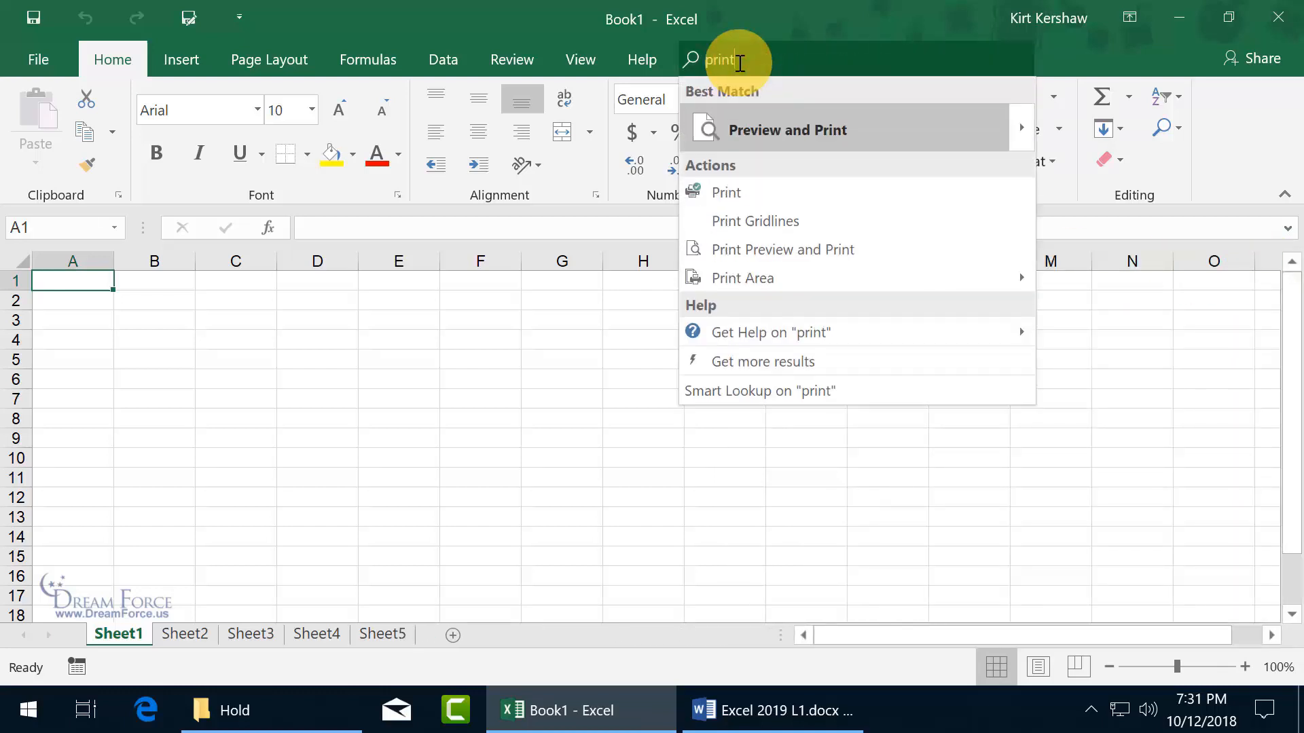
click(780, 390)
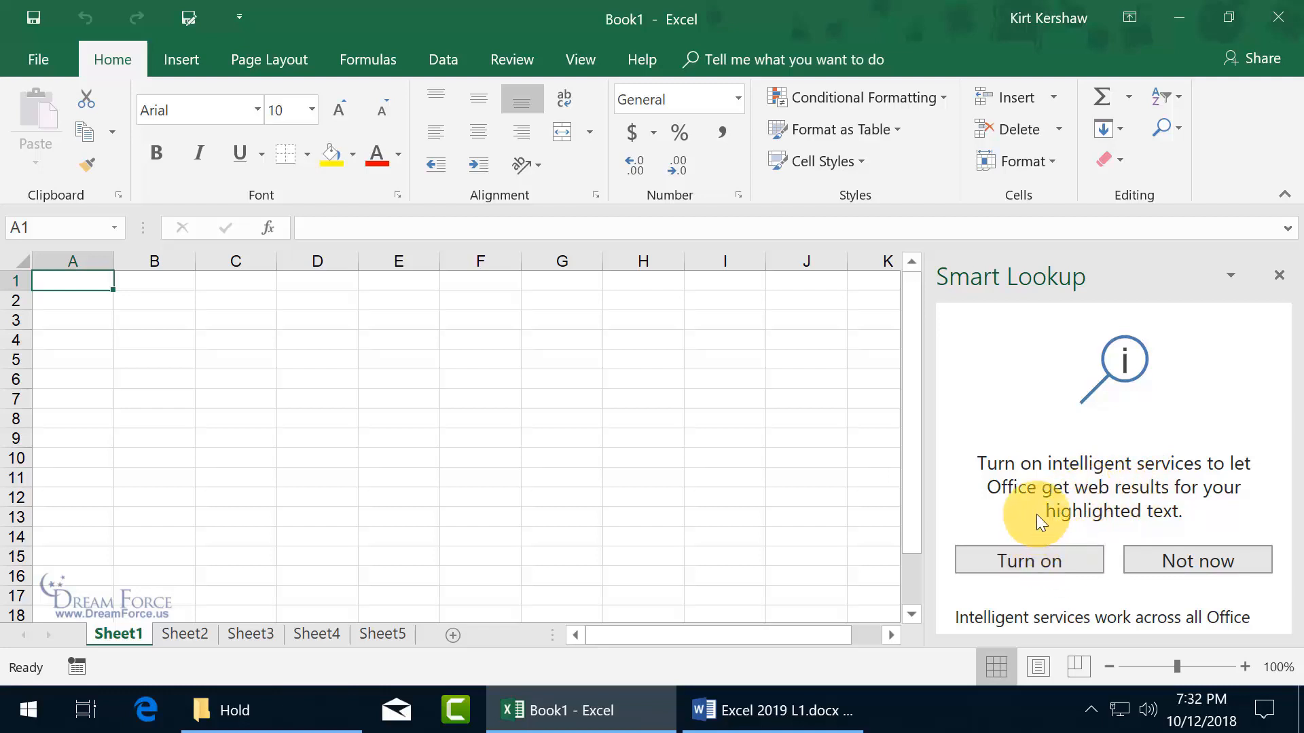
drag(1024, 617, 1091, 666)
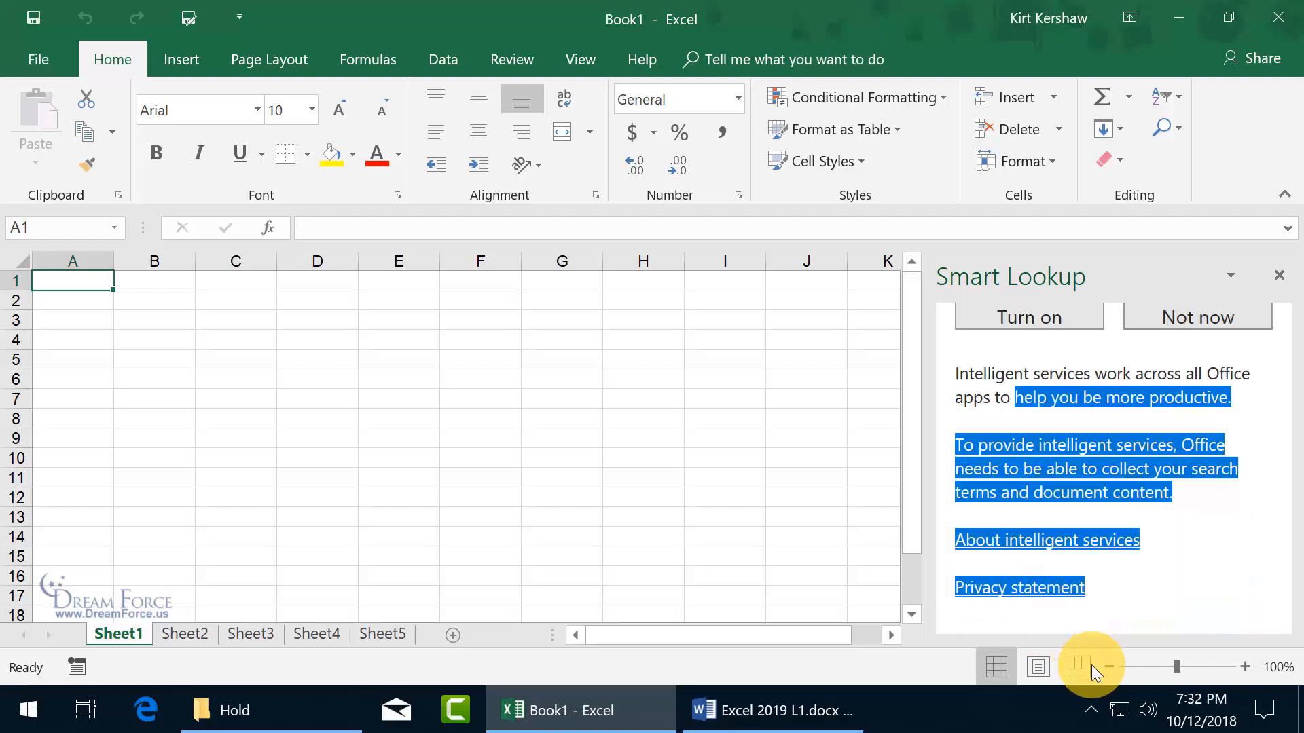
click(1177, 470)
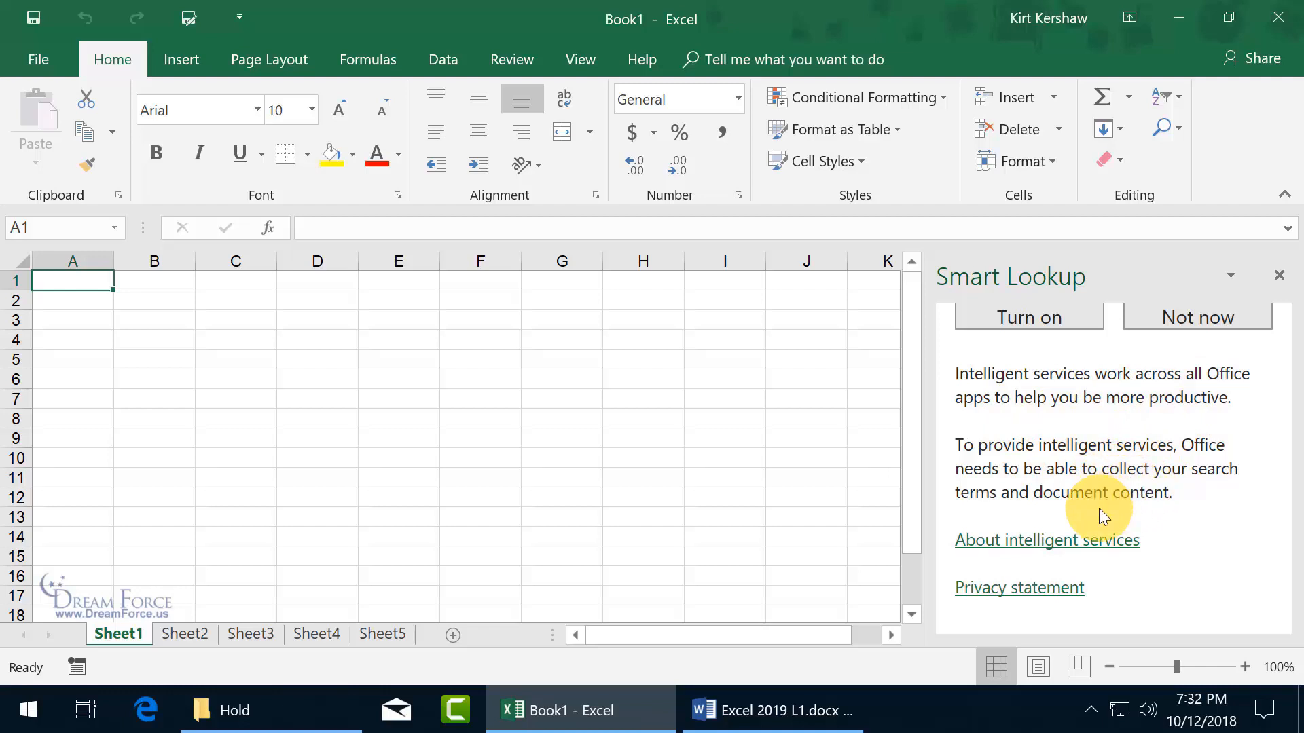
click(1062, 323)
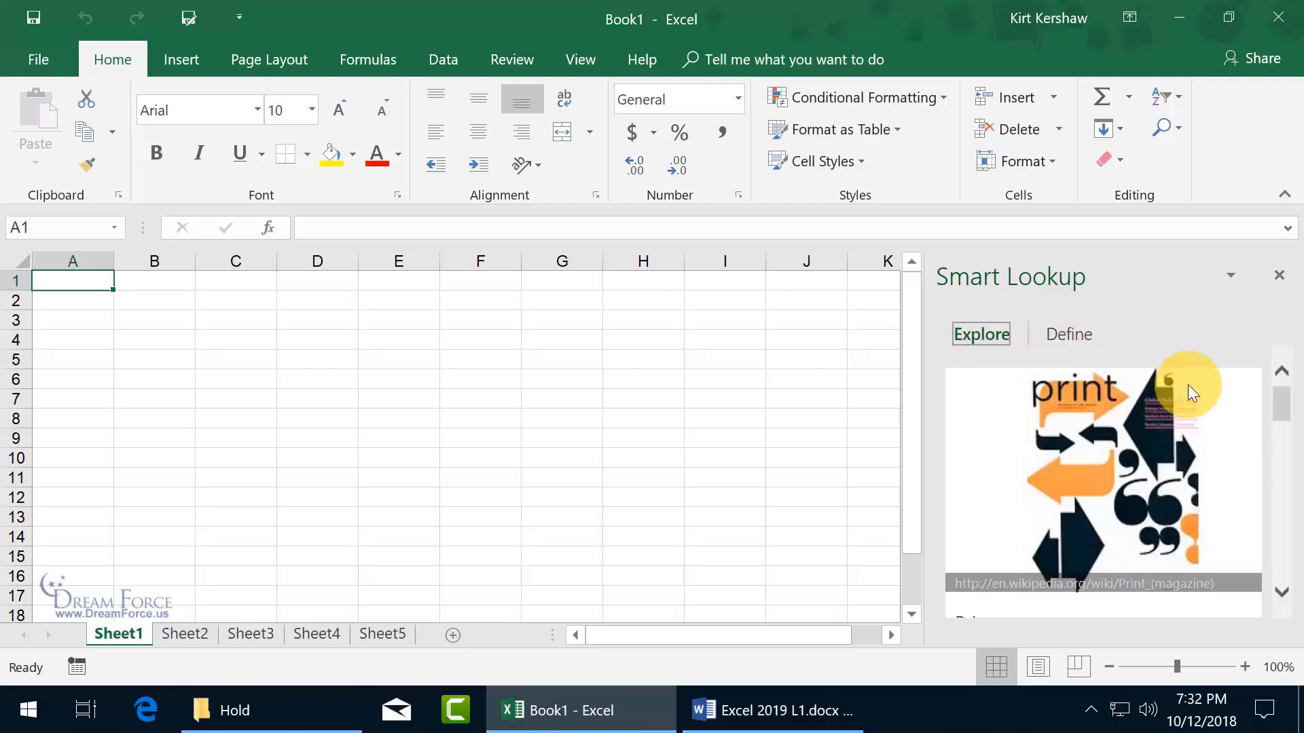
Look through the Smart Lookup Explore results for "print" and view the word's definition
scroll(1281, 408, down, 2)
scroll(1282, 428, down, 2)
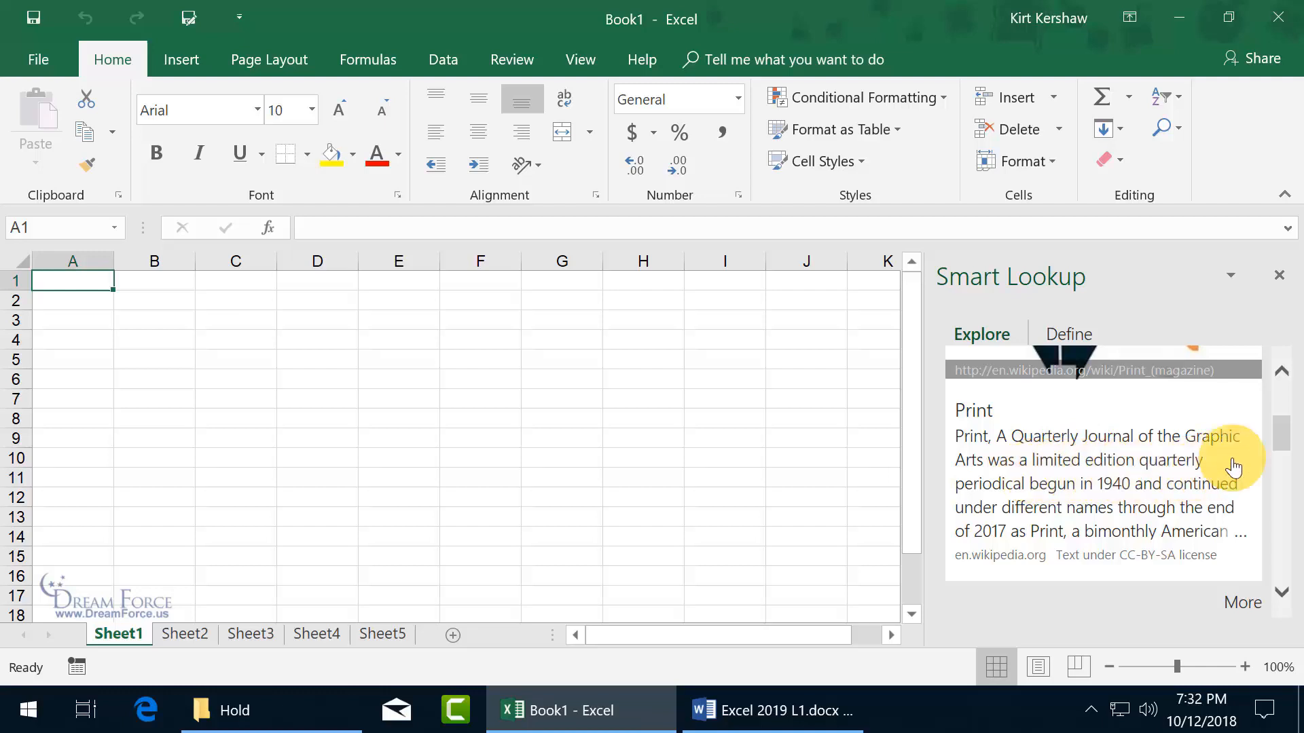
drag(1286, 430, 1272, 393)
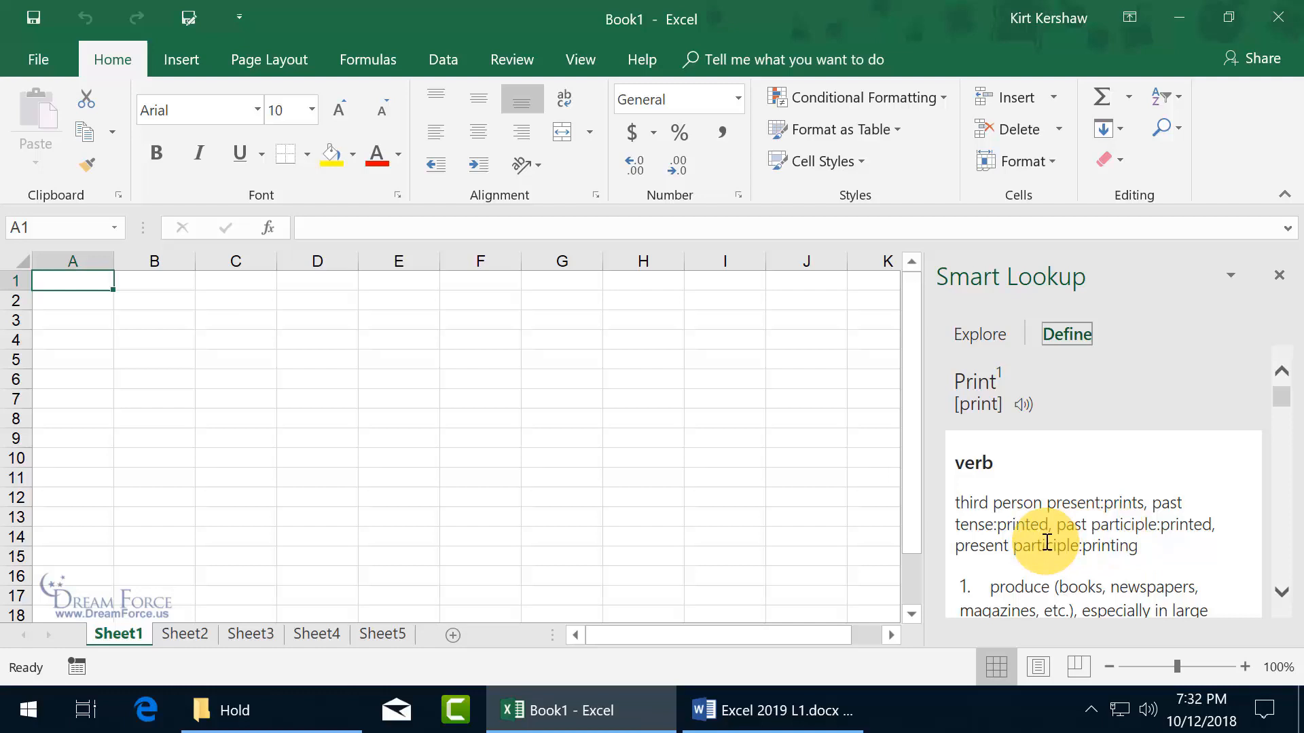
Play the audio pronunciation of "print" in the Smart Lookup definition, then close Smart Lookup
scroll(1131, 542, down, 1)
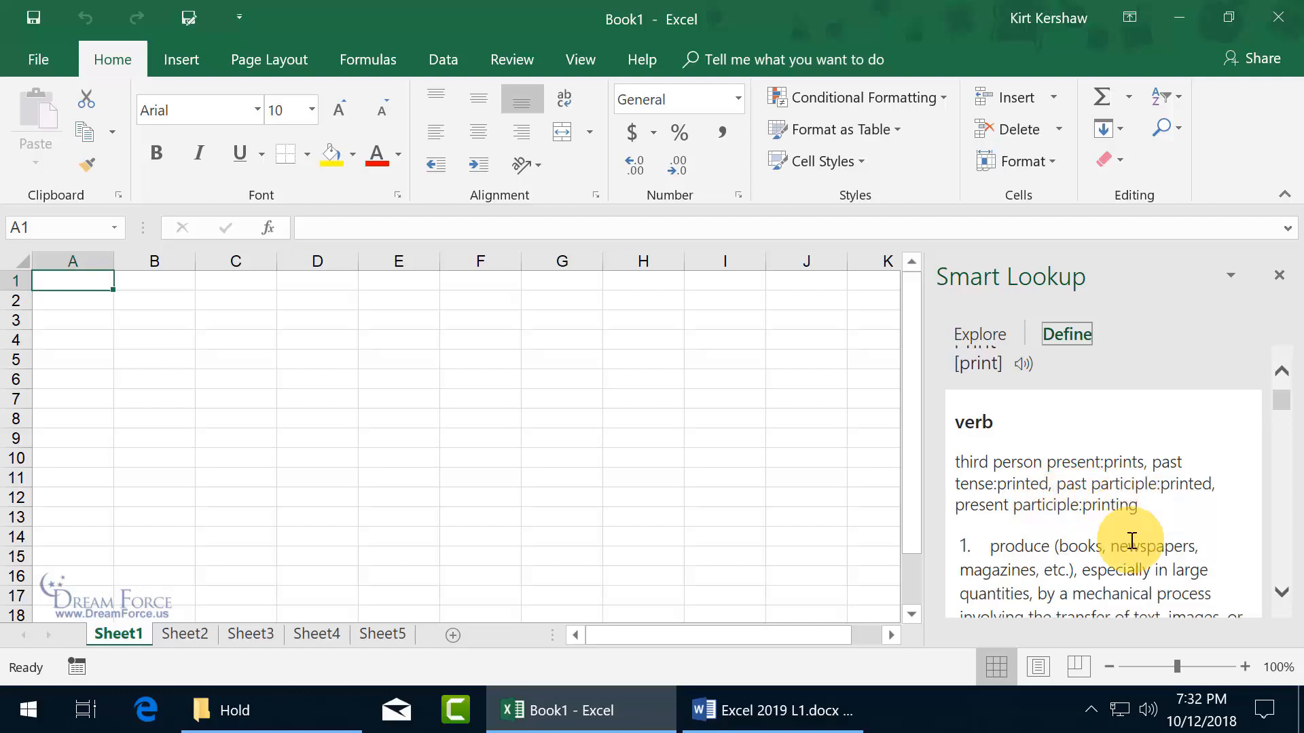
click(1024, 367)
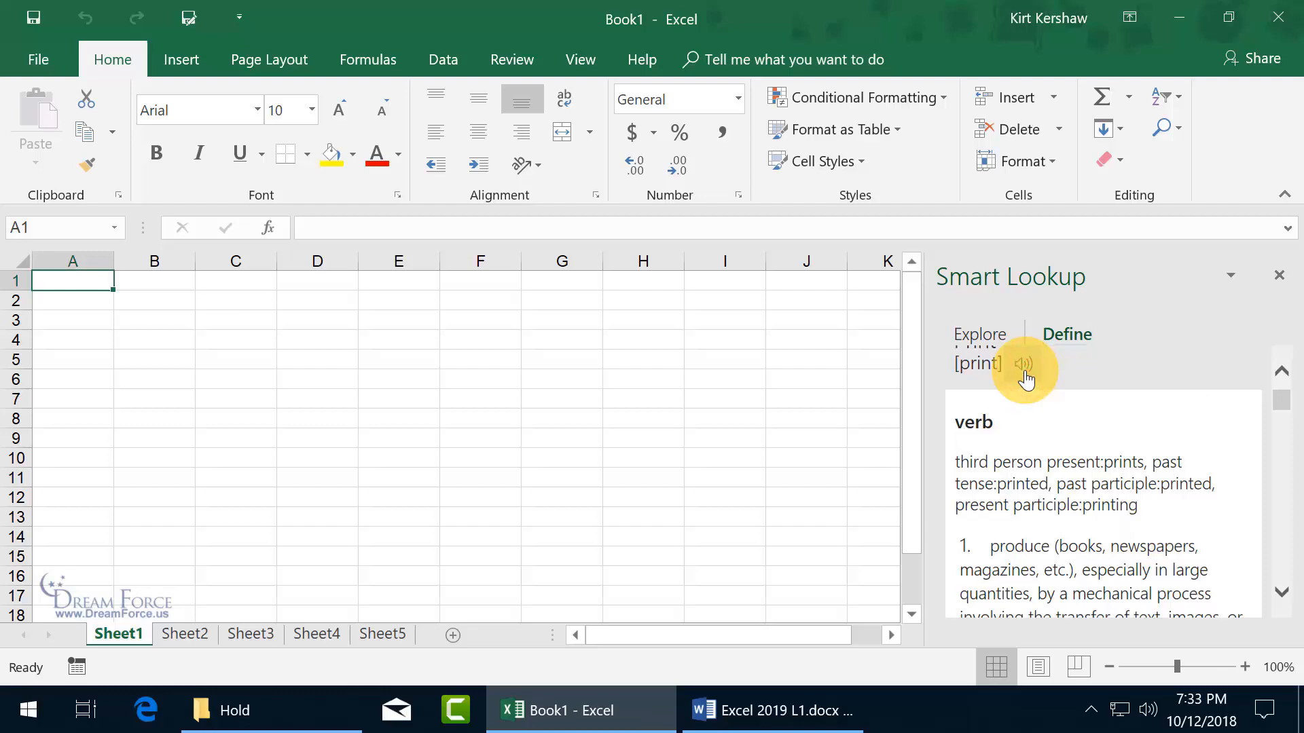
click(1025, 373)
click(1278, 275)
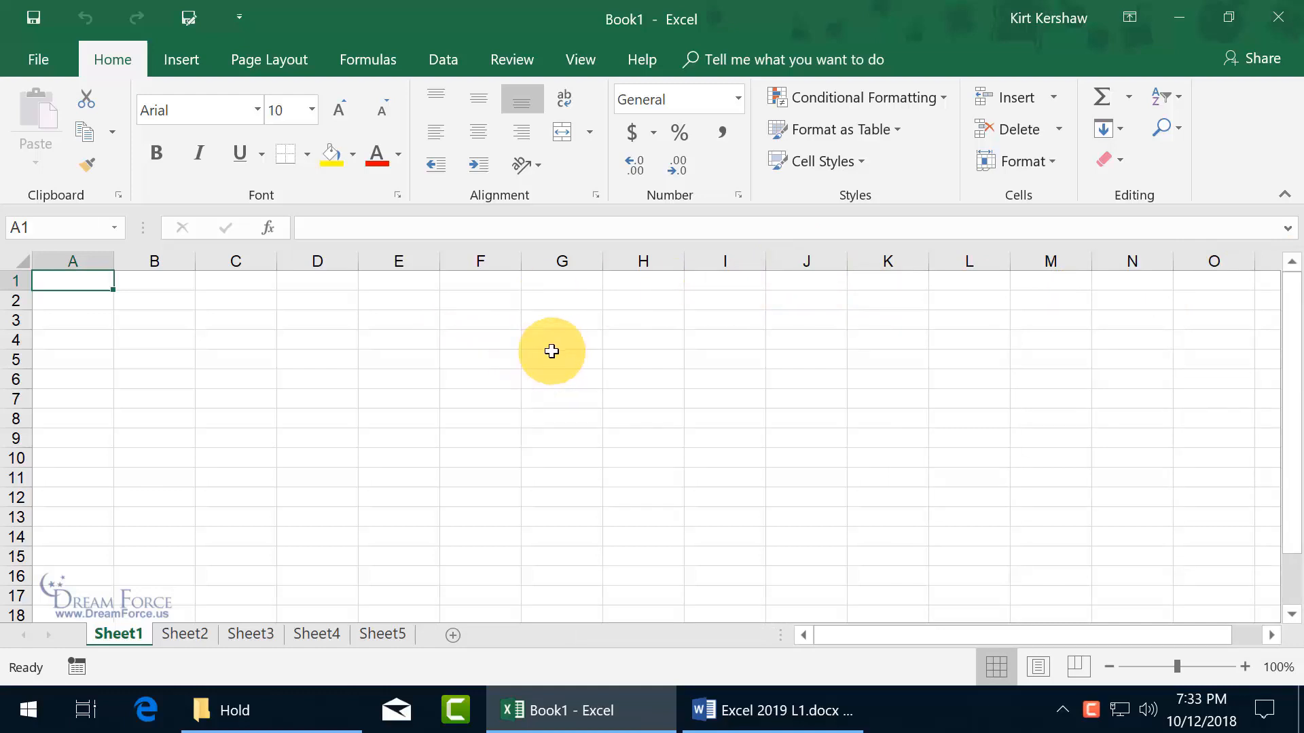
Turn off the Office intelligent services in the general Excel options
click(36, 58)
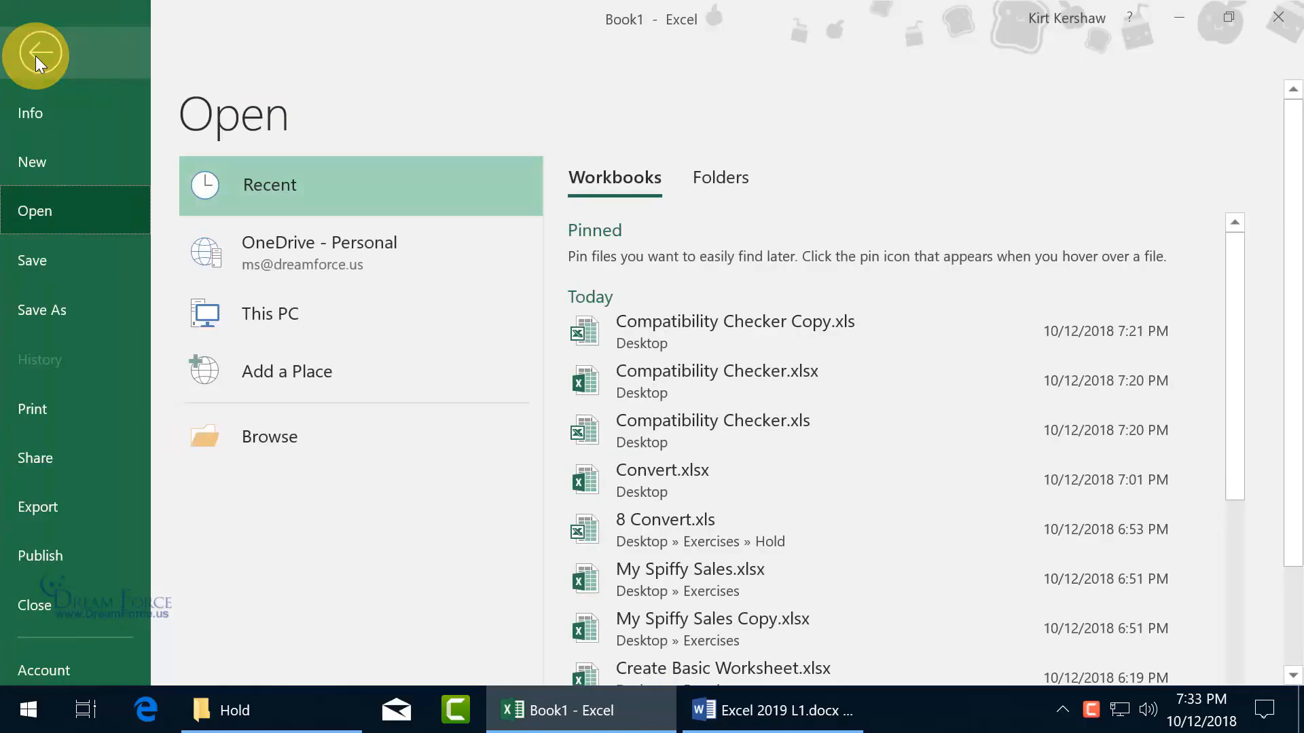
scroll(46, 491, down, 3)
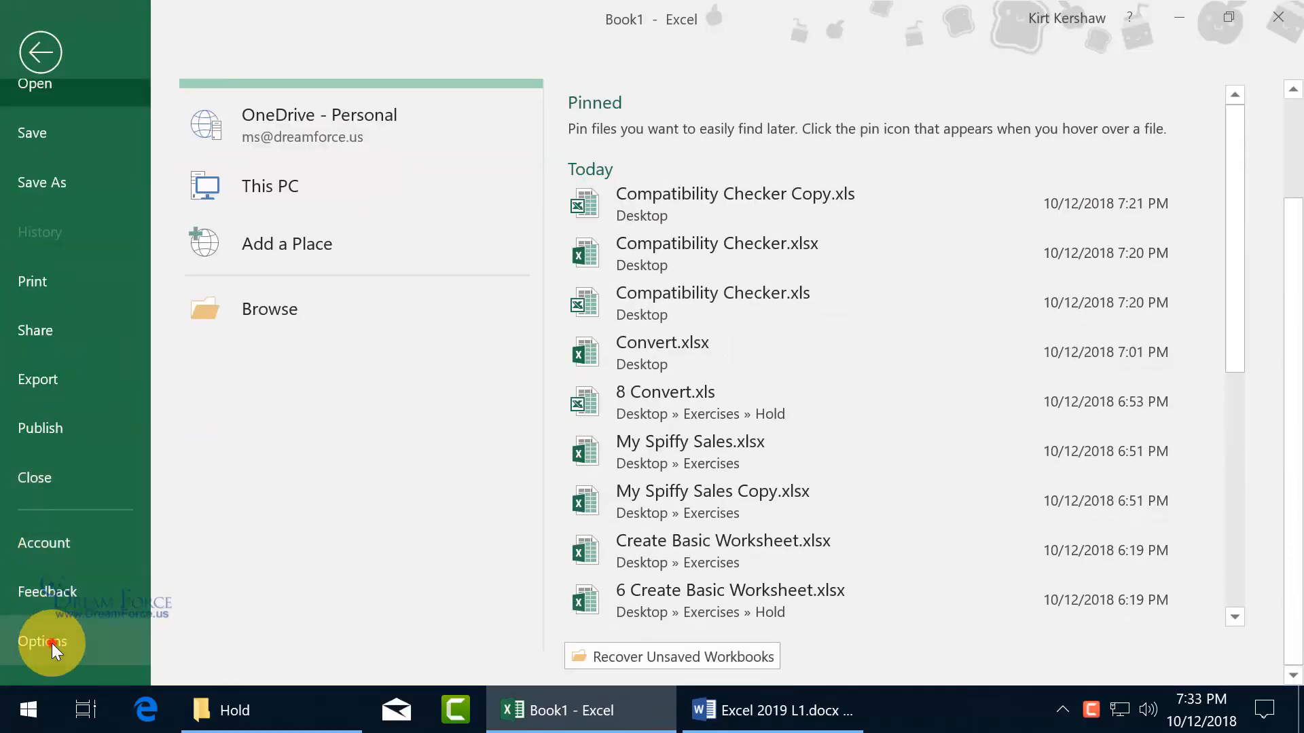
click(42, 641)
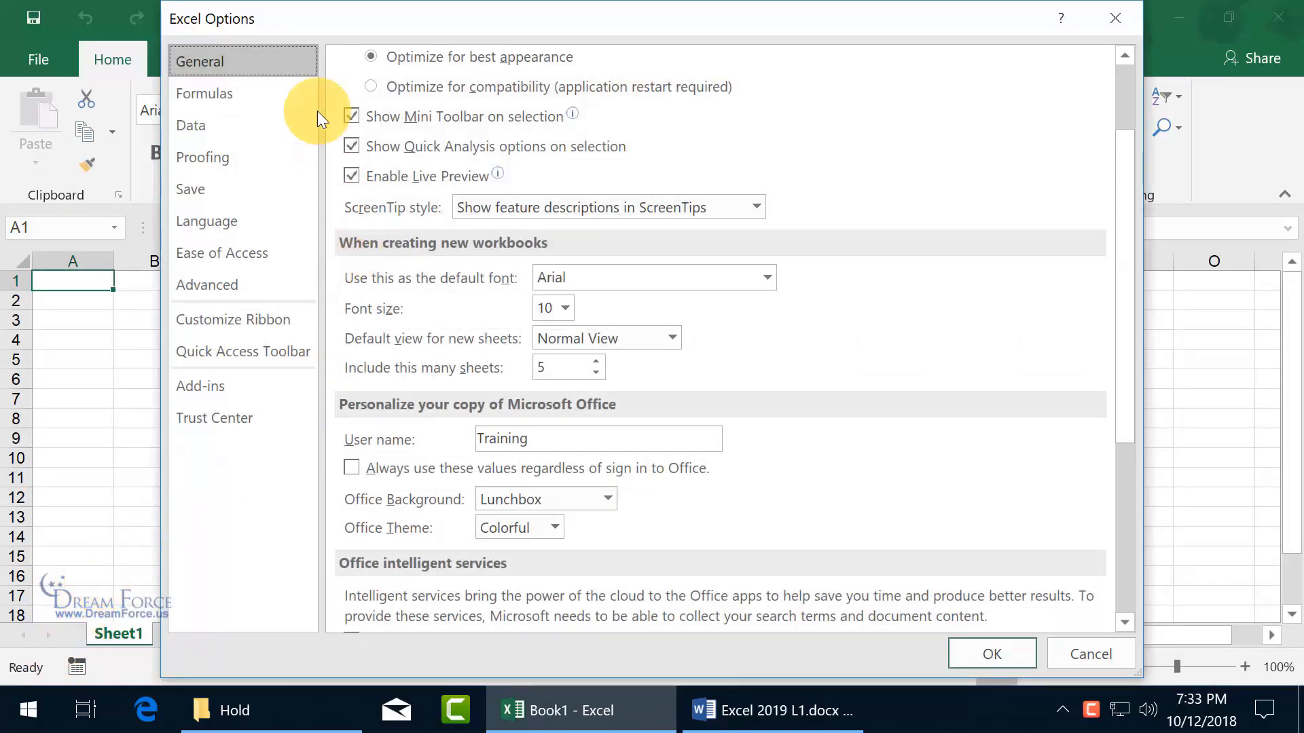
drag(1124, 410, 1125, 621)
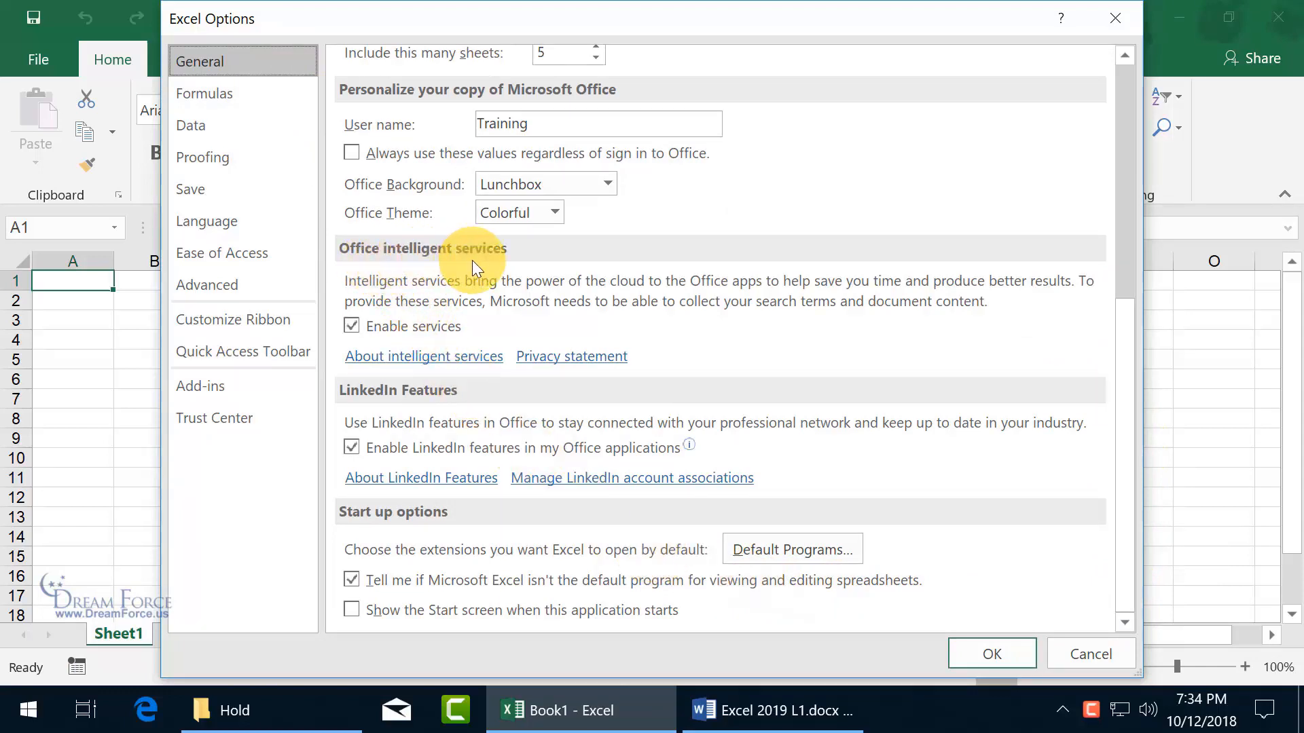
click(396, 329)
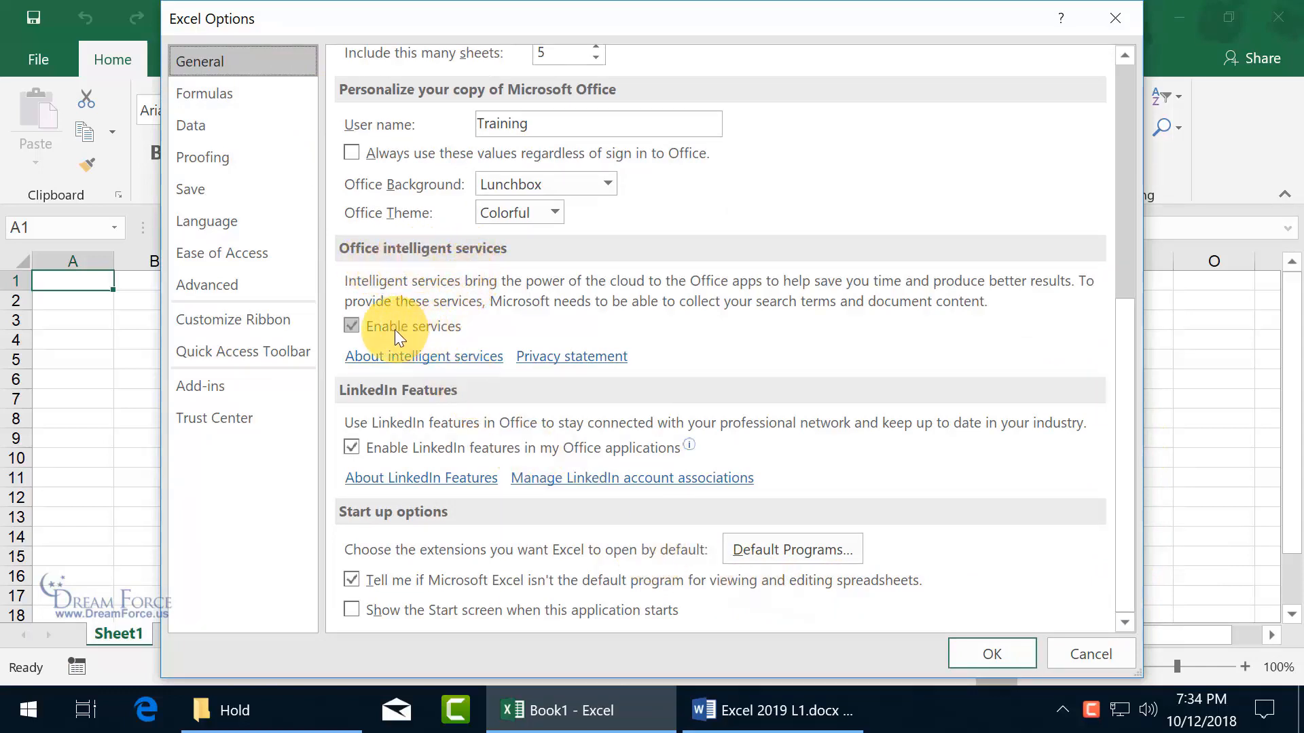
click(350, 325)
click(992, 651)
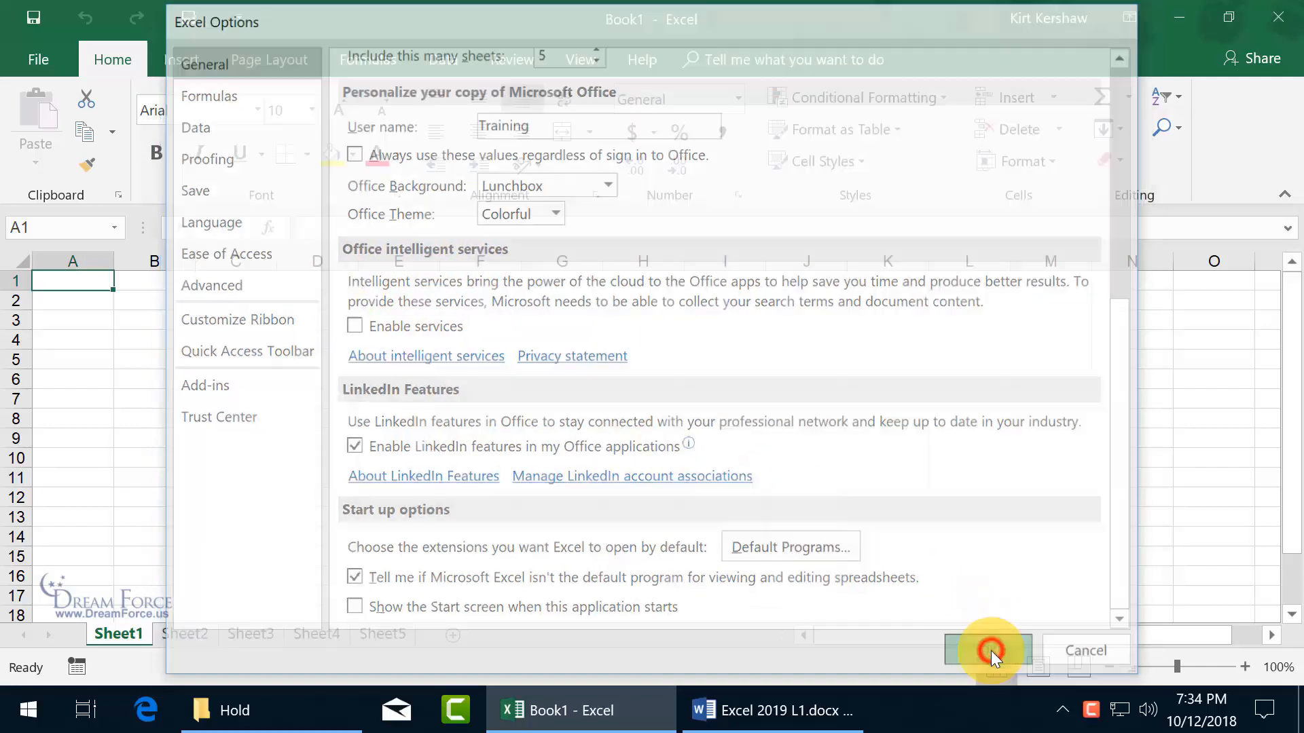
Search the Tell Me feature for "print" and run a Smart Lookup on it again
click(801, 58)
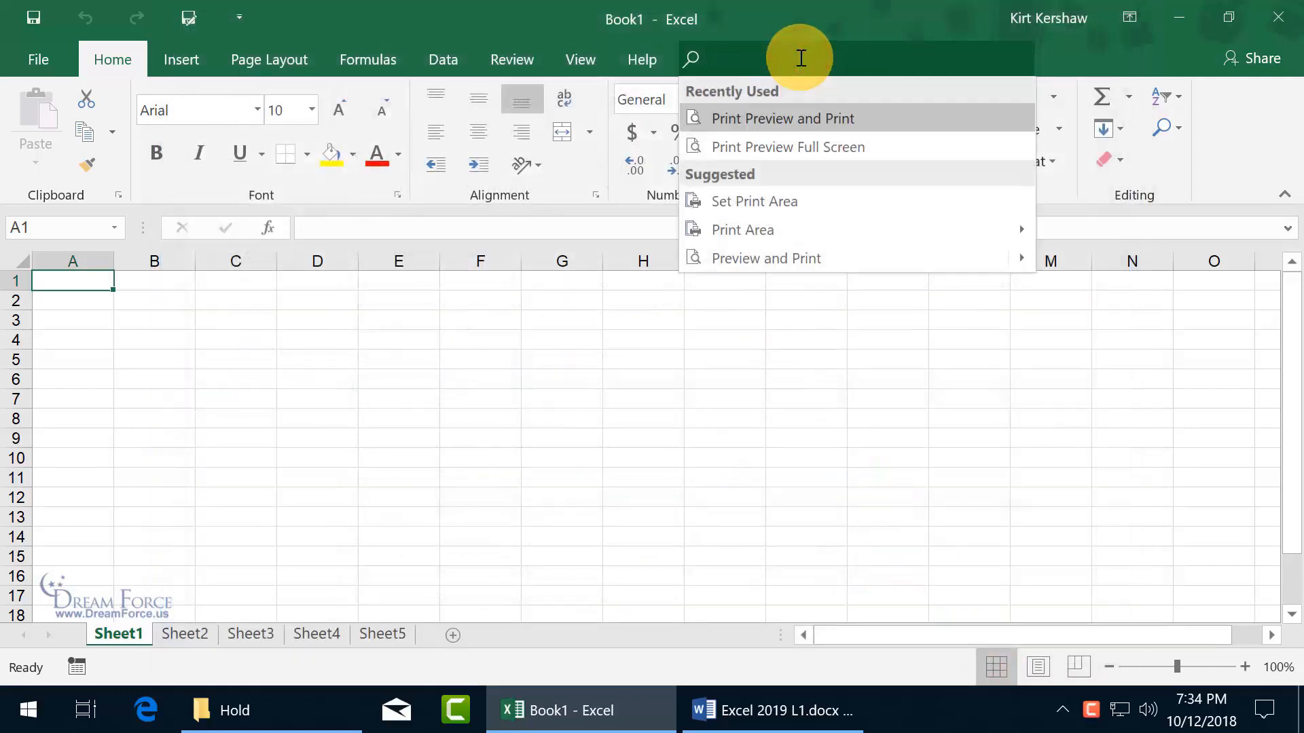
text(print)
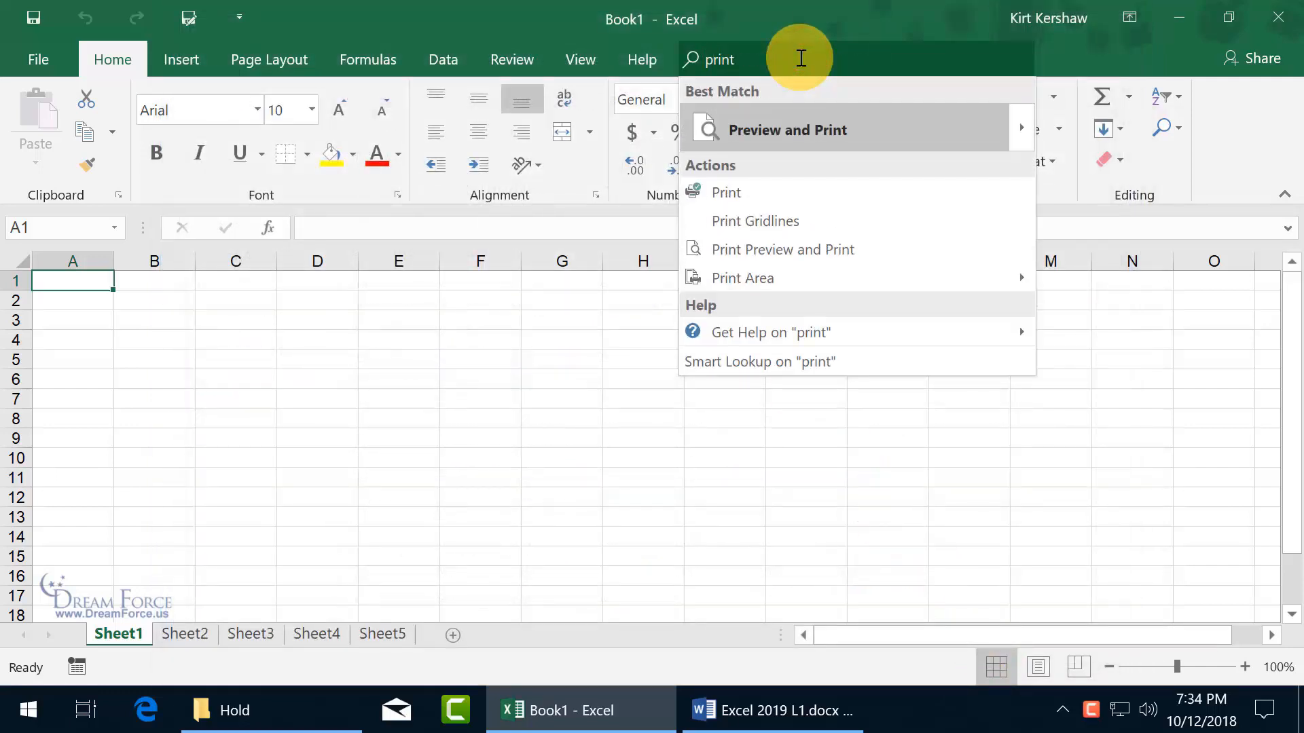
click(784, 362)
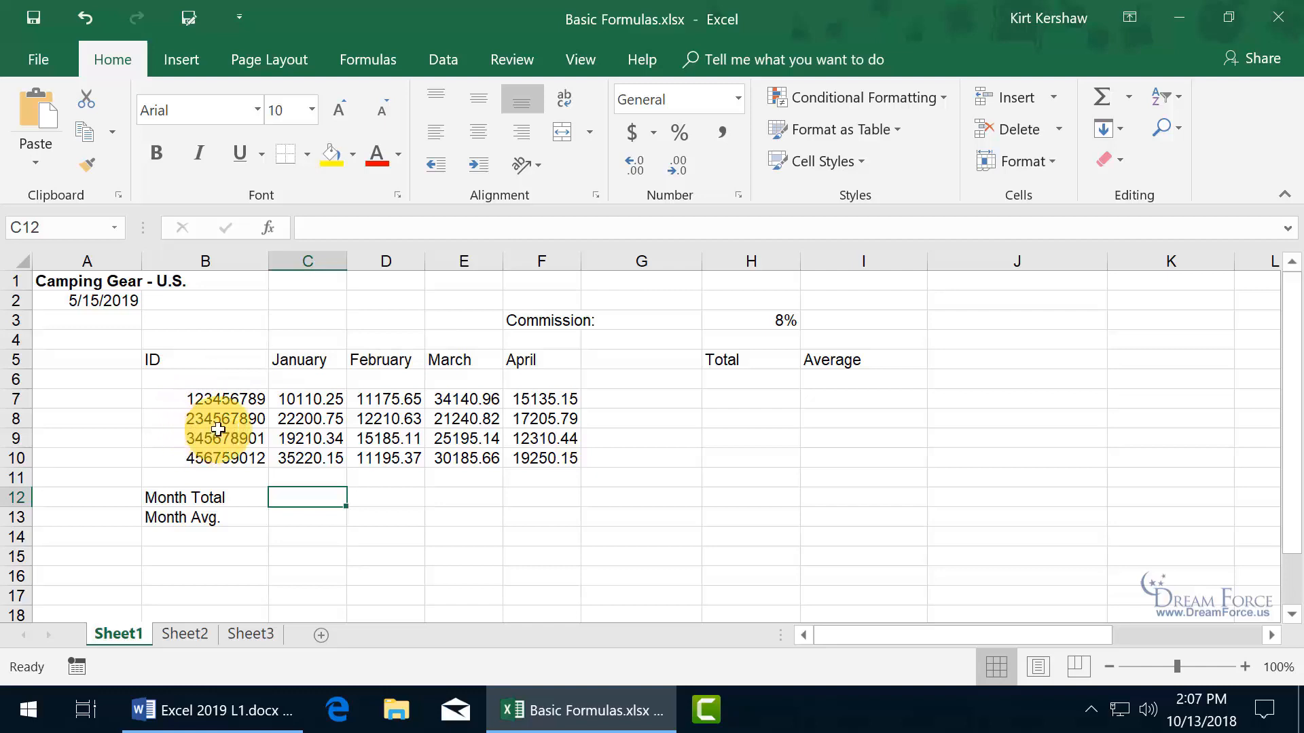
Enter the formula =C7+C8+C10 in cell C12 as January's Month Total
click(297, 400)
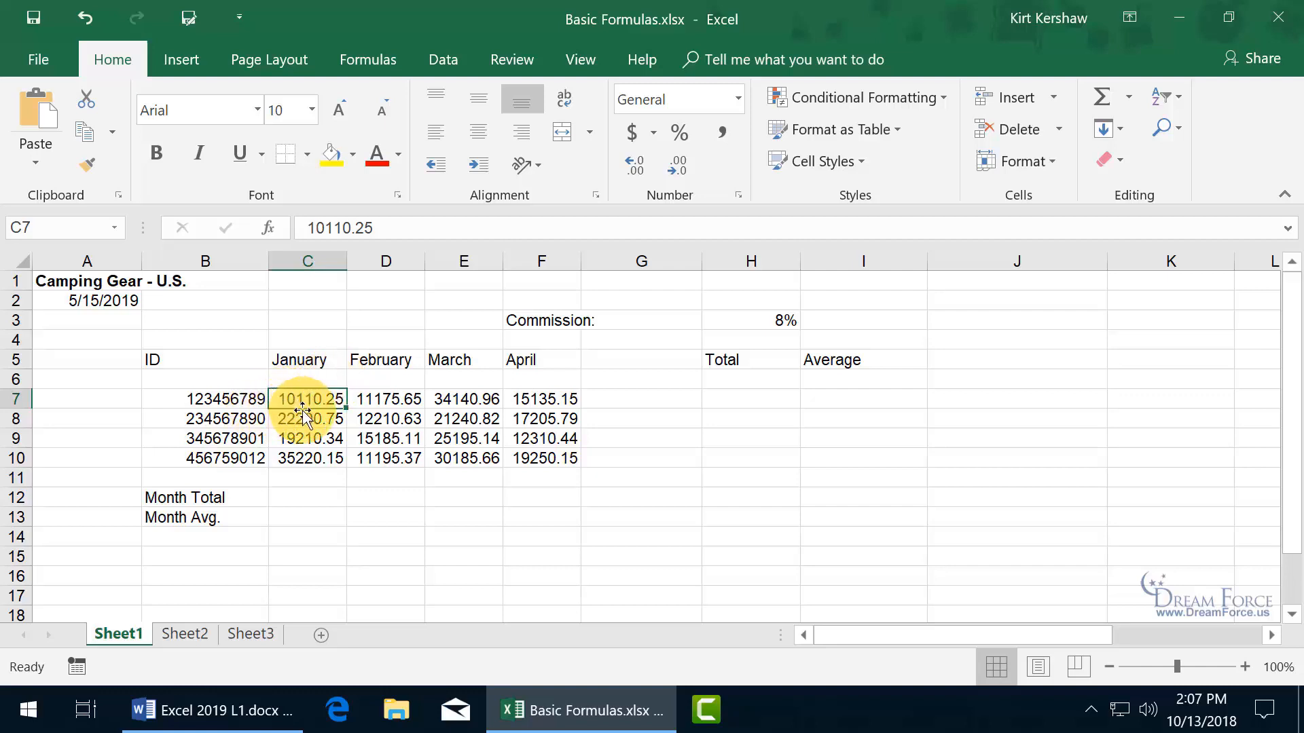
click(297, 499)
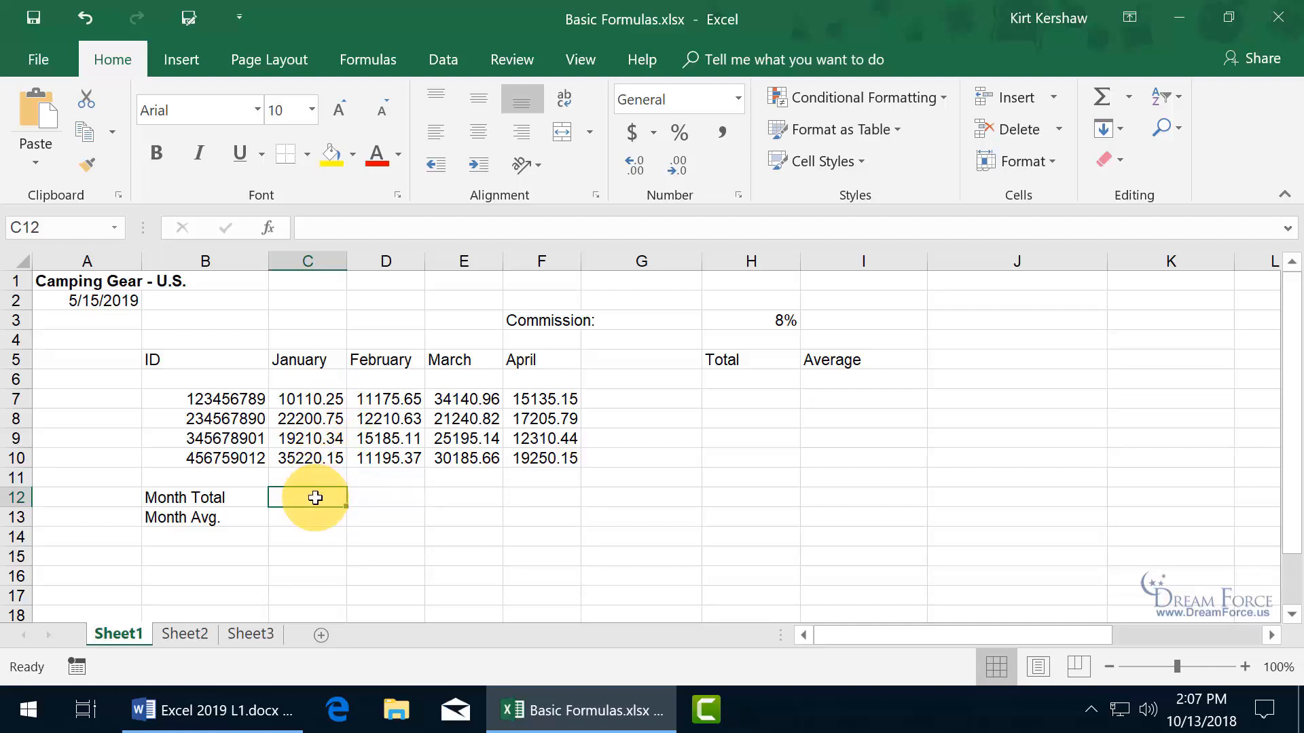
text(=)
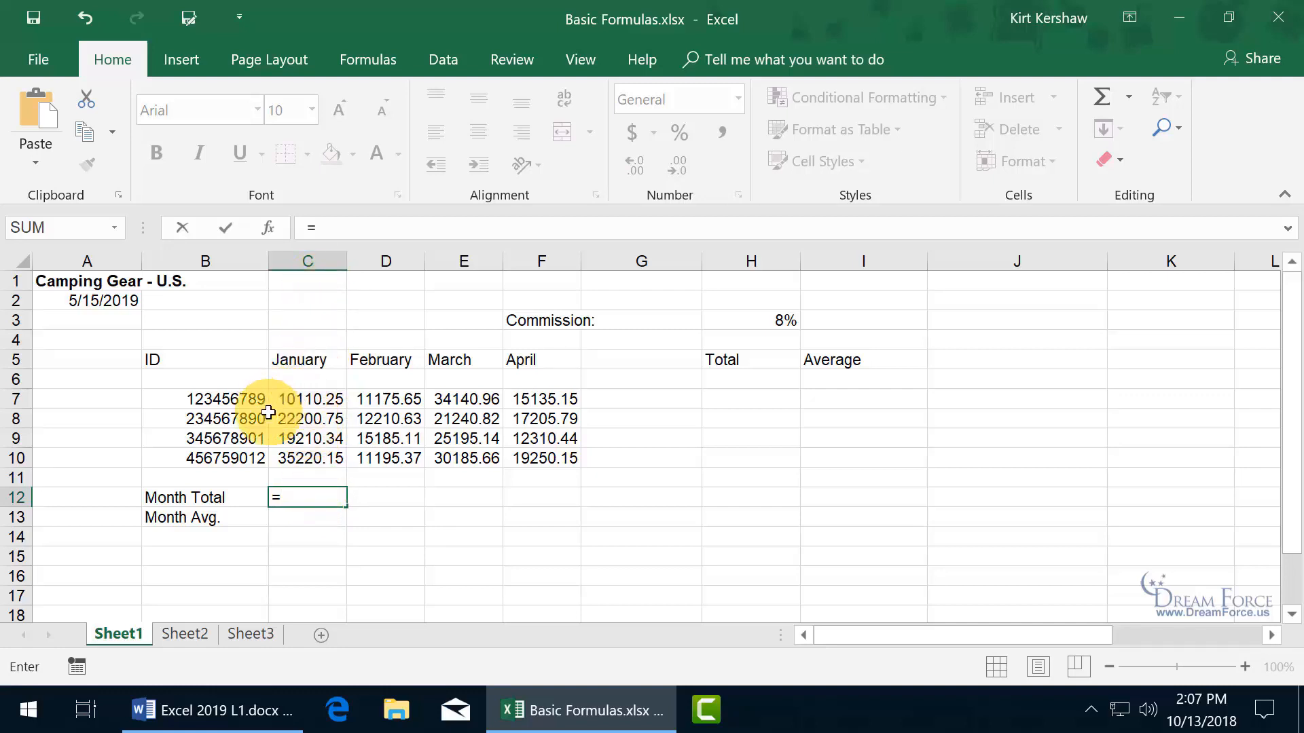
text(c)
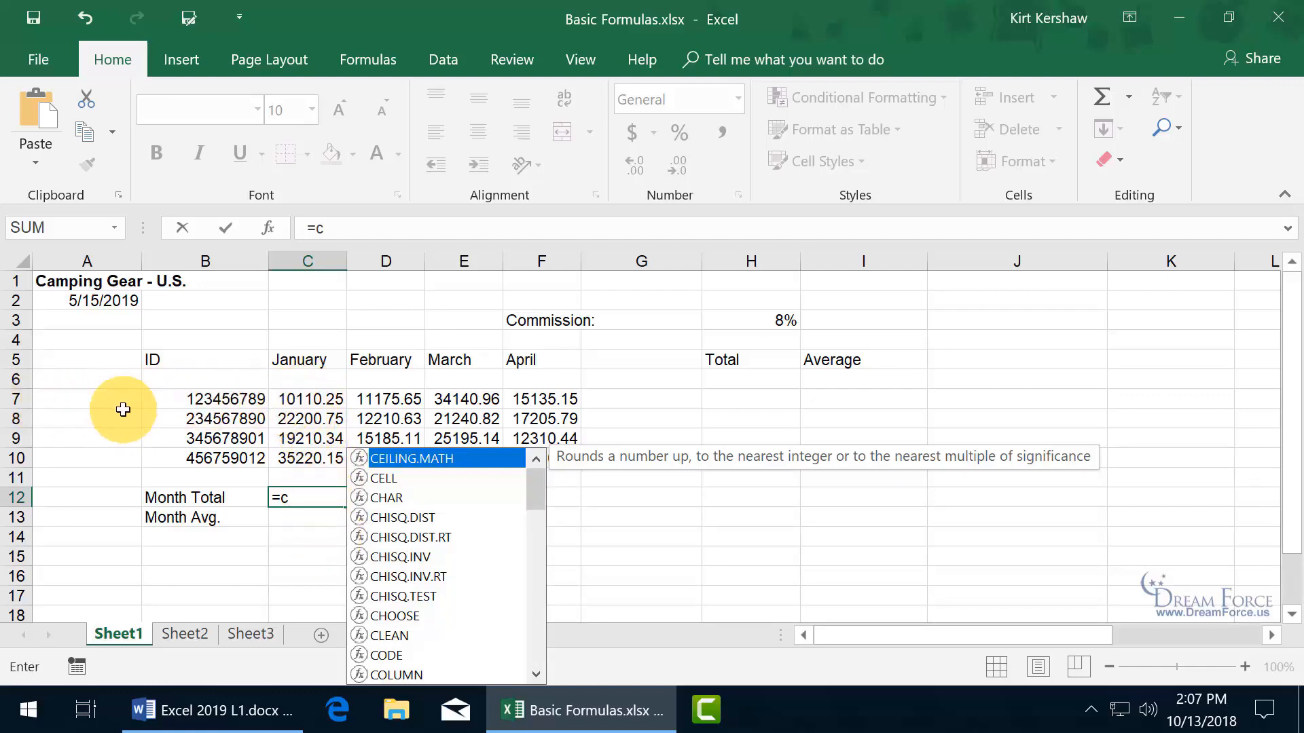
text(7+)
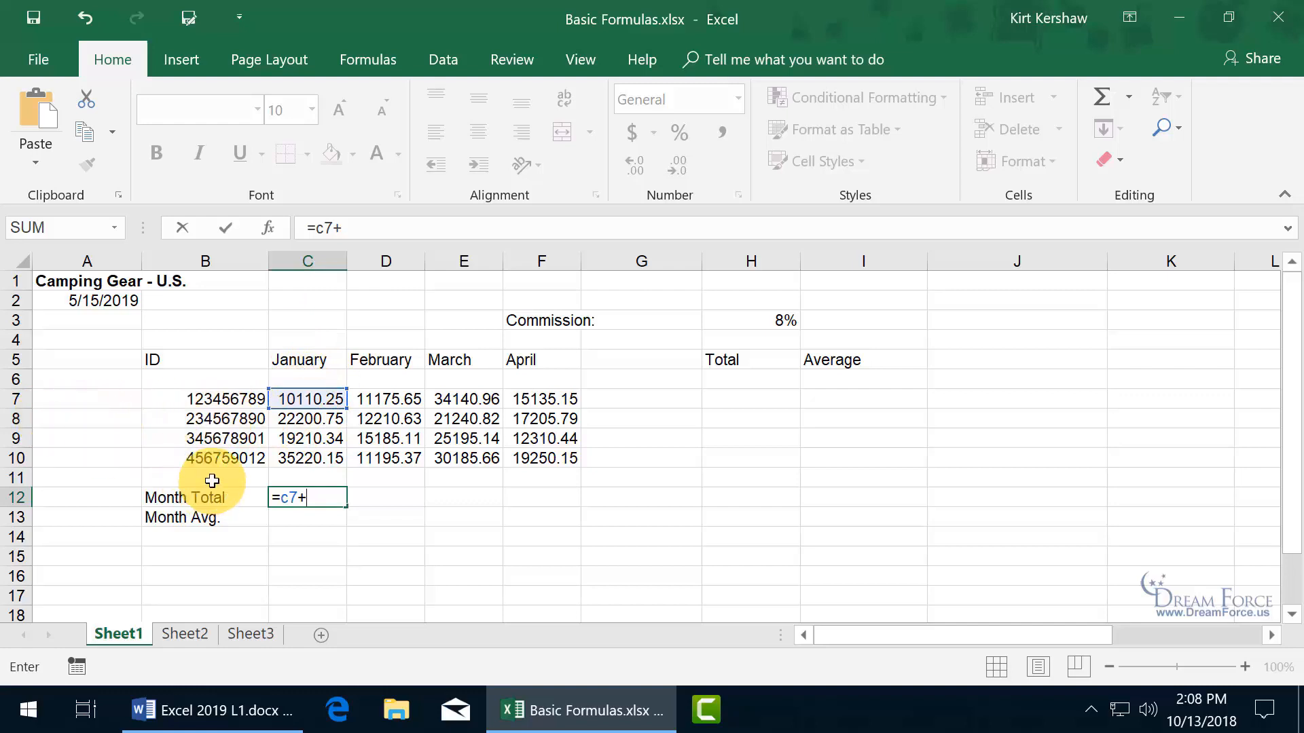
text(c8)
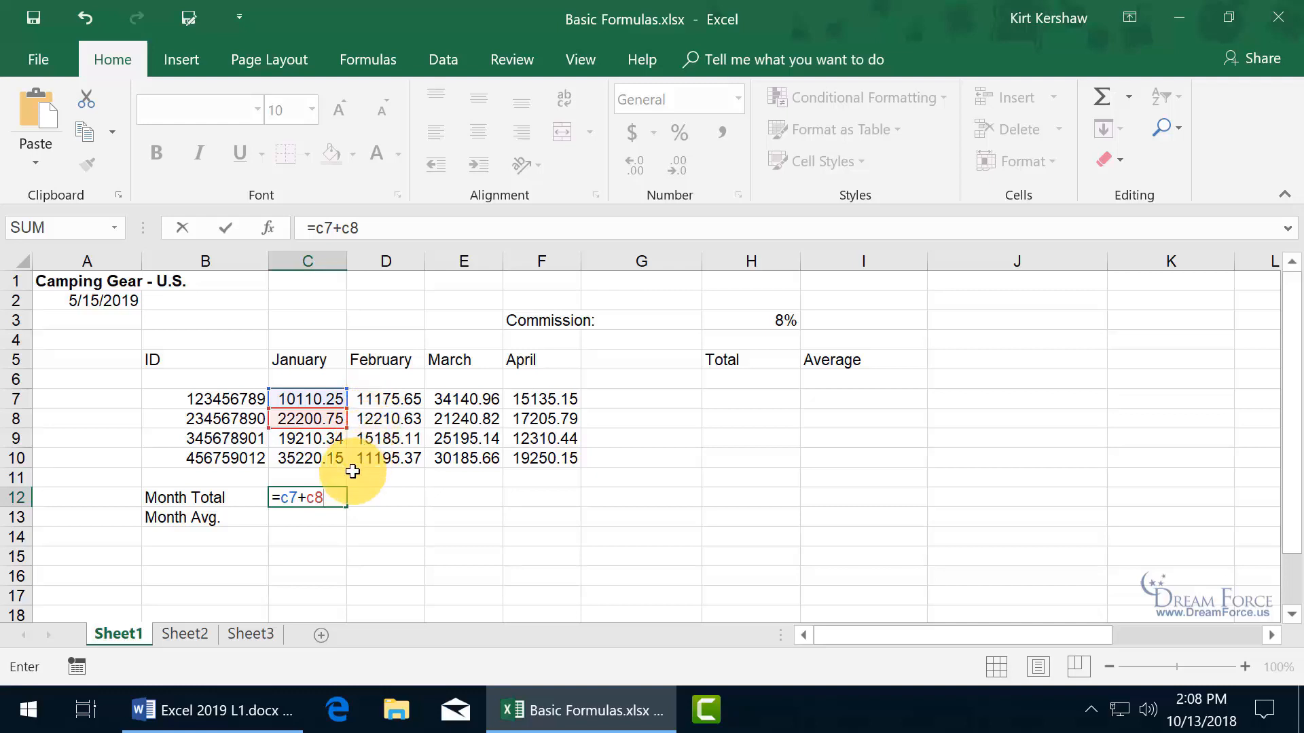
text(+c10)
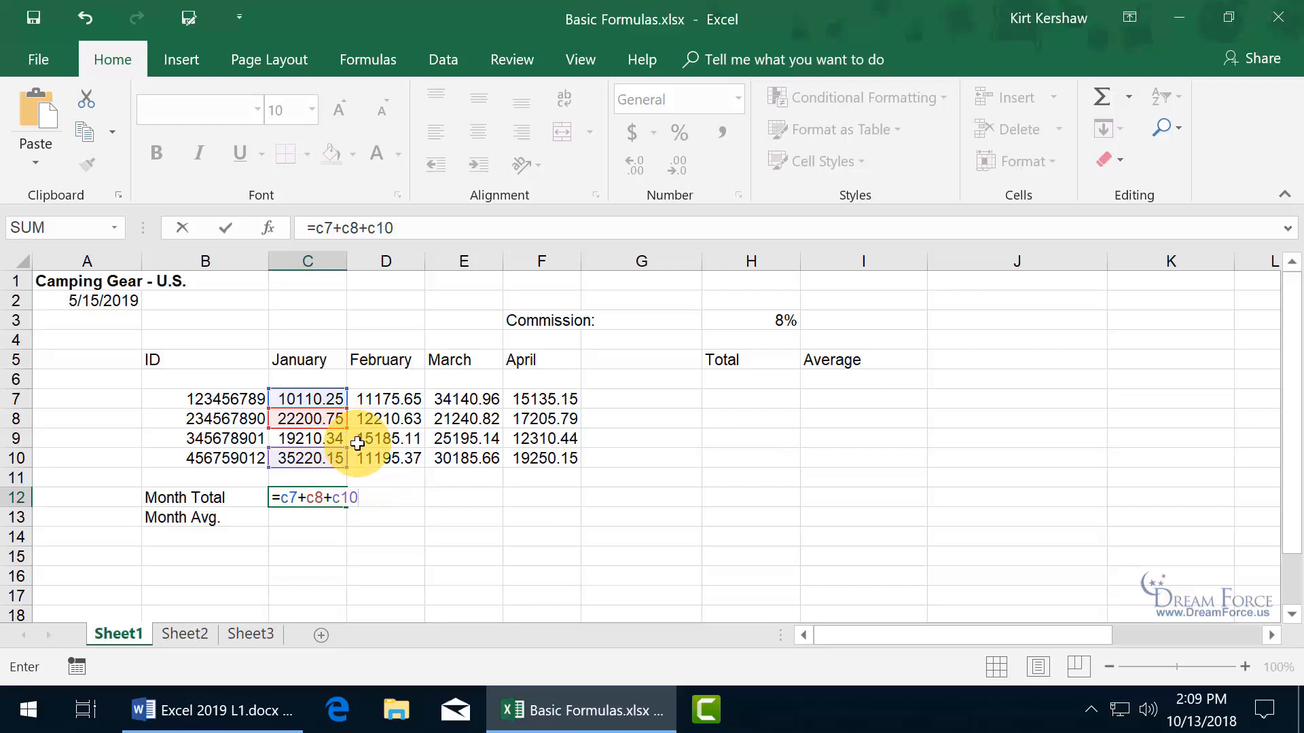
click(312, 437)
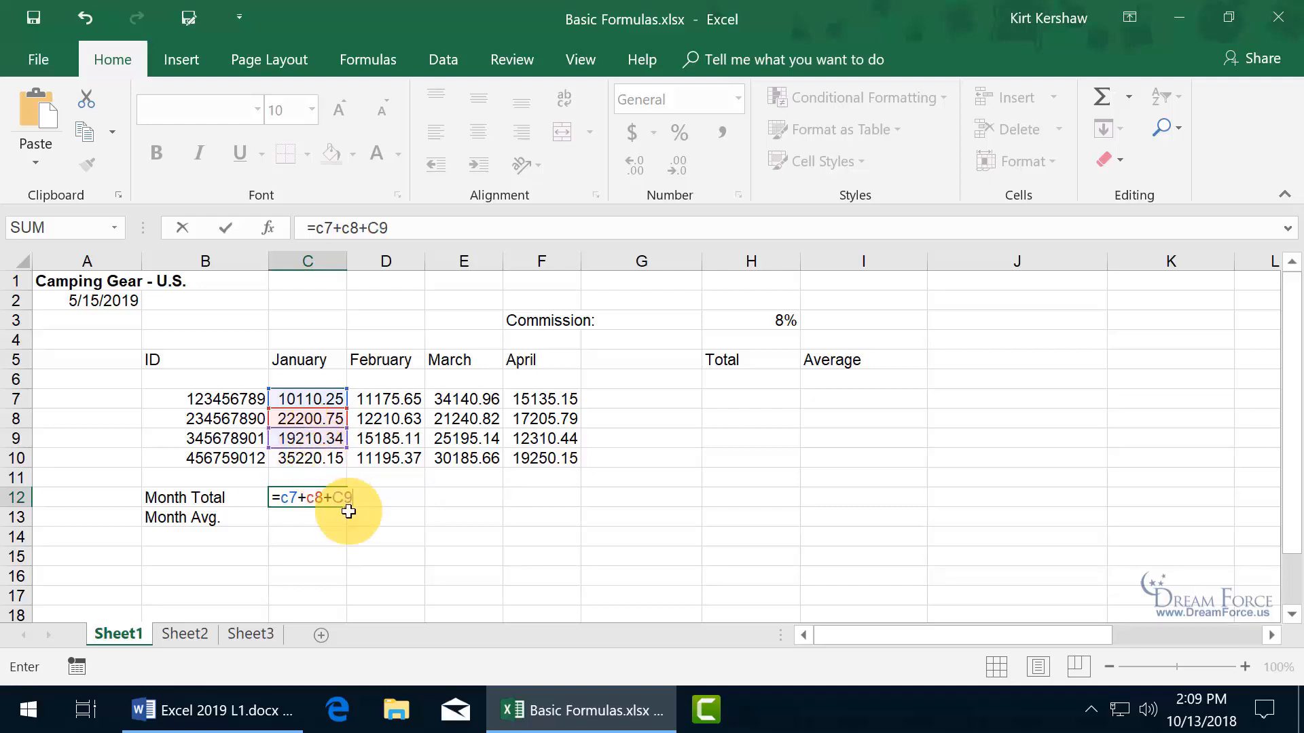
click(316, 458)
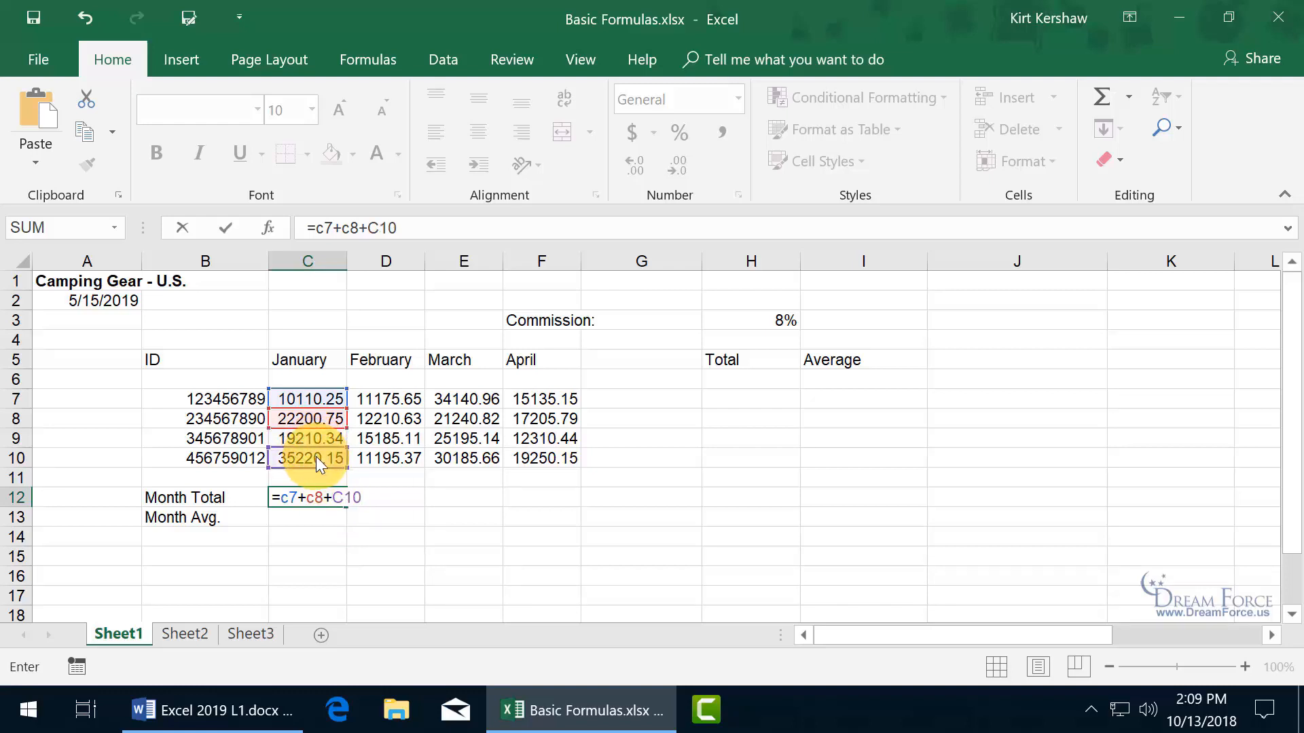
key(Return)
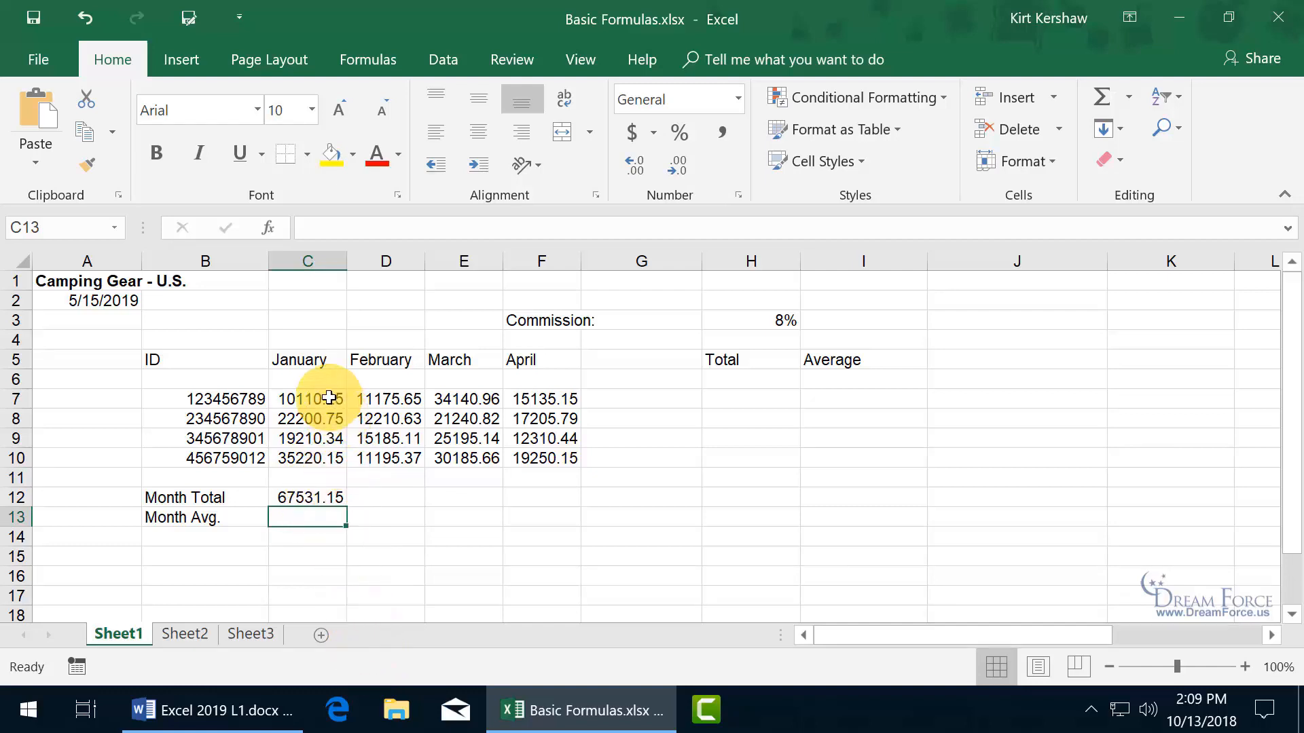
Check the sum of C7:C10, then insert C9 into the C12 formula so it reads =C7+C8+C9+C10
drag(328, 399, 326, 459)
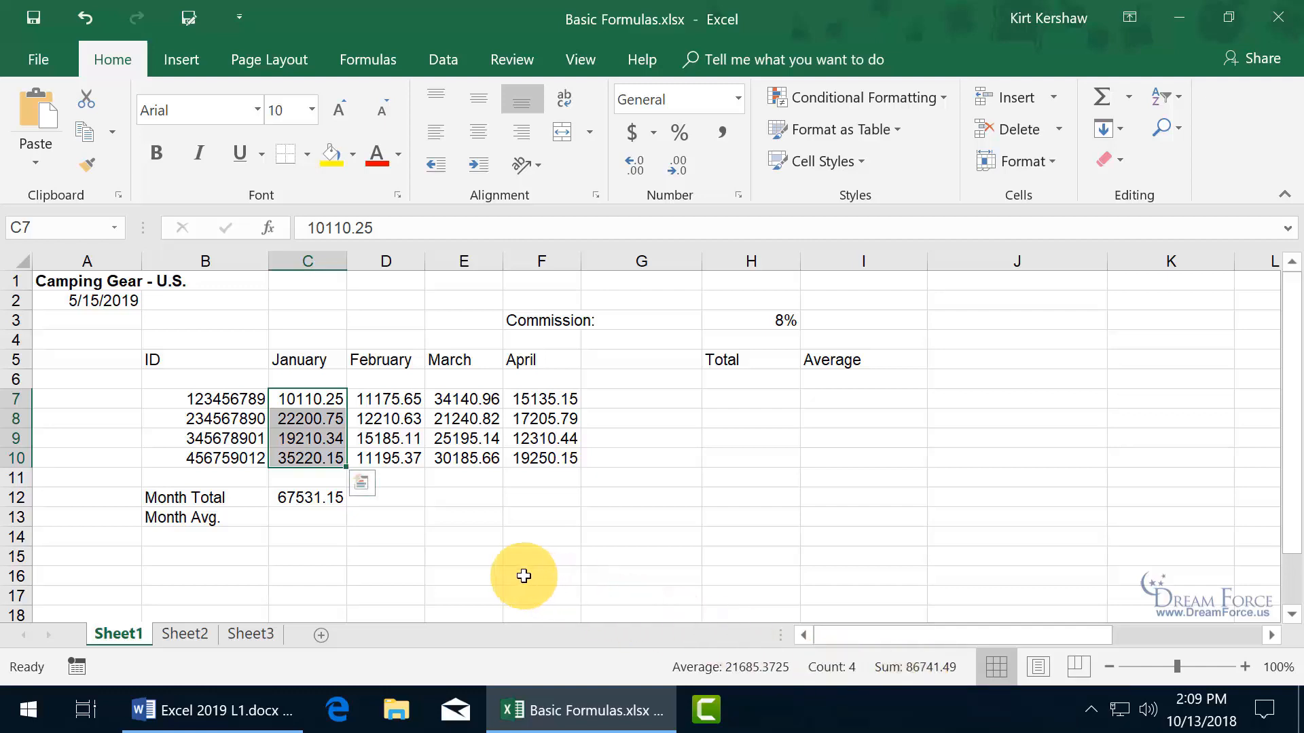
click(319, 499)
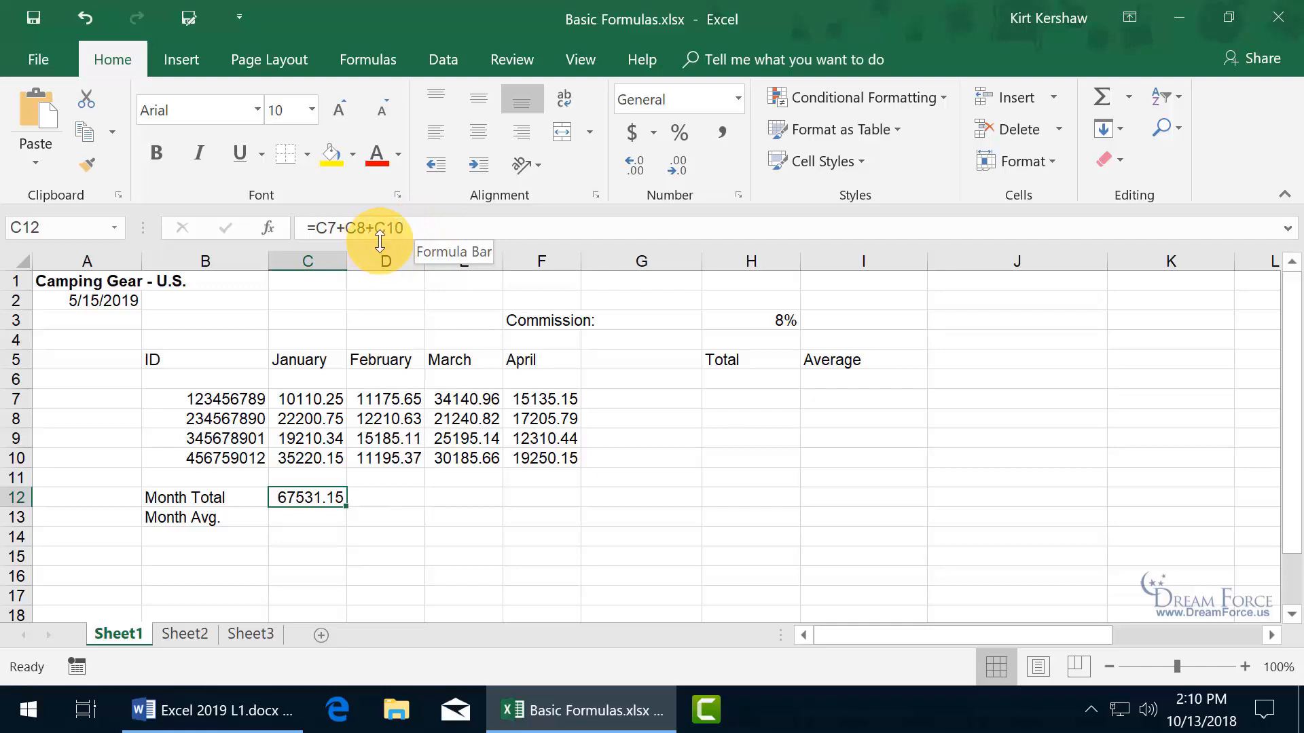
click(422, 227)
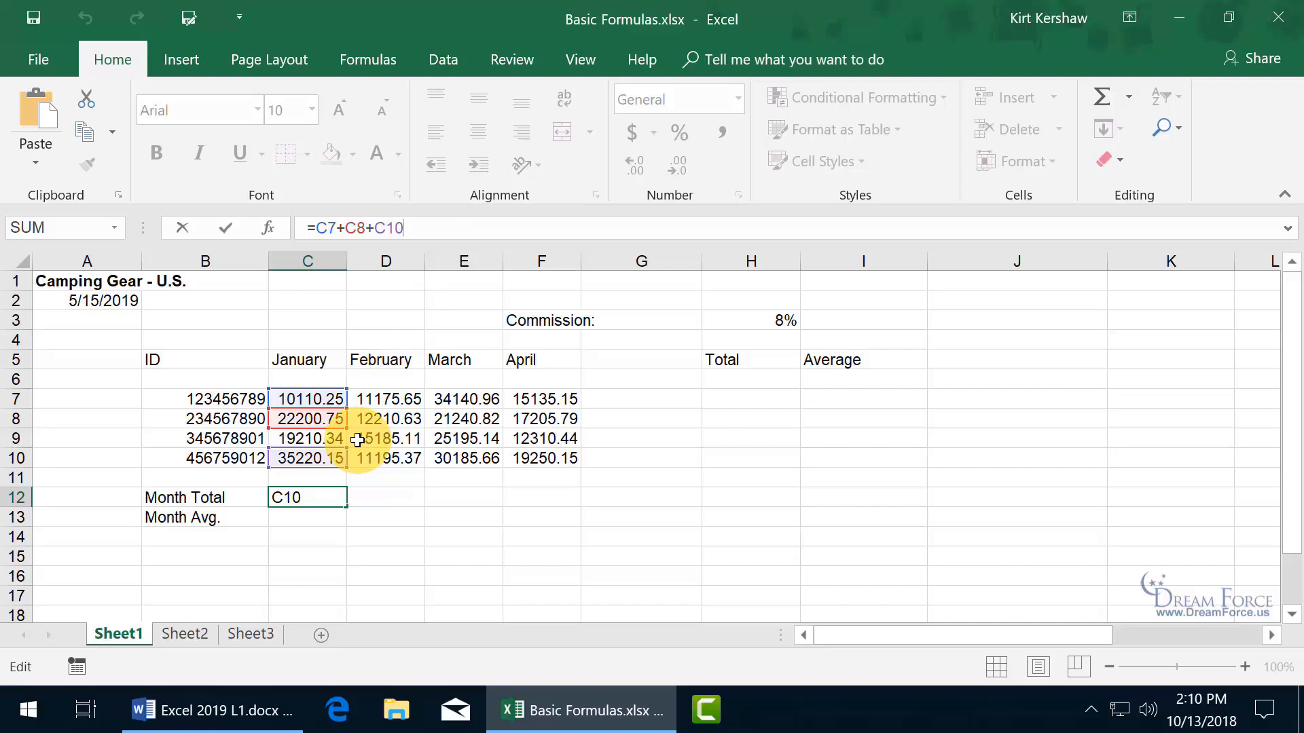
click(374, 227)
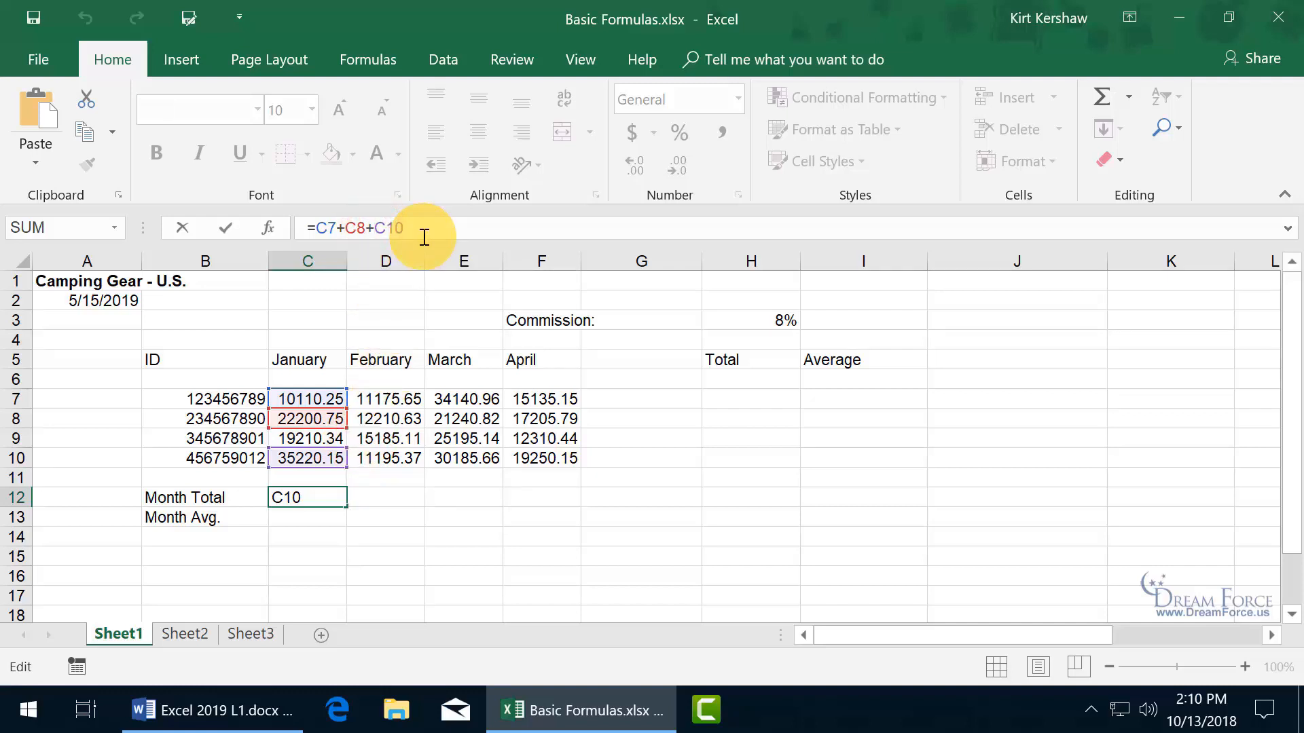
text(c)
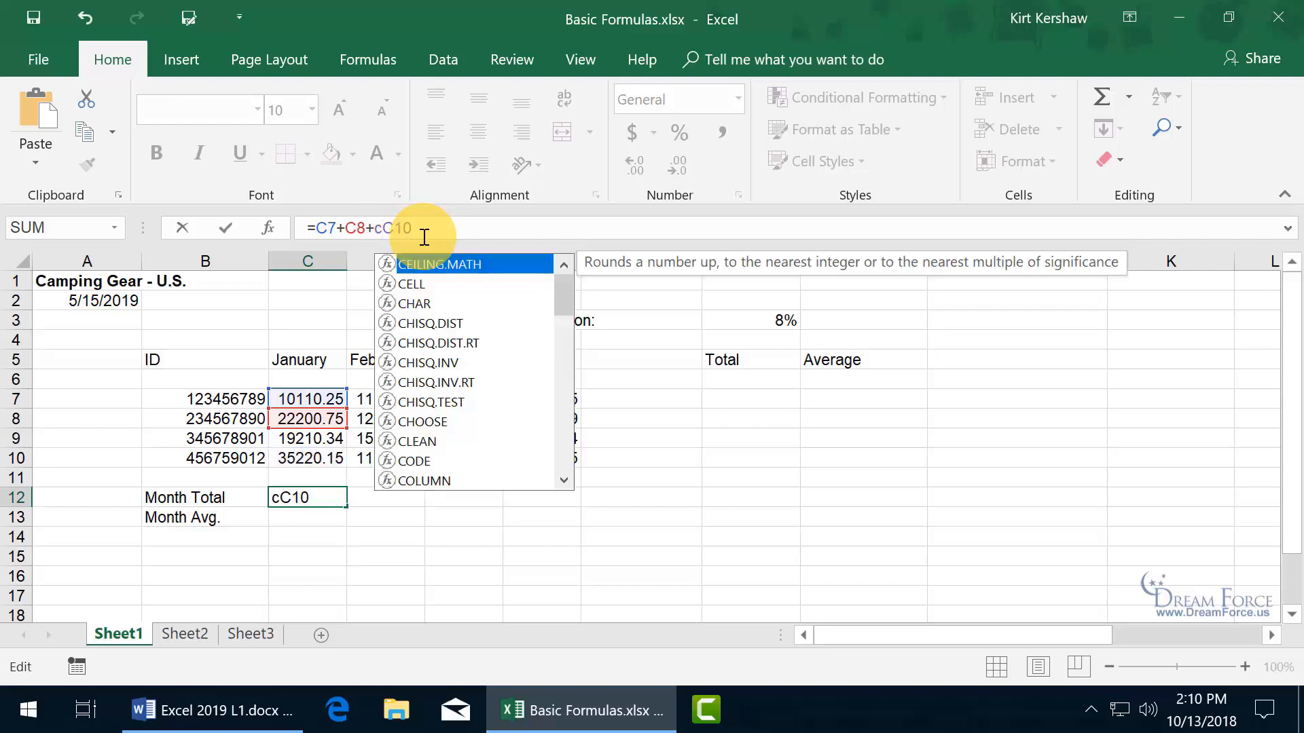
text(9+)
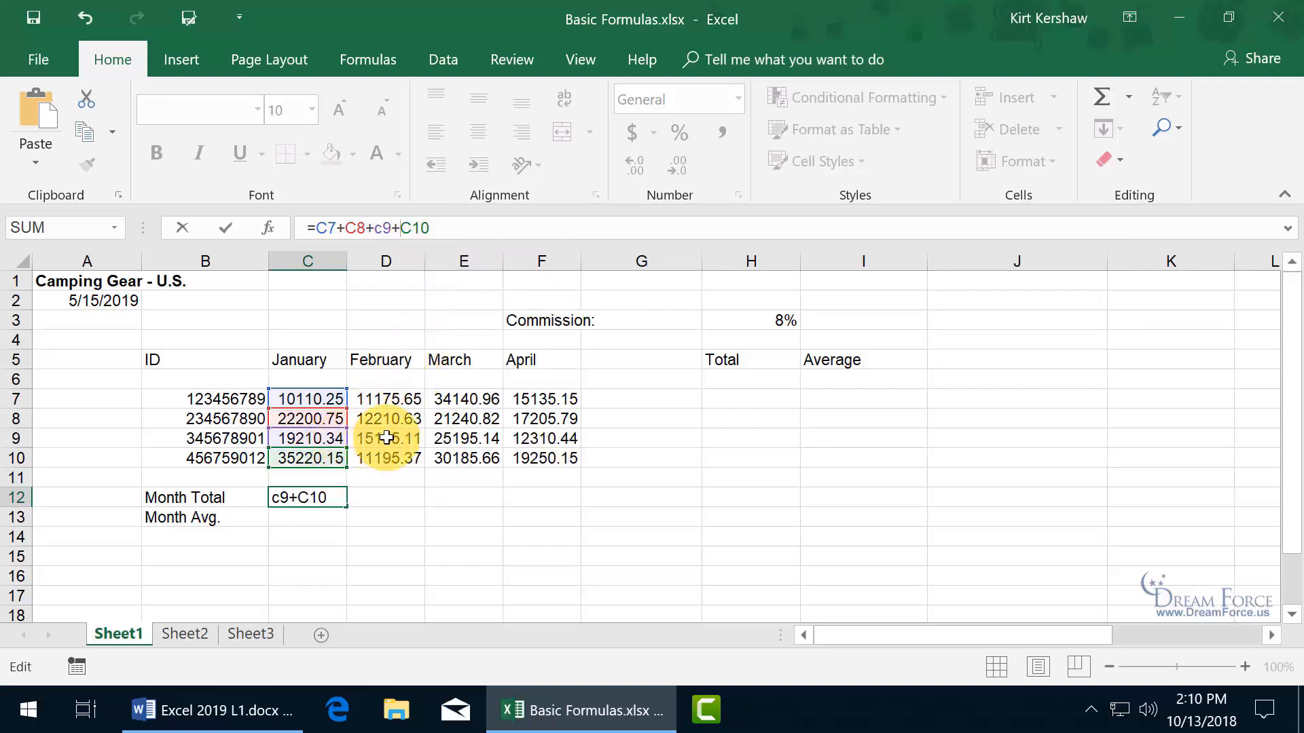
key(Return)
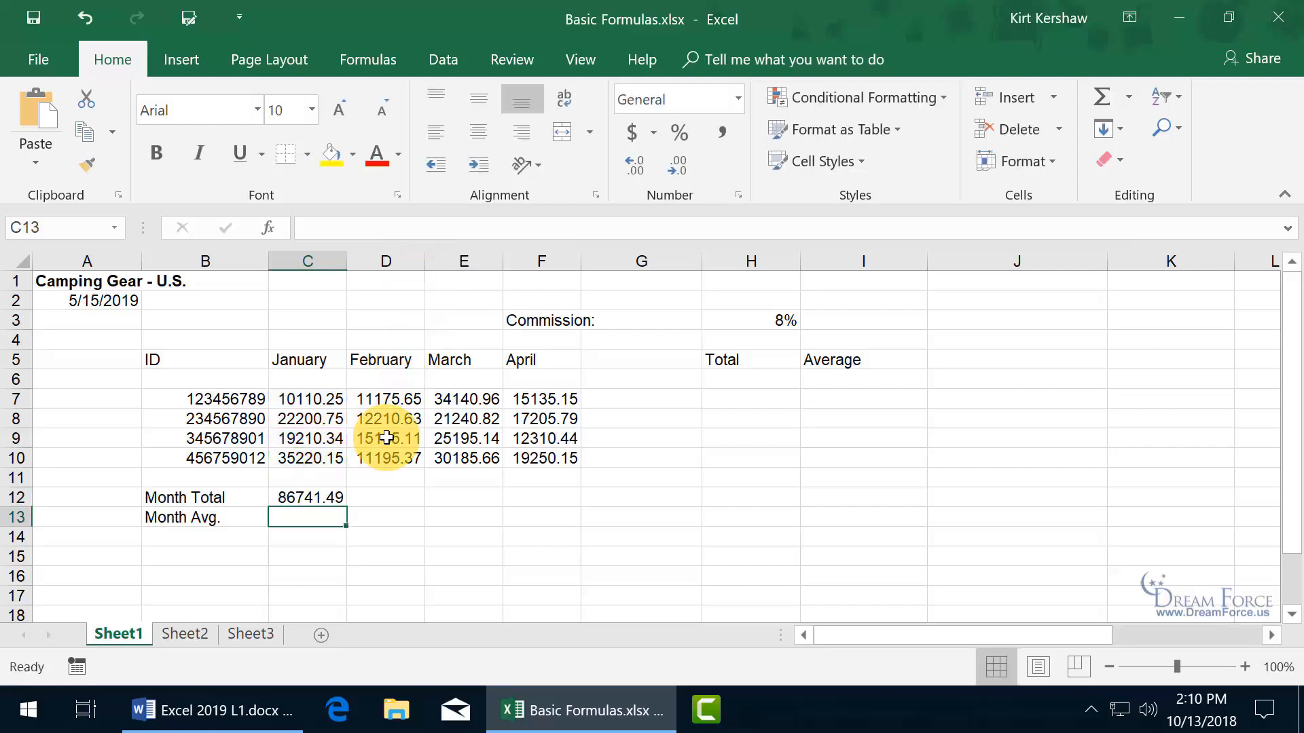
Review the January Month Total formula in cell C12 by opening it for in-cell editing twice, accepting it unedited each time
click(318, 499)
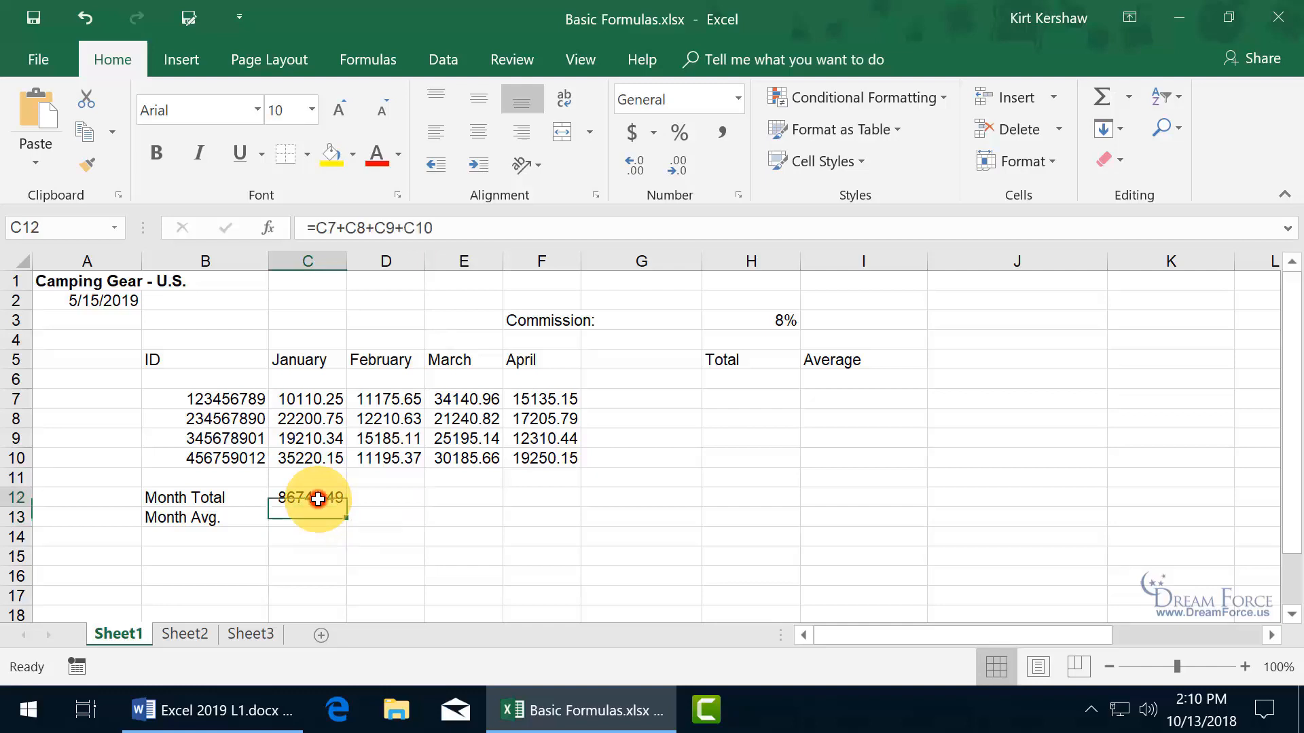
double_click(318, 499)
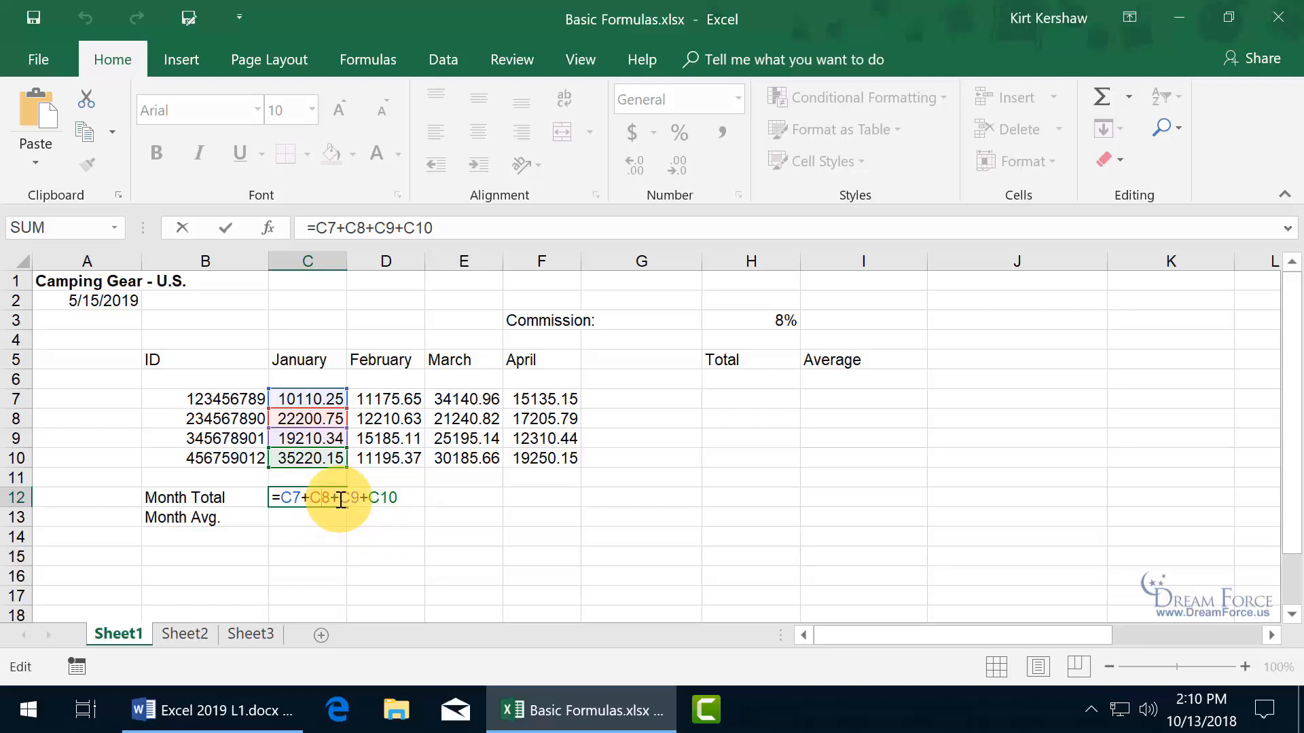
key(Return)
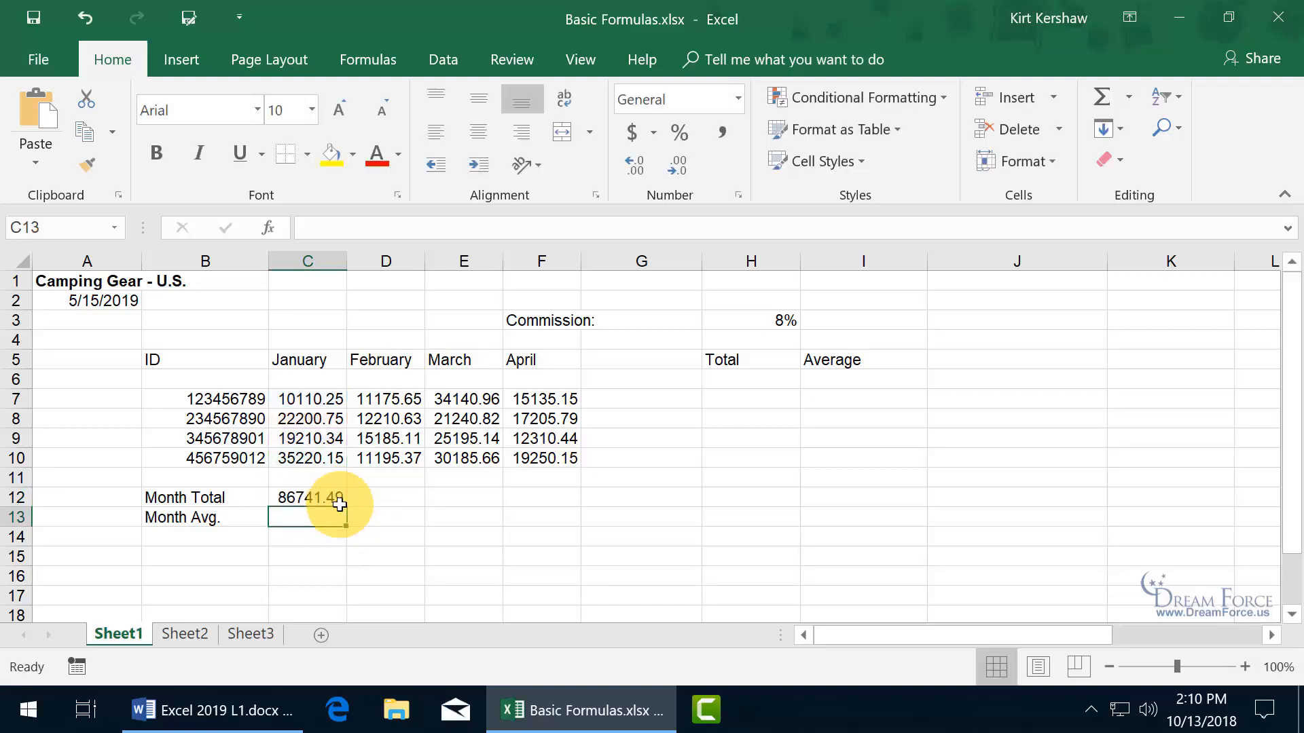
click(319, 495)
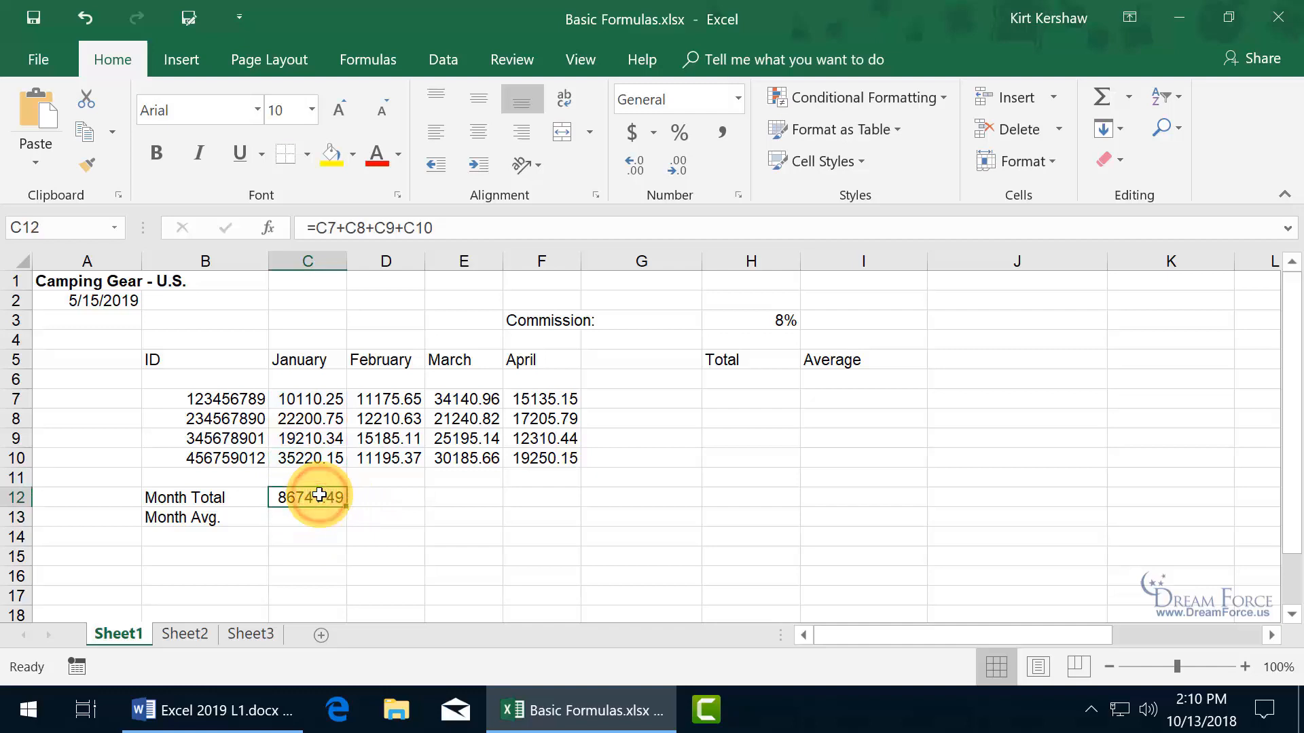
double_click(319, 495)
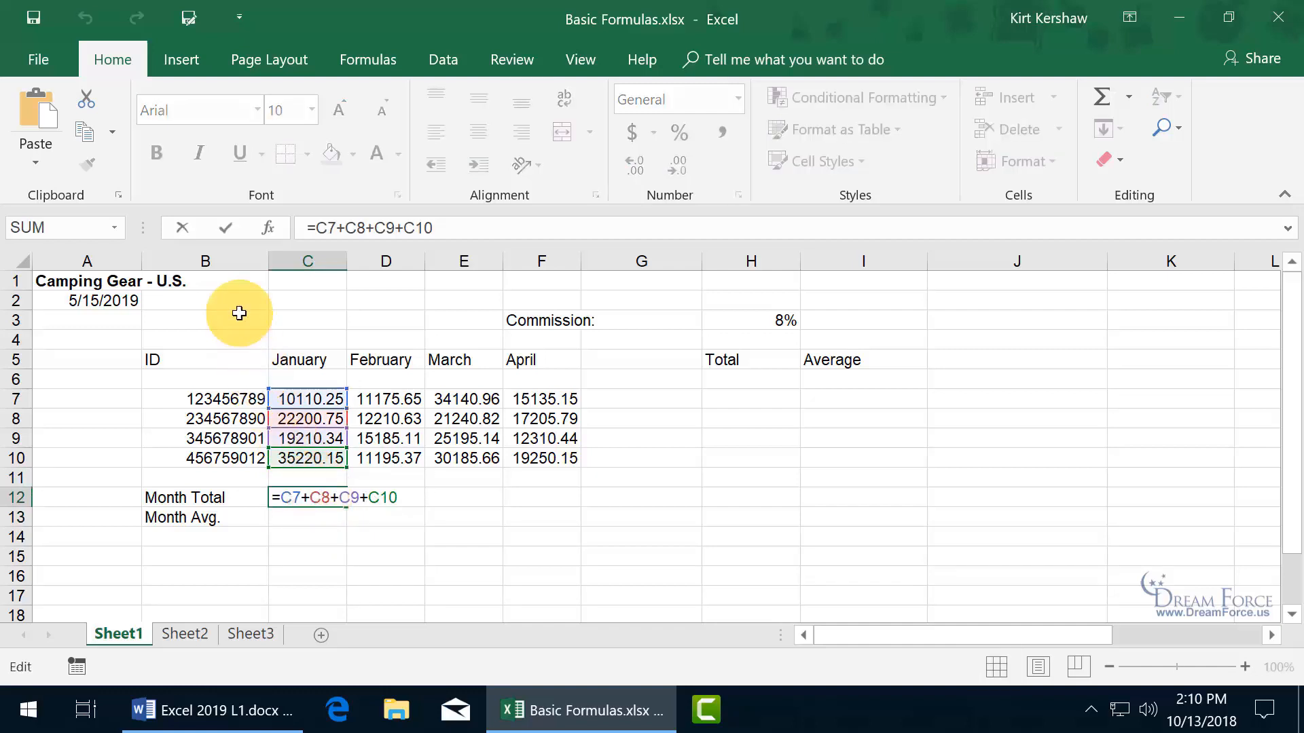
click(224, 232)
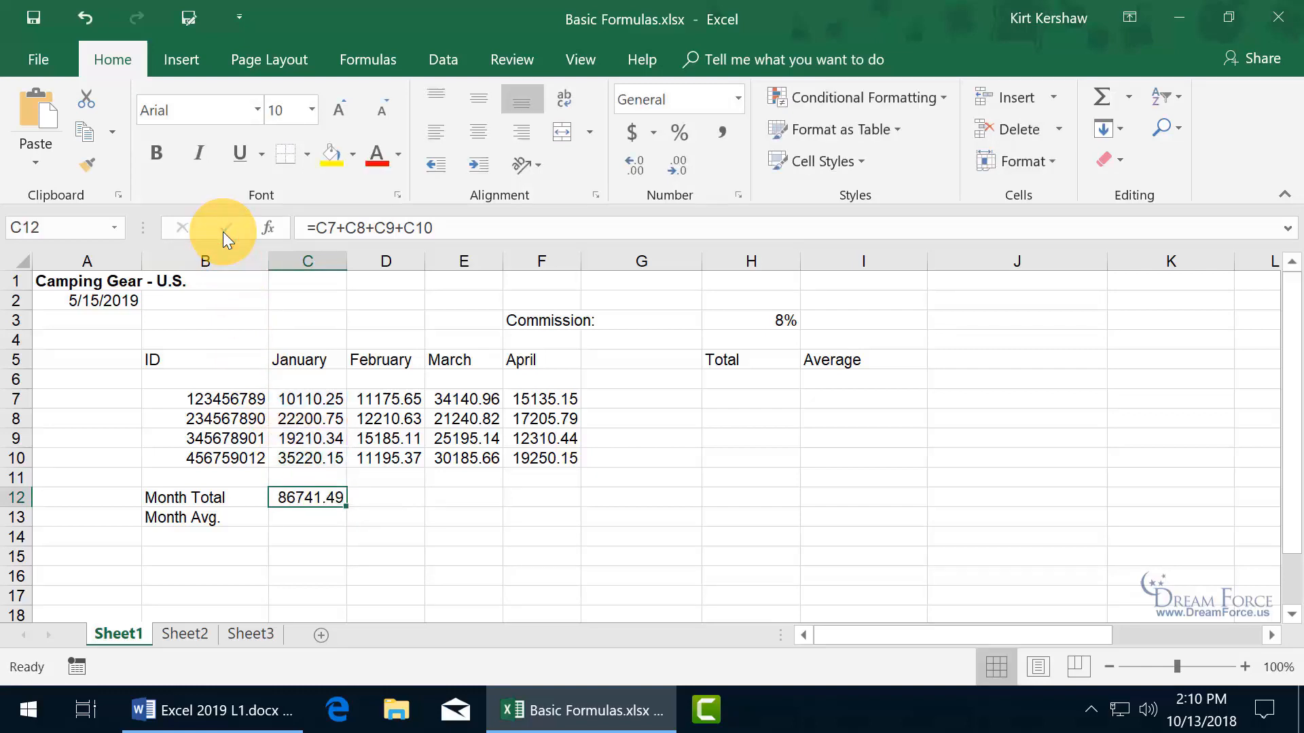
Open the January Month Total formula in C12 for editing twice, cancelling each edit and discarding the extra cell references picked
double_click(326, 497)
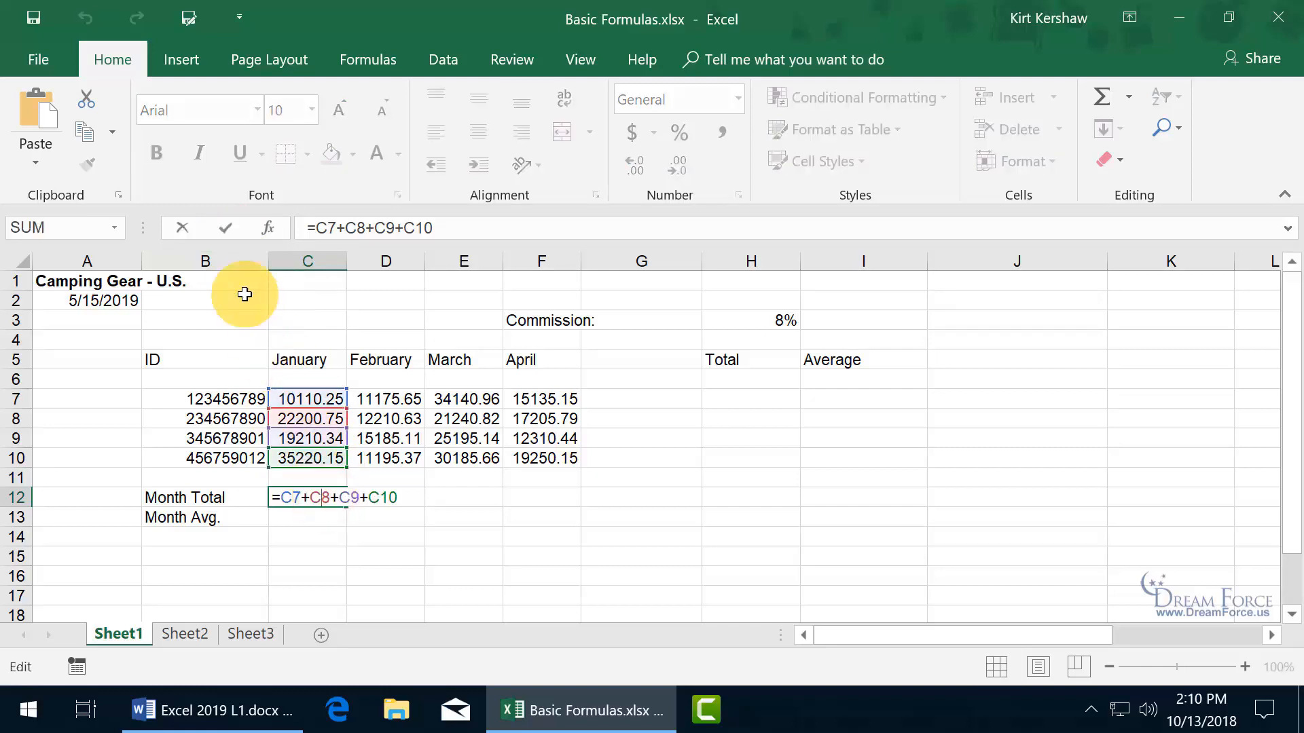
click(179, 230)
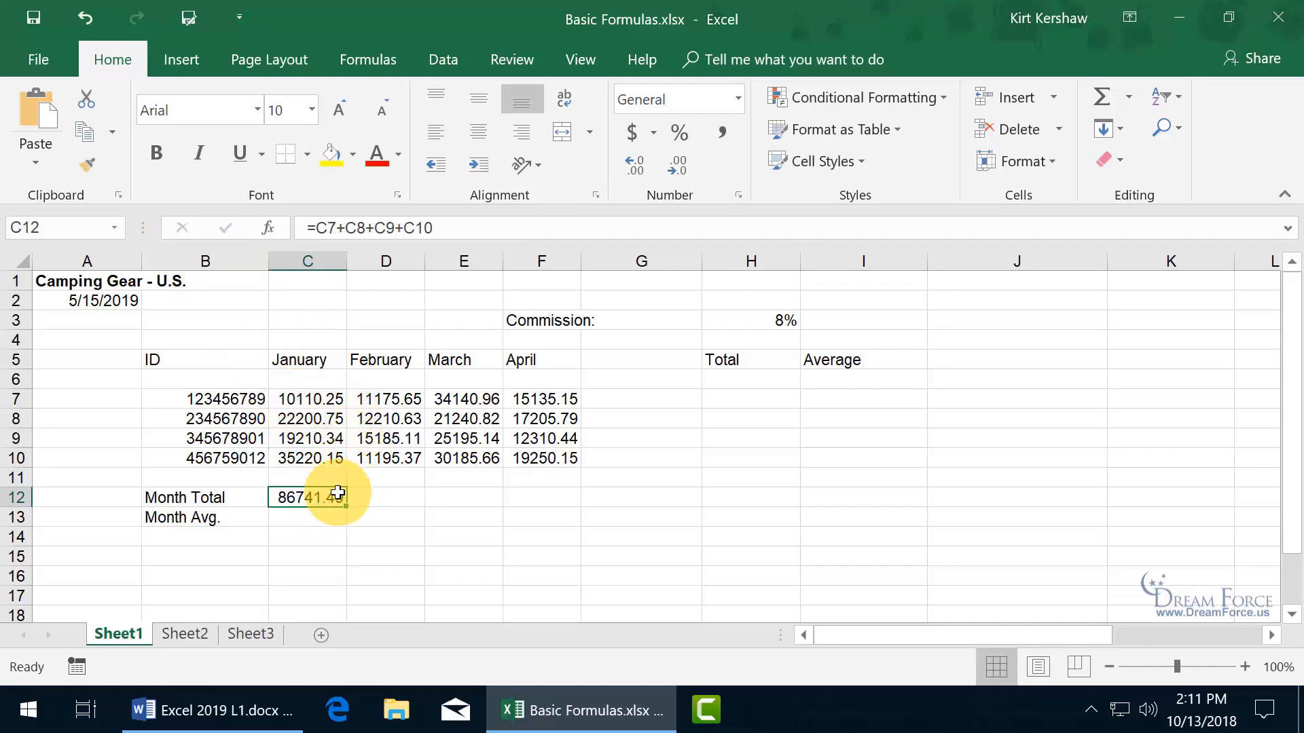
double_click(313, 502)
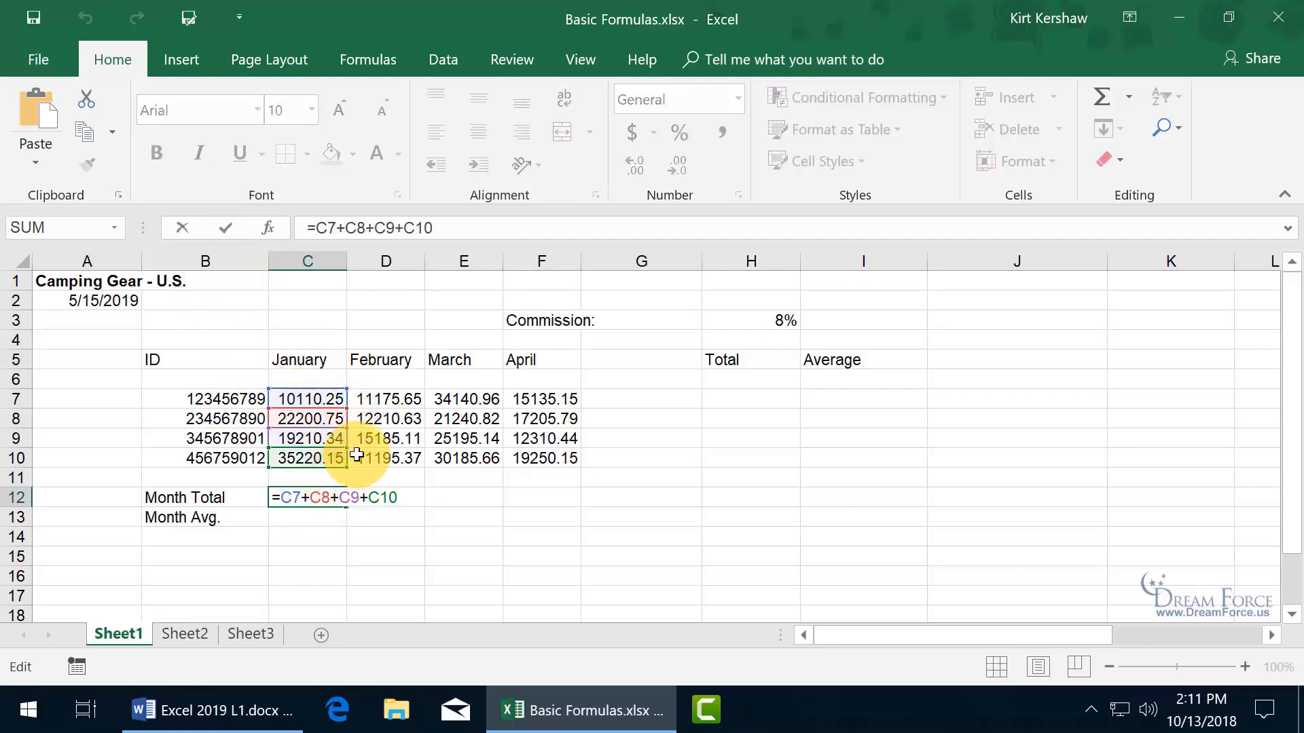
click(384, 439)
click(493, 399)
click(493, 455)
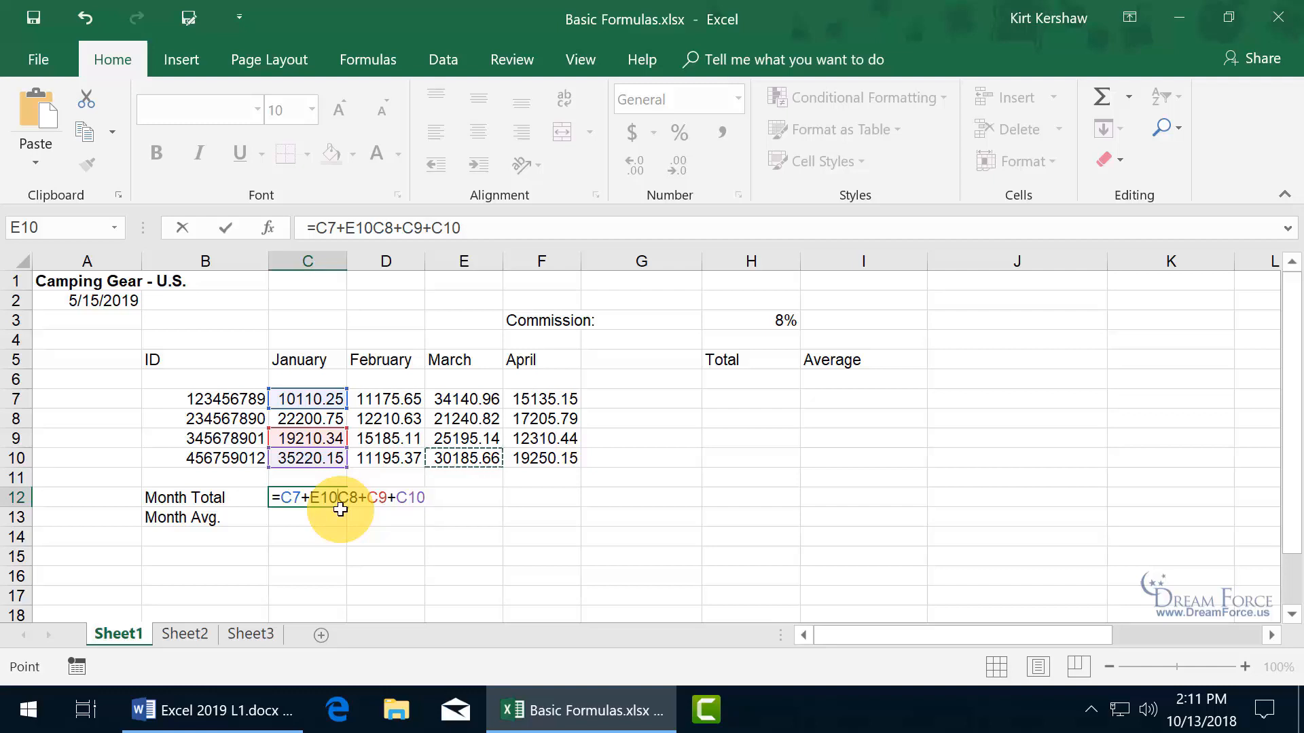
key(Escape)
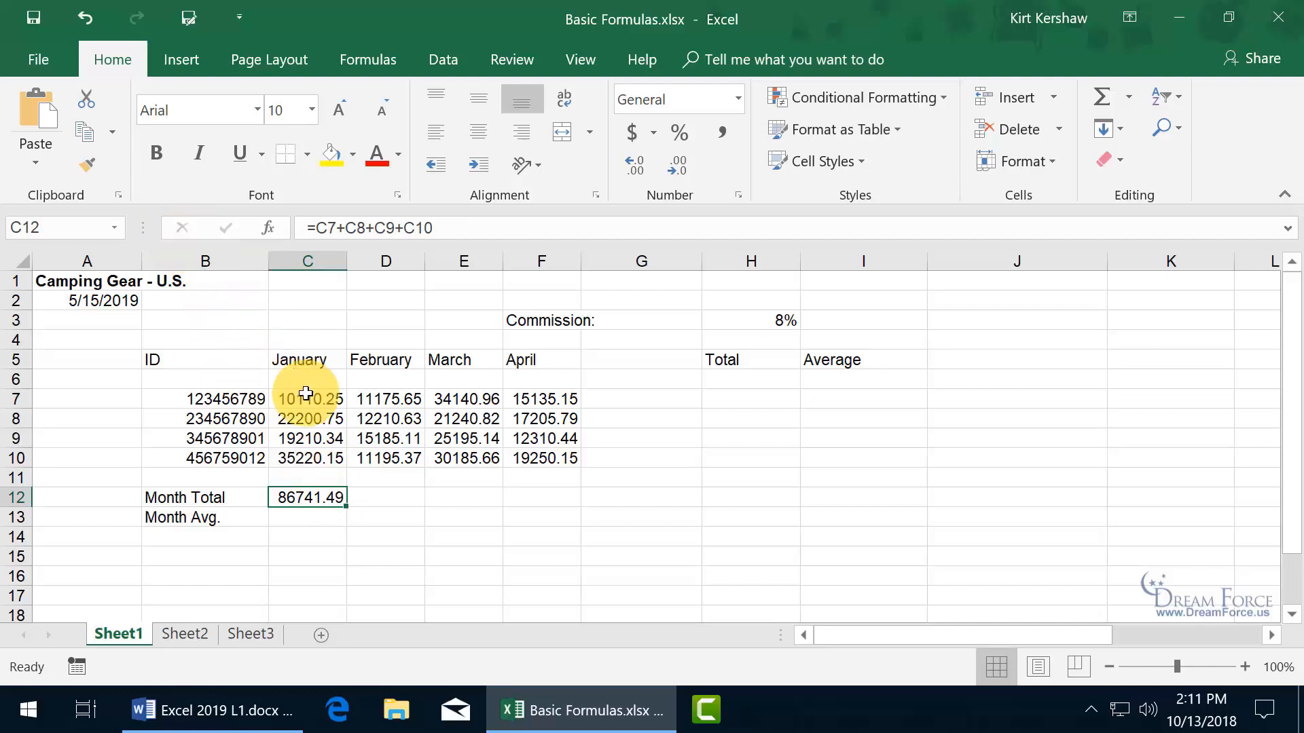
click(397, 497)
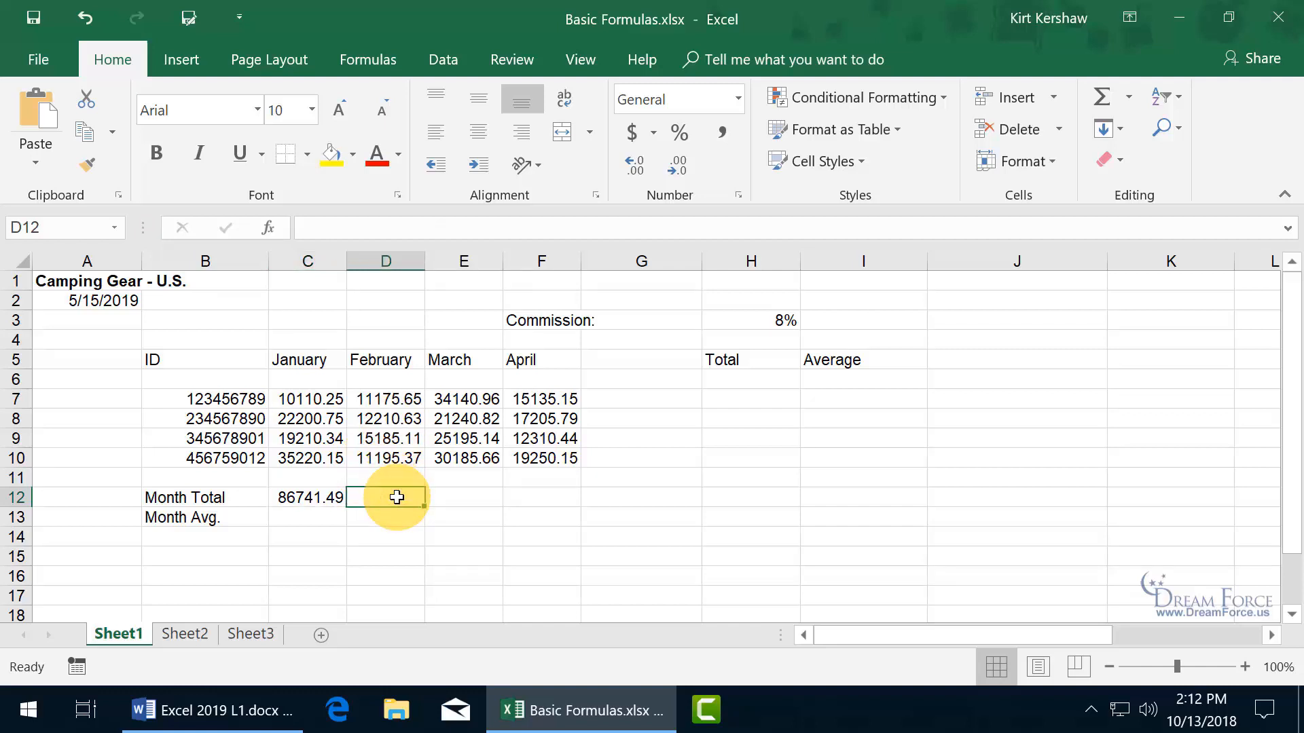
text(=)
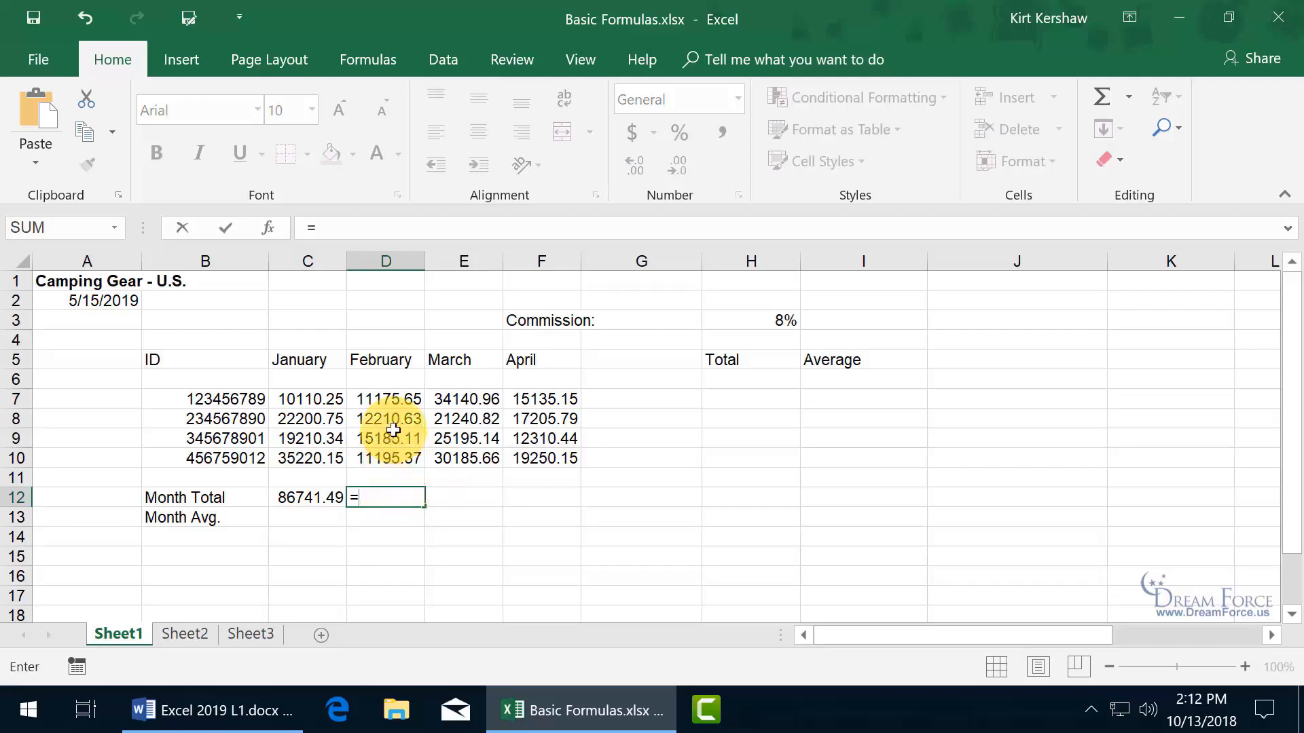
click(391, 401)
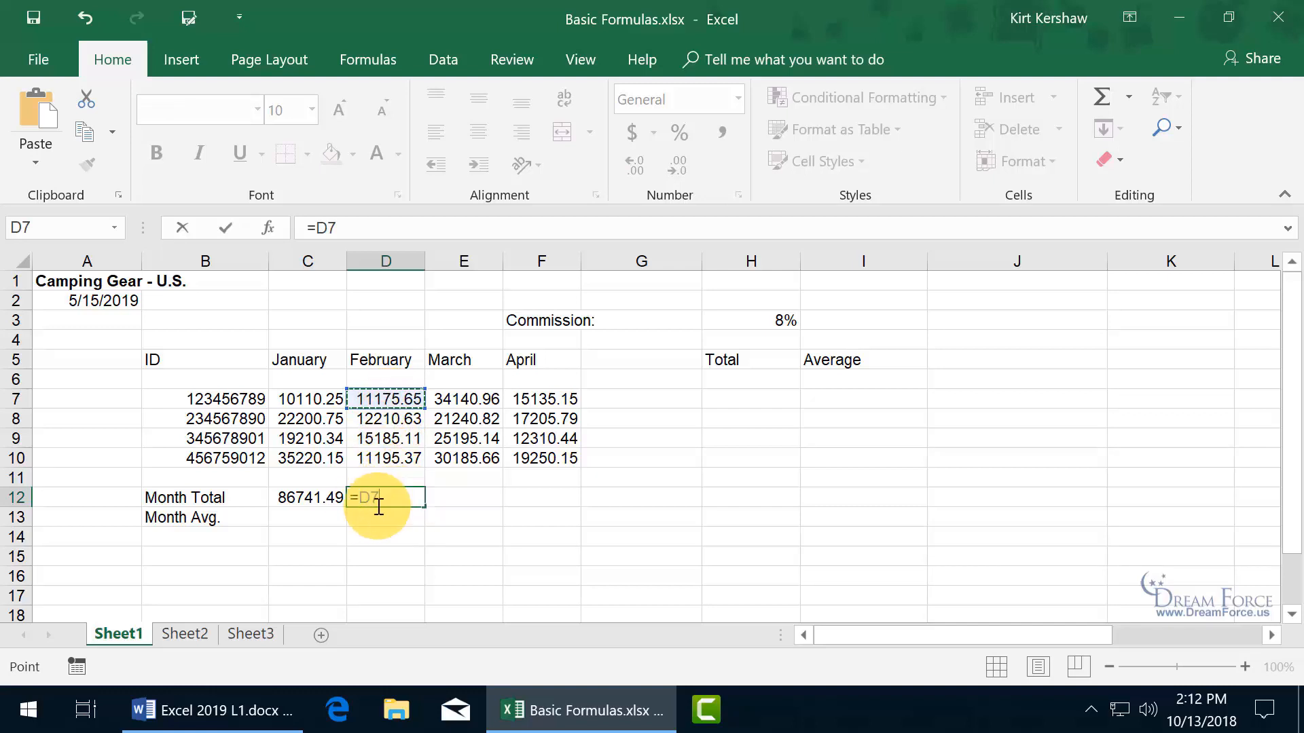
key(Escape)
click(325, 499)
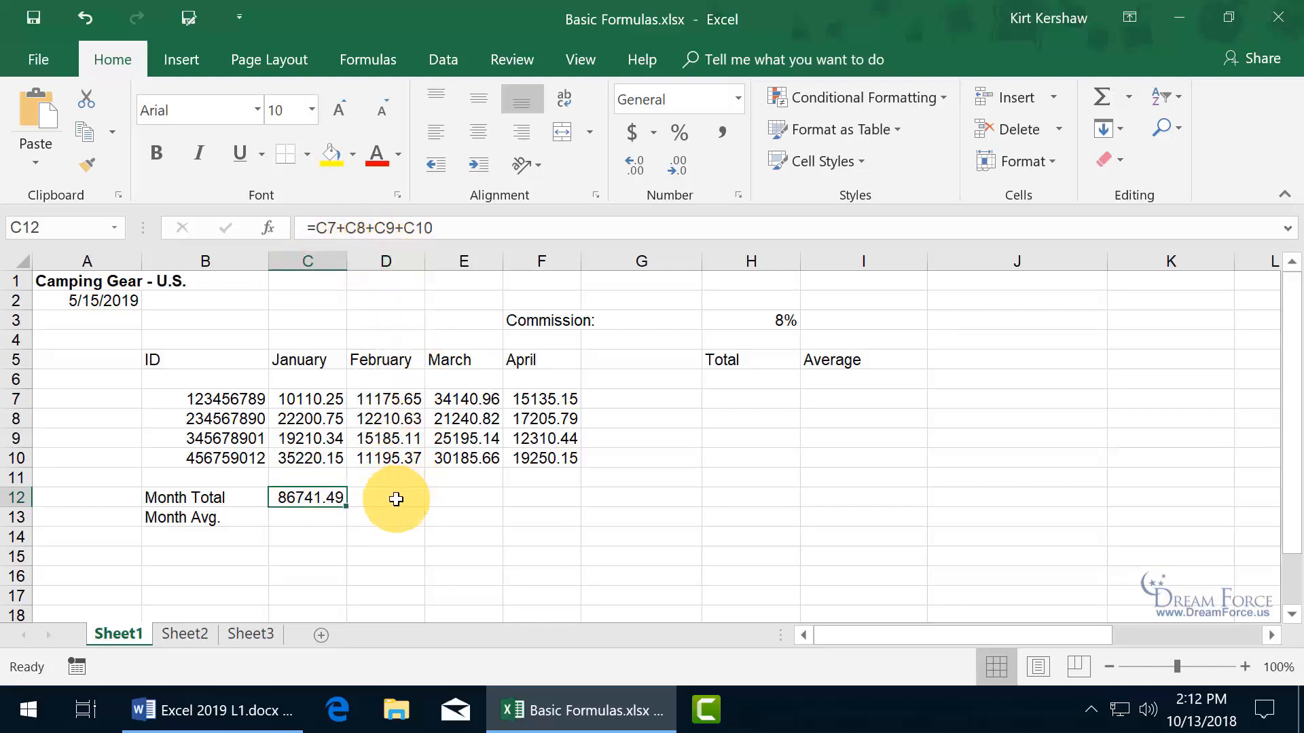
Enter the formula =D7+D8+D9+D10 in cell D12 as February's Month Total
click(396, 499)
text(=)
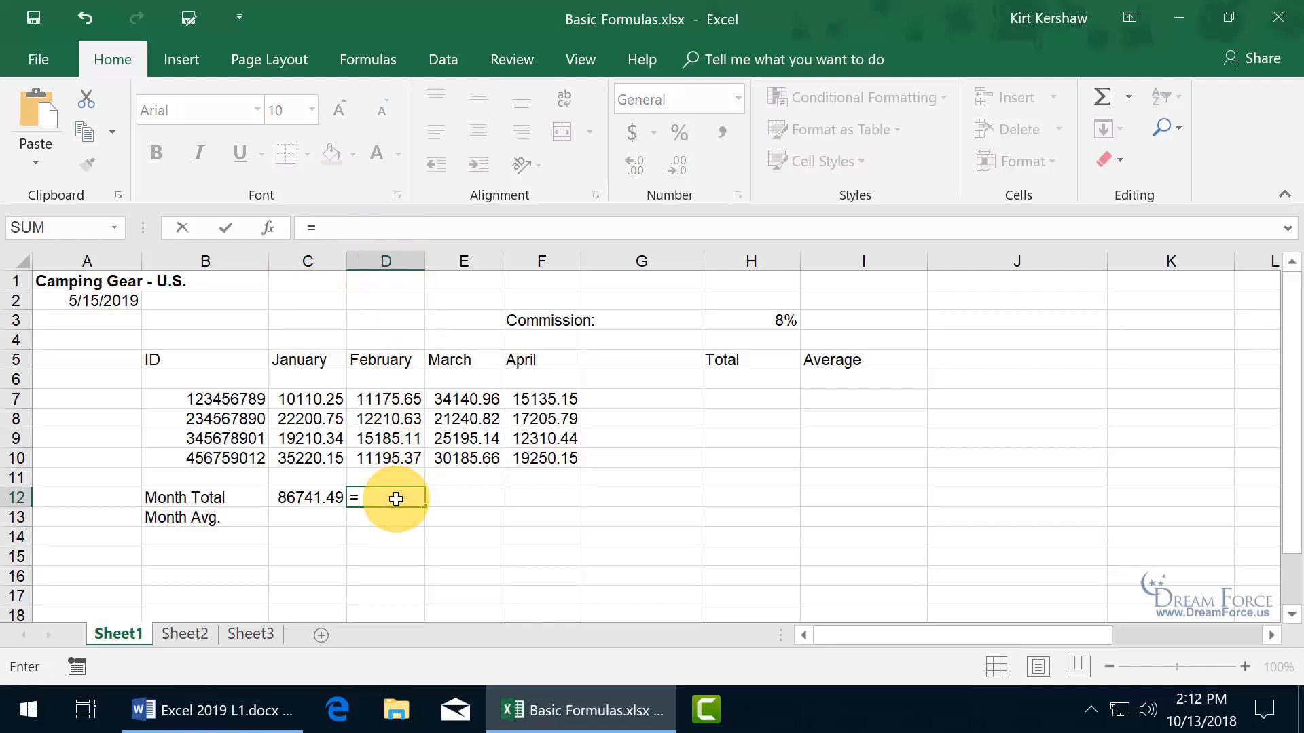
click(382, 400)
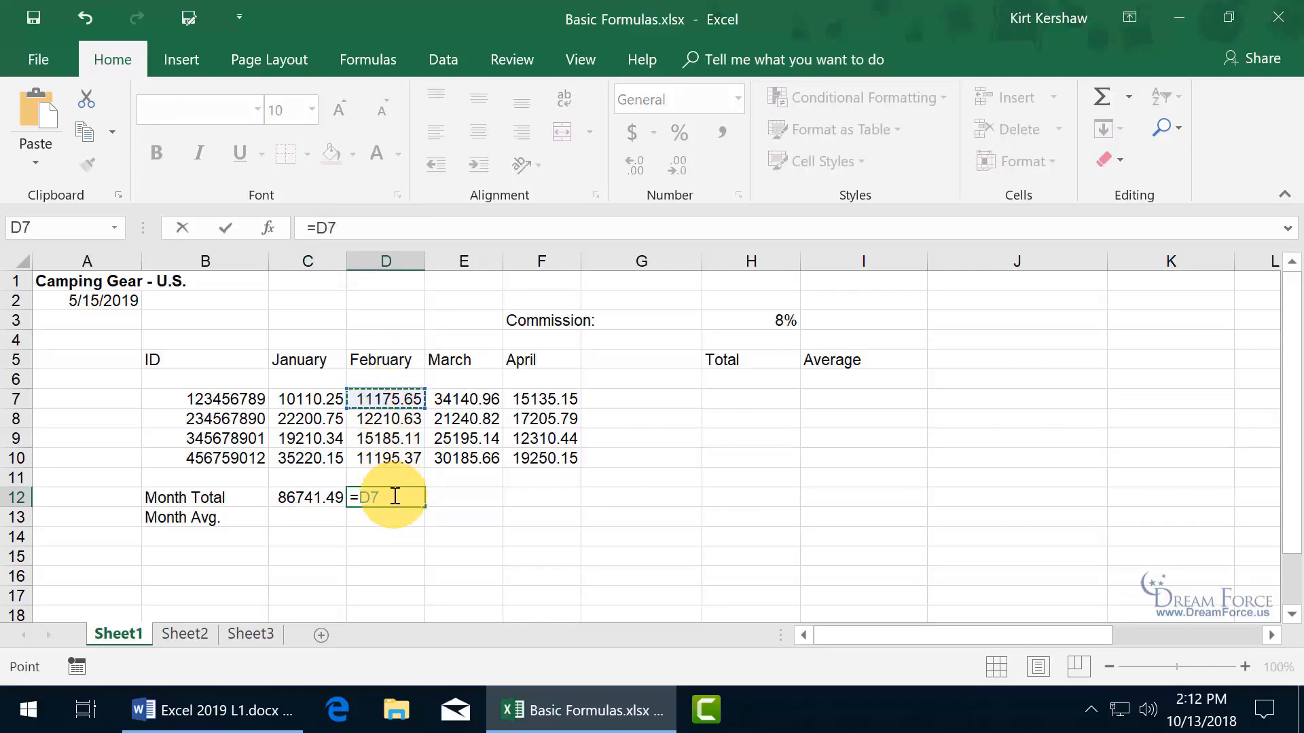
text(+)
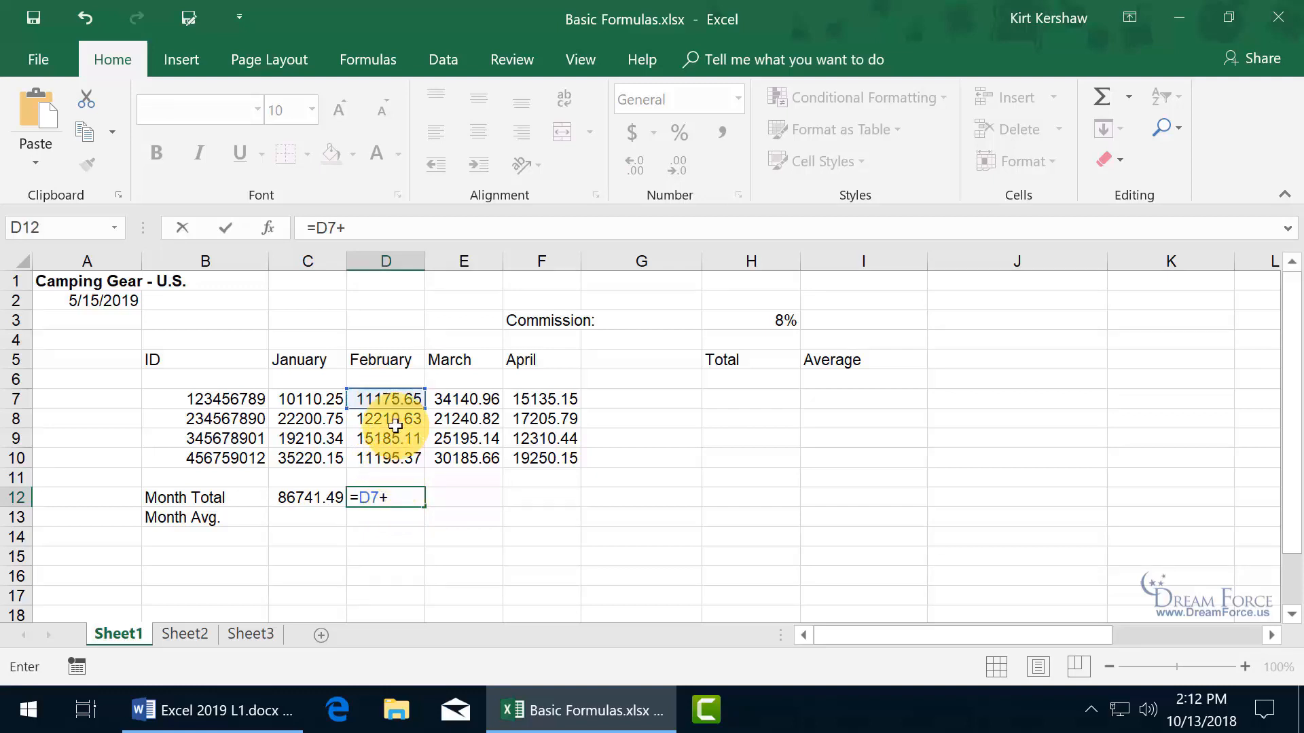
click(399, 426)
text(+)
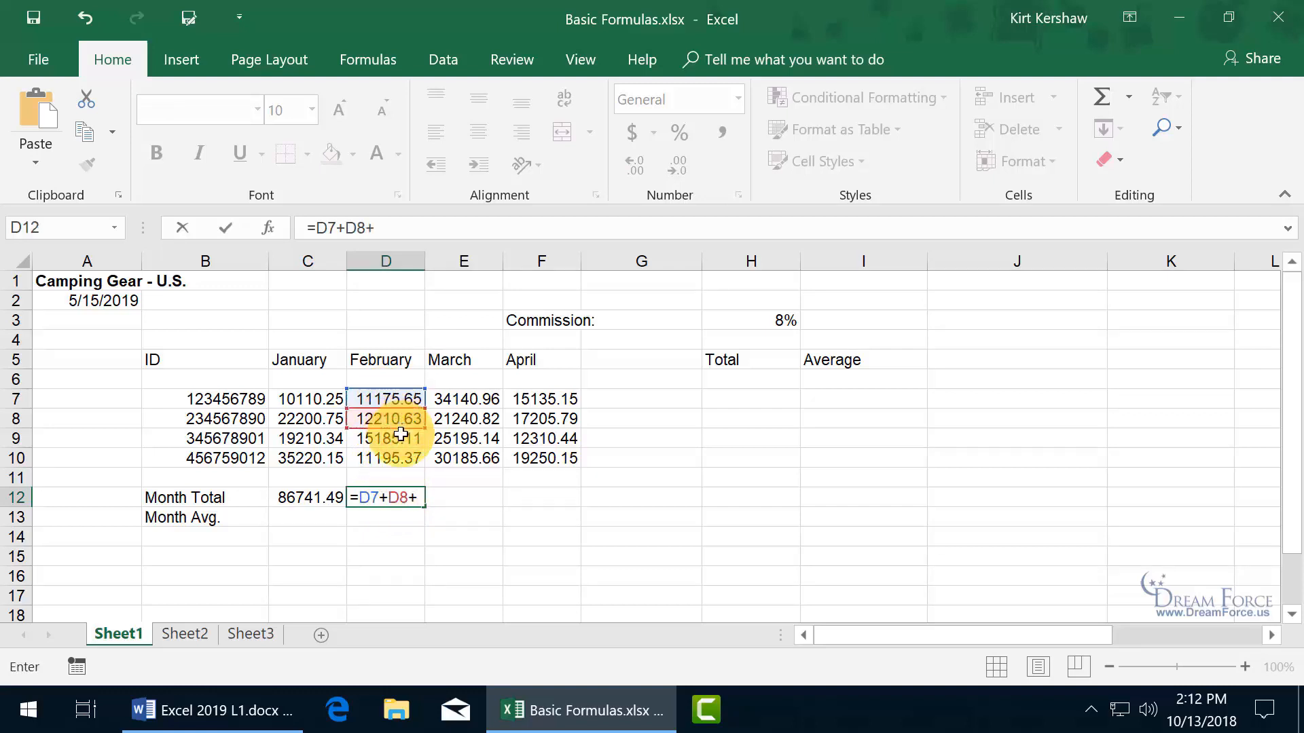
click(398, 438)
text(+)
click(398, 459)
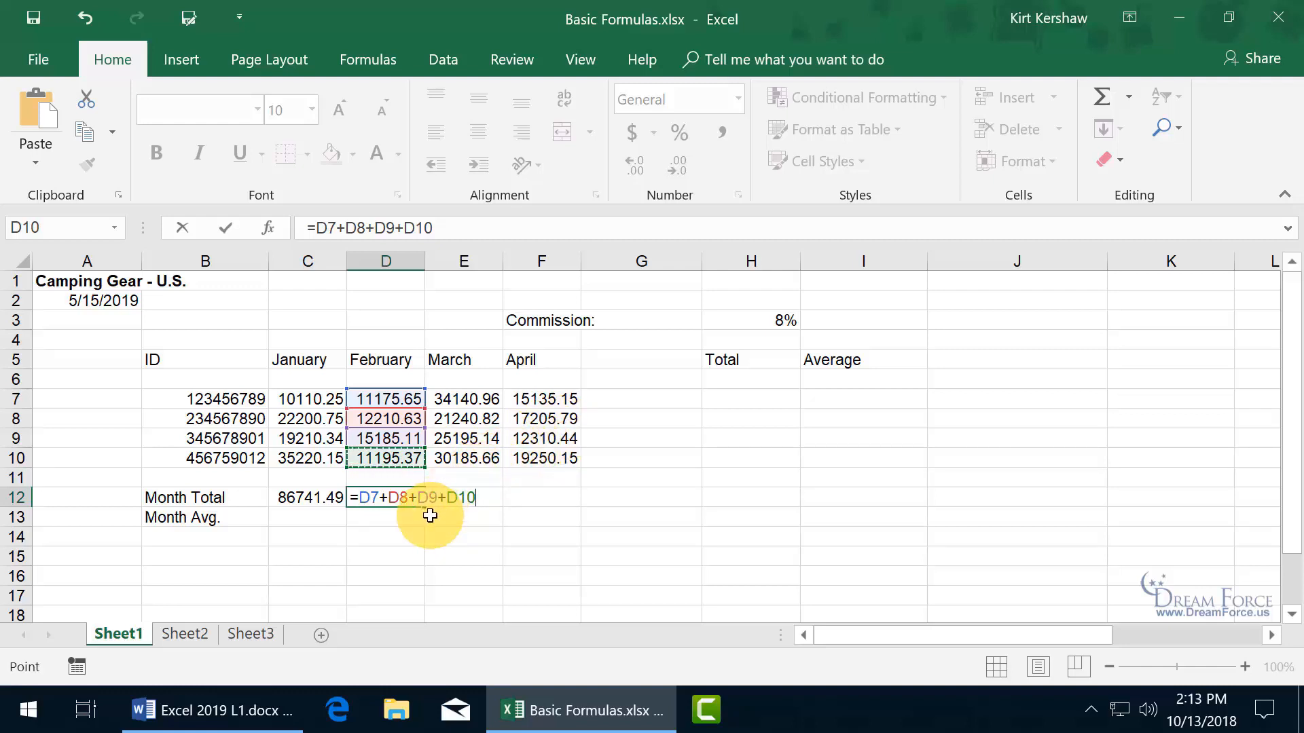
key(Return)
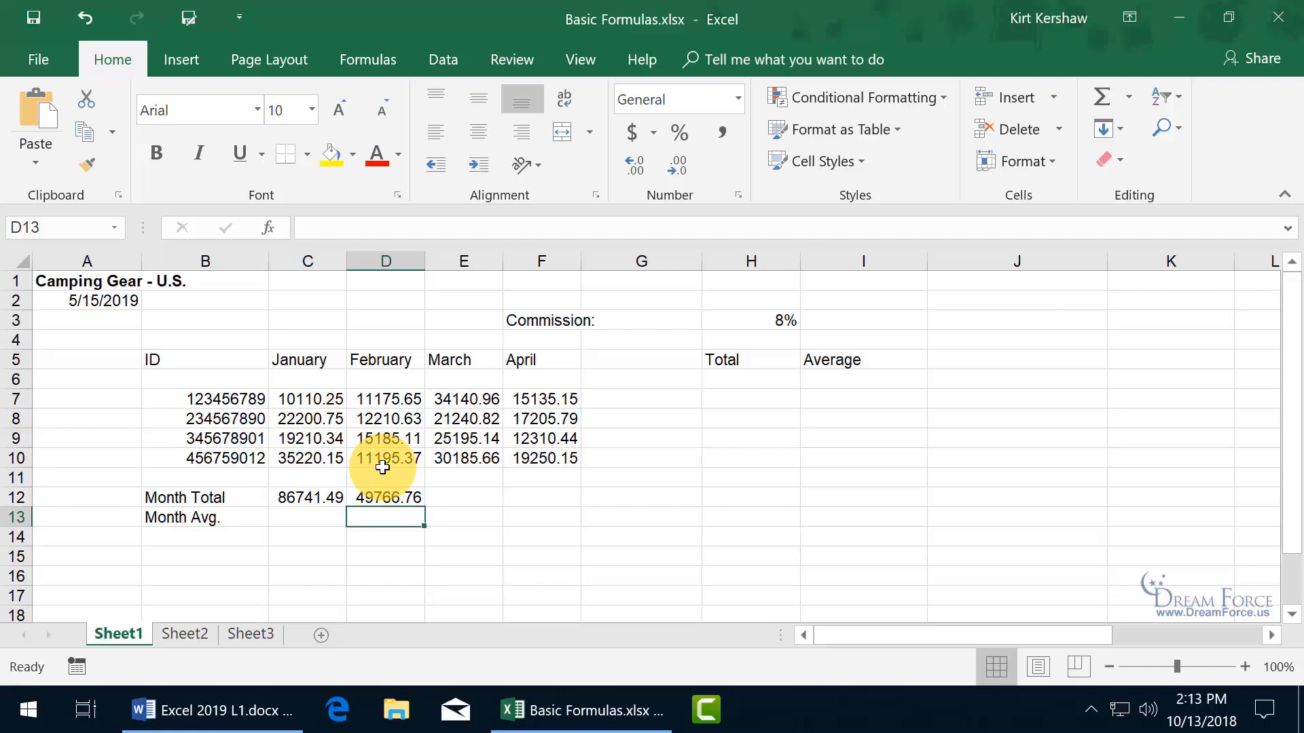
Copy February's Month Total formula from D12 into E12 for March and end the copy mode
click(373, 498)
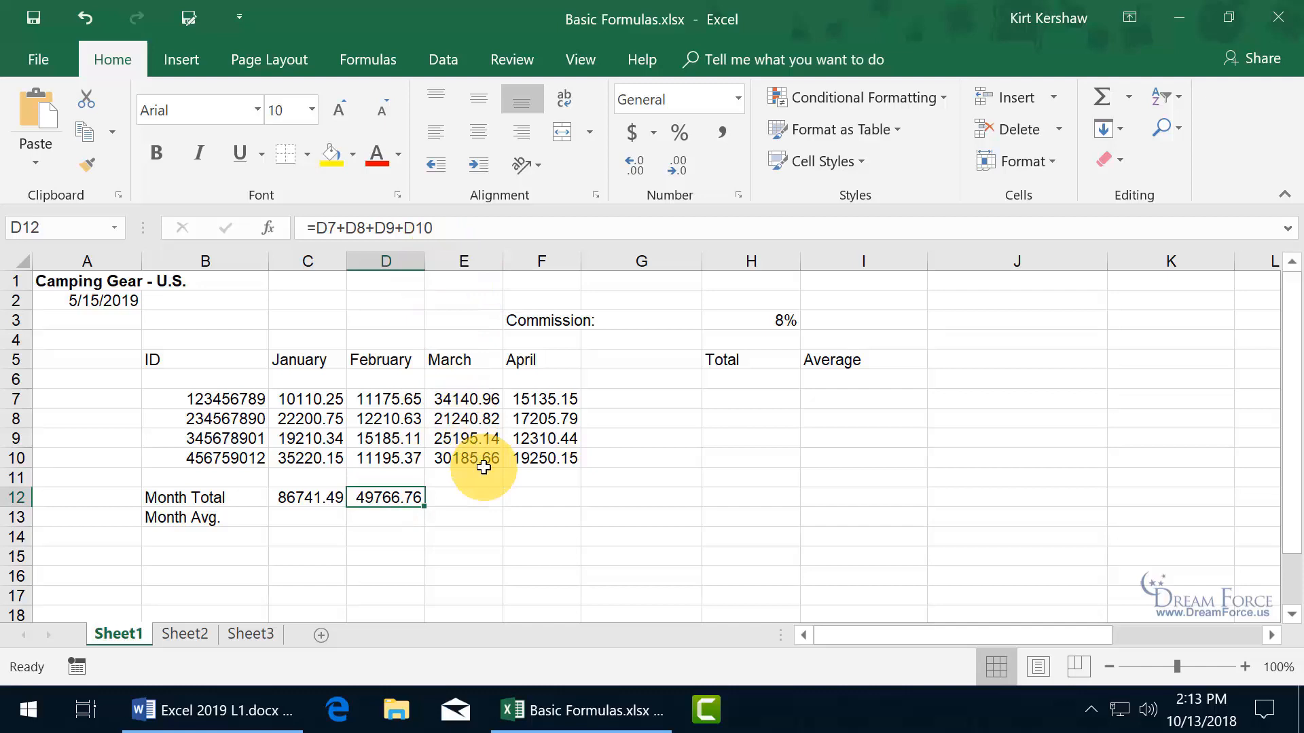
key(ctrl+c)
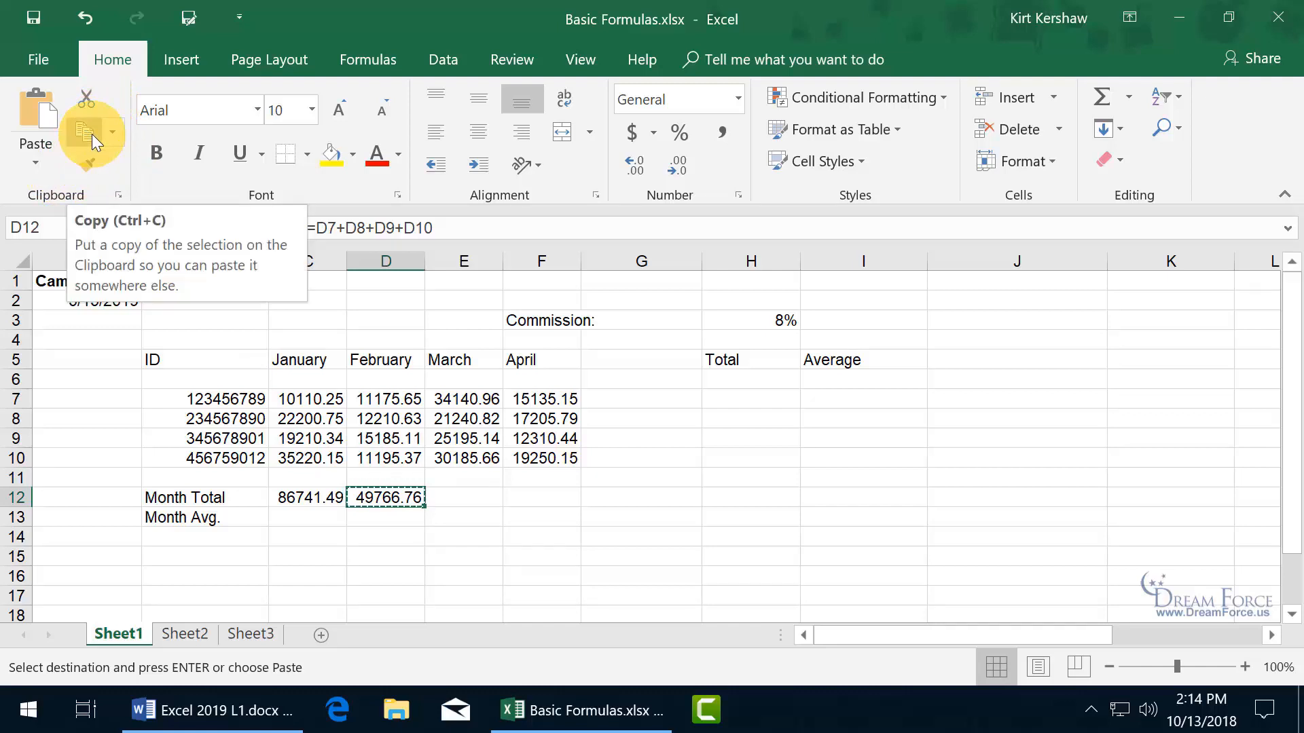
click(448, 496)
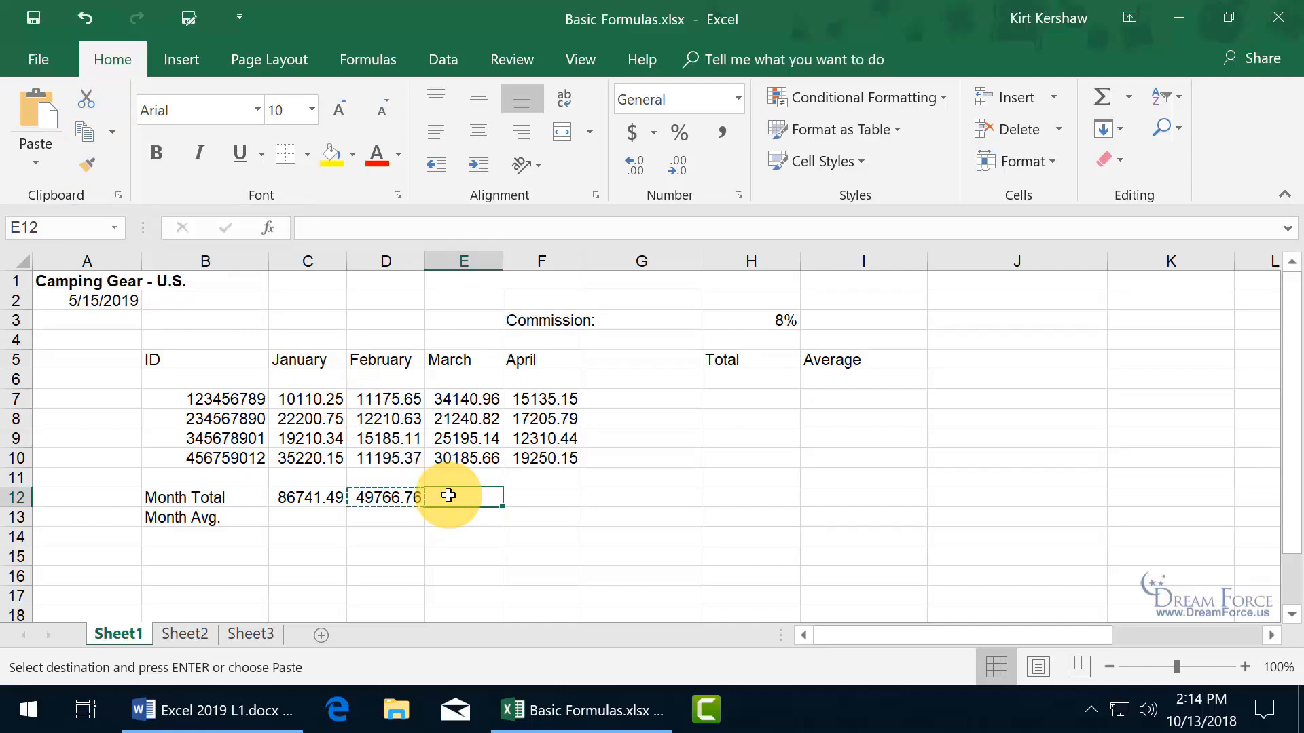
click(39, 114)
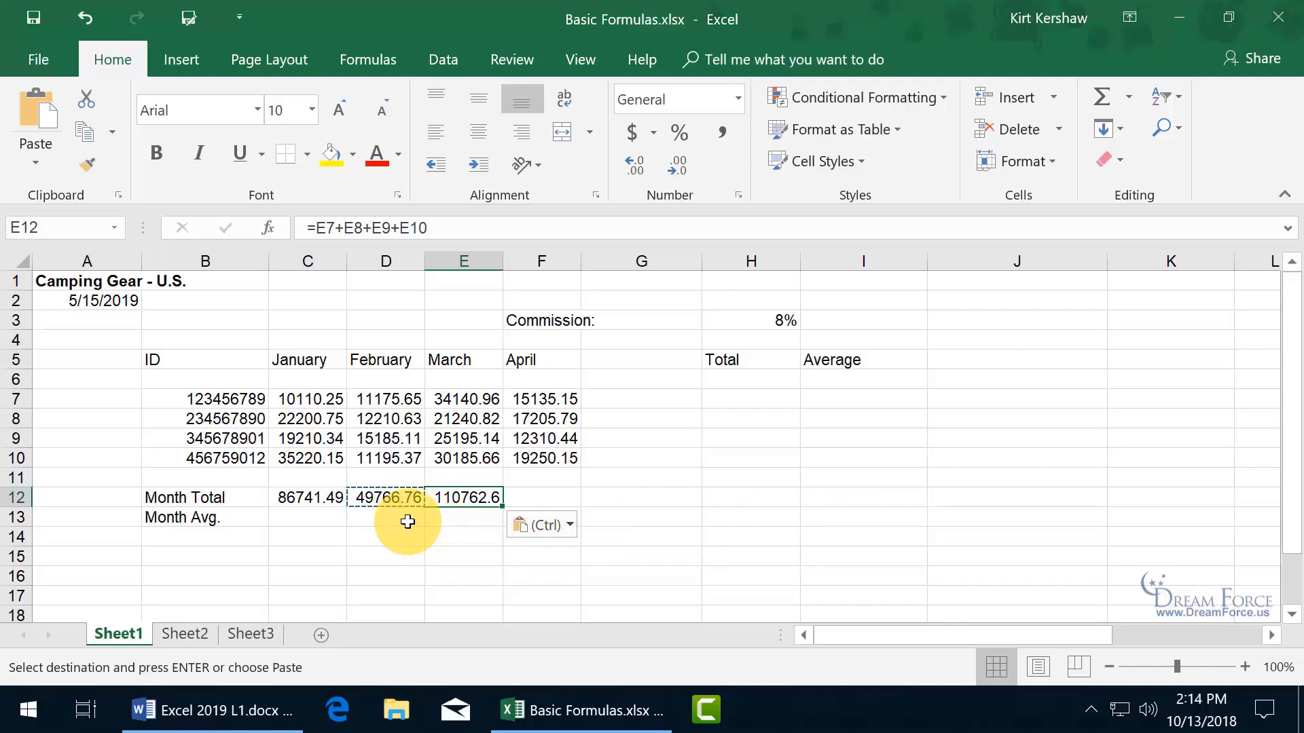
key(Escape)
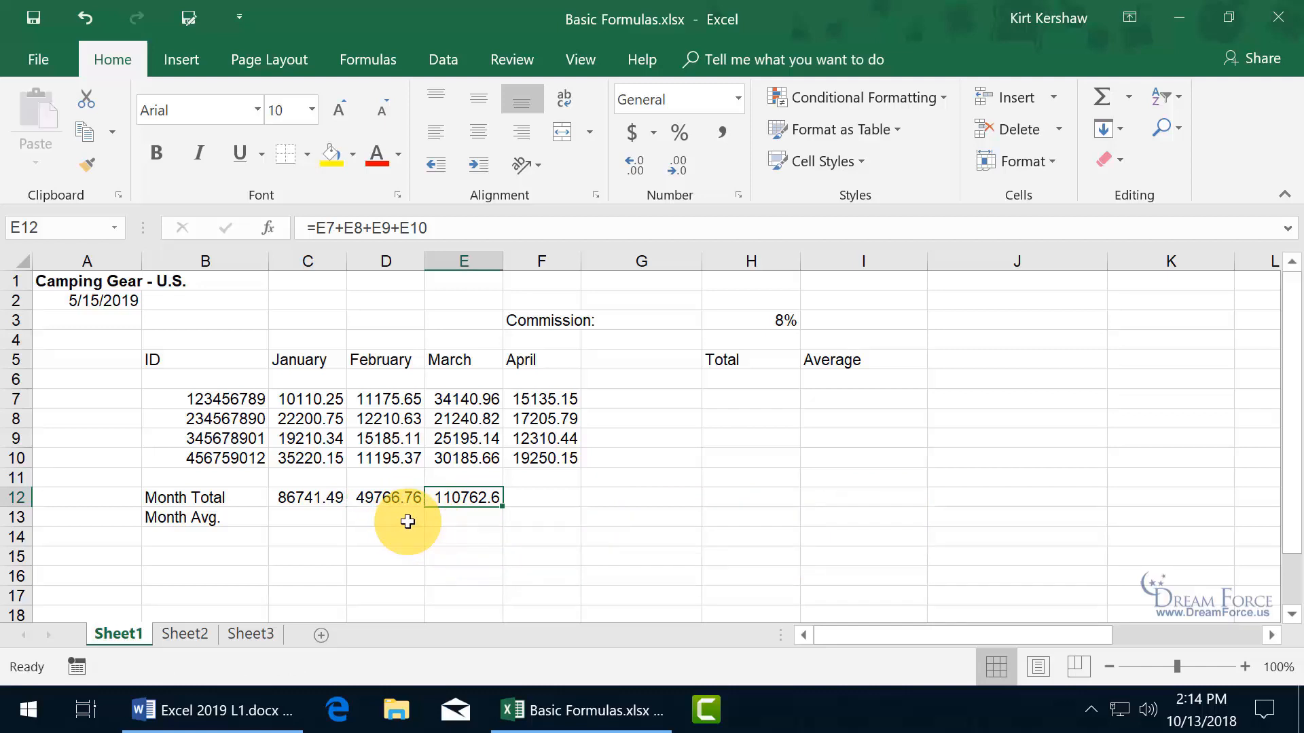
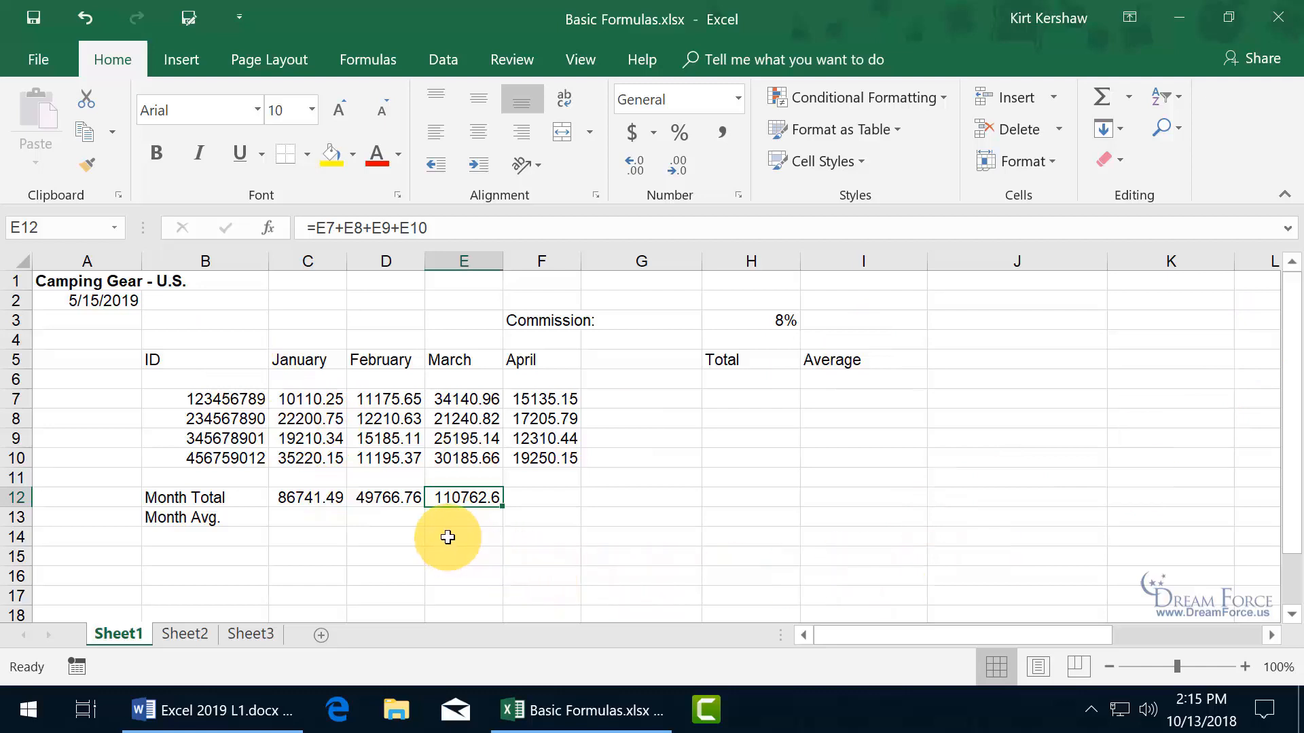
click(432, 559)
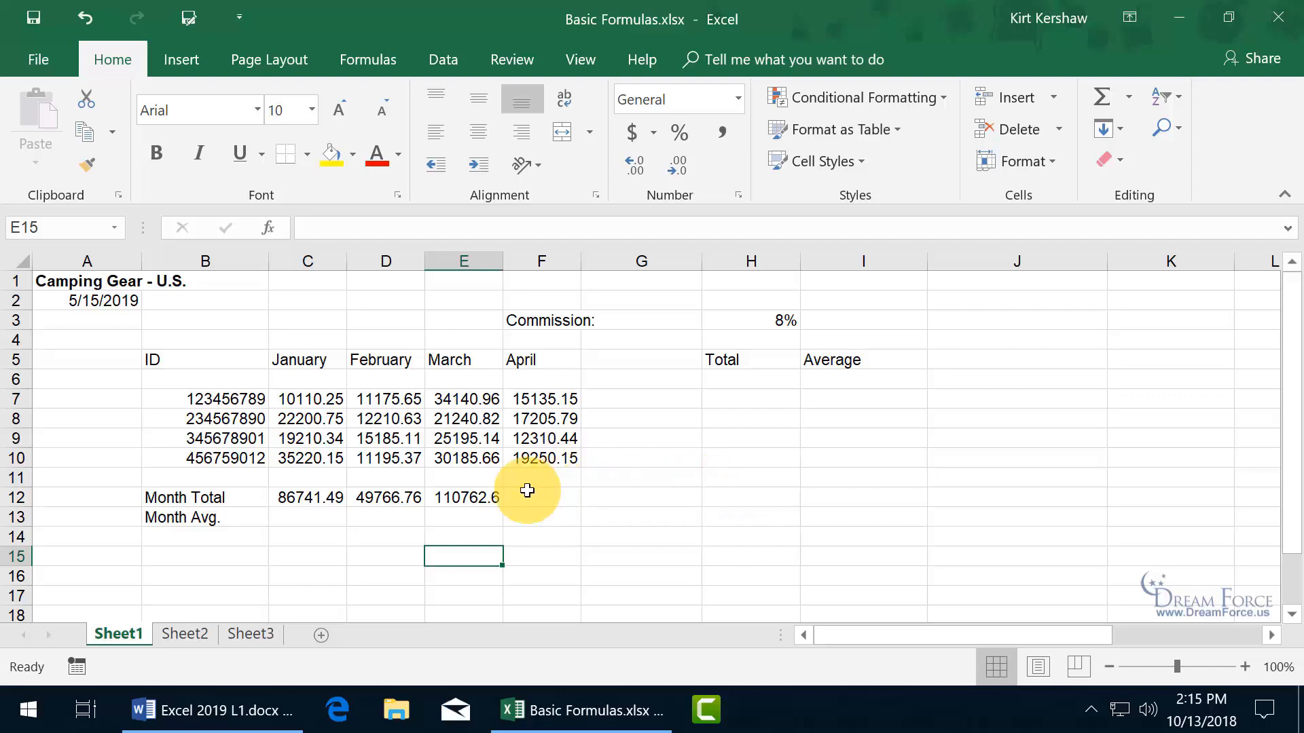
click(478, 497)
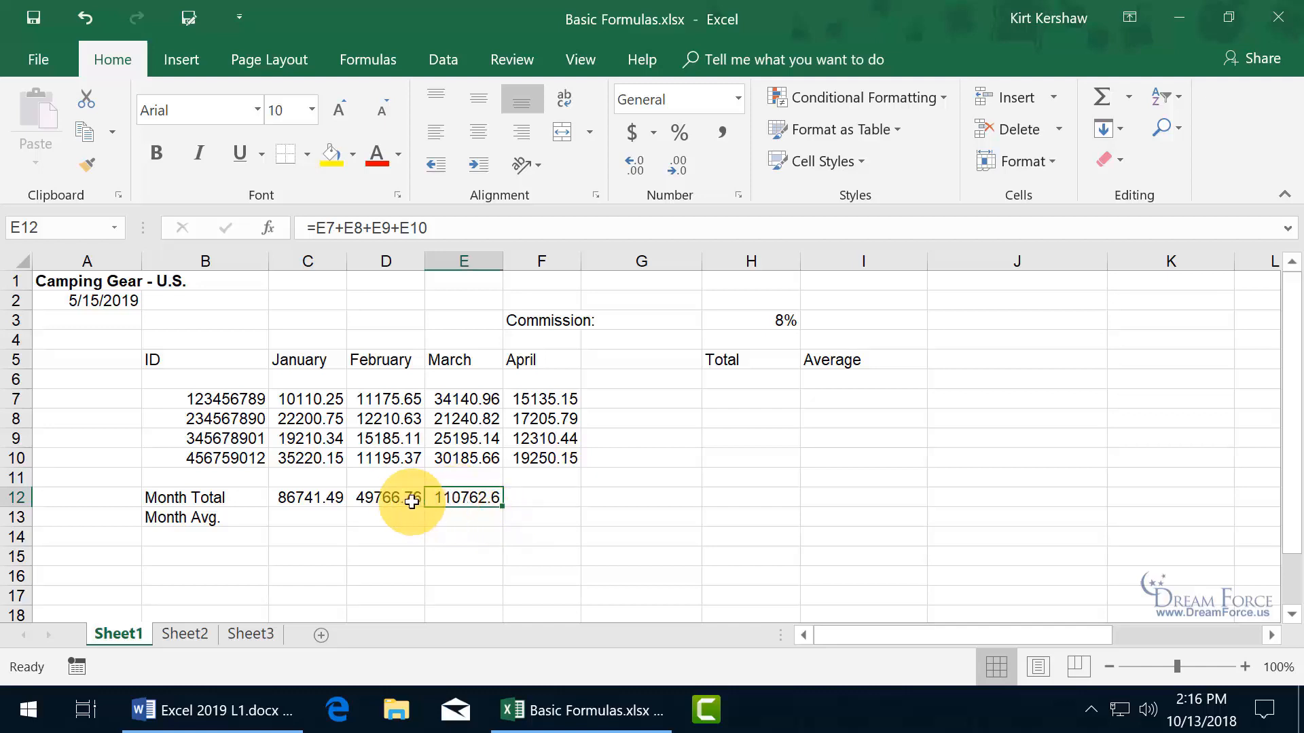
click(390, 496)
click(398, 476)
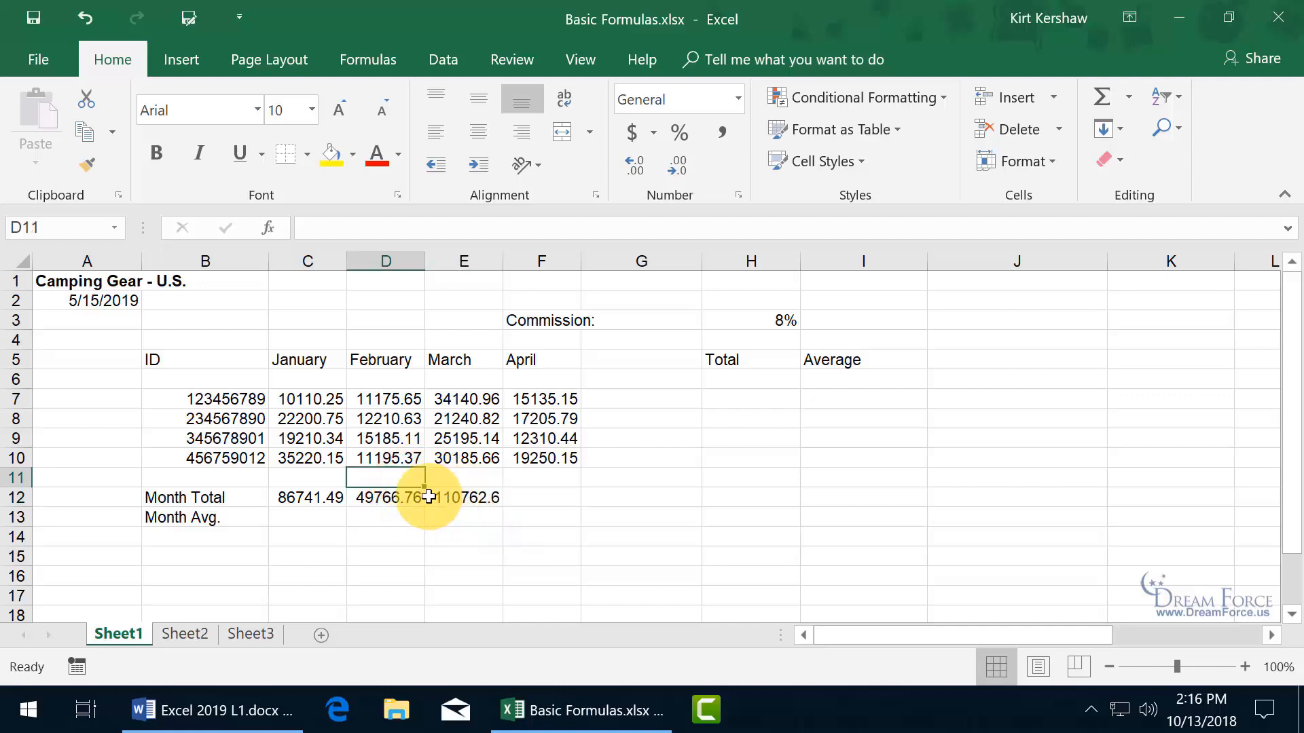
Fill March's Month Total formula from E12 across to F12 for April
click(449, 497)
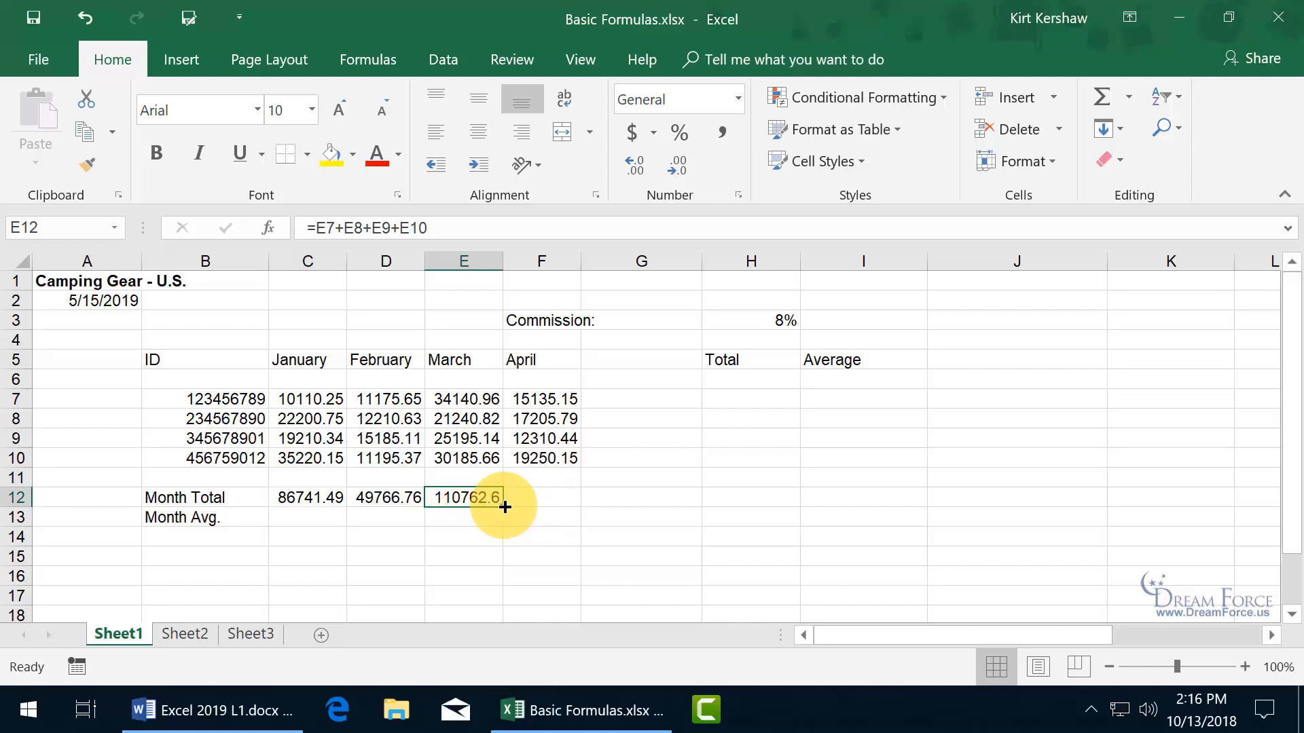
drag(504, 507, 562, 507)
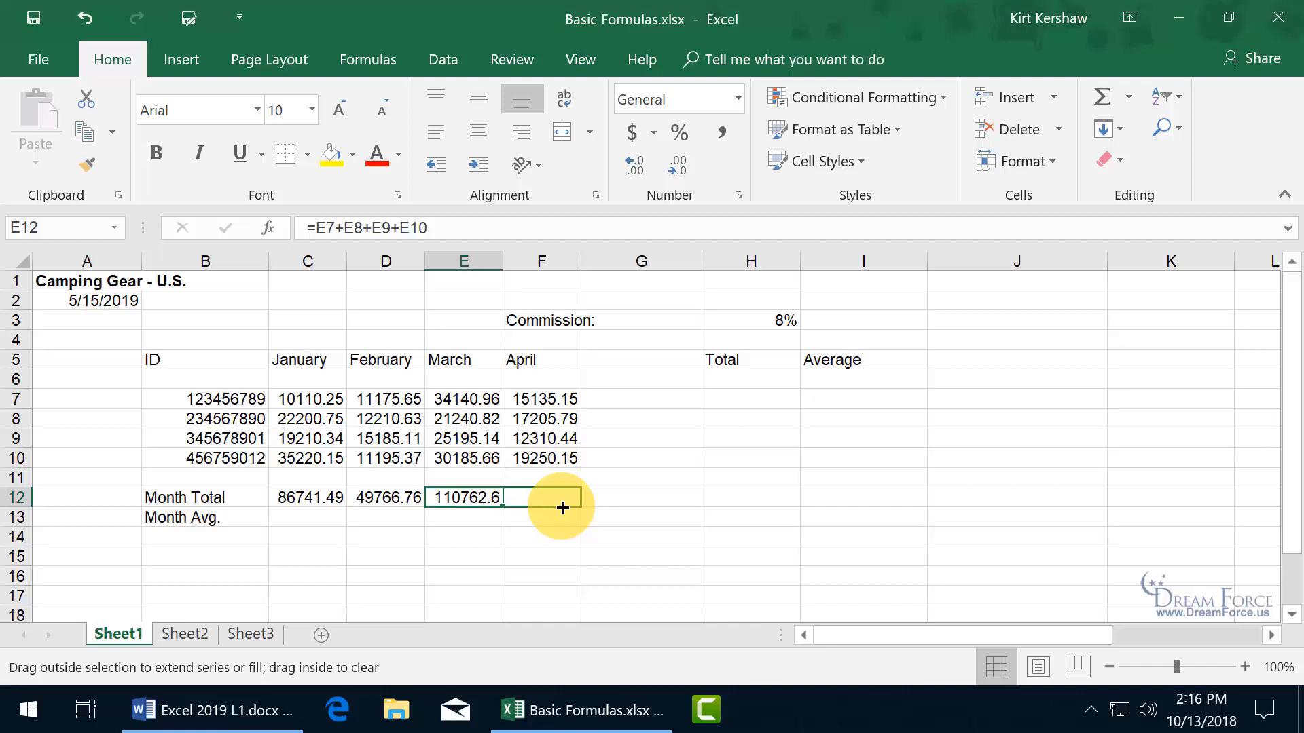
drag(562, 507, 562, 507)
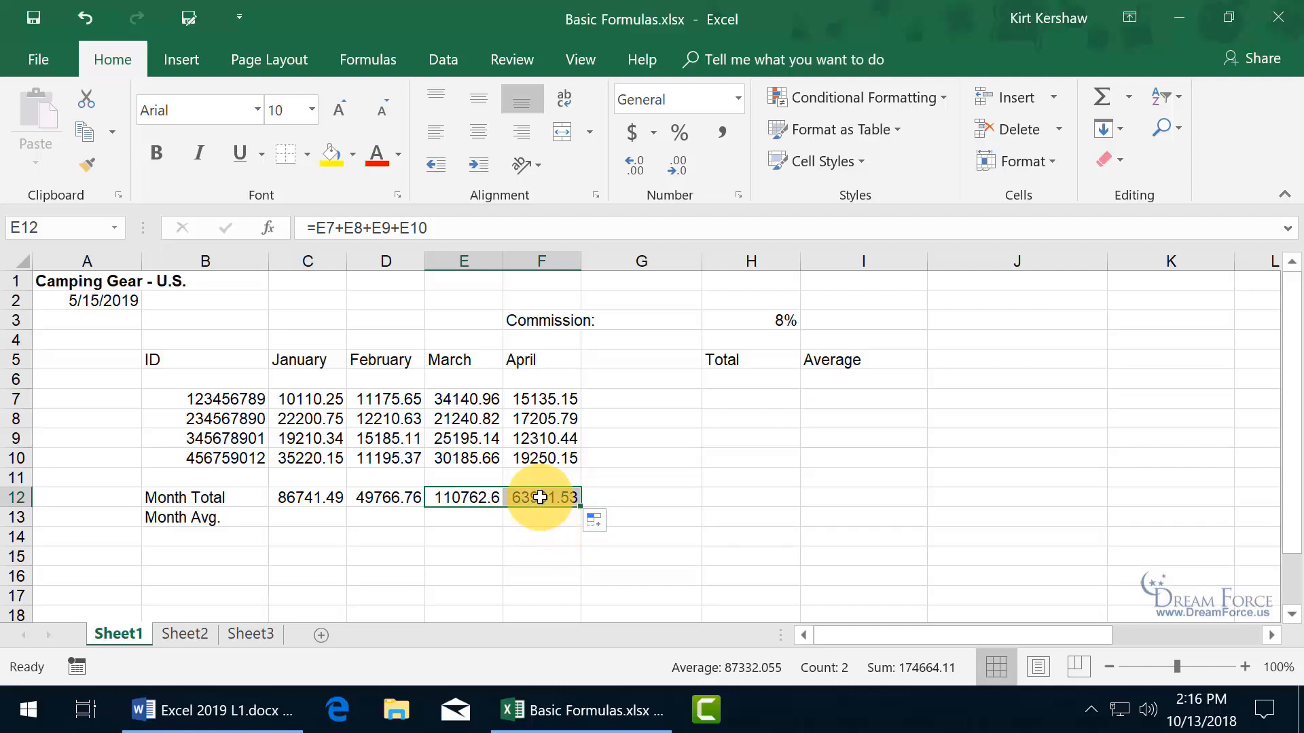
Compare the Month Total formulas in F12 and E12 and view the Auto Fill options for the filled cell
click(540, 498)
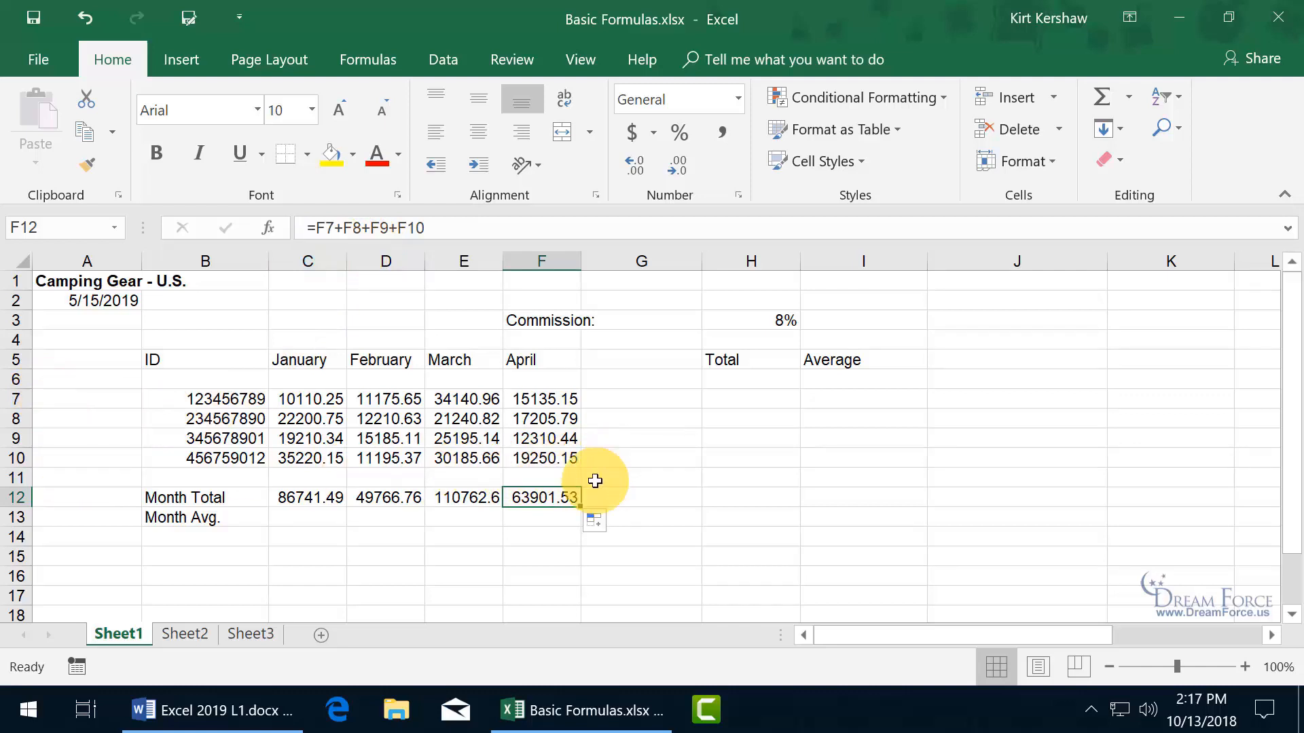
click(450, 498)
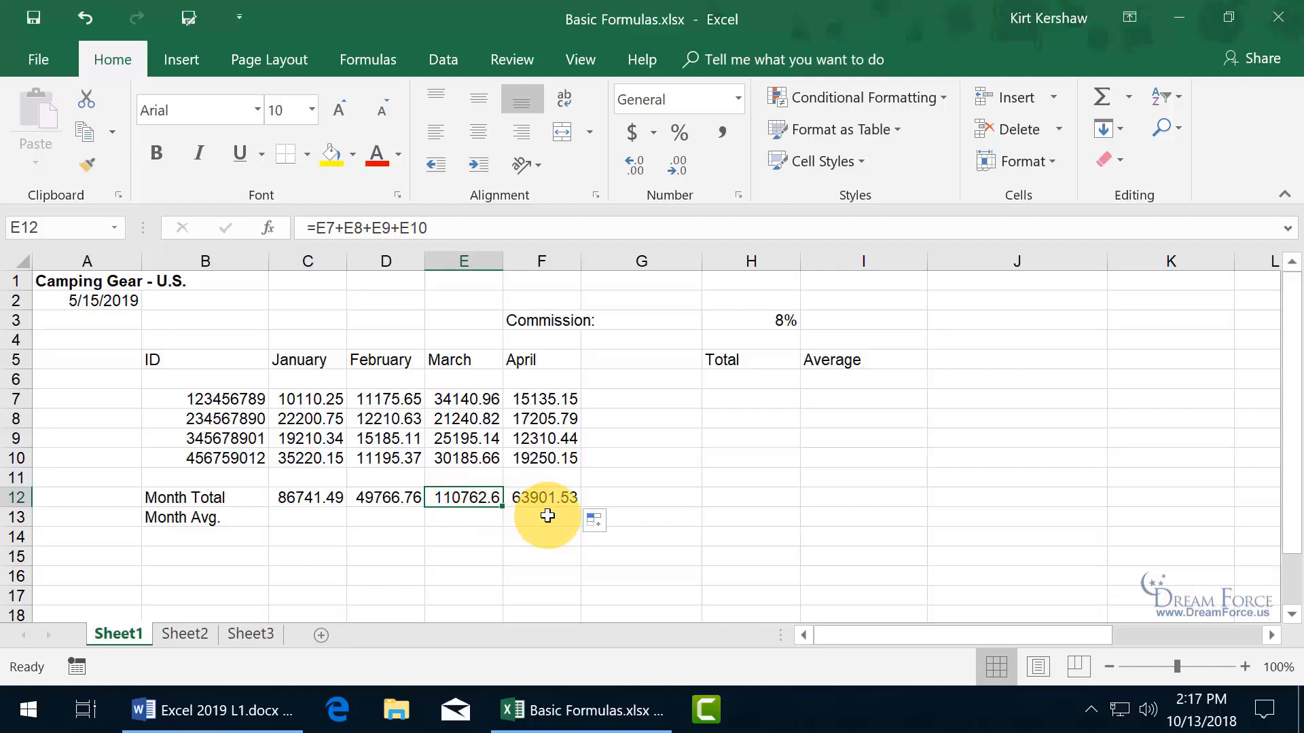
click(617, 521)
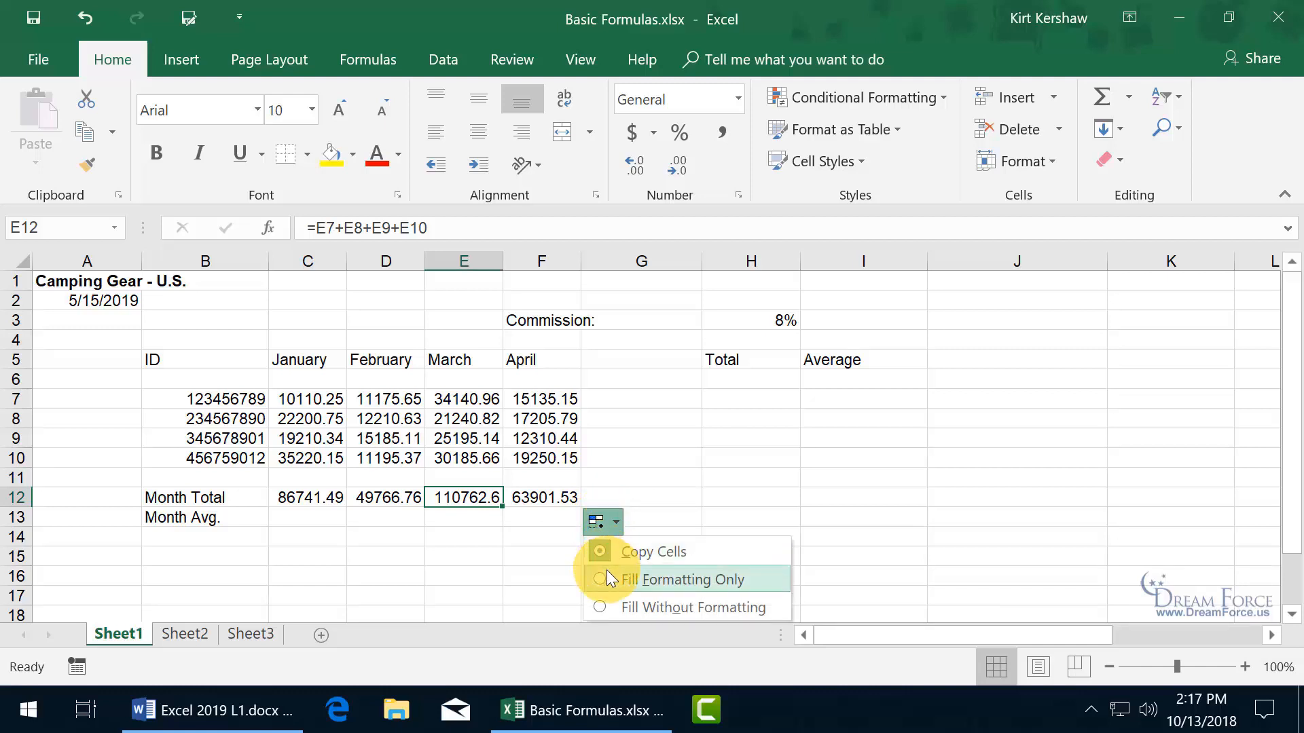
Format March's Month Total in cell E12 as bold with a red font color
click(470, 499)
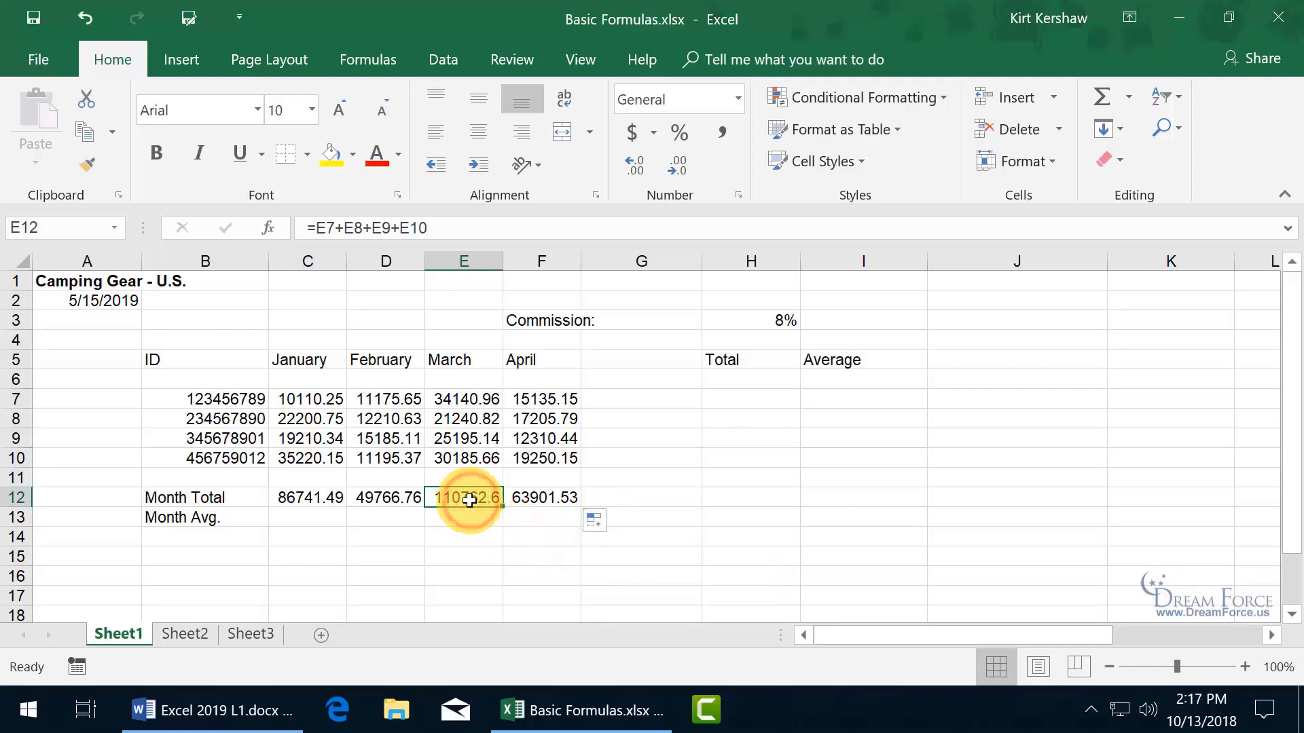
click(152, 146)
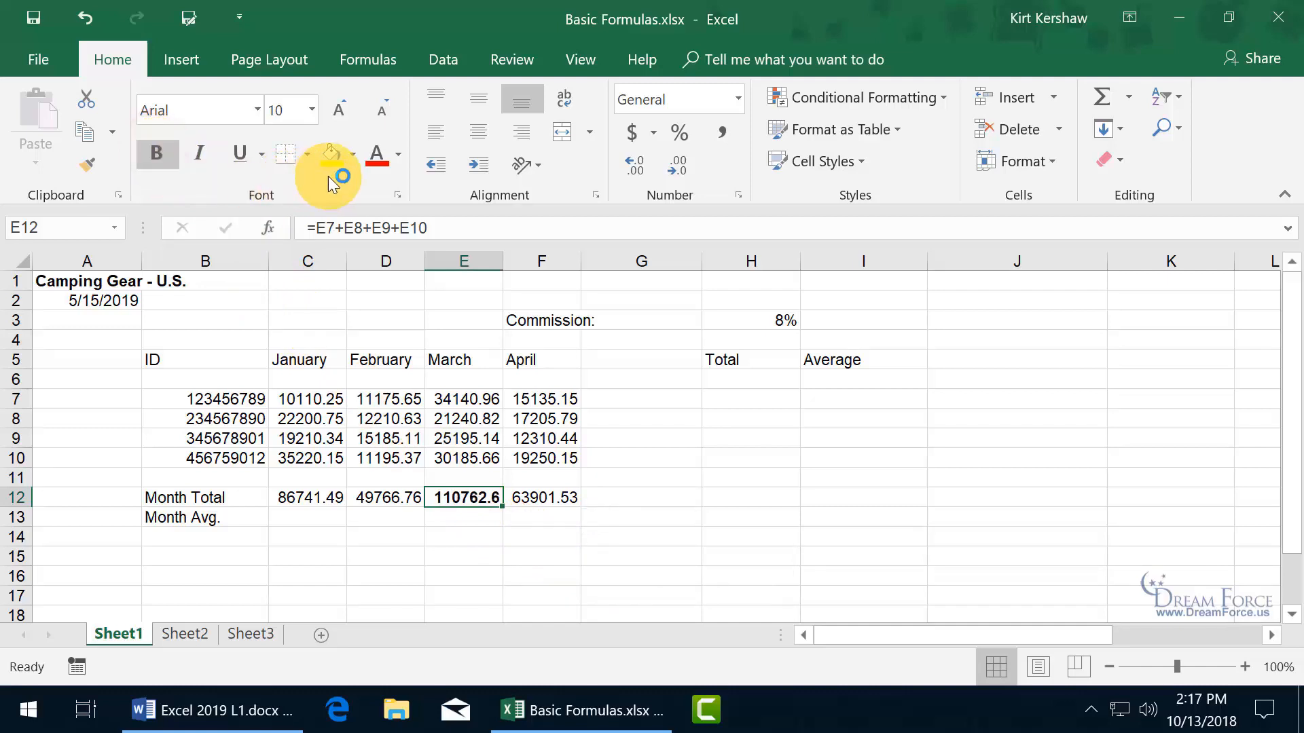
click(380, 160)
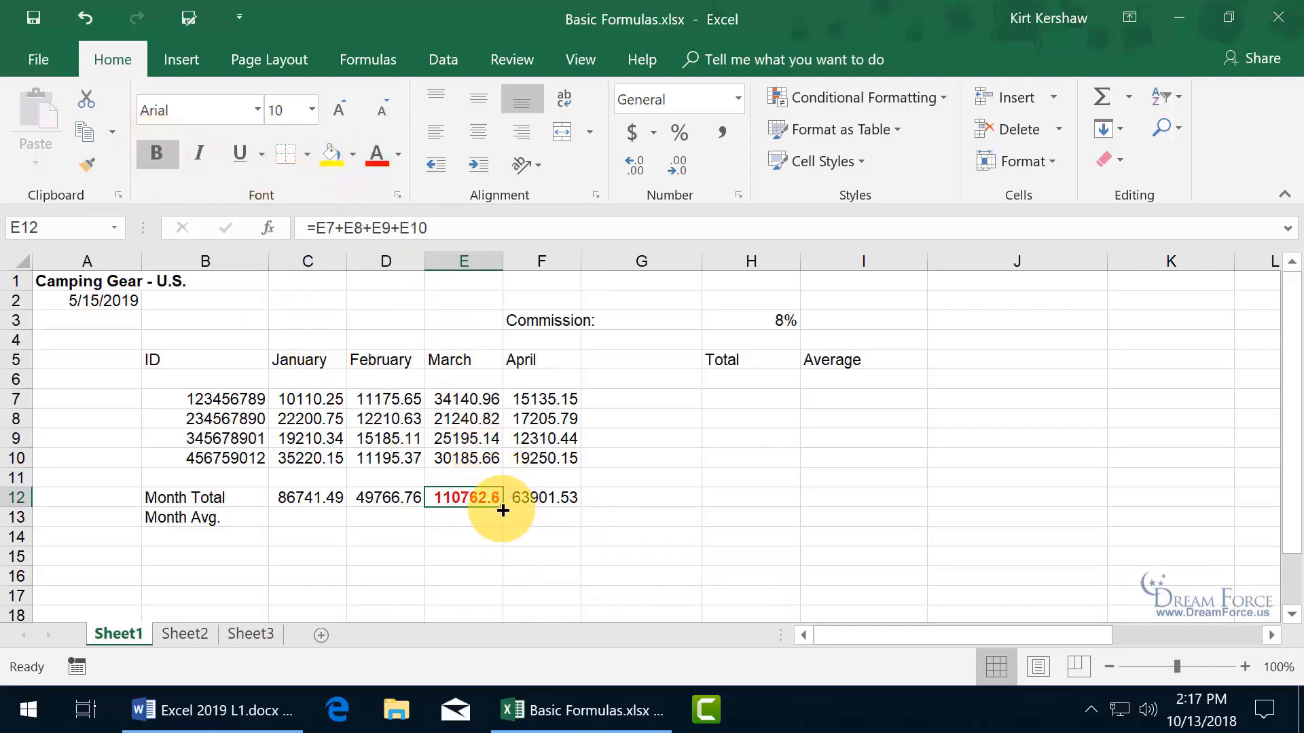
Fill March's Month Total from E12 across to F12 without carrying over the formatting
drag(502, 510, 569, 510)
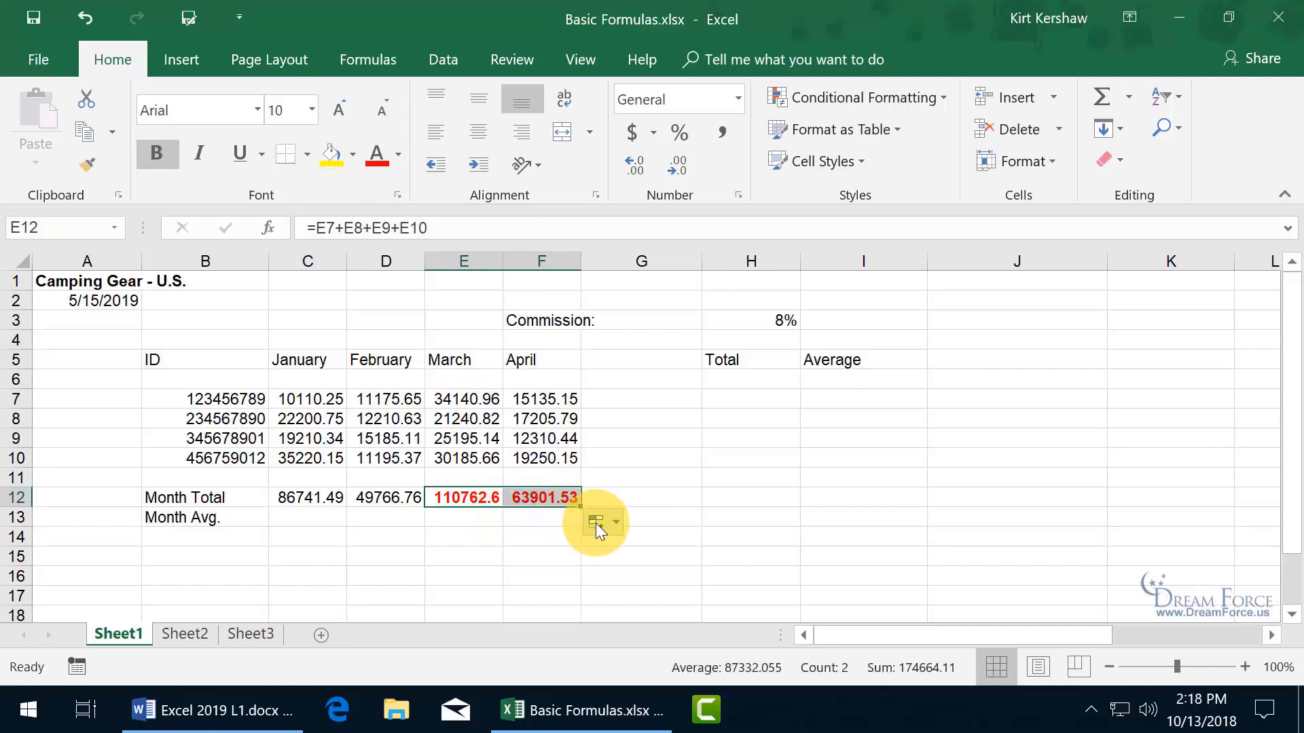
click(601, 524)
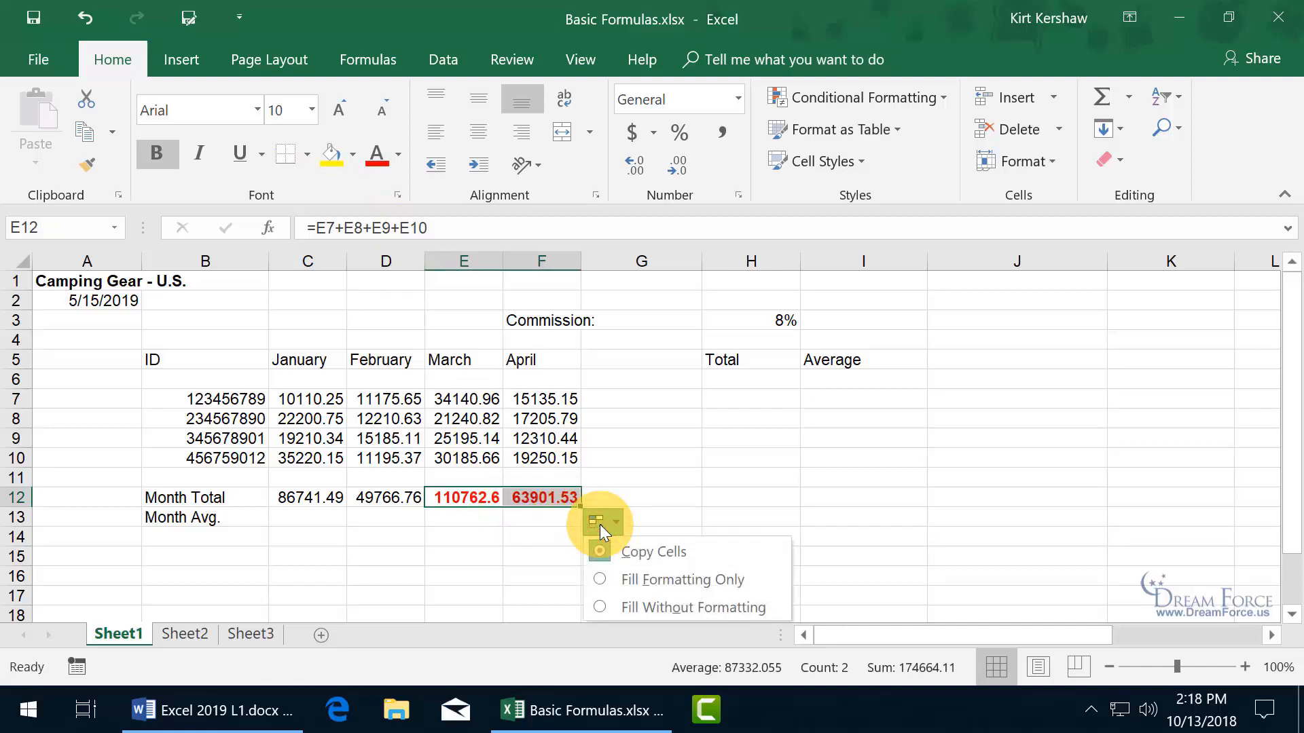
click(599, 607)
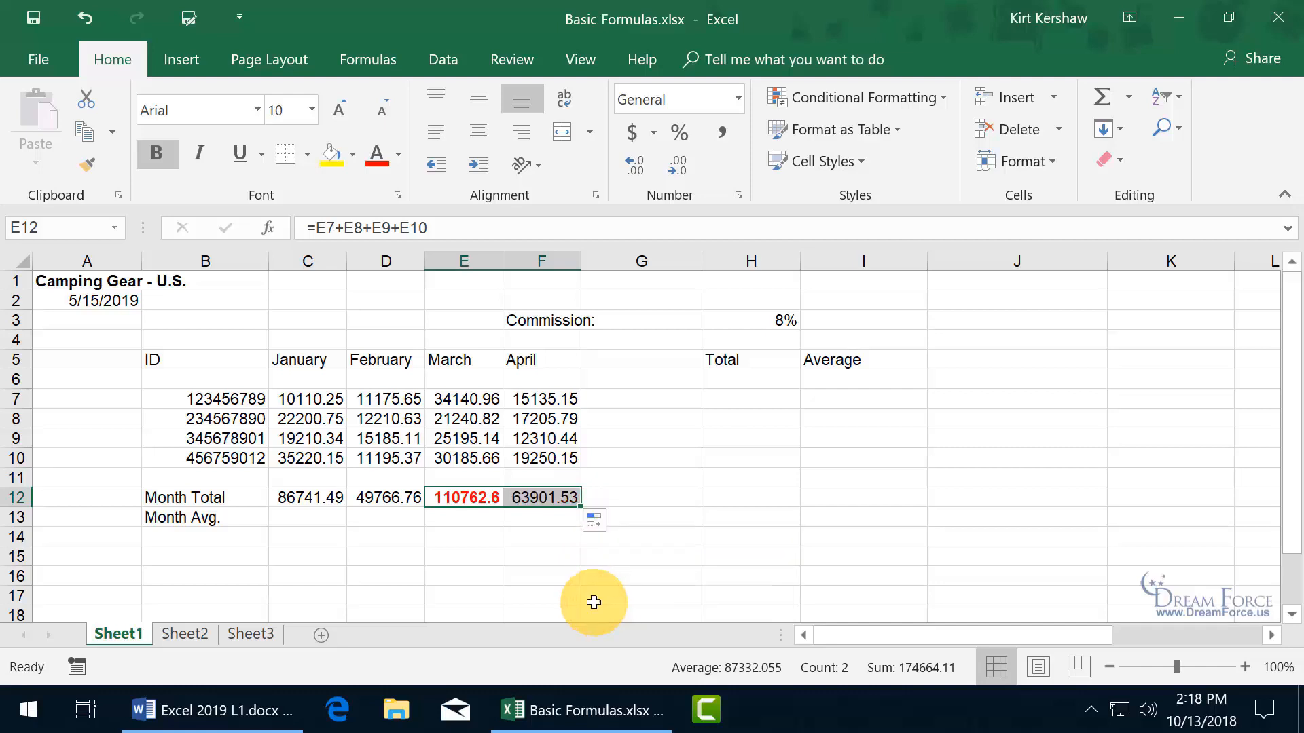
click(466, 520)
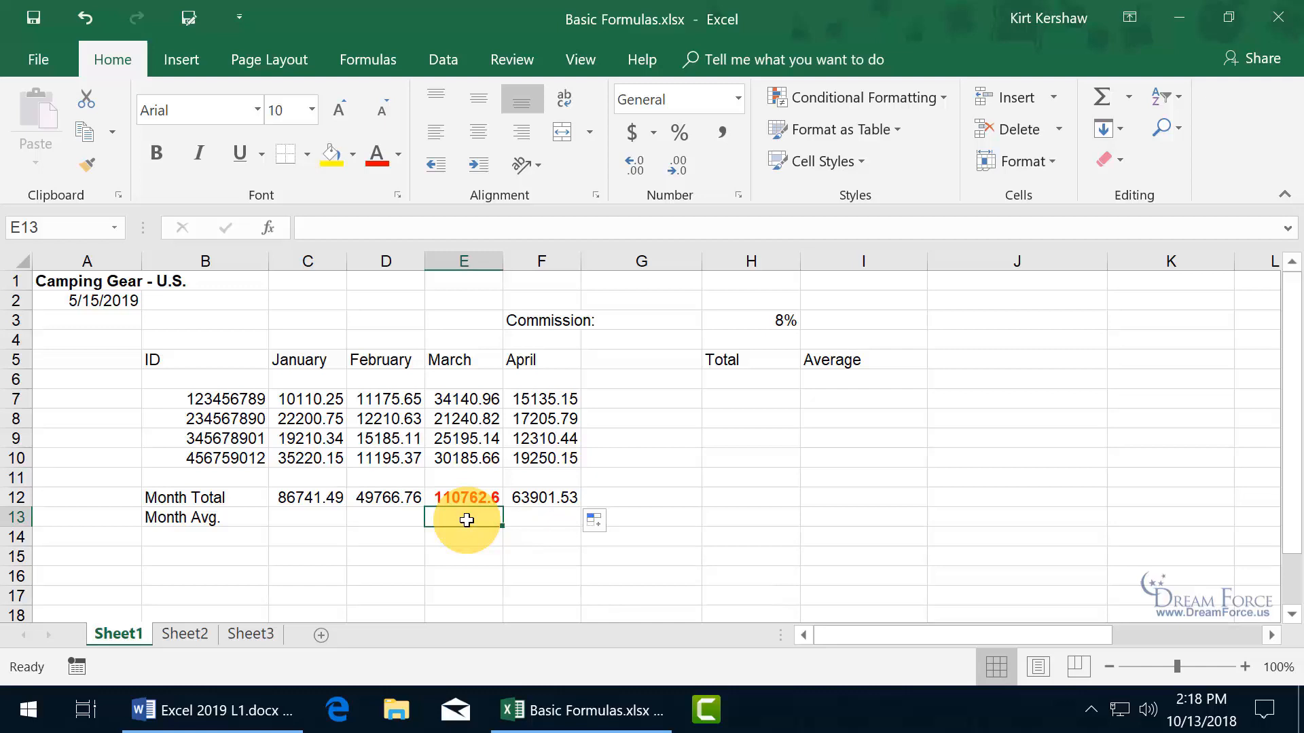
Undo the fill into F12 and the bold and red font formatting on March's Month Total in E12
click(82, 16)
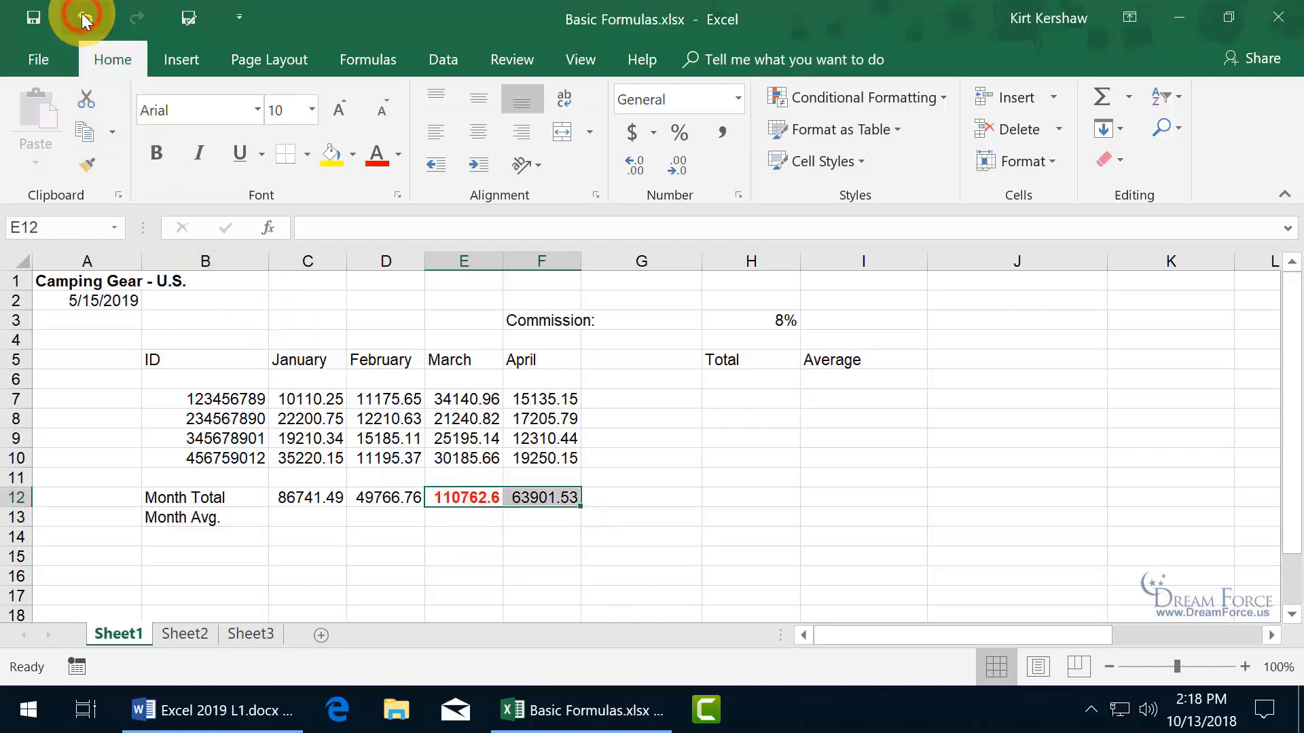
click(83, 16)
click(82, 16)
click(82, 17)
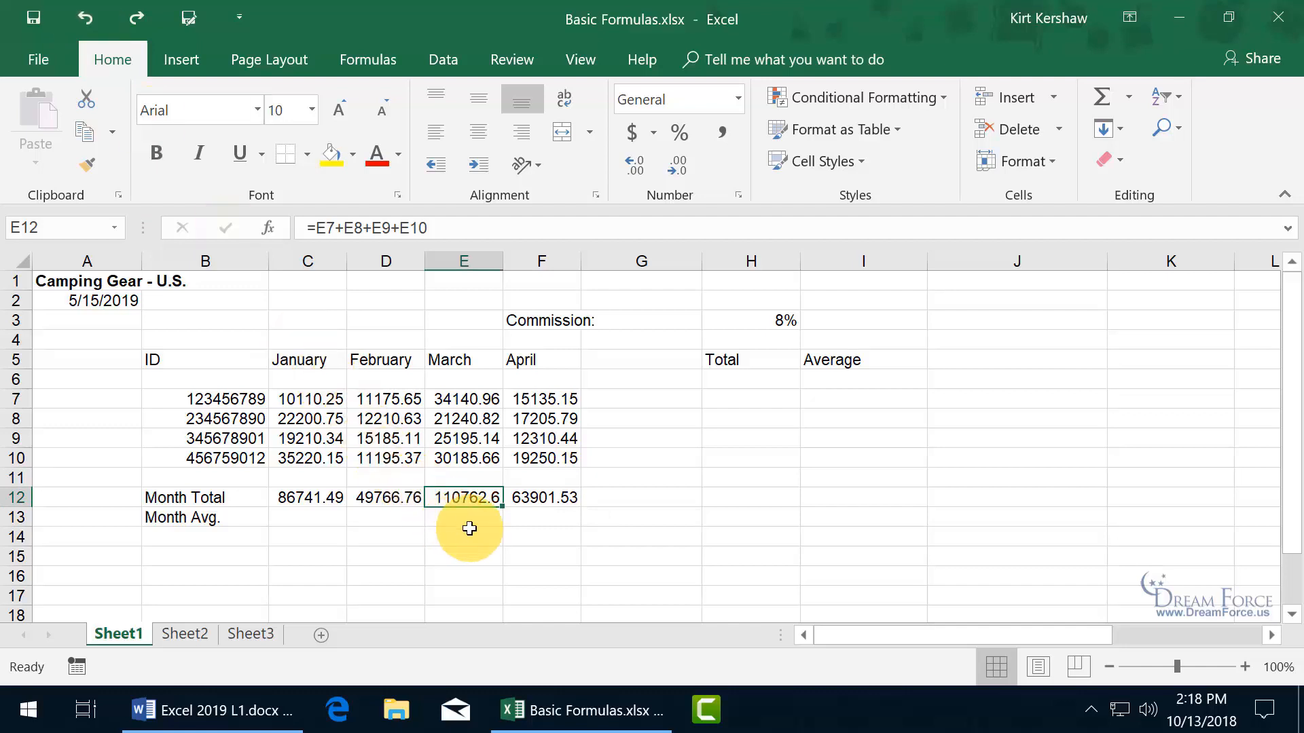
Enter January's Month Avg. formula =C12/4 in cell C13
click(315, 518)
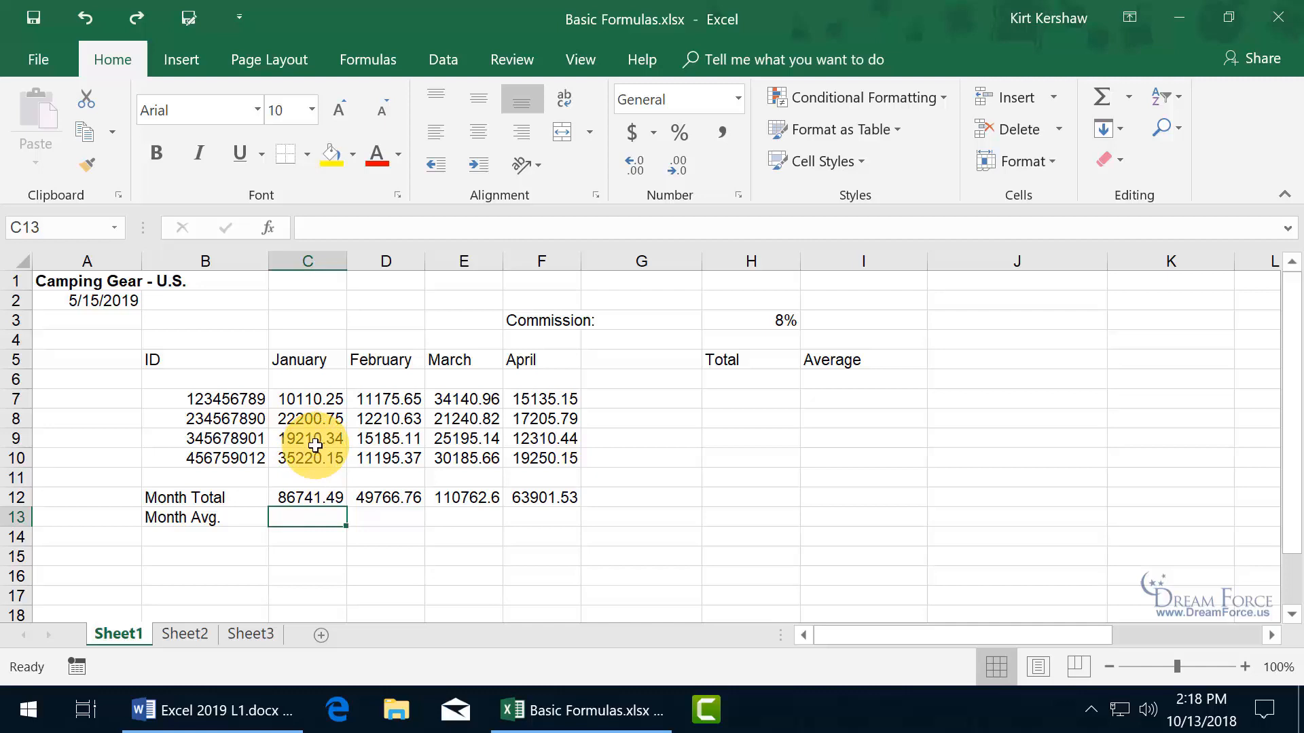
text(=)
click(305, 497)
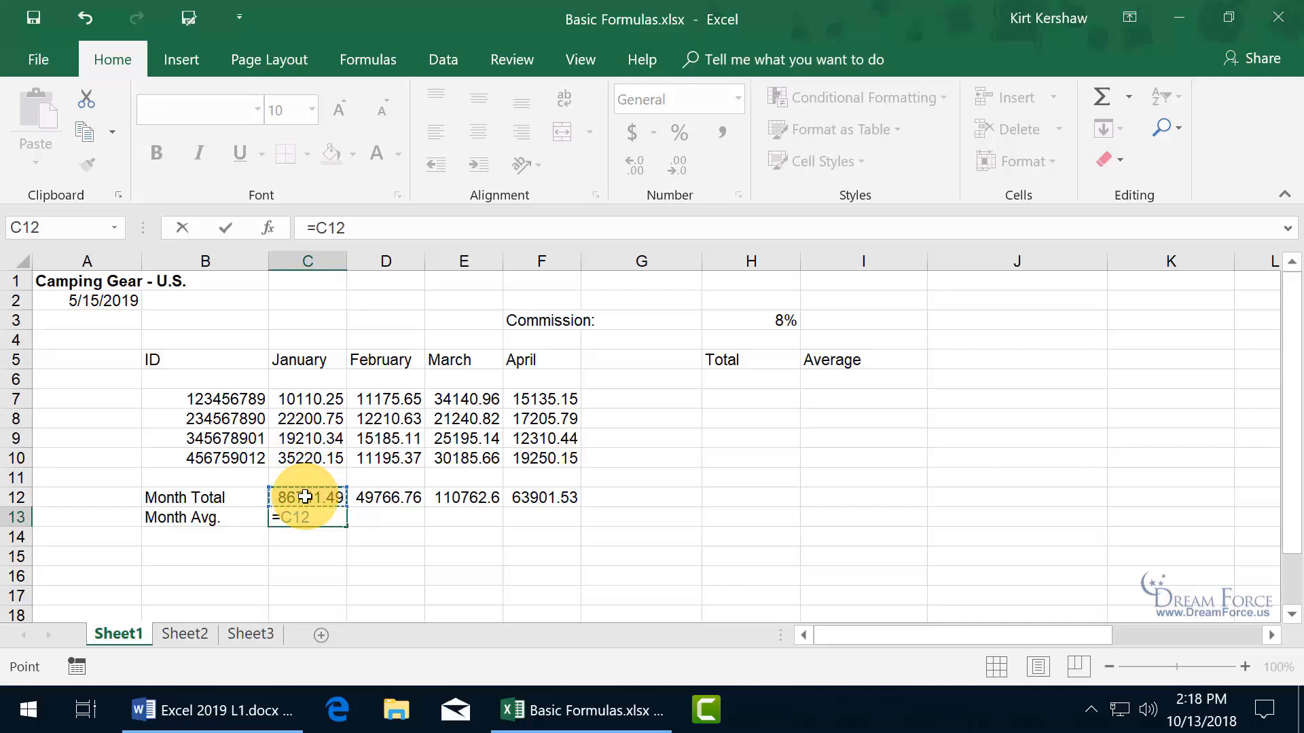
text(/4)
key(Return)
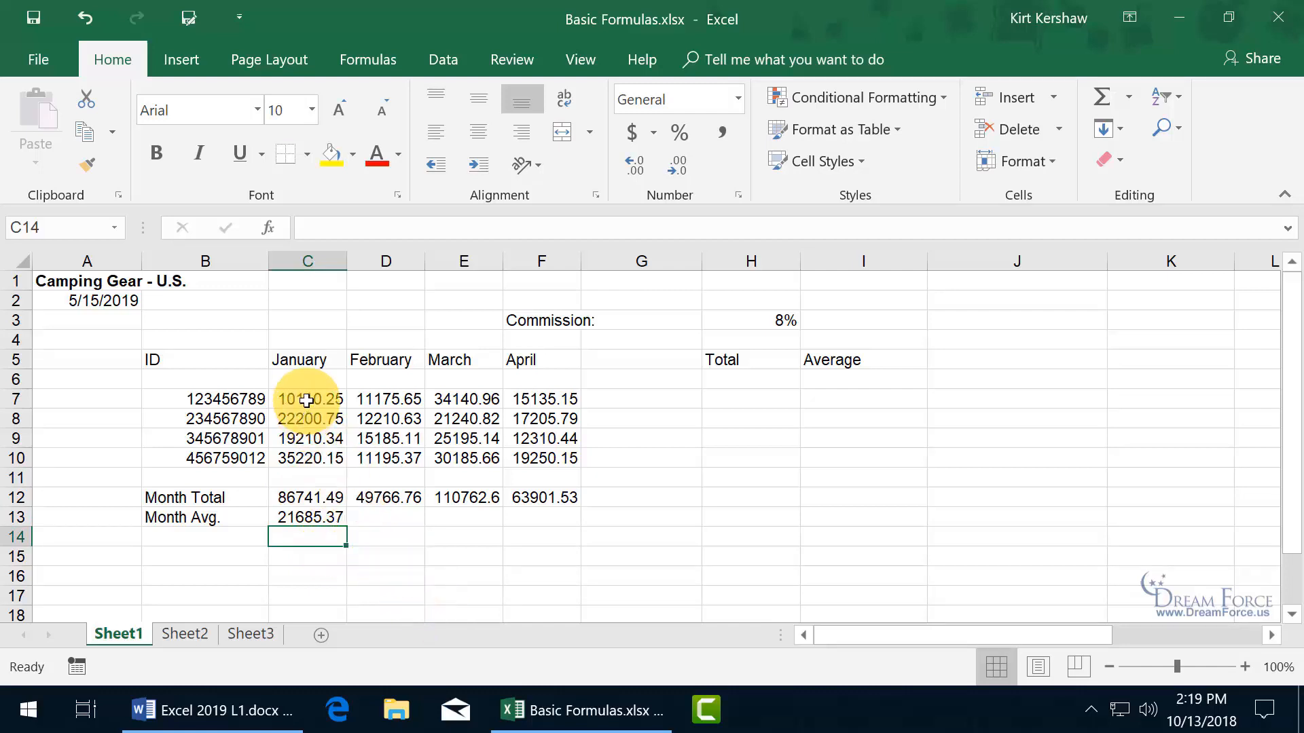
Select January's figures in C7:C10 and toggle the Average readout on the status bar off and back on
drag(307, 398, 307, 461)
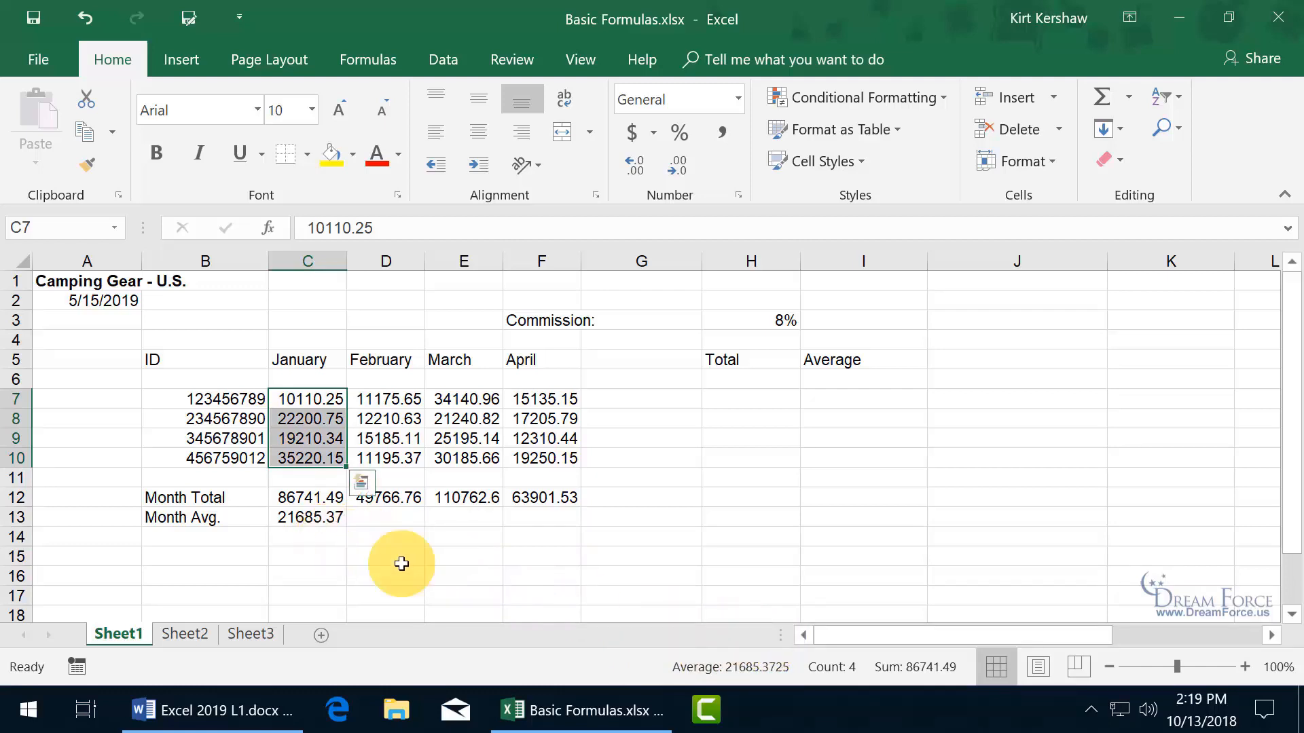
right_click(626, 665)
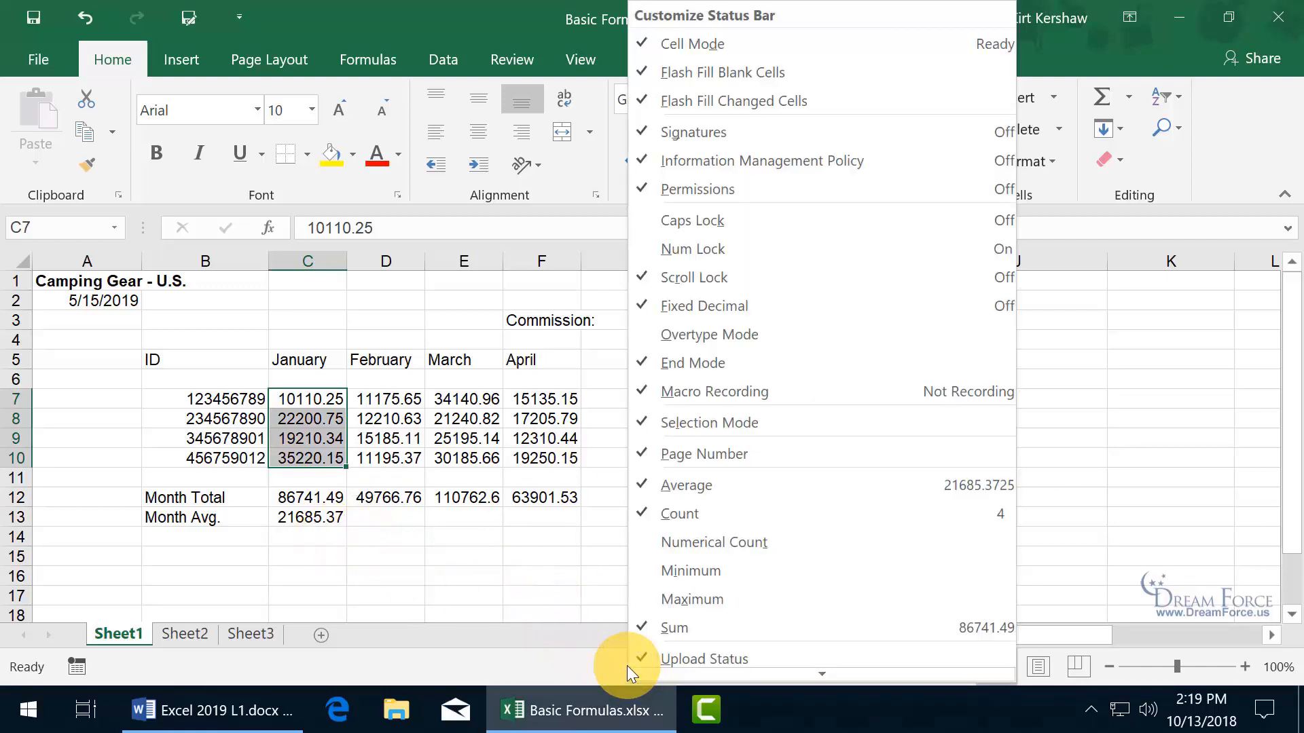
click(712, 487)
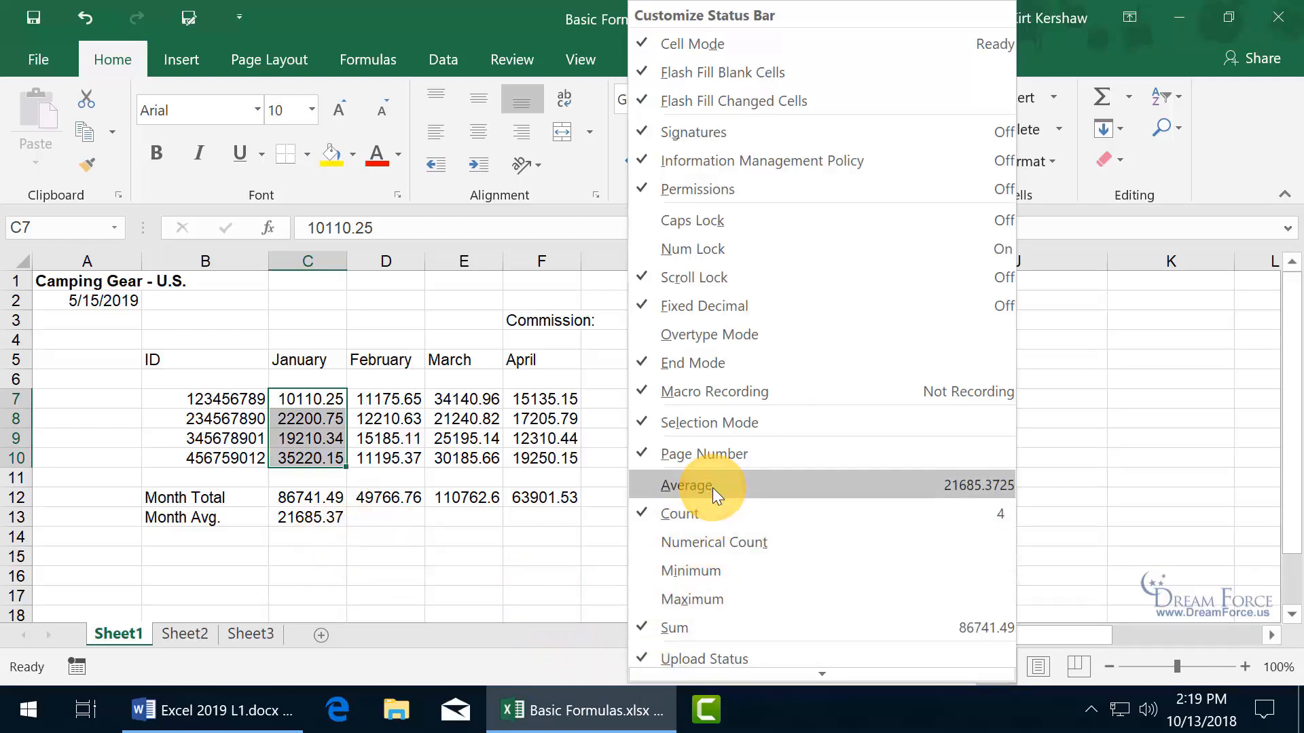
click(586, 667)
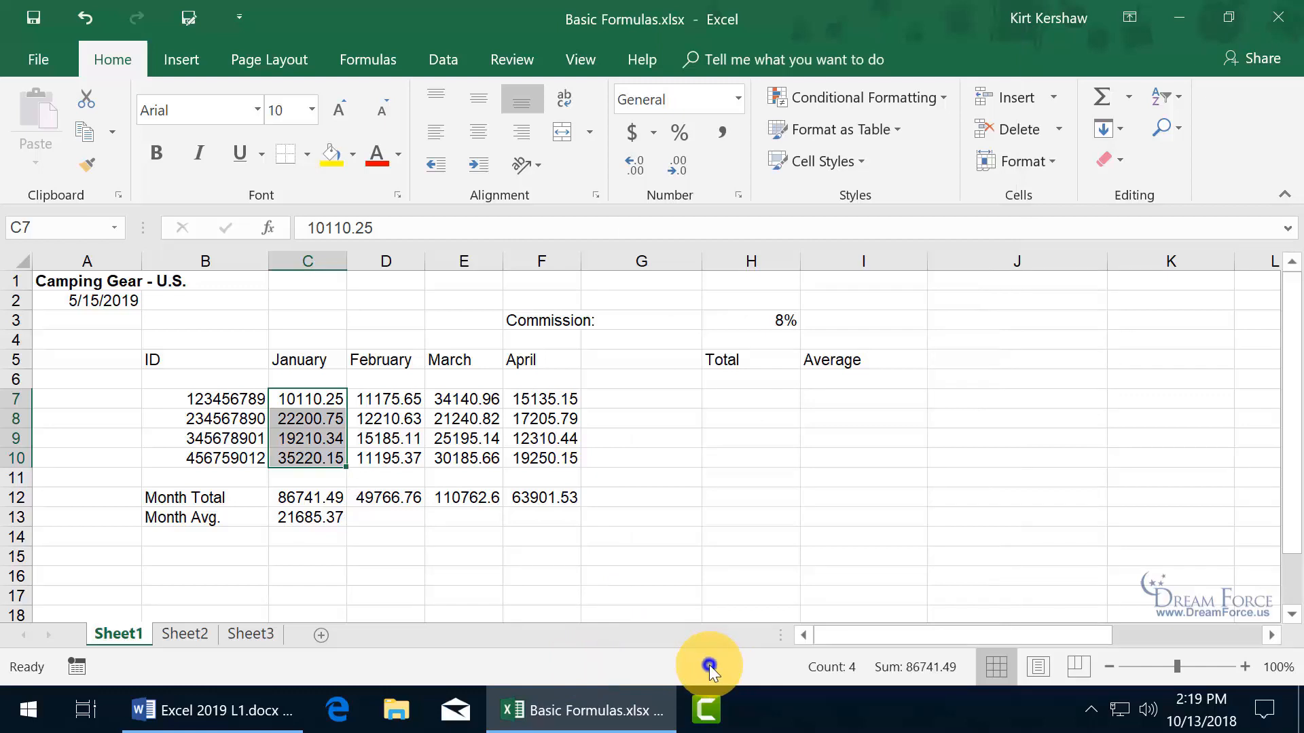
right_click(709, 668)
click(813, 482)
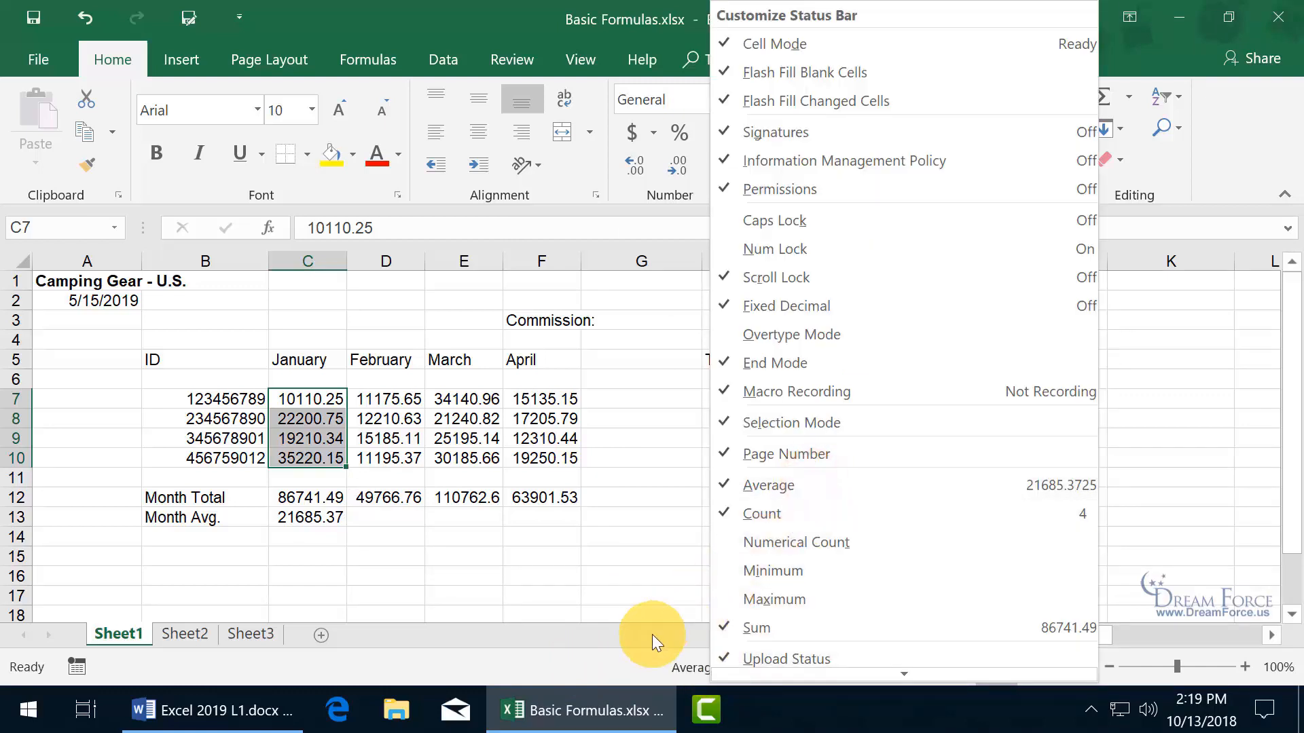
click(626, 659)
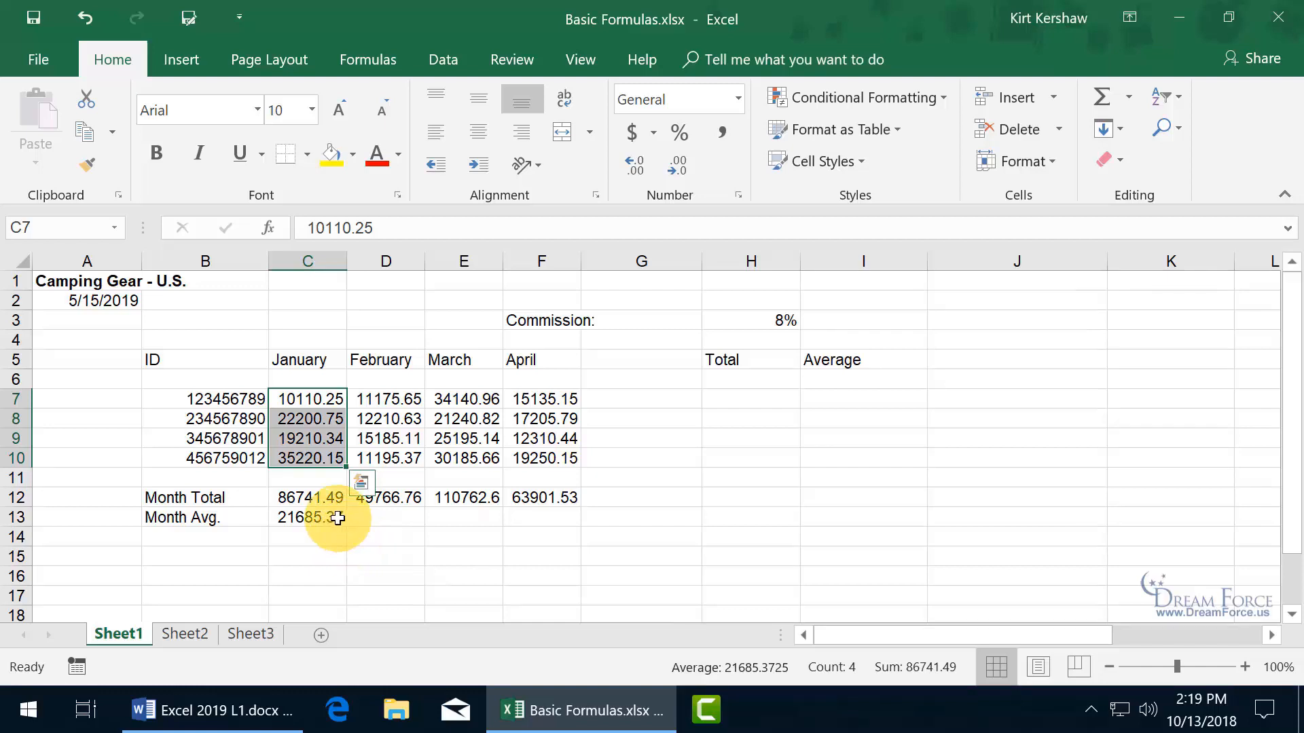
Build February's Month Avg. formula in D13 as =D7+D8+D9+D10/4, leaving the cell in editing
click(378, 517)
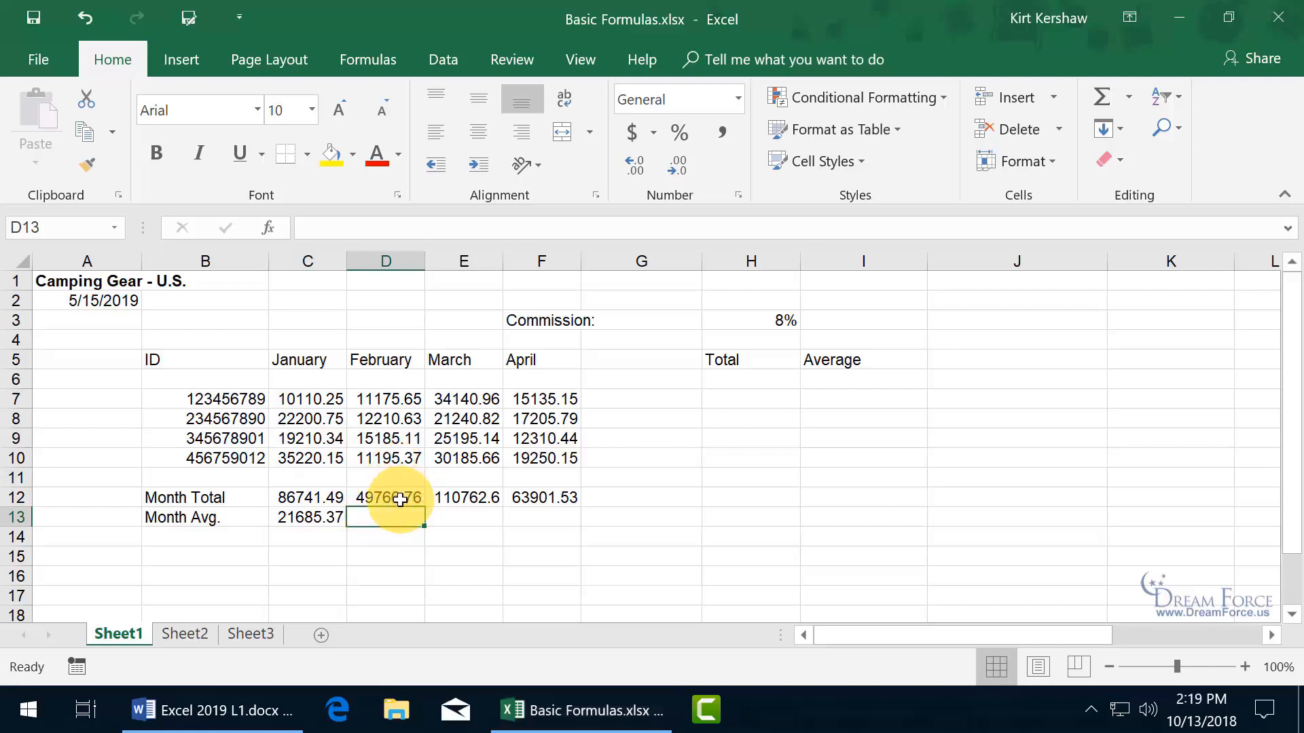
text(=)
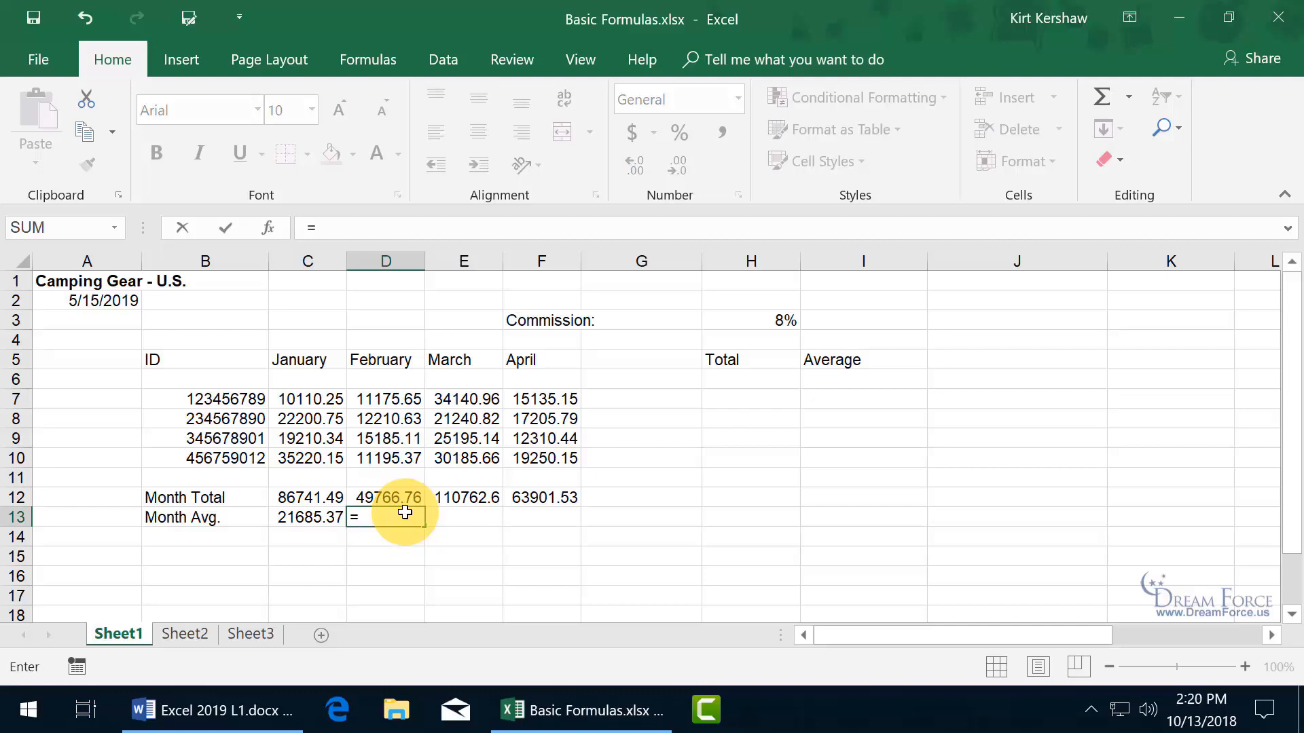
click(385, 398)
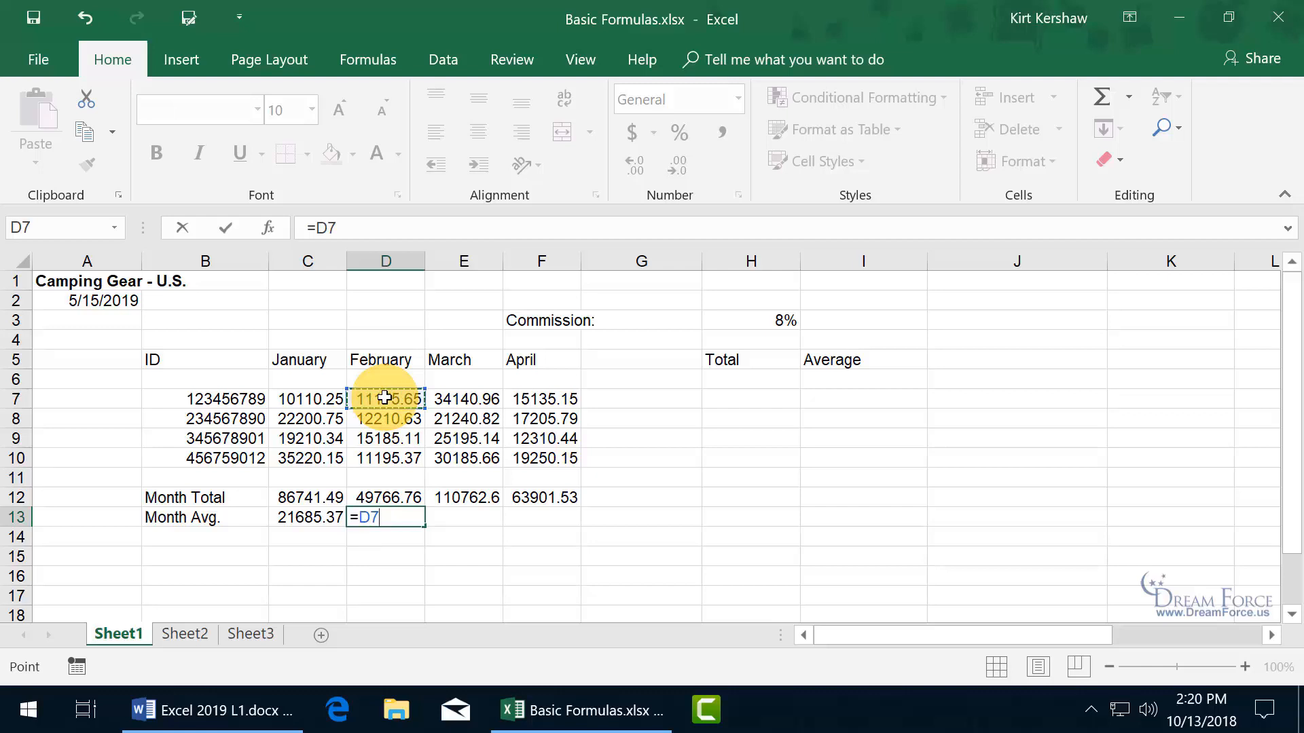
text(+)
click(380, 417)
text(+)
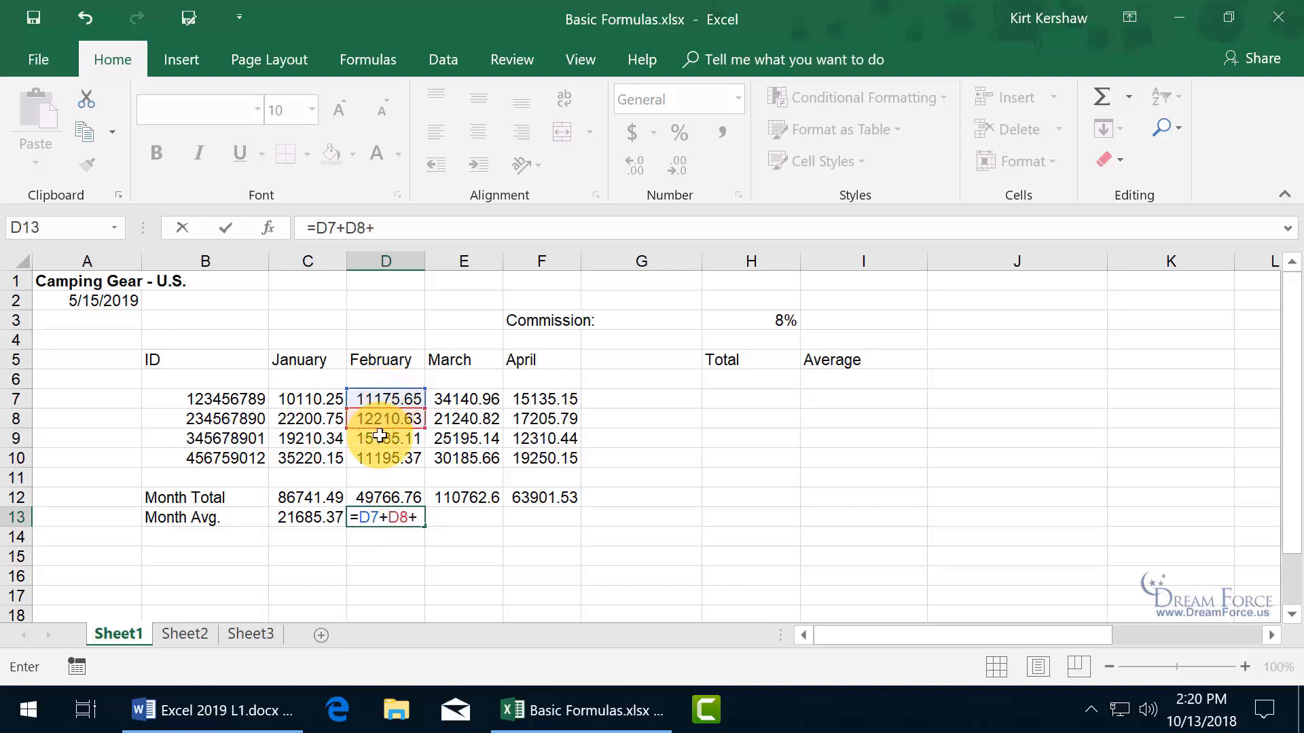
click(378, 437)
text(+)
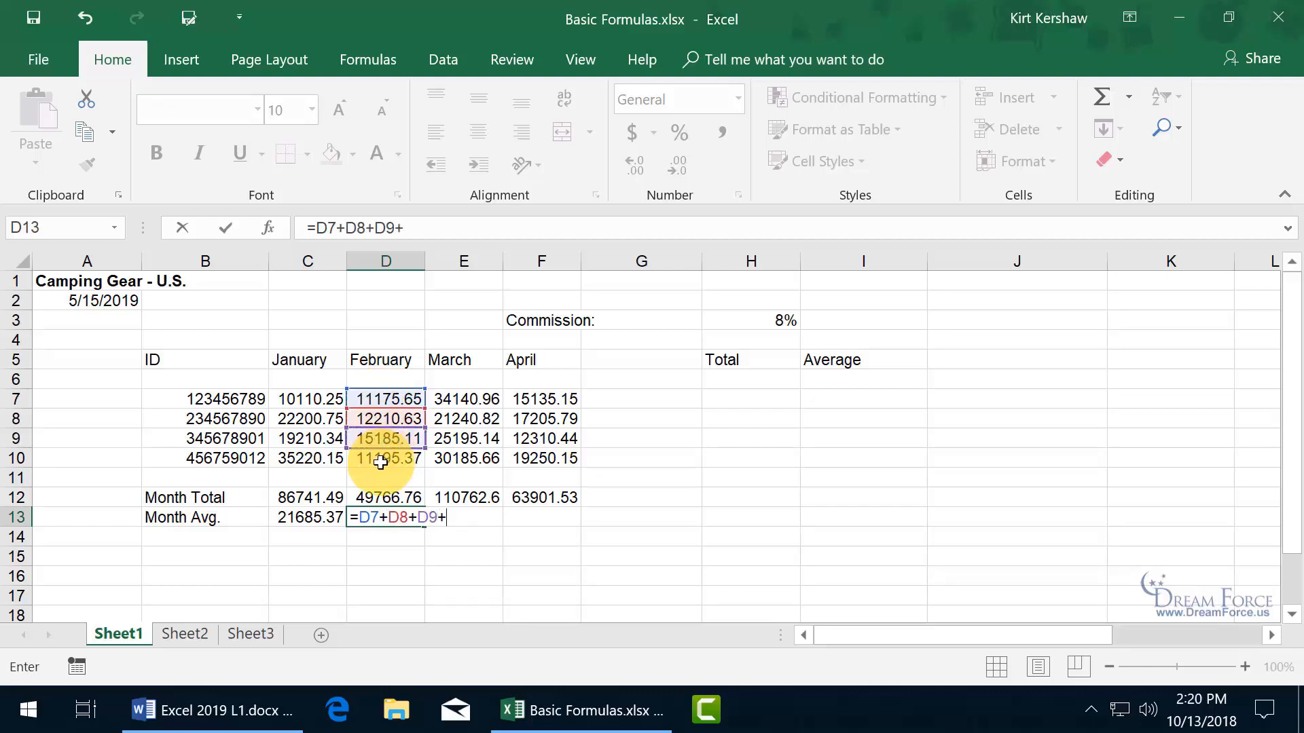
click(379, 459)
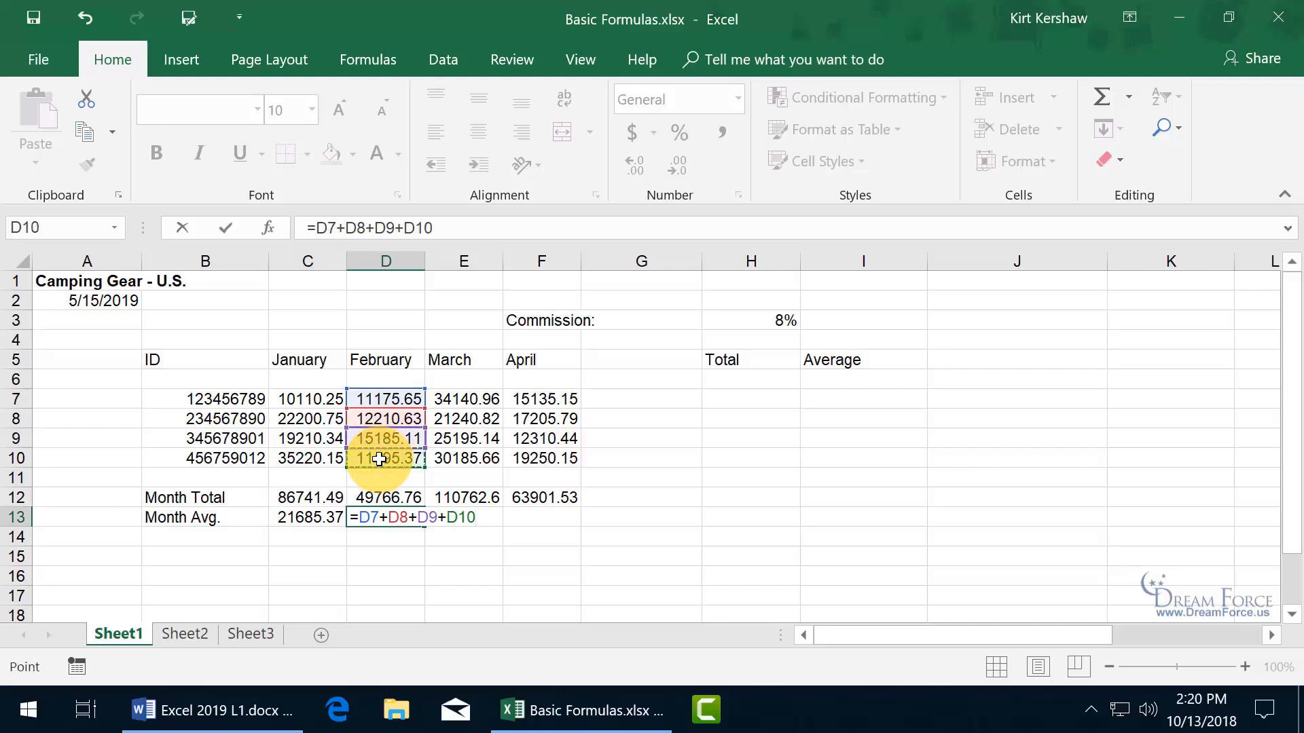
text(/4)
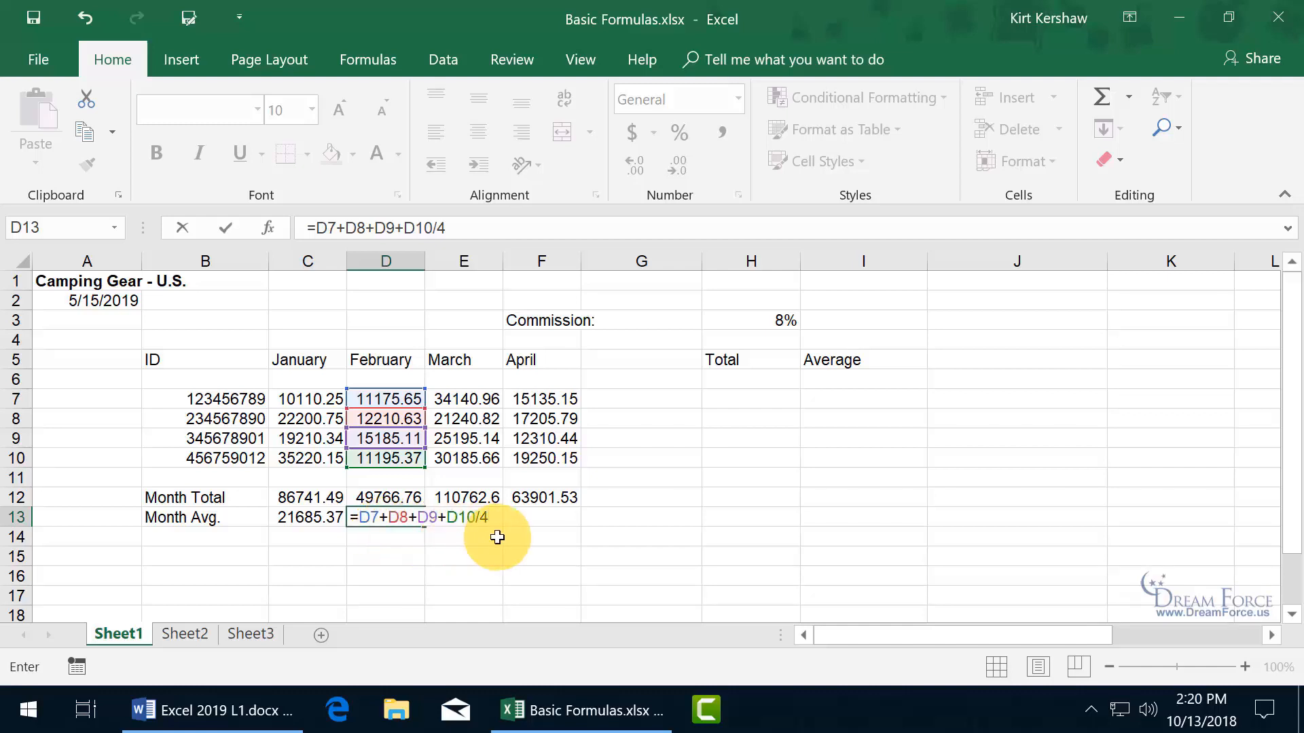
Add parentheses to make February's formula =(D7+D8+D9+D10)/4, commit it, and select D7:D10 to check the average
click(357, 518)
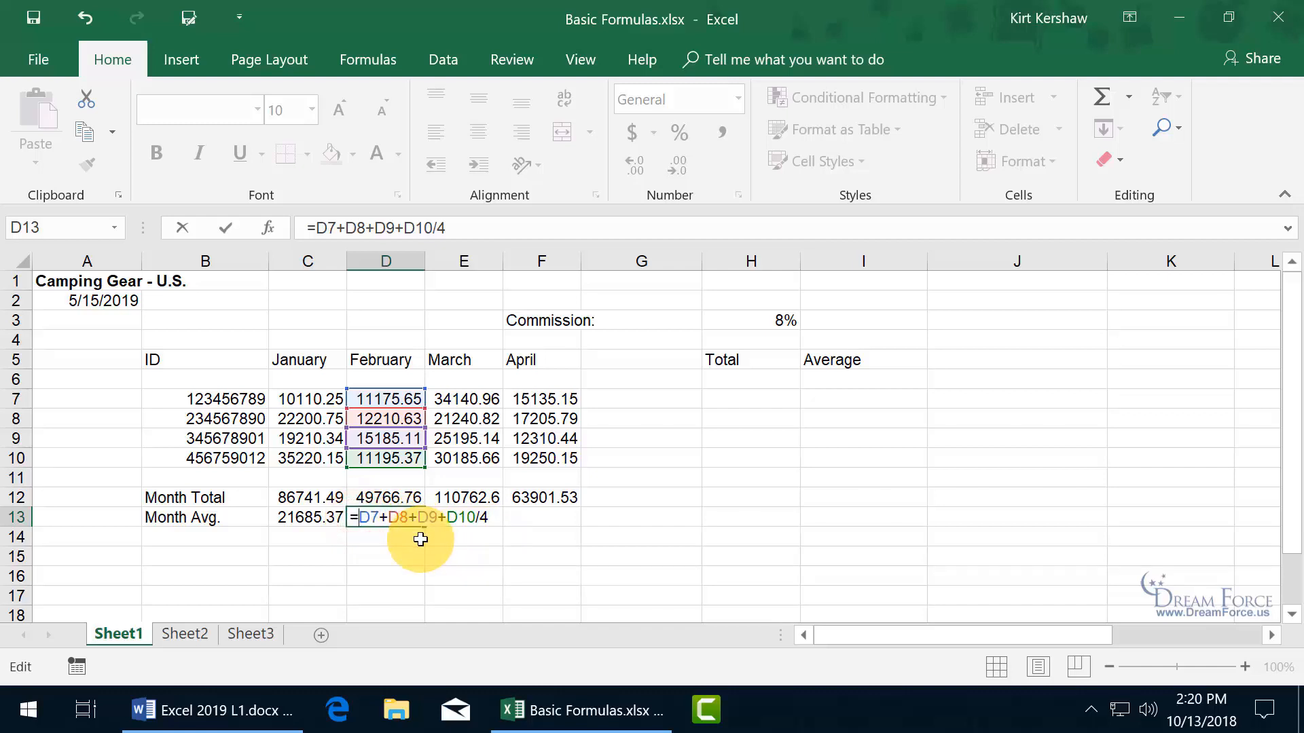
text(()
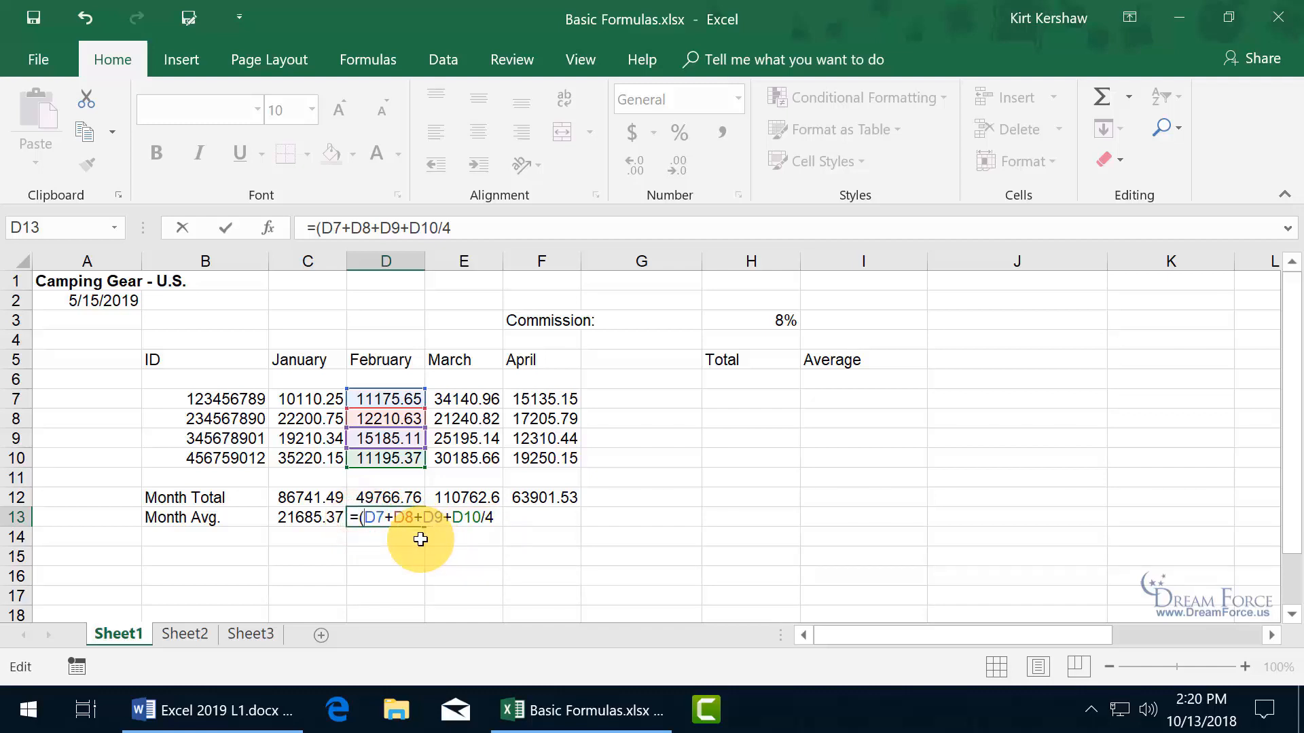
click(481, 518)
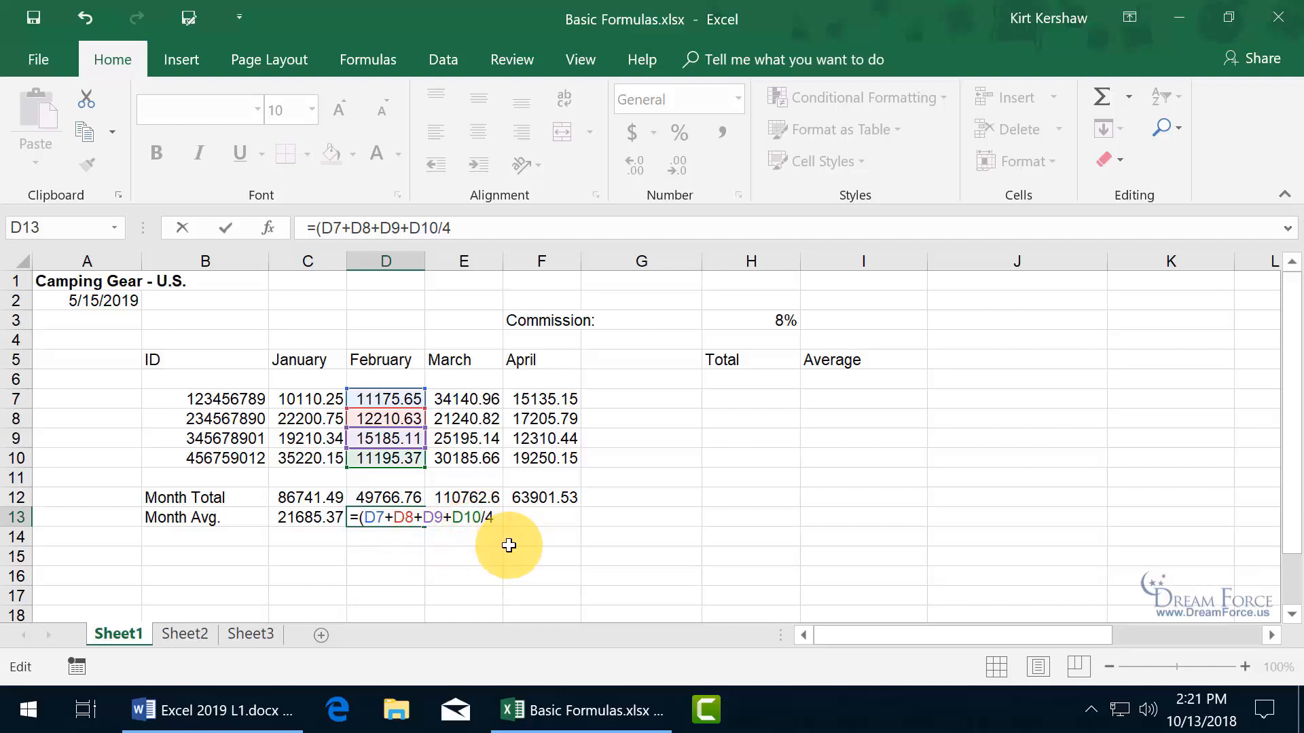
text())
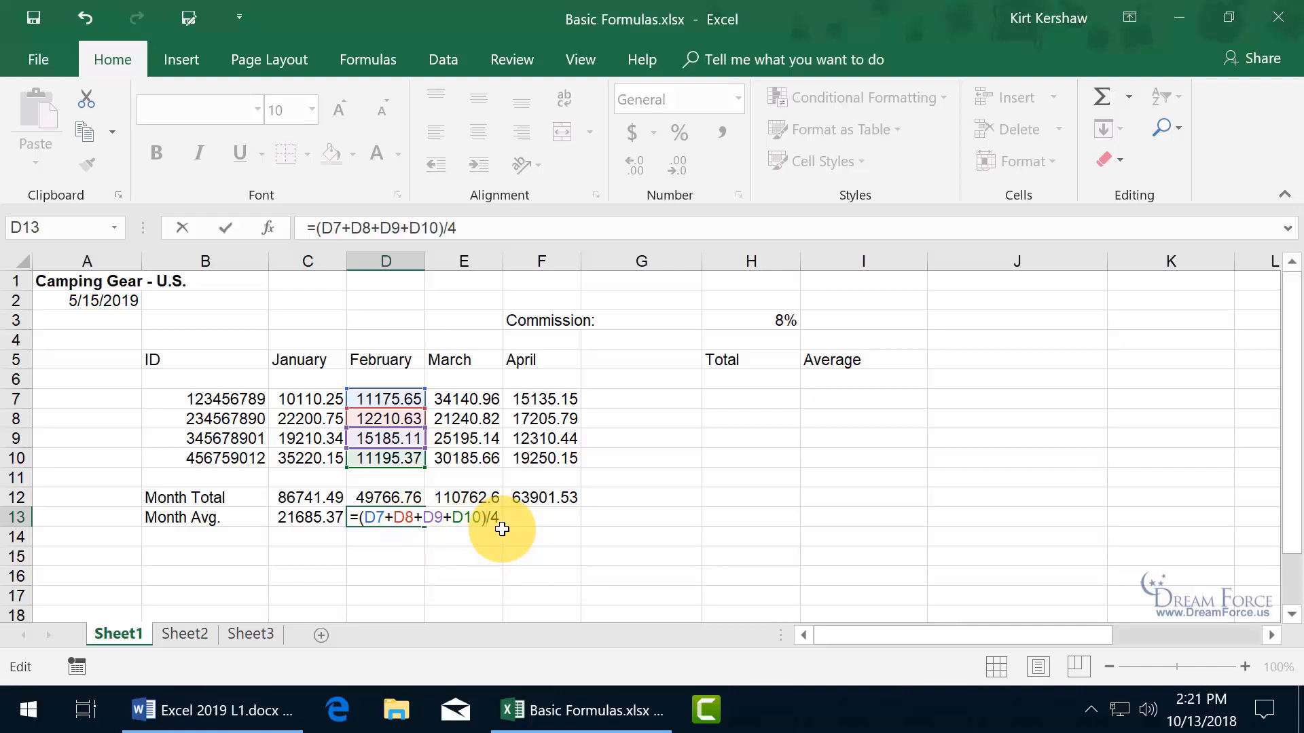
key(Return)
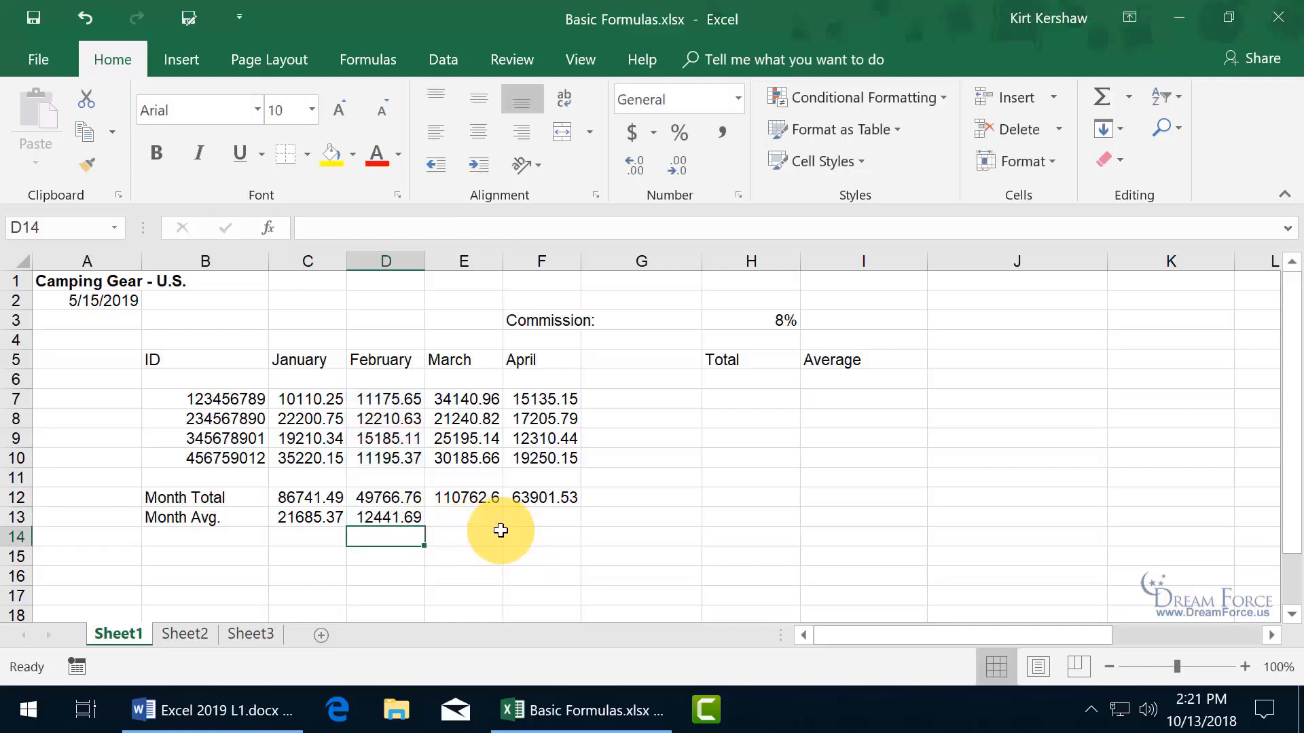
drag(385, 399, 387, 464)
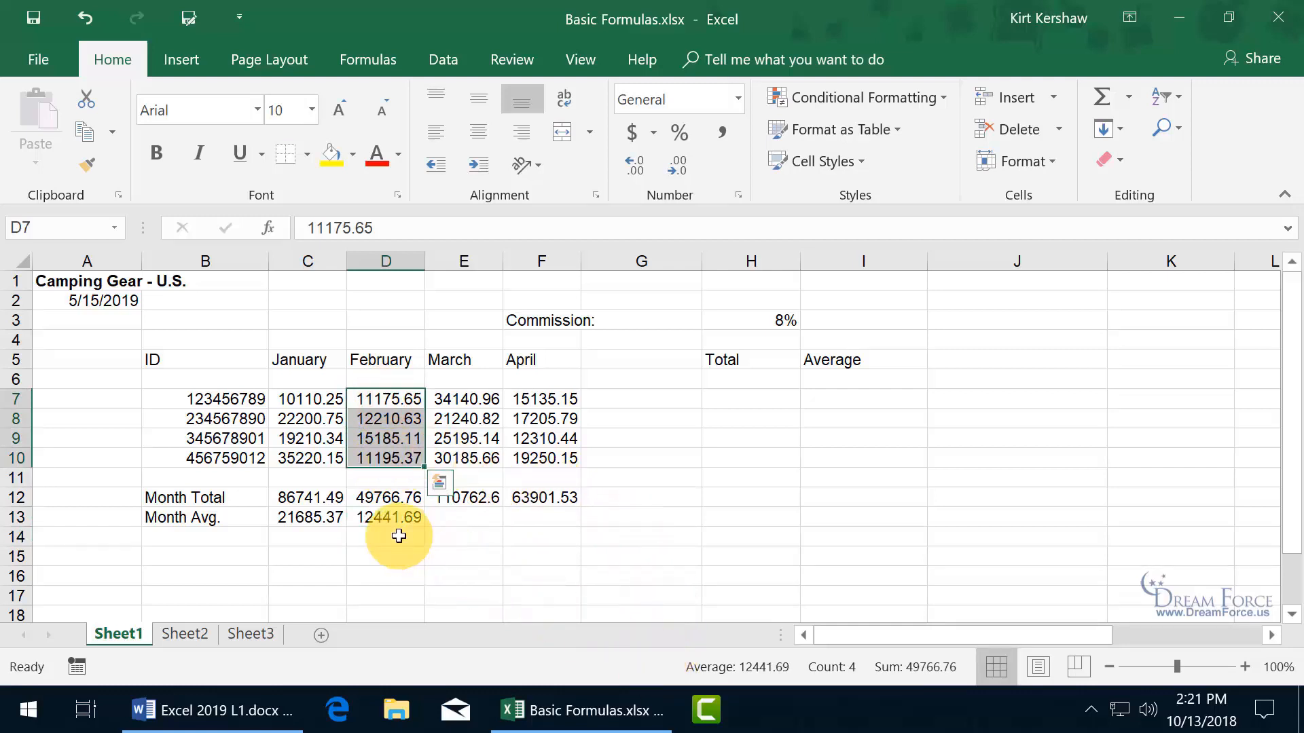
Fill February's Month Avg. formula from D13 across to F13 for March and April
click(449, 518)
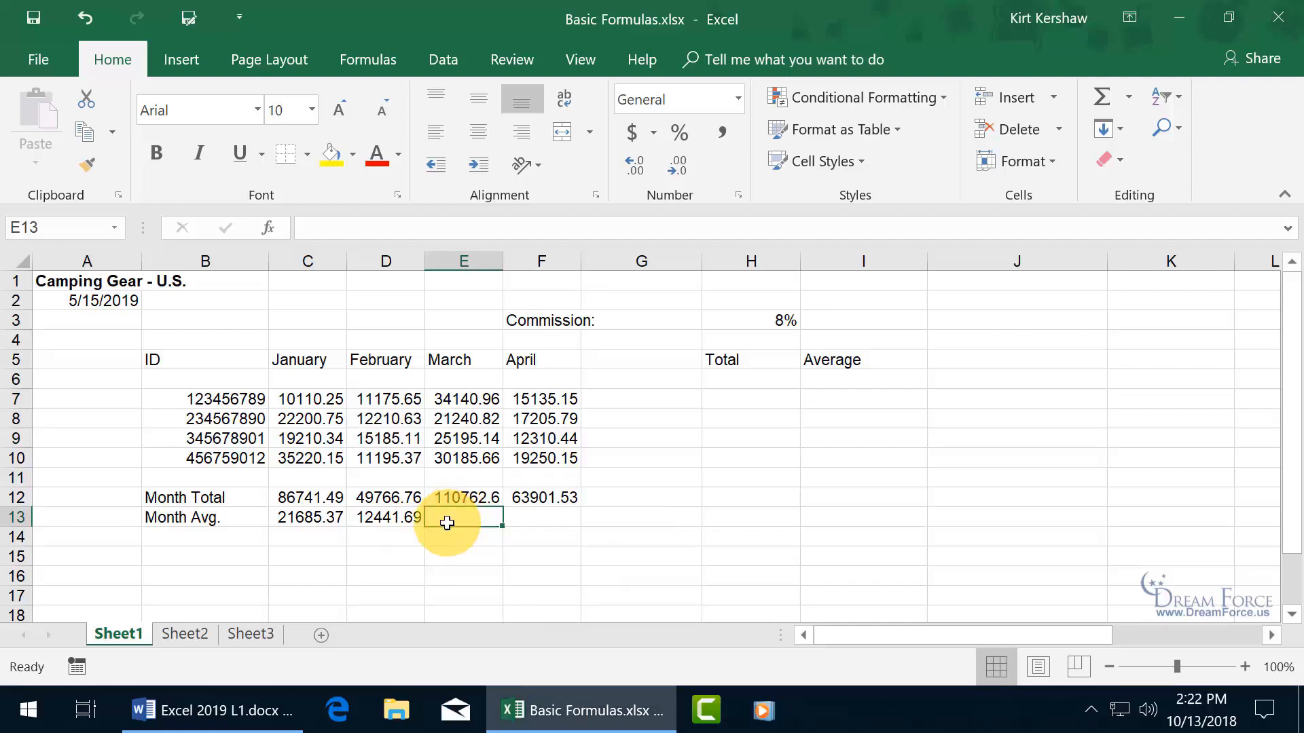
click(384, 517)
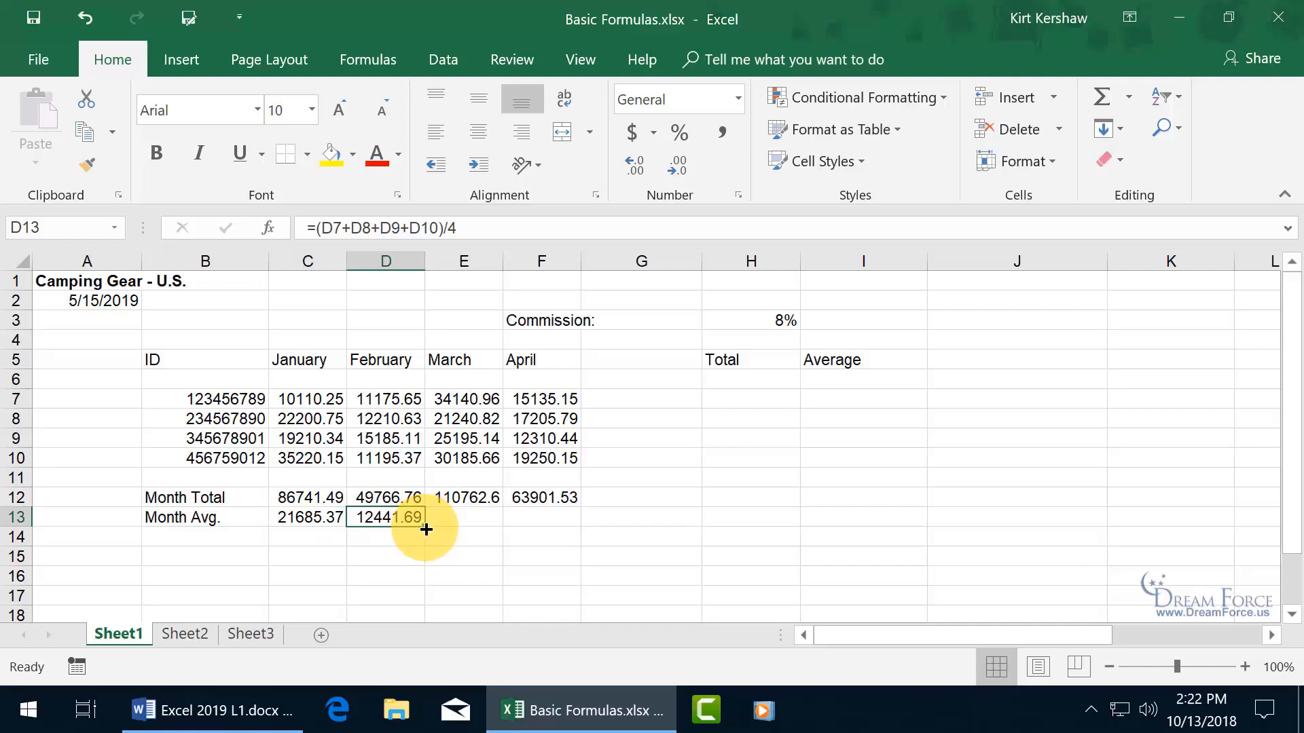
drag(426, 529, 560, 524)
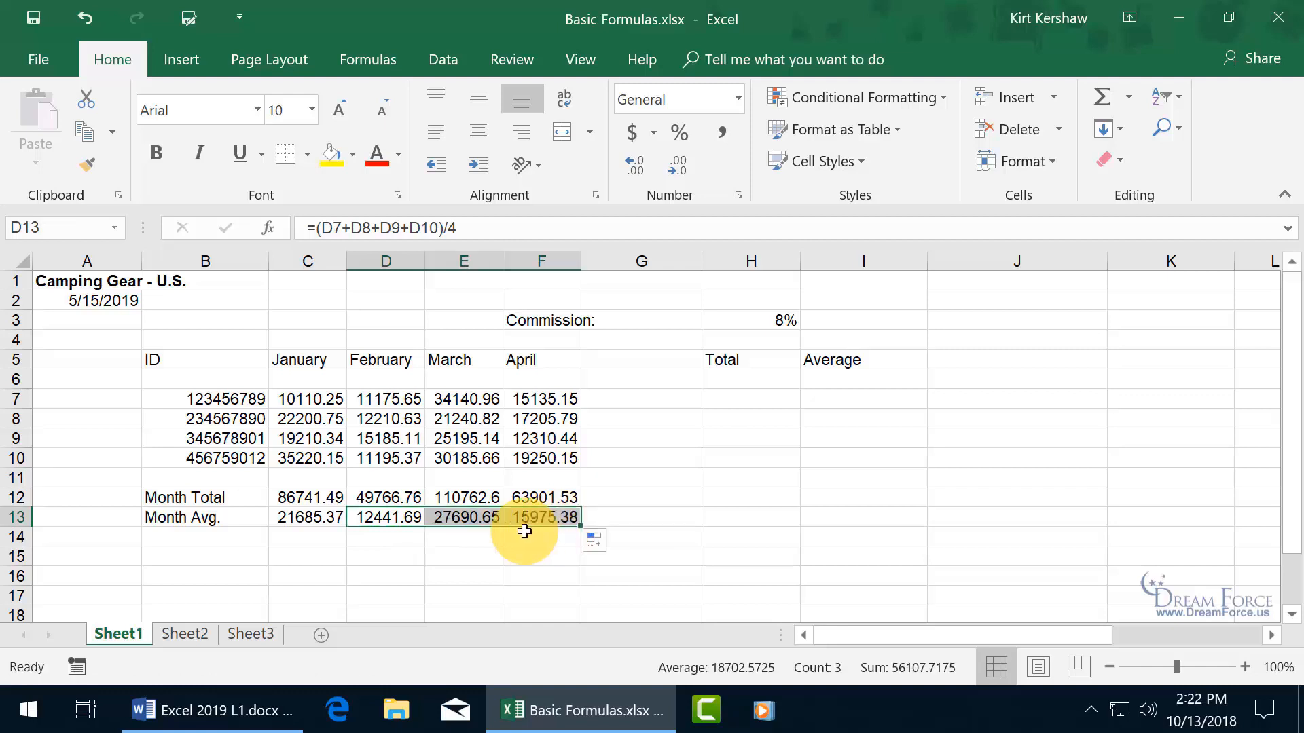
Check the Month Avg. formulas in E13 and F13 against the averages of the March and April figures in rows 7 to 10
click(463, 520)
click(524, 517)
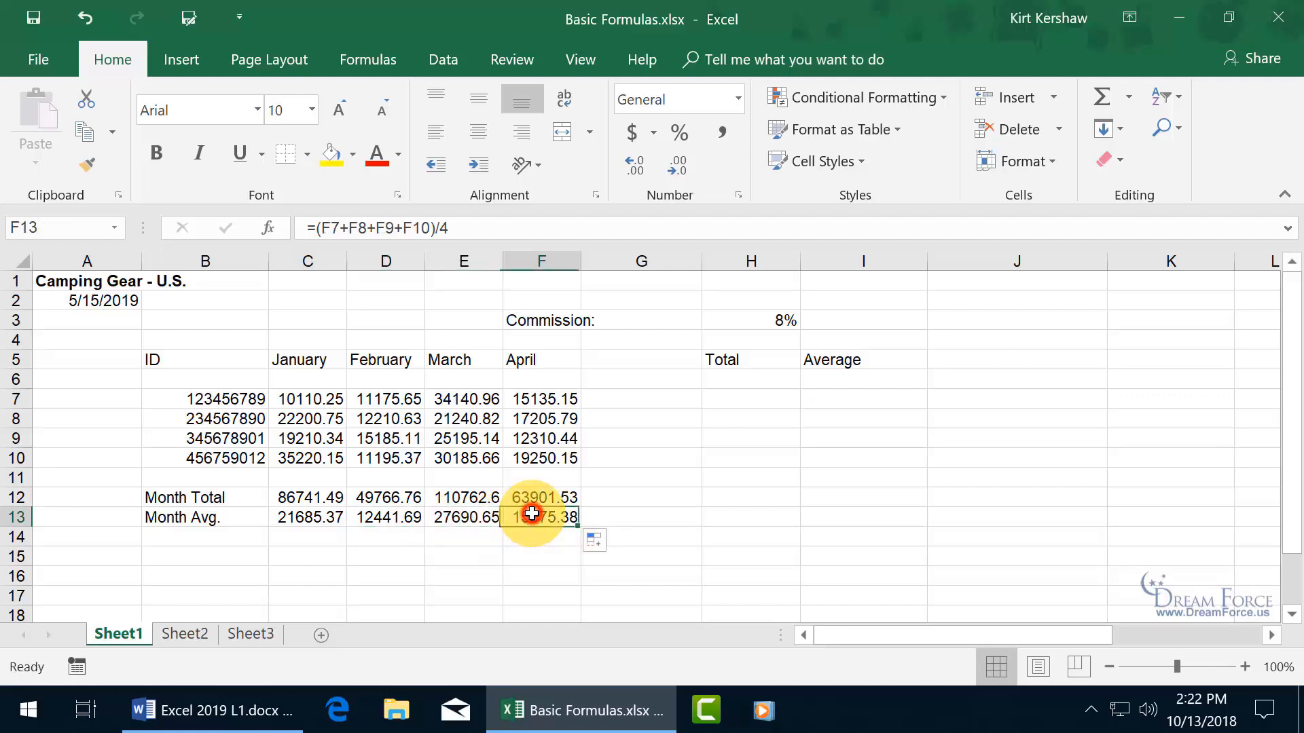
drag(468, 399, 474, 459)
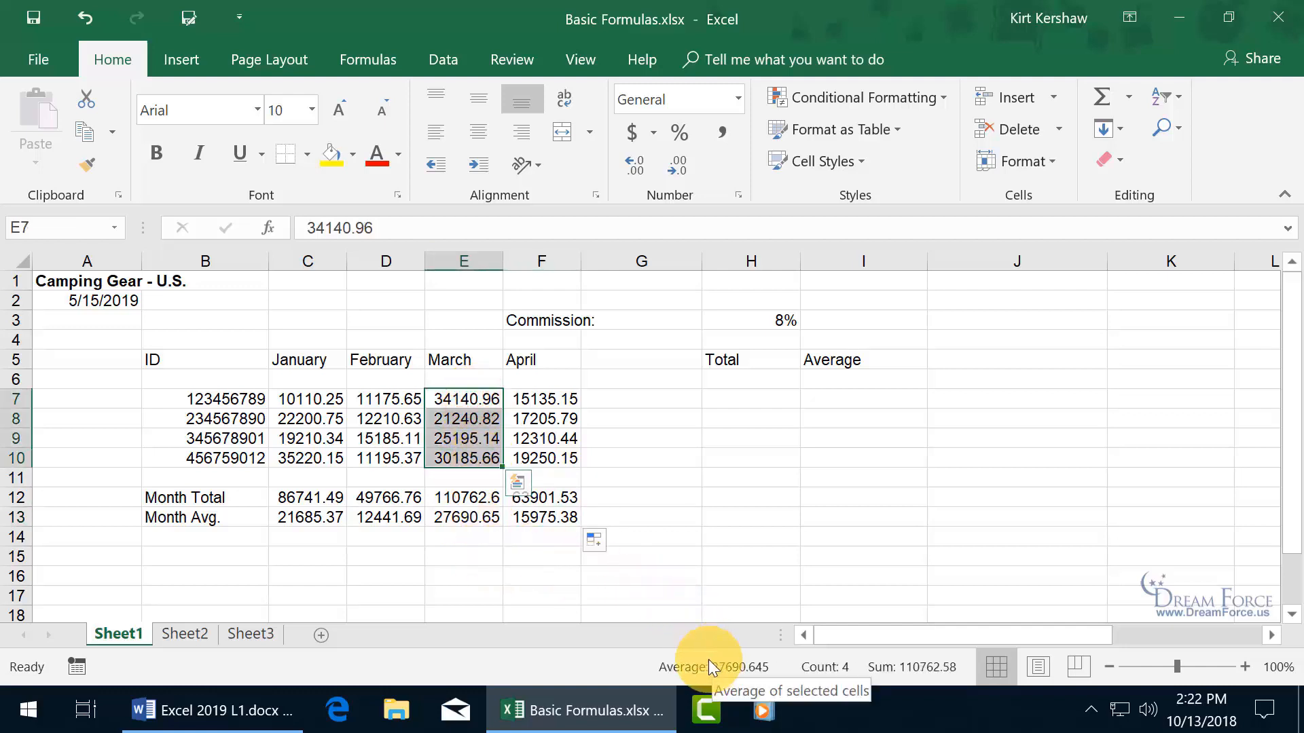
drag(552, 402, 554, 459)
click(541, 519)
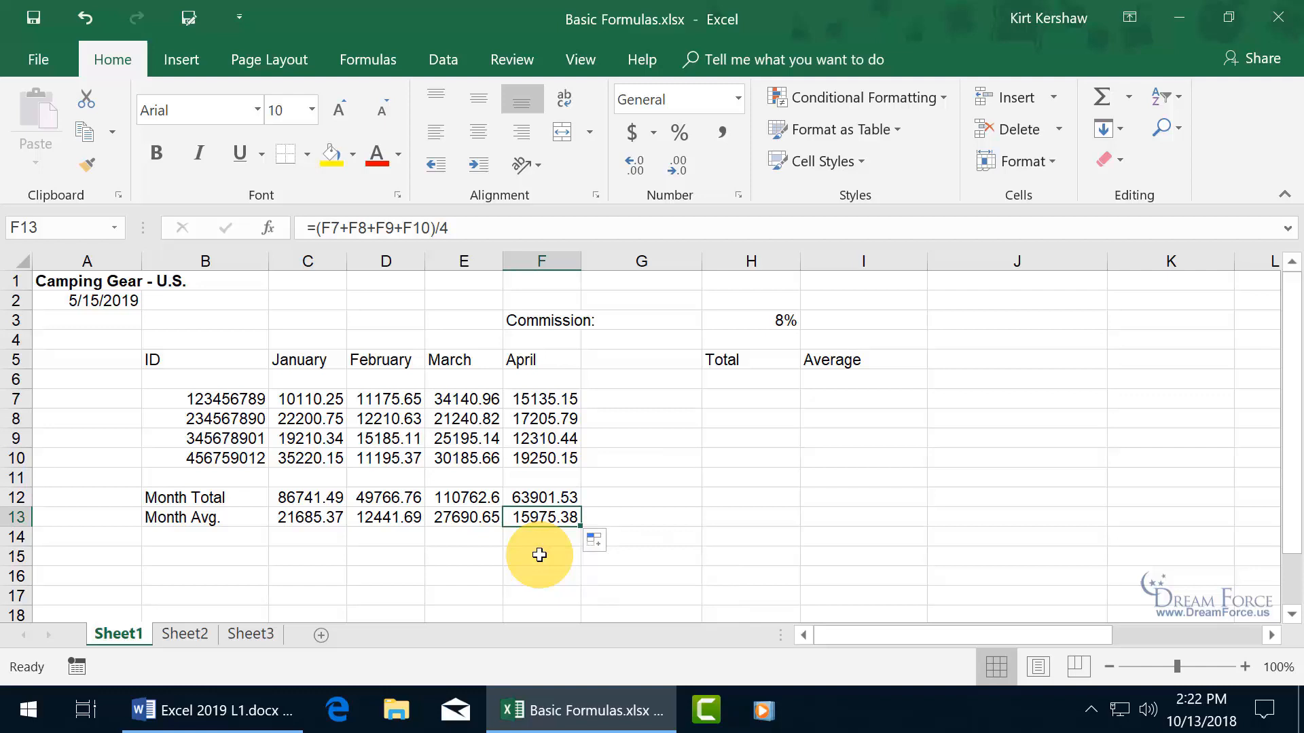
click(751, 554)
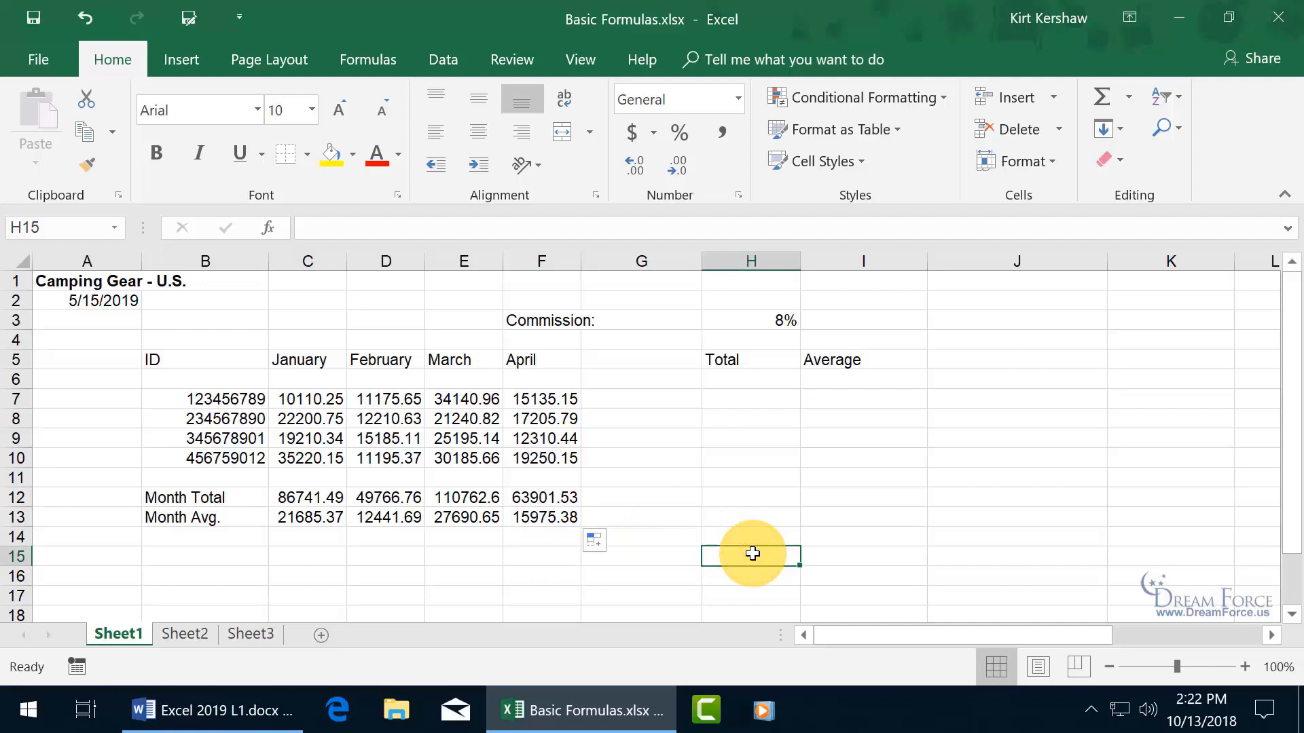
Enter the subtraction formula =200-1 in H15
text(=)
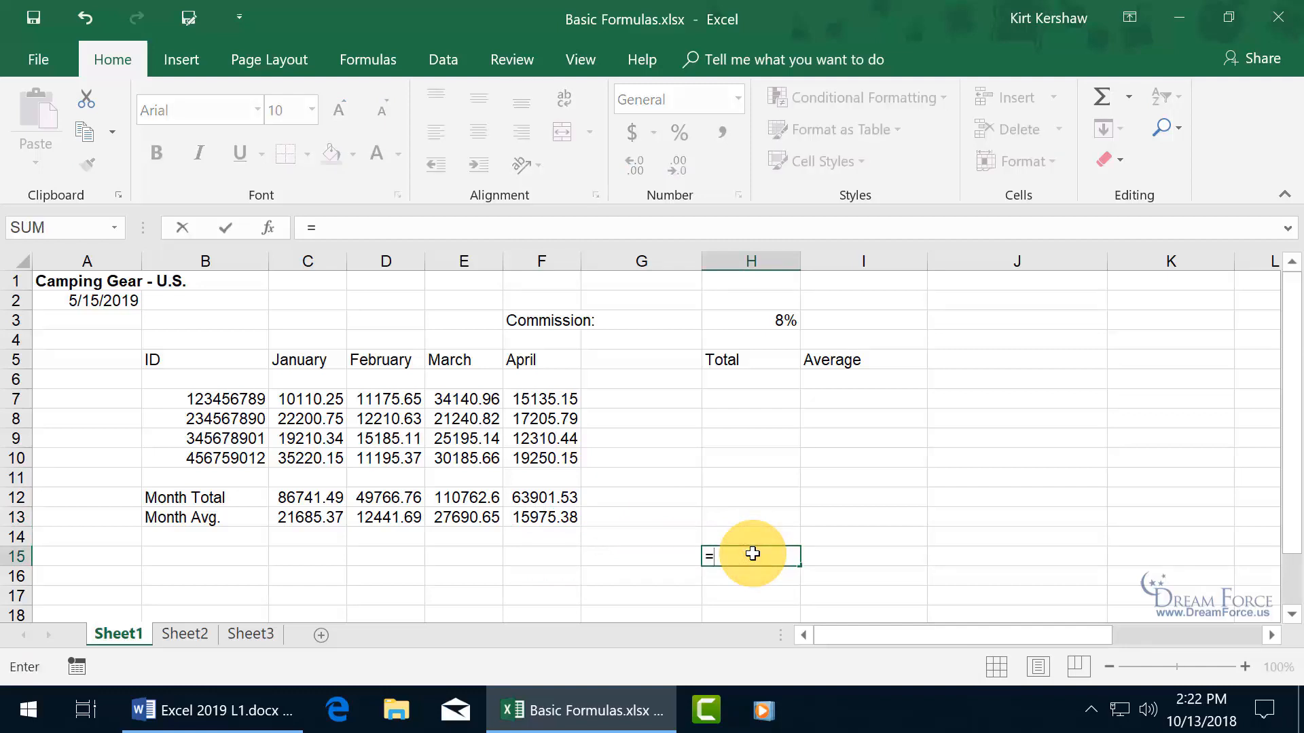
text(200-1)
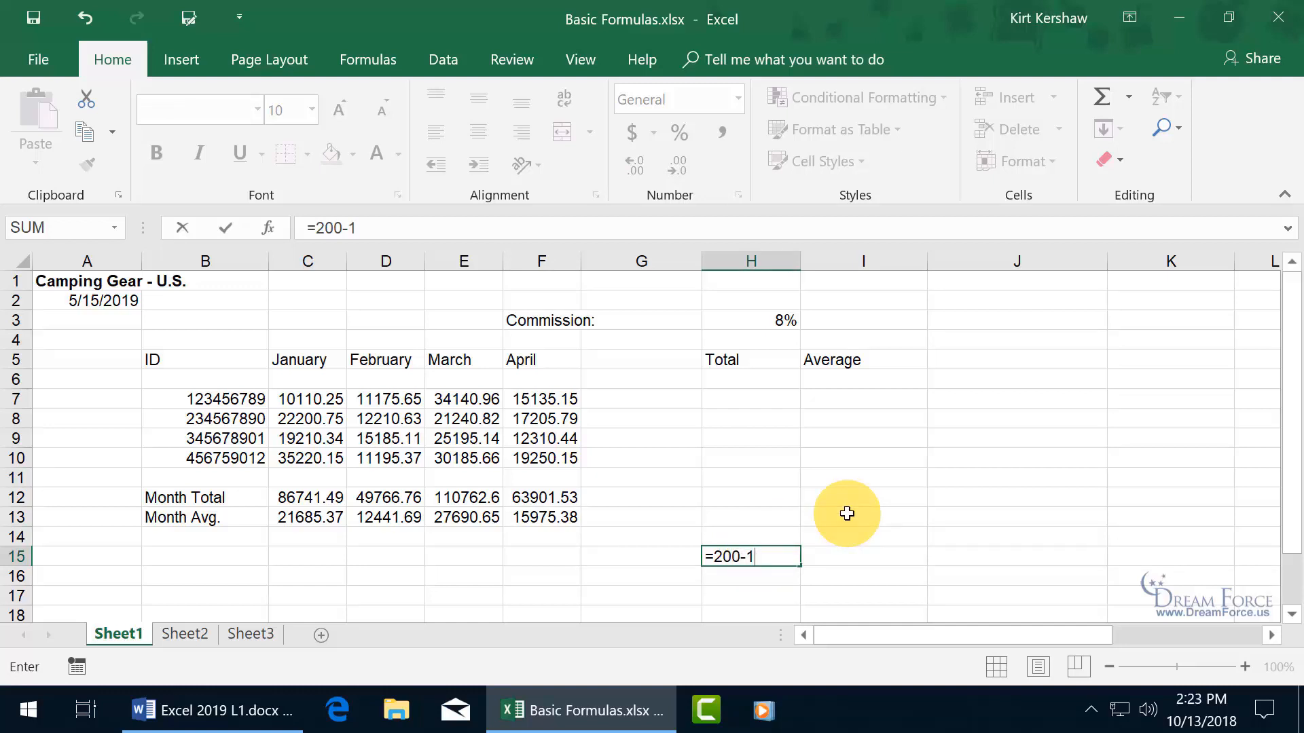
key(Return)
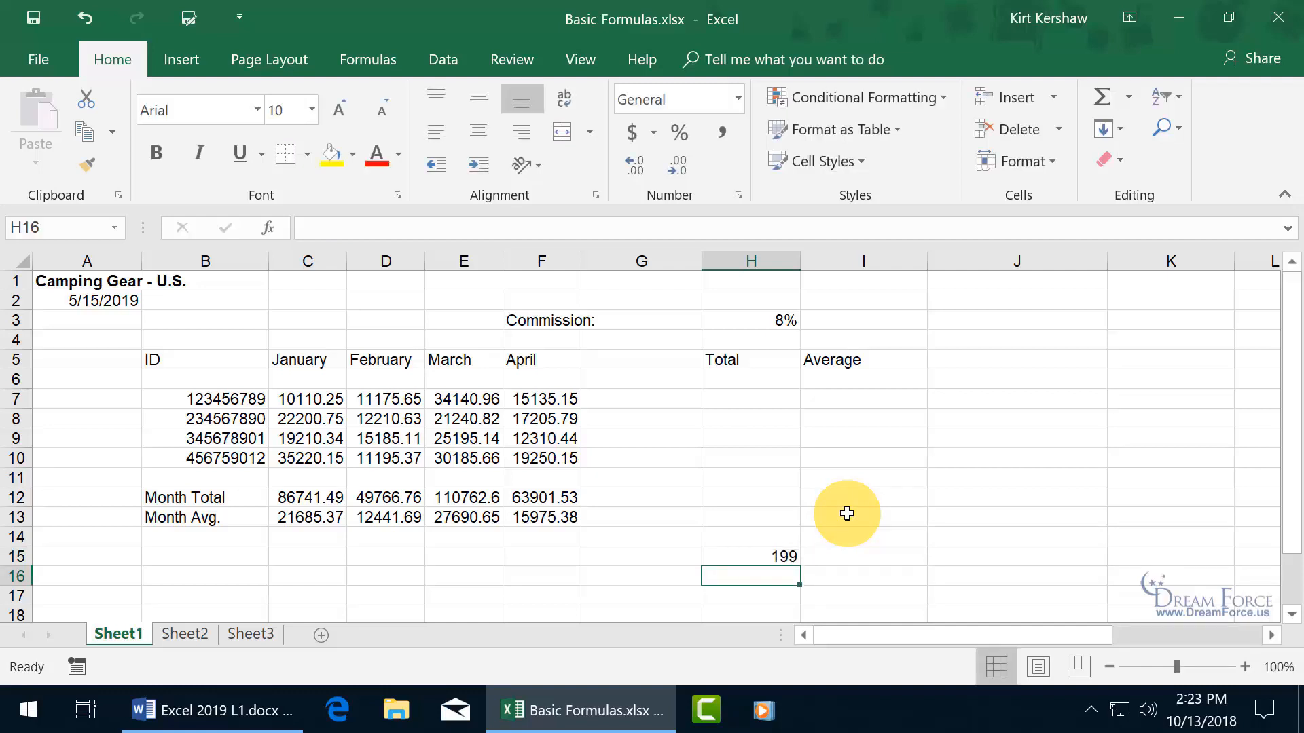
Enter the division formula =6/2 in I14 and the multiplication formula =3*3 in I15
click(841, 532)
text(=)
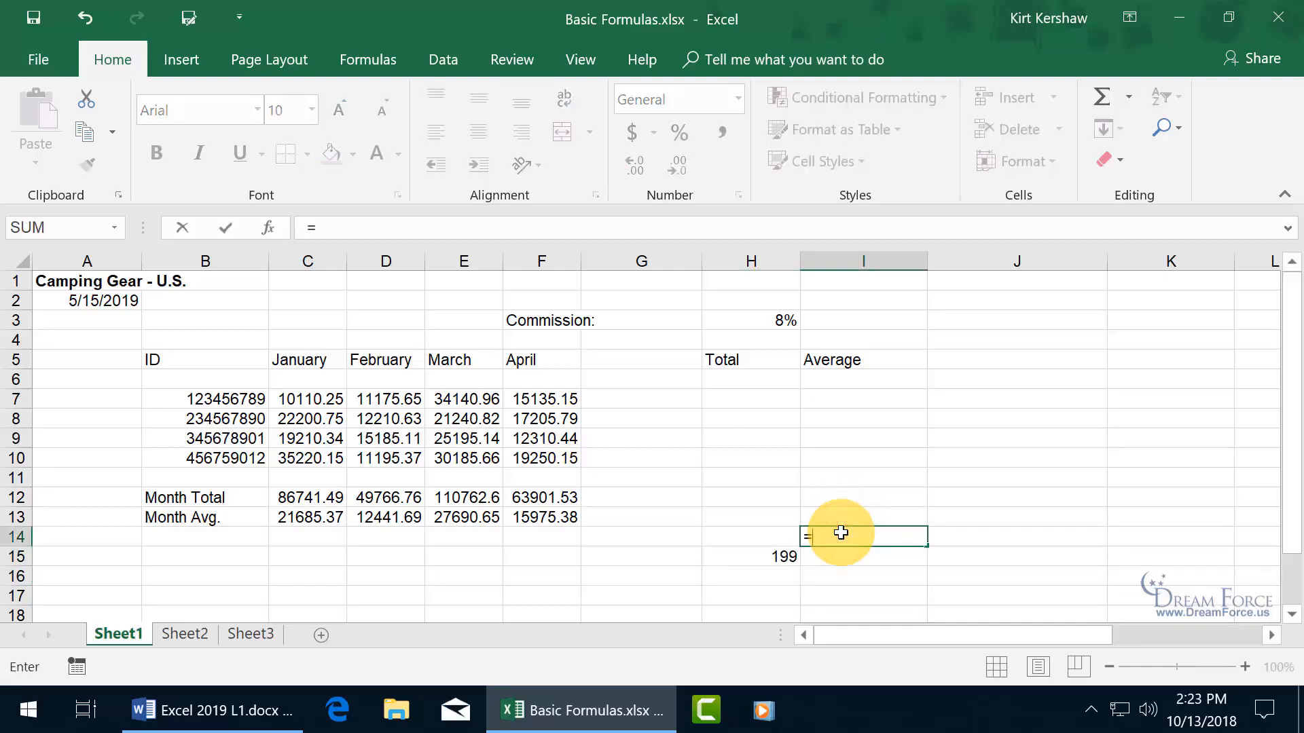
text(6/2)
key(Return)
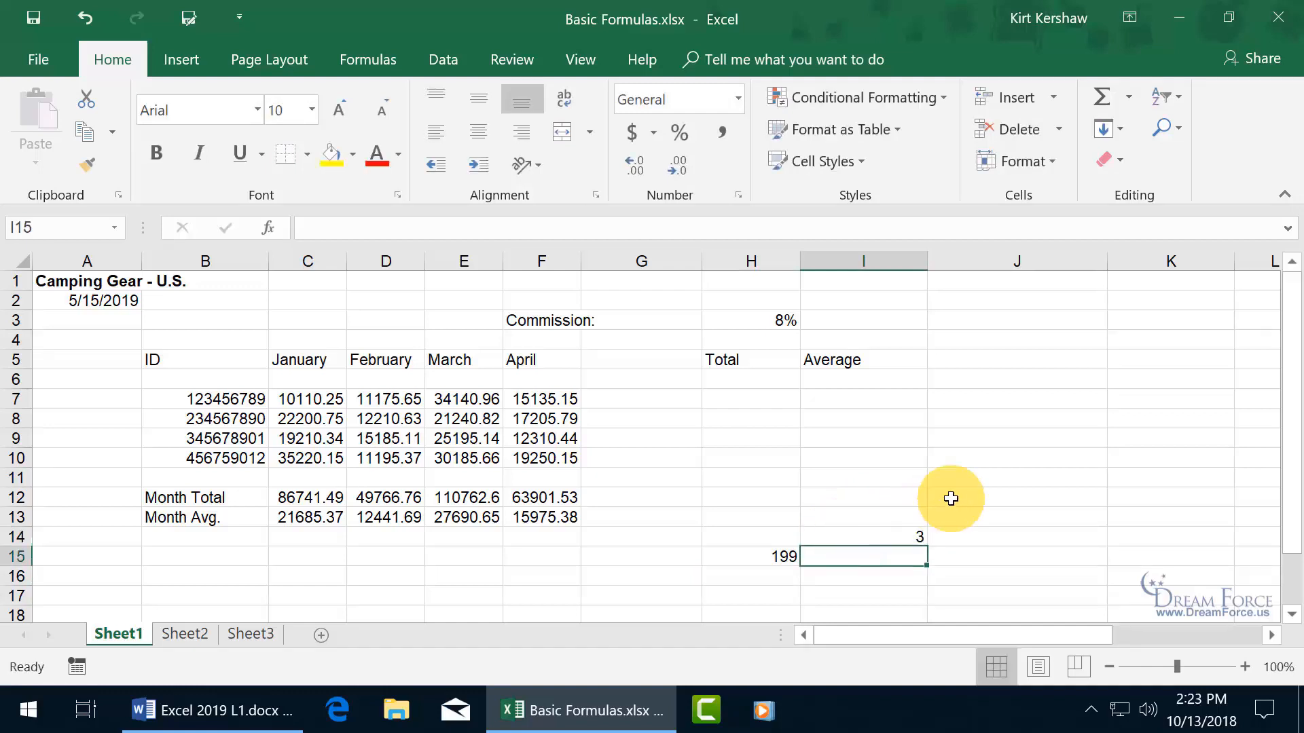
text(=3)
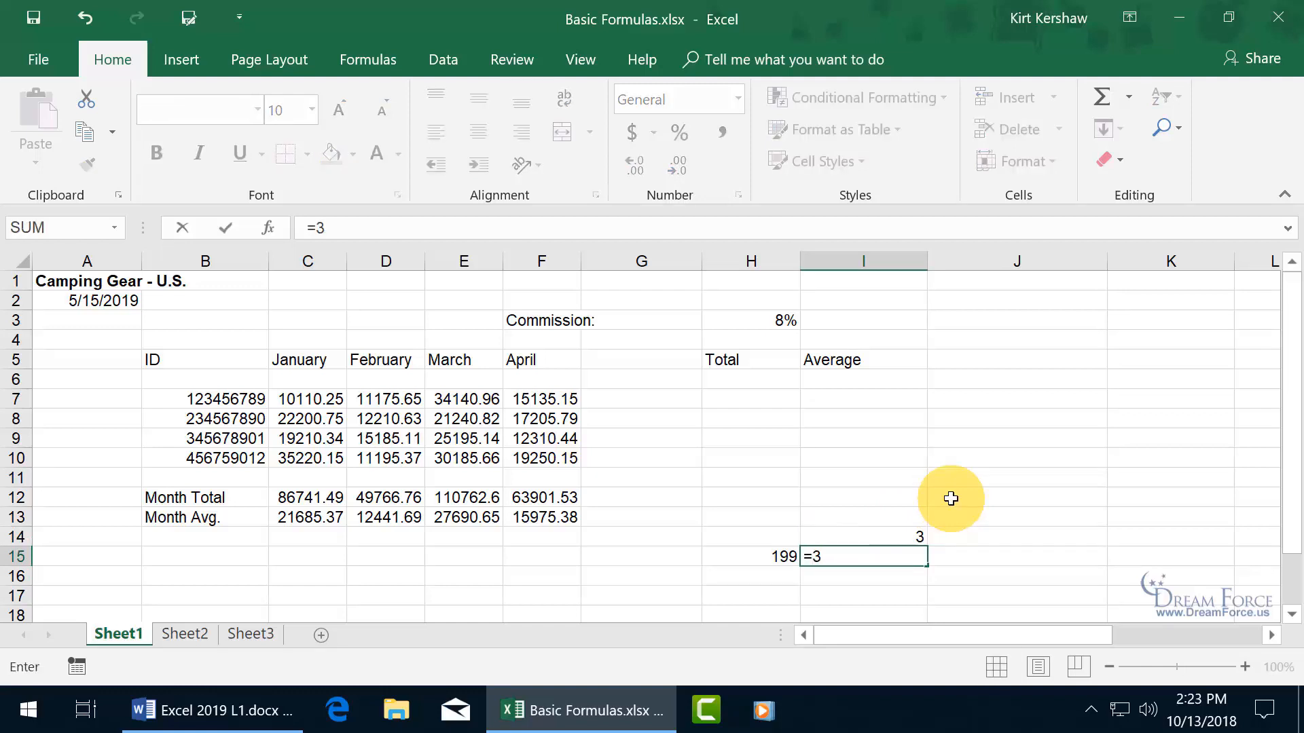
text(*3)
key(Return)
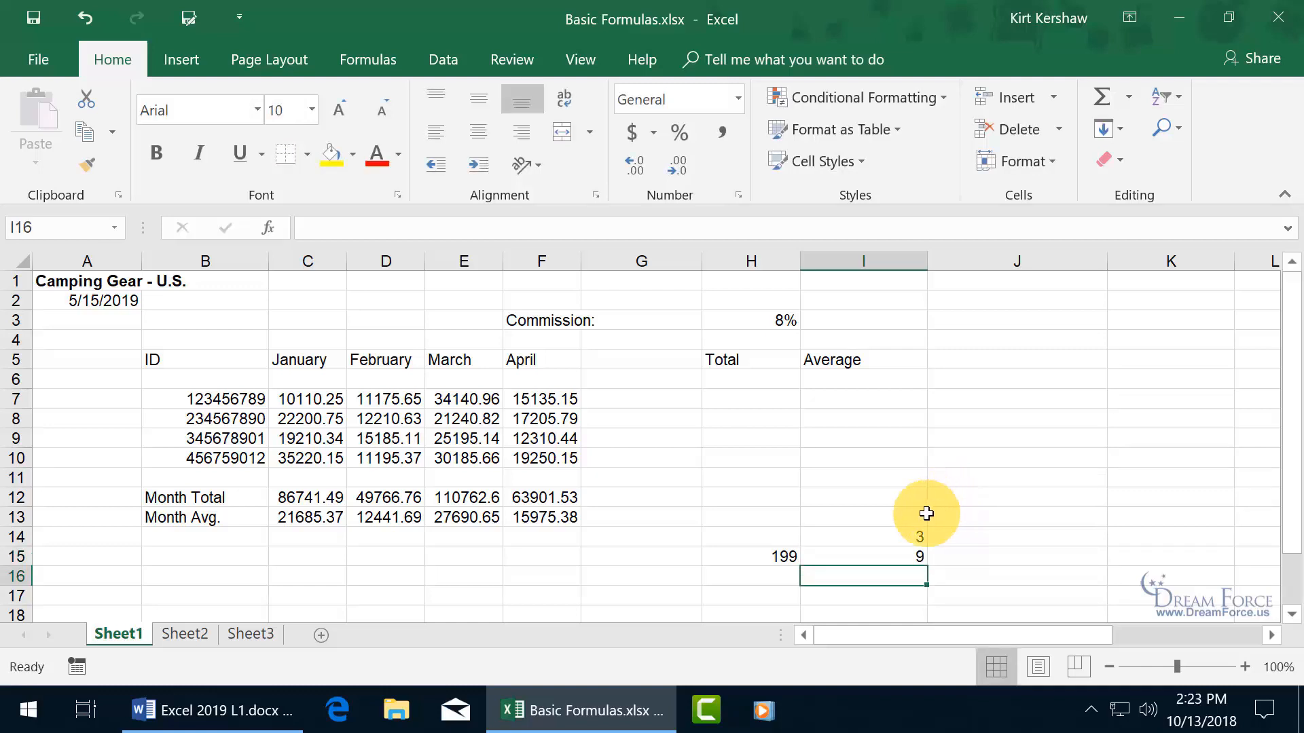
Open the subtraction formula in H15 for editing to review it, and close it without changes
click(788, 556)
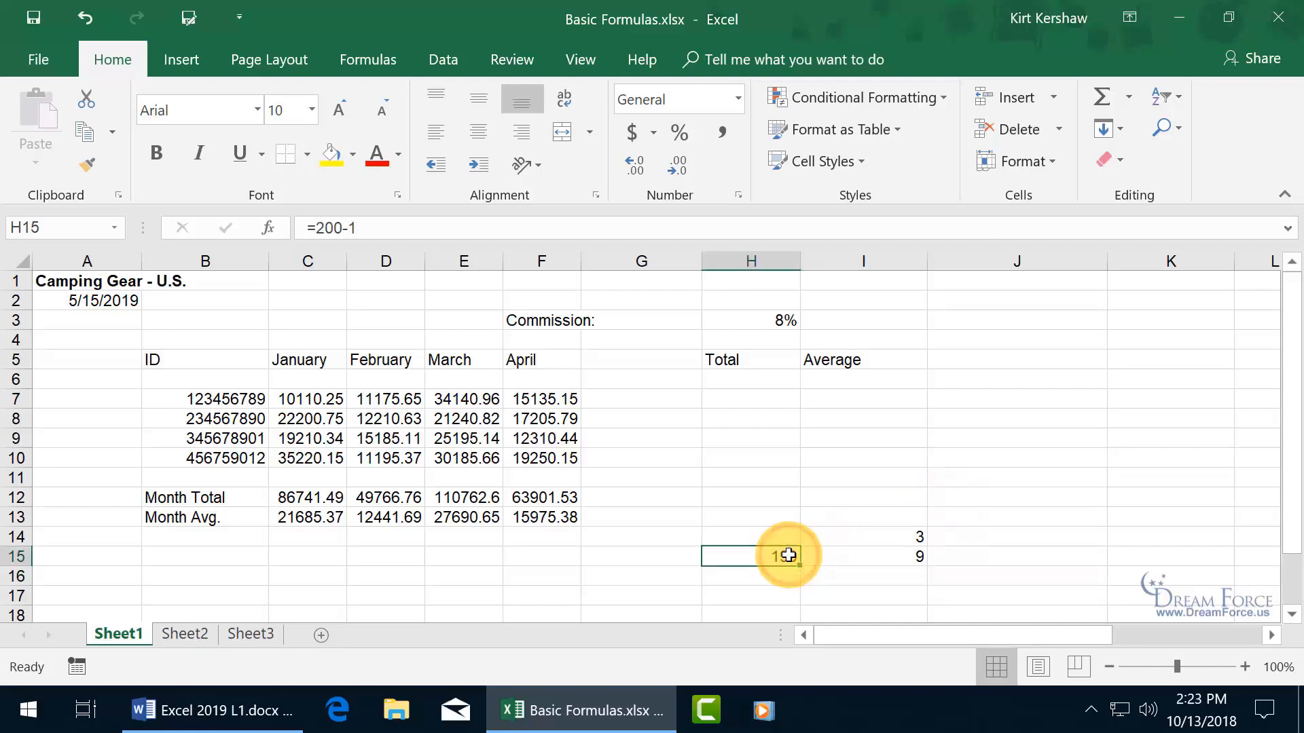
click(369, 227)
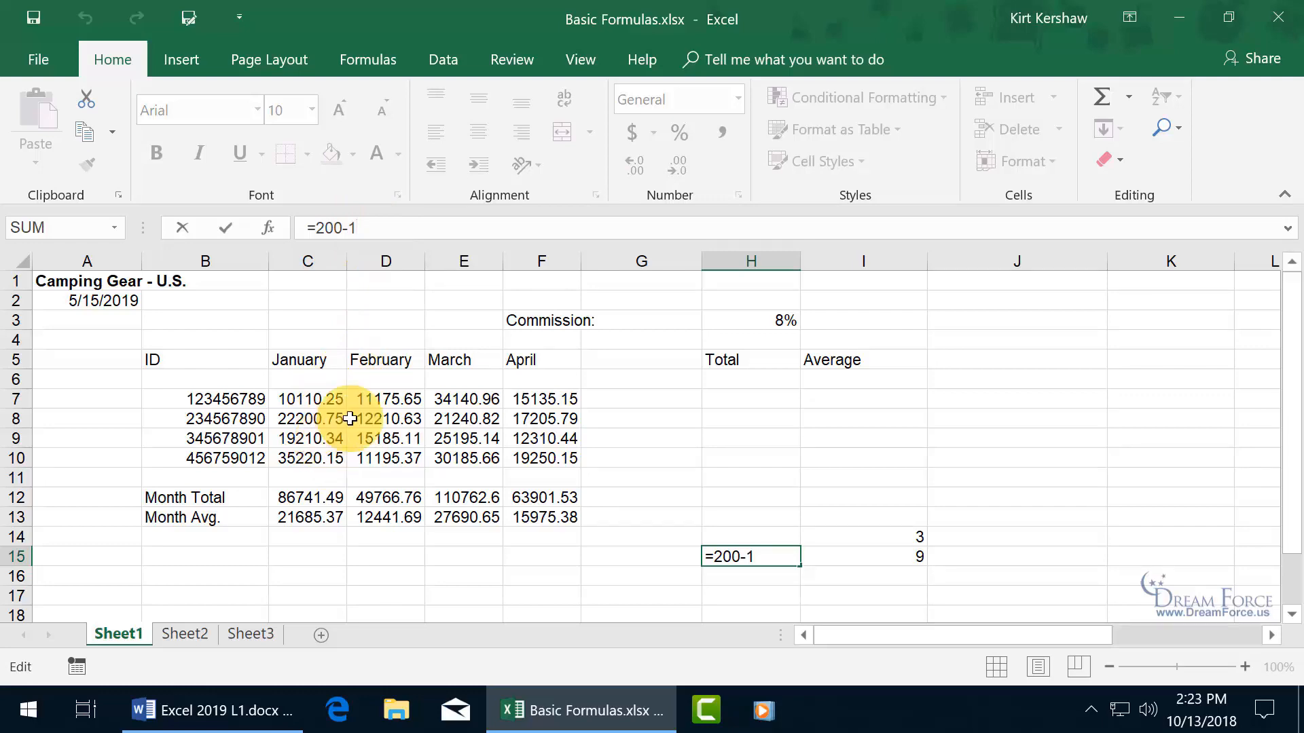
key(ctrl+Return)
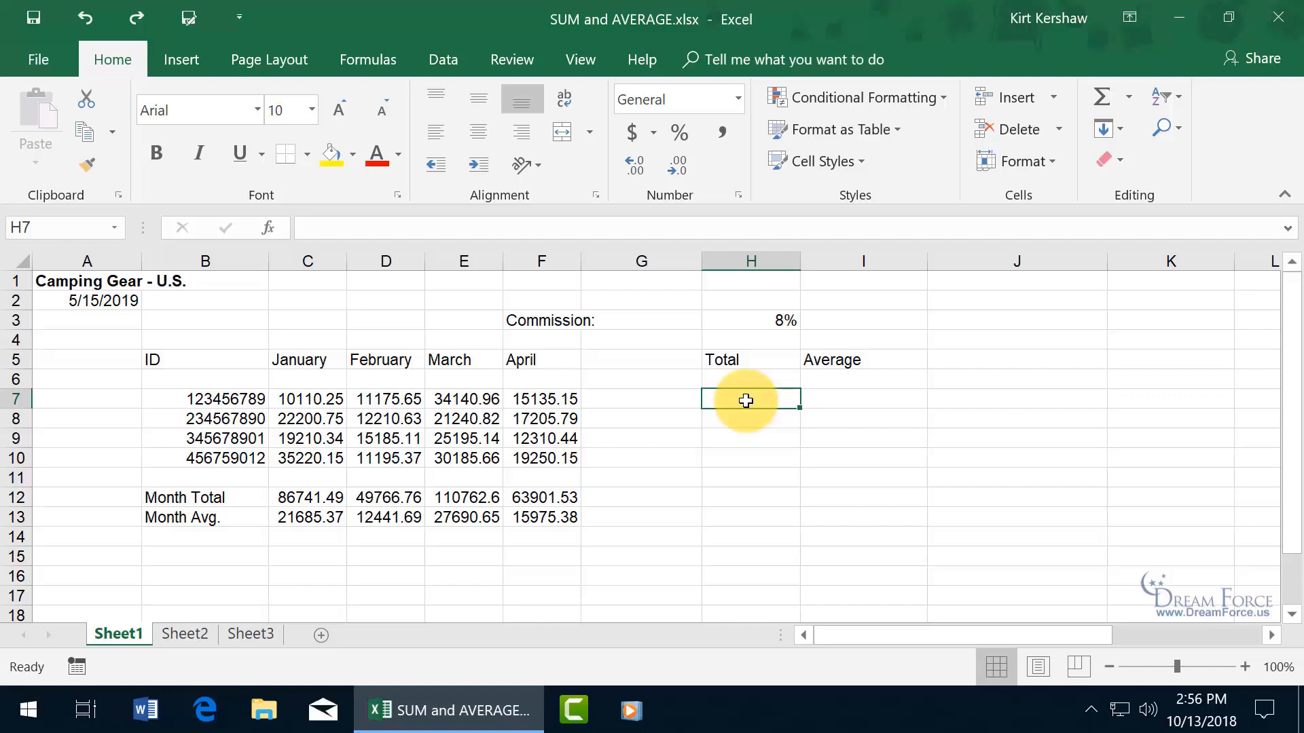
Begin a SUM formula in H7 using the suggested function list, with C7:F7 as its range
text(=)
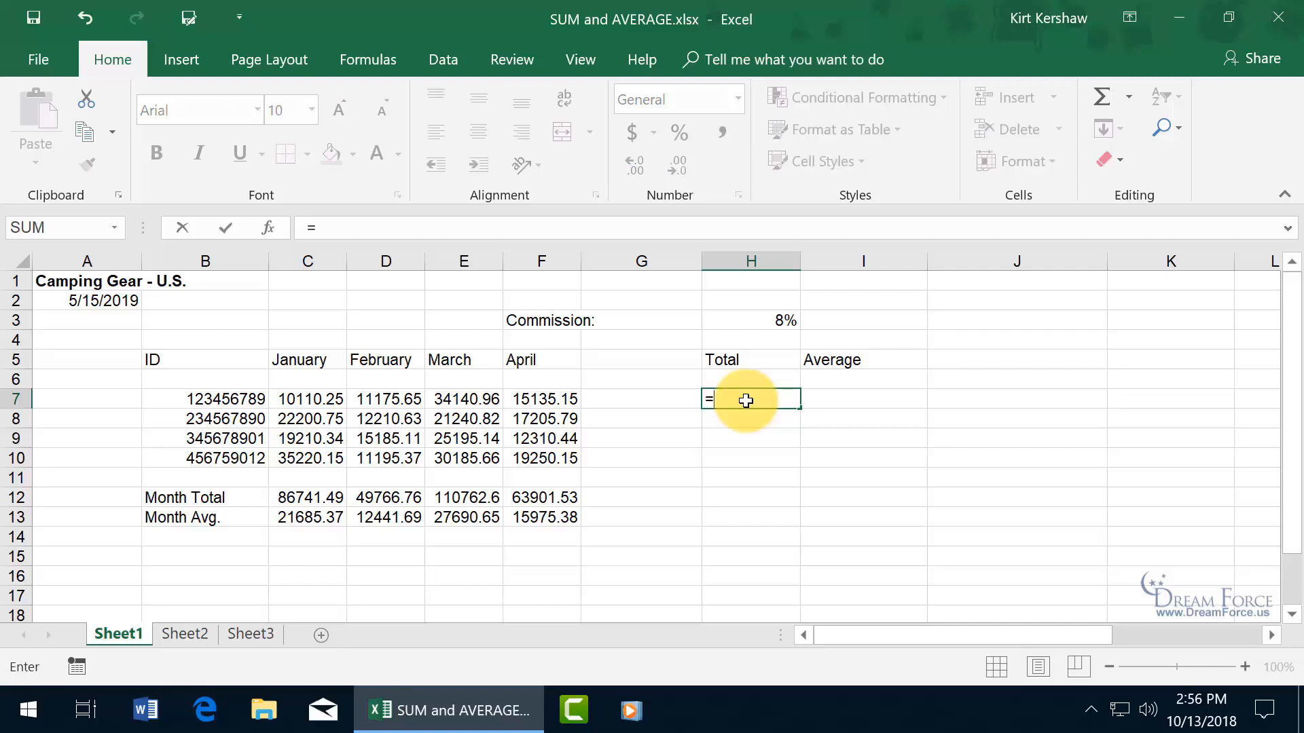
text(s)
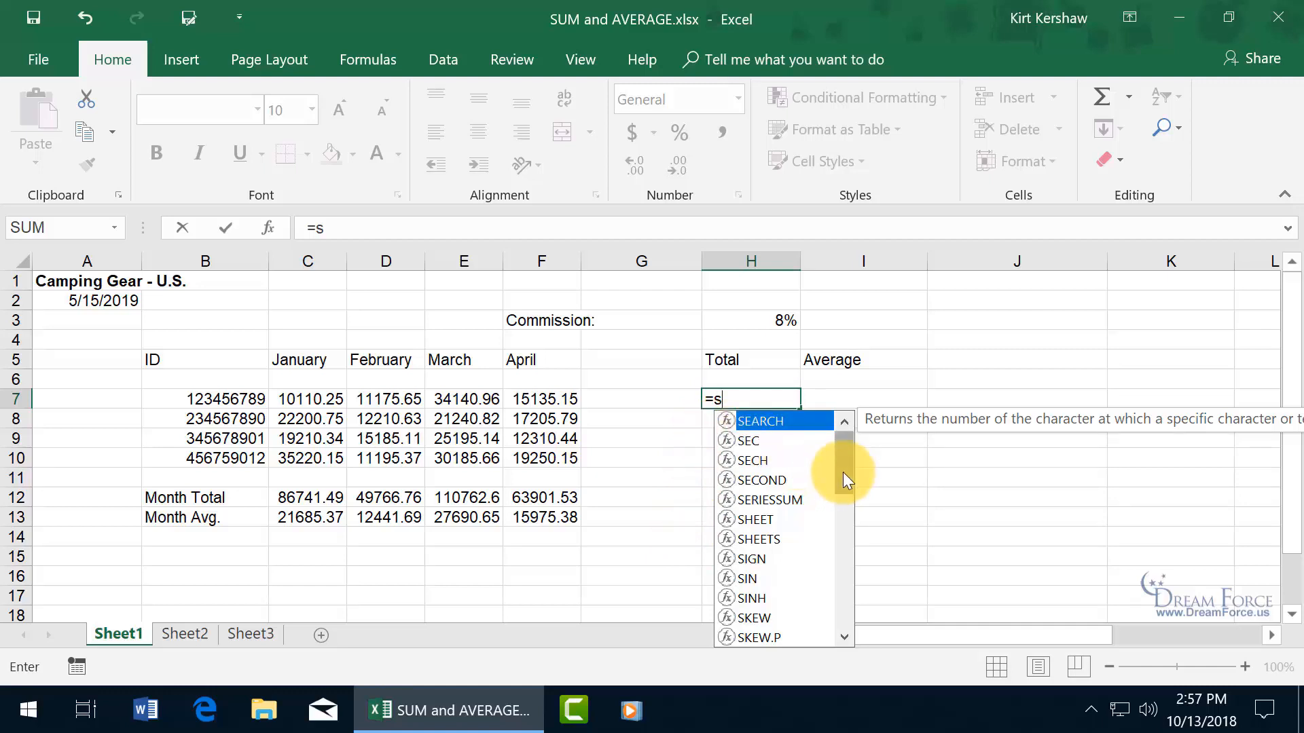
drag(842, 472, 845, 527)
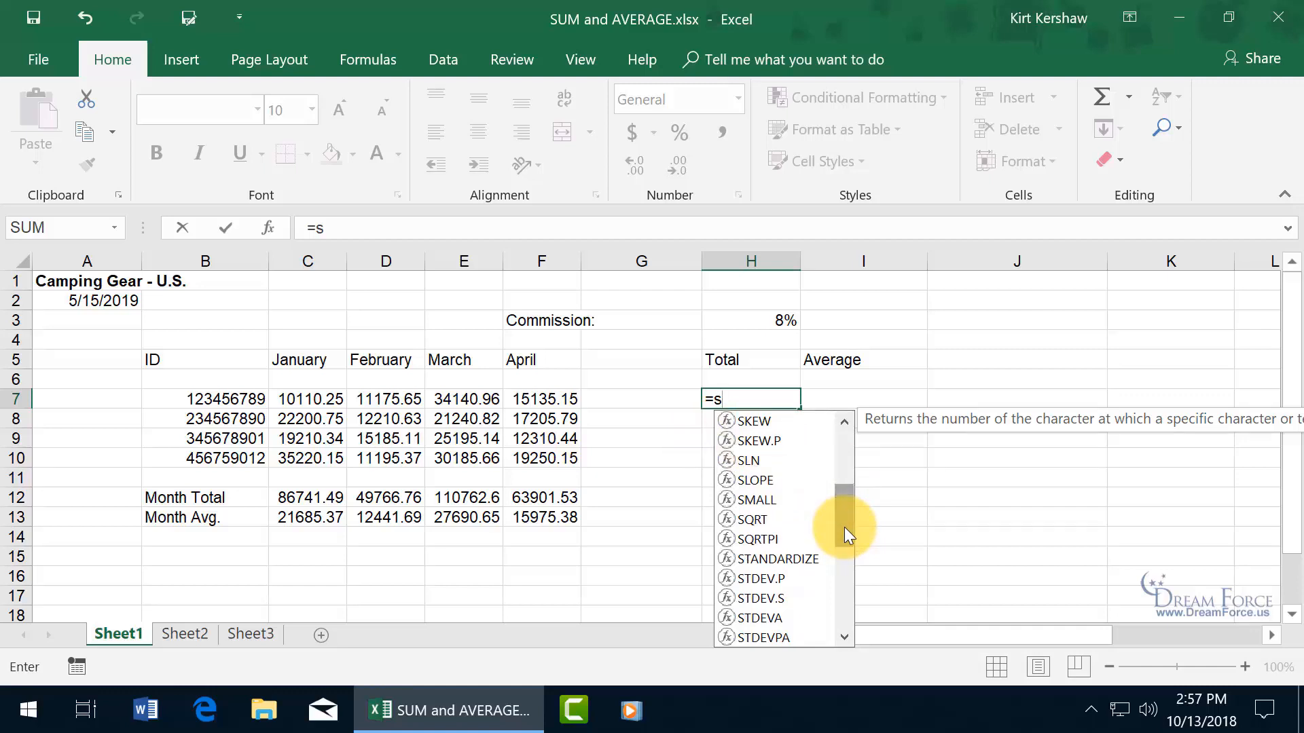
text(u)
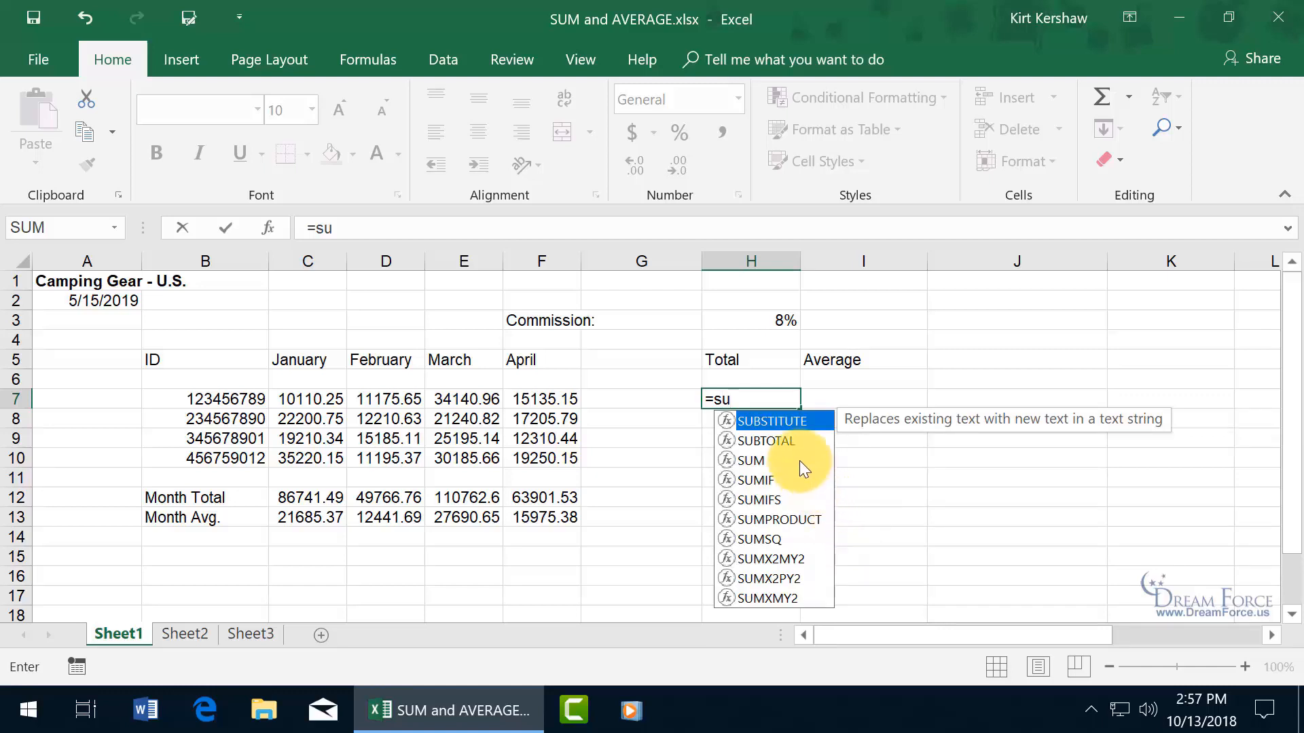
double_click(756, 460)
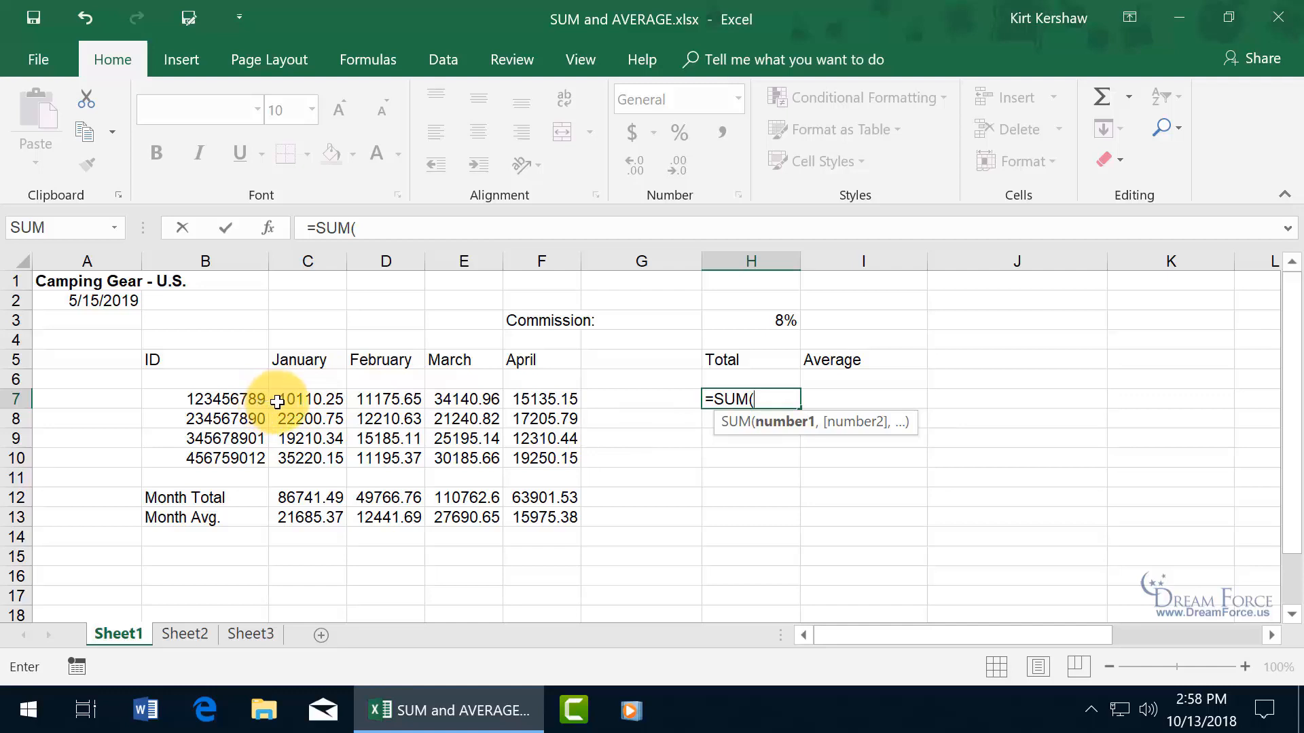
drag(284, 400, 527, 402)
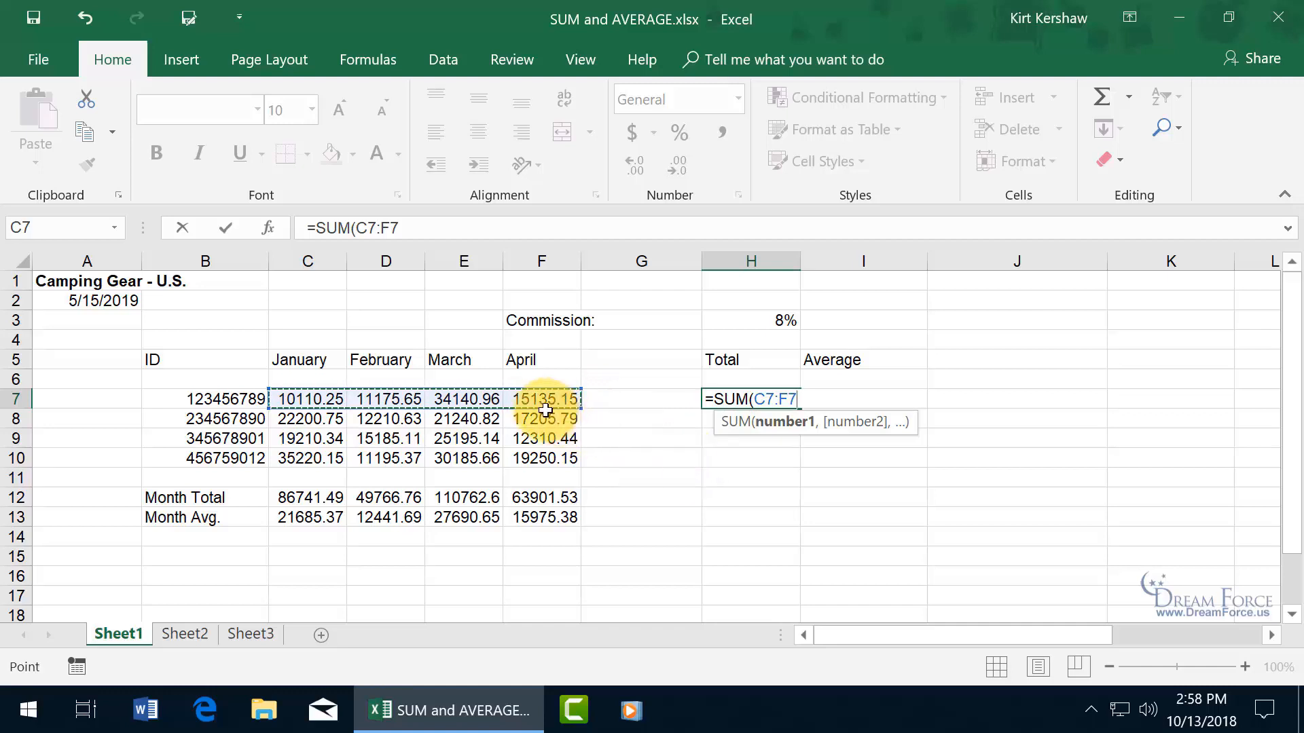
Move the SUM range in H7 to C10:F10 and back to C7:F7, and resize it to C7:D9
click(492, 392)
drag(492, 392, 490, 451)
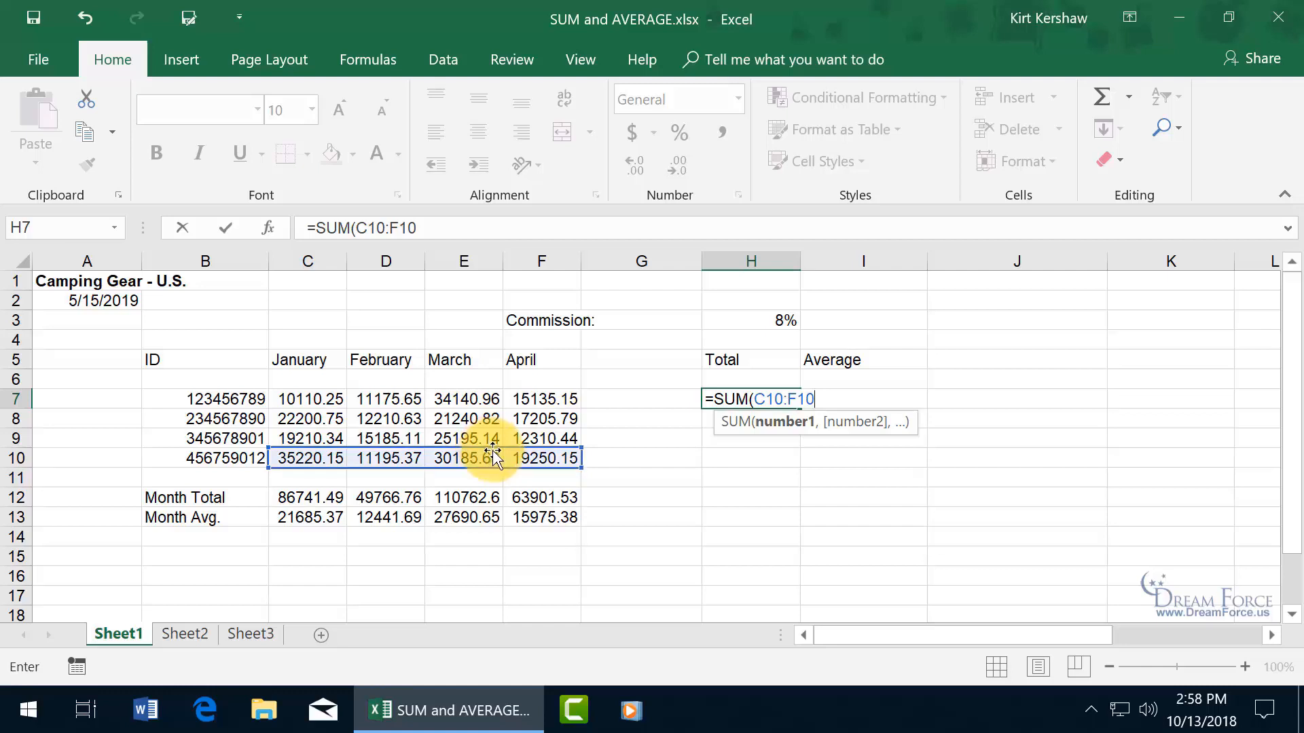
drag(492, 452, 496, 405)
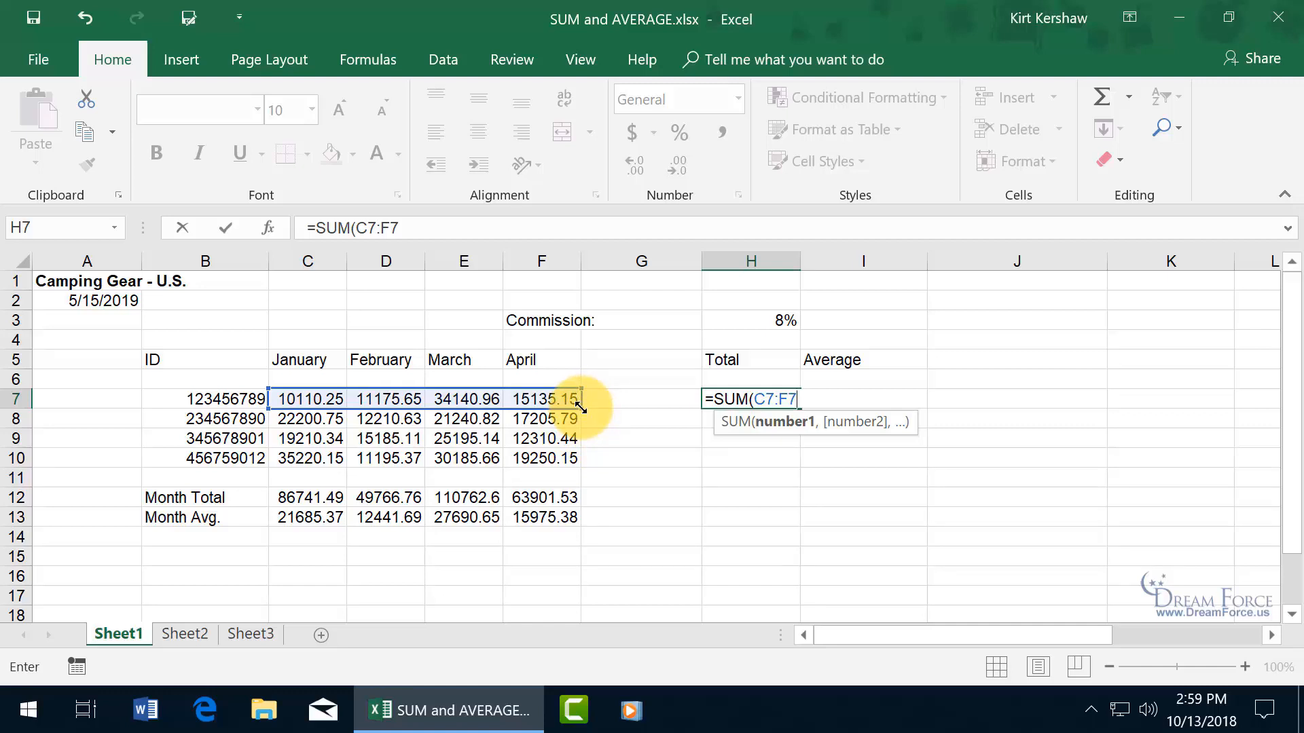
drag(580, 408, 424, 448)
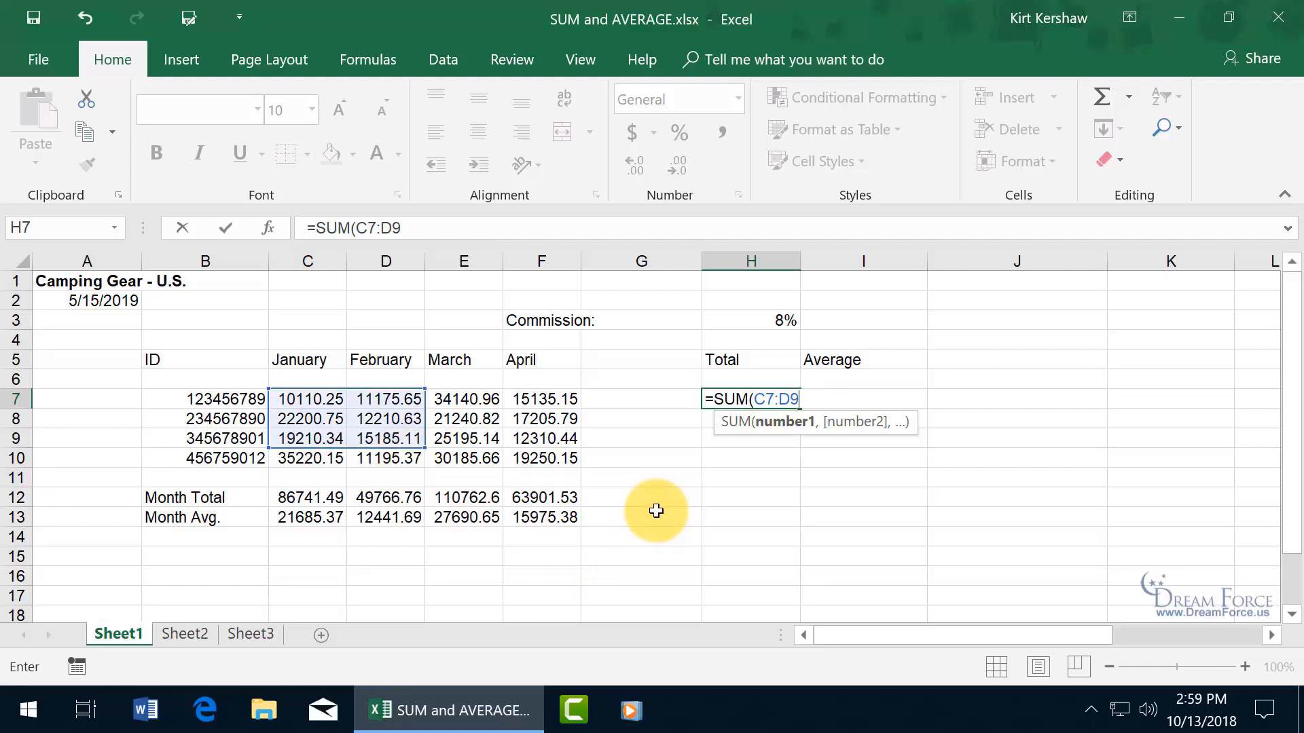
Add F7:F10 as a second range in H7's SUM formula, followed by a comma for a third argument
text(,)
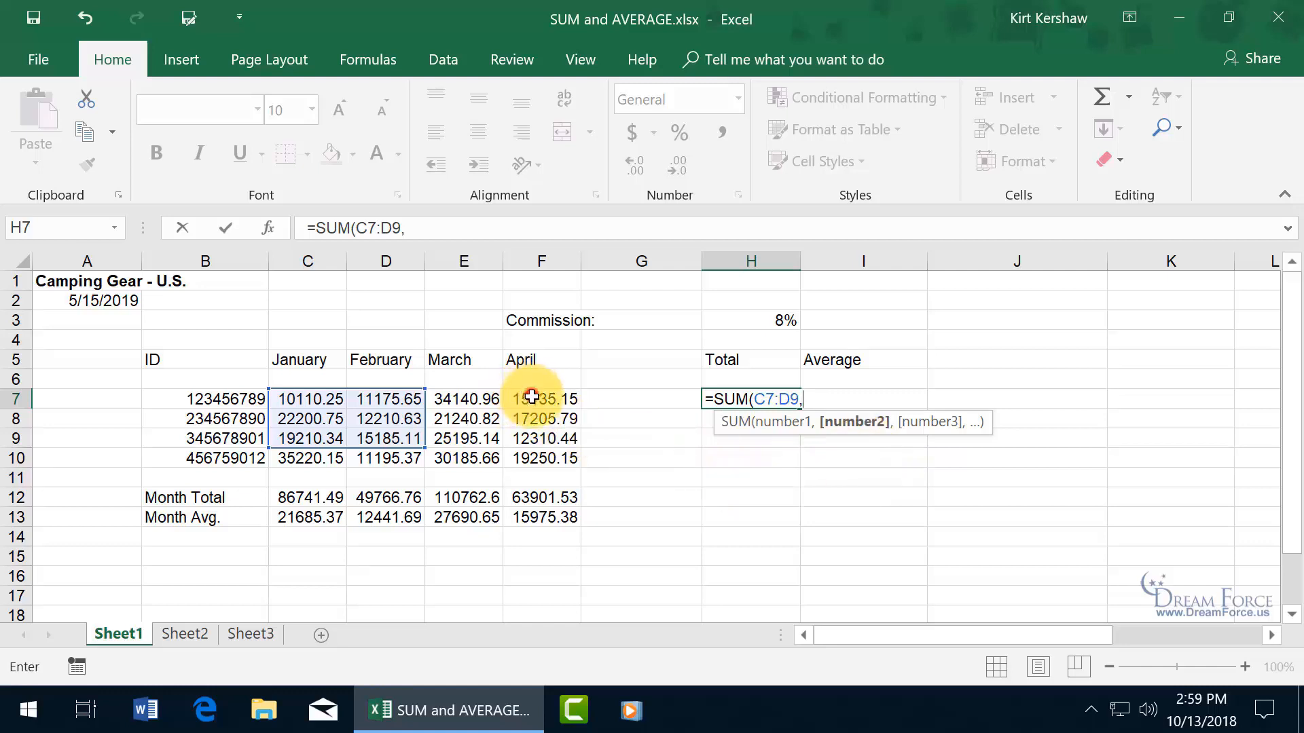
drag(526, 399, 542, 459)
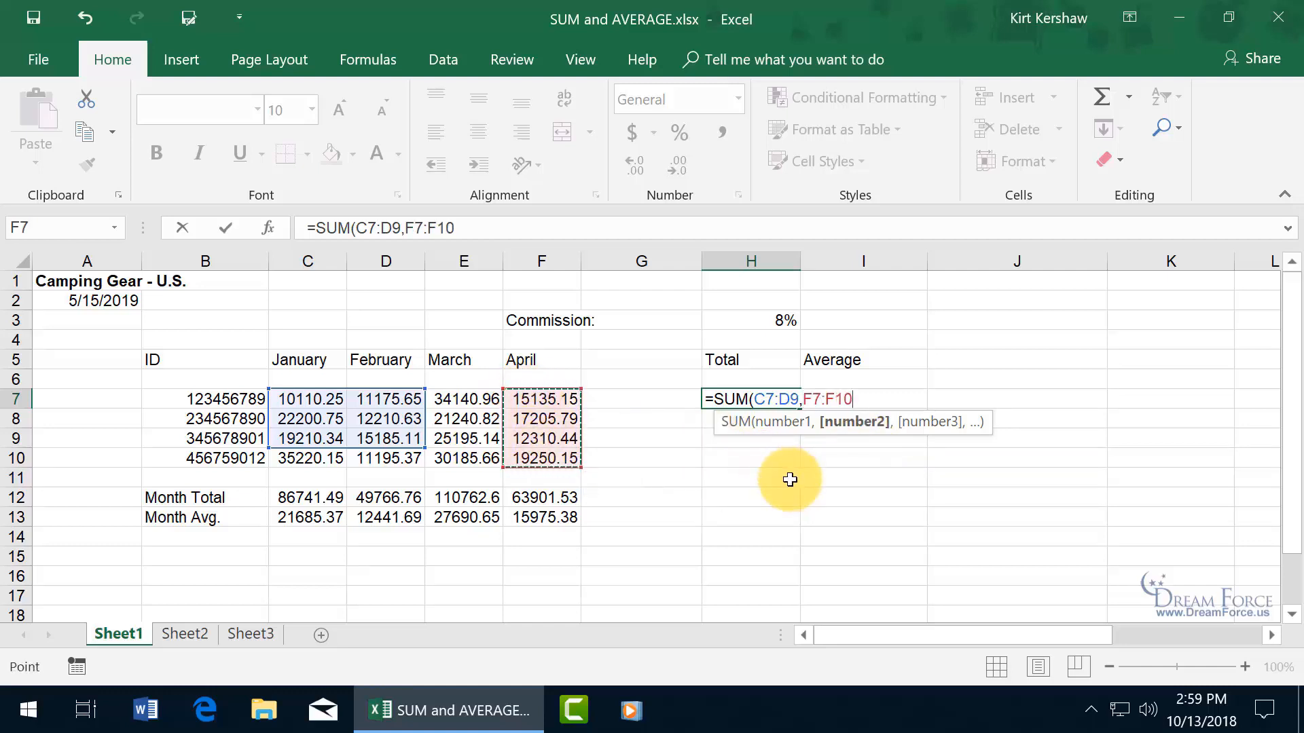
text(,)
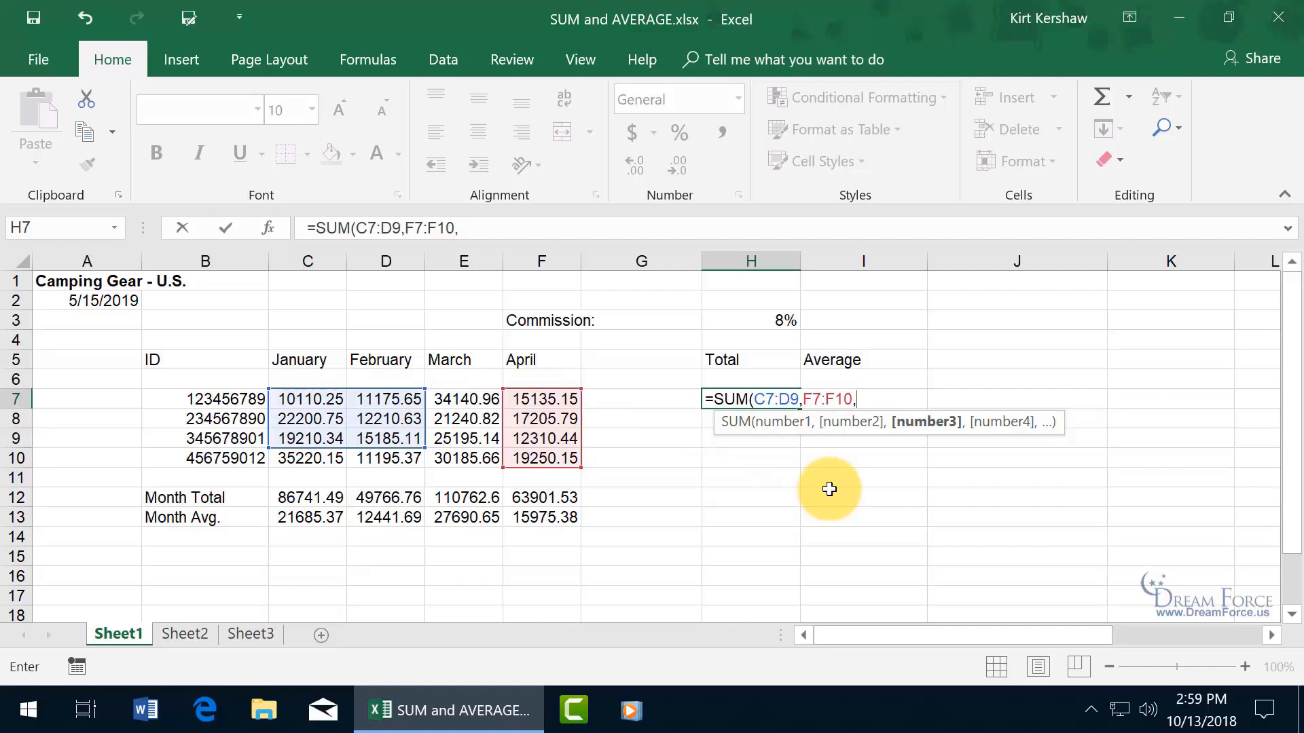
Remove the second range F7:F10 from H7's SUM formula and cancel the formula entry
key(BackSpace)
key(BackSpace)
key(BackSpace)
key(BackSpace)
key(BackSpace)
key(BackSpace)
key(BackSpace)
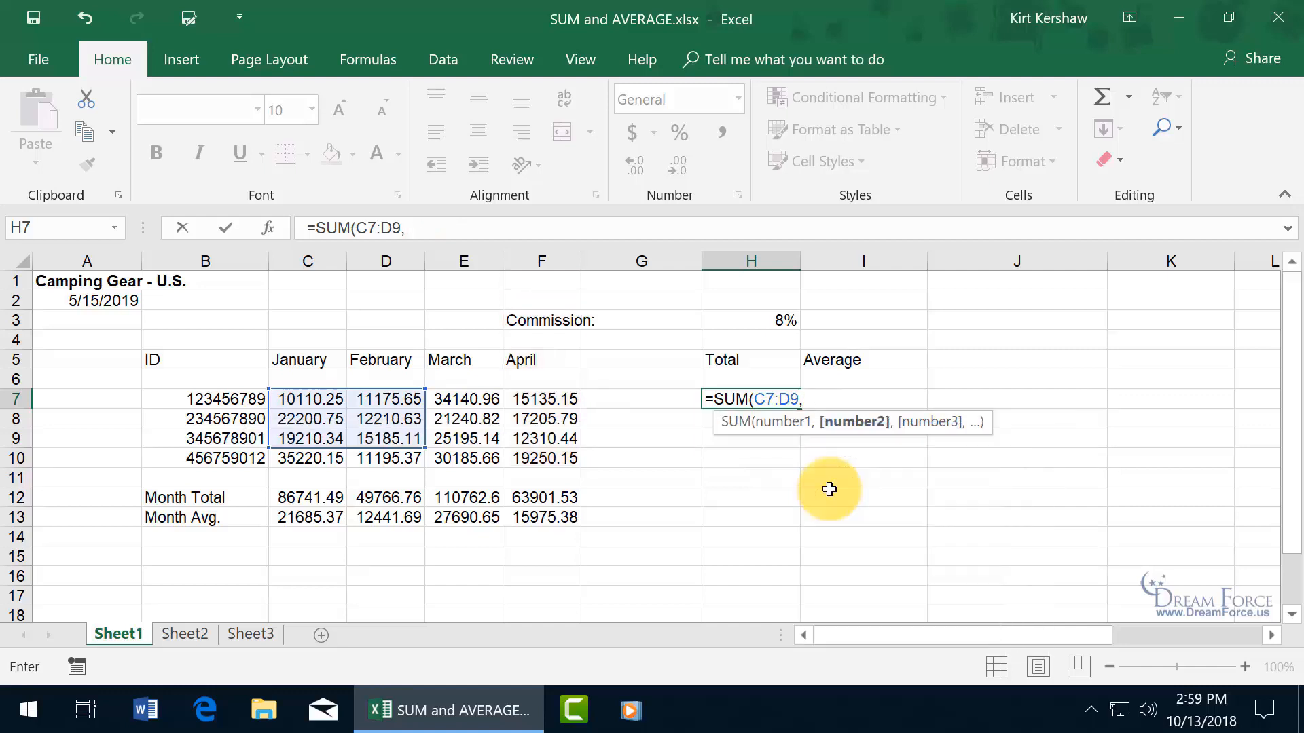
key(BackSpace)
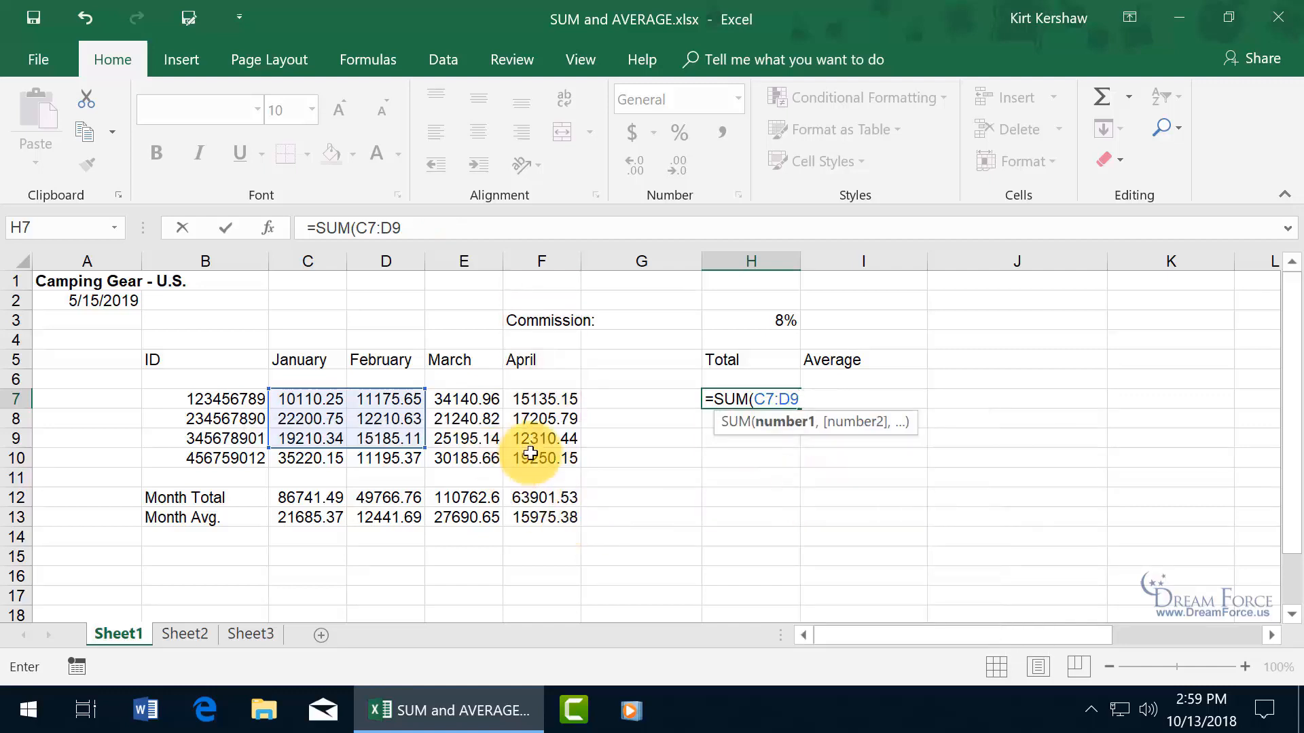
key(Escape)
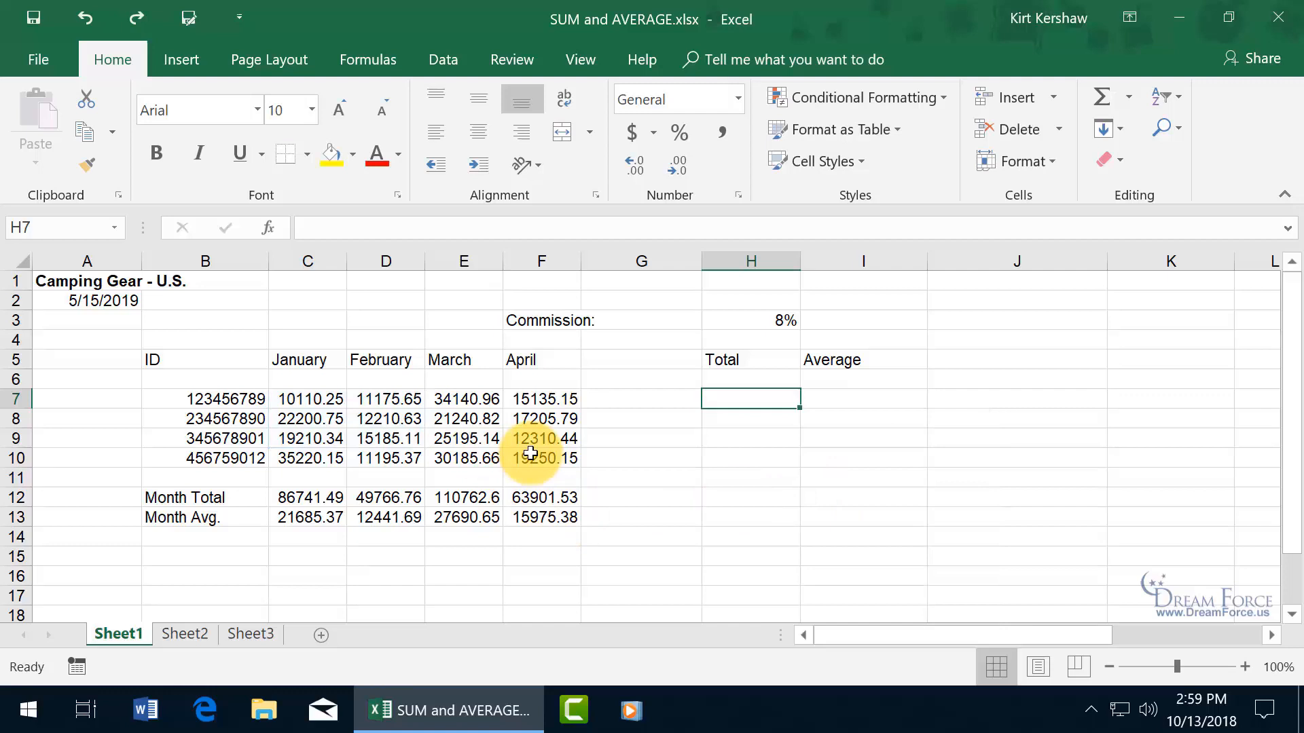
Enter =SUM(C7:F7) in H7 to total the first ID's January to April sales
text(=sum)
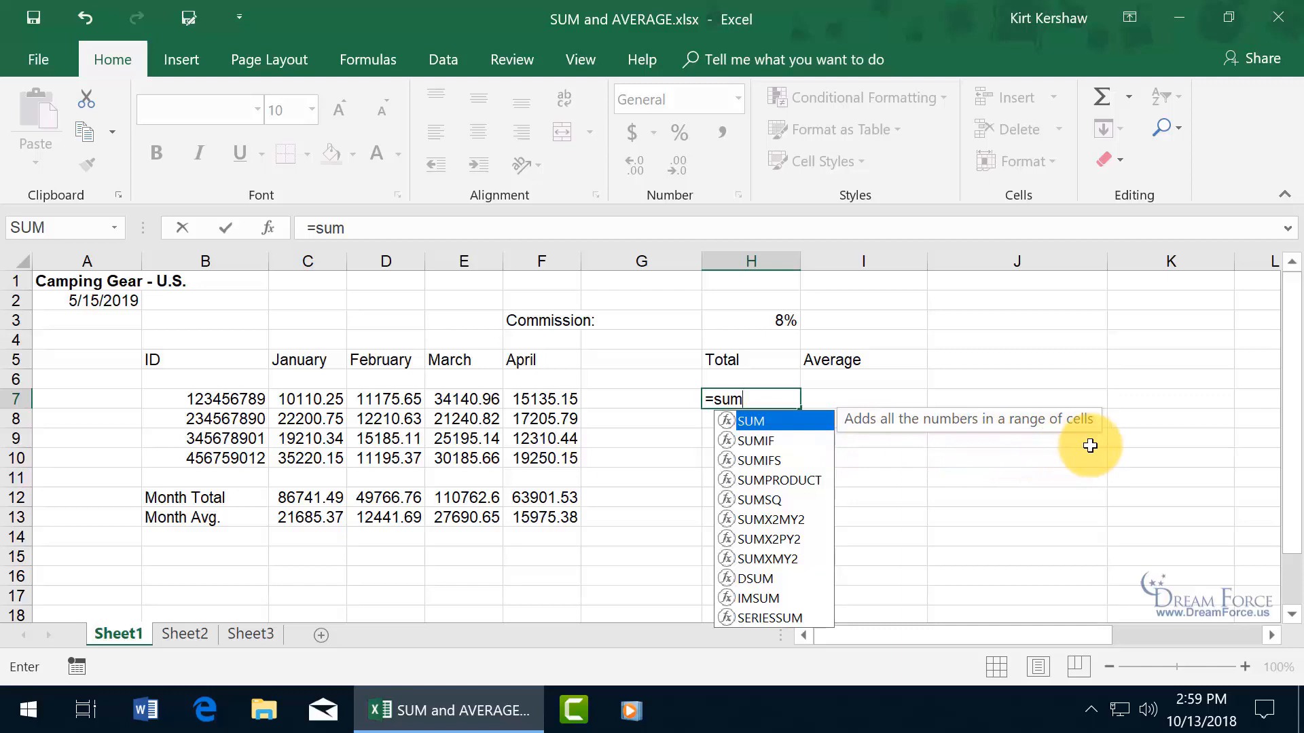
key(Tab)
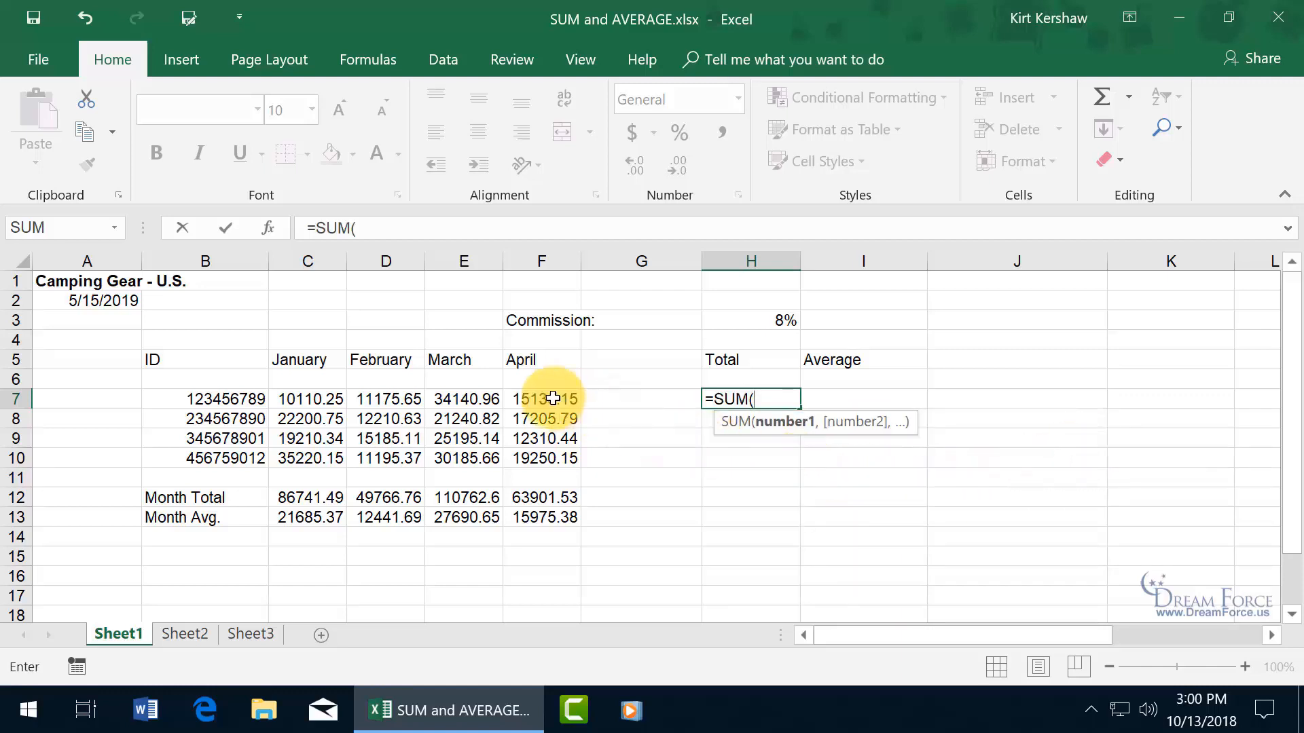
drag(552, 399, 332, 401)
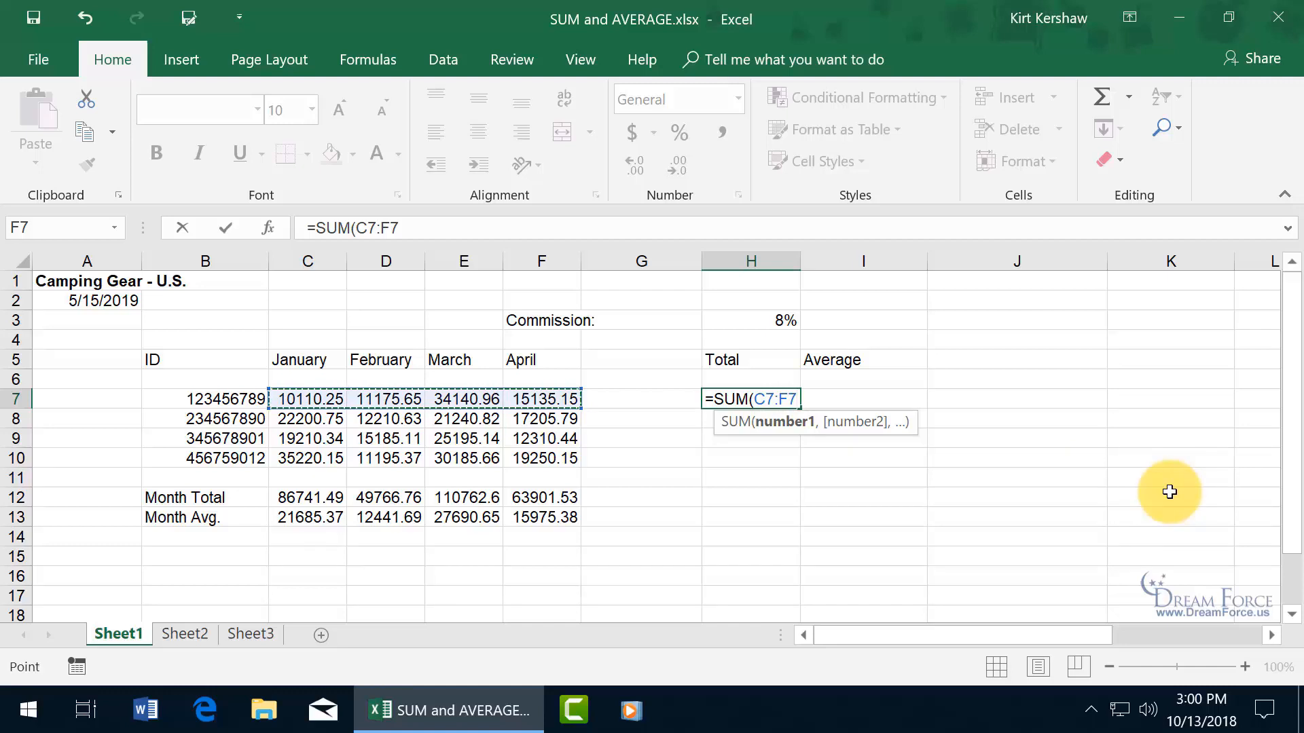
key(Return)
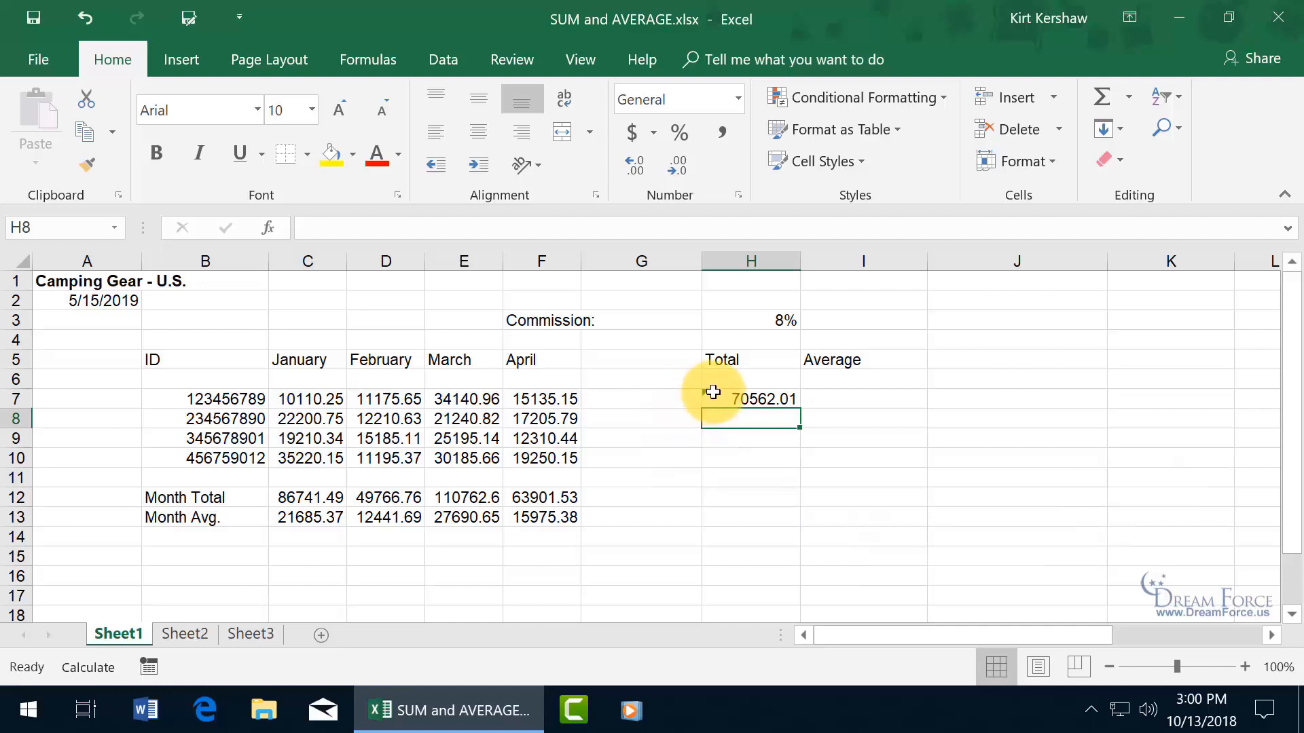
Read the error warning on H7 and select C7:F7 to check the total against the status bar sum
click(737, 395)
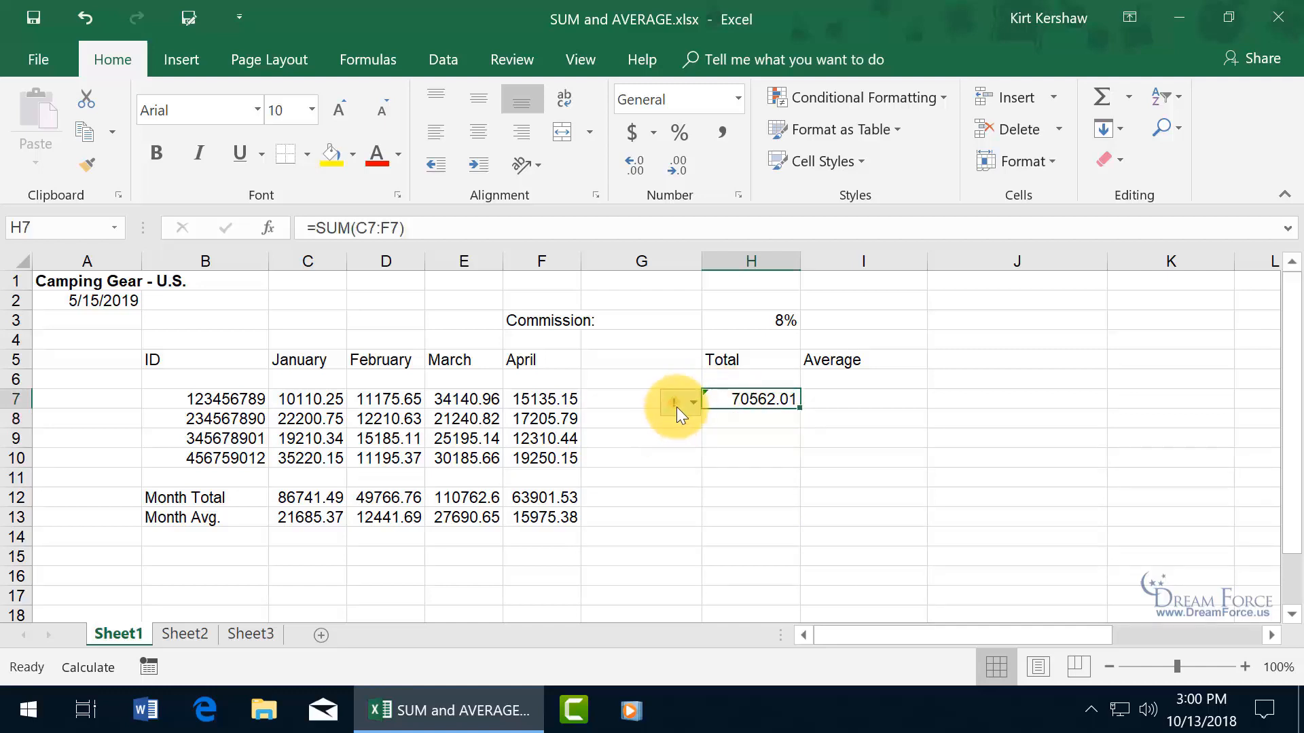
mouse_move(678, 404)
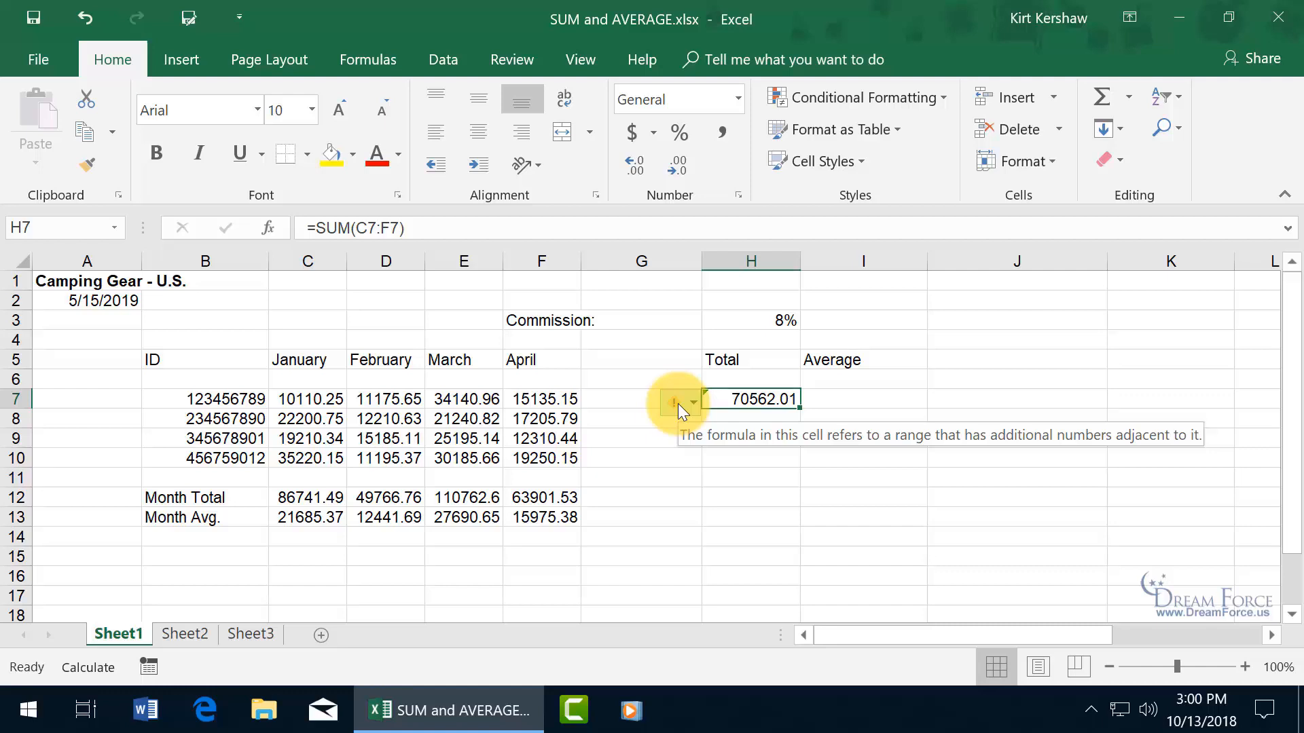
drag(527, 399, 328, 400)
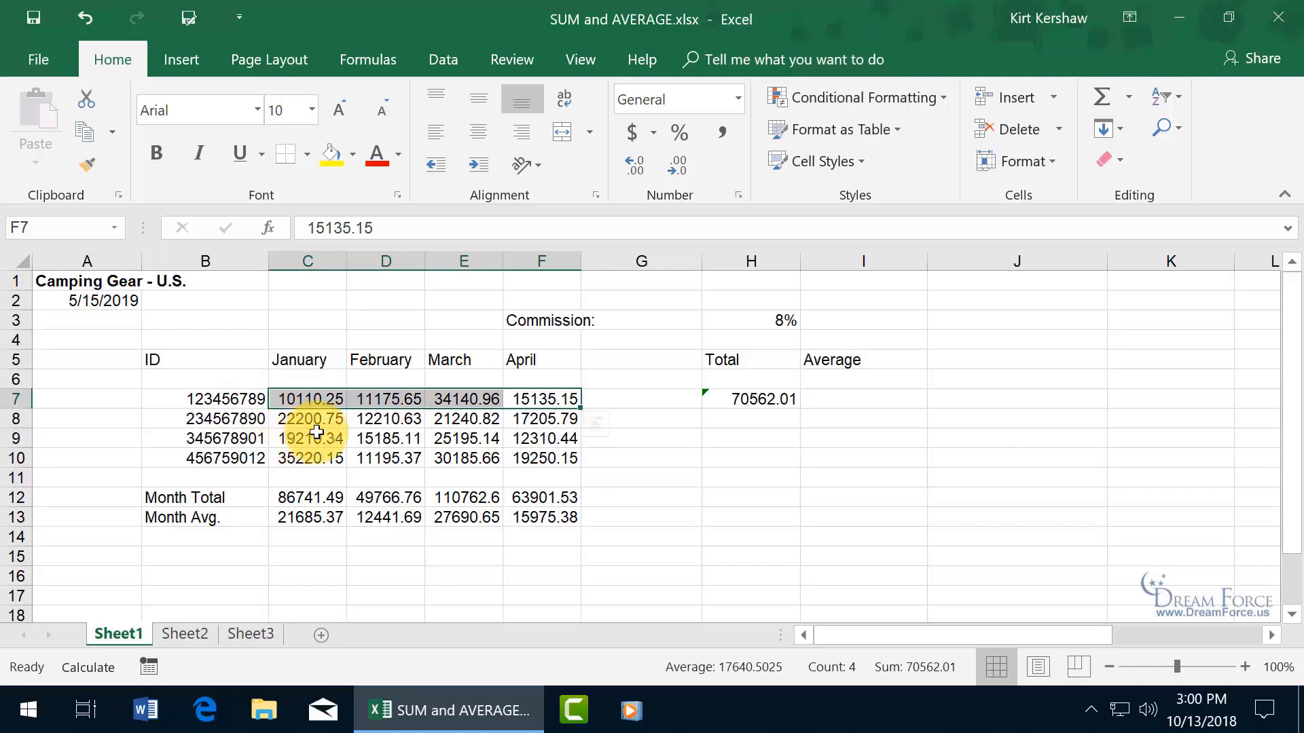
Ignore the Formula Omits Adjacent Cells error on the total in H7
click(741, 397)
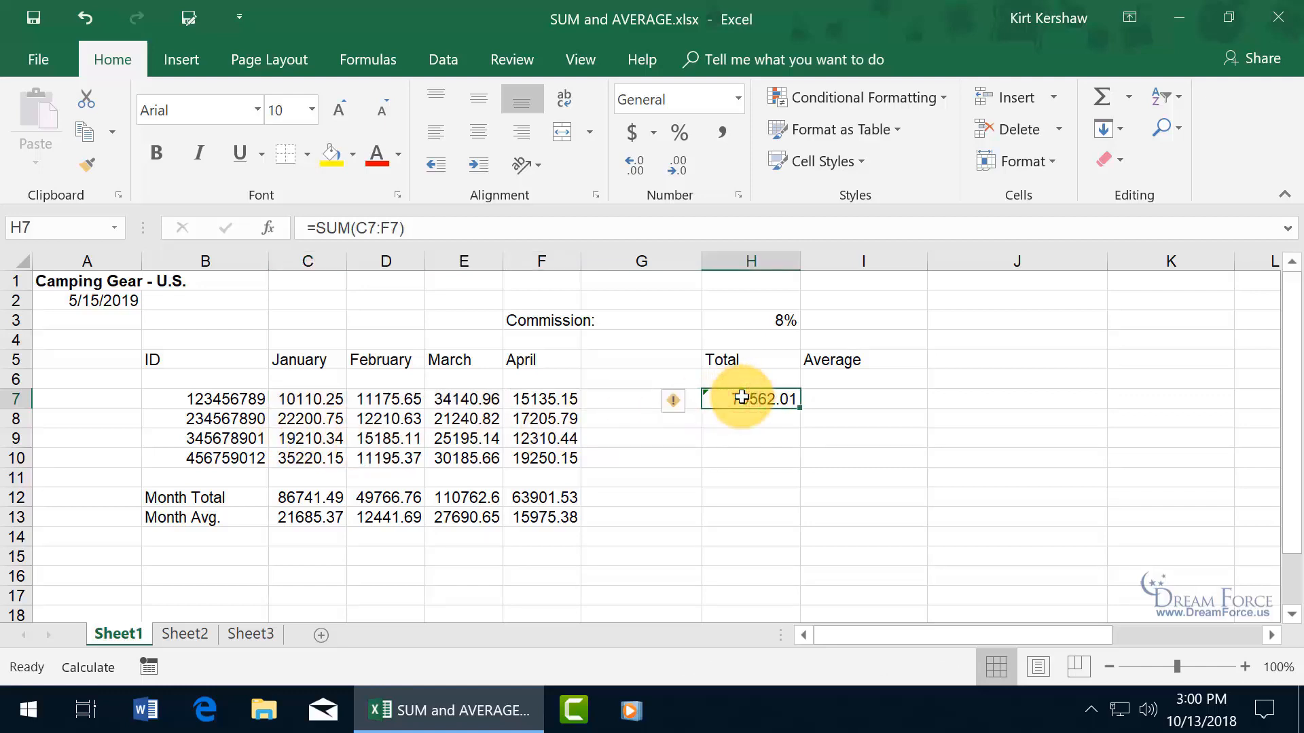
click(691, 406)
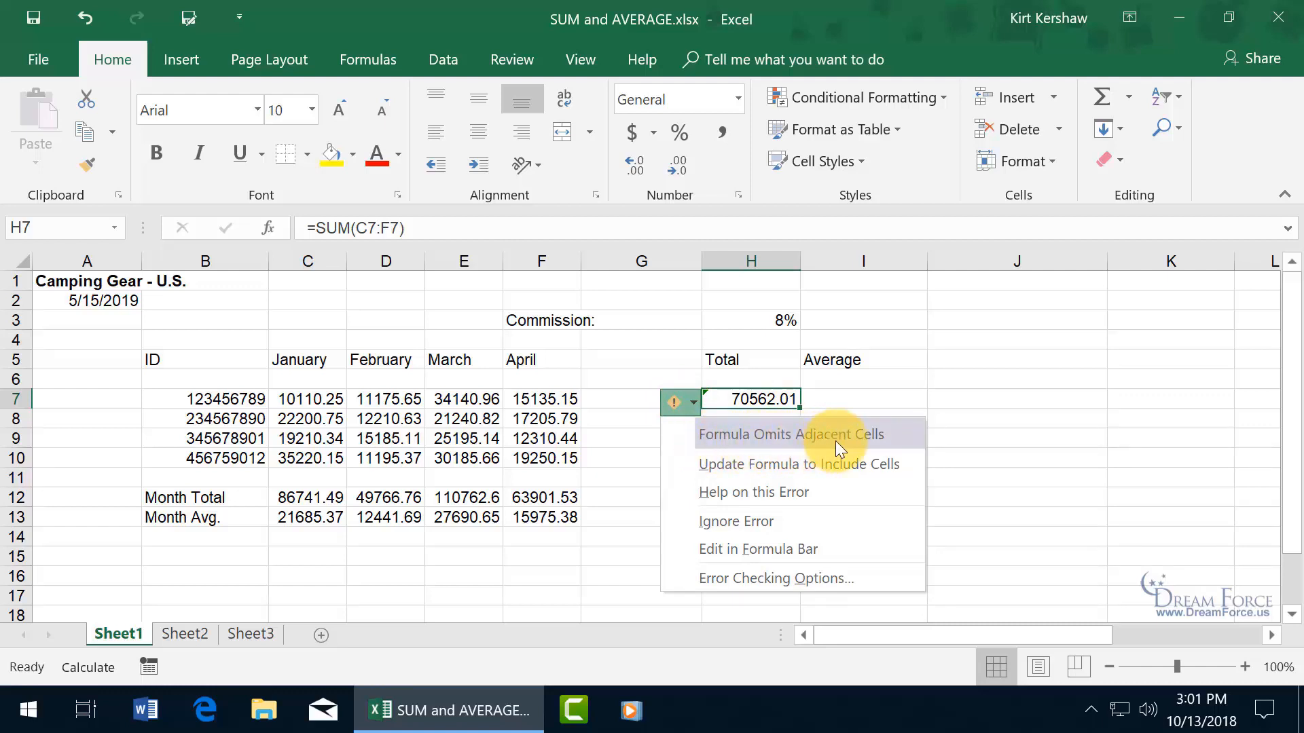
click(750, 521)
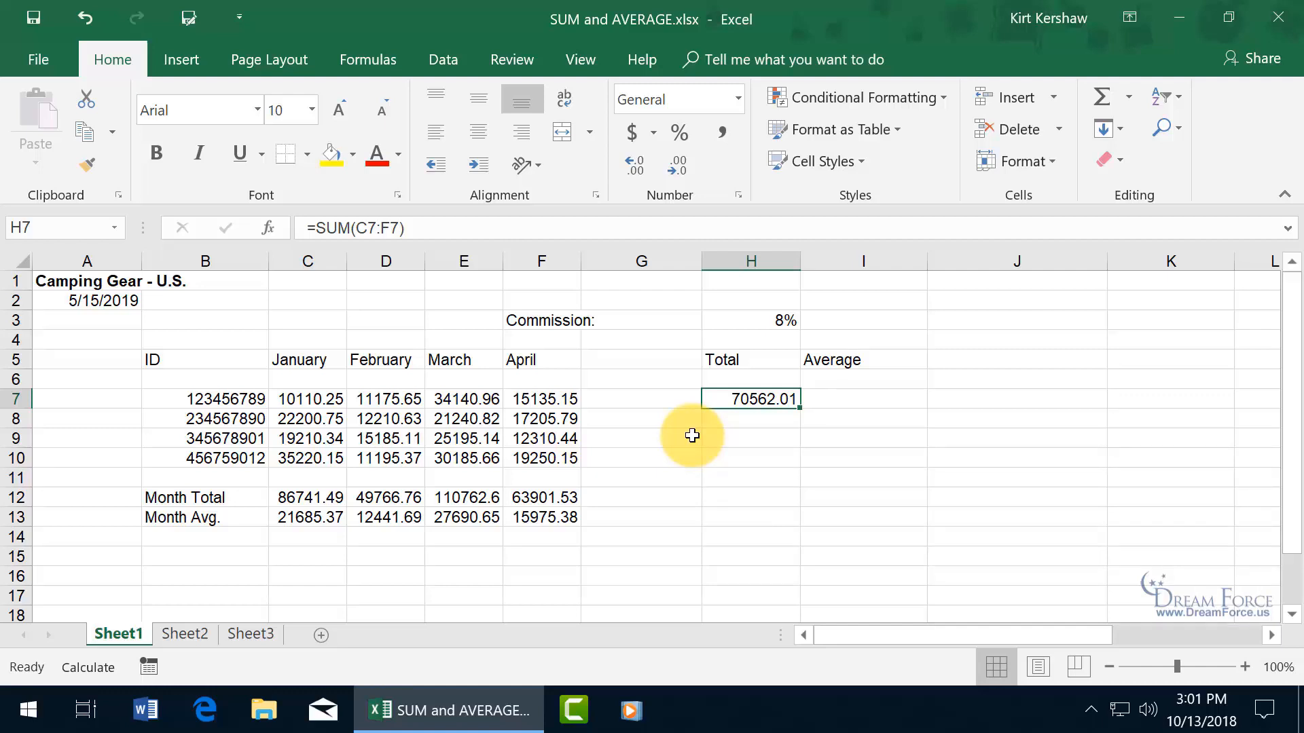
In the program's formula options, check the error indicator colour choices and the background error checking setting, and reset all ignored errors
click(29, 58)
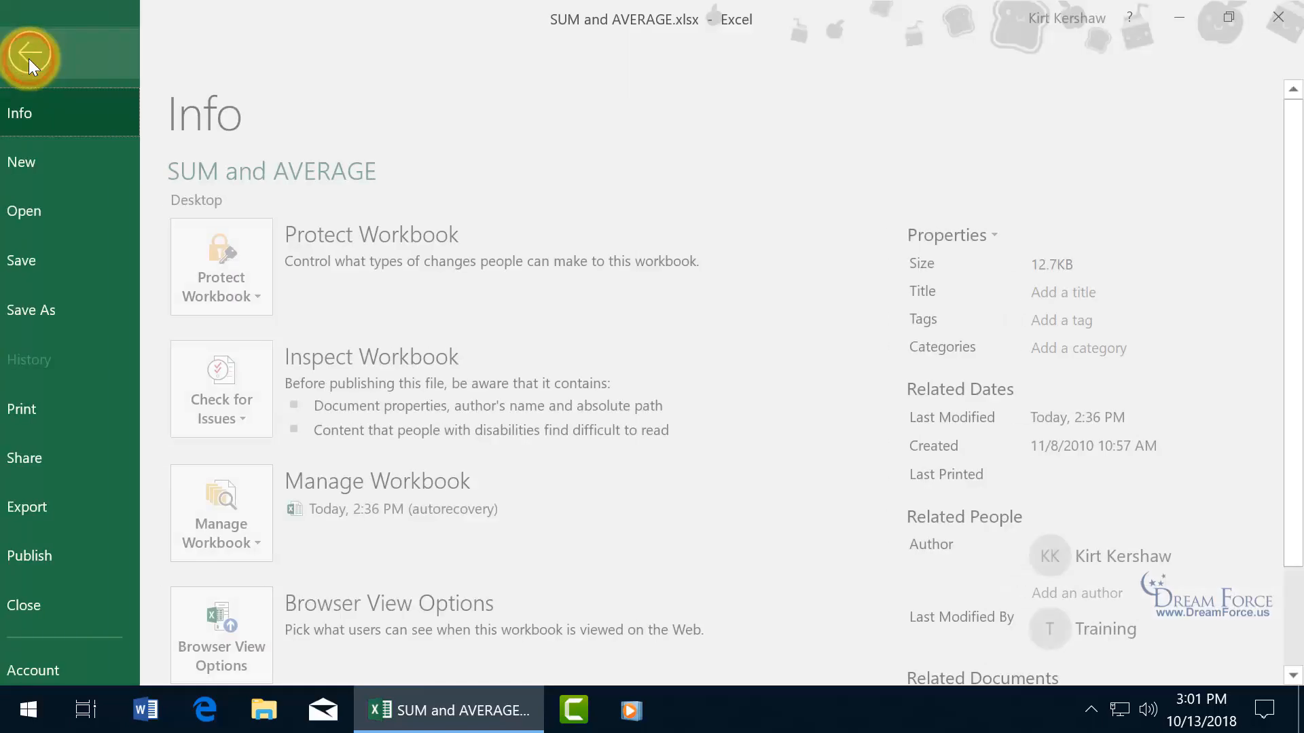
scroll(68, 468, down, 3)
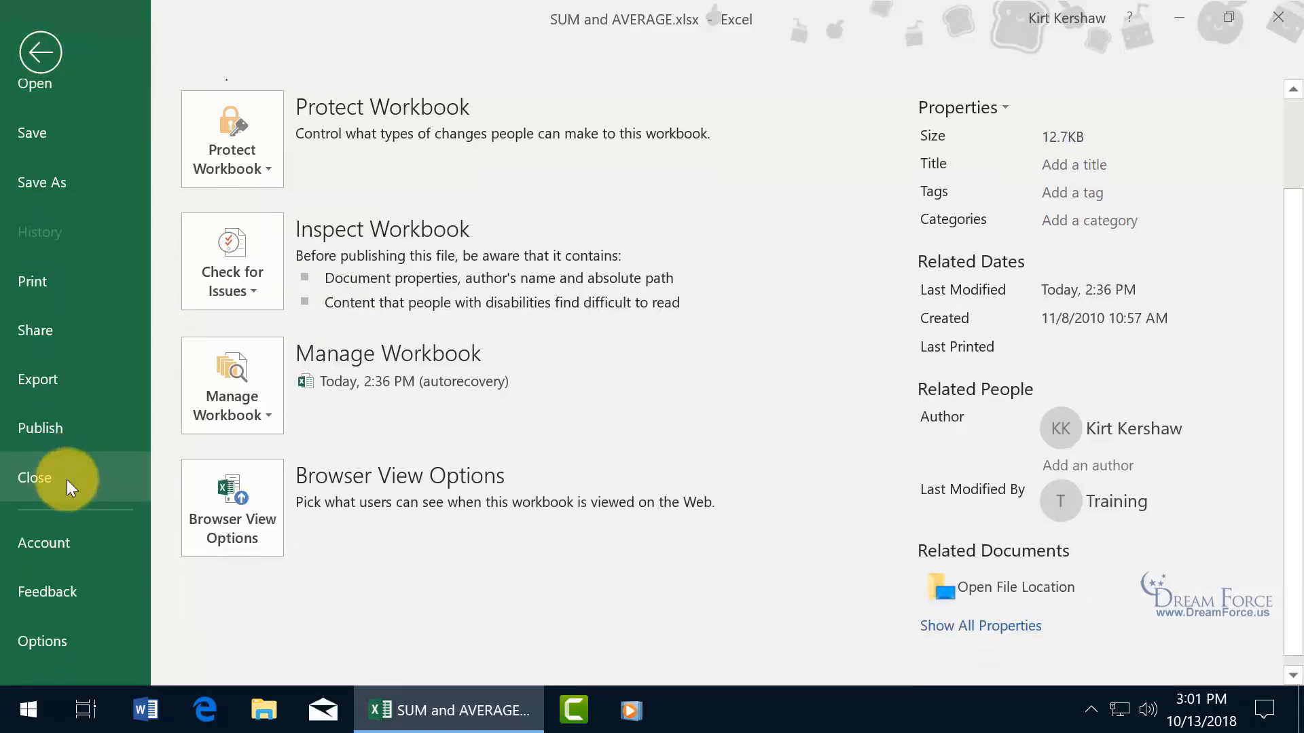
click(68, 635)
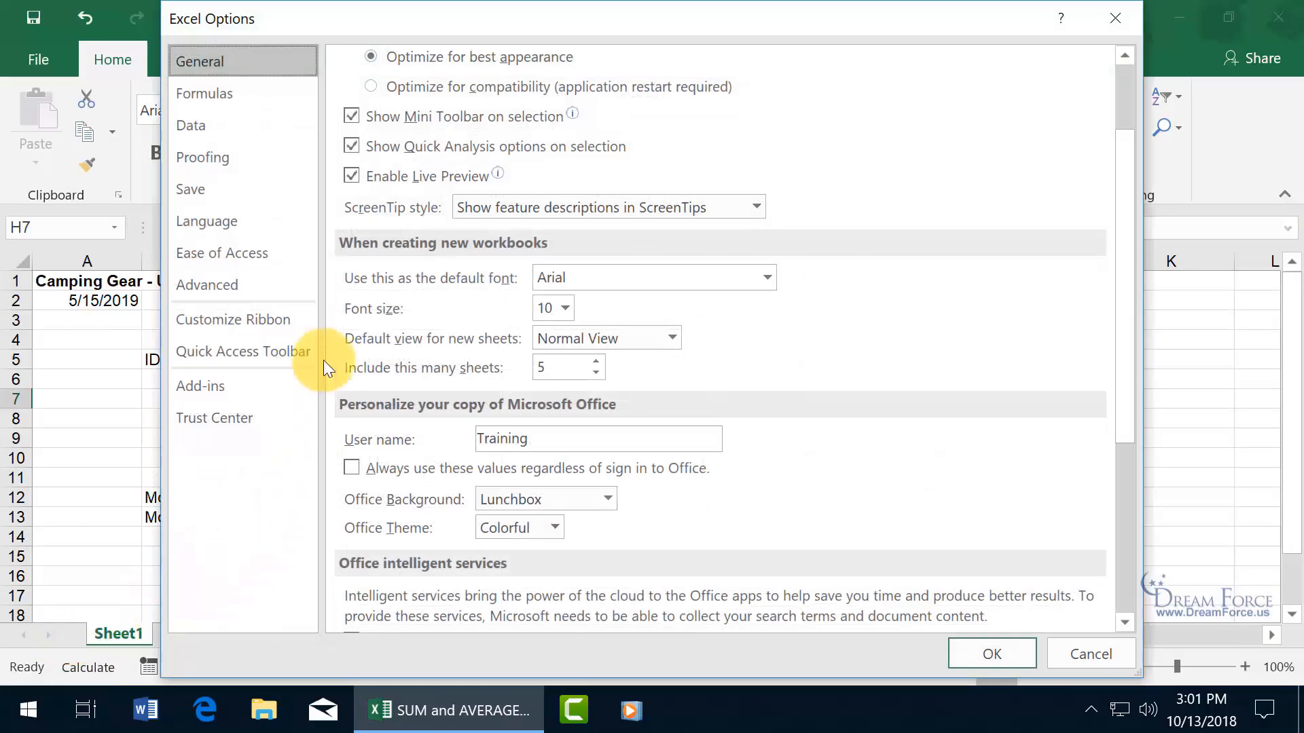
click(231, 91)
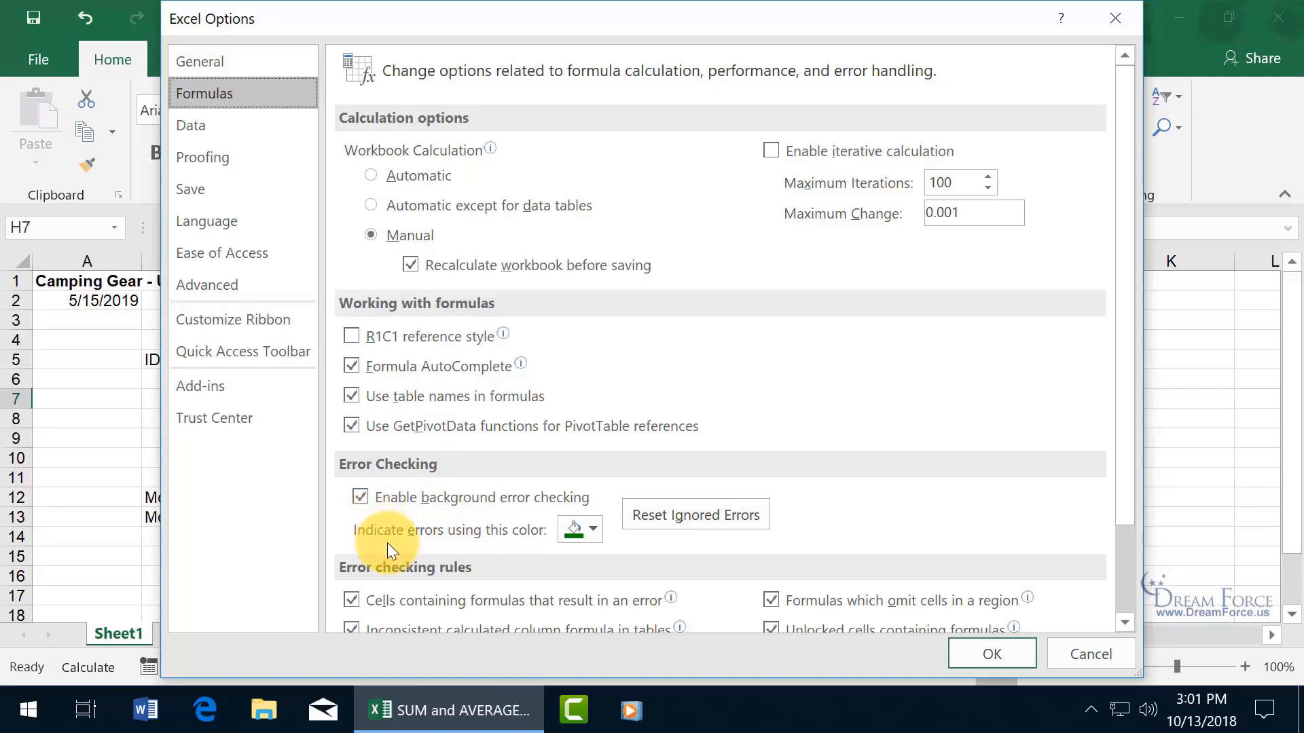
click(583, 532)
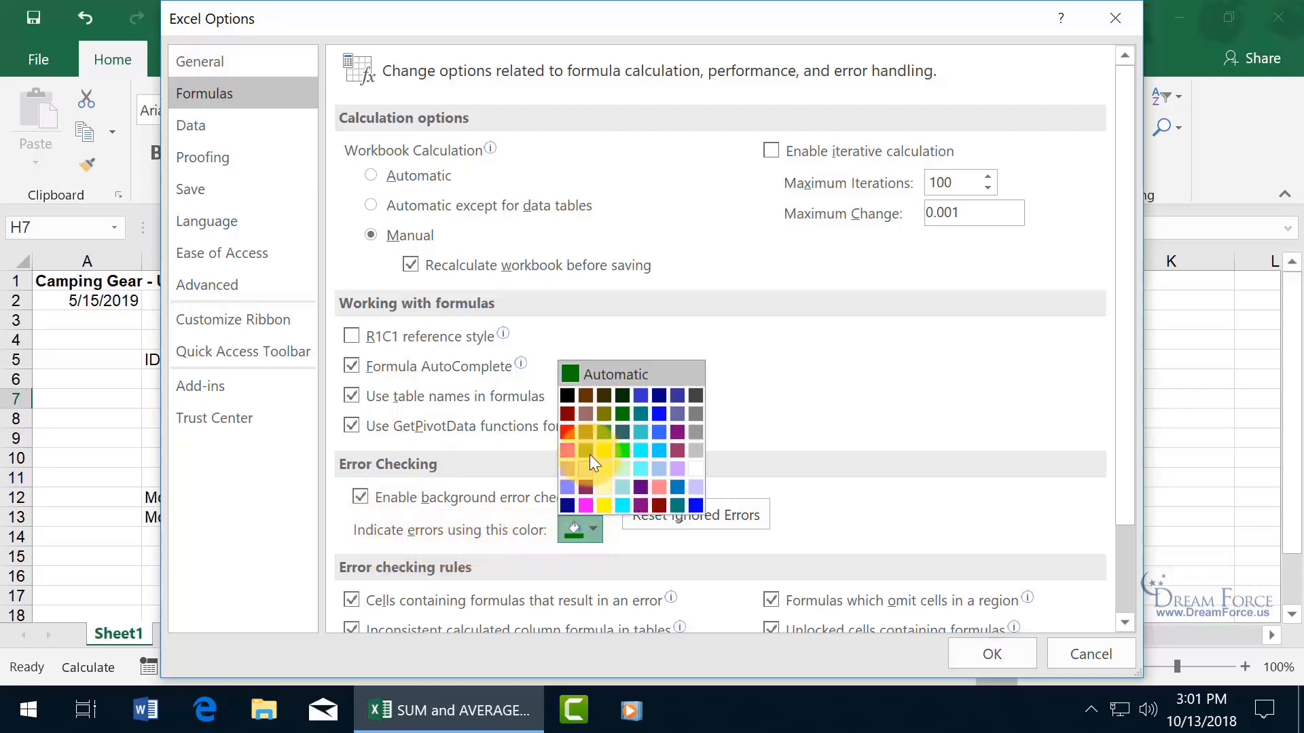
click(520, 507)
click(519, 507)
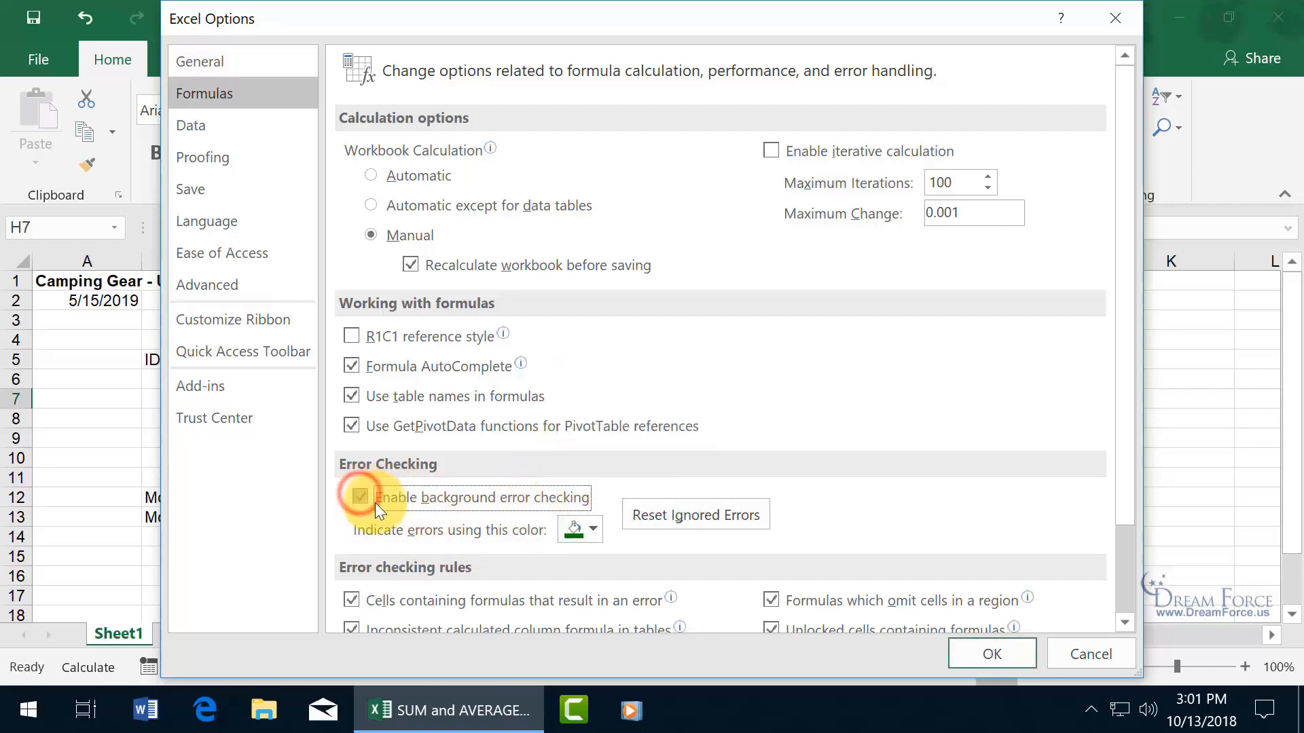
click(686, 520)
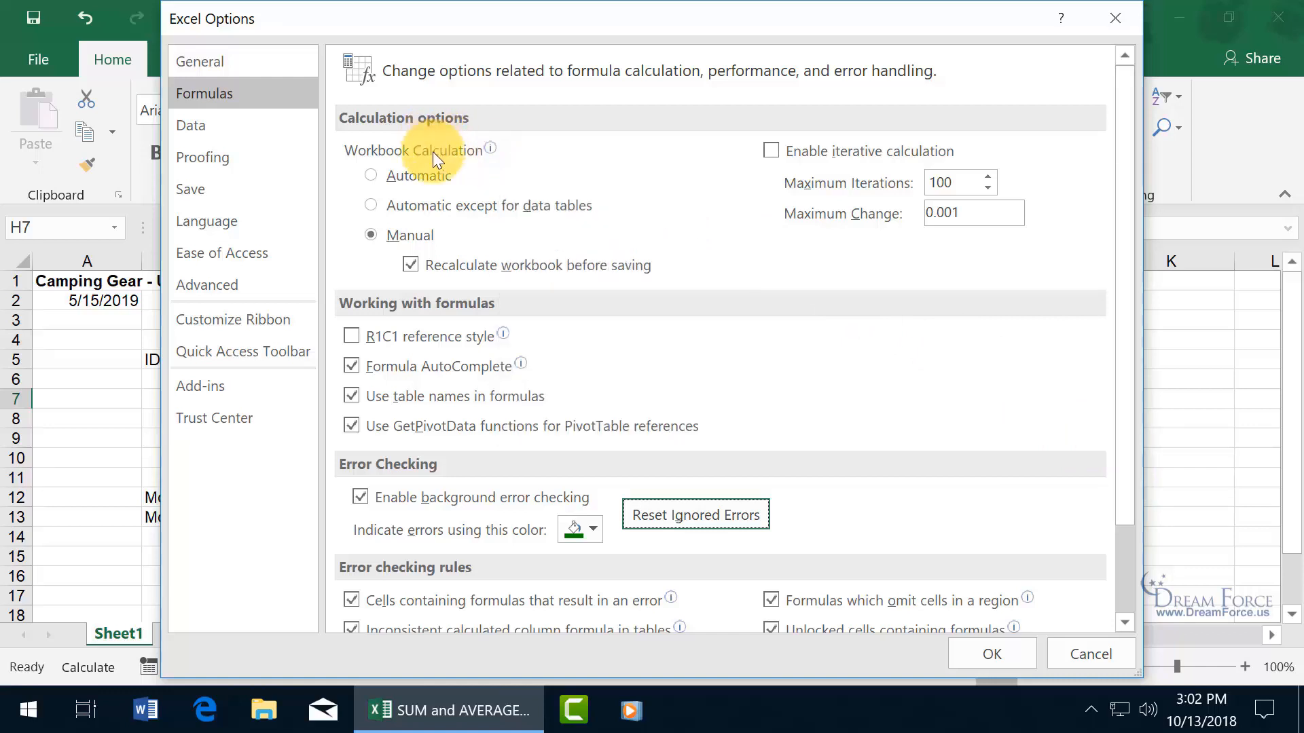
Set the workbook calculation mode to Automatic and apply the options
mouse_move(437, 163)
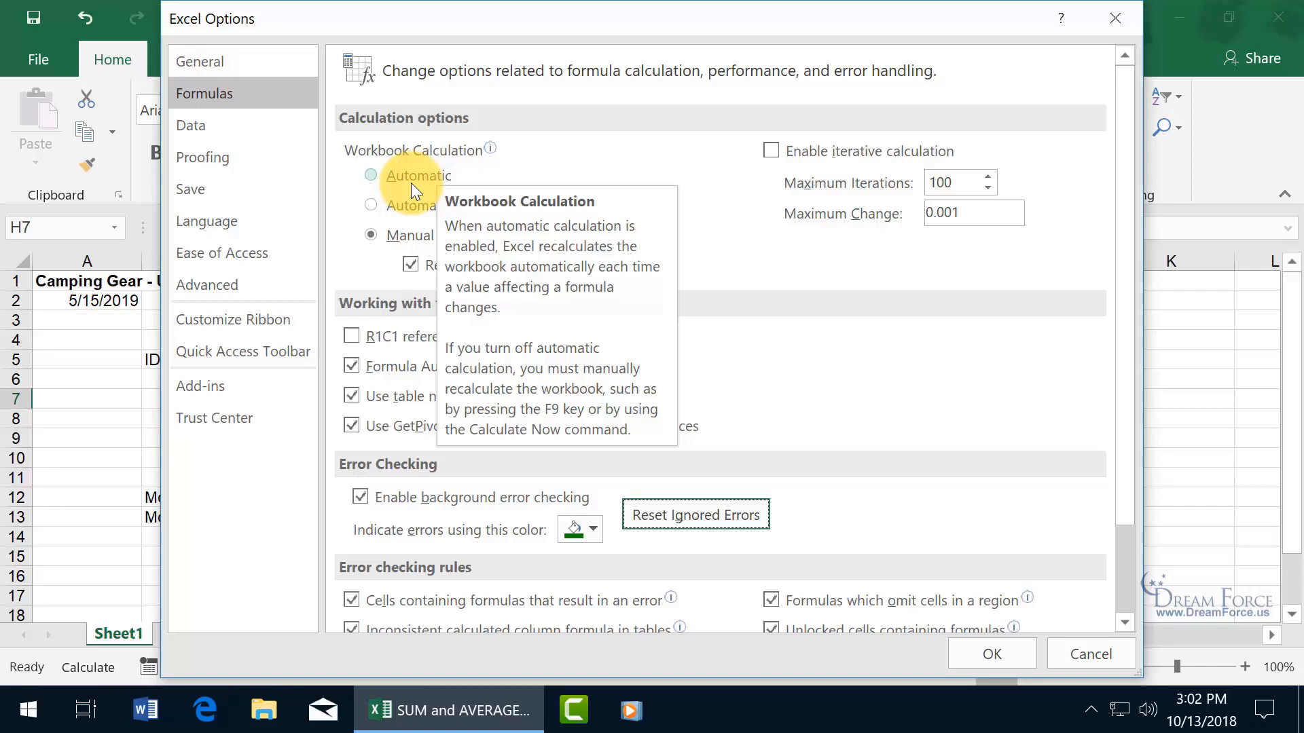
drag(400, 18, 981, 154)
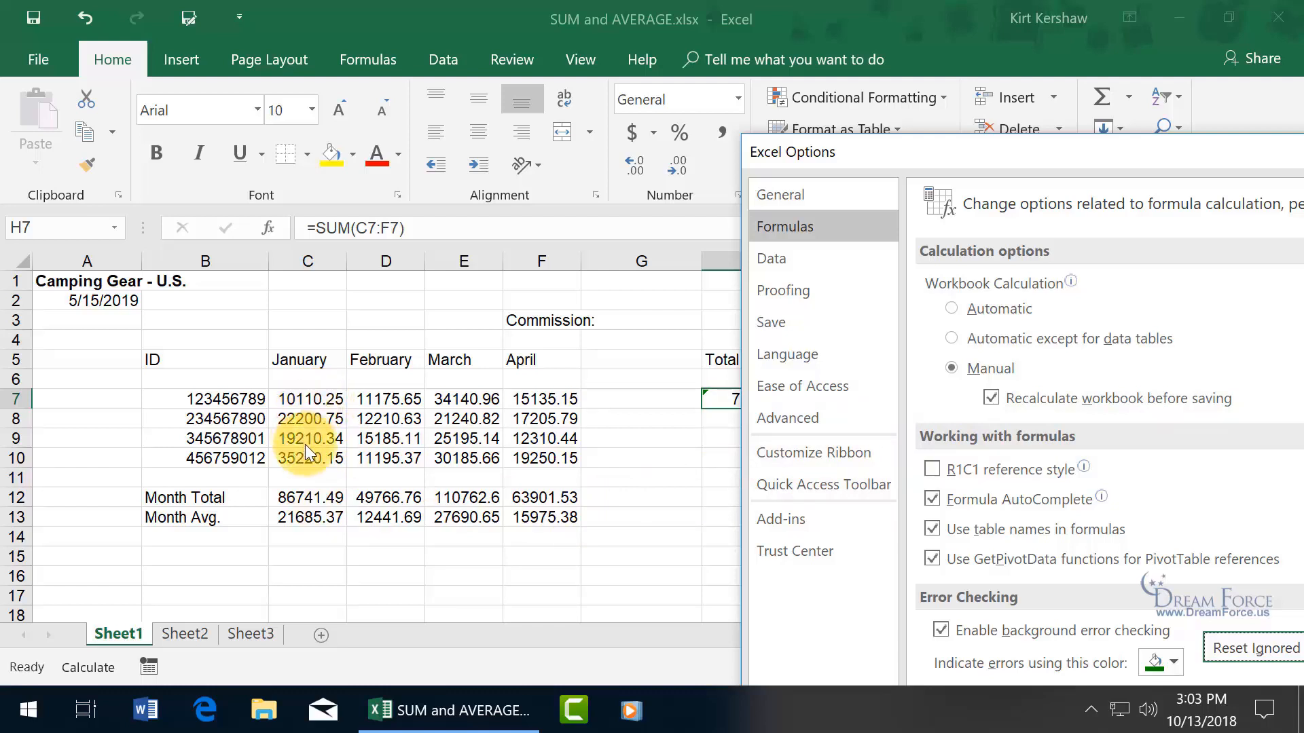
click(955, 307)
drag(1042, 161, 396, 17)
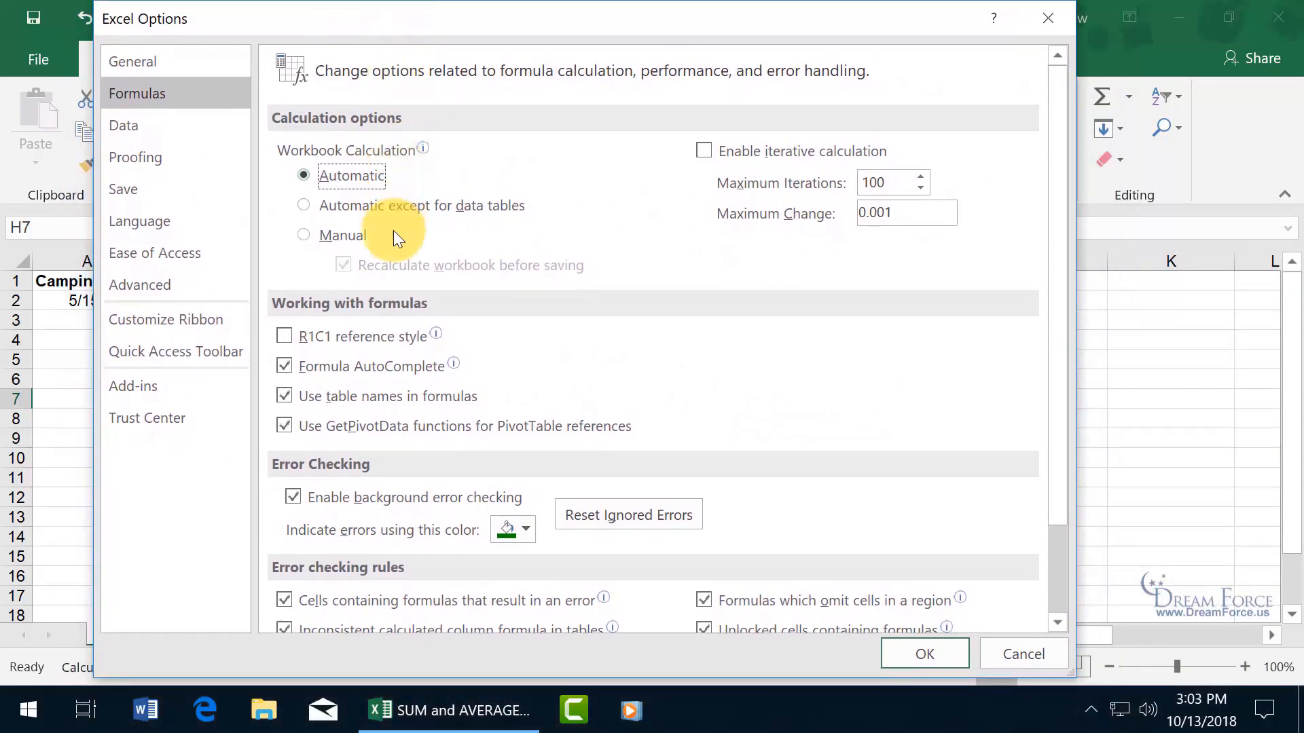
click(902, 650)
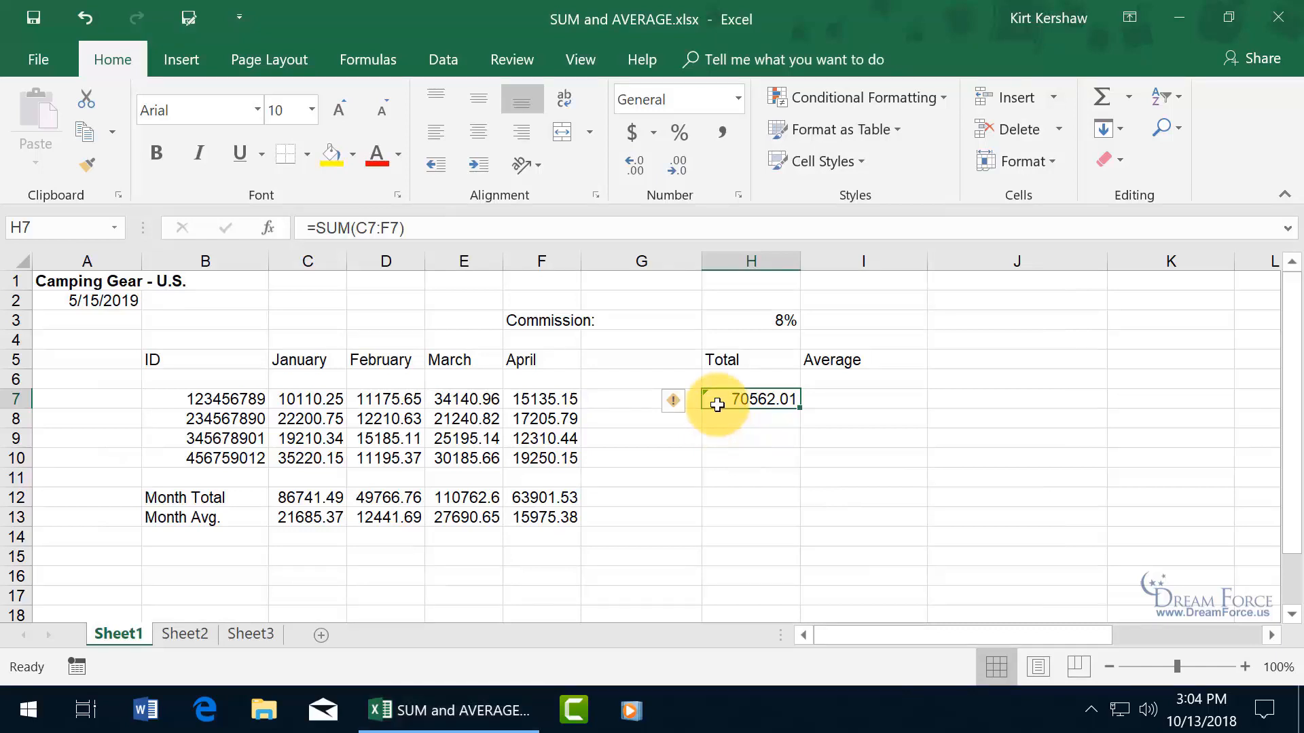
Test automatic recalculation by changing the January value in C7 to 1, and undo the change
click(303, 402)
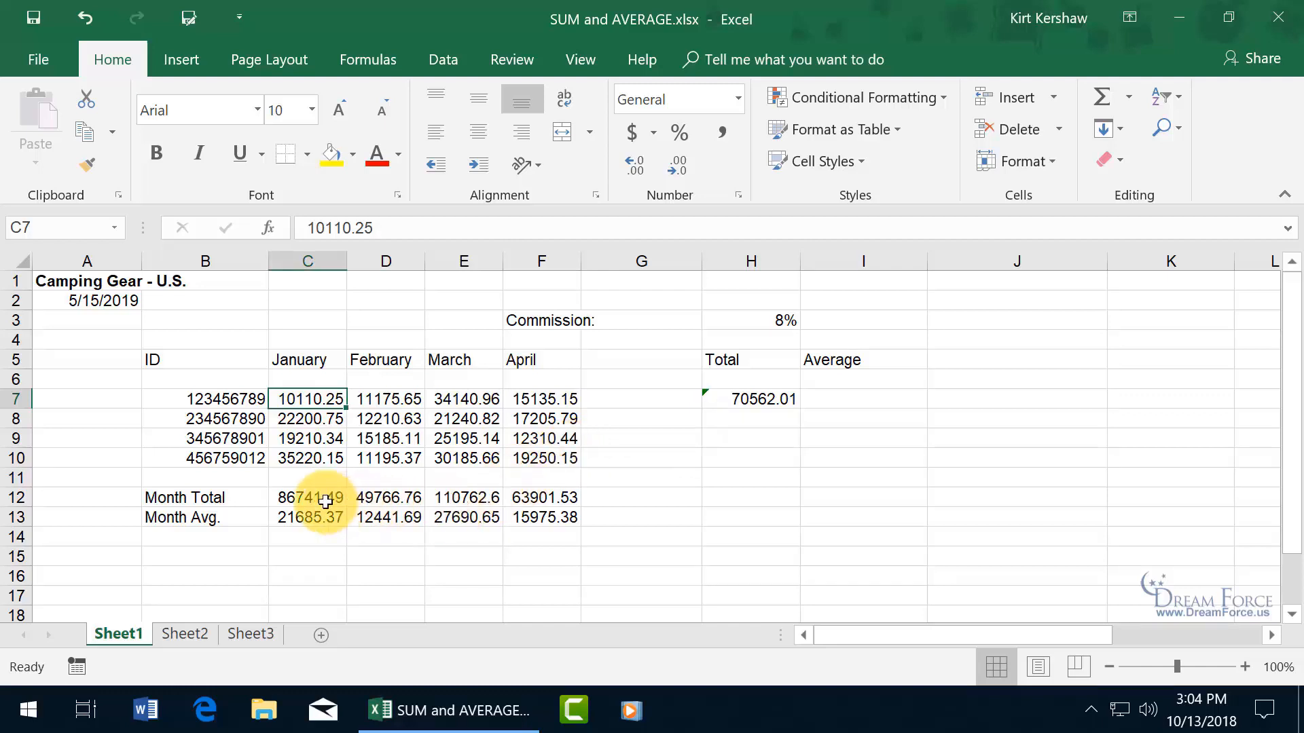
key(Return)
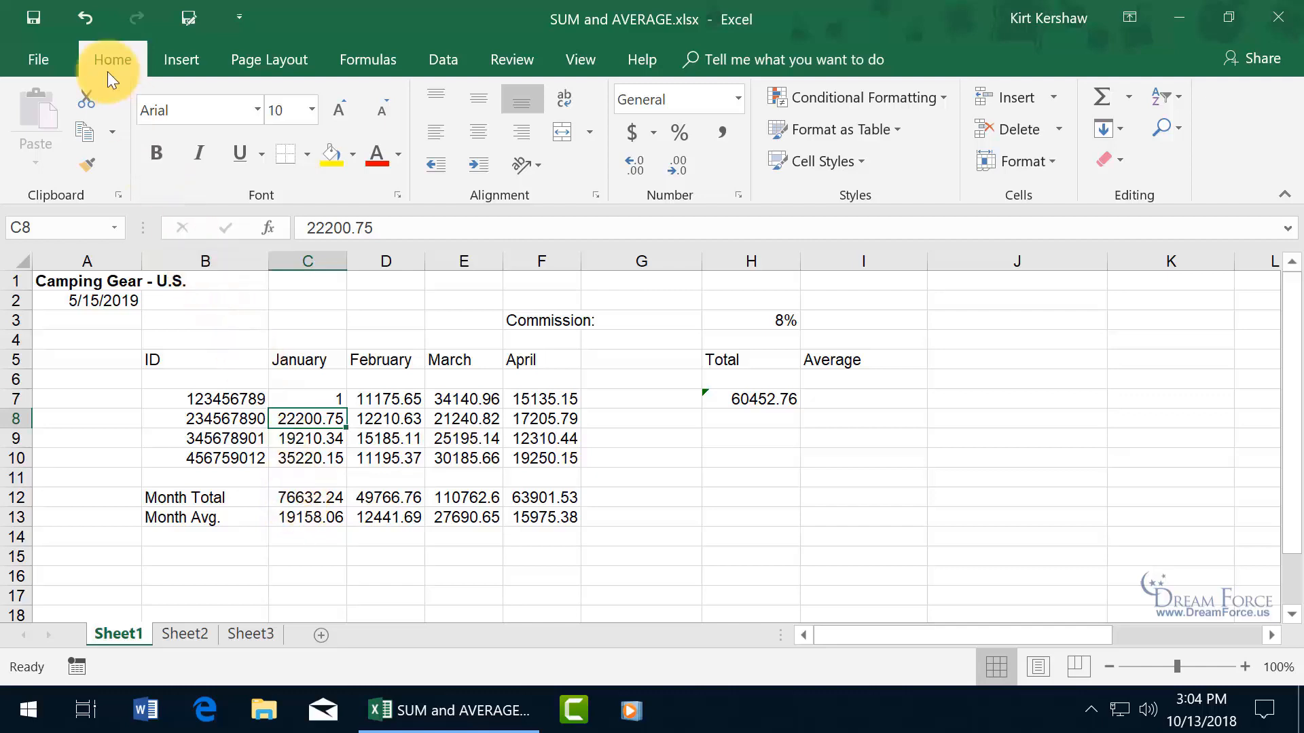
click(82, 12)
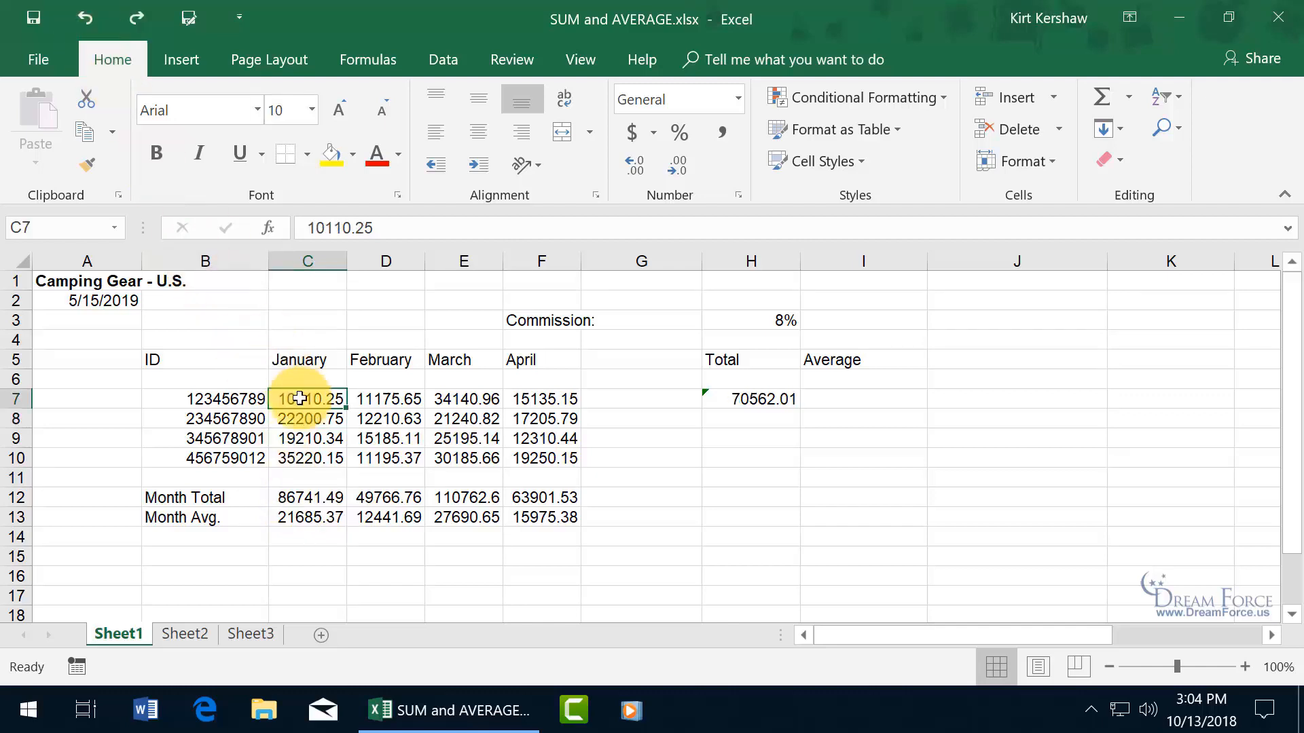
Start a SUM formula in H8 for the second ID's sales total
click(766, 421)
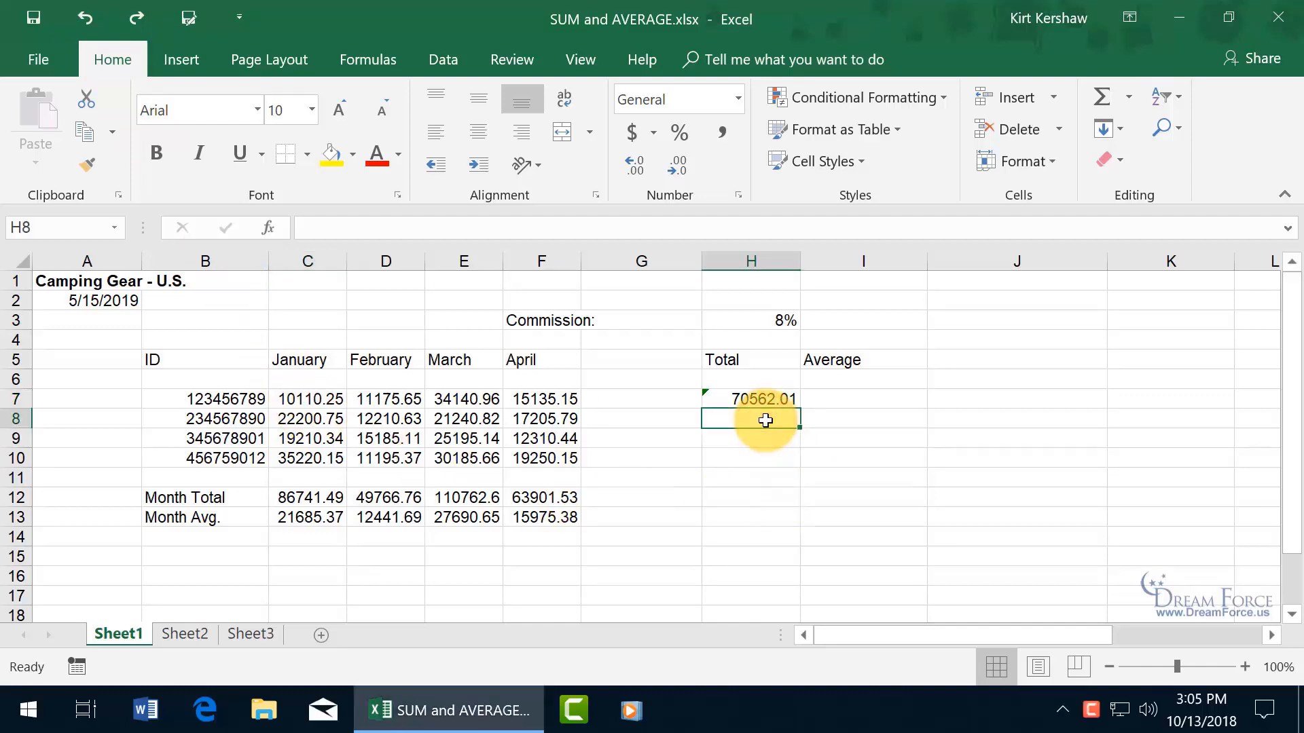
text(=sum)
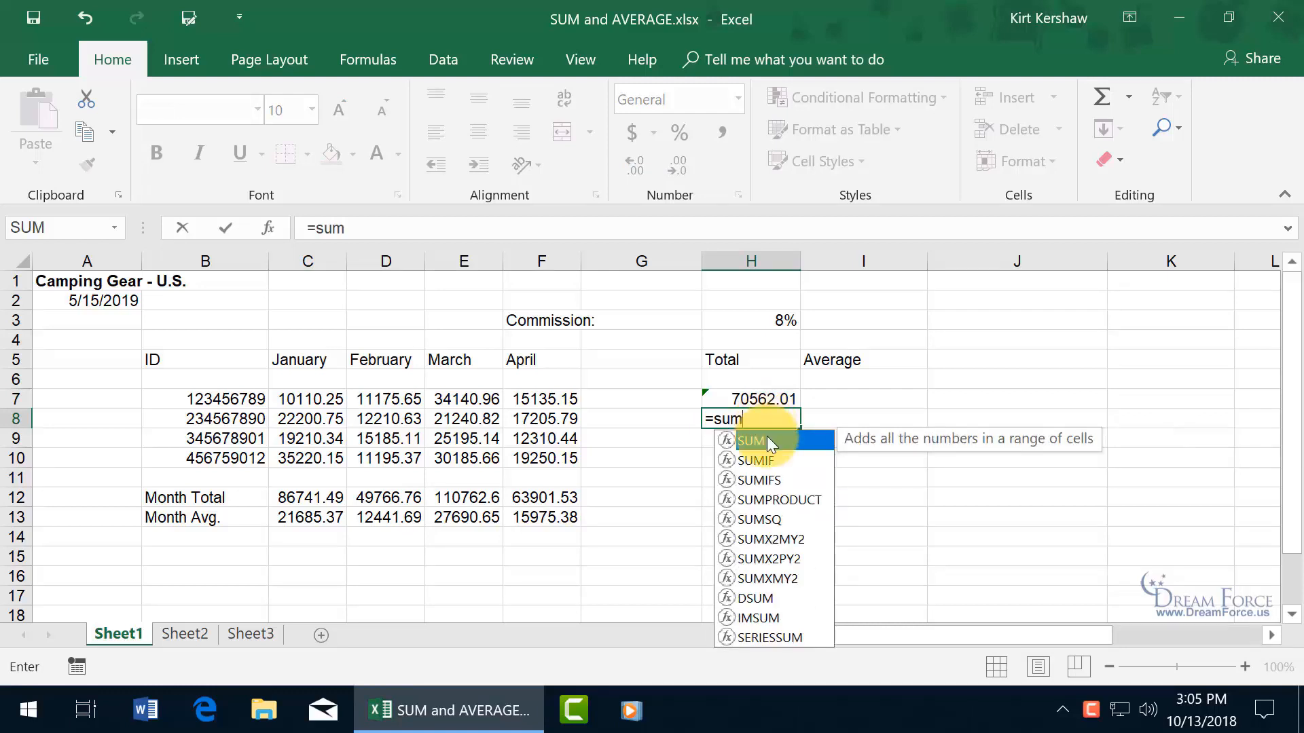
text(()
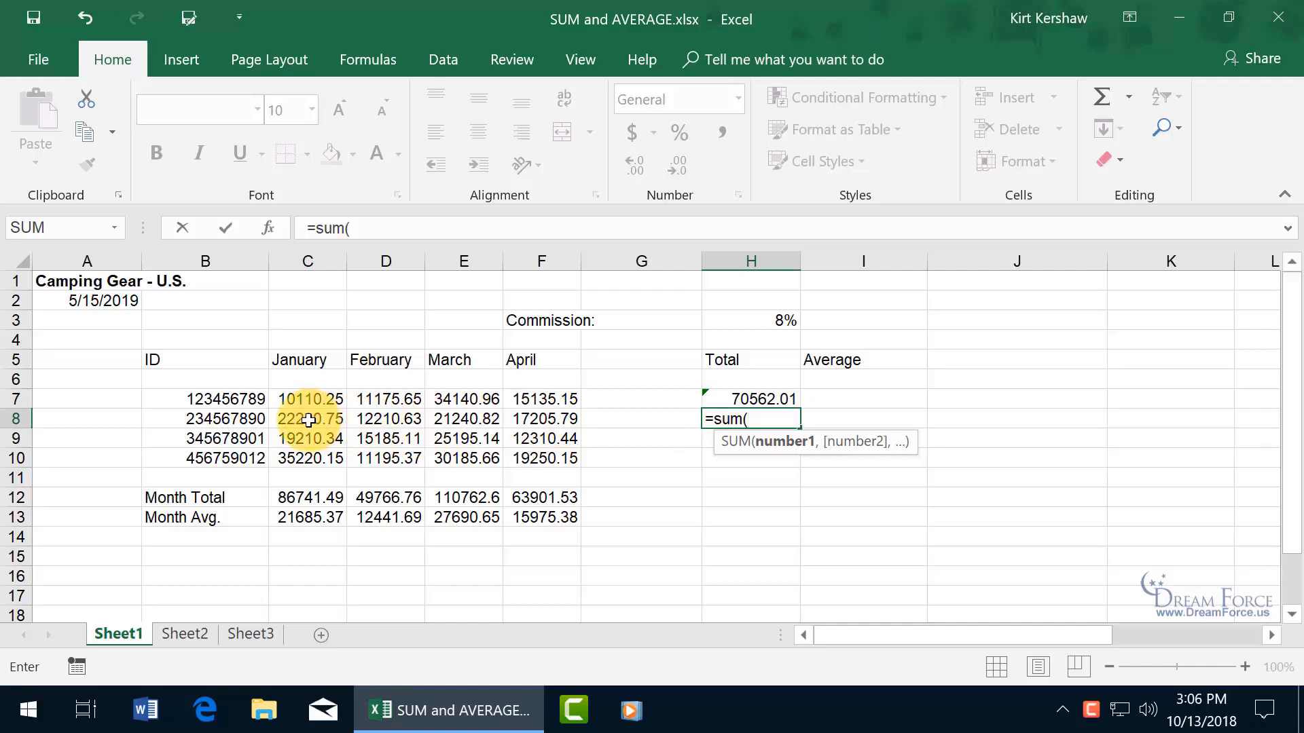
Complete the SUM formula in H8 so that it totals the range C8:F8
text(c8)
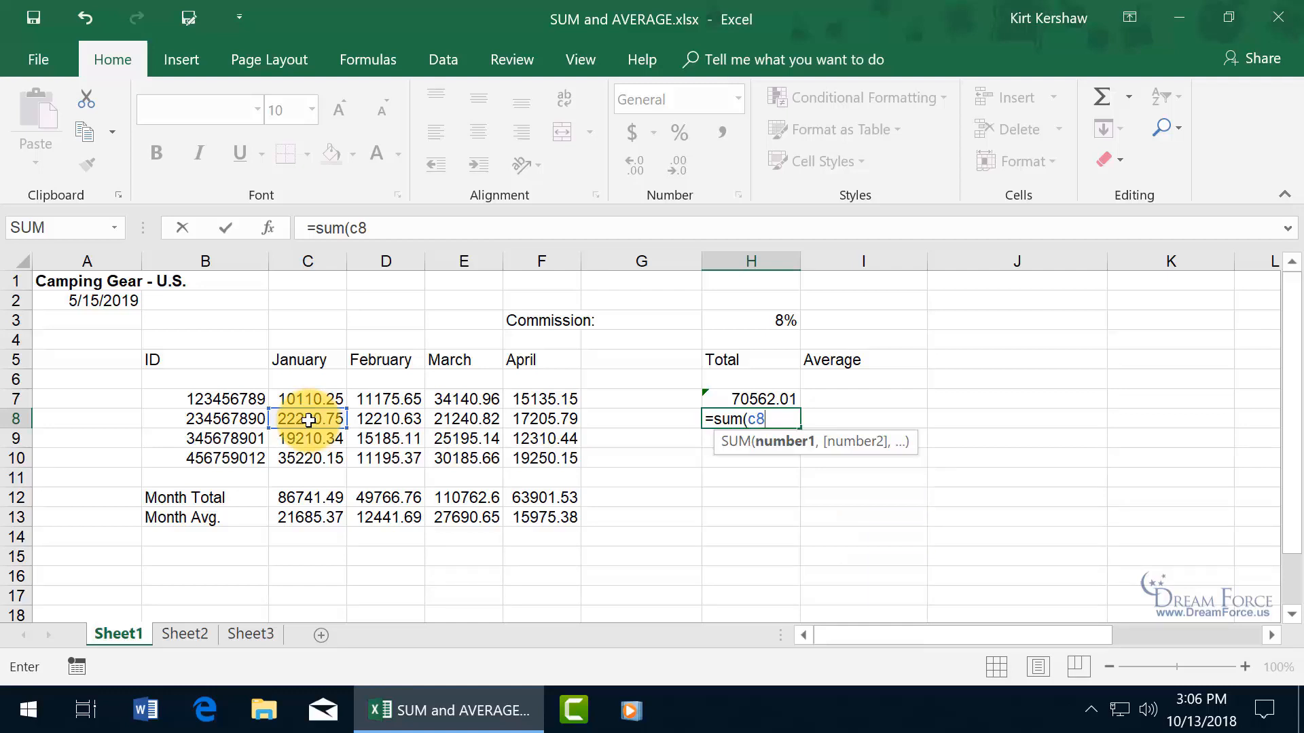
text(:f)
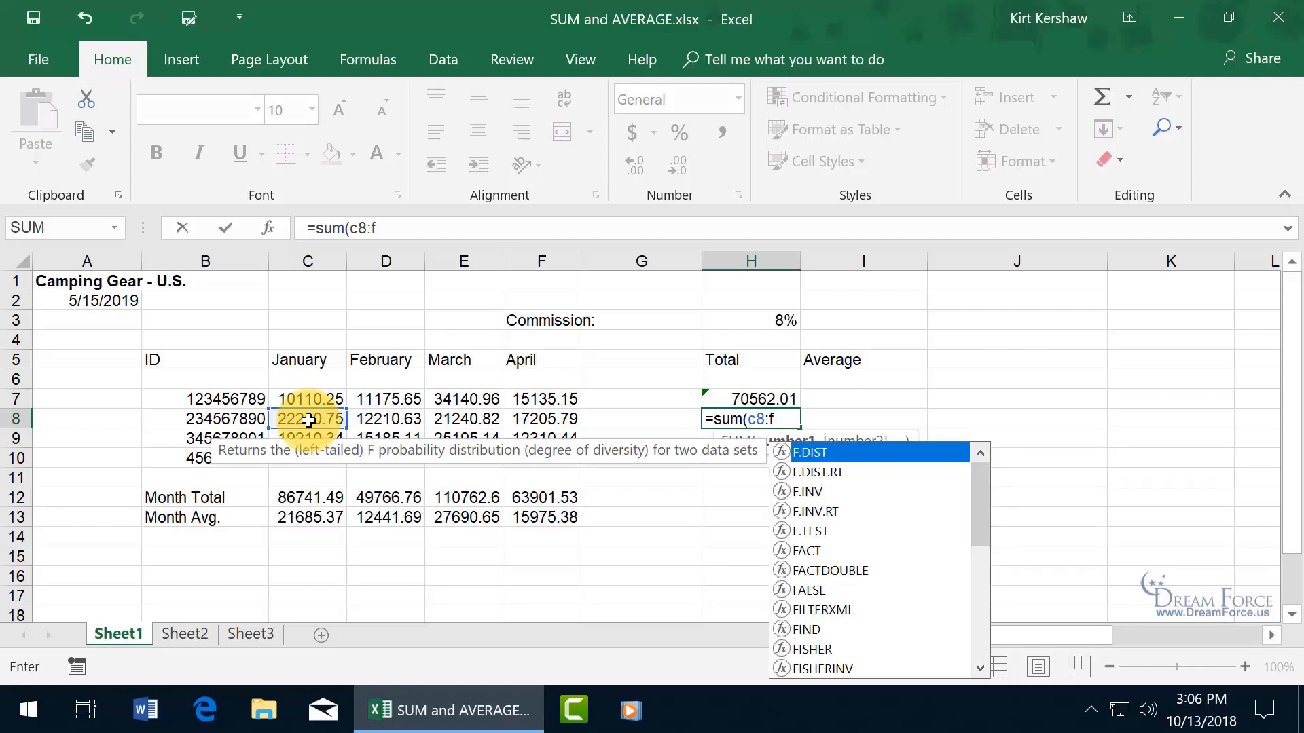
text(8)
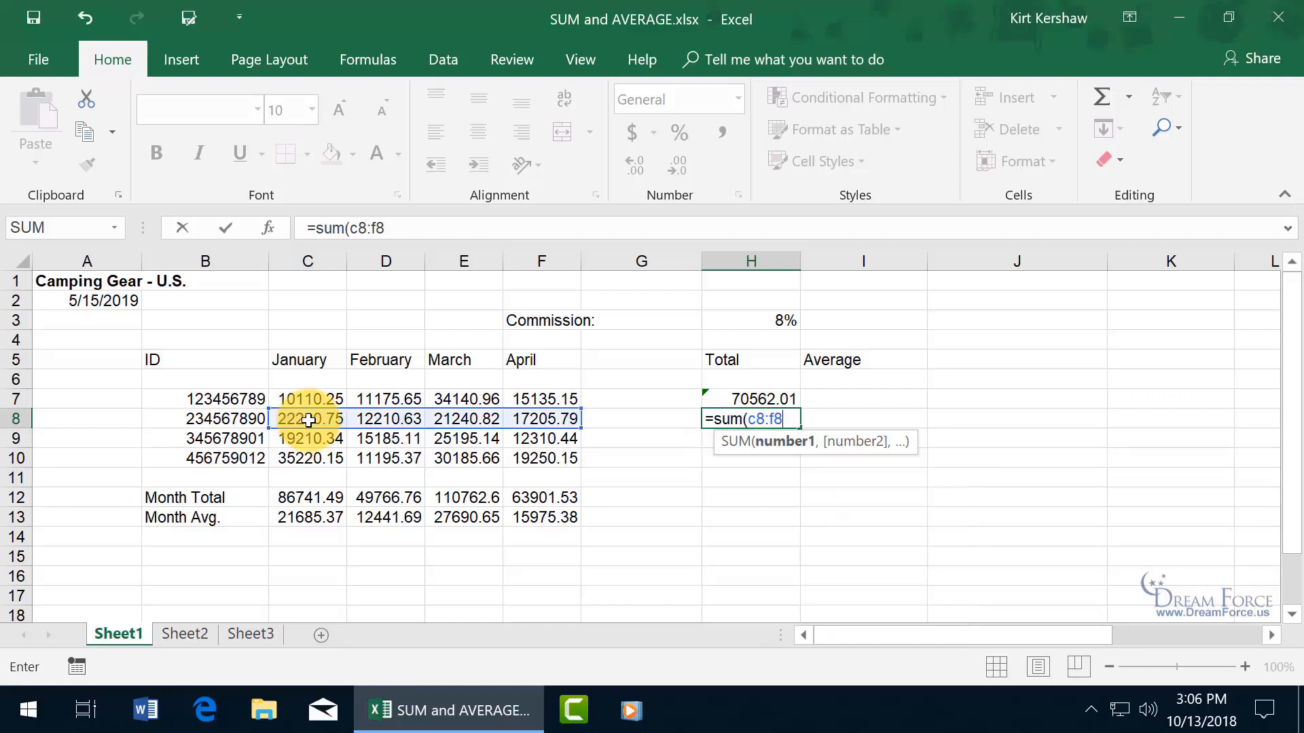
key(Return)
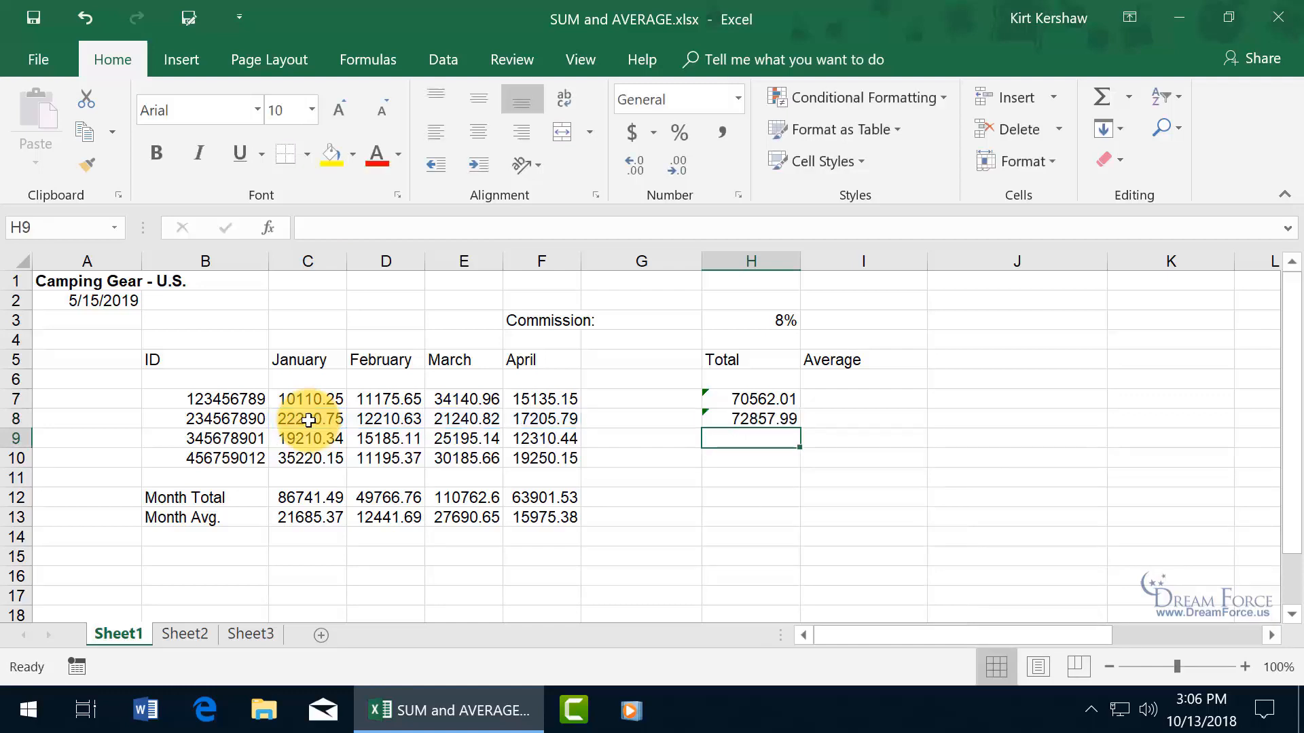
Check H8's formula against the source cells C8:F8, and select H9 for the next total
click(778, 421)
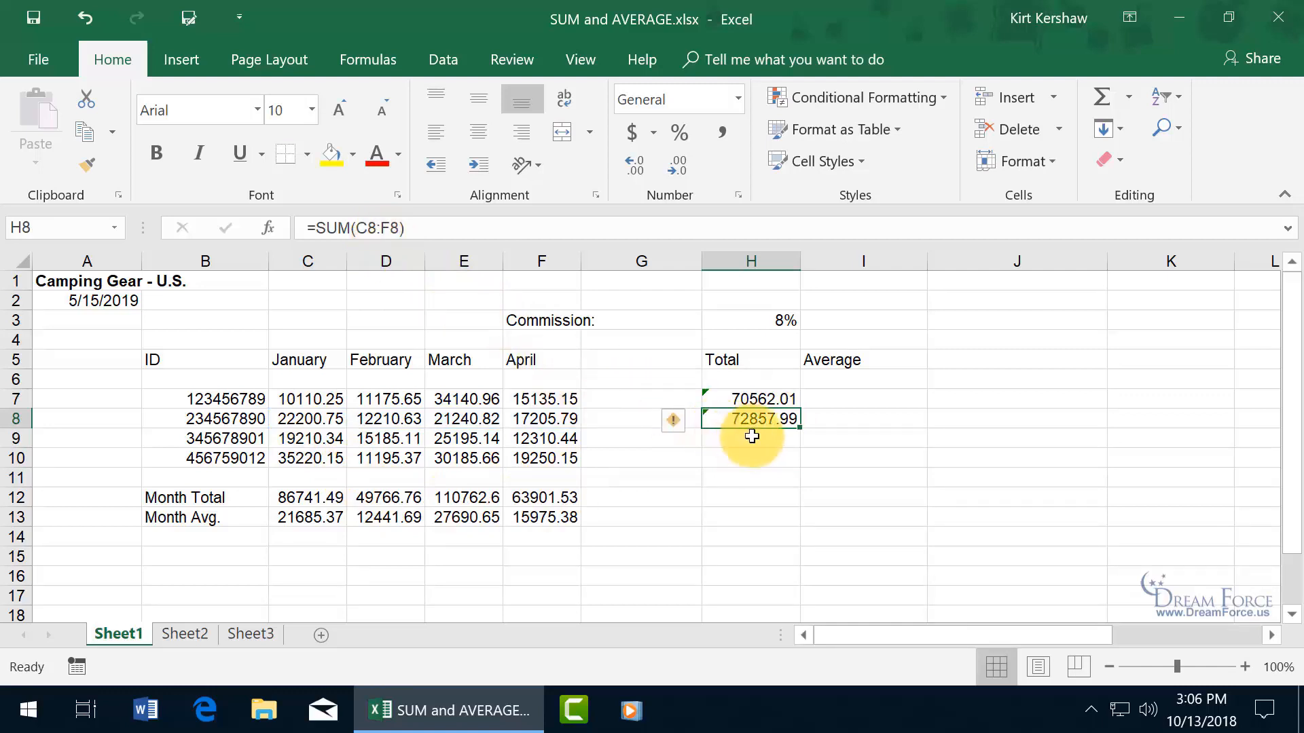
drag(309, 420, 536, 415)
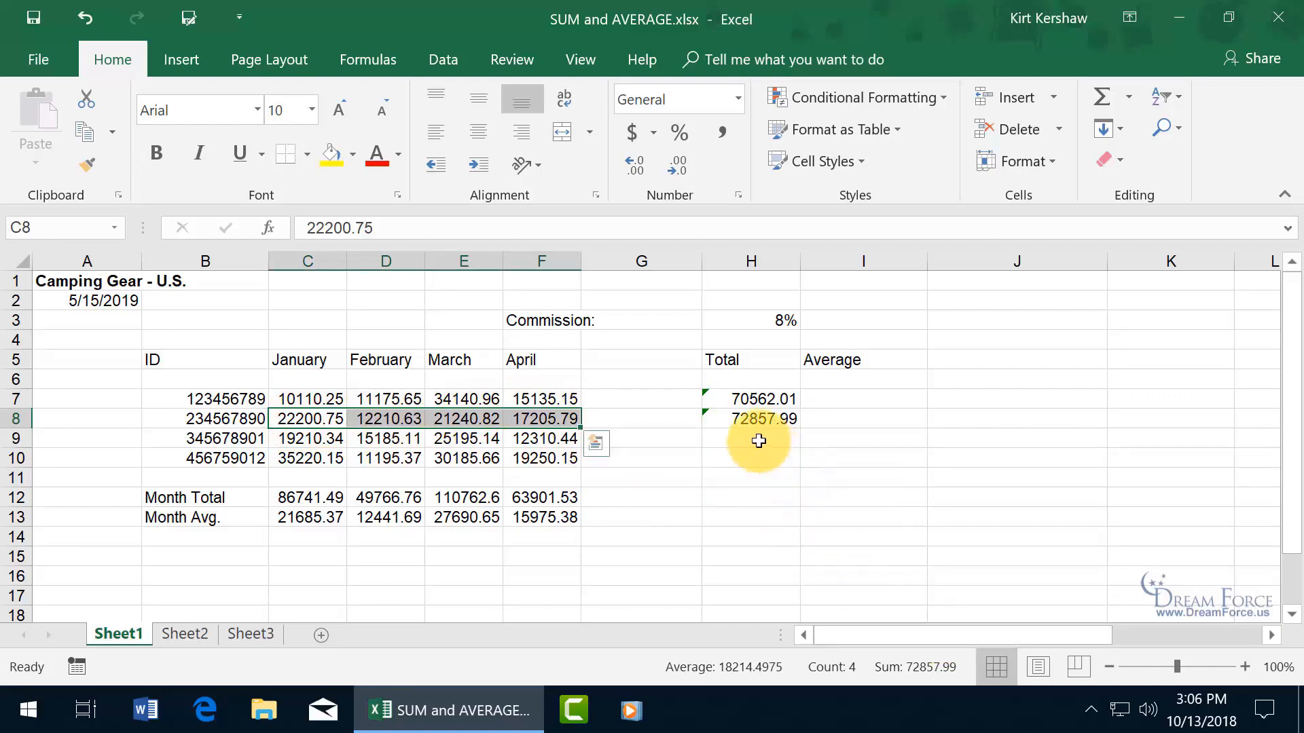
click(759, 442)
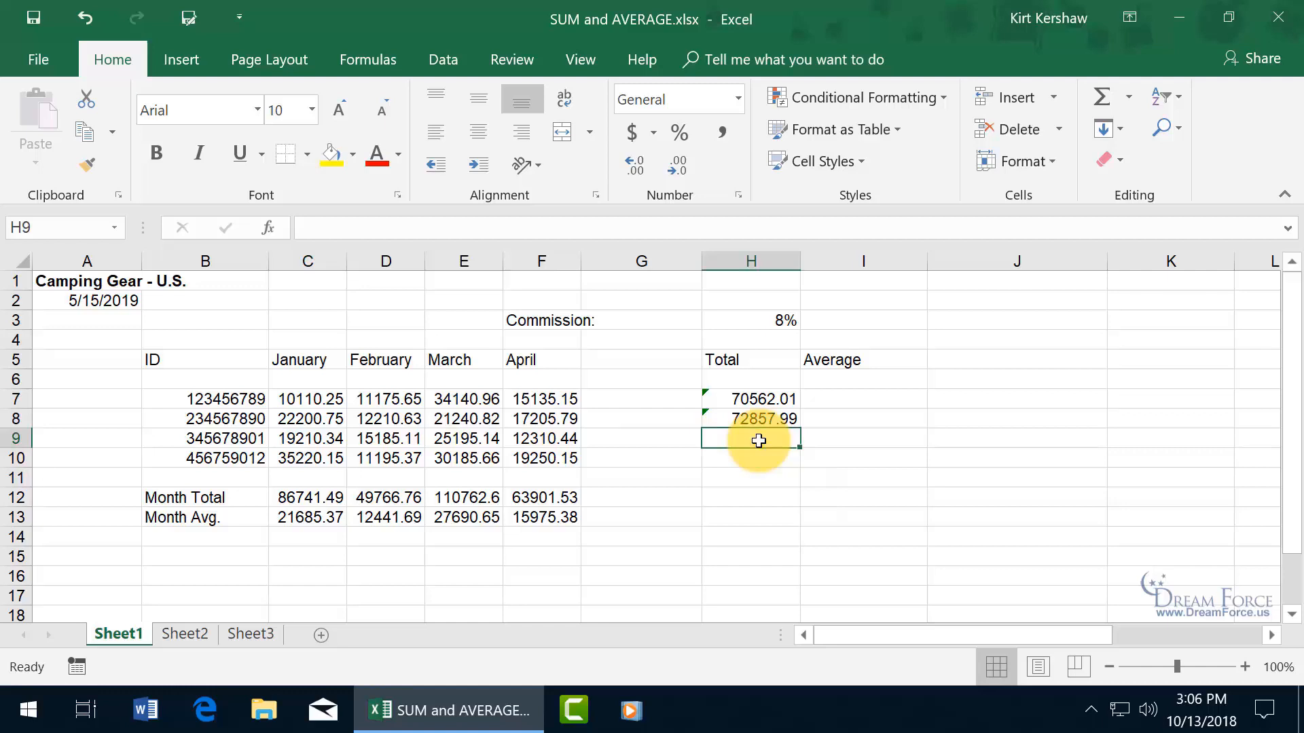
text(=)
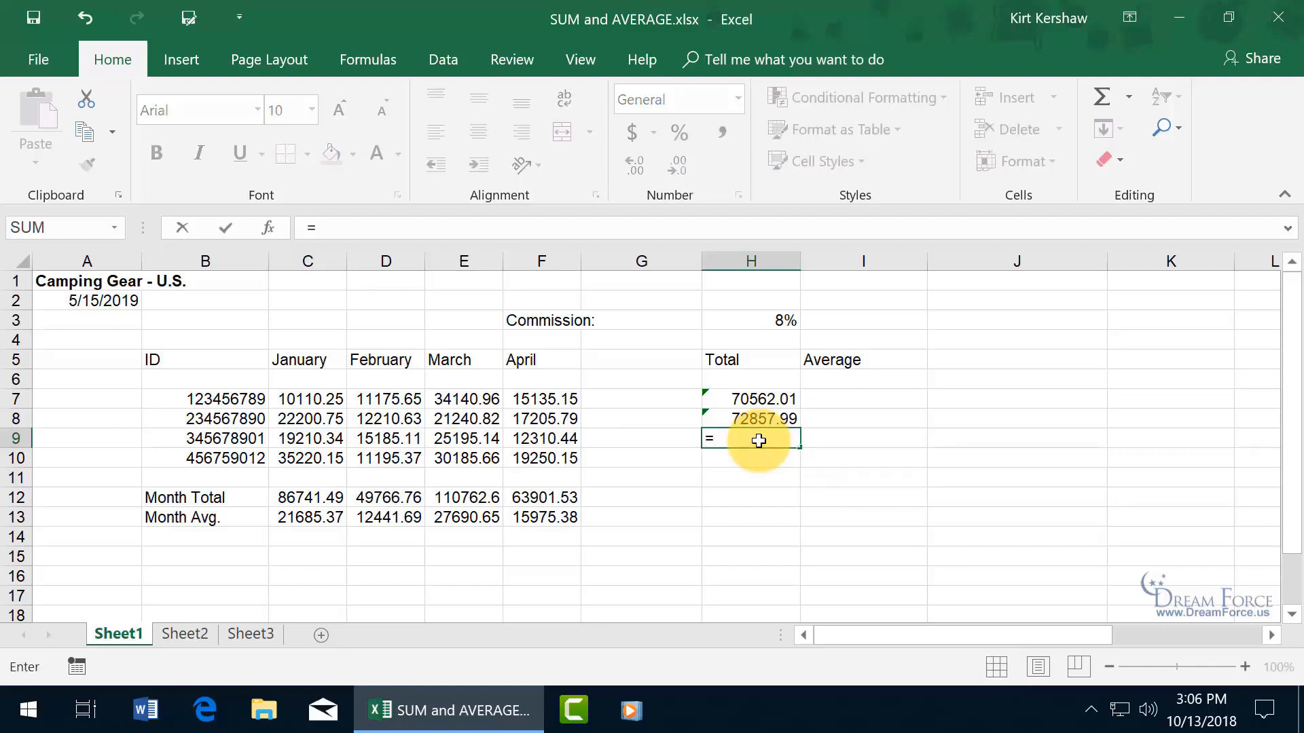
text(su)
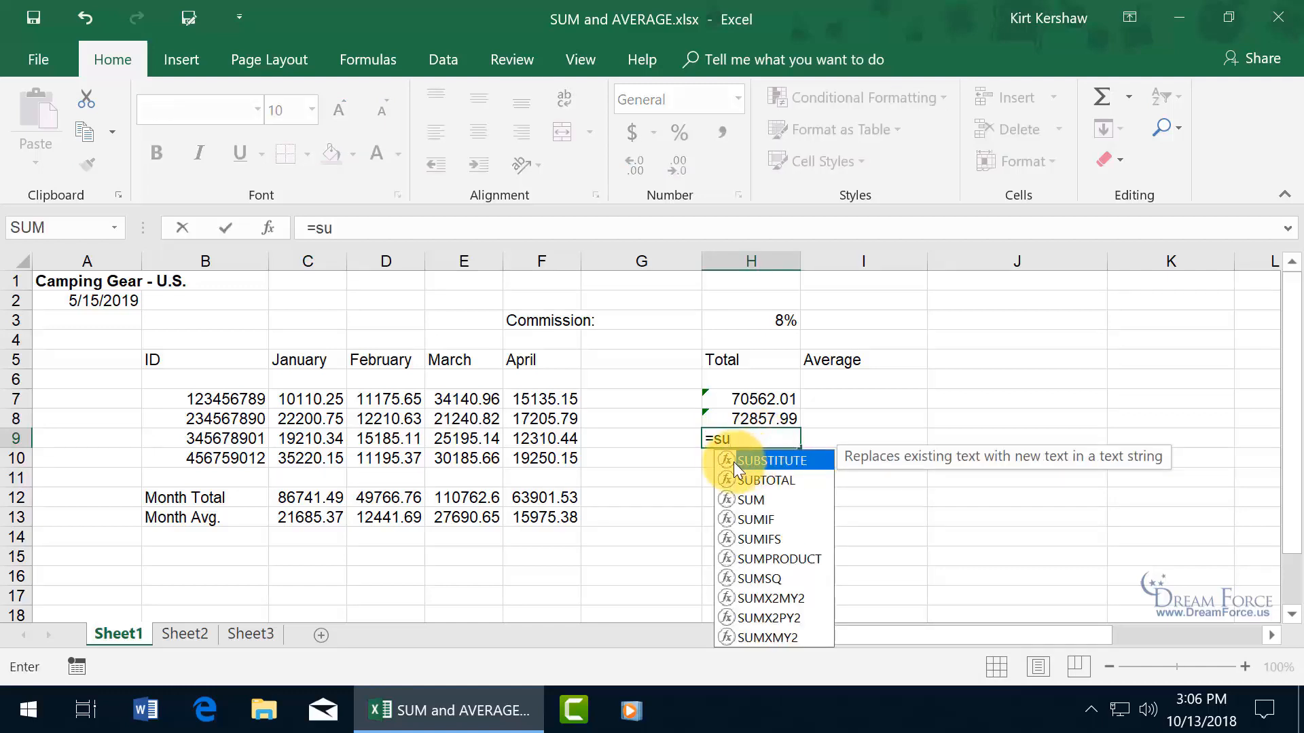
key(Escape)
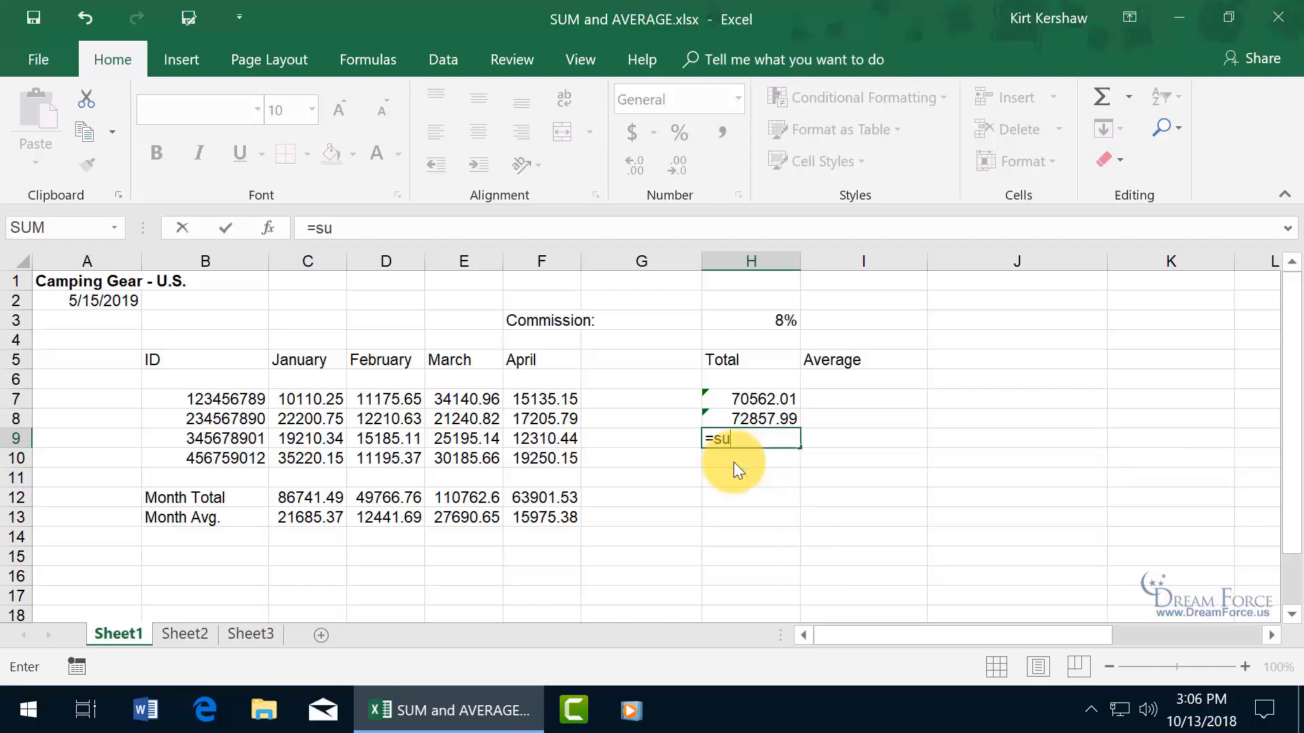
key(Escape)
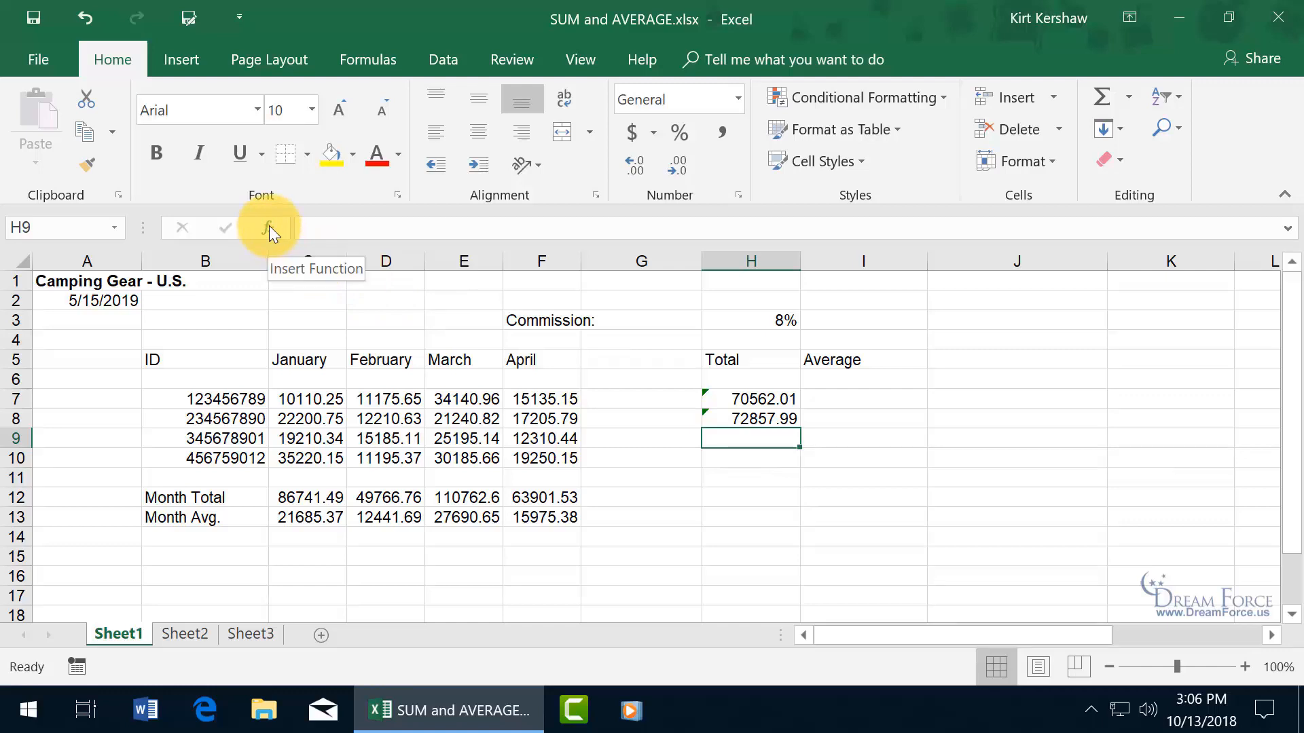
Open Insert Function for H9 and browse the Date & Time and All categories, including the description of DAY
click(382, 63)
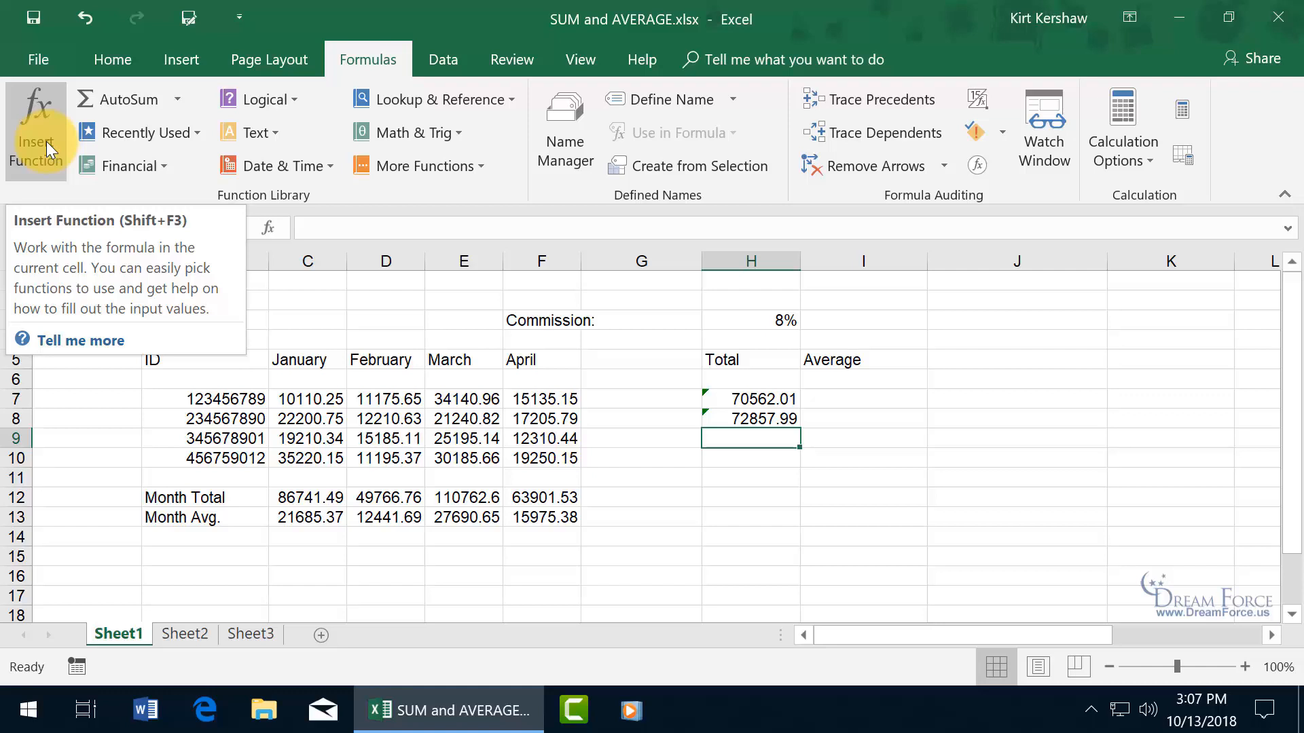
click(271, 225)
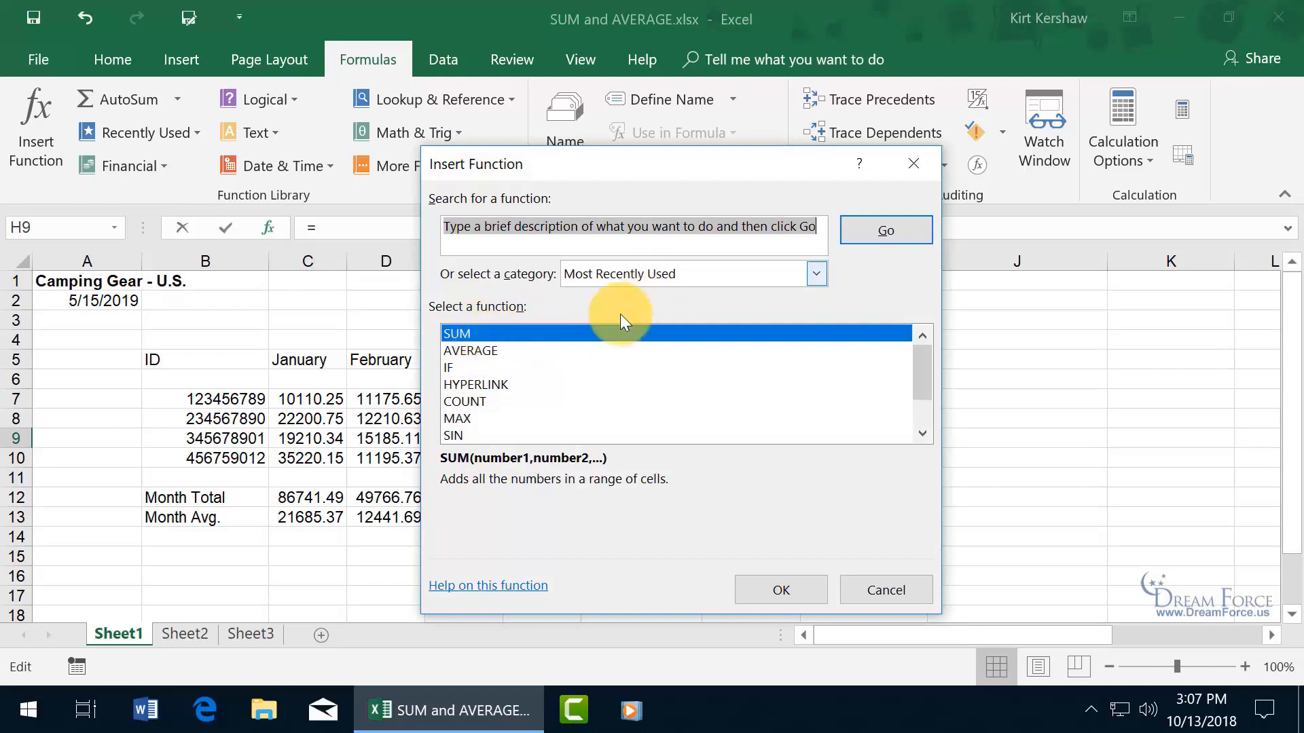
click(817, 275)
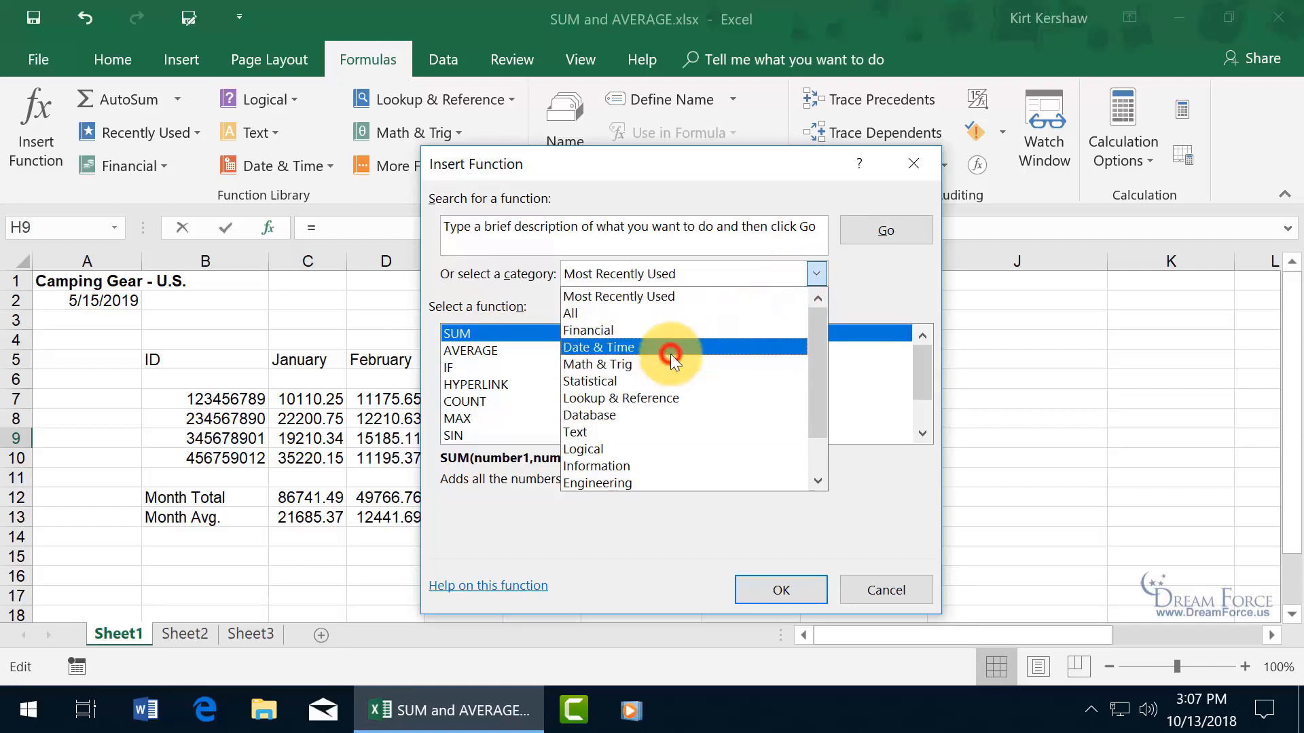
click(670, 353)
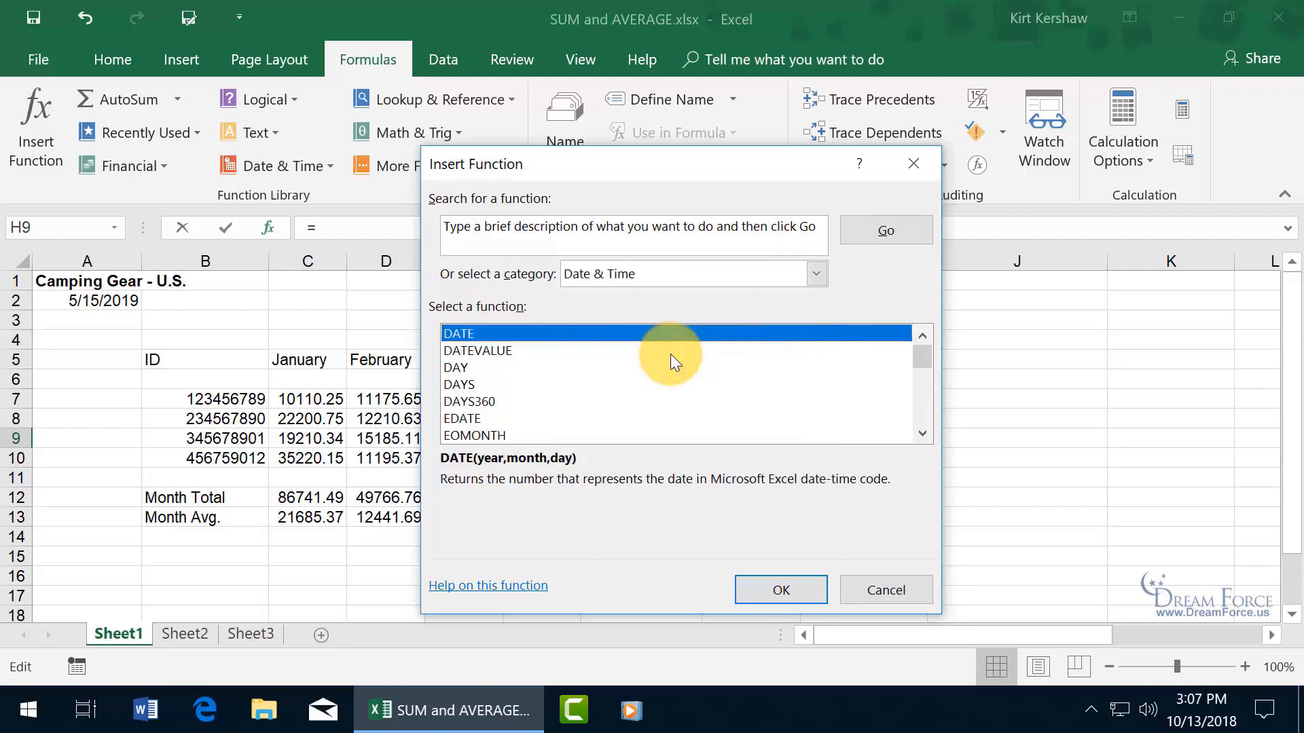
click(469, 370)
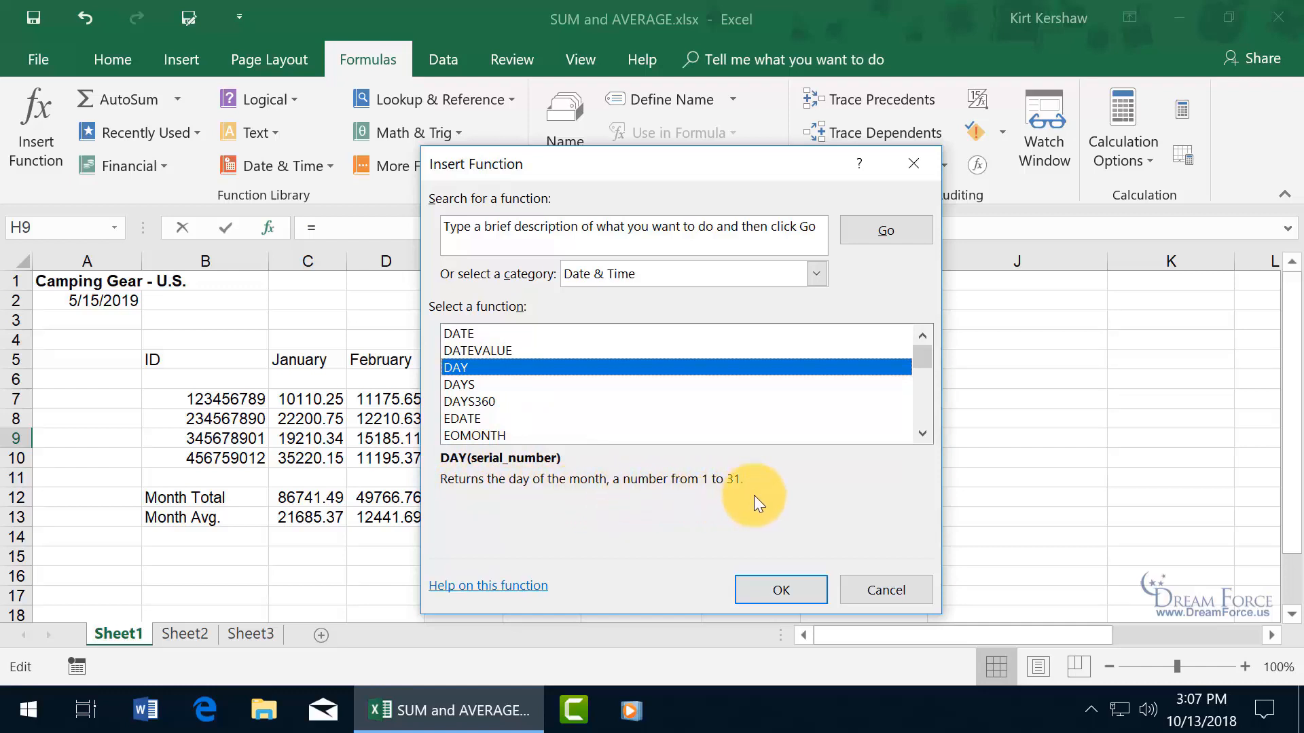
click(817, 273)
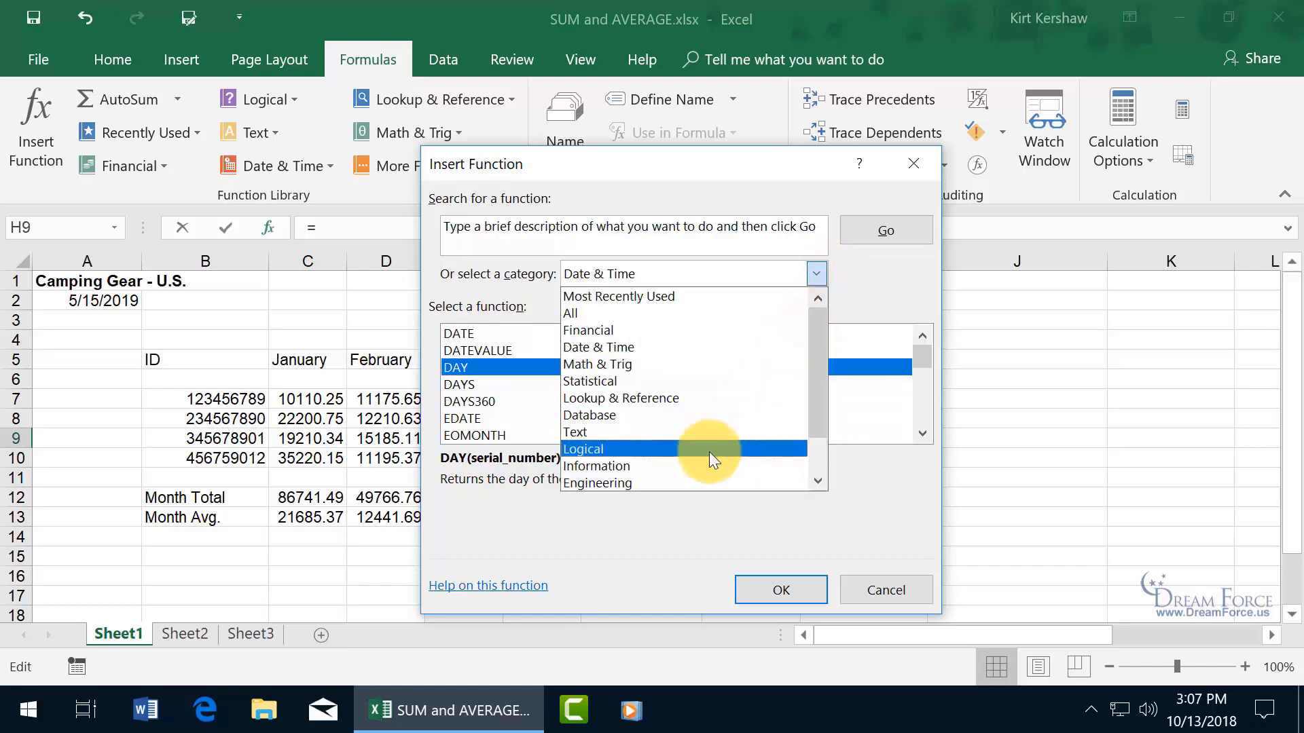
click(638, 316)
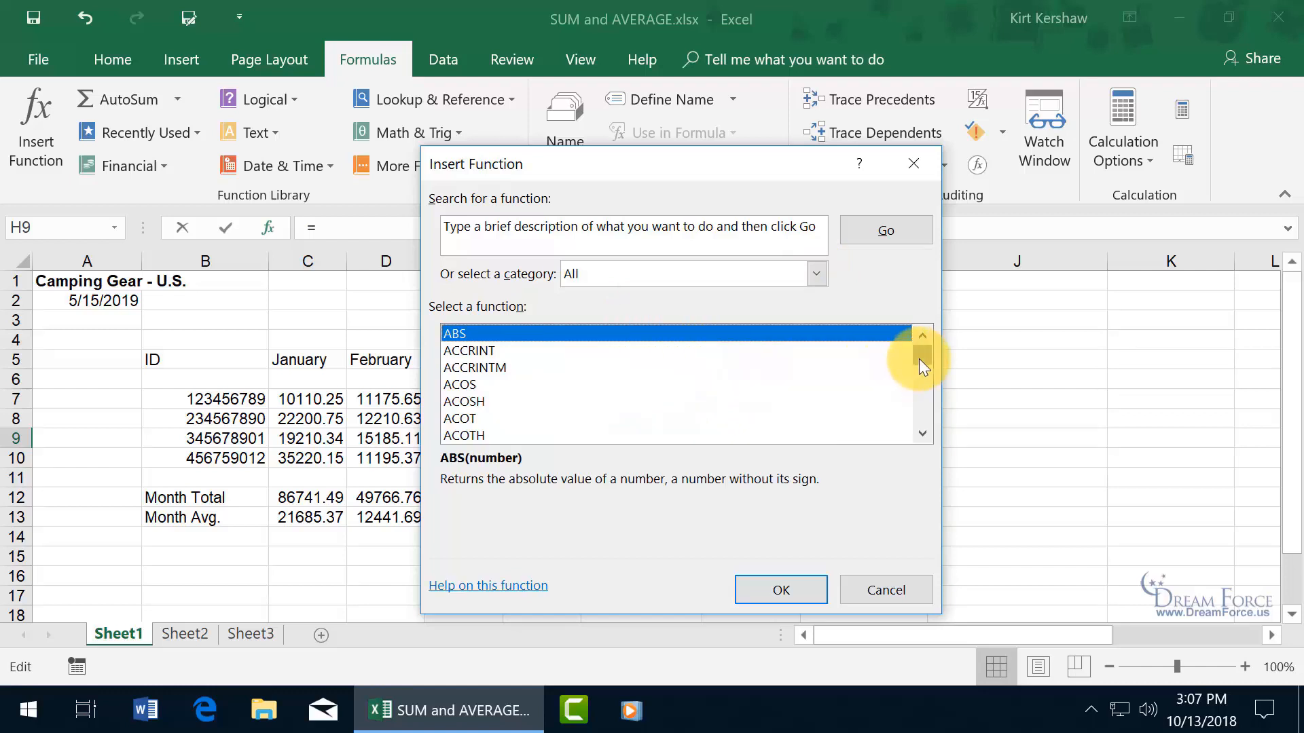
drag(920, 357, 920, 409)
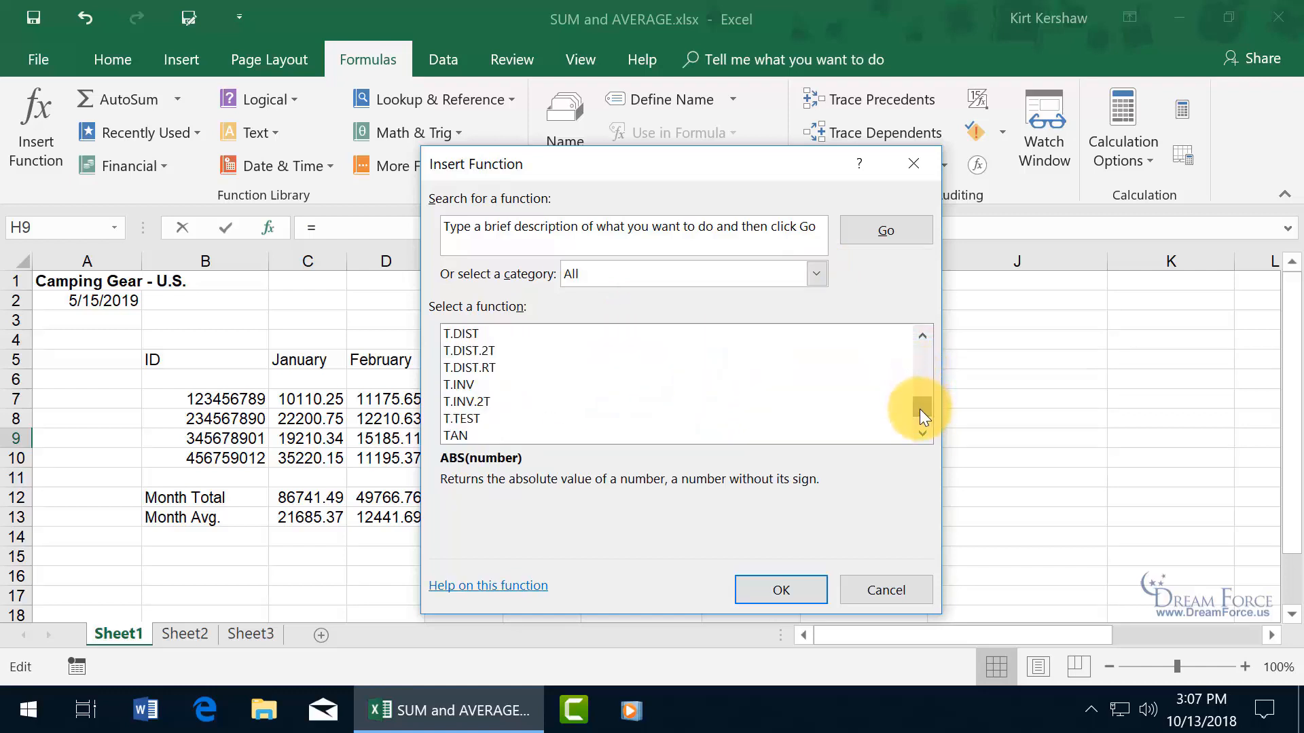
Try a function search for "sumary" in place of the placeholder description
click(656, 226)
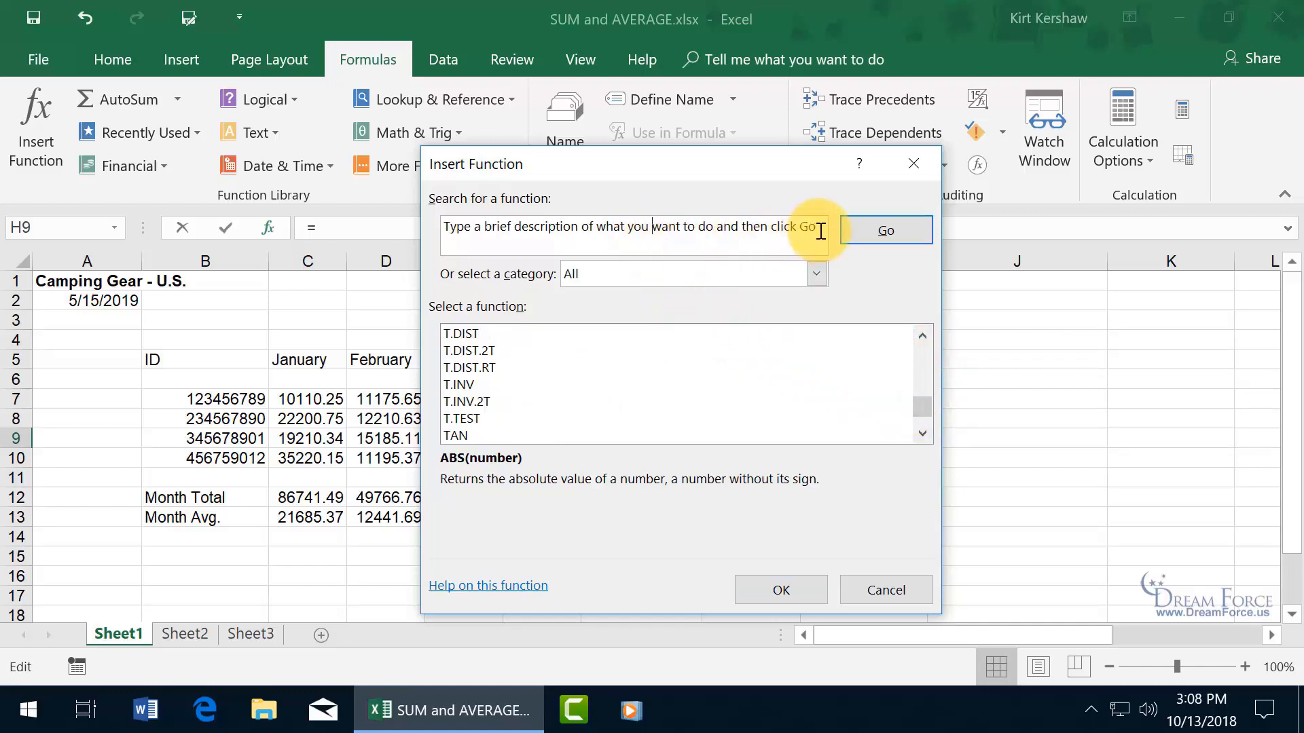
drag(821, 231, 441, 232)
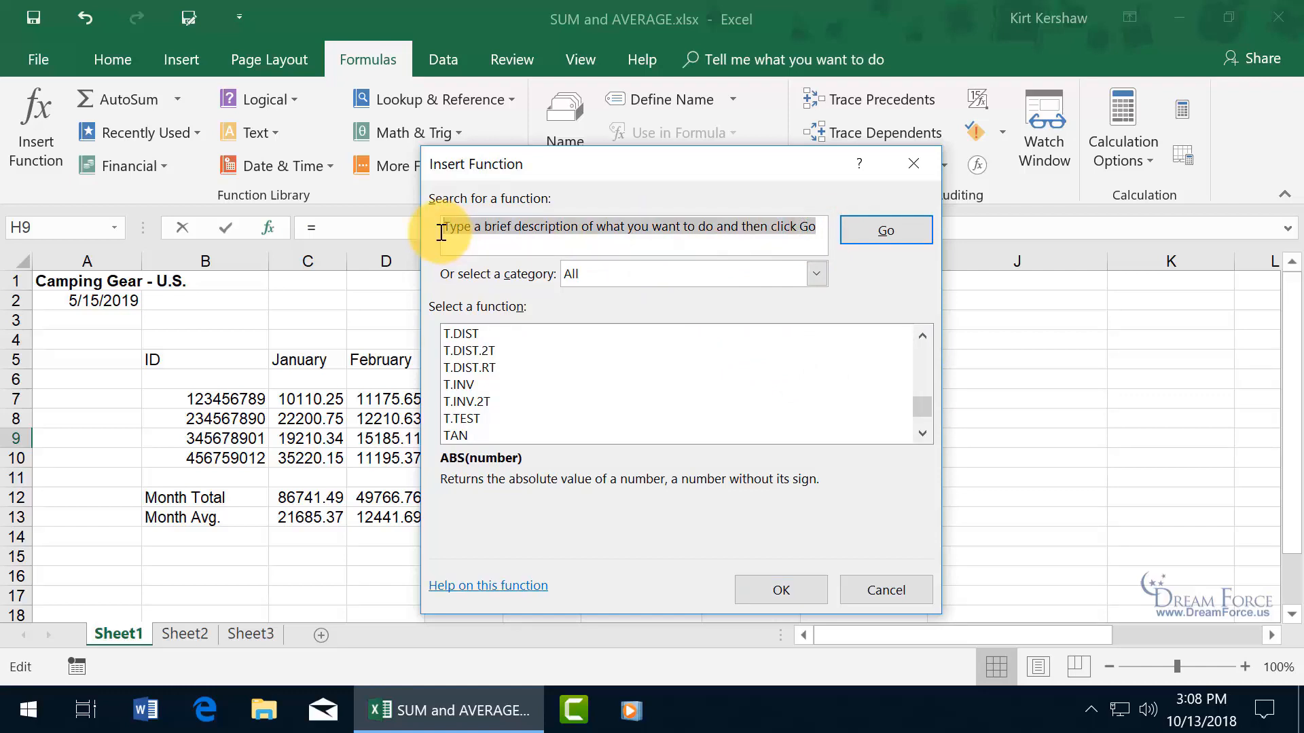
text(sum)
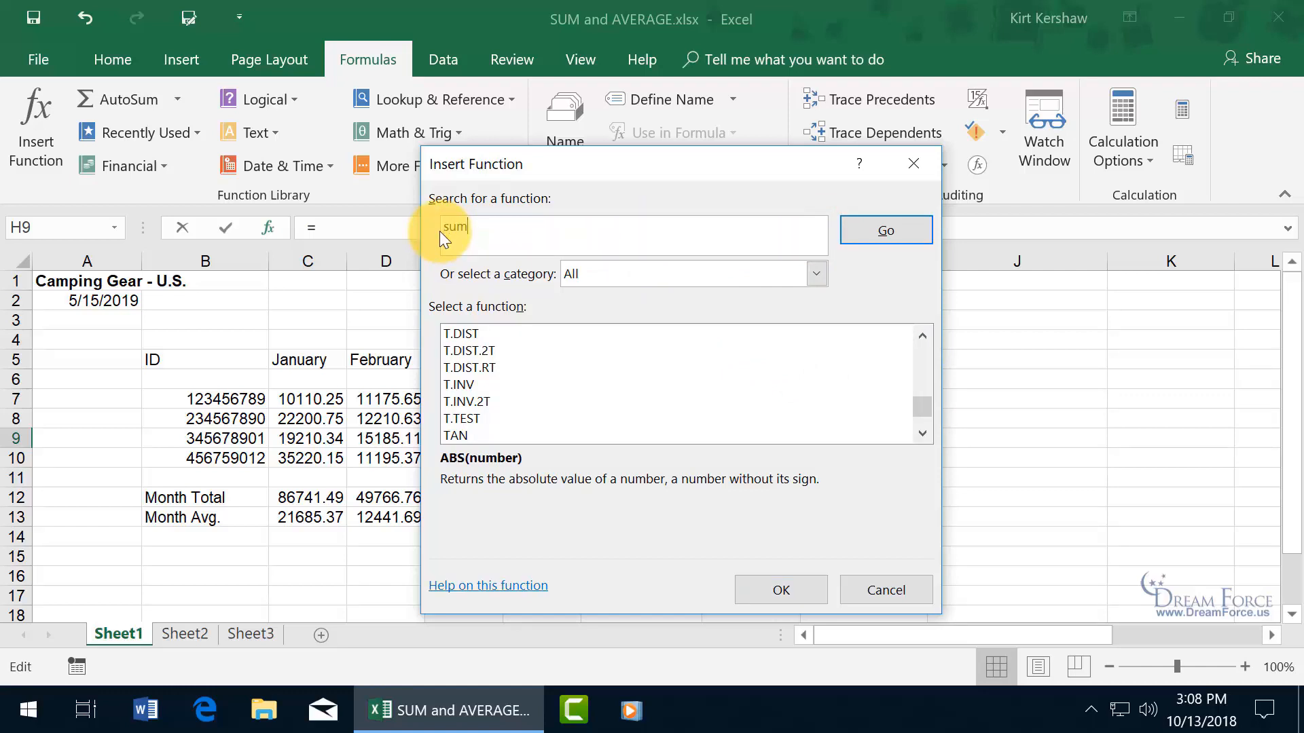
text(ary)
click(863, 230)
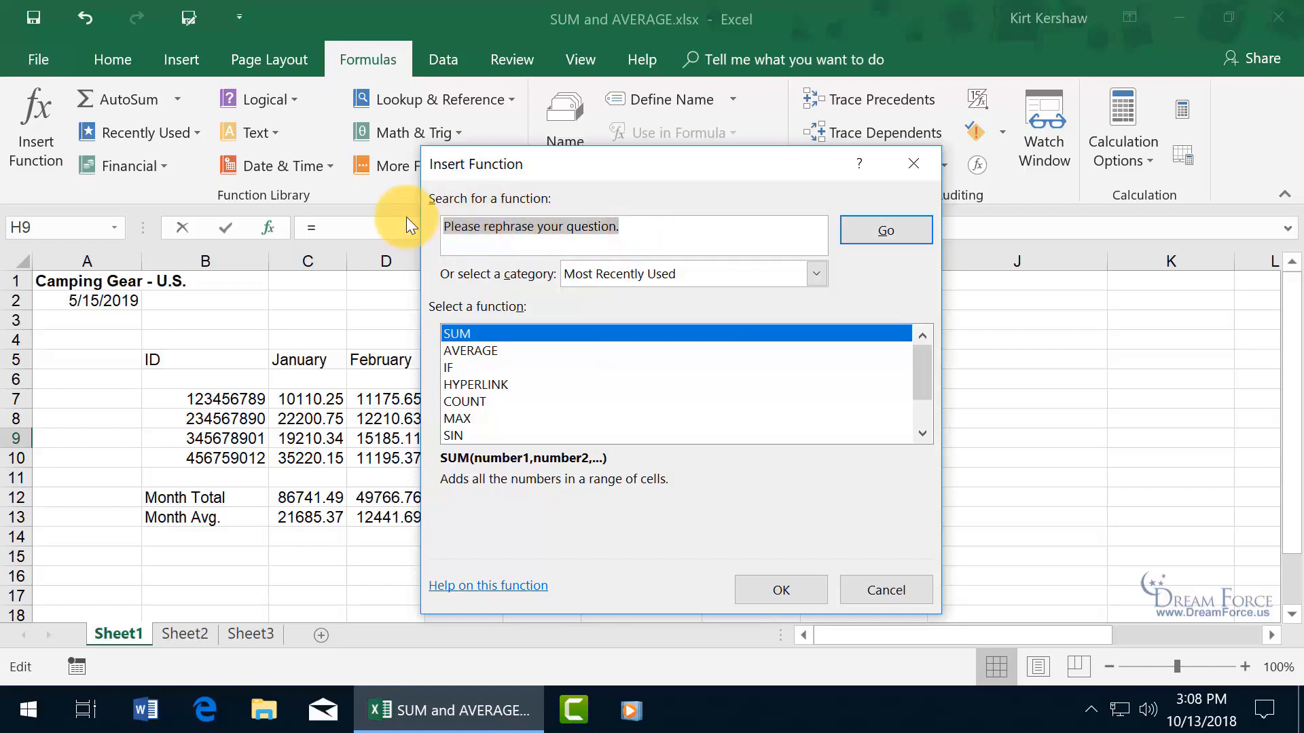
Search the functions for "average" and read the description of Z.TEST
text(average)
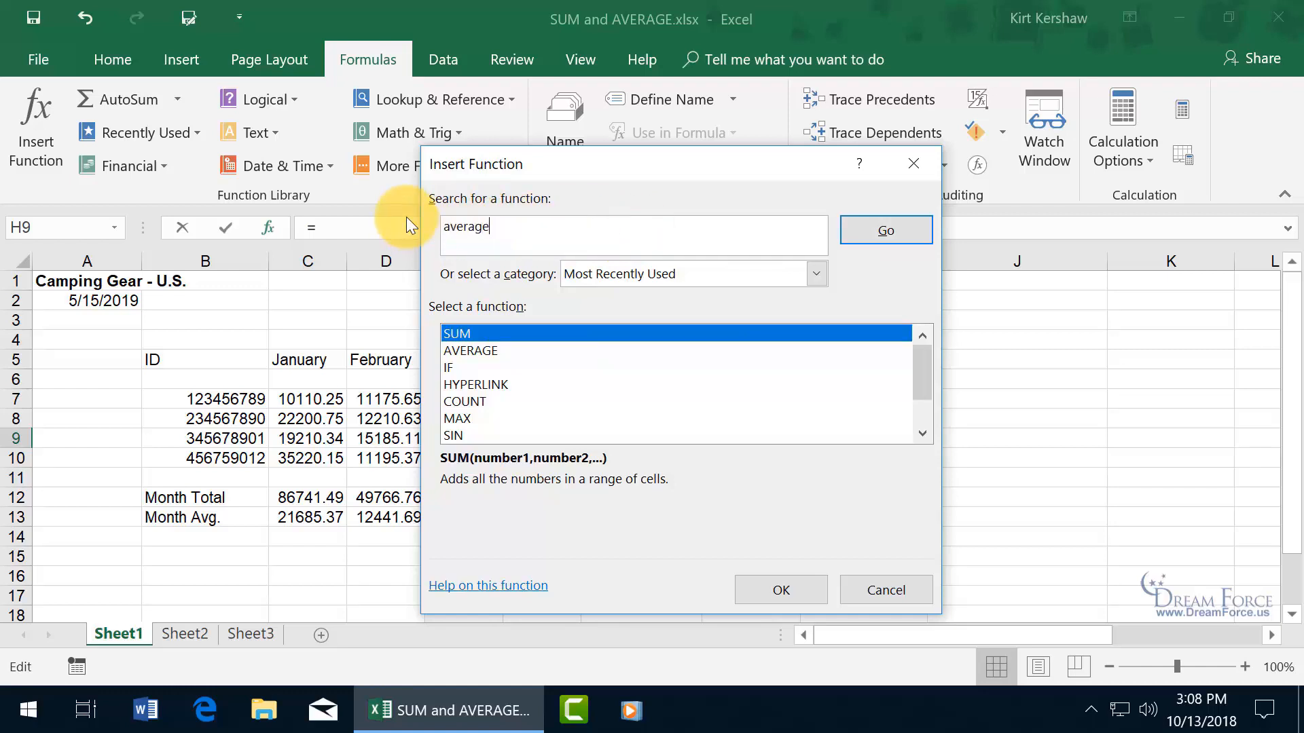
click(887, 232)
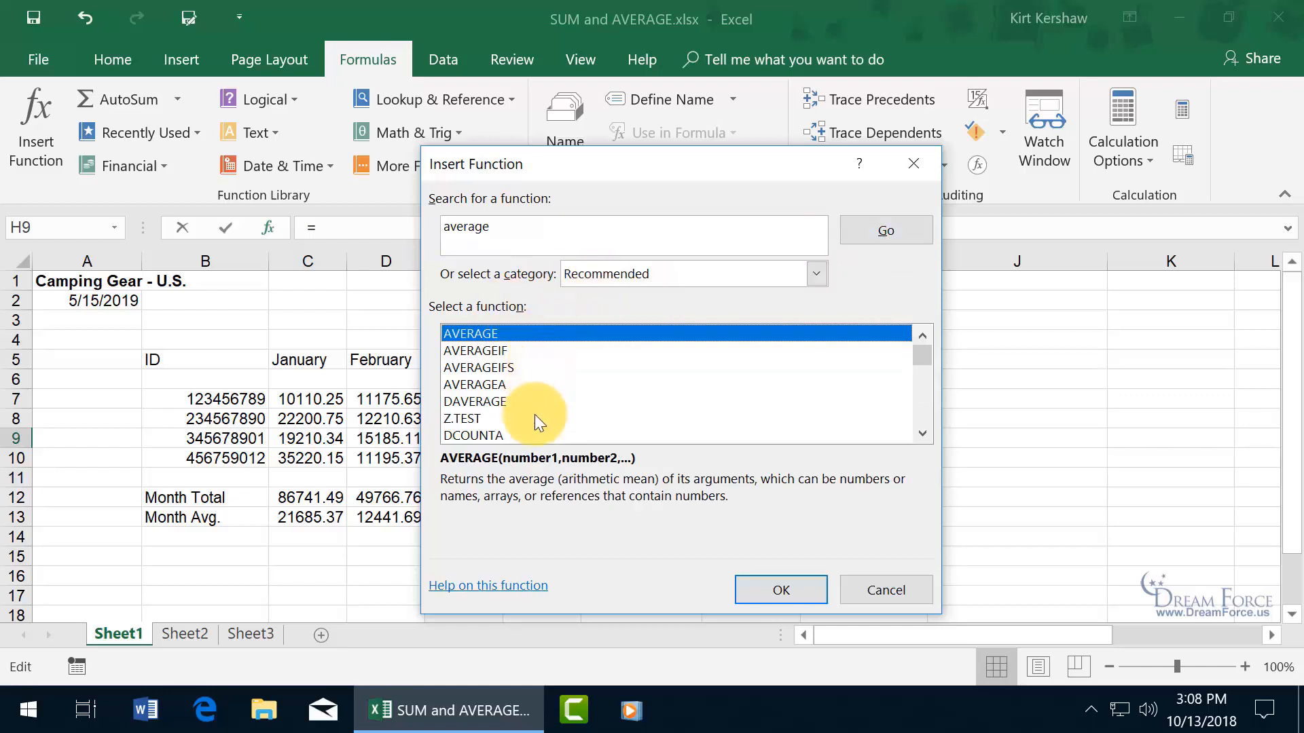
click(464, 419)
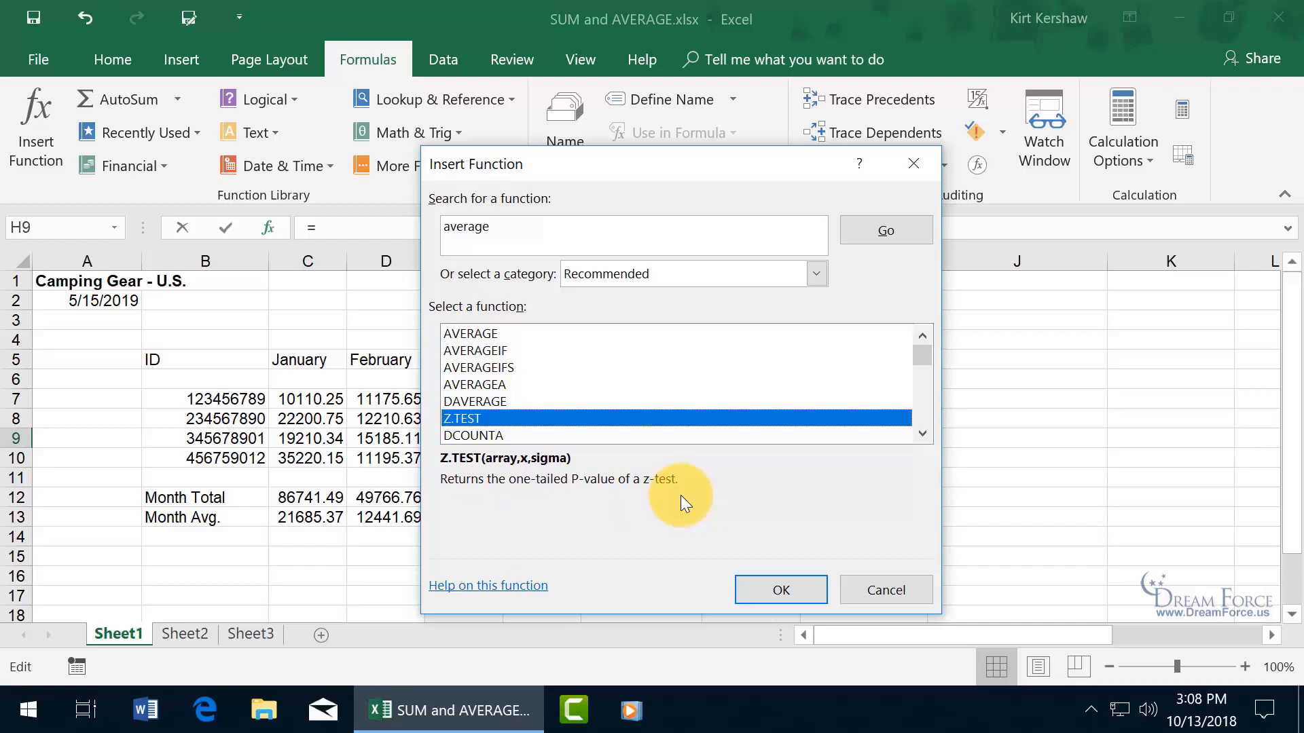
Choose SUM from the Most Recently Used functions and move its Function Arguments dialog clear of the monthly data
click(624, 275)
click(613, 313)
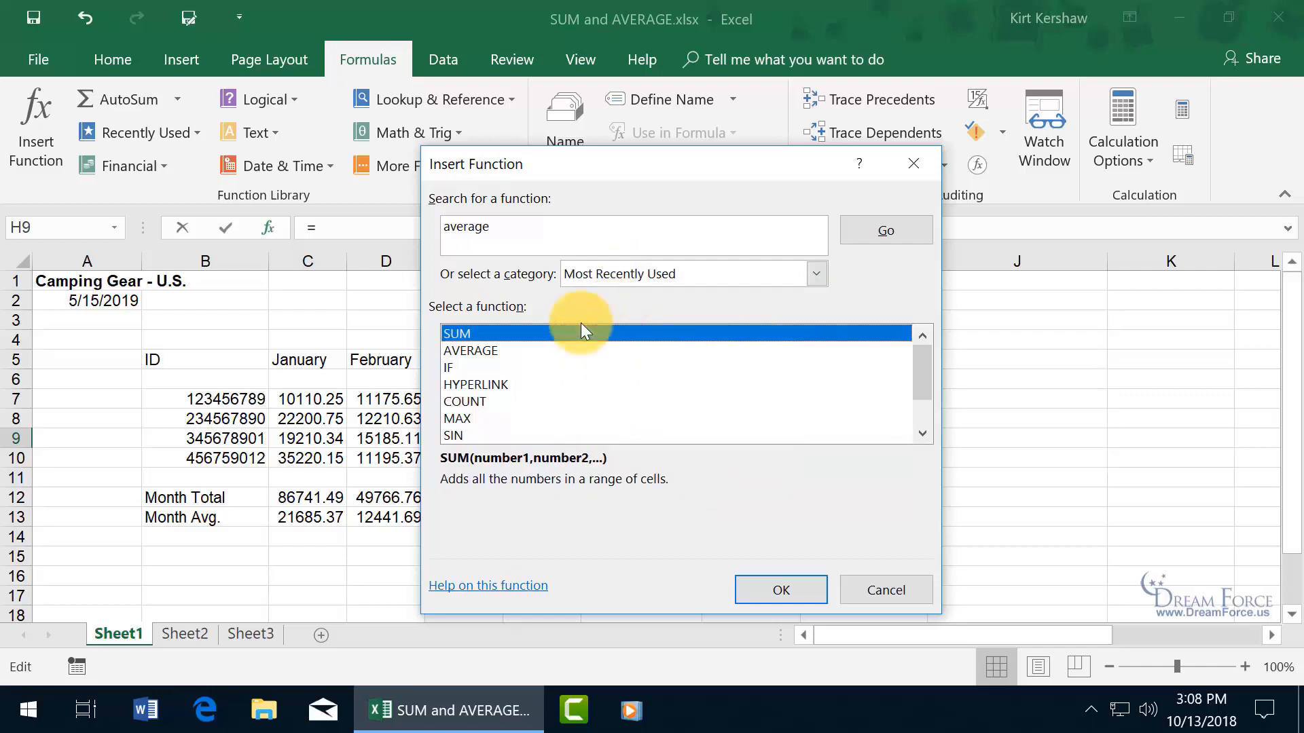
double_click(462, 335)
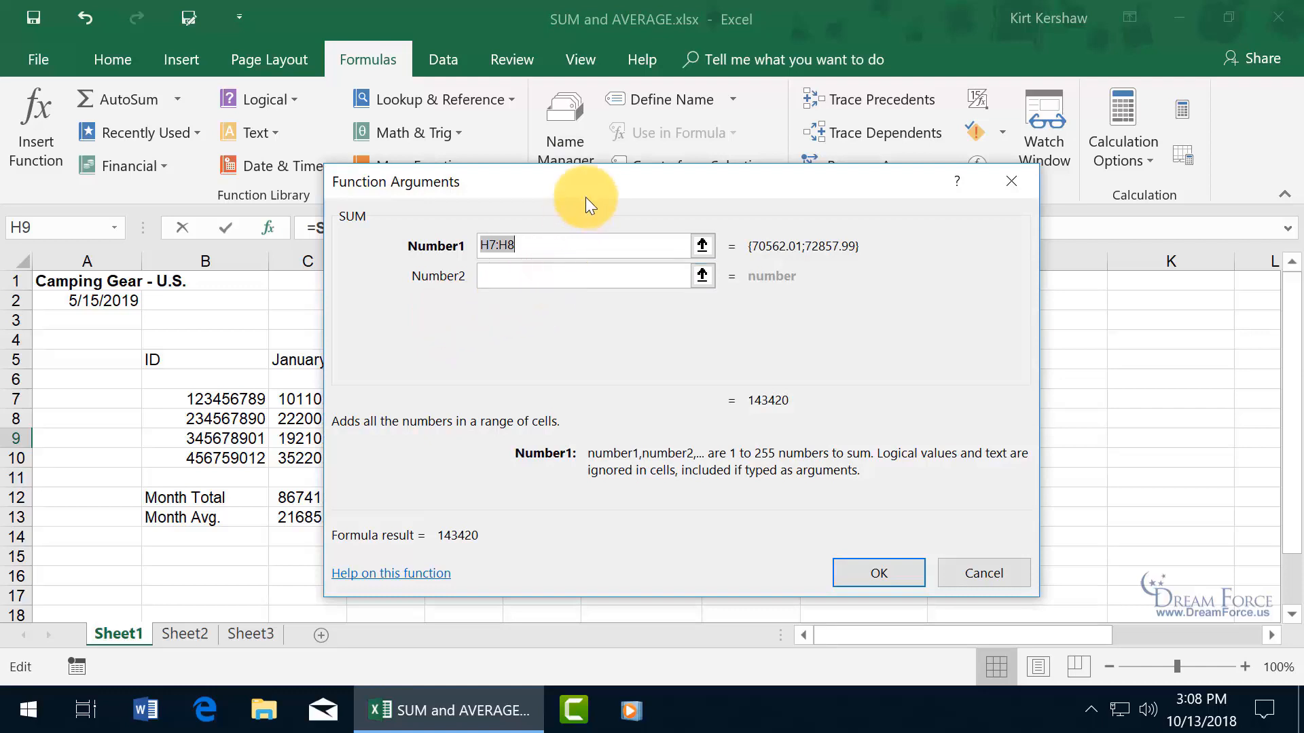
drag(596, 180, 839, 492)
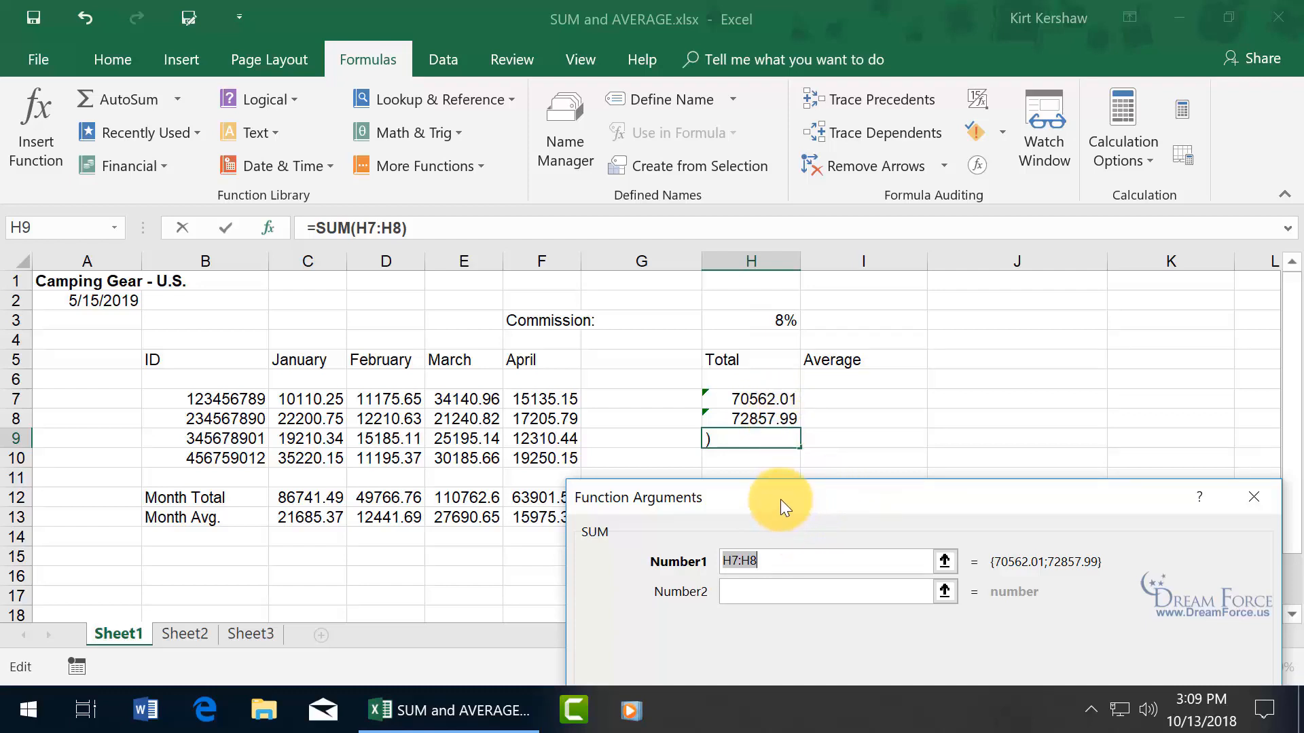
drag(780, 499, 849, 321)
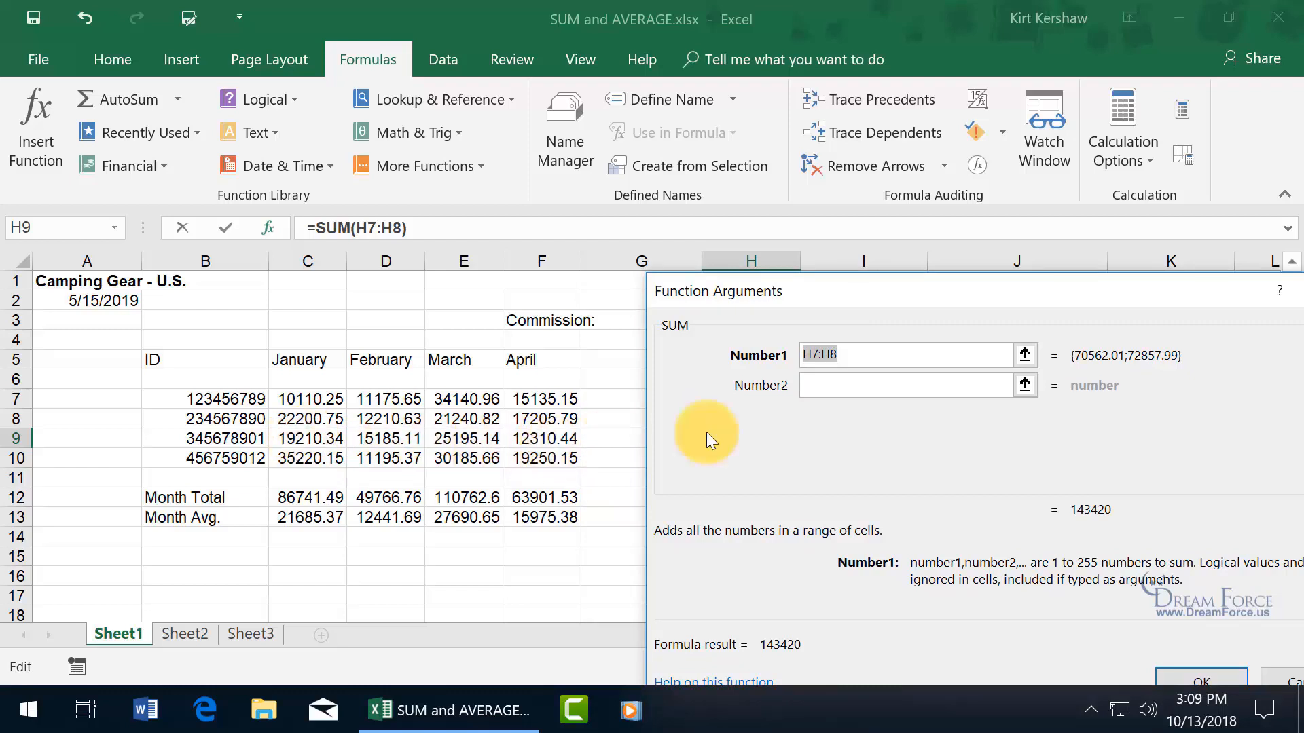
Replace the suggested Number1 range of the SUM function with c9:f9
drag(871, 355, 803, 348)
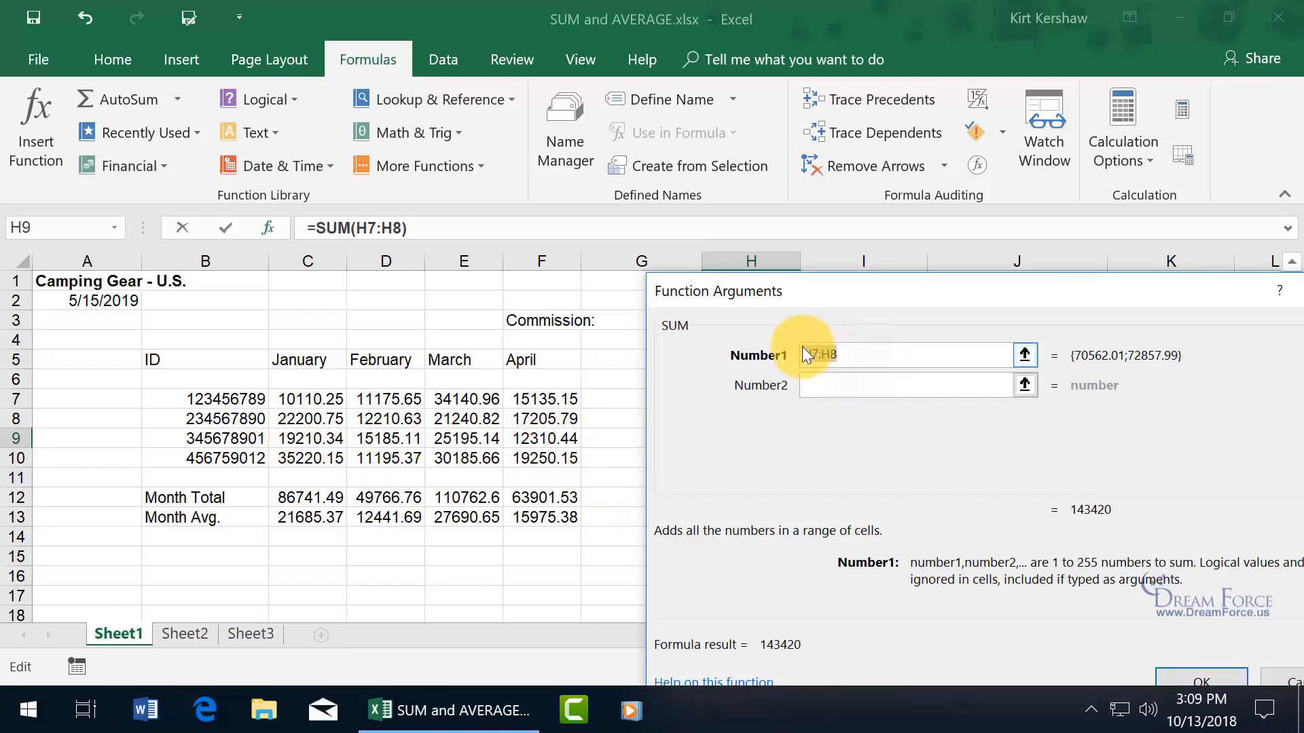
key(Delete)
text(c9:f9)
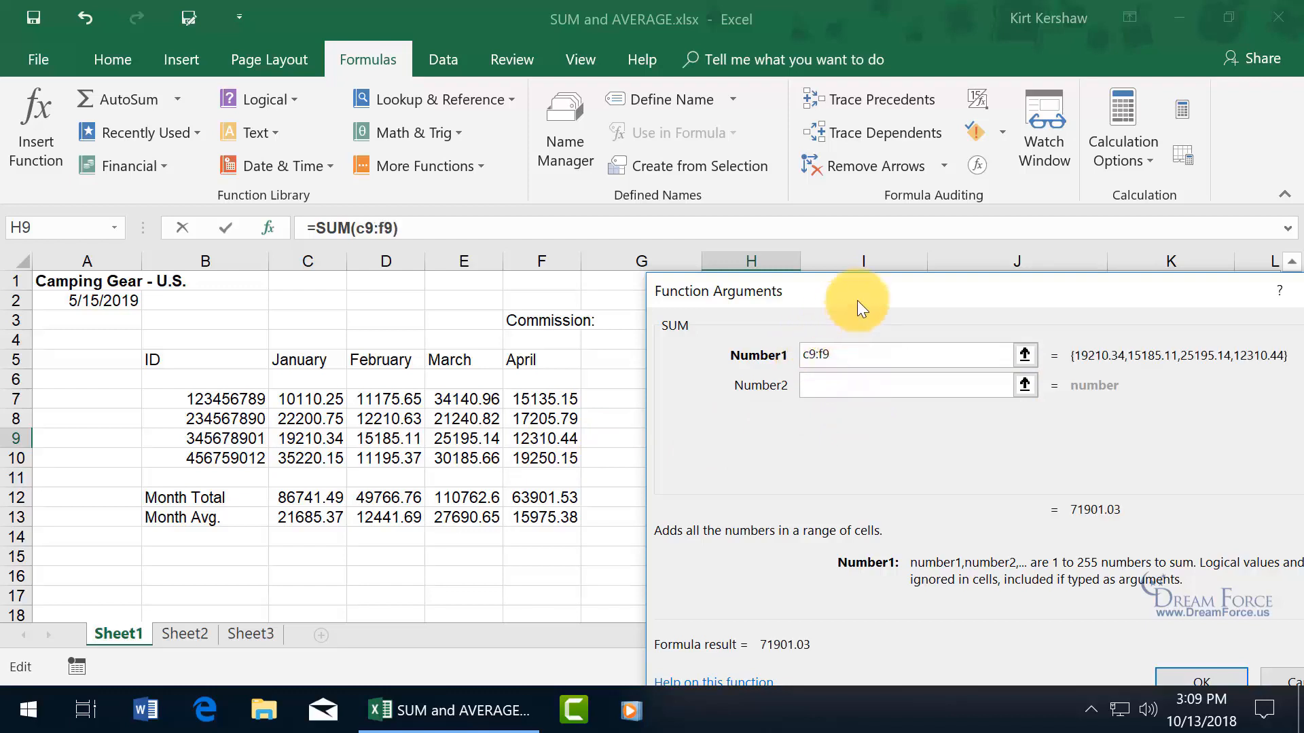
drag(859, 291, 762, 271)
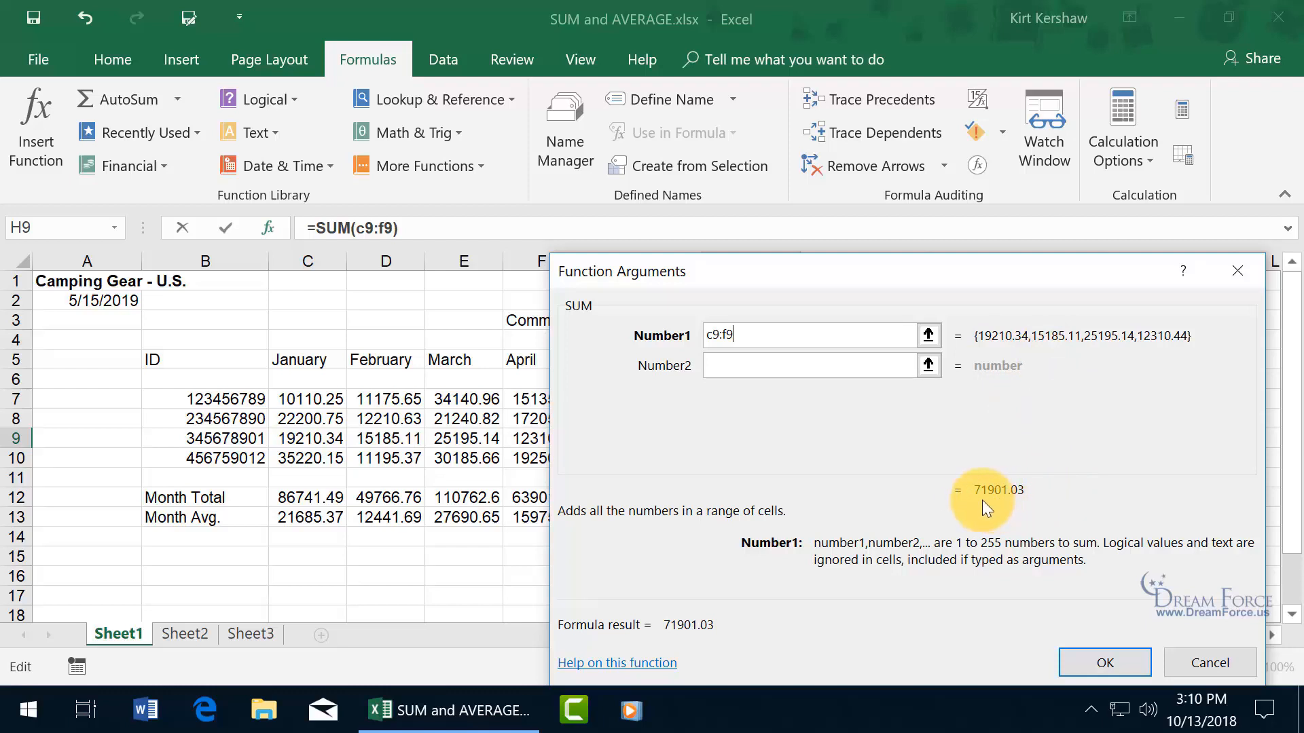
Clear the Number1 argument of the SUM function and refill it by selecting January to April of row 9, C9:F9, on the worksheet
drag(774, 334, 707, 332)
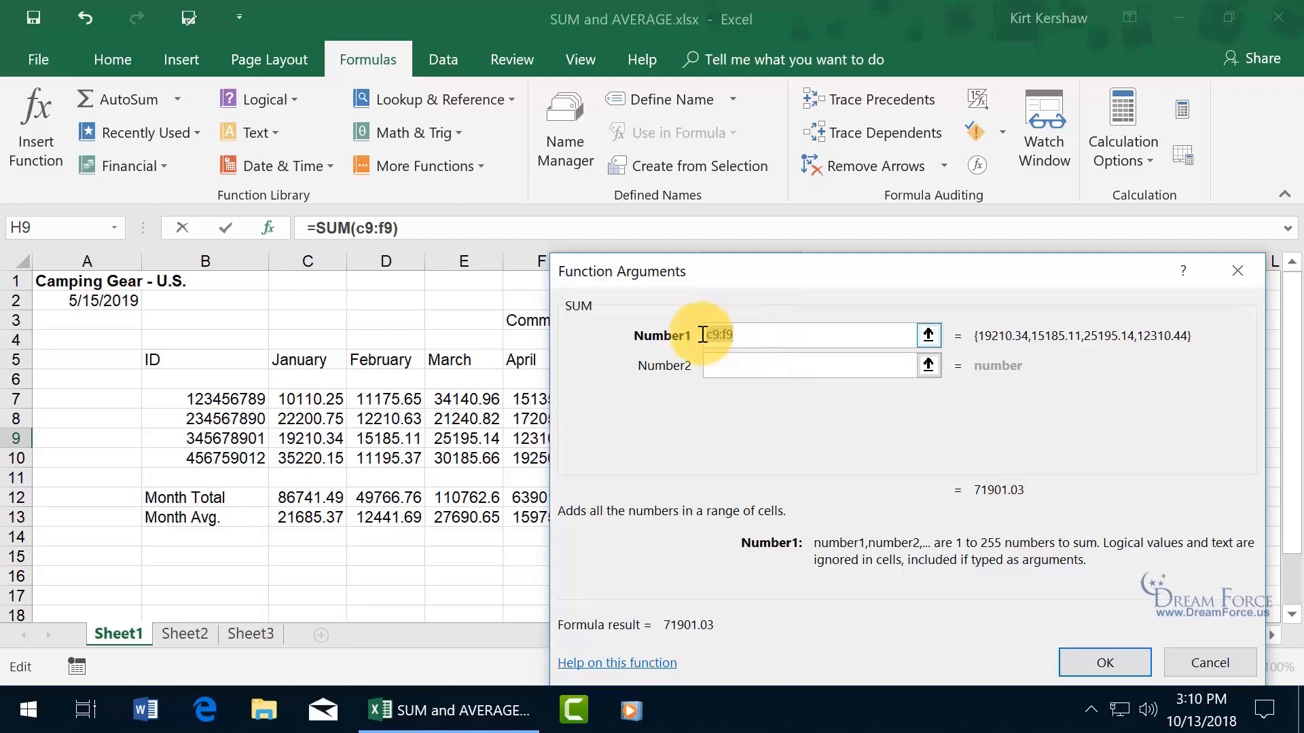
key(BackSpace)
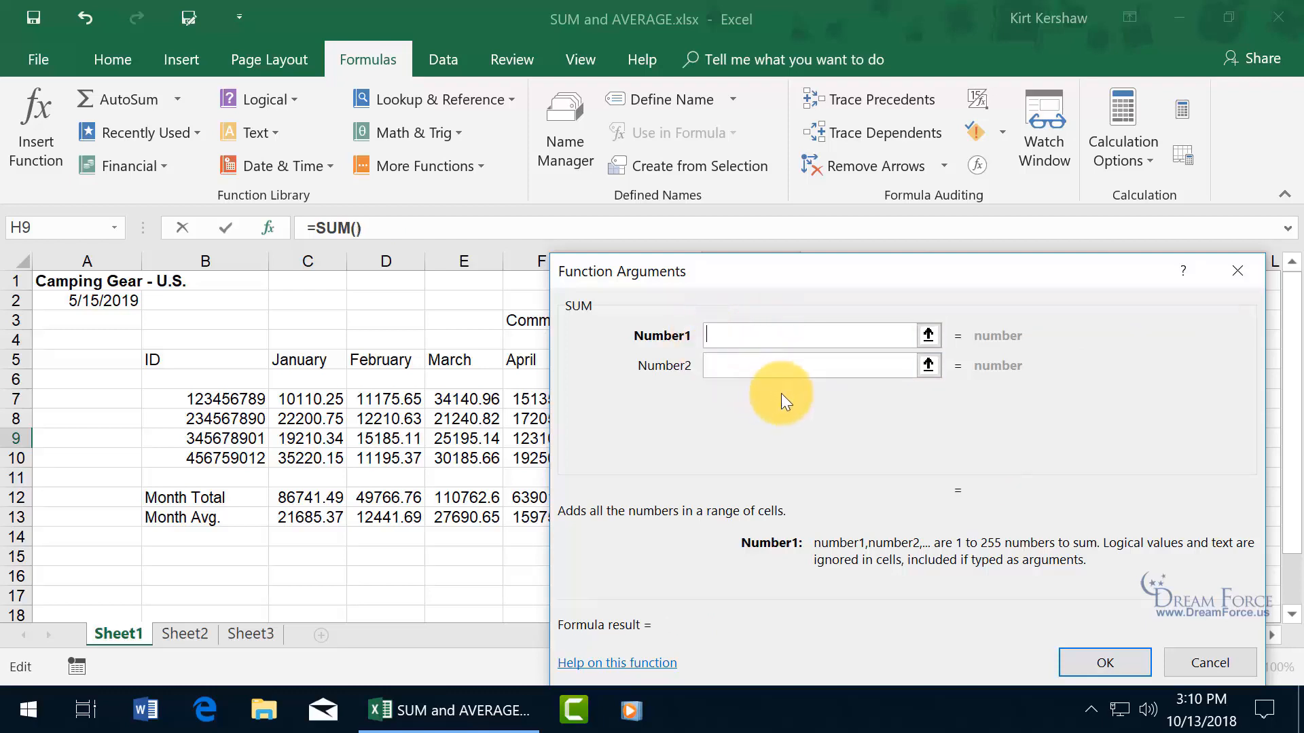
click(927, 335)
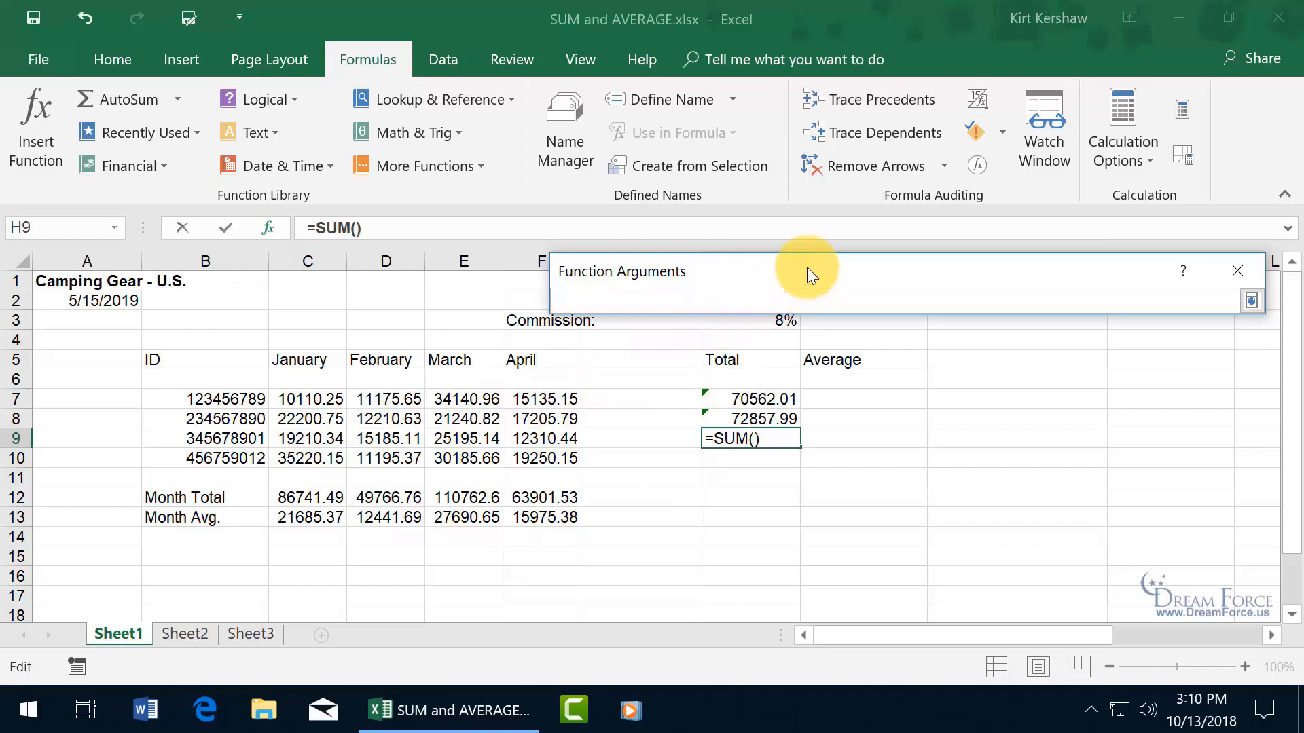
drag(295, 438, 543, 437)
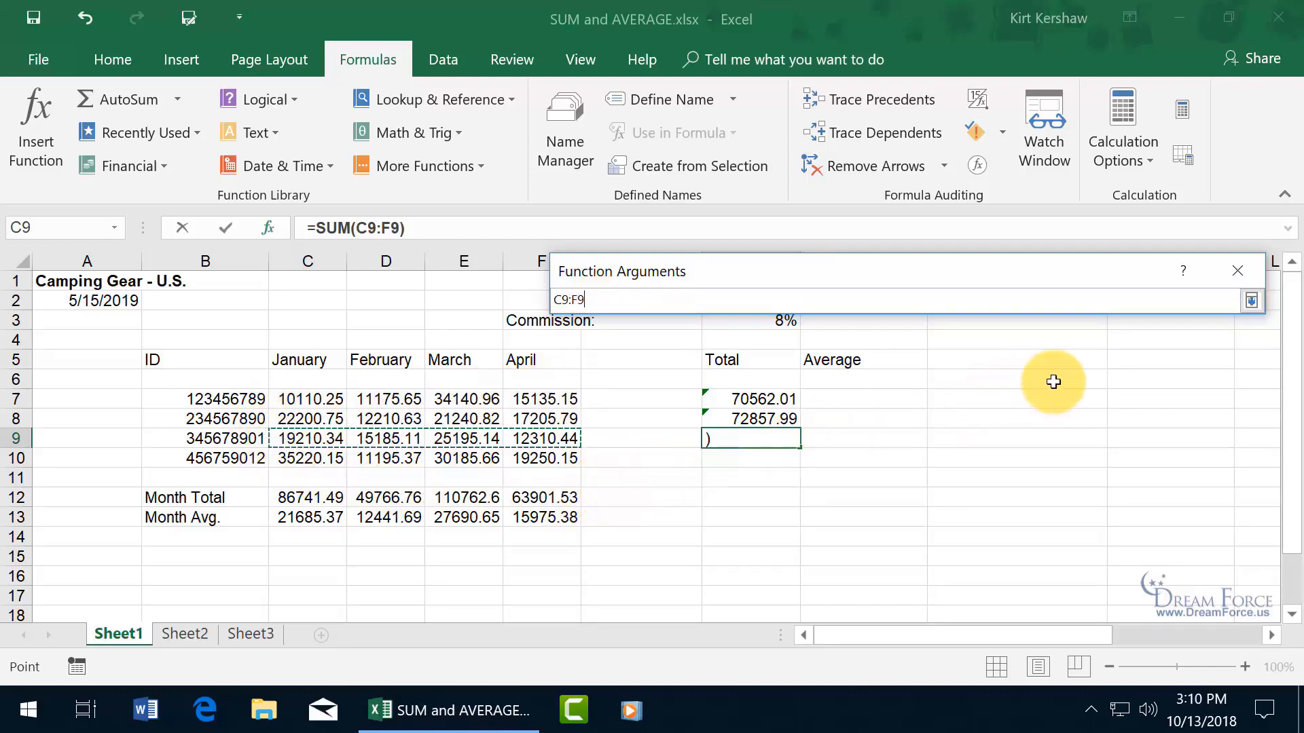
click(1251, 300)
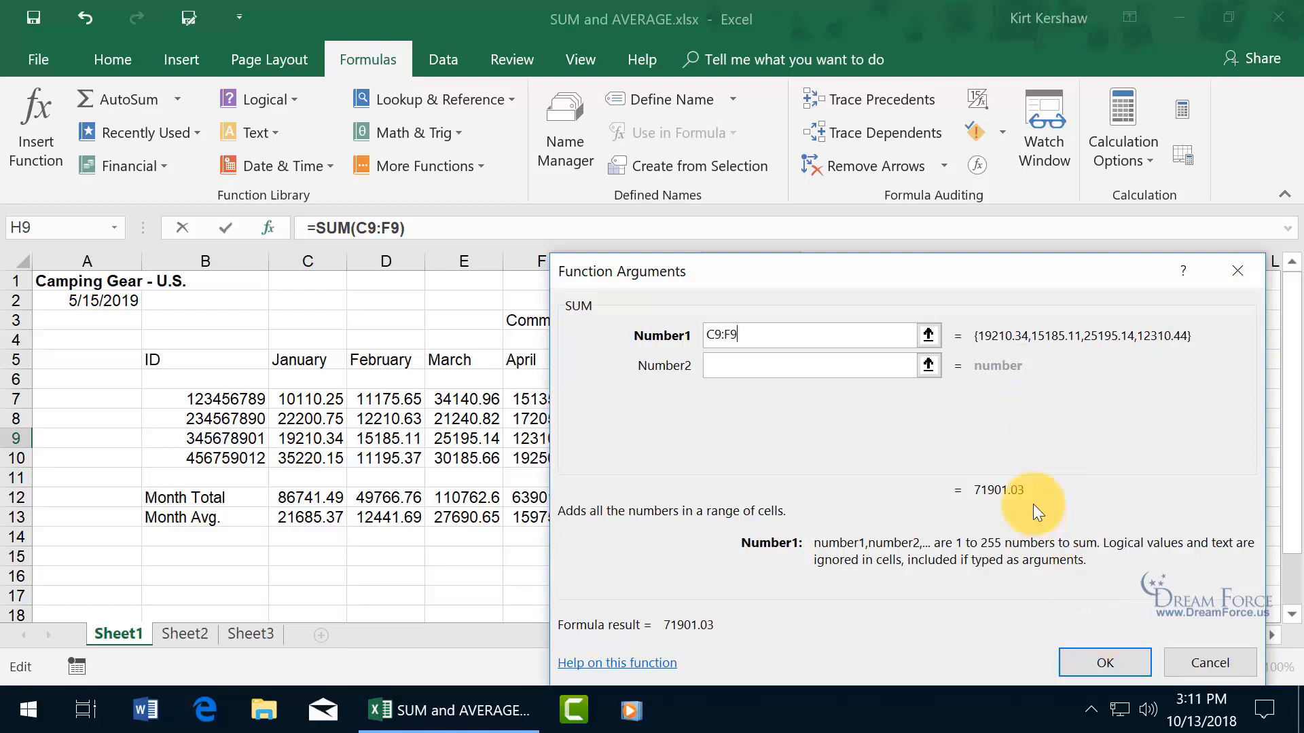
click(928, 335)
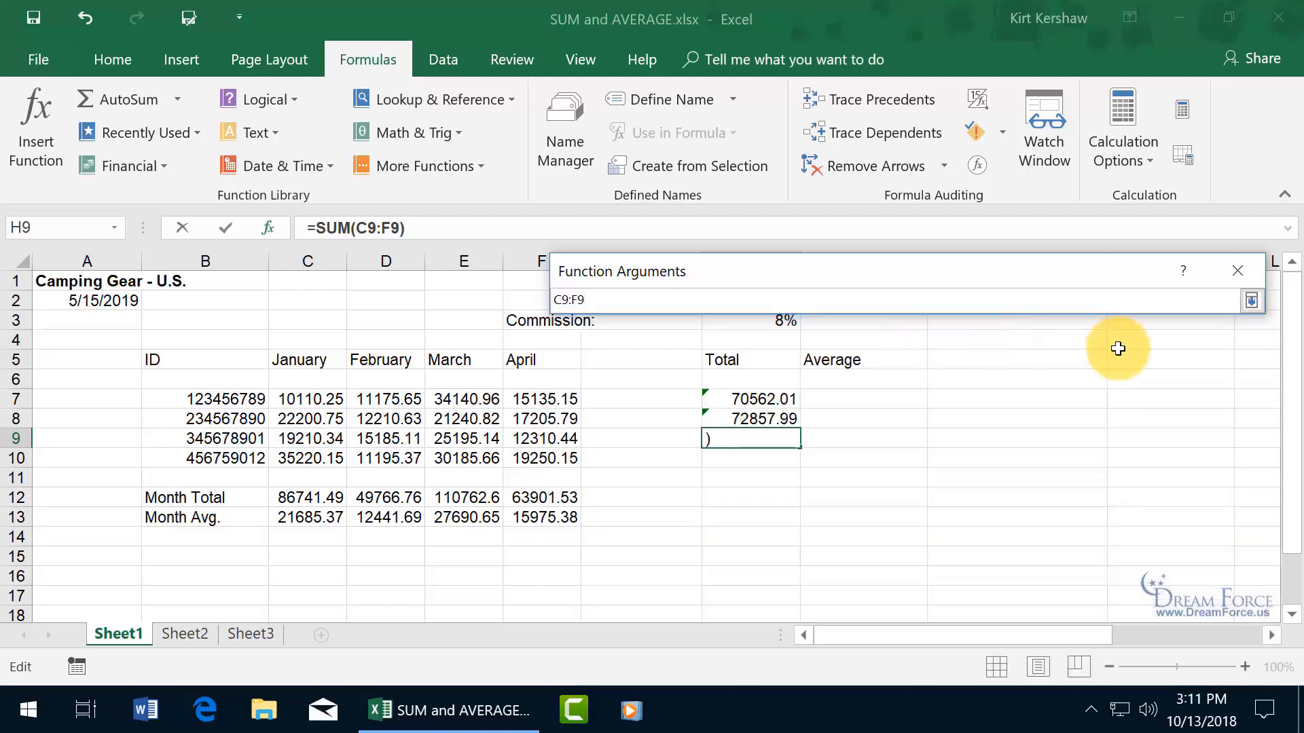
key(Return)
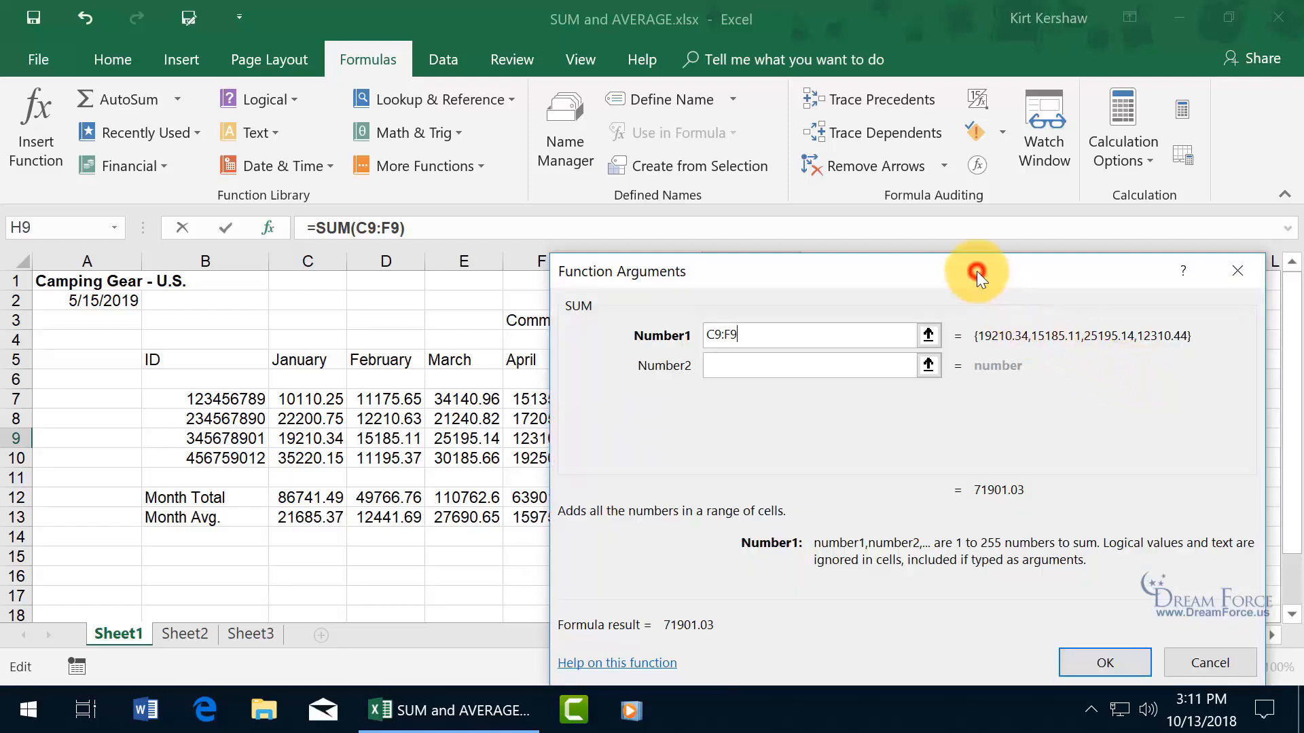
Try adding the Month Total cells C12:F12 as the Number2 argument of the SUM function
drag(977, 271, 952, 201)
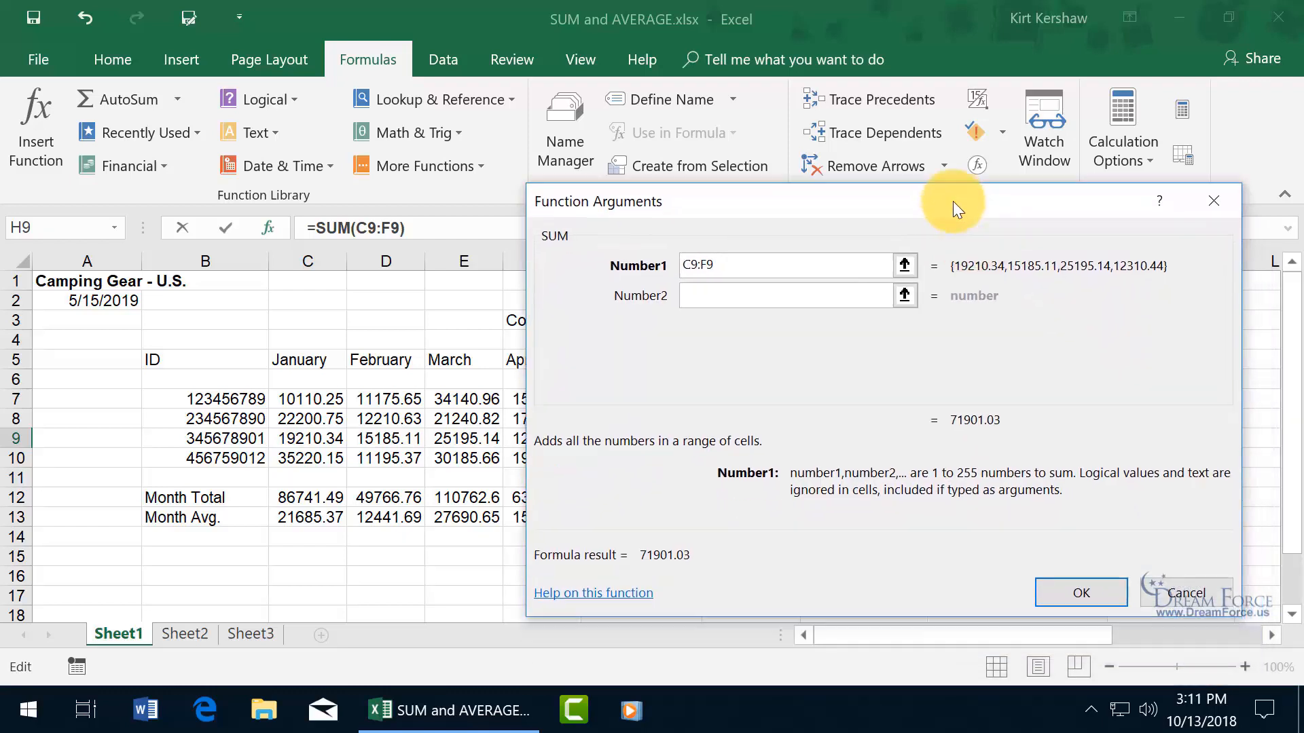
click(758, 296)
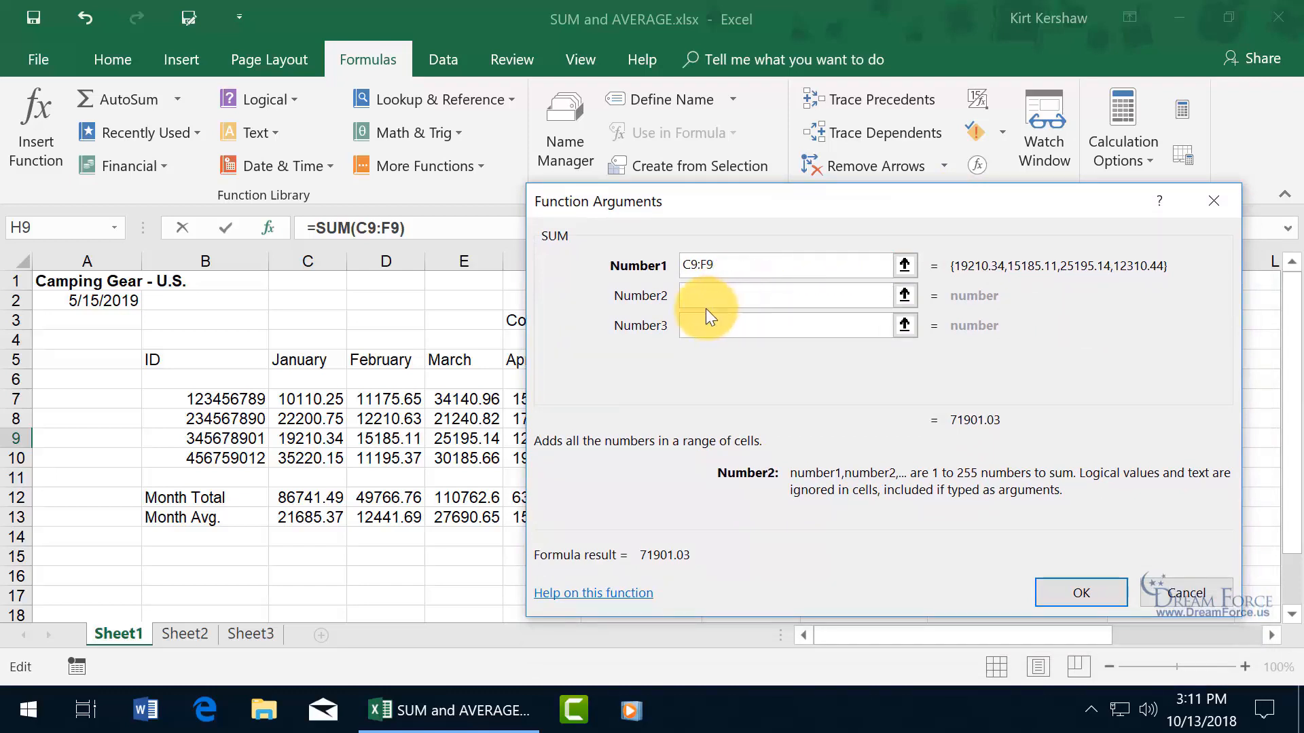
click(904, 296)
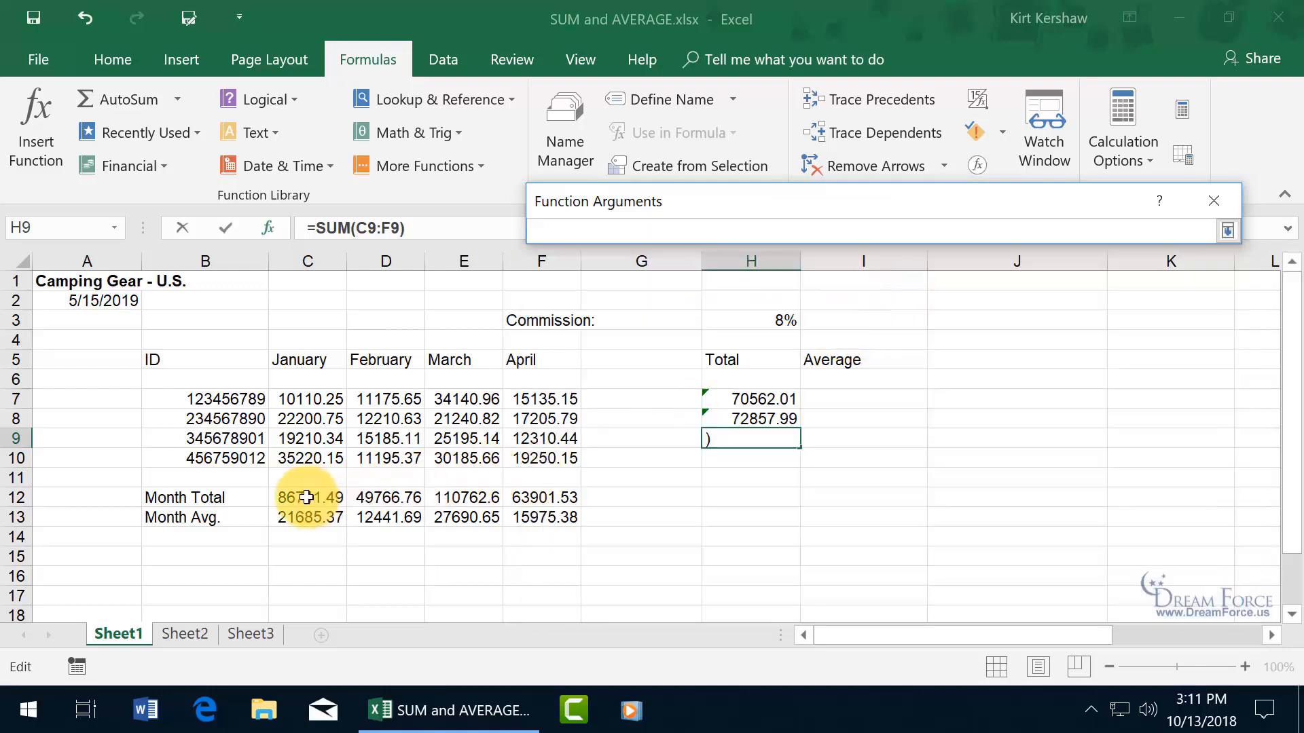
drag(306, 498, 567, 499)
key(Return)
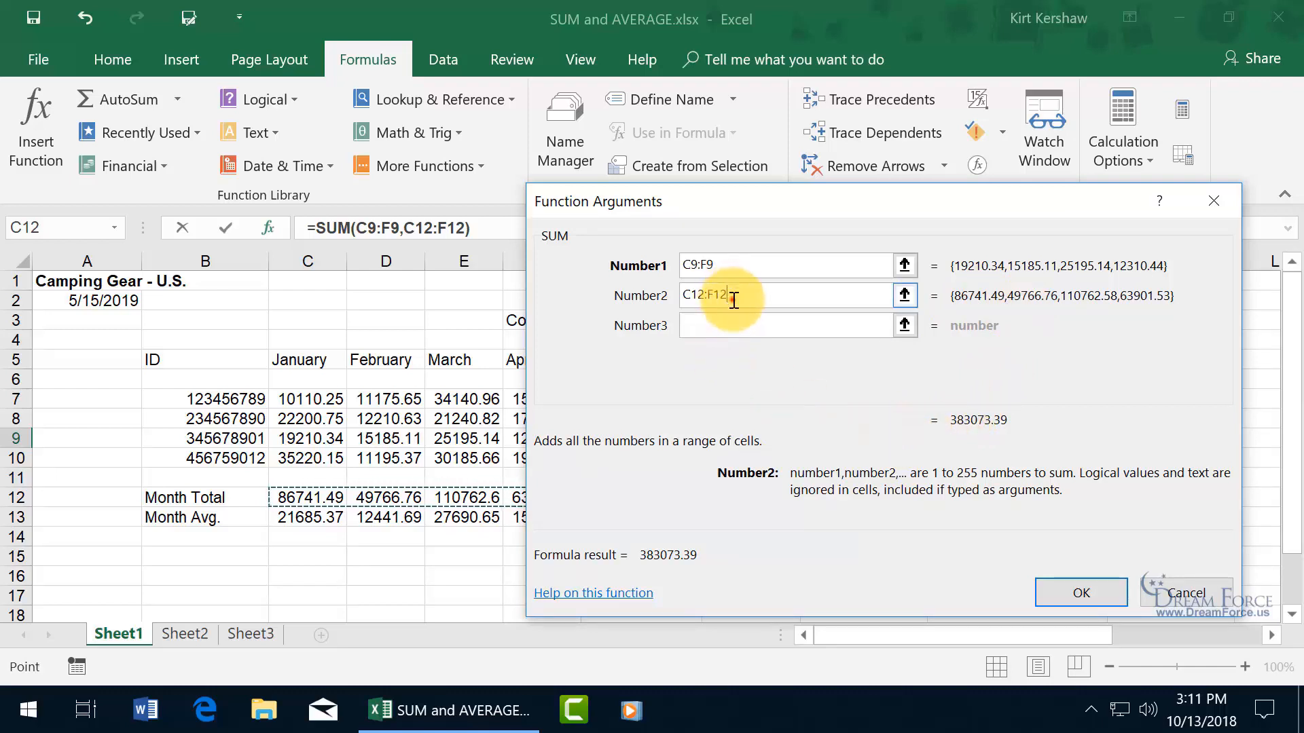
Clear the Number2 argument and enter the SUM of C9:F9 in H9
drag(733, 301, 679, 294)
key(BackSpace)
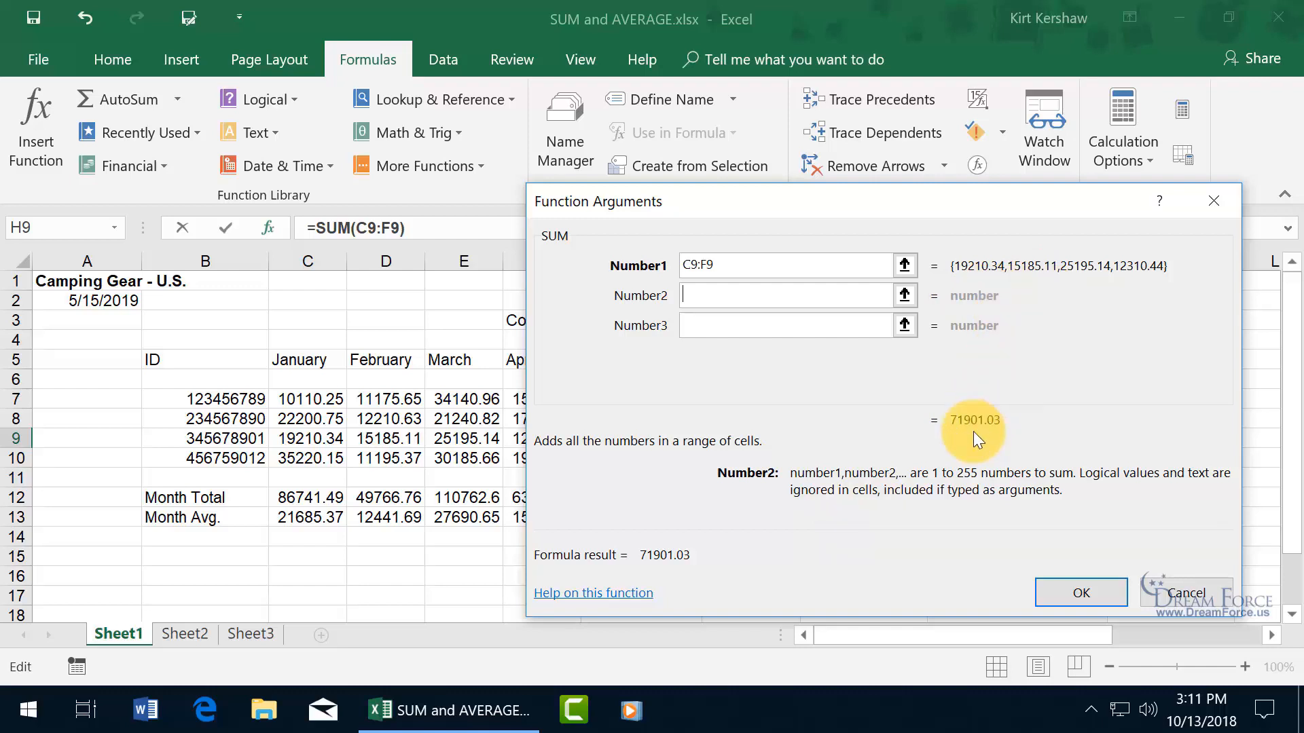
click(1080, 593)
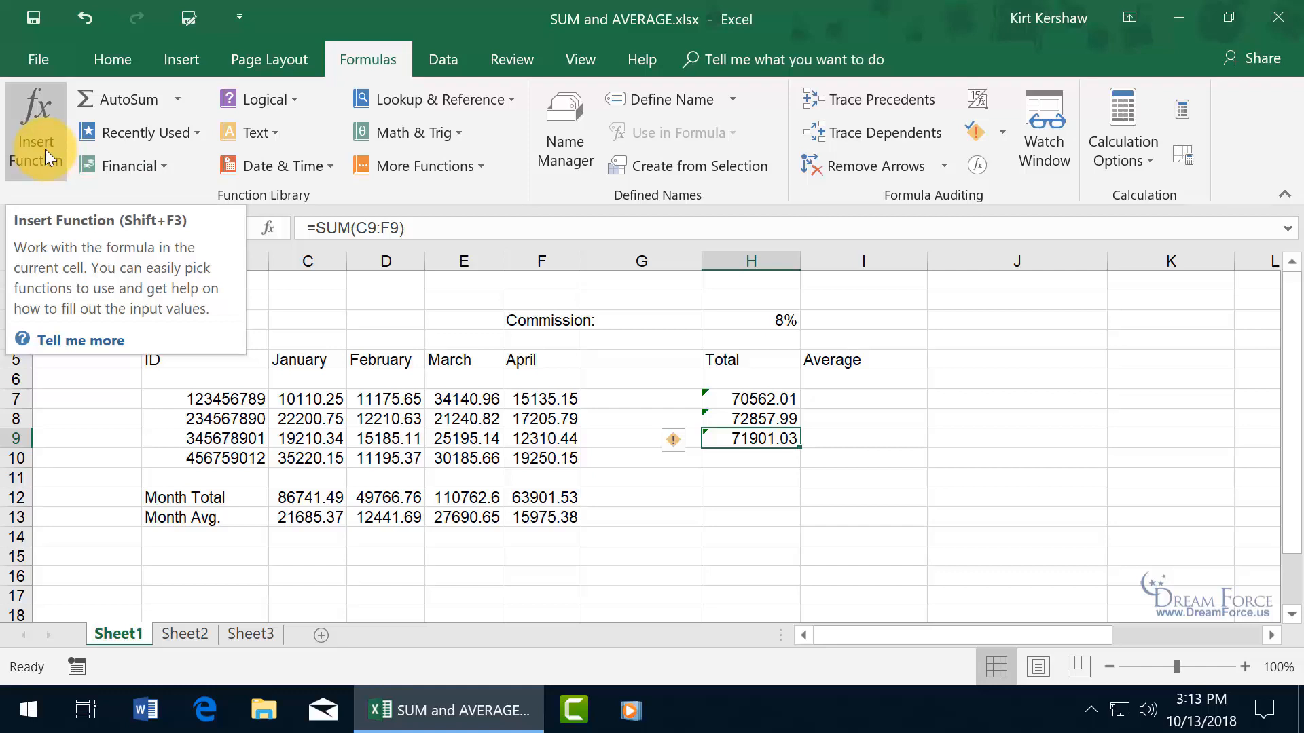
click(159, 169)
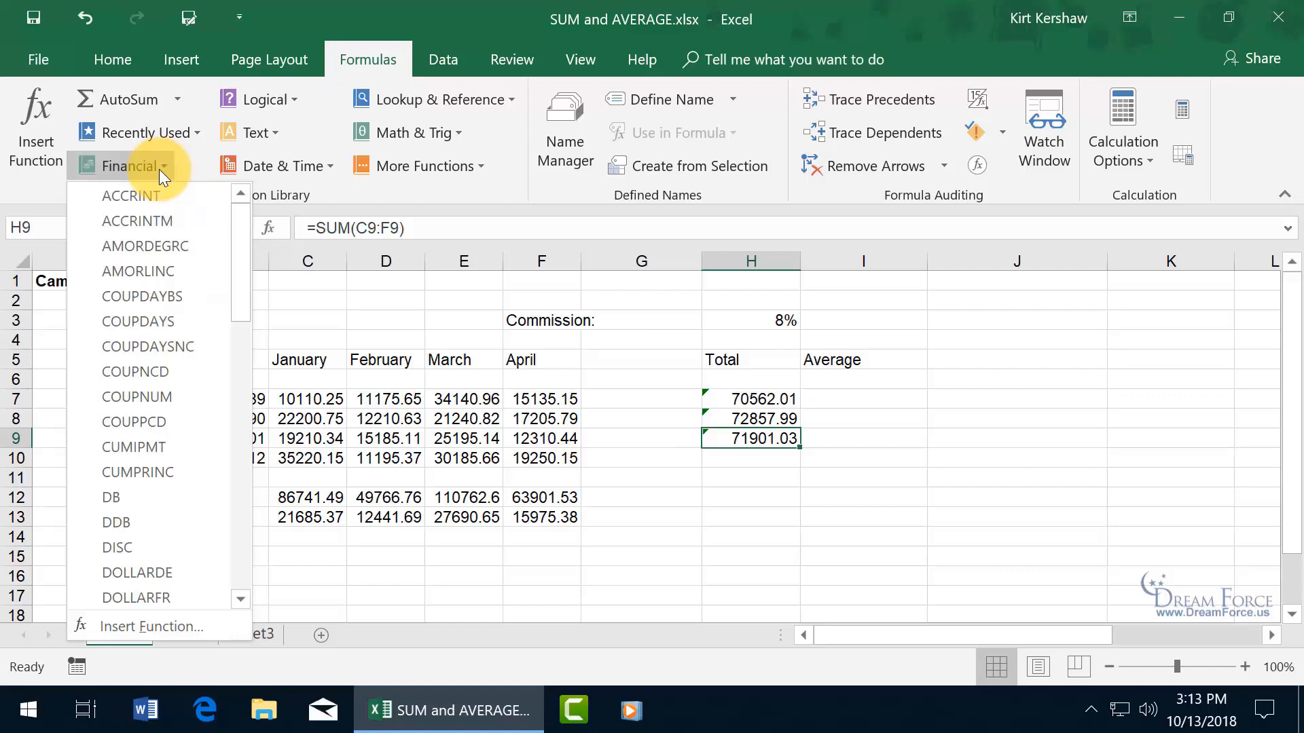
click(307, 164)
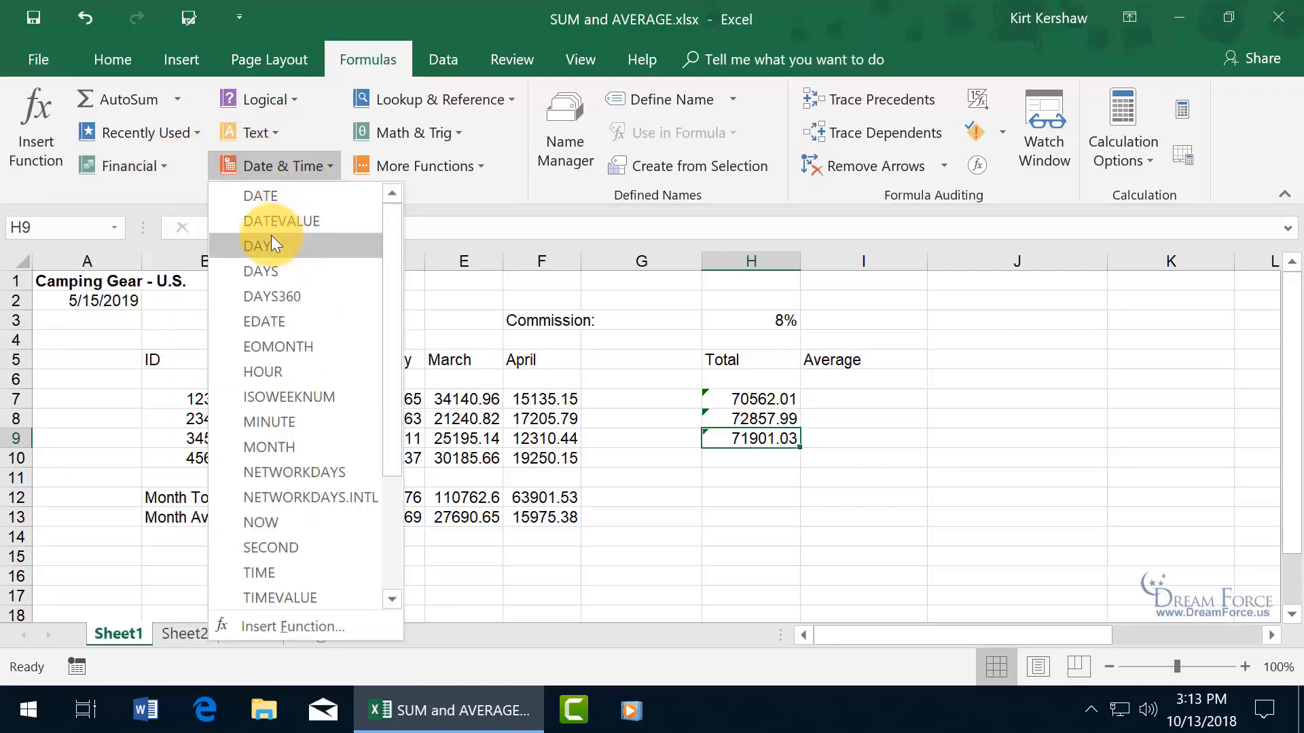
click(428, 187)
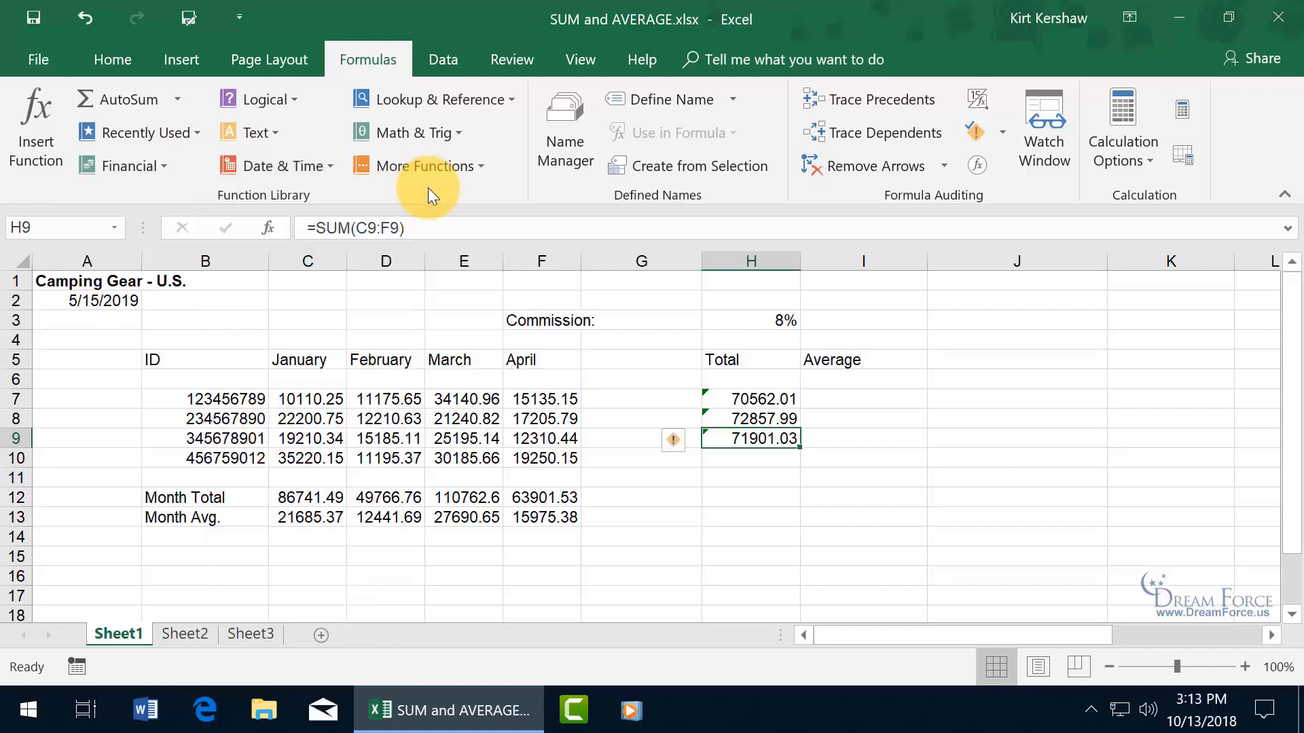
Sum C10:F10 in H10 with AutoSum, and try AutoSum's suggested range in H11 without keeping it
click(729, 458)
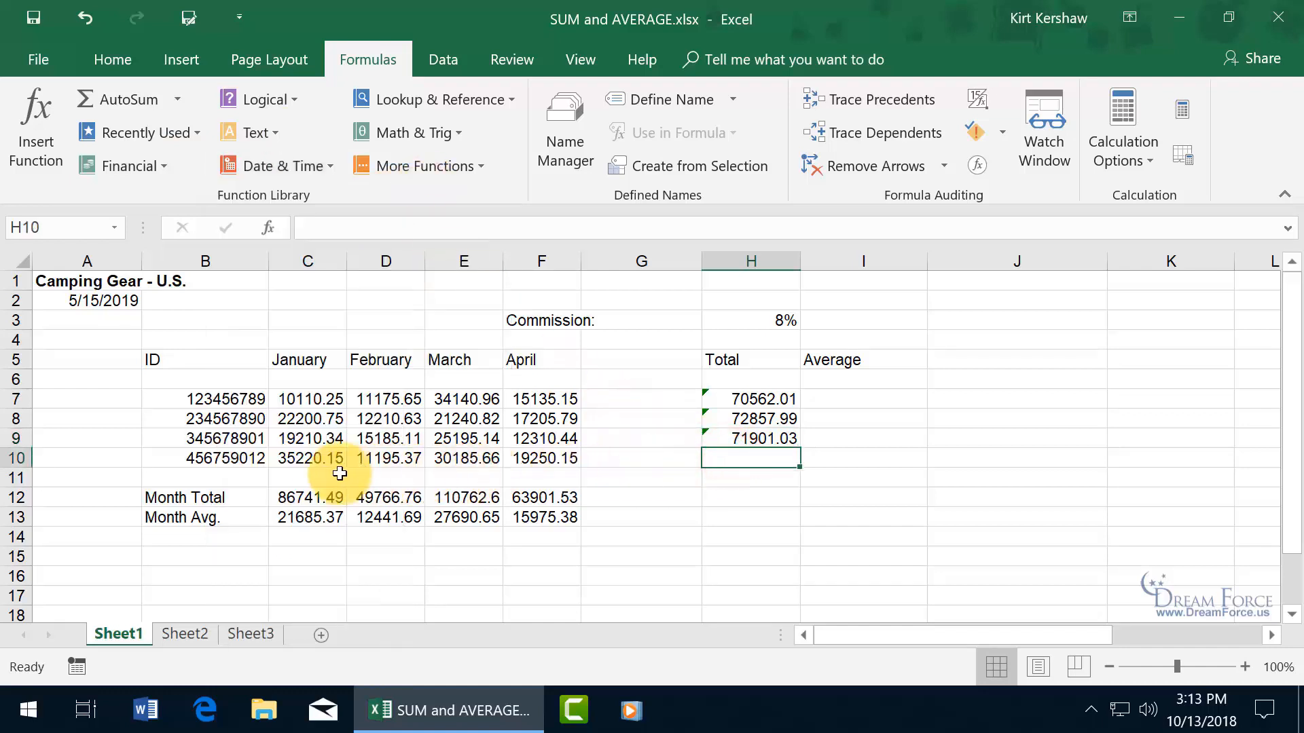
click(176, 100)
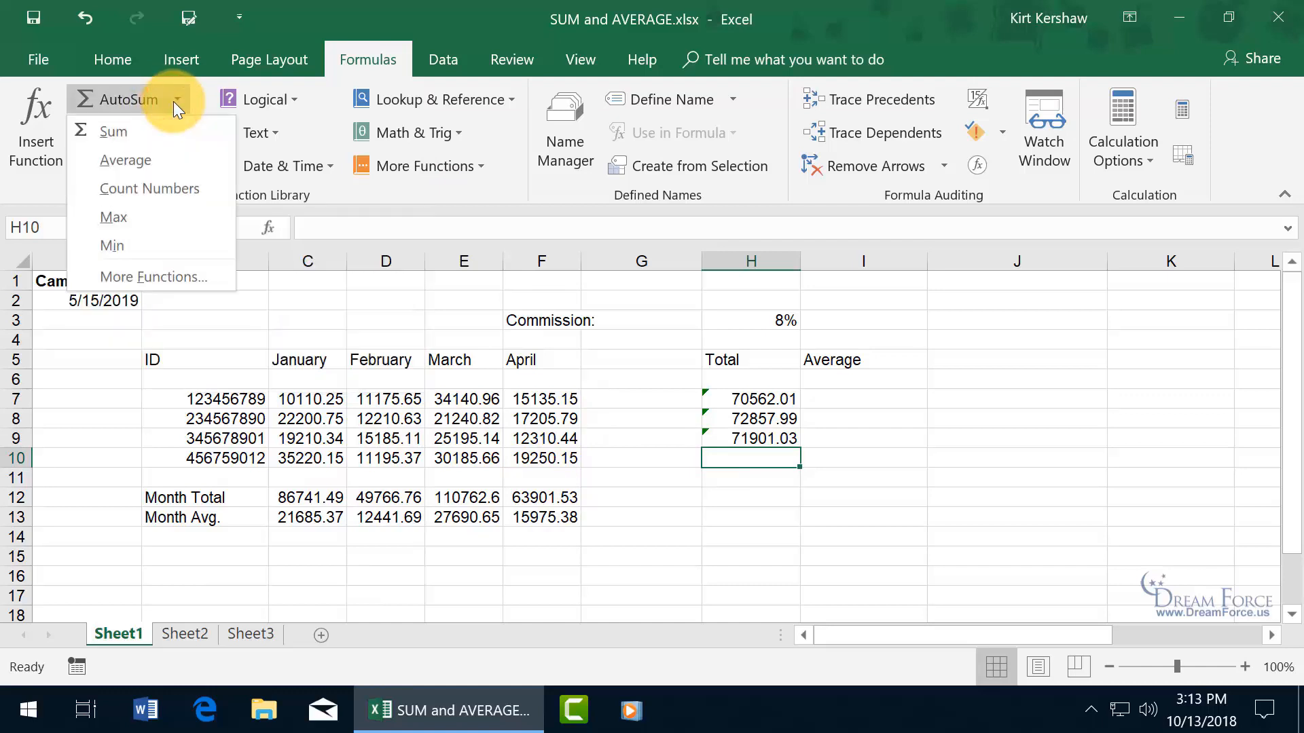
click(117, 133)
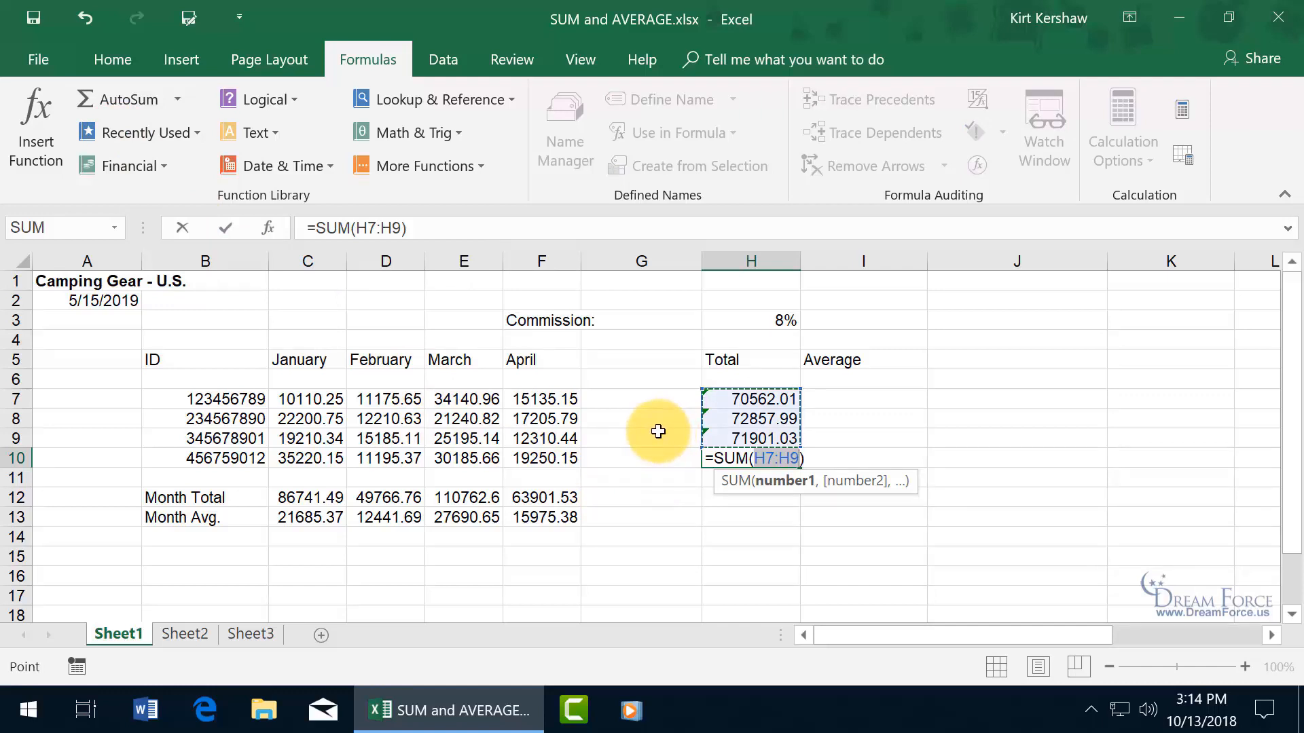
click(307, 458)
drag(361, 455, 503, 494)
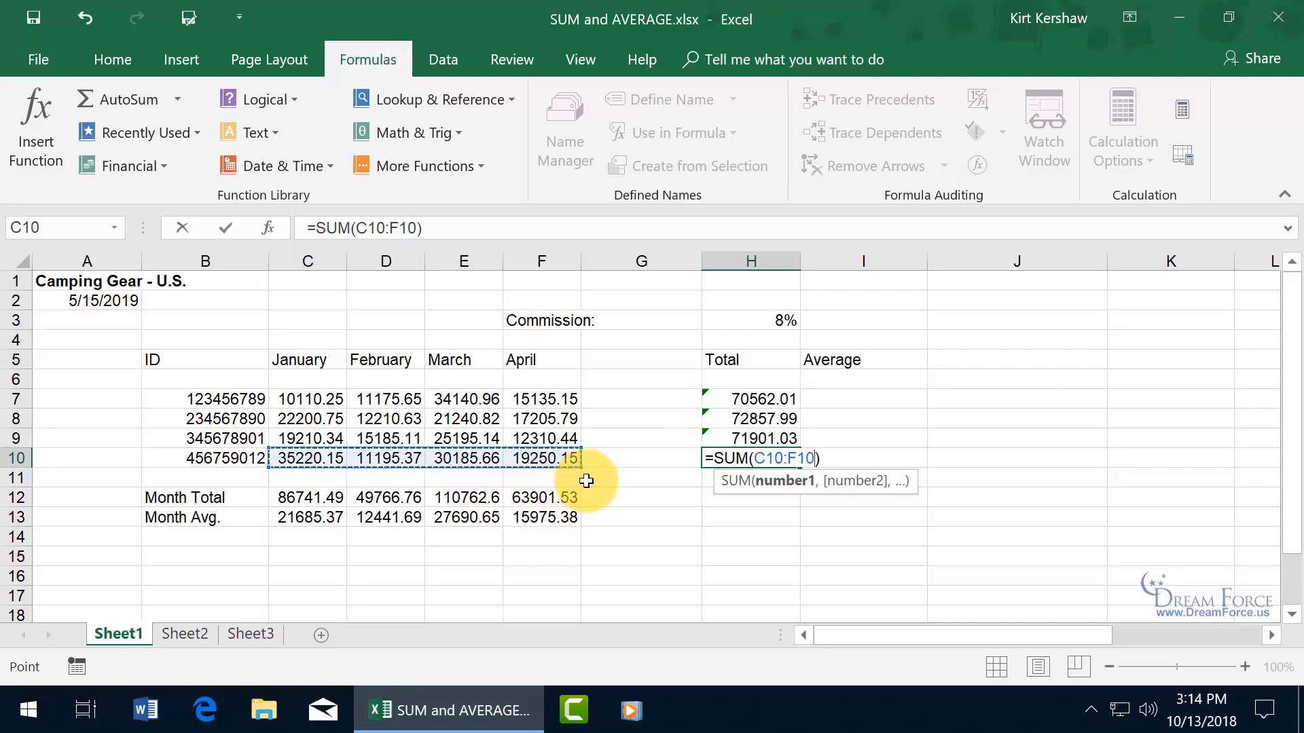
key(Return)
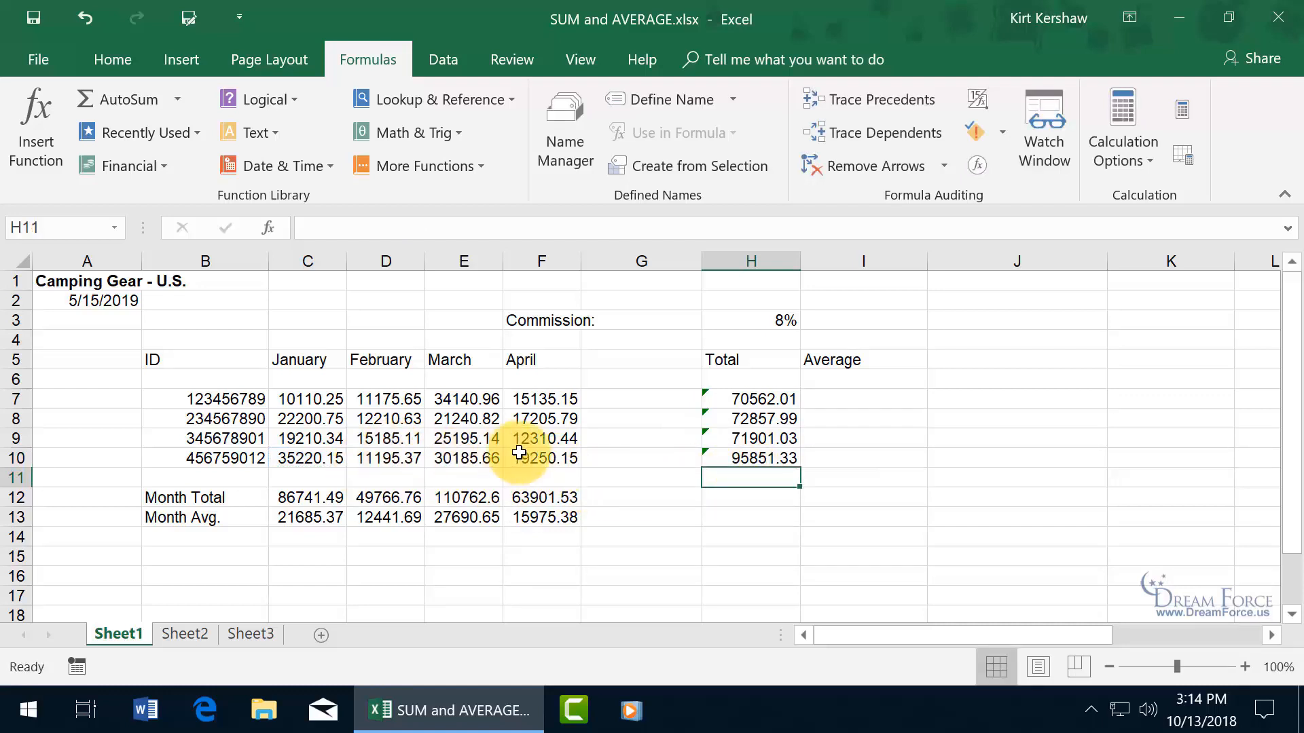
click(137, 102)
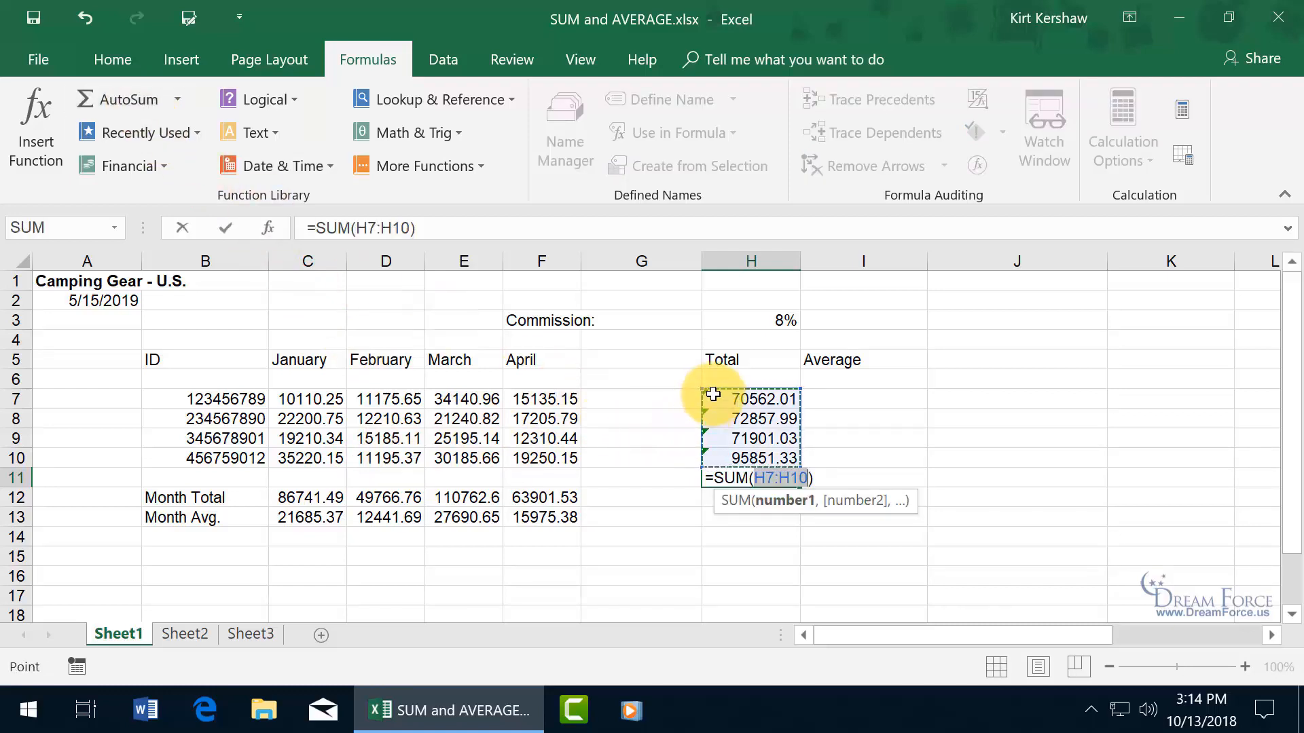
key(Escape)
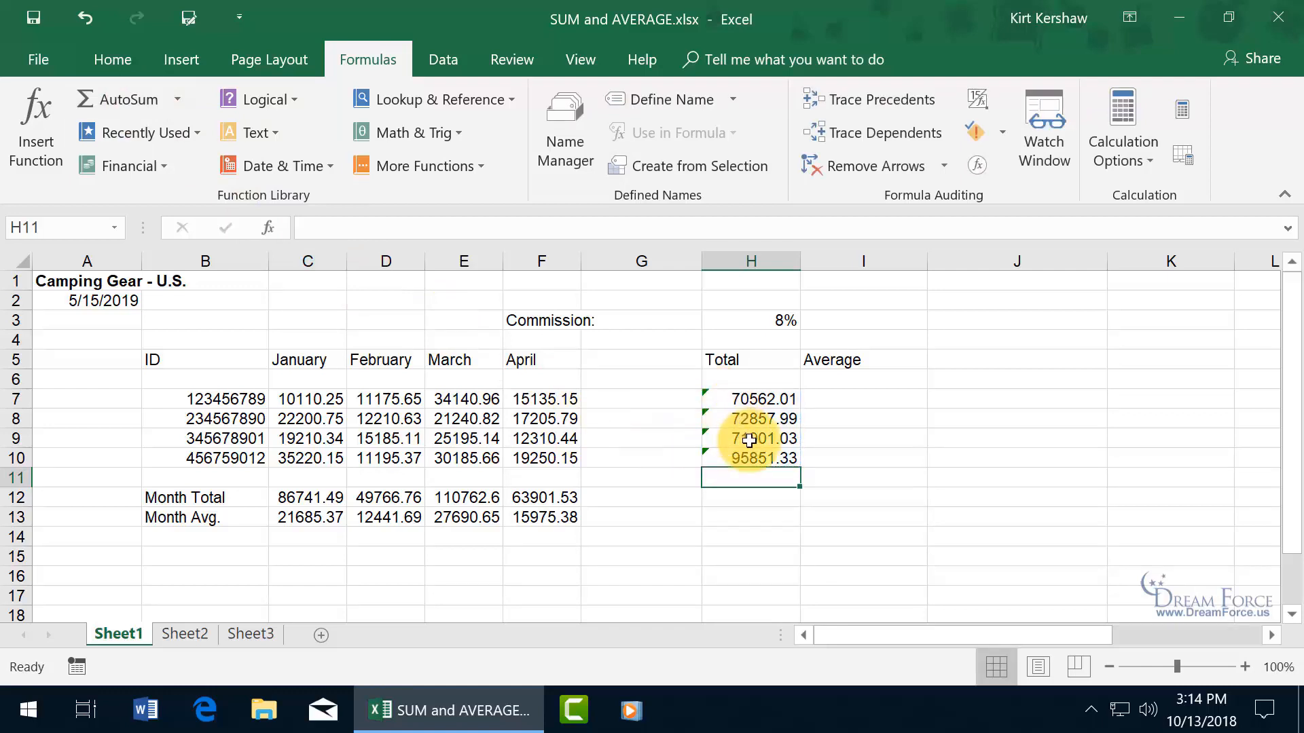
Average C7:F7 in I7 with AutoSum's Average function and fill the formula down to I10
click(822, 401)
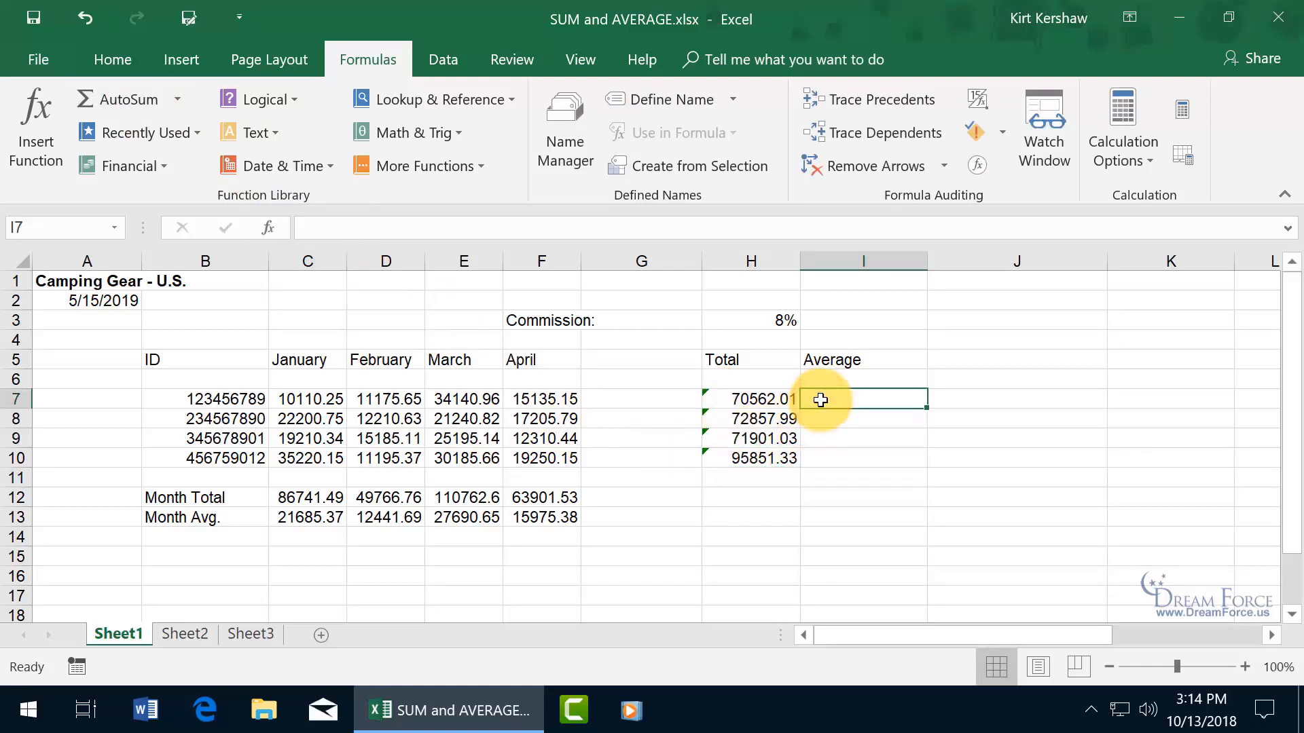
click(180, 100)
click(154, 154)
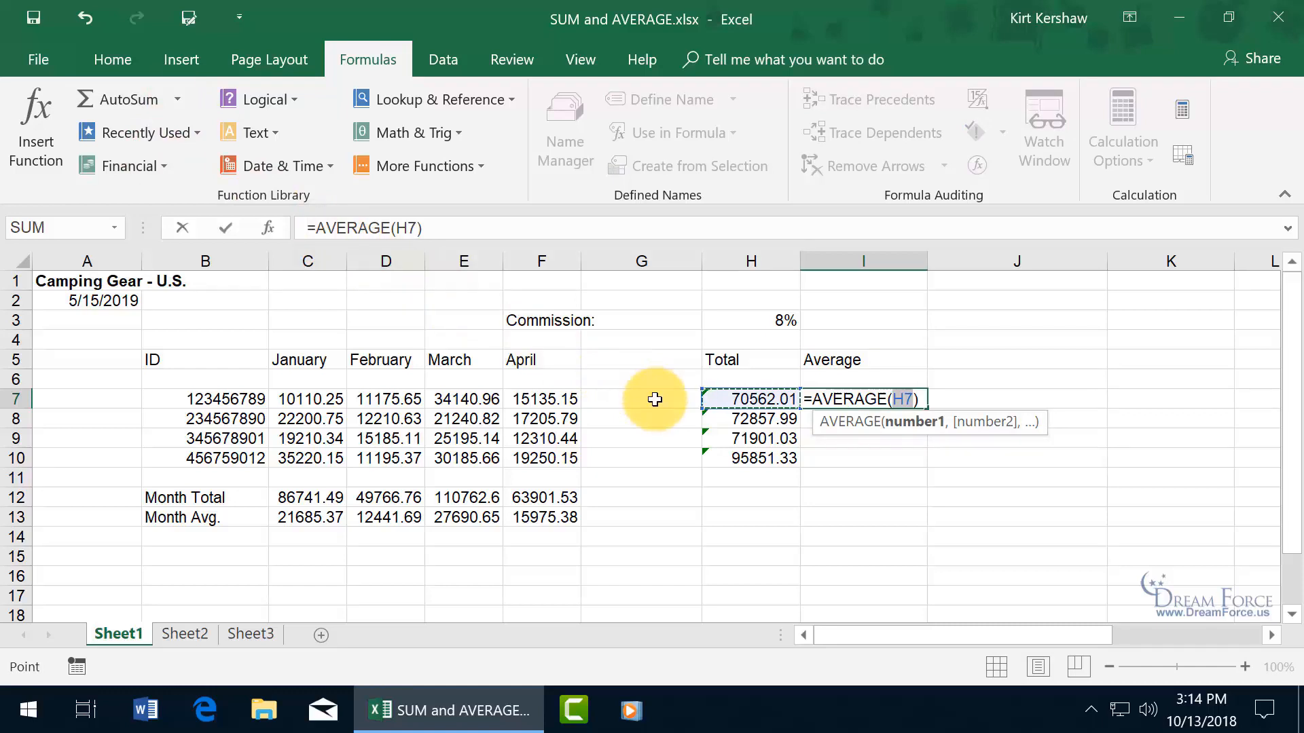
drag(302, 399, 536, 402)
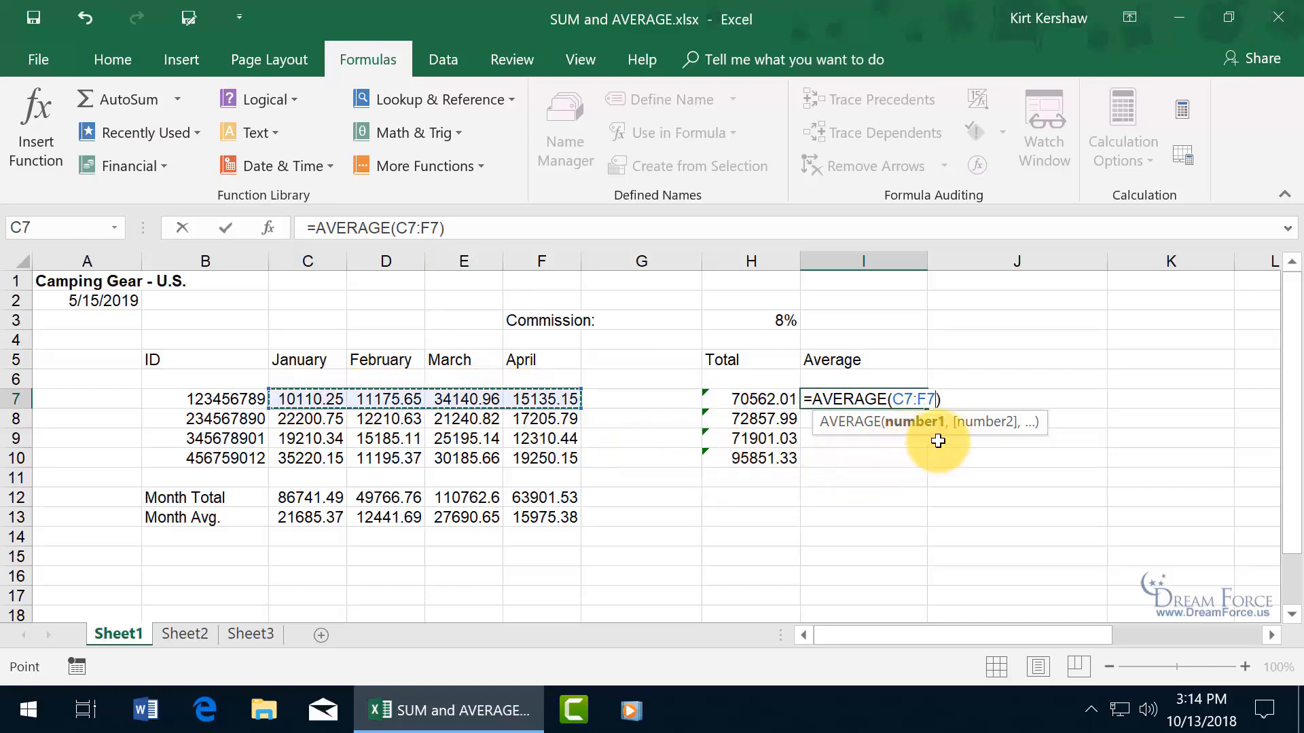
key(Return)
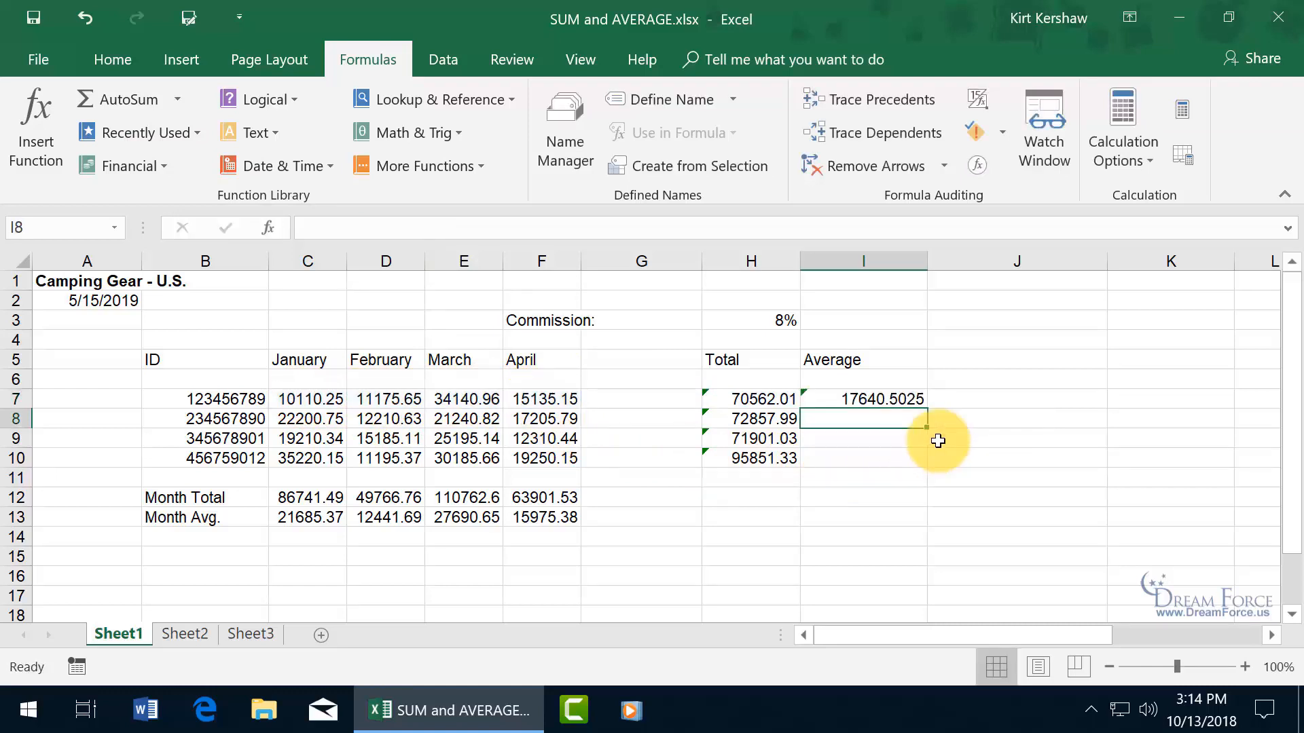
click(912, 399)
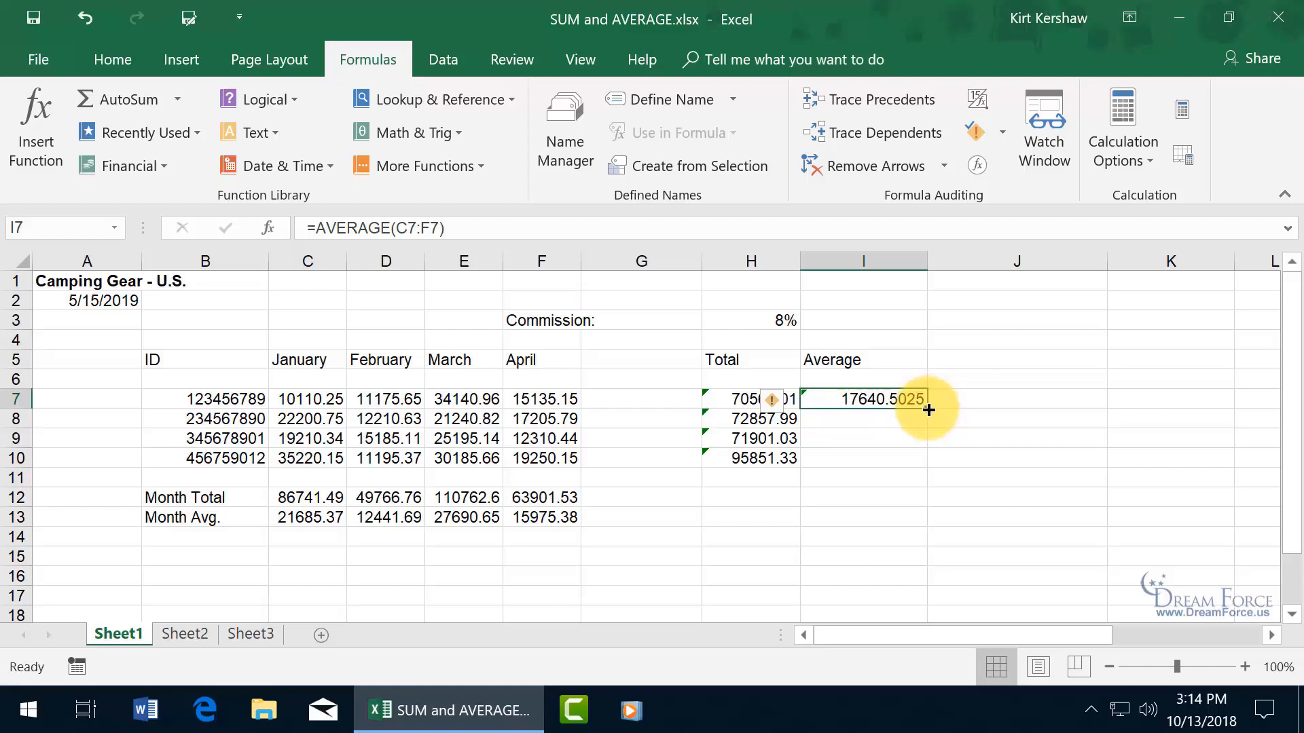
double_click(928, 409)
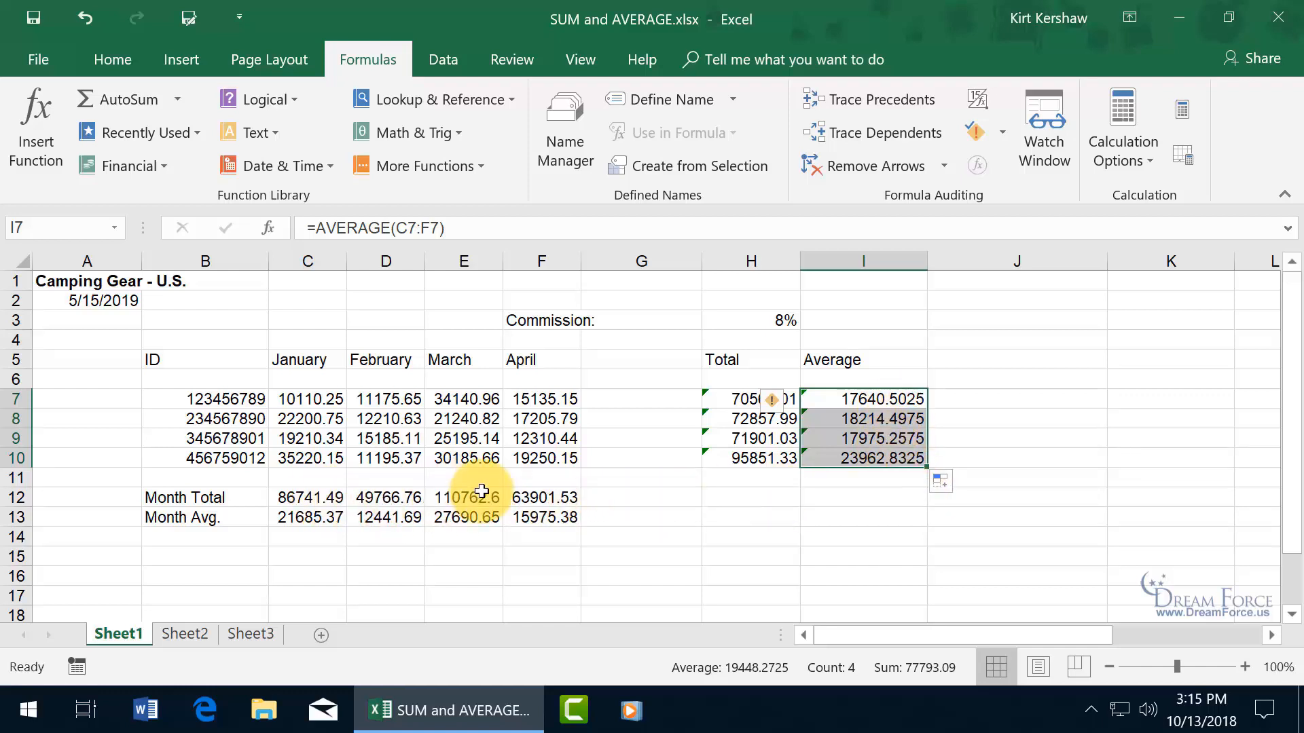
Try clearing the Month Total cells D12:F12 and filling C12 down into C13, and undo both changes
drag(539, 497, 346, 521)
key(Delete)
click(338, 500)
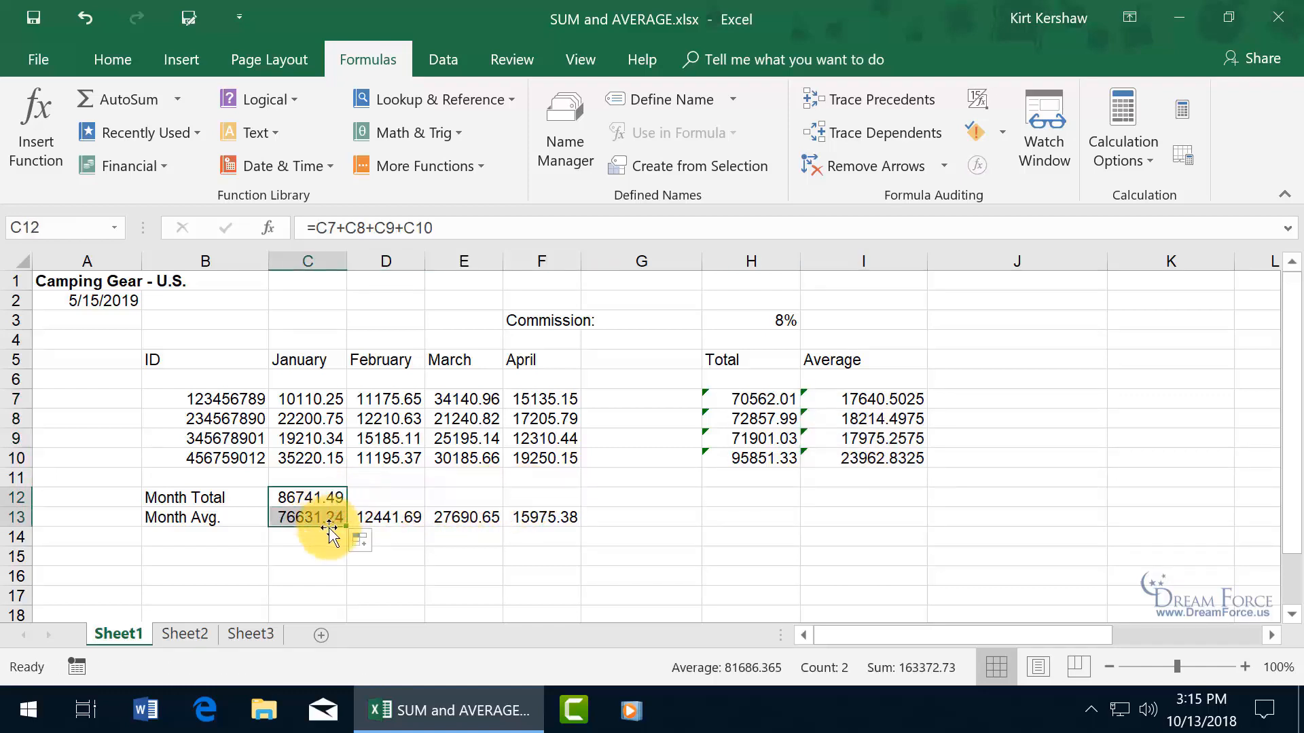
click(77, 19)
click(78, 18)
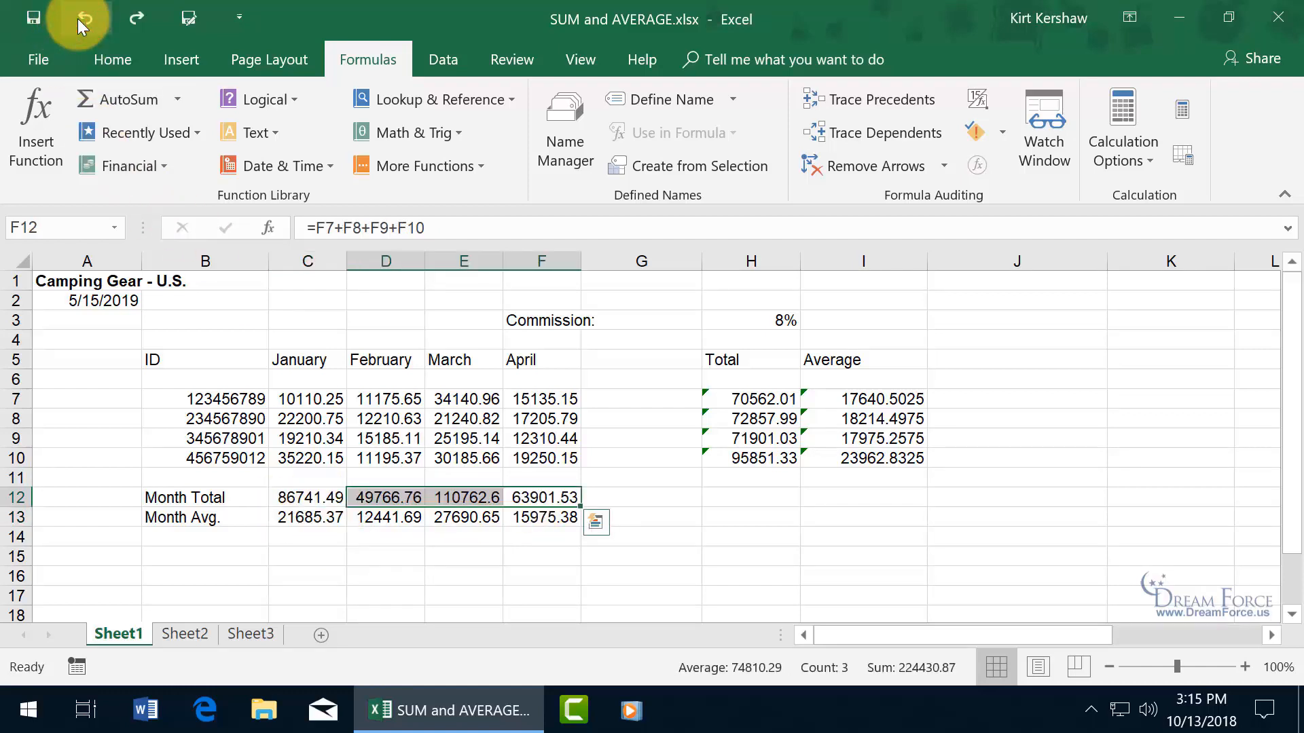
Examine the AVERAGE formulas in I7, I8 and I9 to compare their row references
click(916, 400)
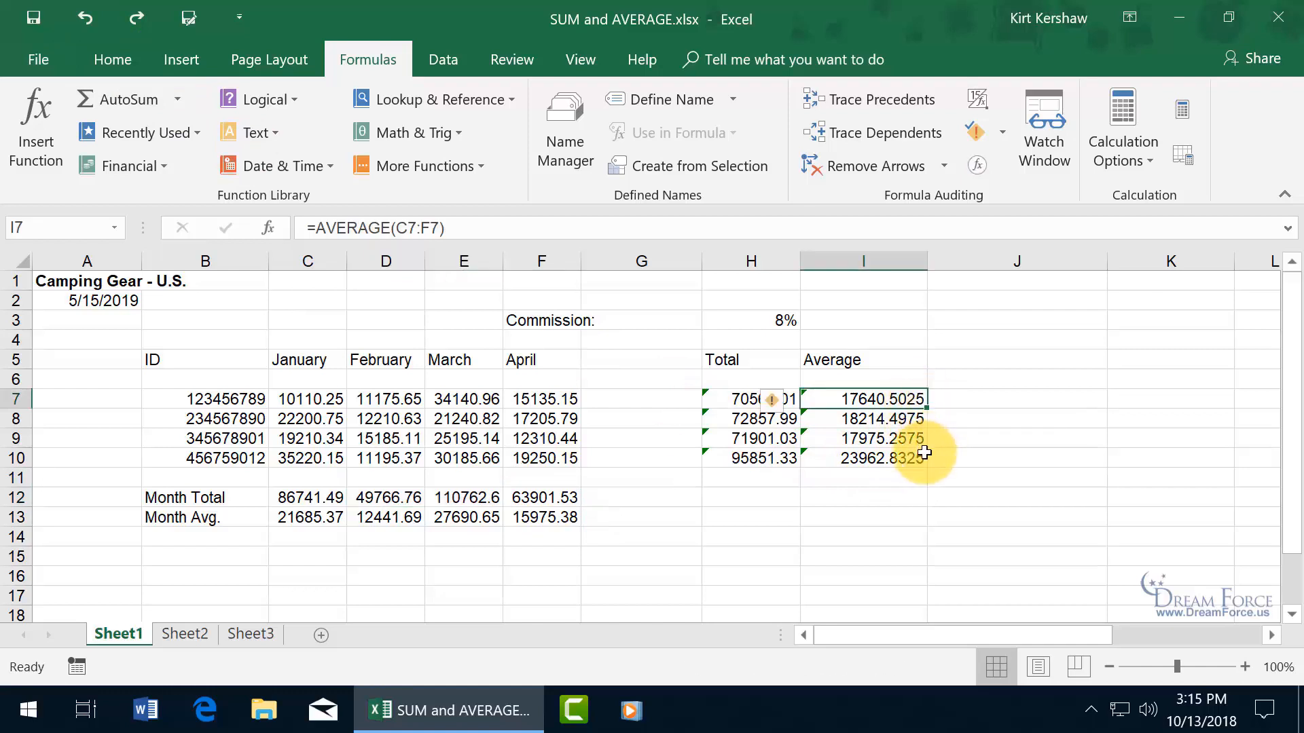
click(874, 418)
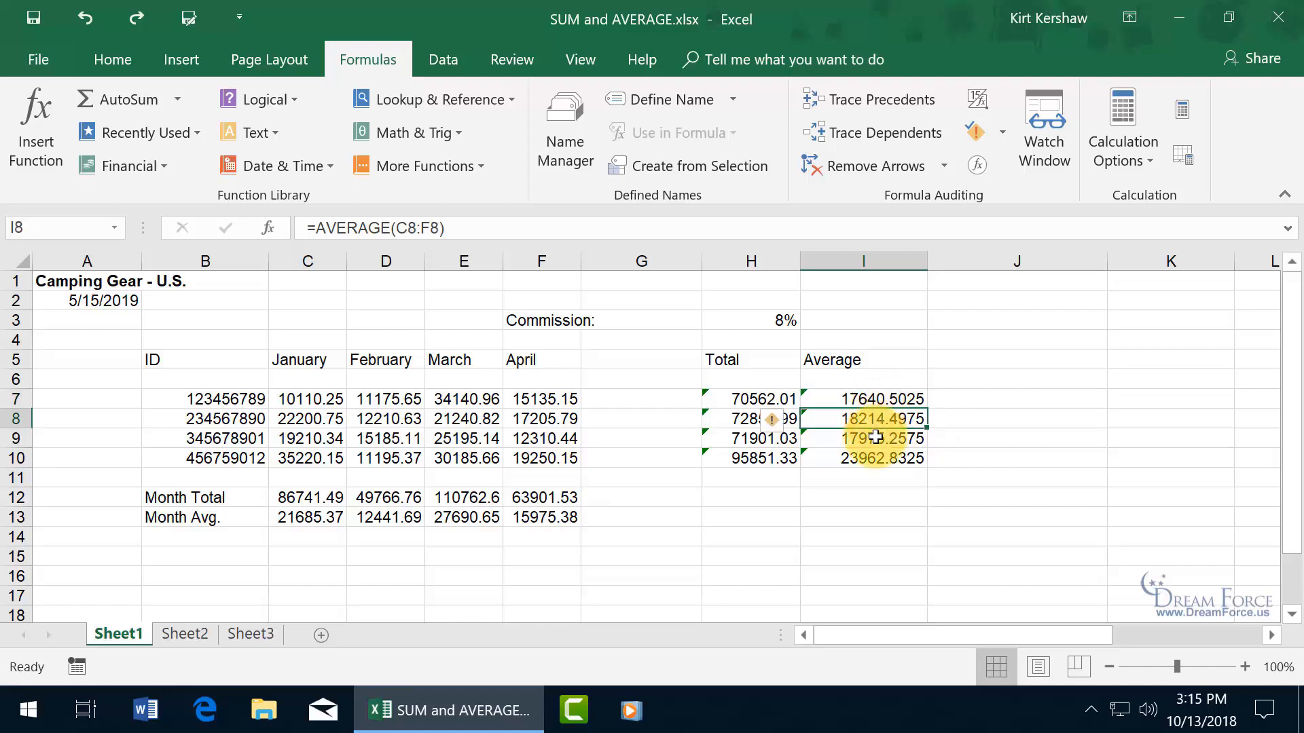
click(876, 437)
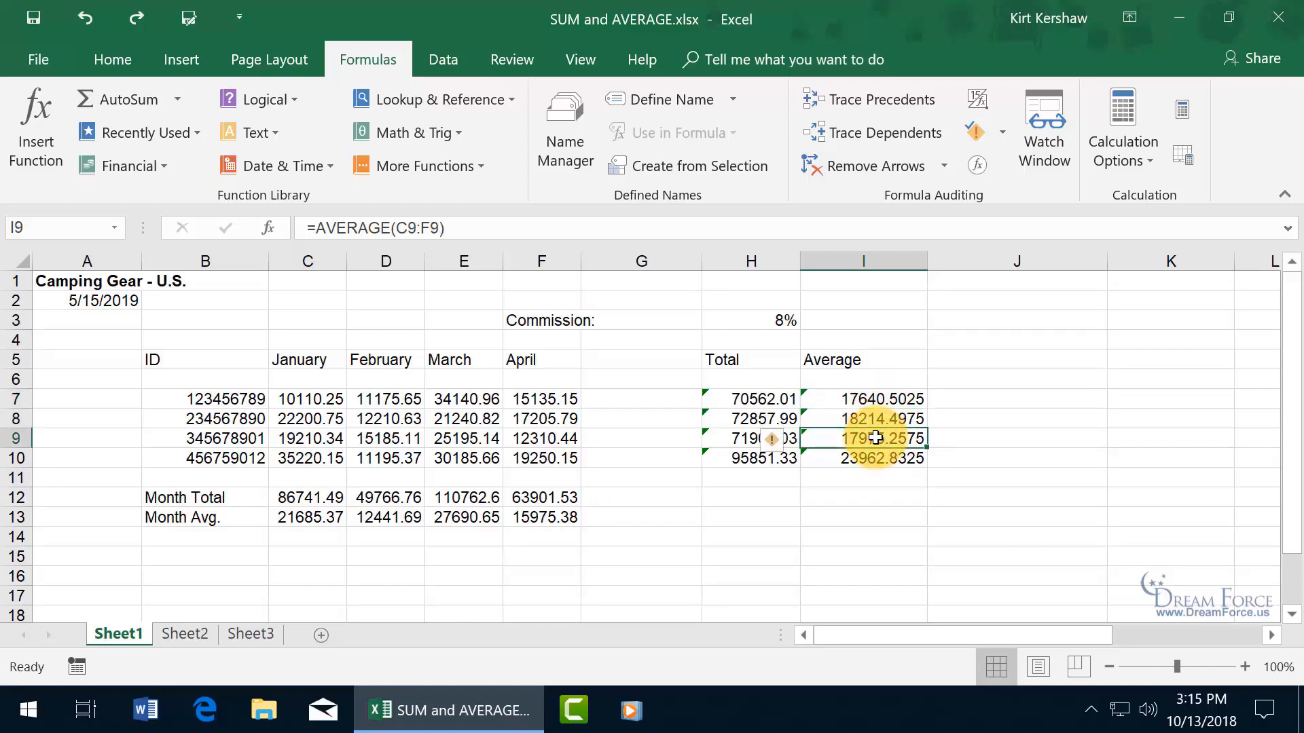
click(876, 419)
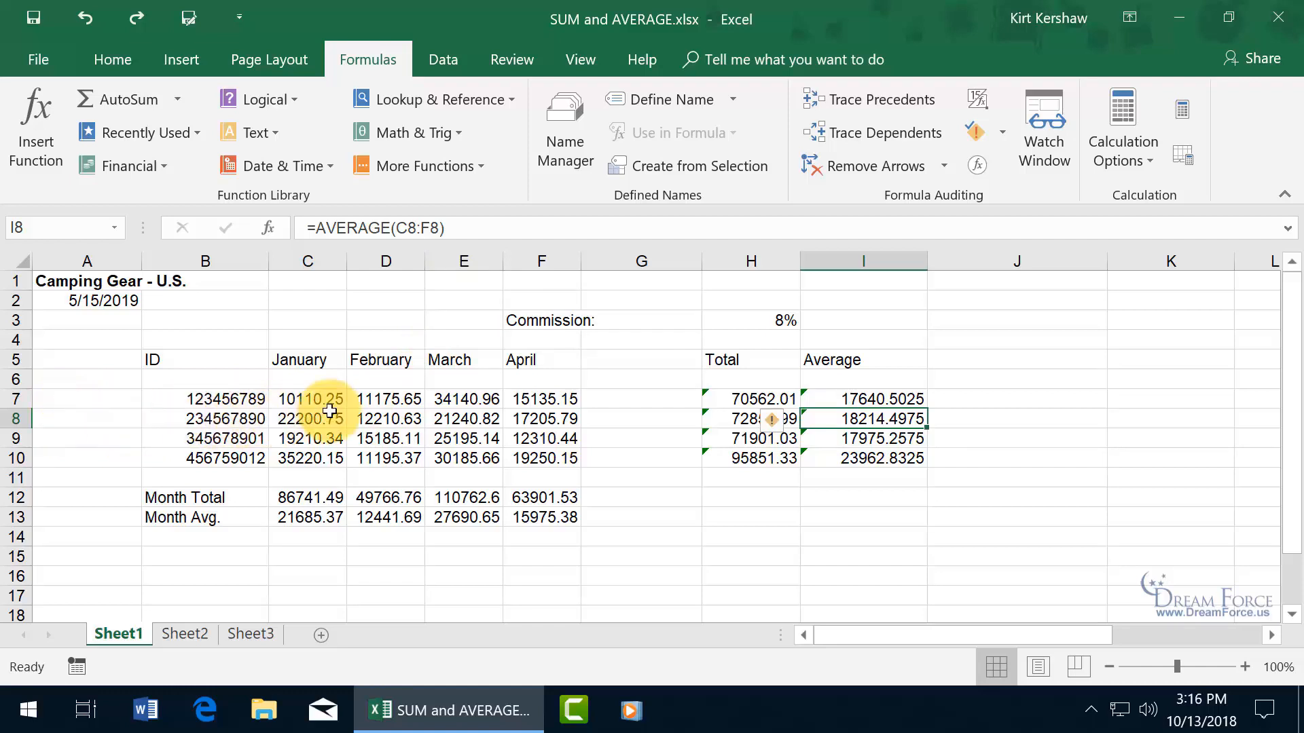
Examine the AVERAGE formulas in I9 and I10 and compare I10 with the status bar average for C10:F10
click(860, 438)
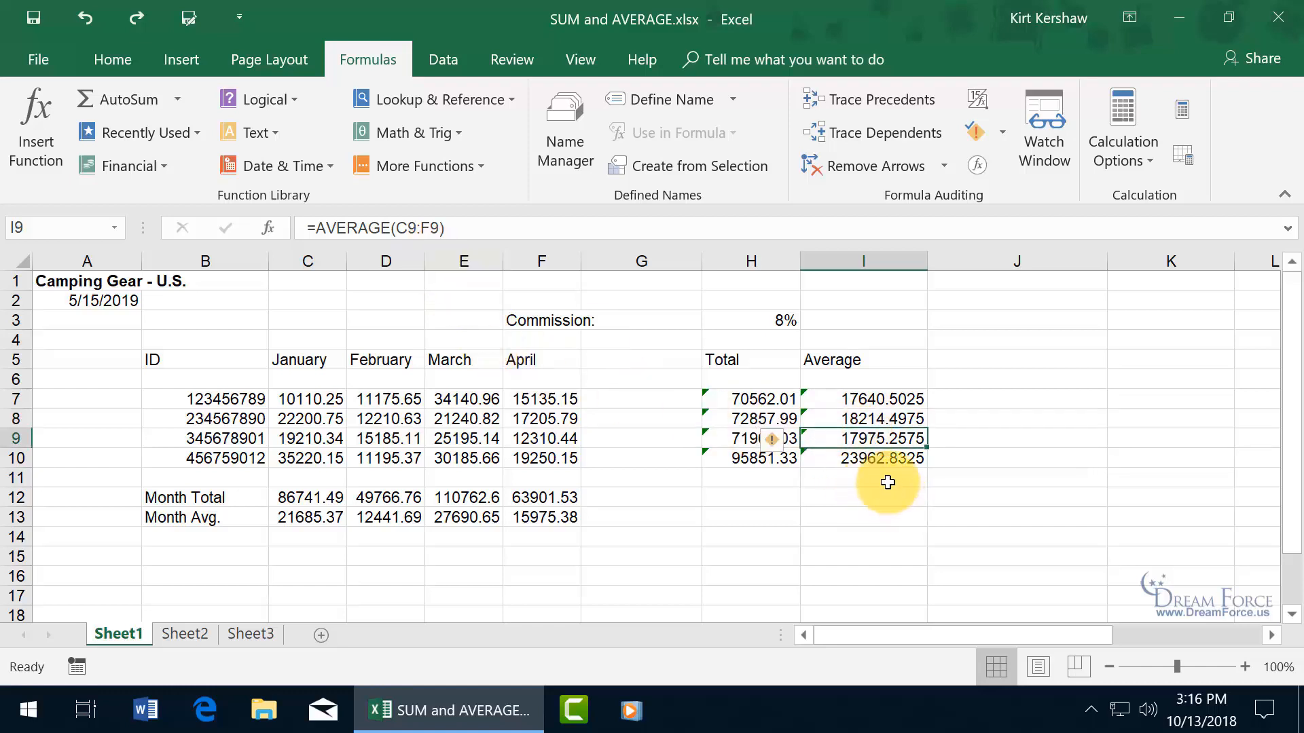
click(868, 465)
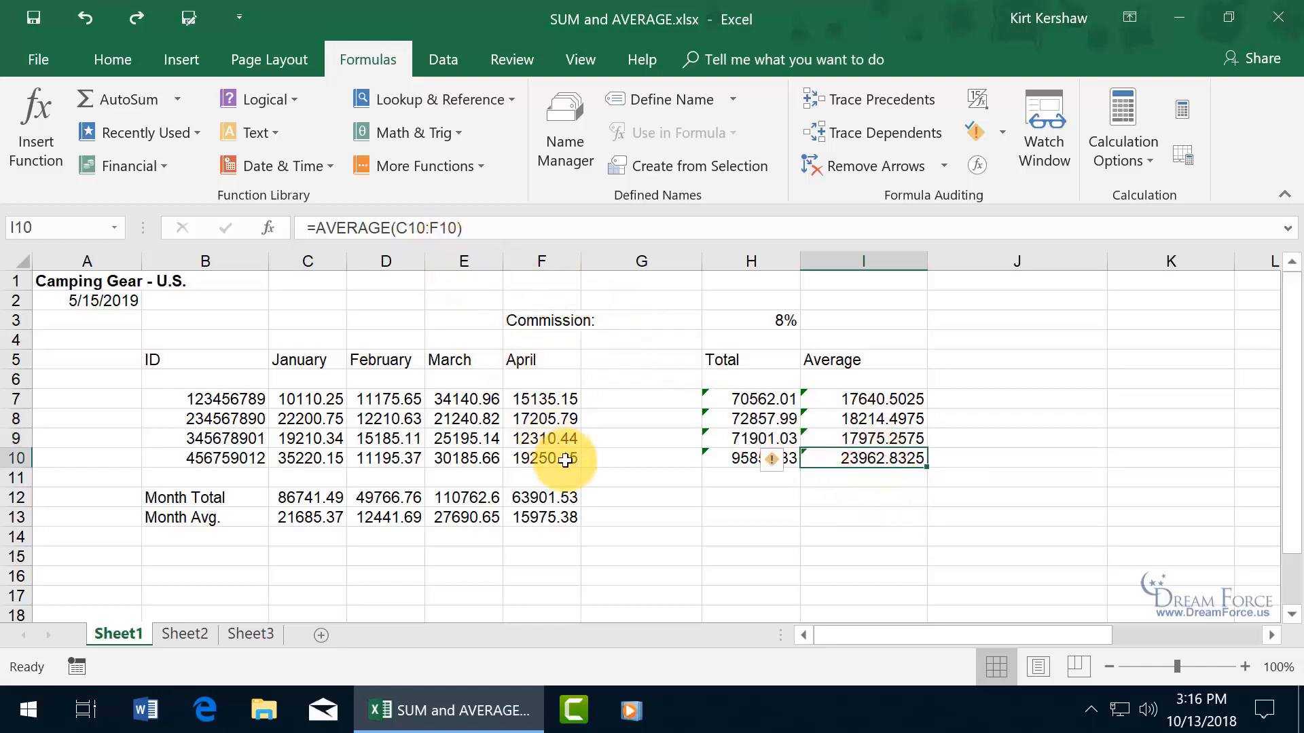
drag(282, 459, 540, 455)
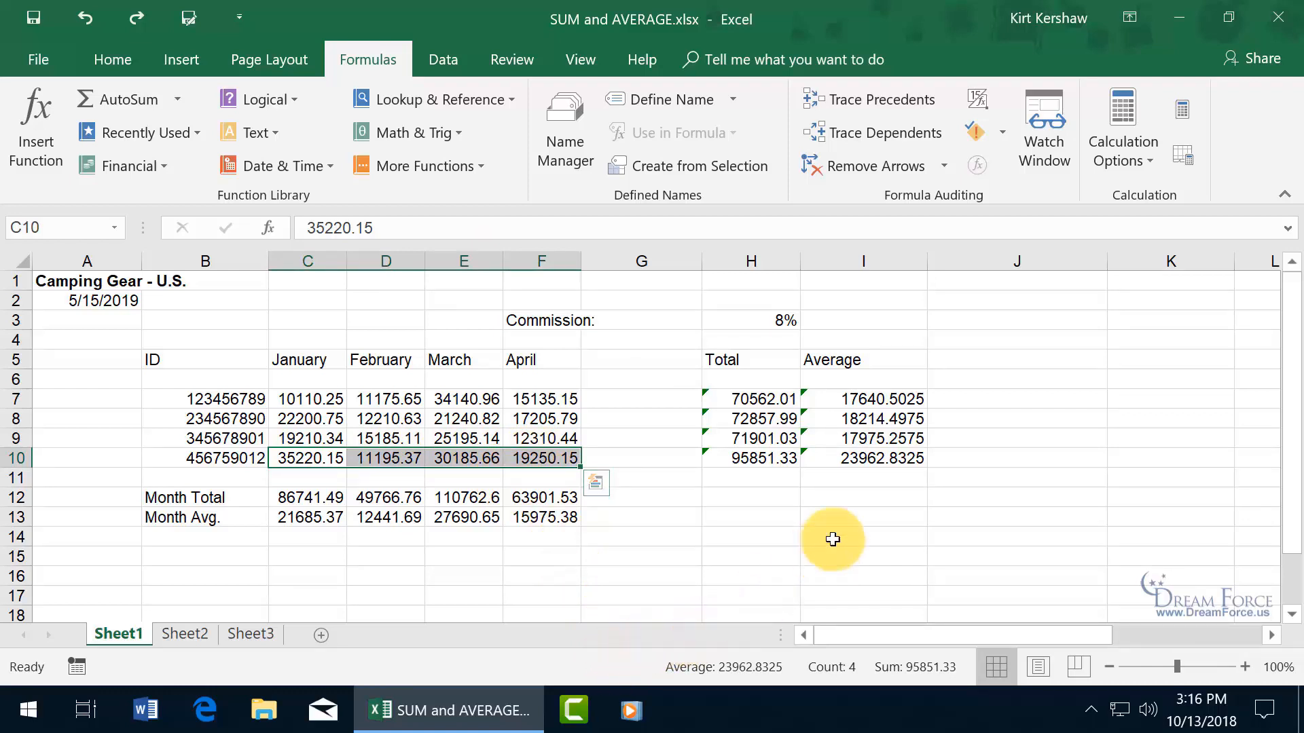
click(864, 459)
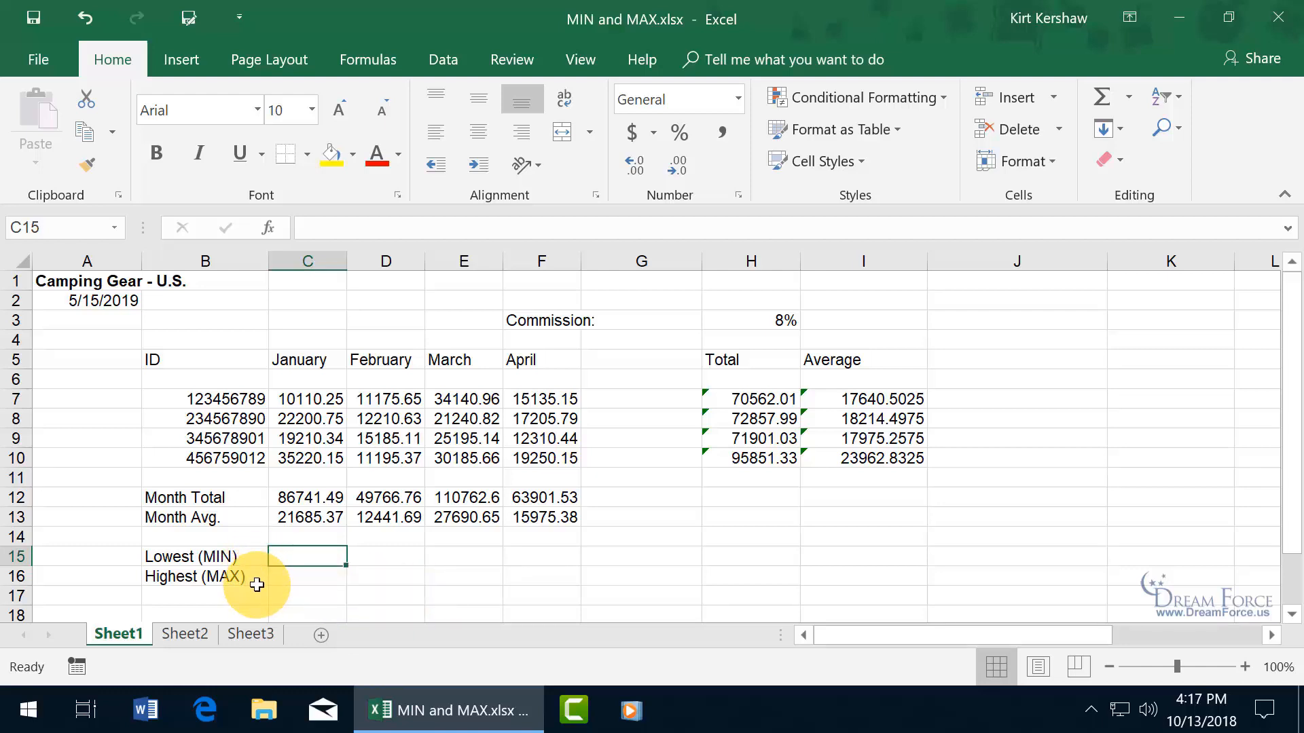
Find the lowest January value in C15 of the MIN and MAX workbook with a MIN formula over C7:C10
click(251, 561)
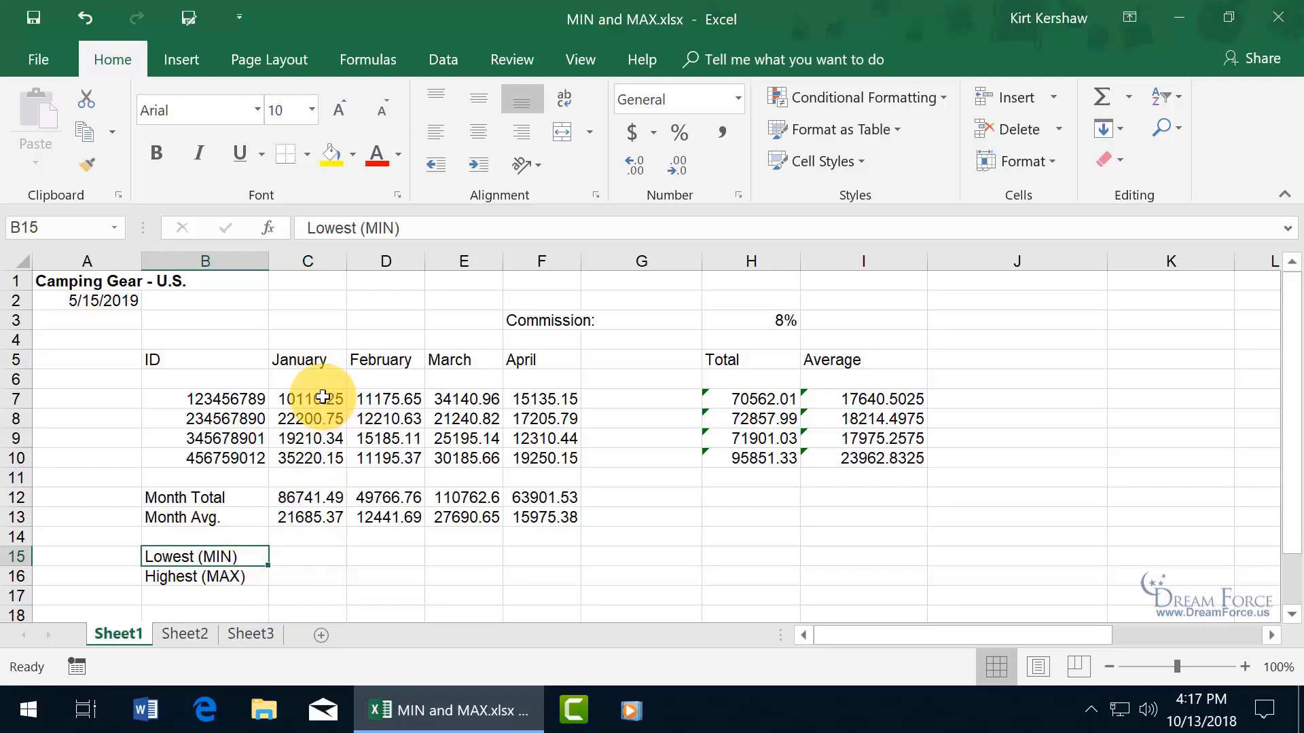
drag(322, 397, 326, 463)
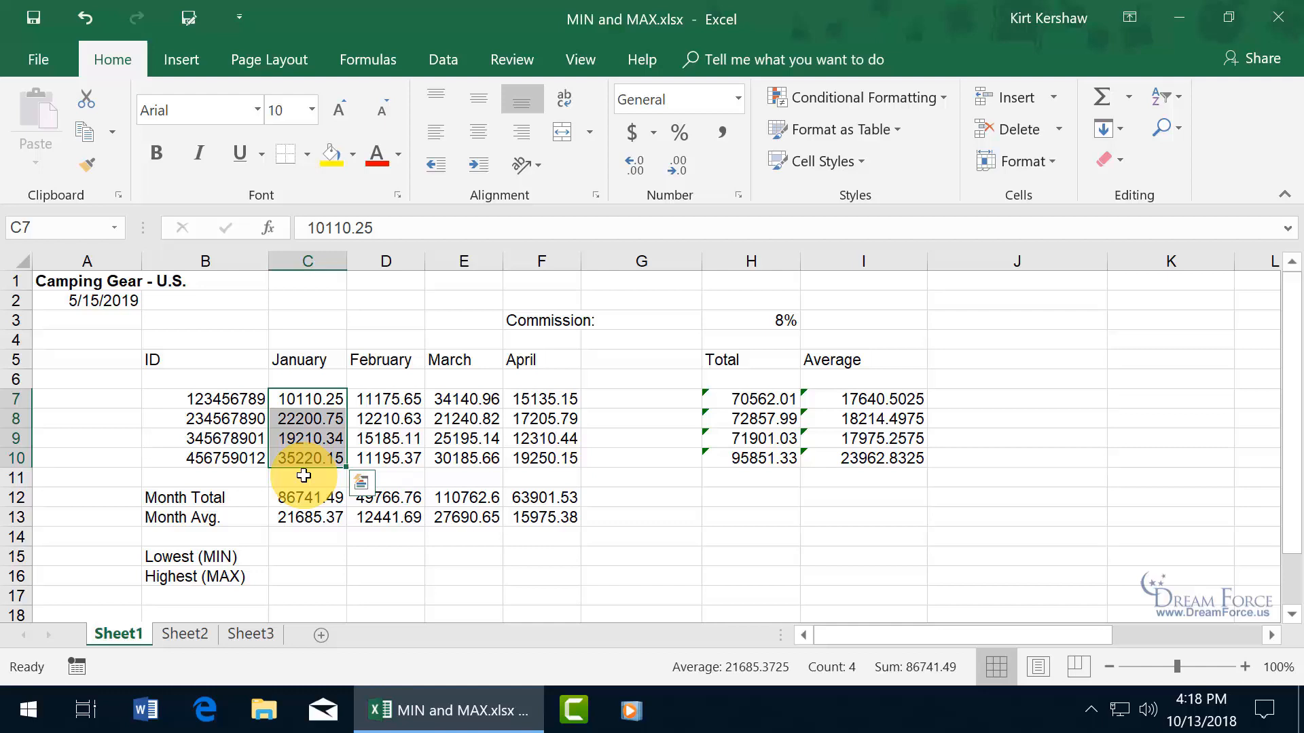
click(313, 554)
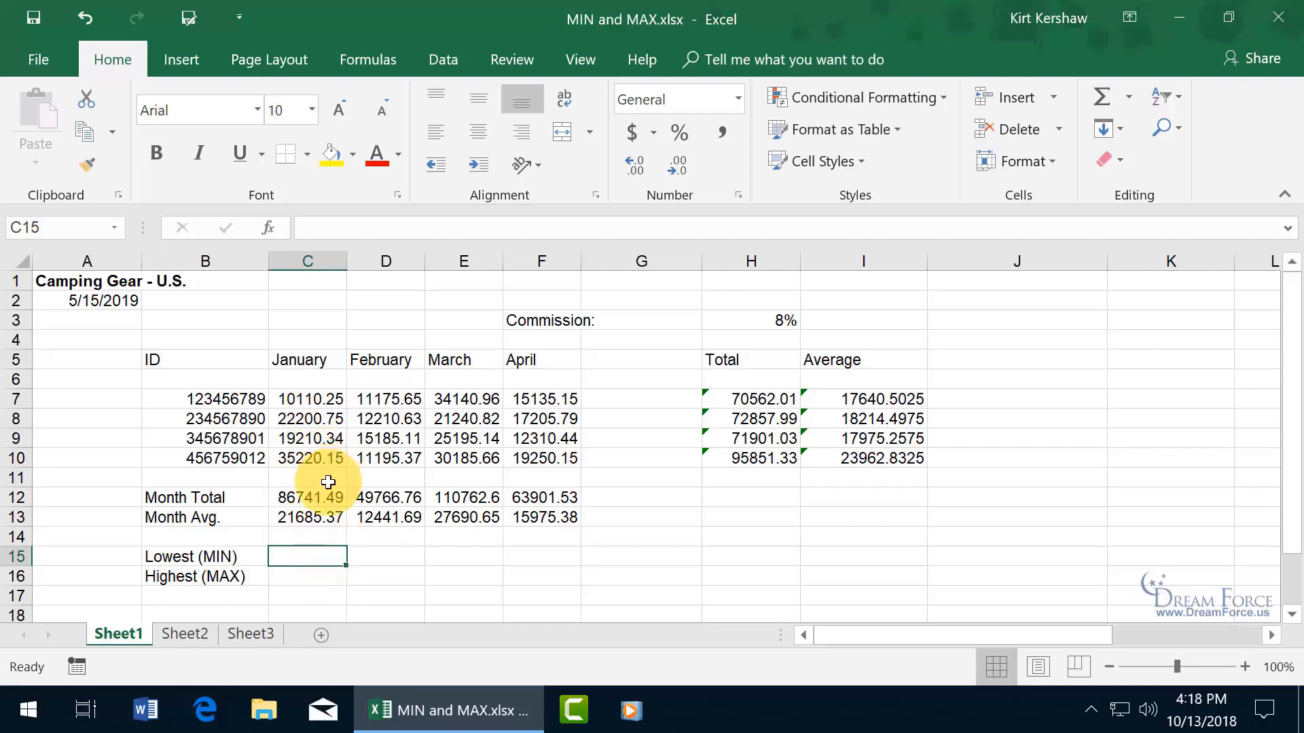
text(=)
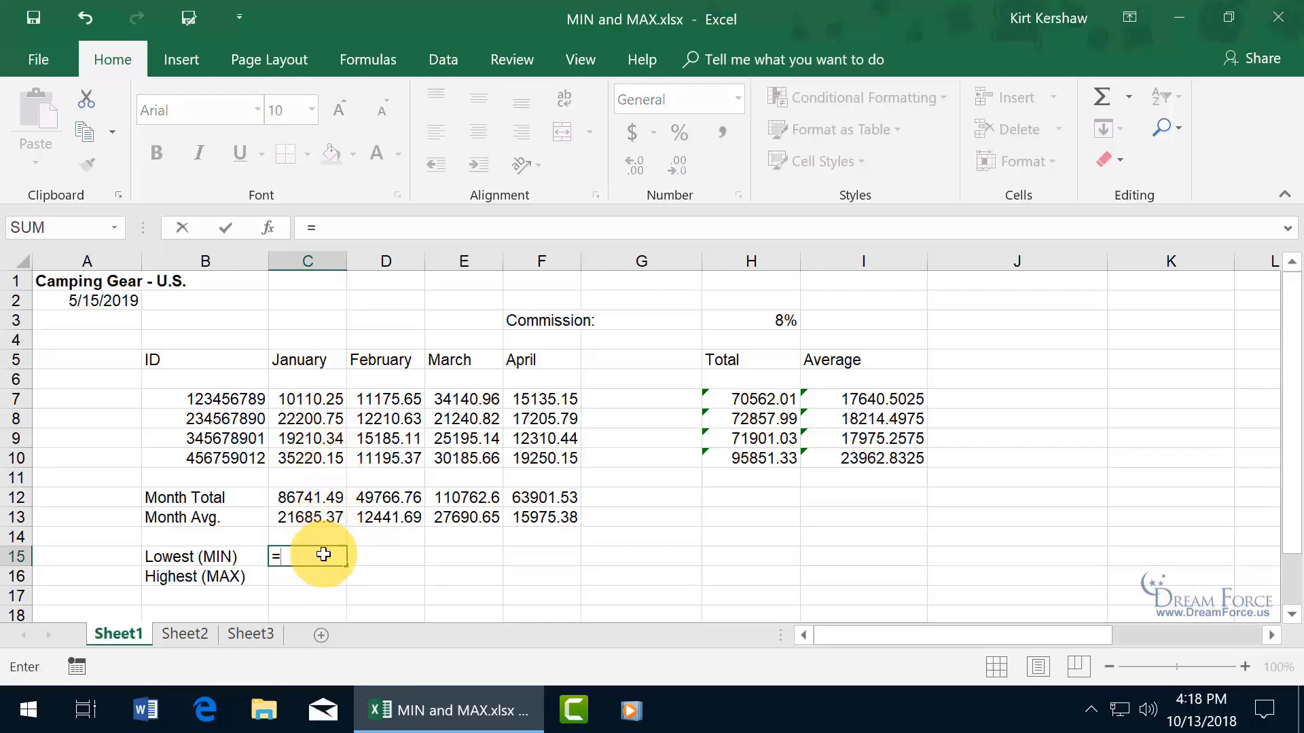
text(min)
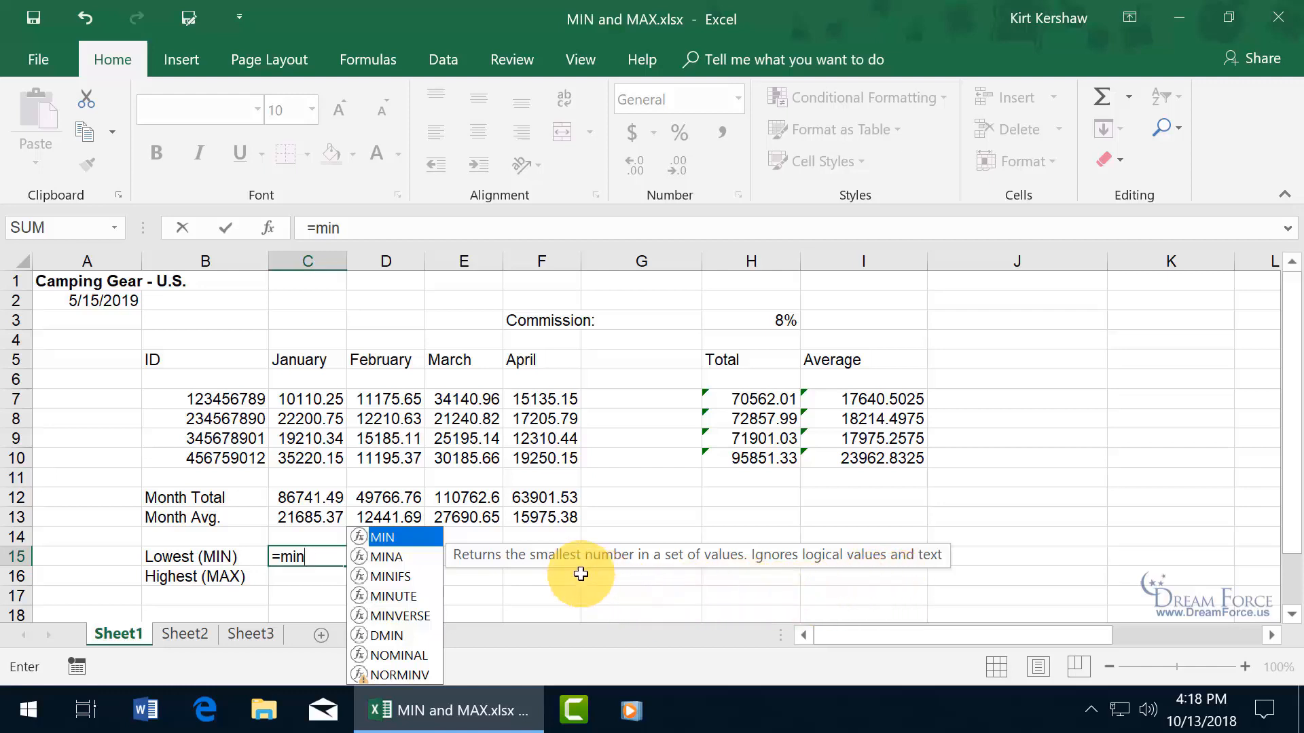
key(Tab)
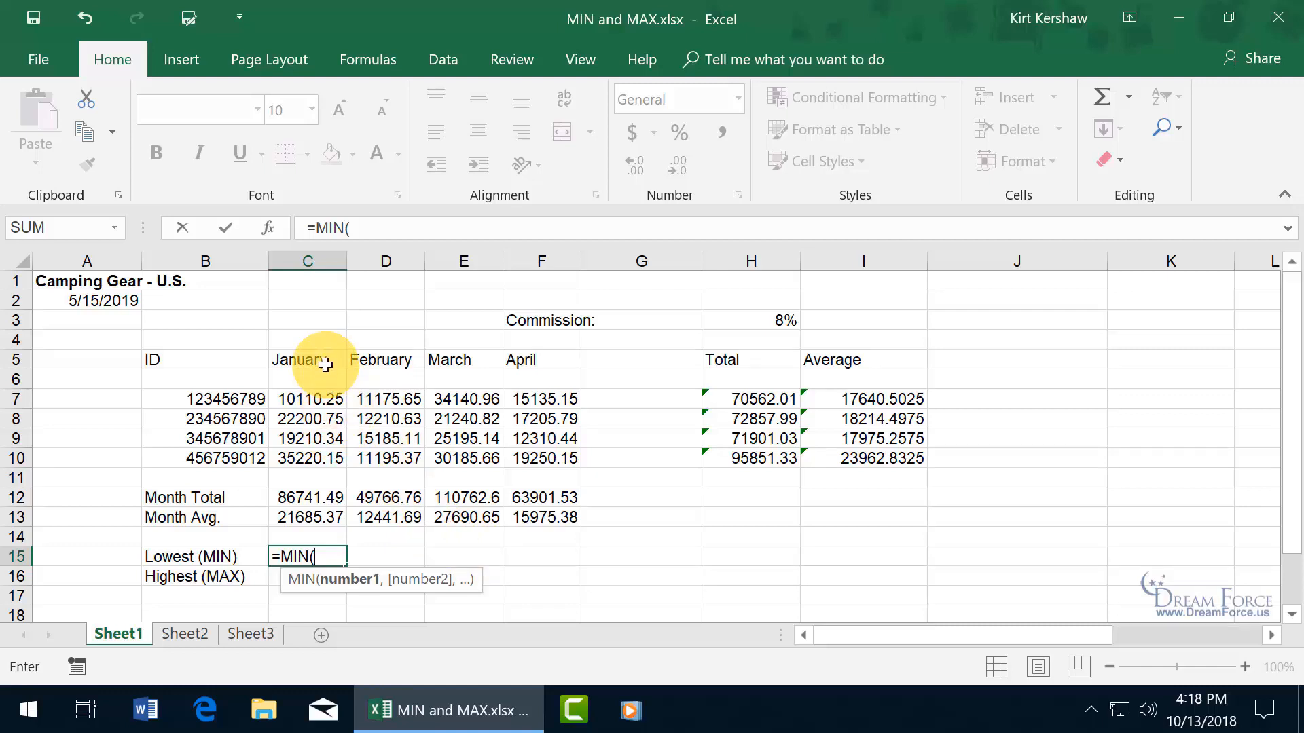
drag(327, 400, 332, 460)
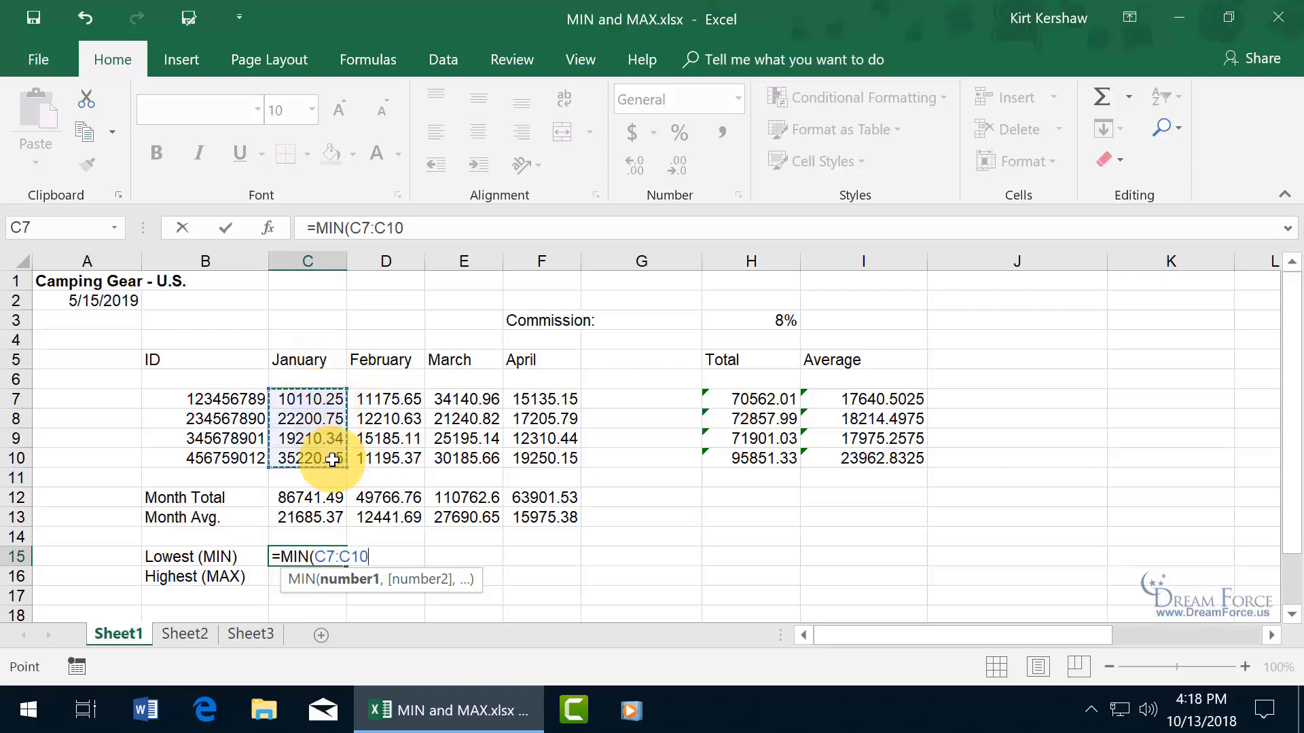
key(Return)
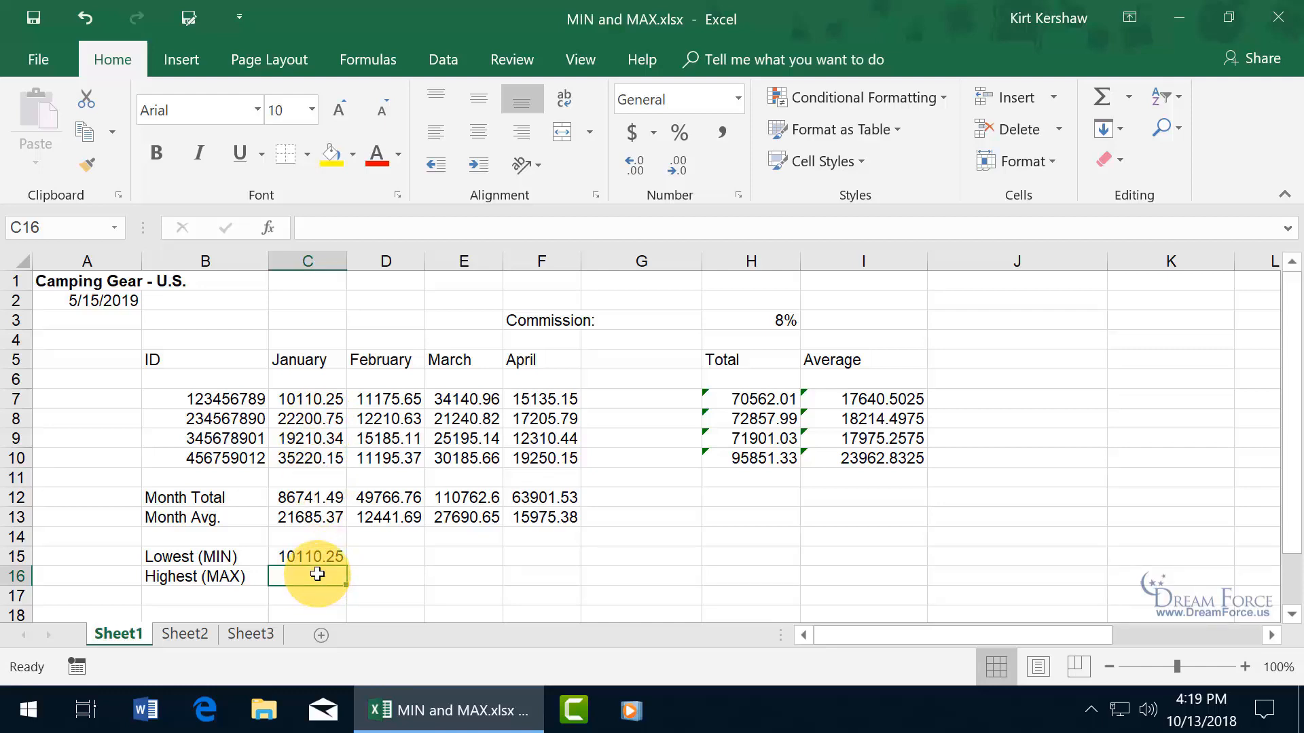
Find the highest January value in C16 with a MAX formula over C7:C10
text(=max)
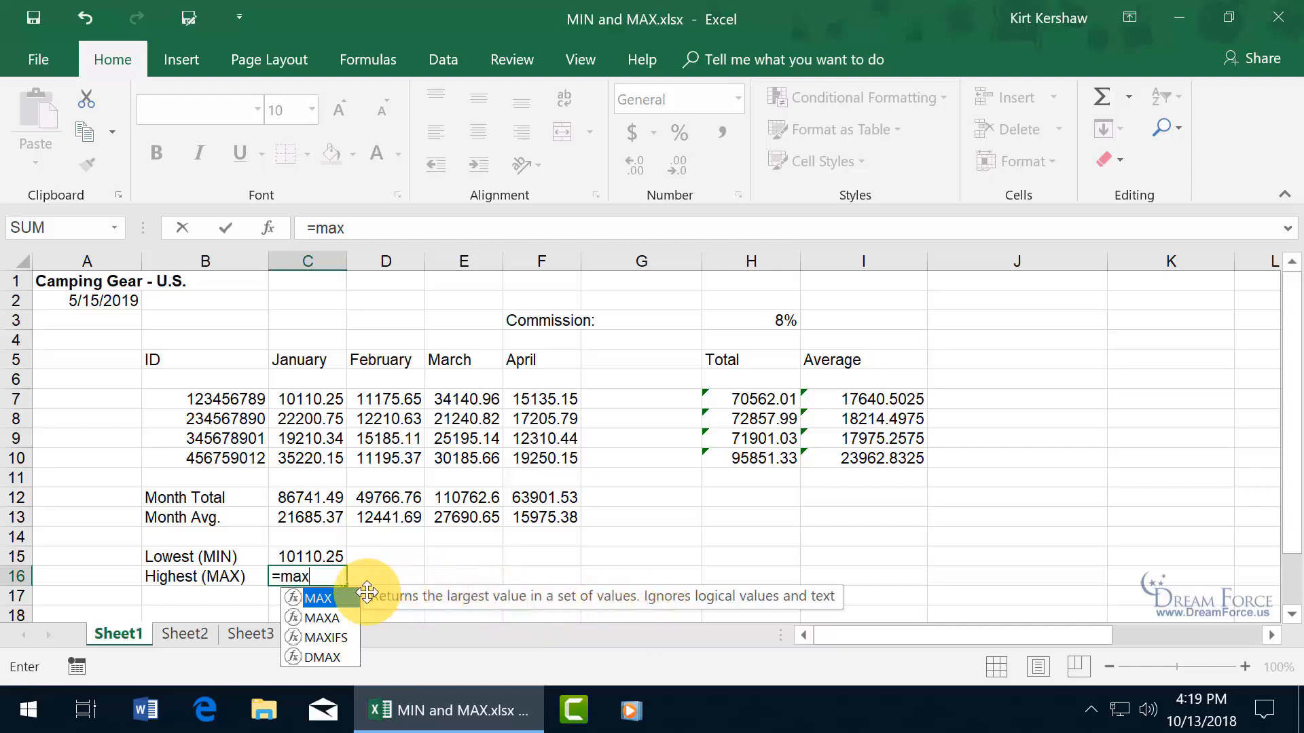
key(Tab)
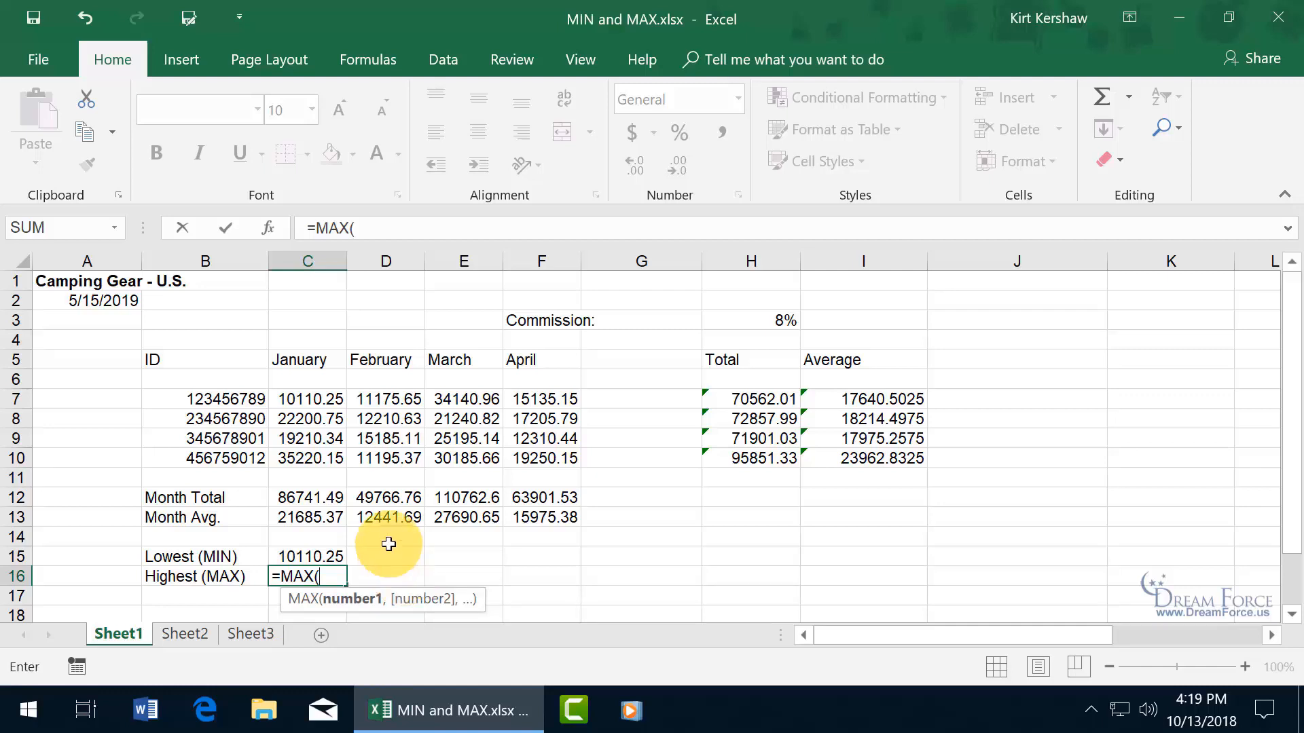
drag(310, 400, 314, 460)
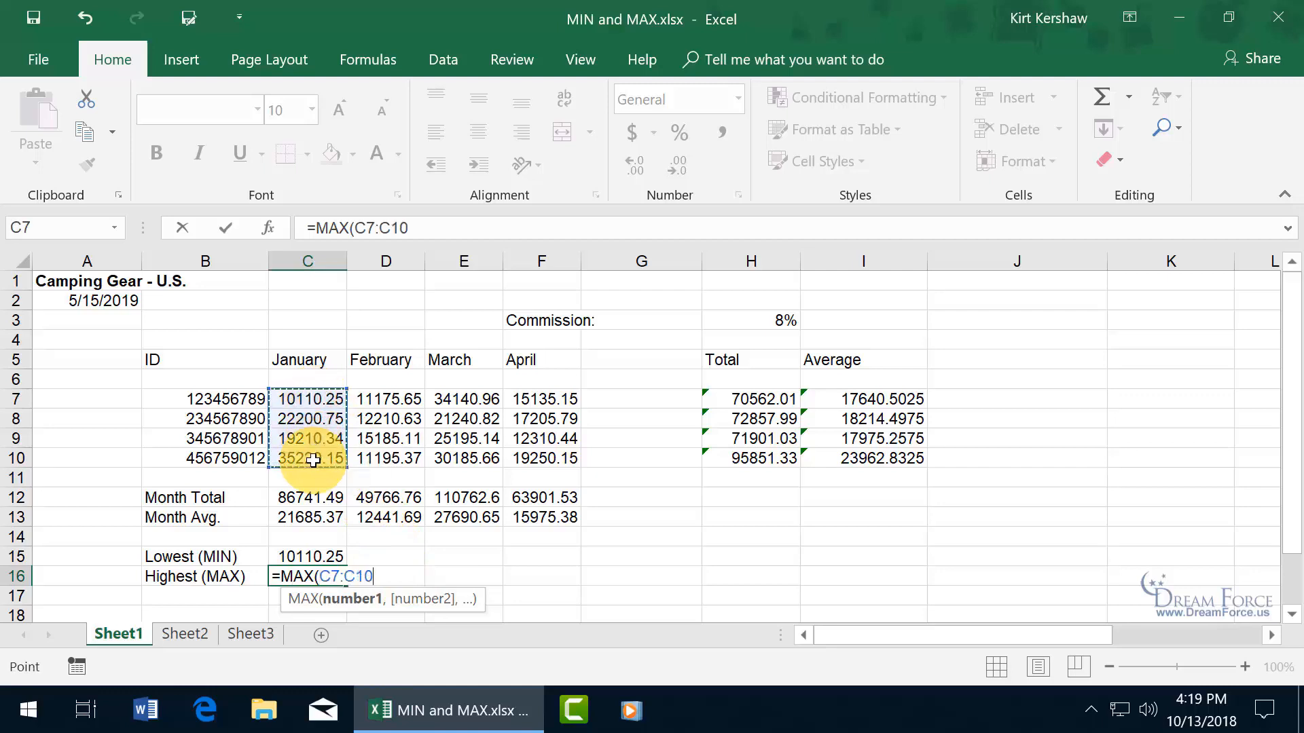
key(Return)
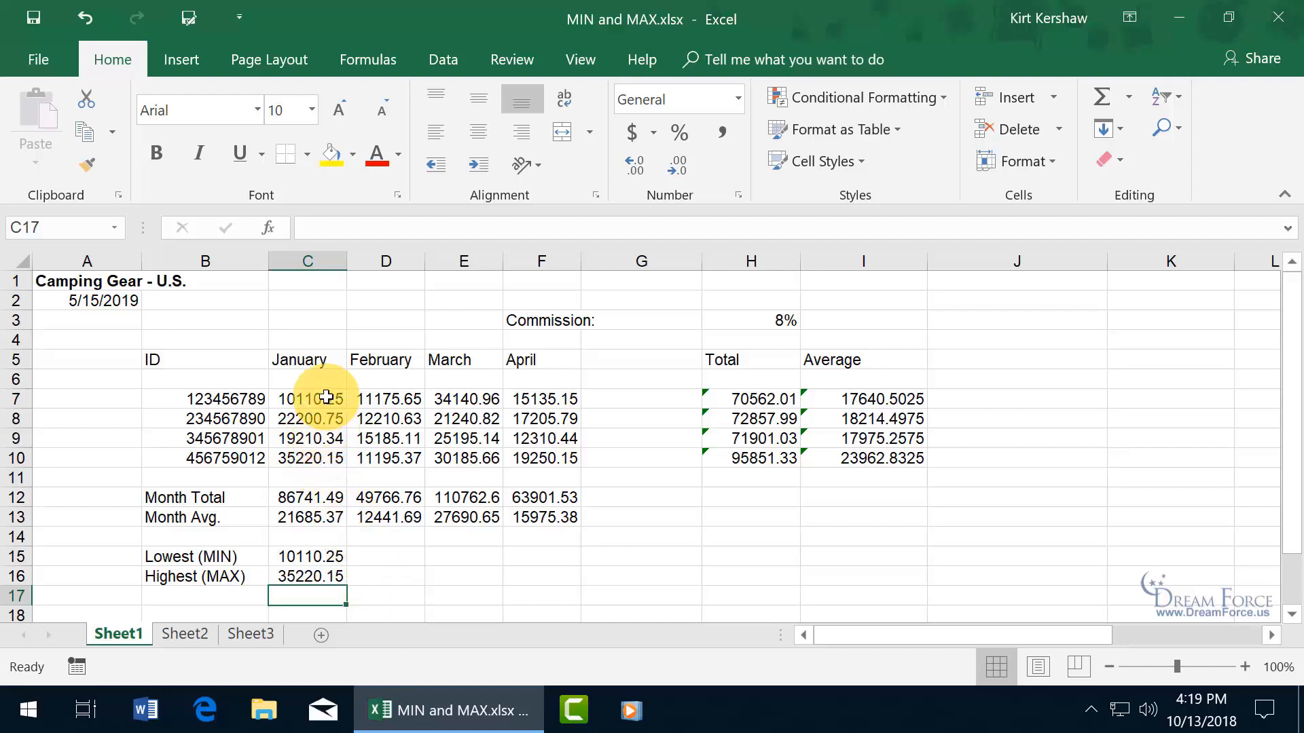
Turn on the Minimum and Maximum statistics in the status bar for the selected range C7:C10
drag(318, 399, 334, 459)
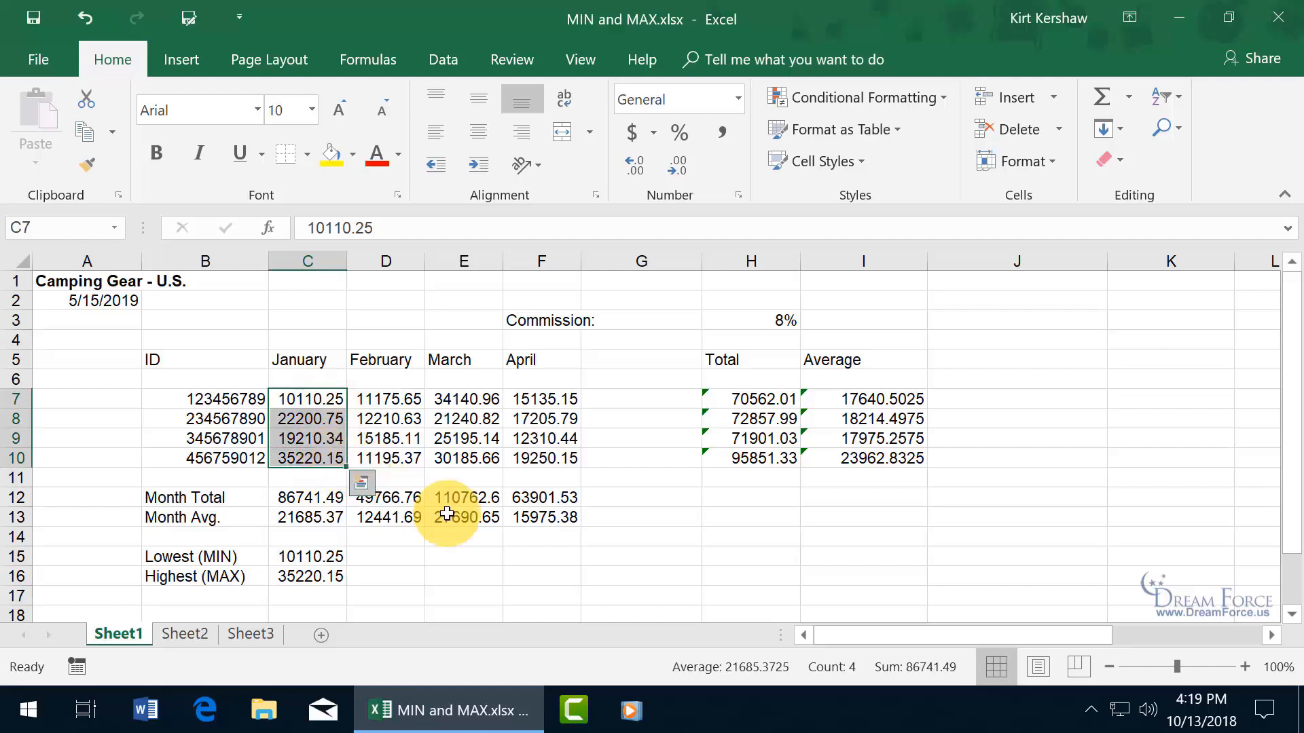
right_click(535, 660)
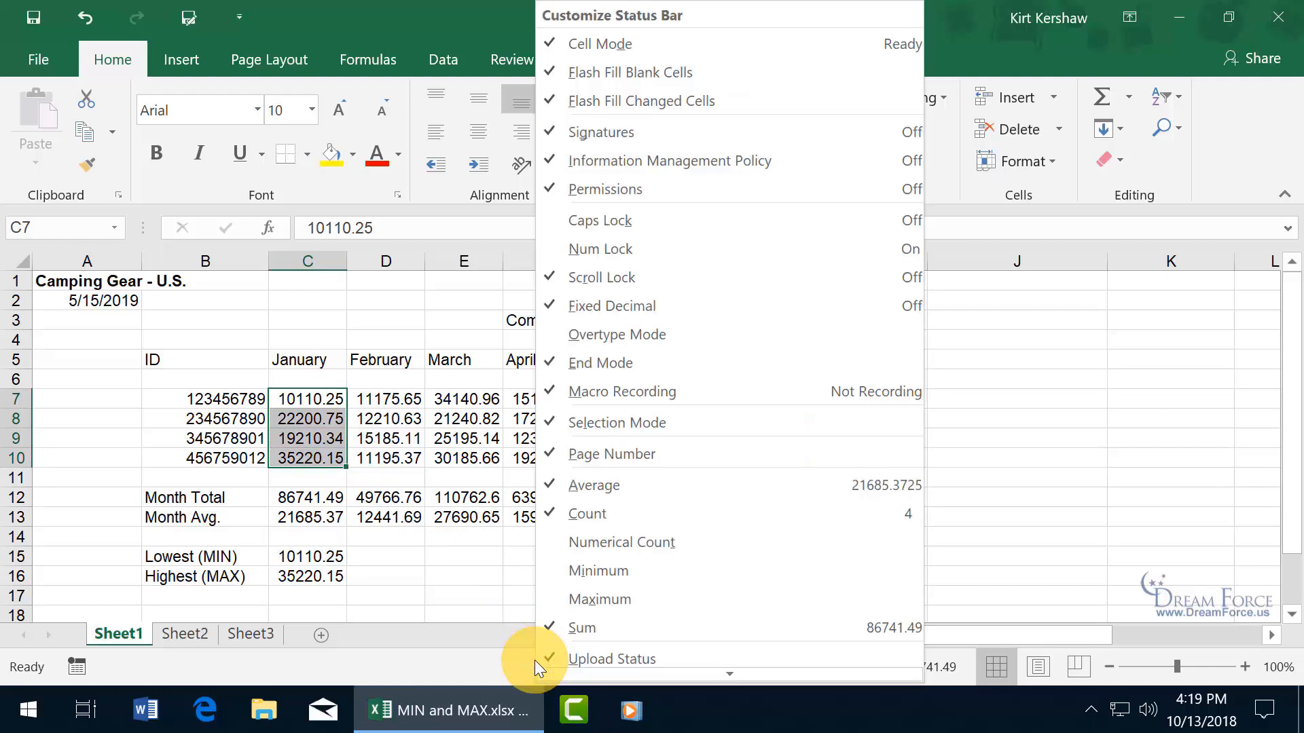
click(614, 571)
click(610, 600)
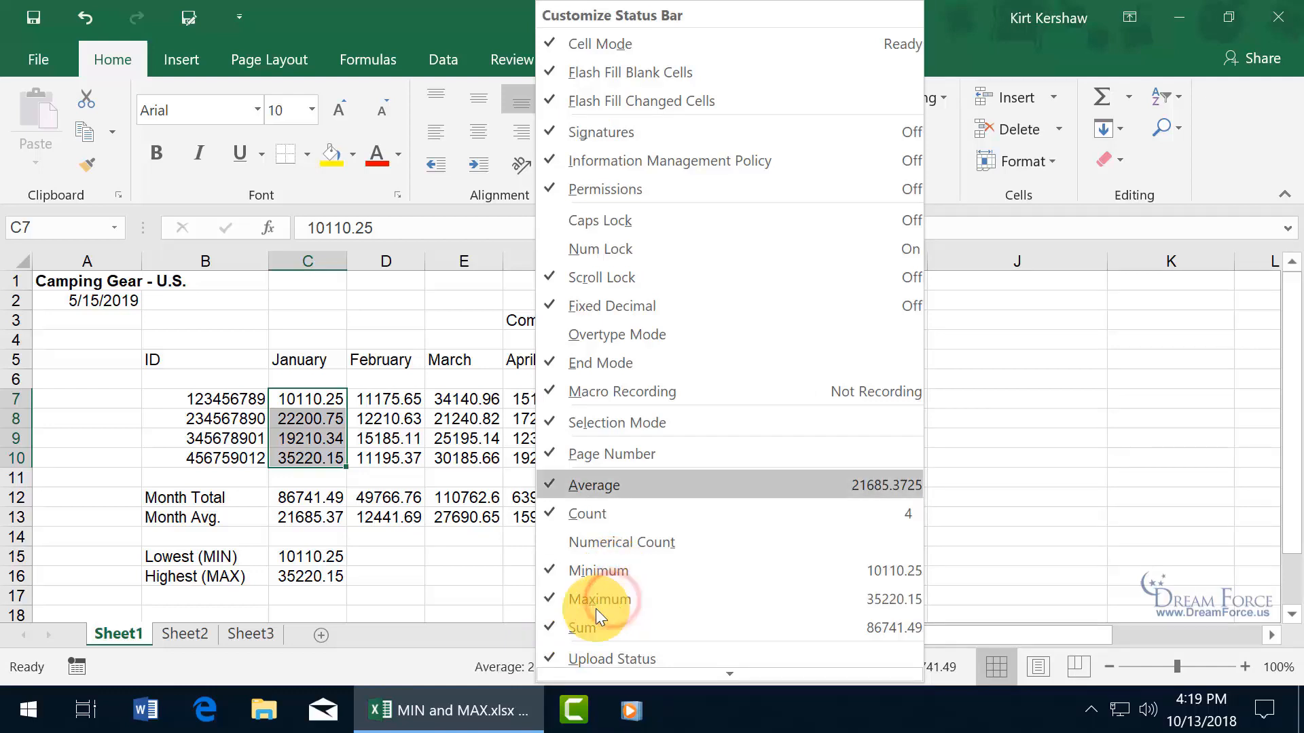
click(407, 668)
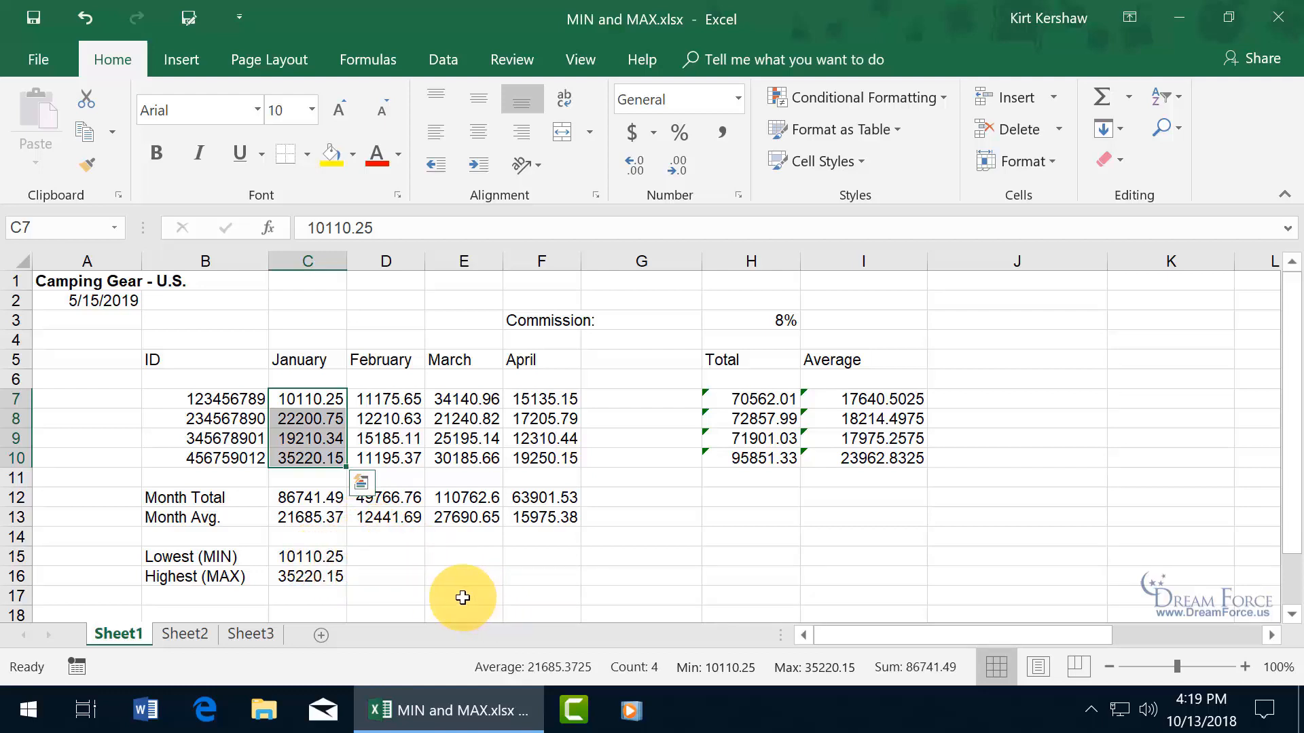
Turn off the Maximum and Minimum statistics in the status bar
right_click(439, 667)
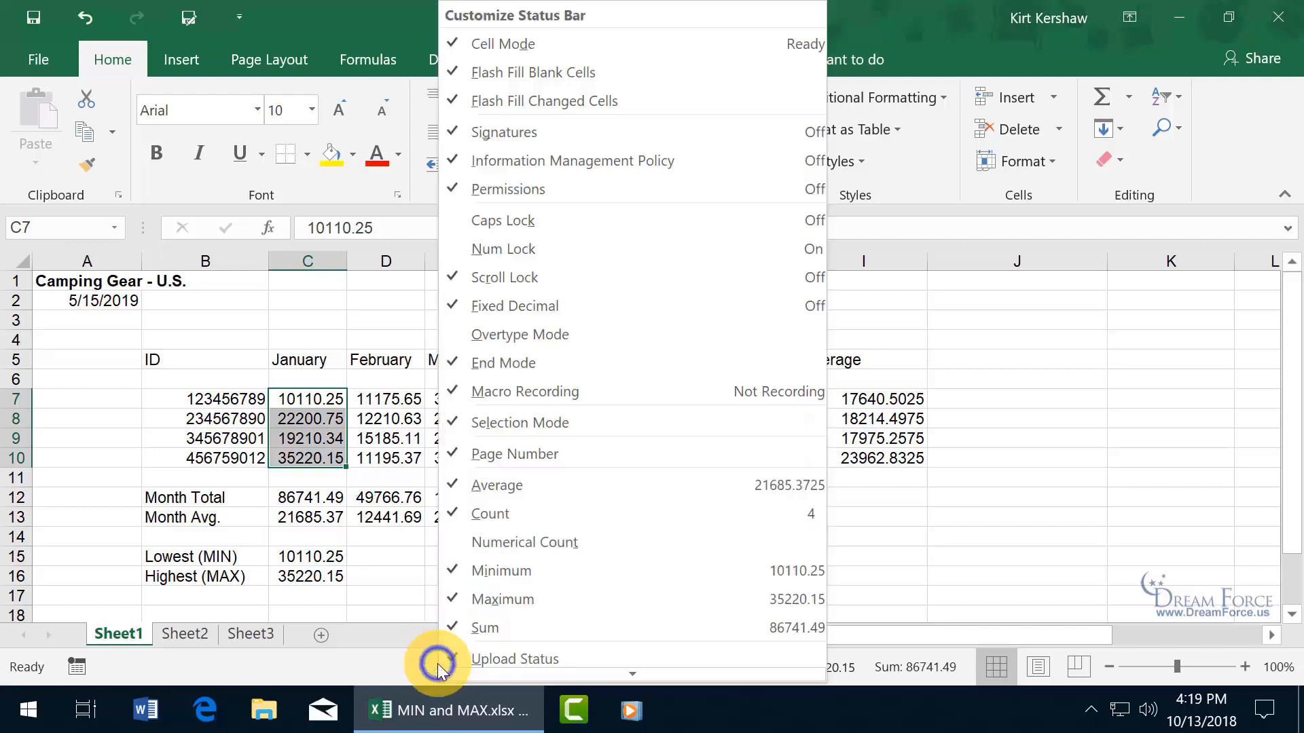
click(488, 602)
click(504, 571)
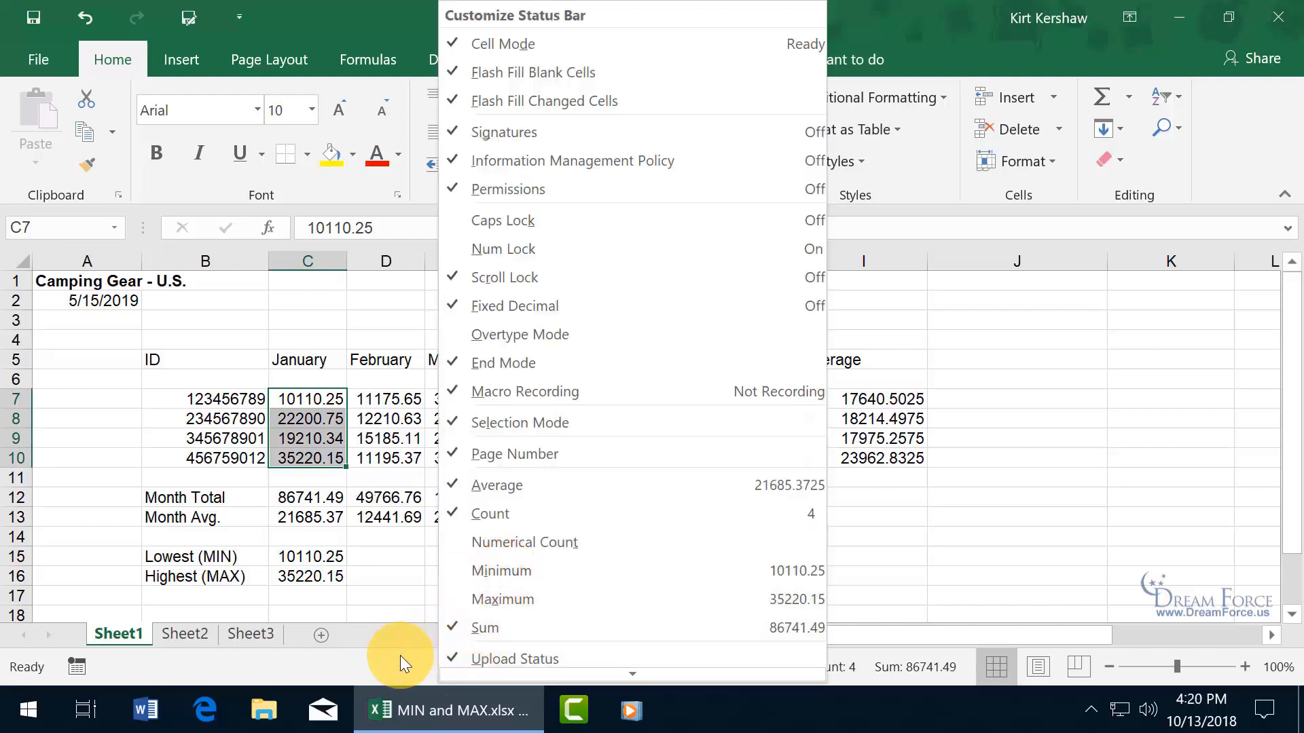
click(399, 660)
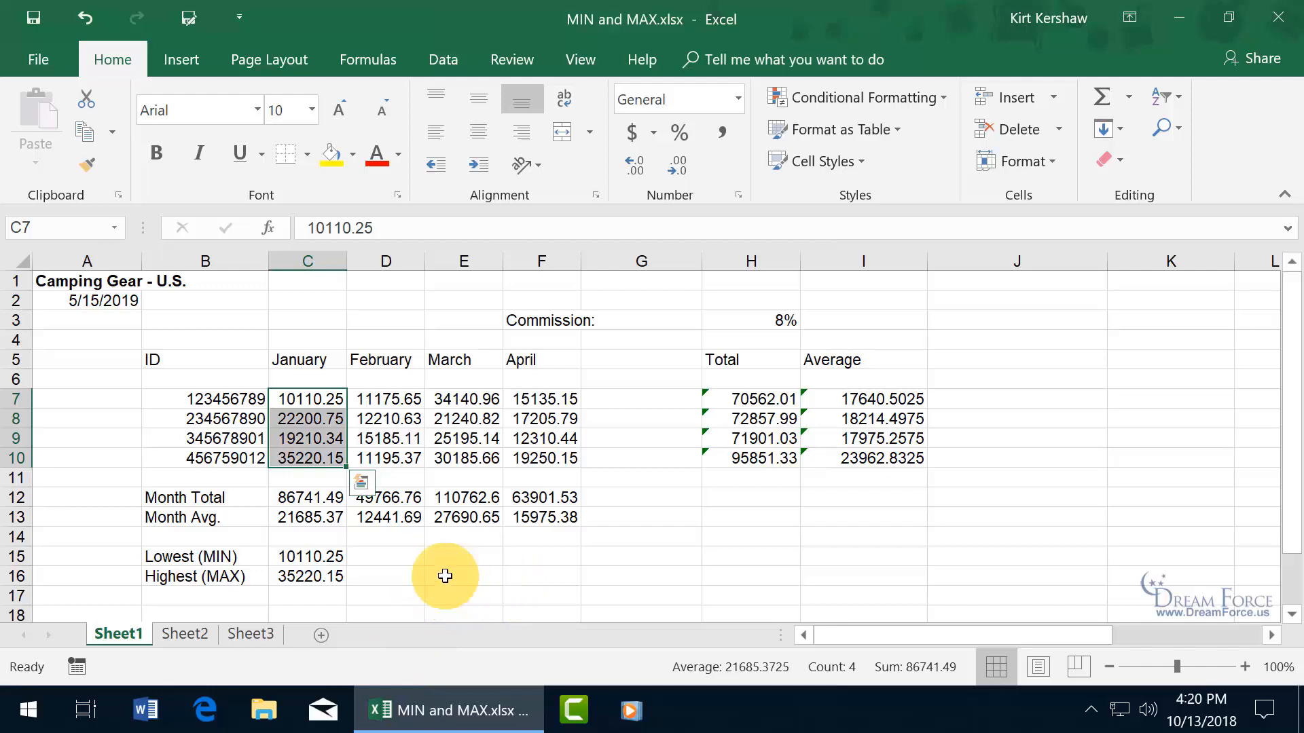
Copy the MIN formula from C15 and paste it into D15, E15 and F15
click(333, 557)
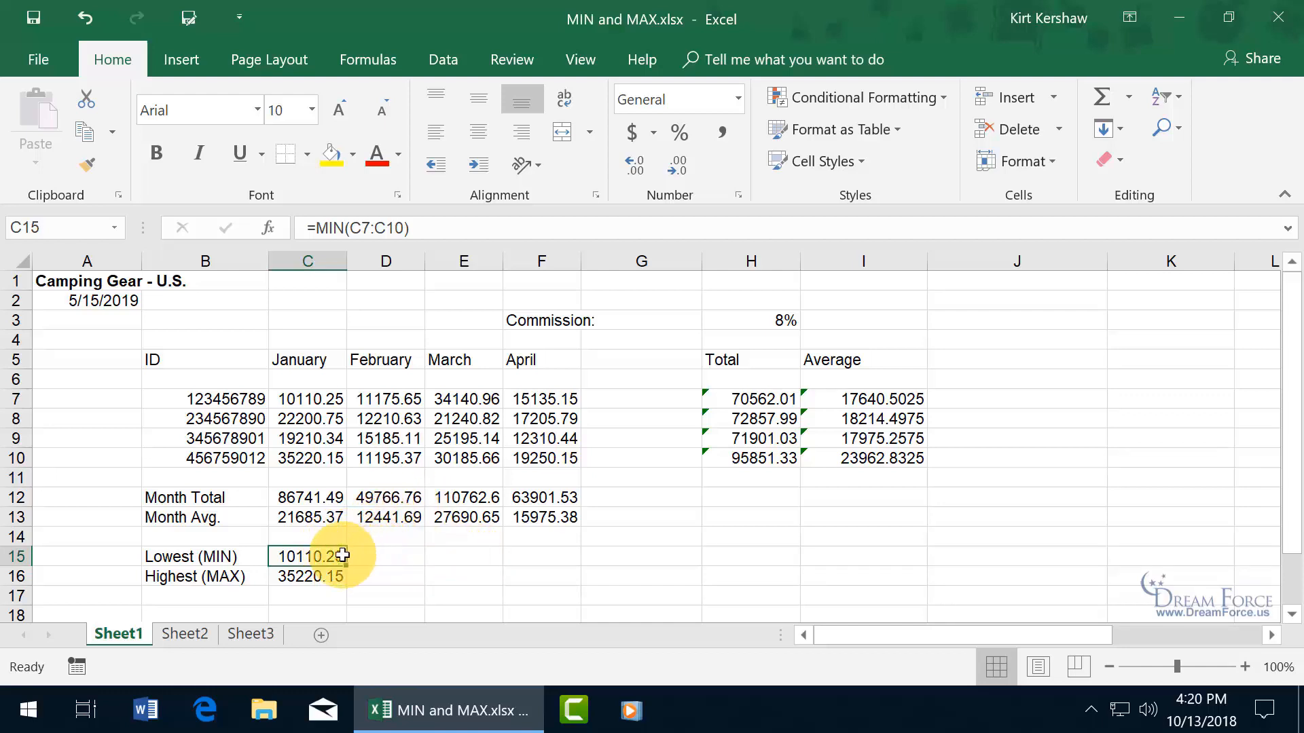
key(ctrl+c)
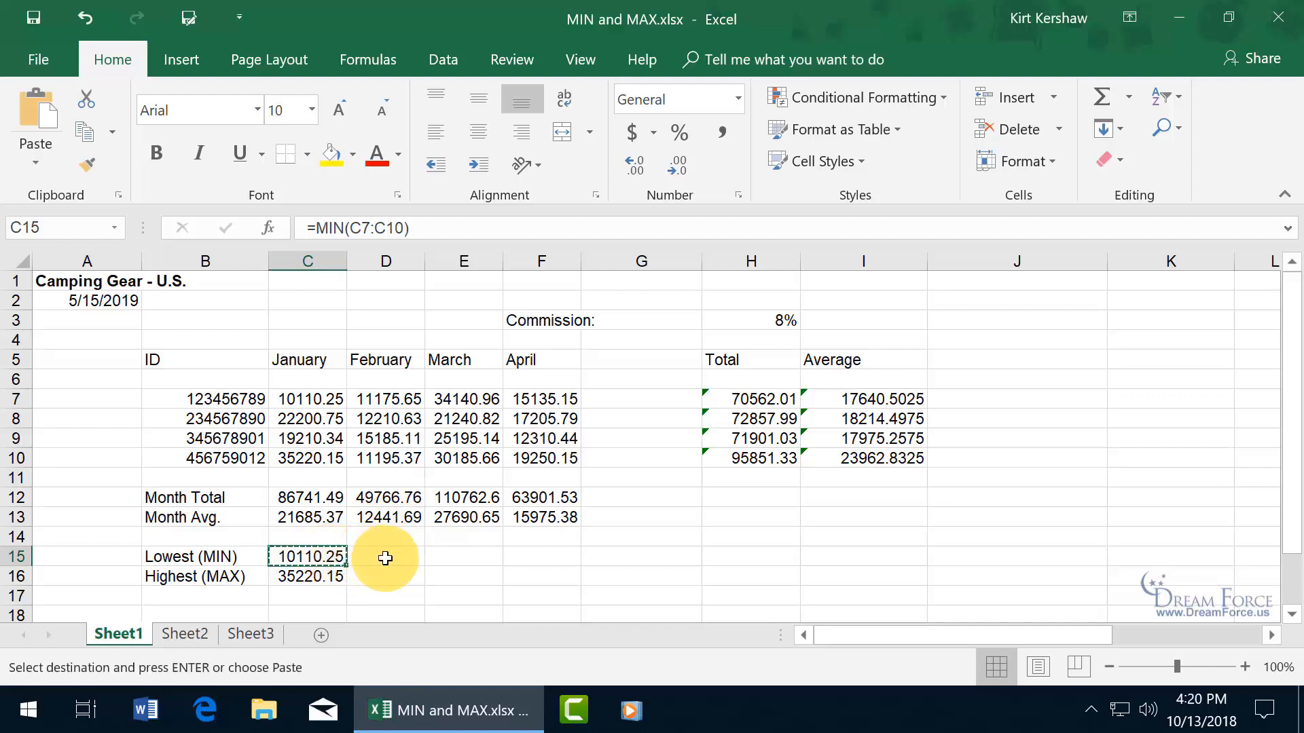
click(385, 557)
key(ctrl+v)
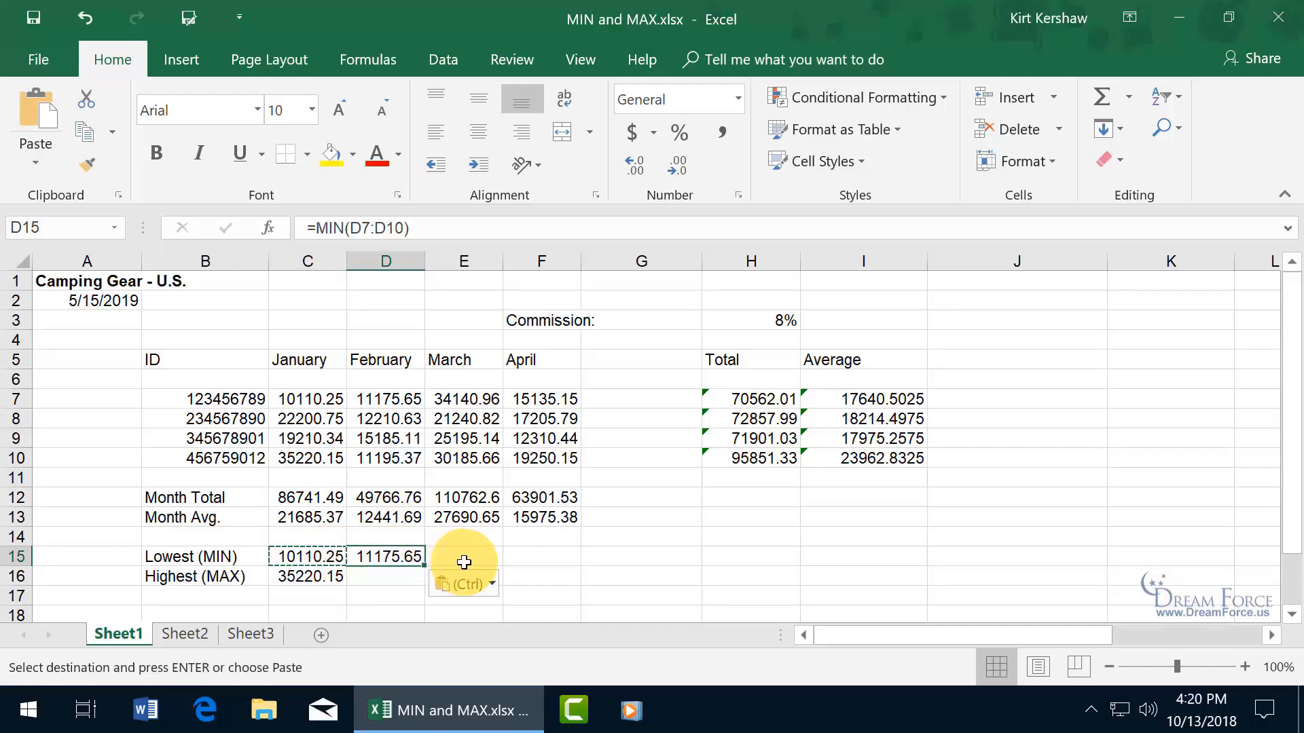
click(478, 557)
key(ctrl+v)
click(552, 556)
key(ctrl+v)
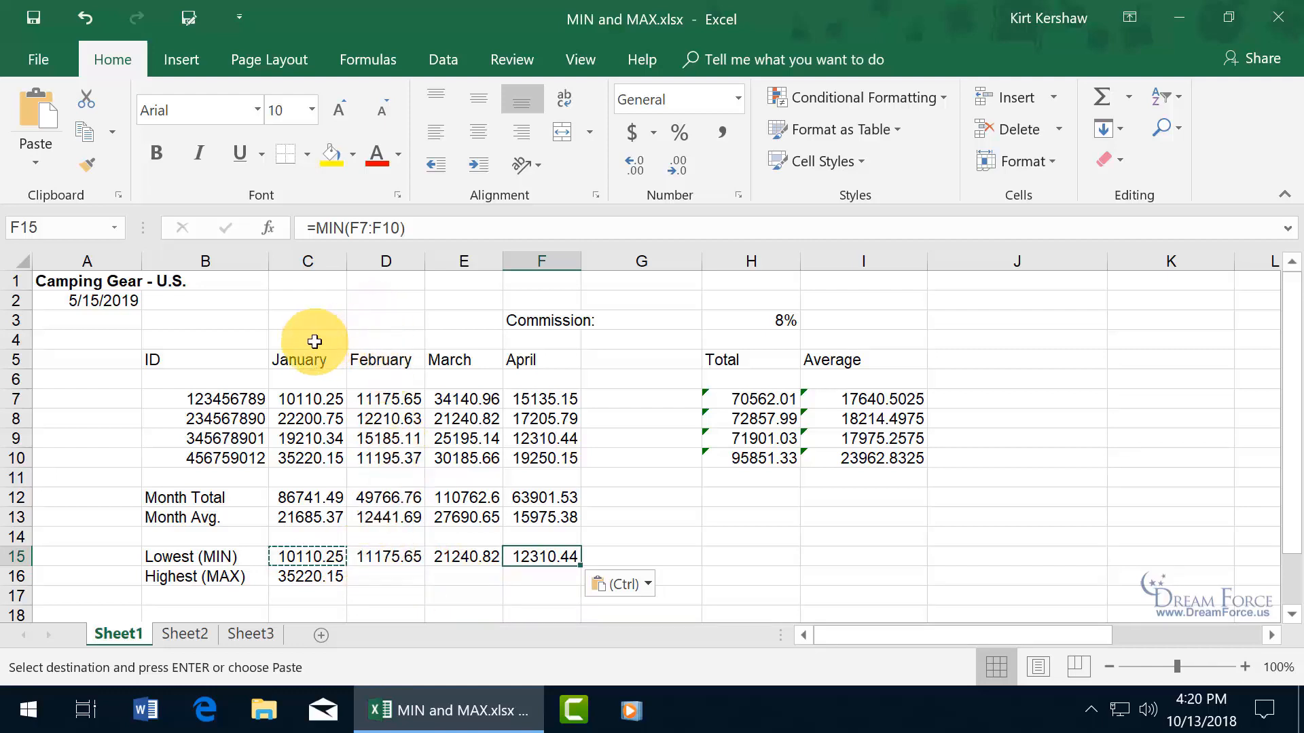
Examine the MIN formulas in C15, D15 and F15 to compare their column references
click(327, 555)
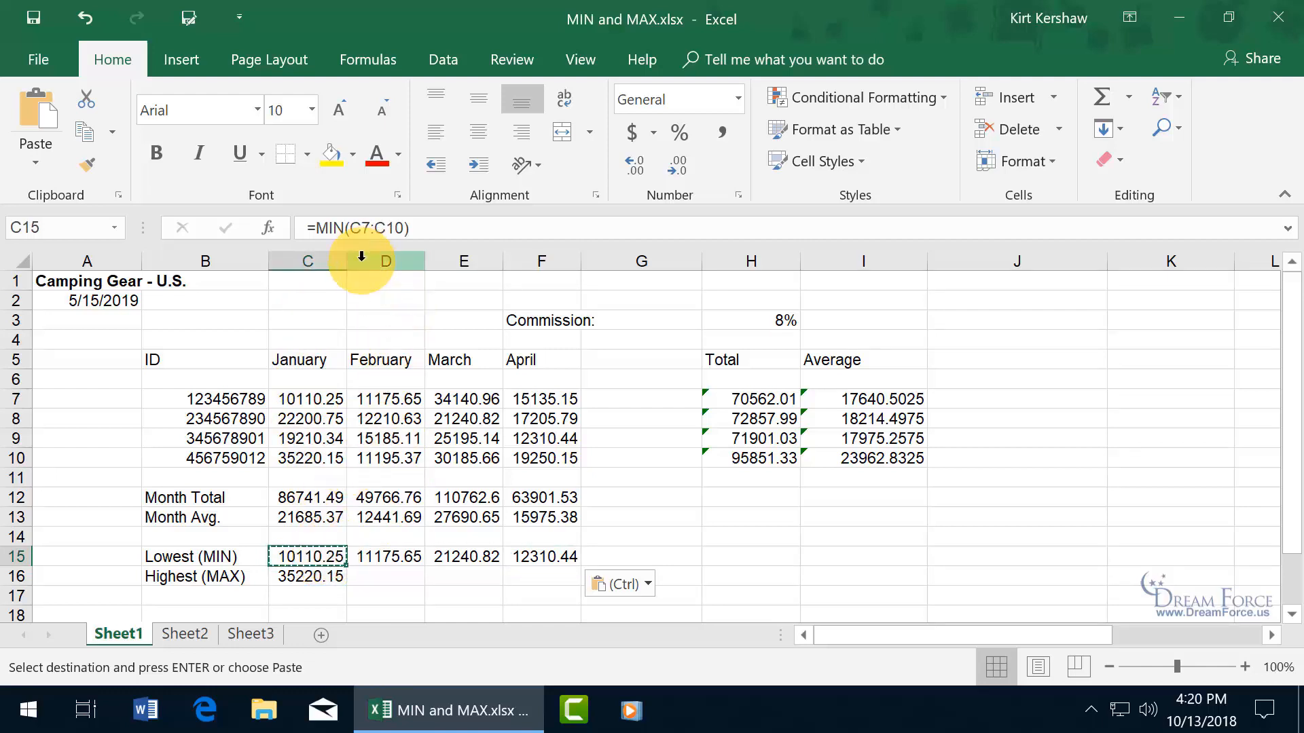
click(385, 555)
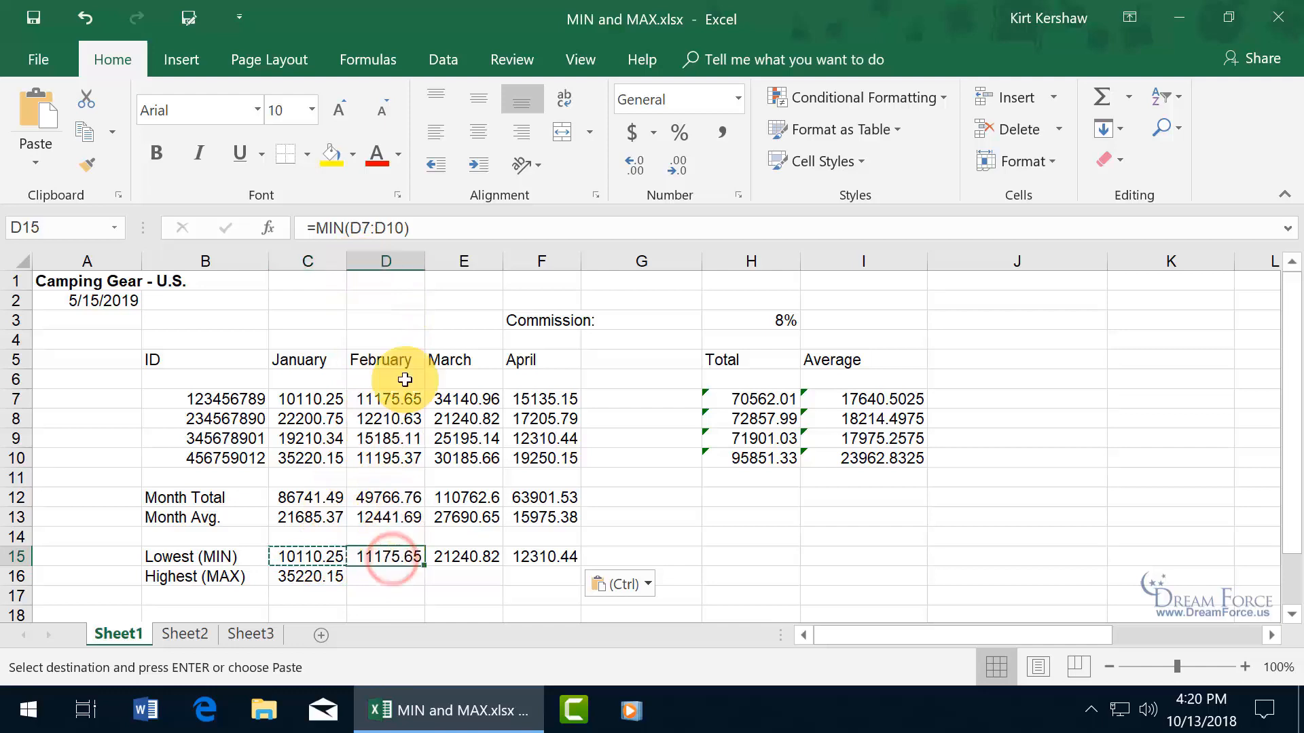
click(524, 557)
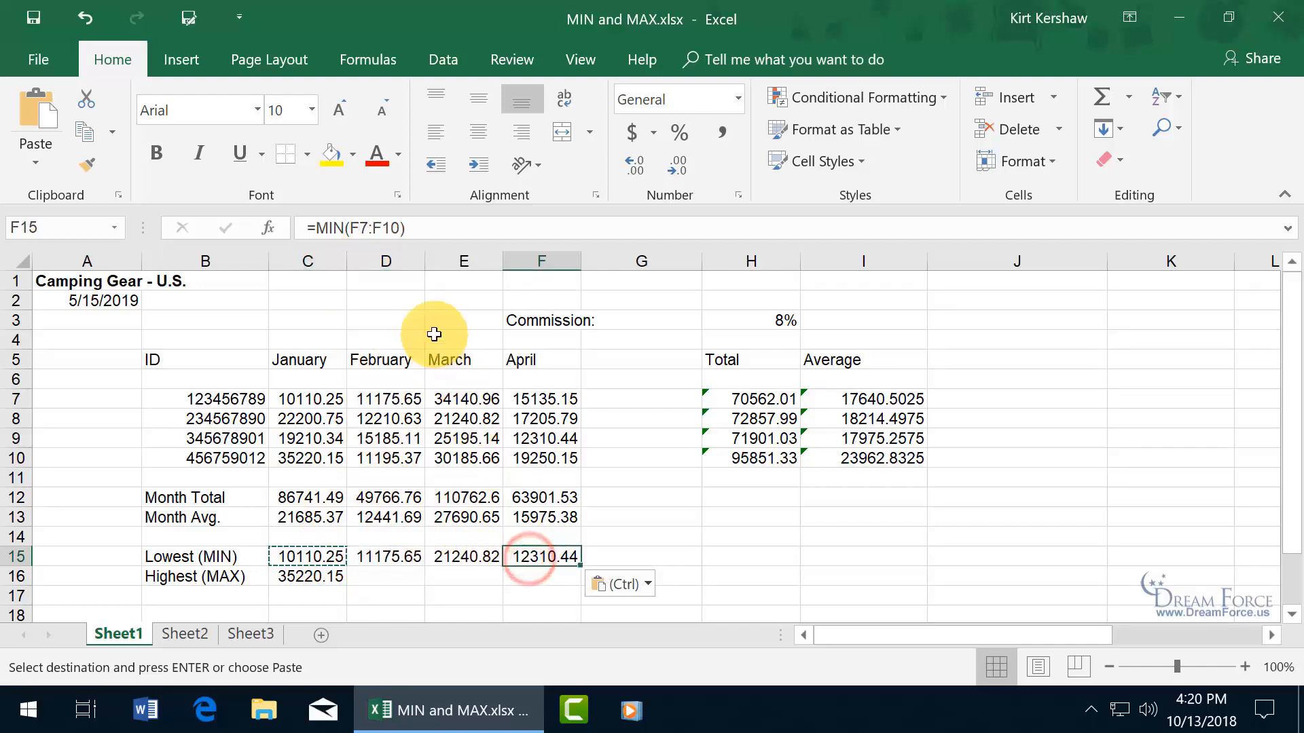
Fill the MAX formula from C16 across to F16, and clear the copied formulas in D15:F16
click(329, 576)
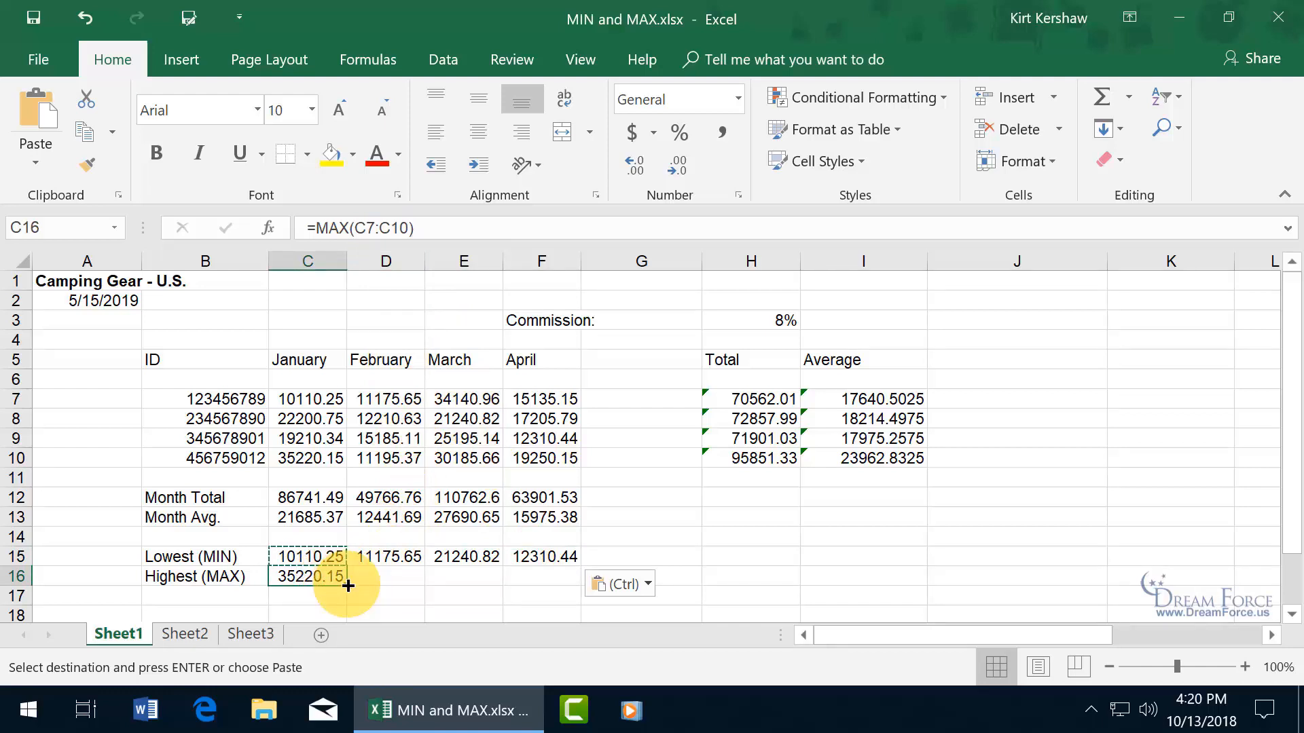
drag(348, 585, 568, 585)
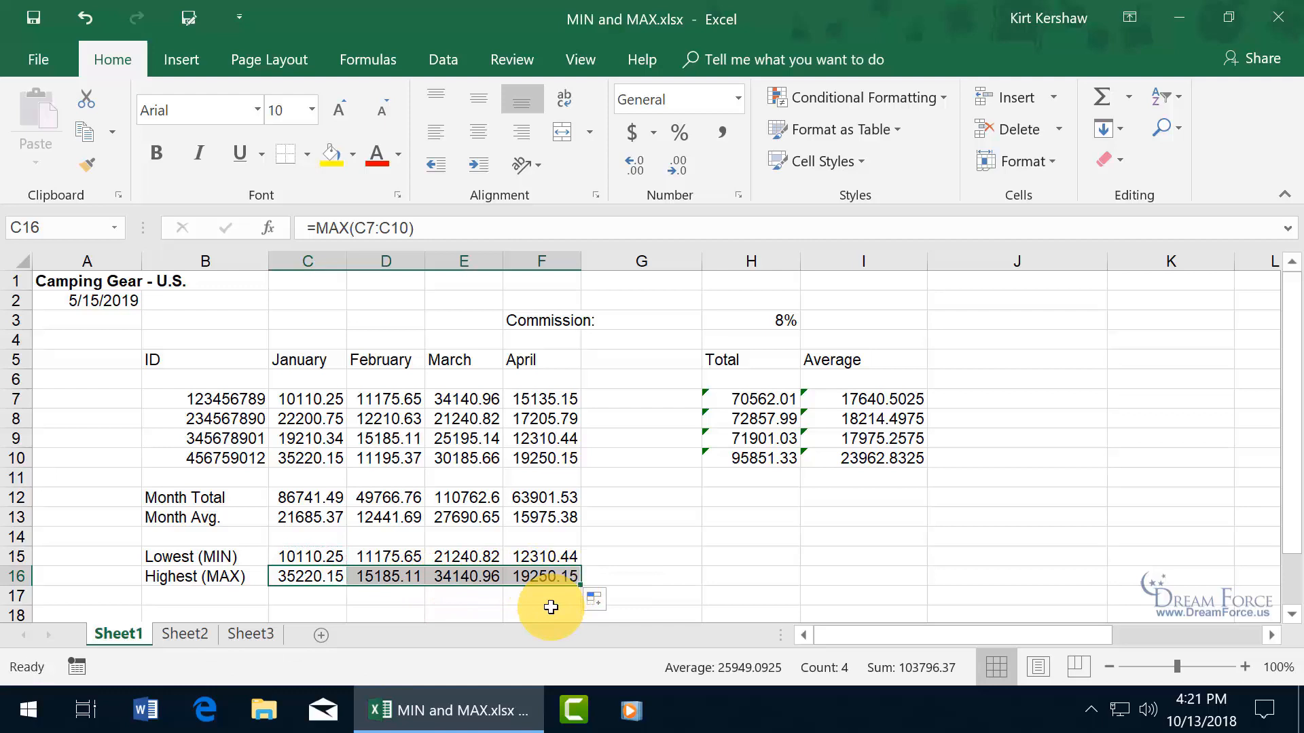
drag(411, 556, 528, 578)
key(Delete)
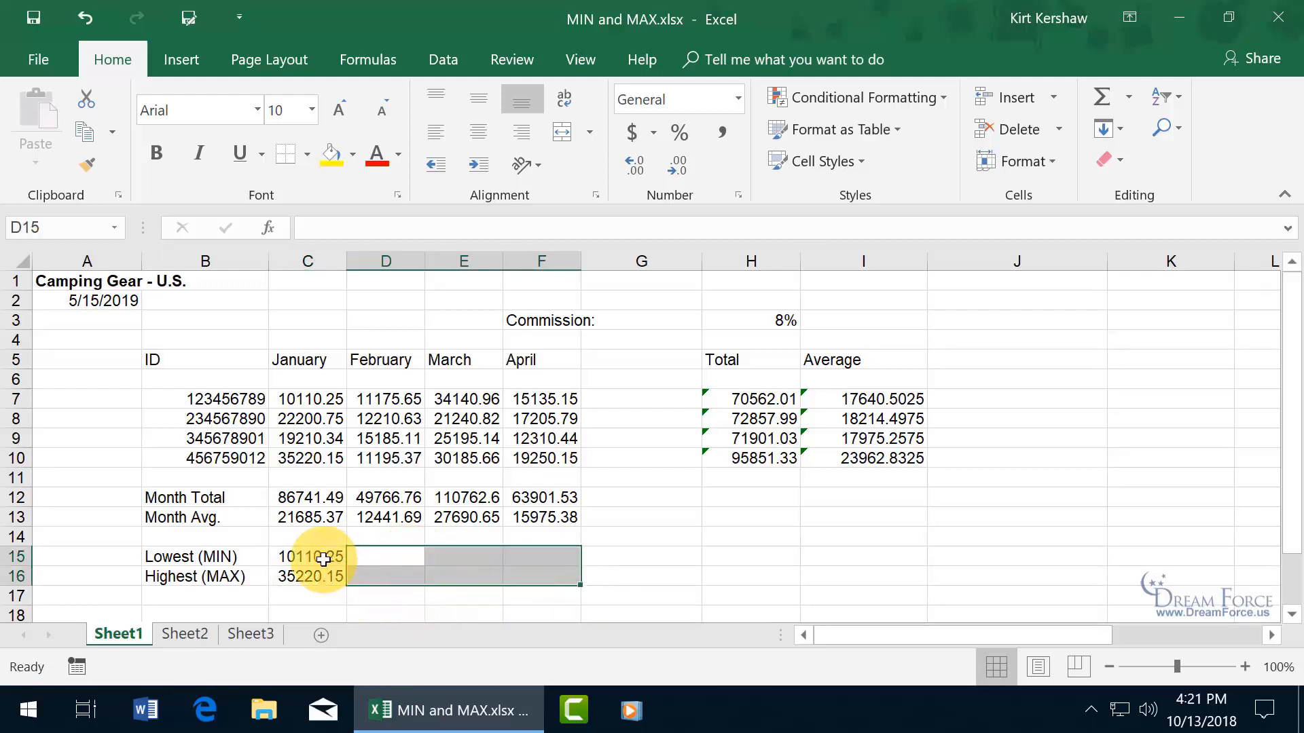
Fill the MIN and MAX formulas from C15:C16 together across to column F
click(330, 565)
drag(330, 566, 335, 576)
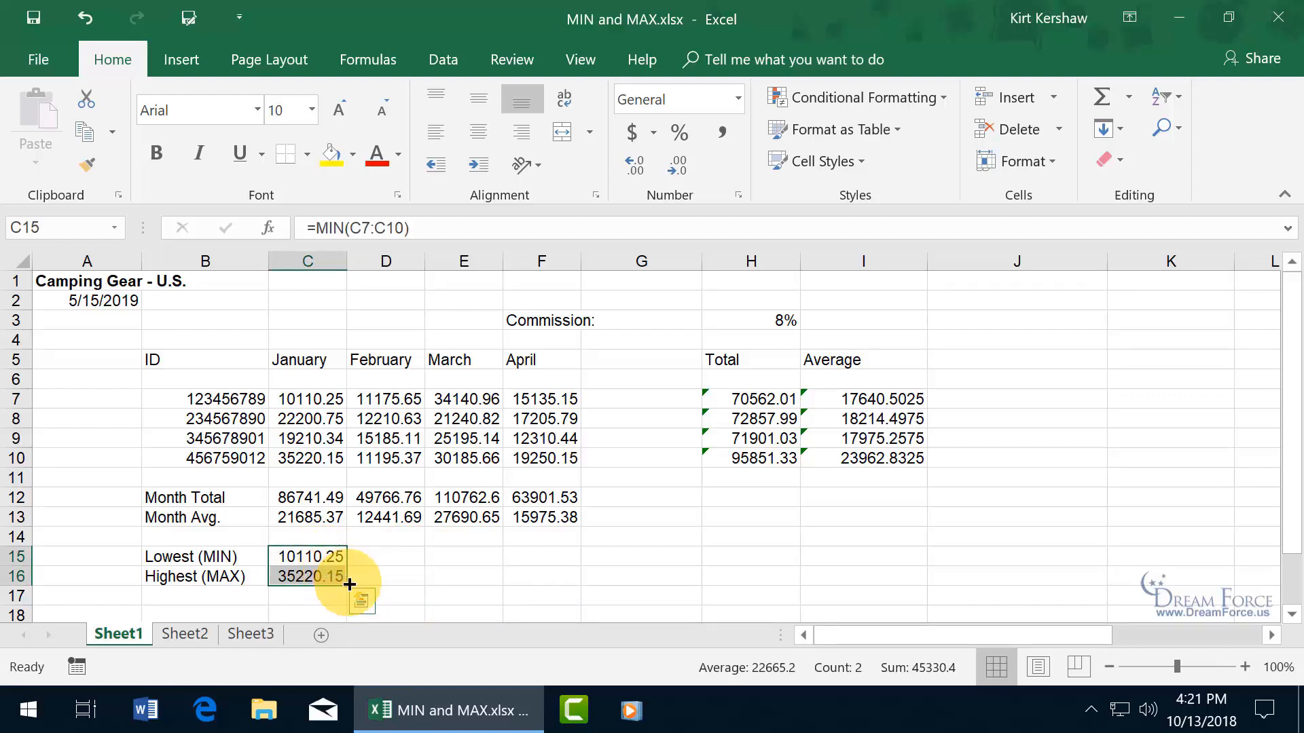
drag(348, 584, 549, 582)
click(467, 589)
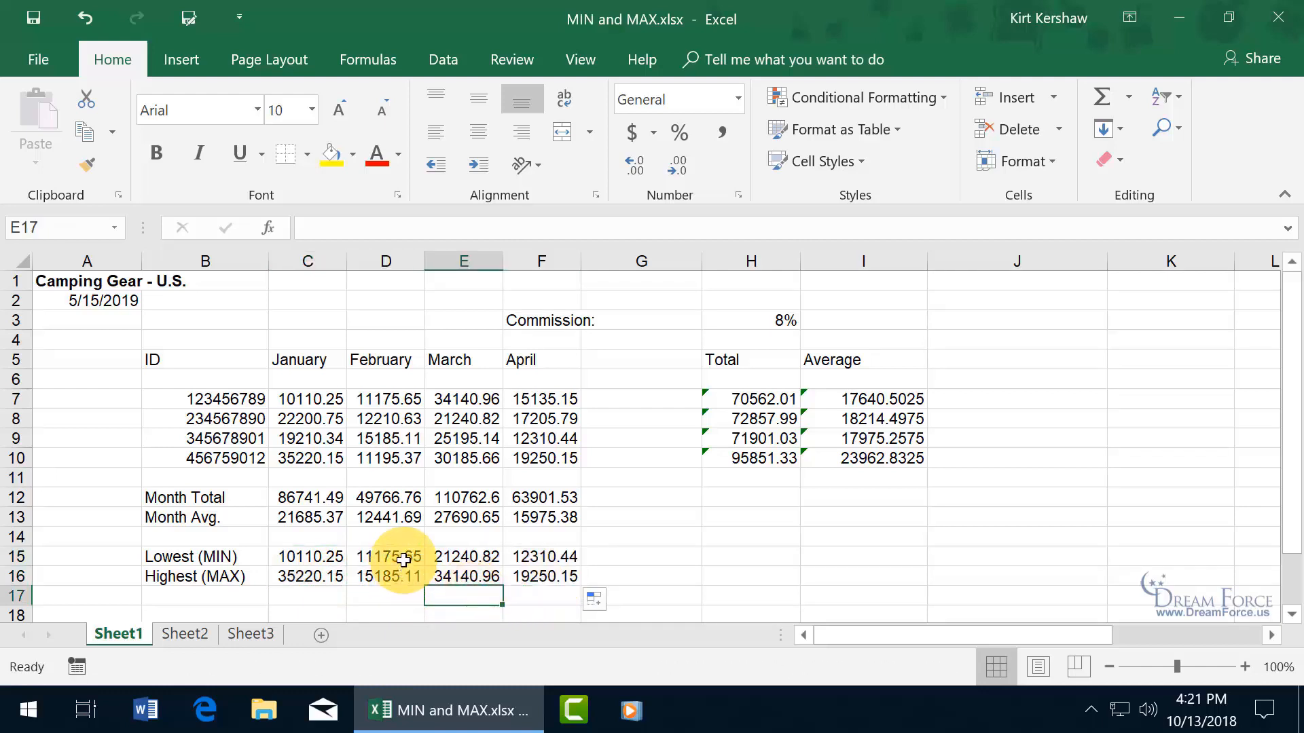
Examine the February MIN and MAX formulas in D15 and D16 against the monthly values they reference
click(404, 560)
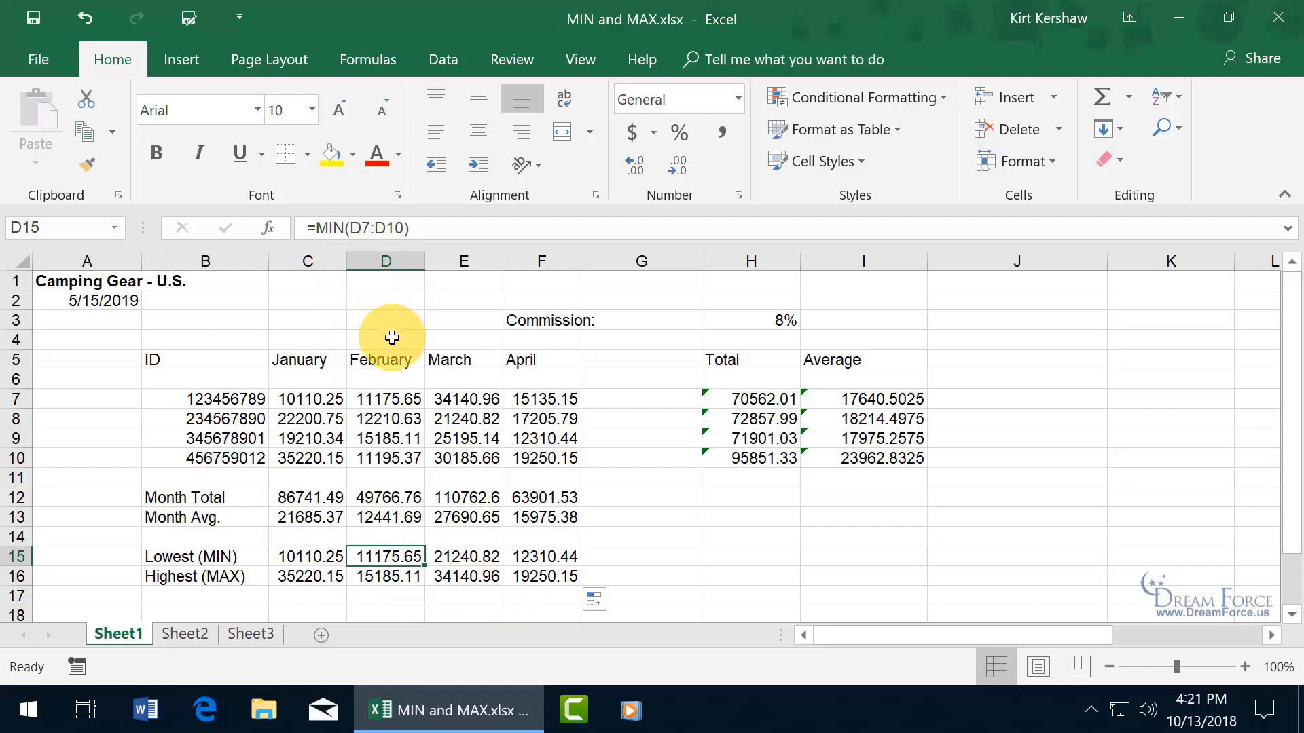
click(391, 575)
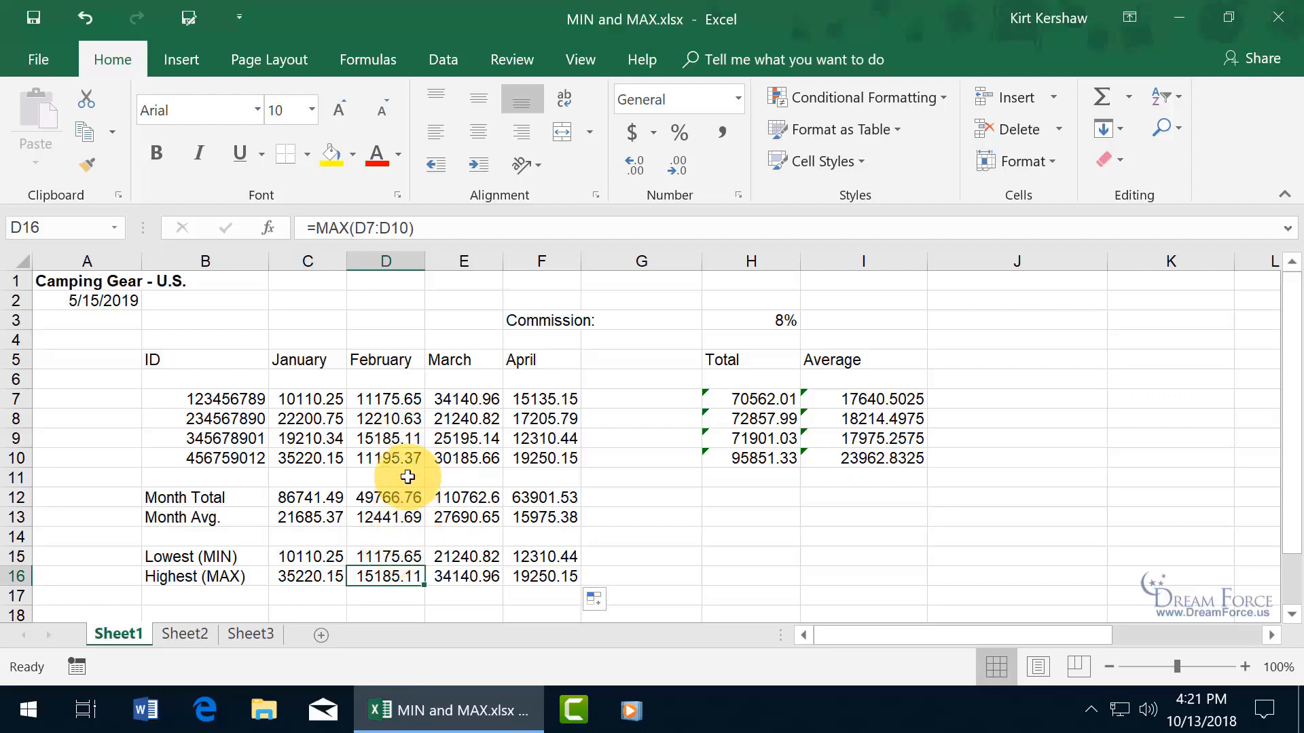
click(399, 402)
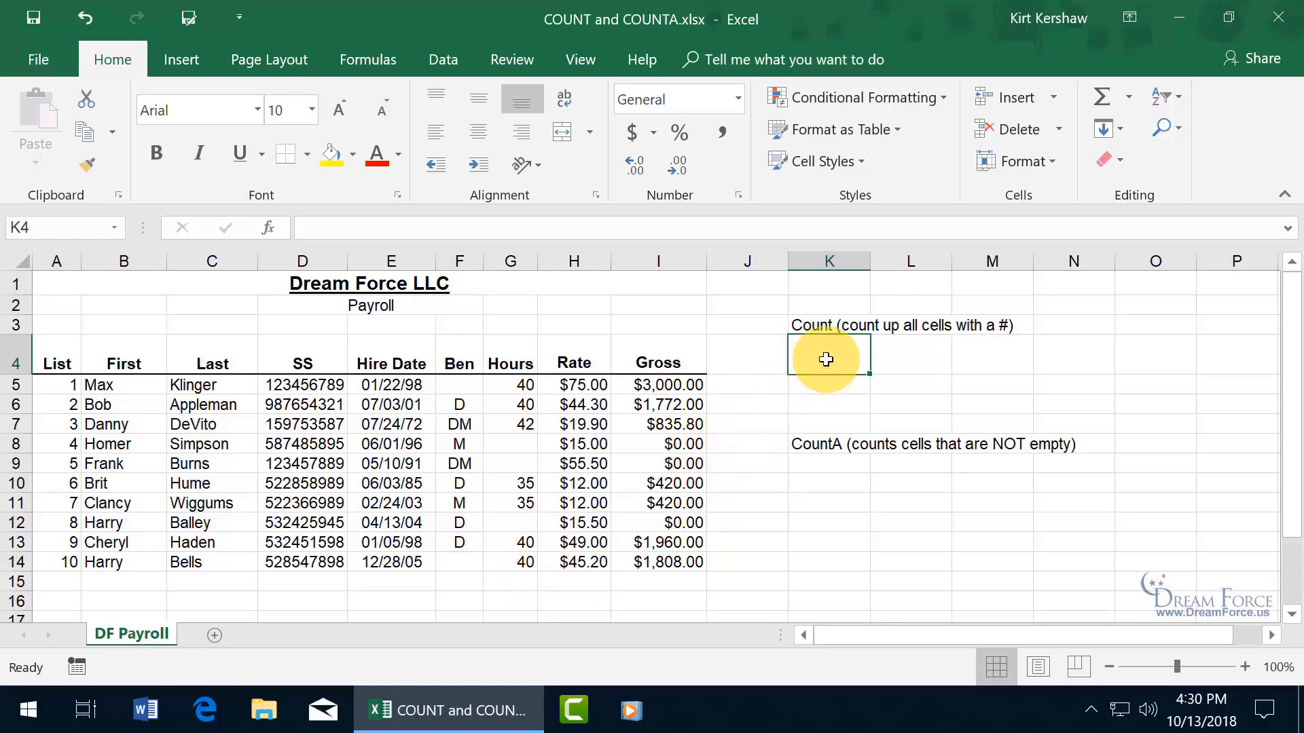
Enter a COUNT formula in K4 of the payroll sheet that counts the numeric cells in the Hours range G5:G14
text(=count)
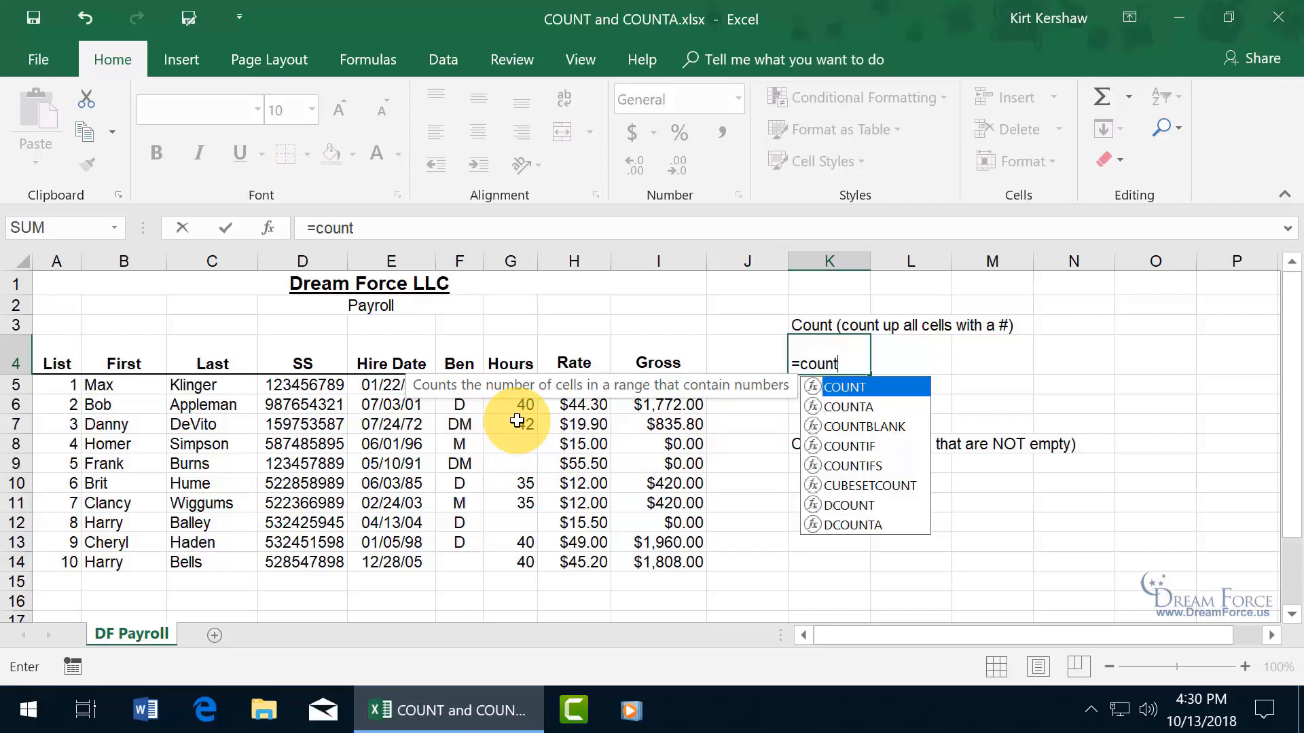
double_click(871, 387)
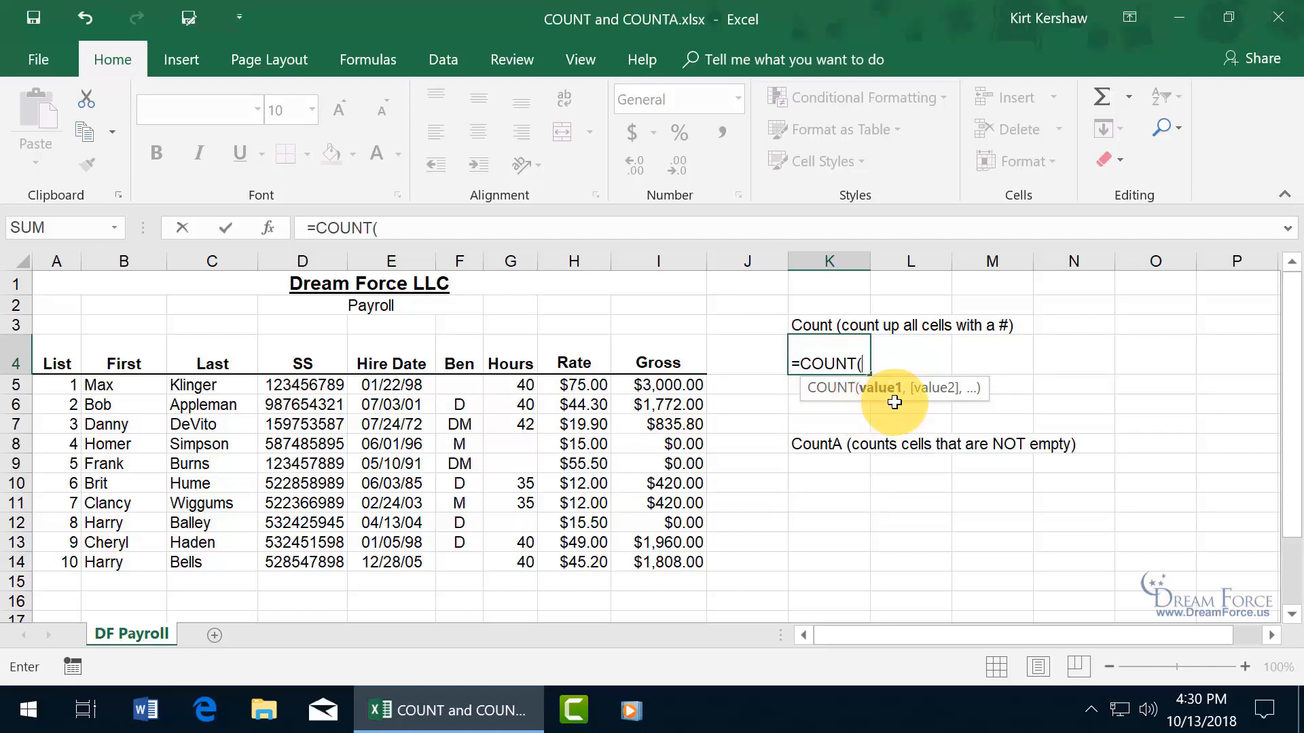
drag(523, 385, 506, 556)
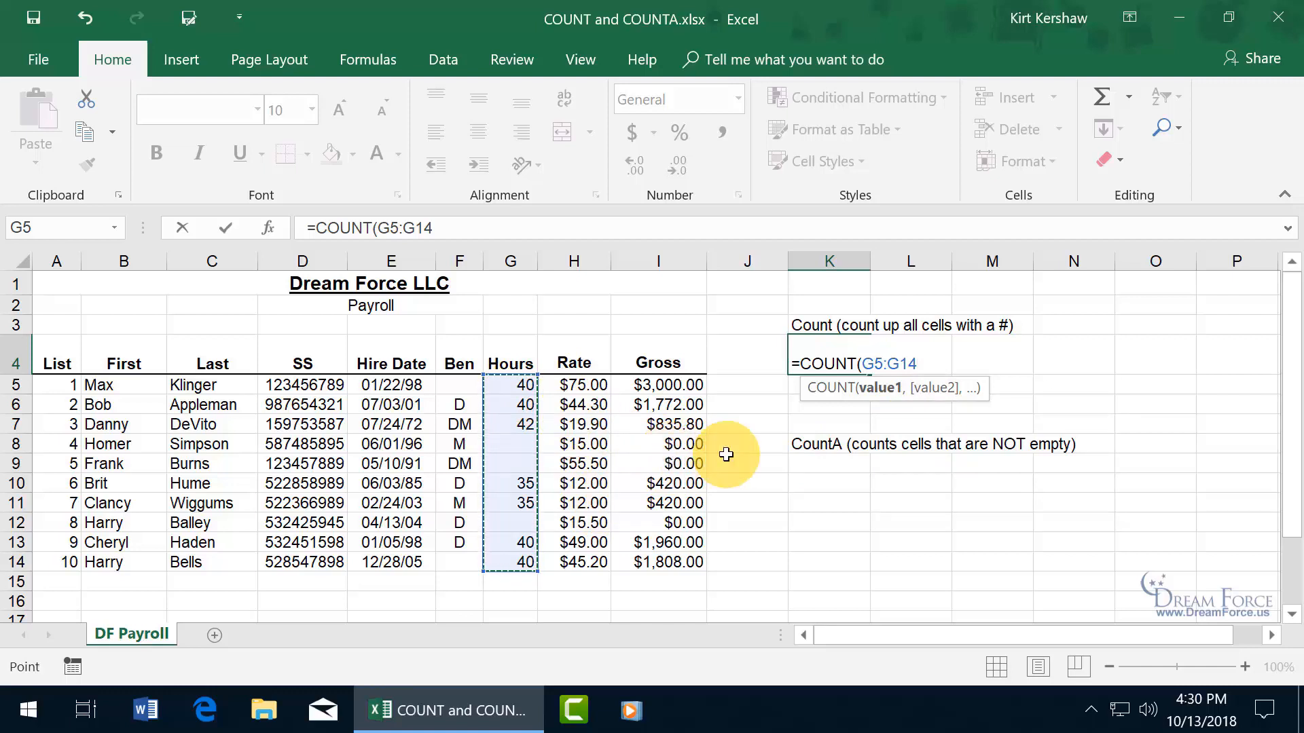
text(,)
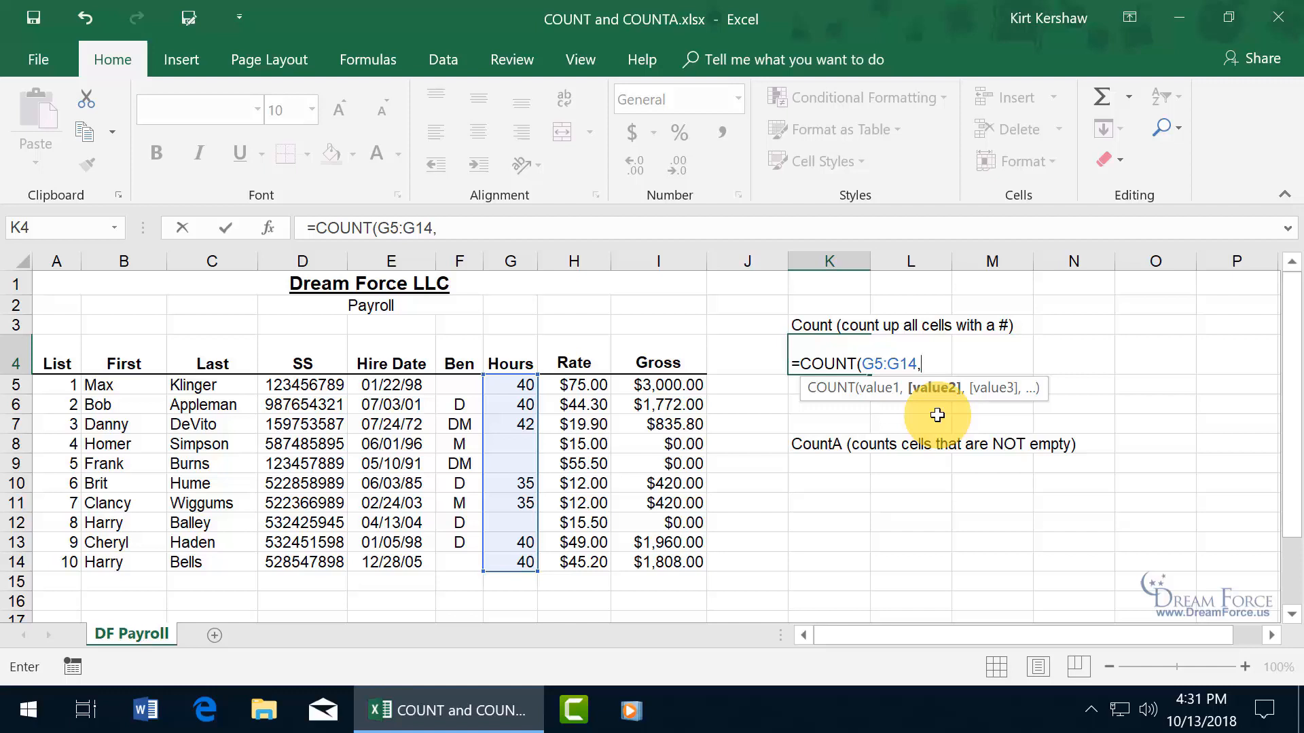
key(BackSpace)
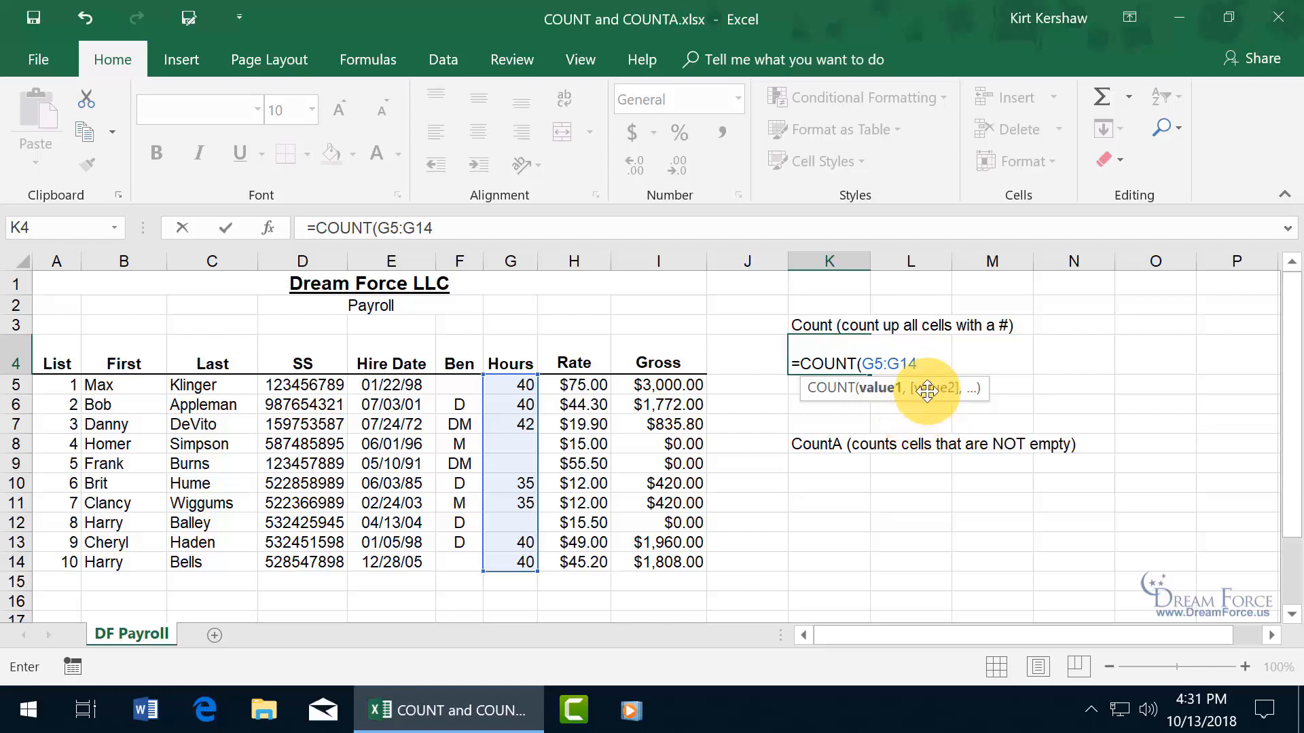
key(Return)
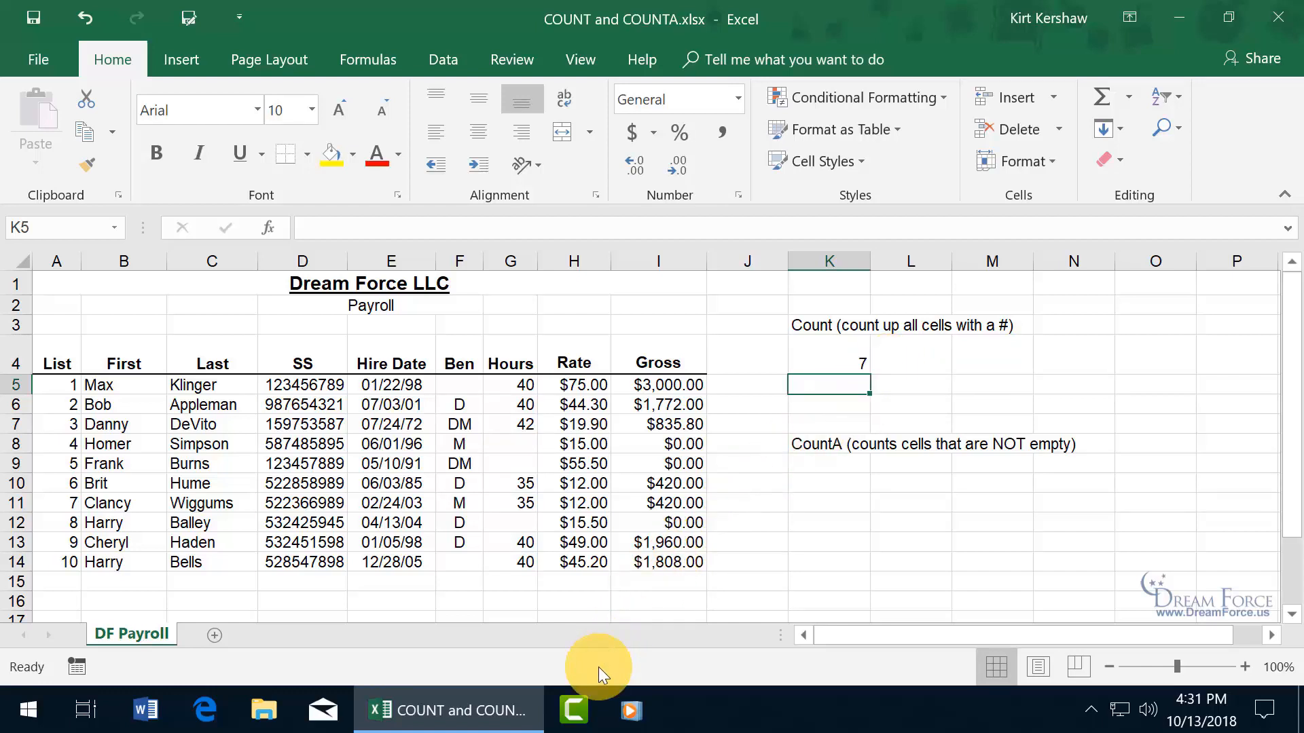
Check the selection counts for the Hours cells G5:G14 and the Ben cells F6:F14
click(499, 384)
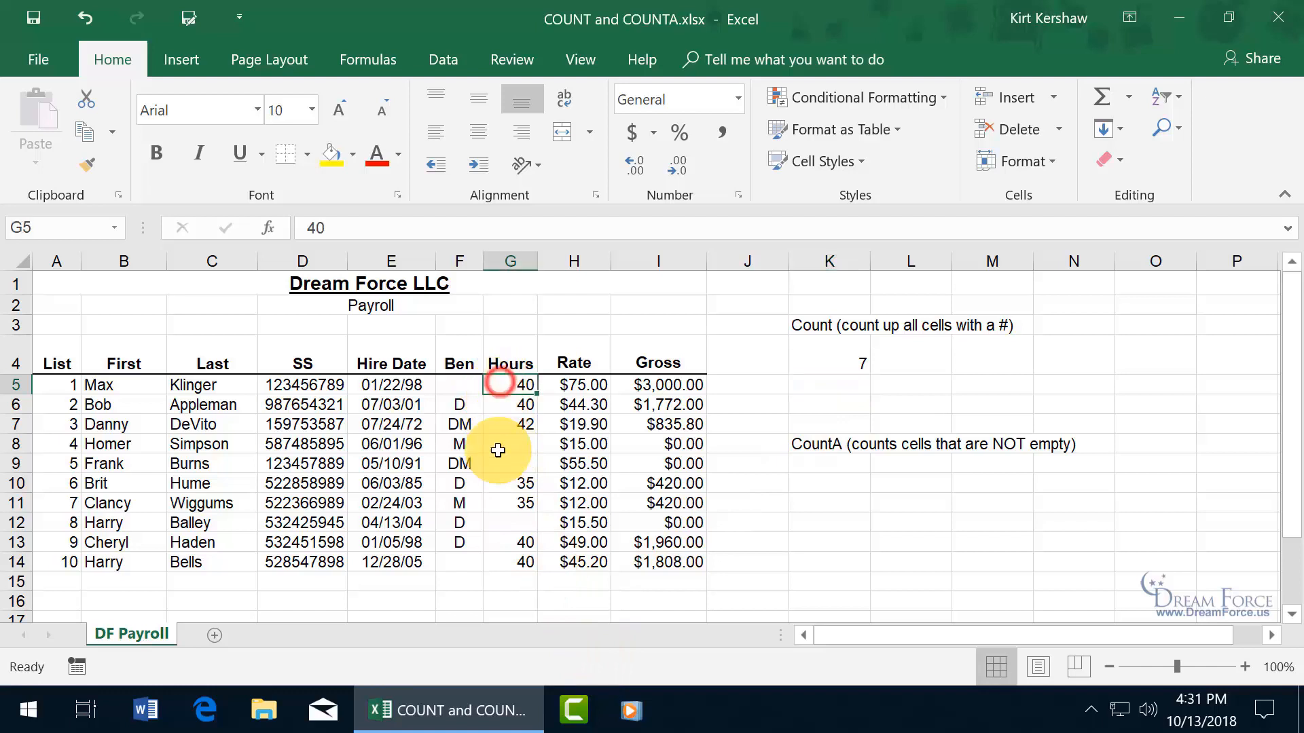
drag(499, 450, 511, 561)
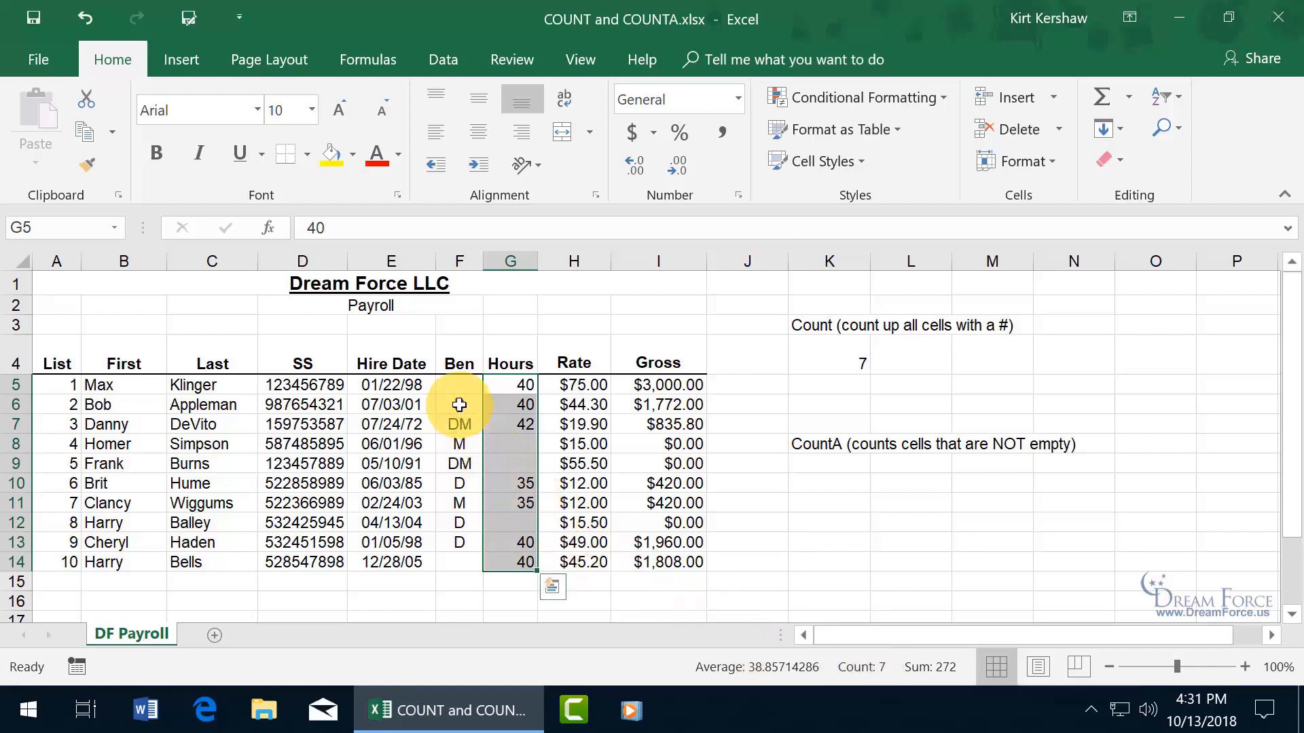
drag(459, 404, 466, 553)
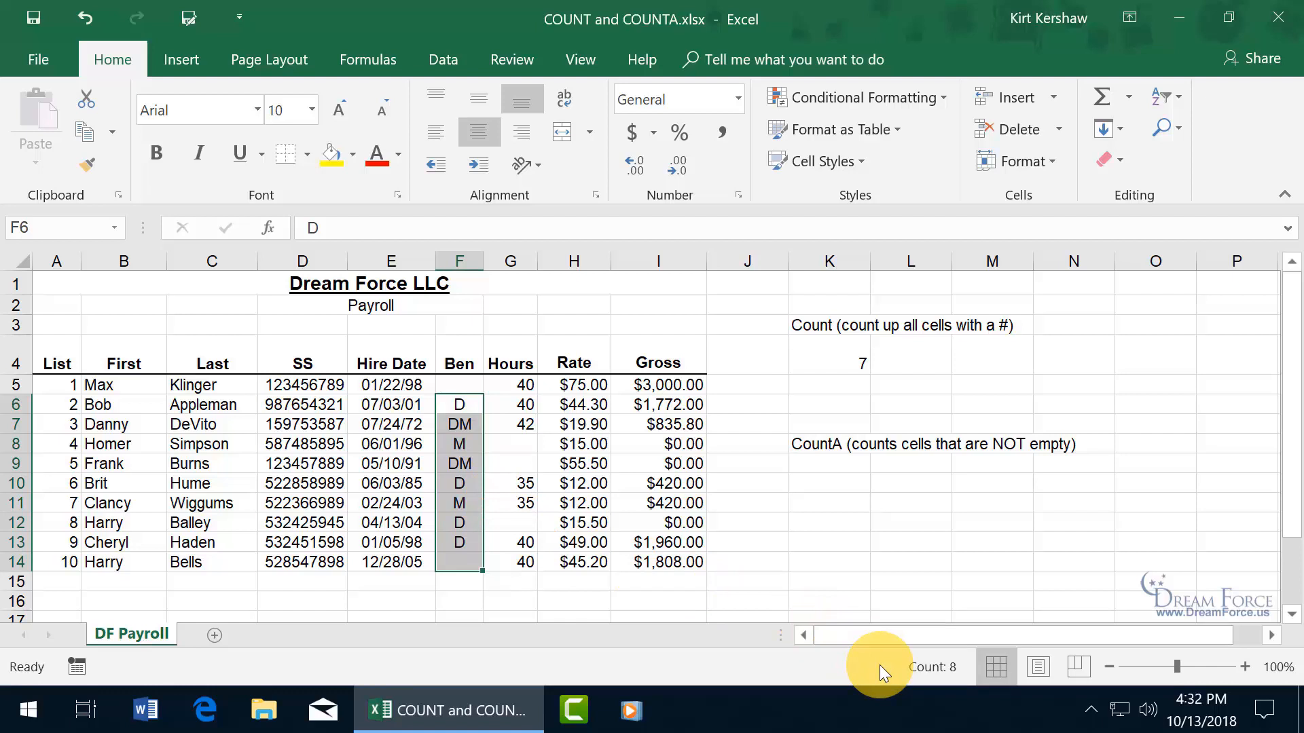
Try moving the COUNT range in K4 to the Ben cells F5:F14, undo the change, and recheck the formula's range
click(839, 346)
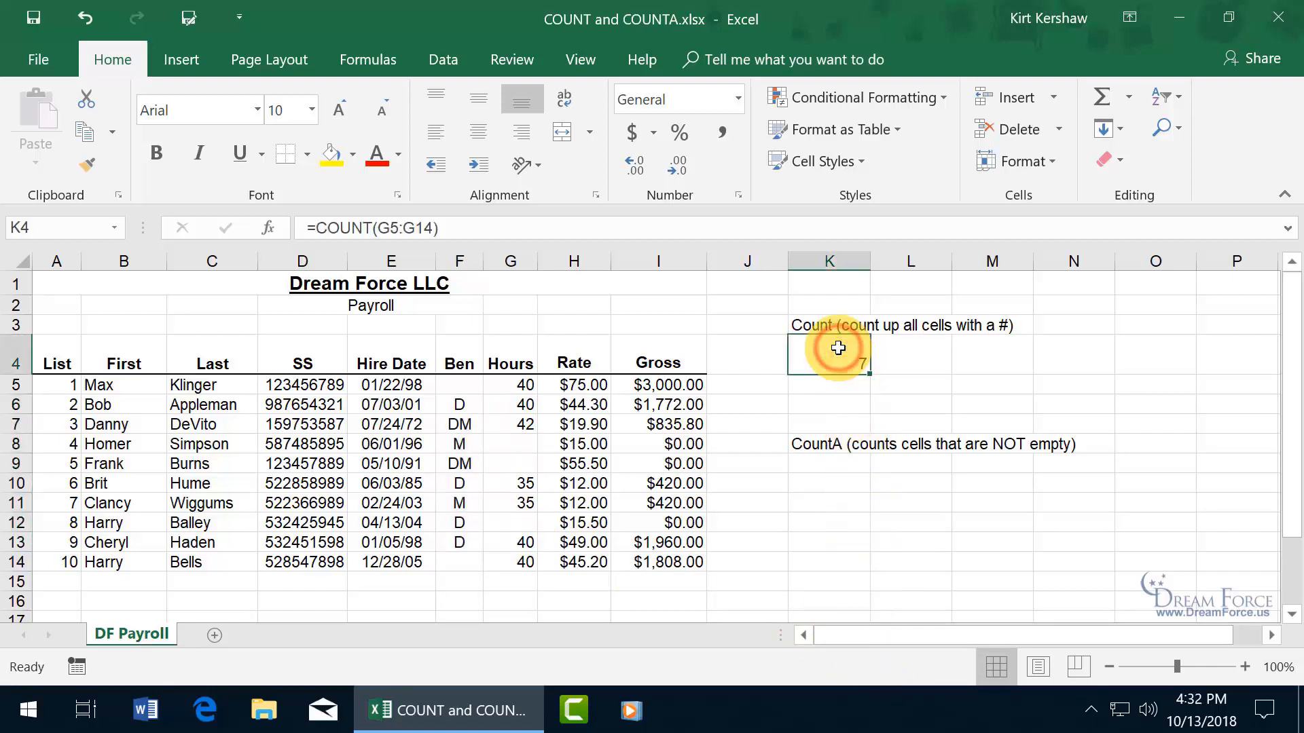
click(406, 228)
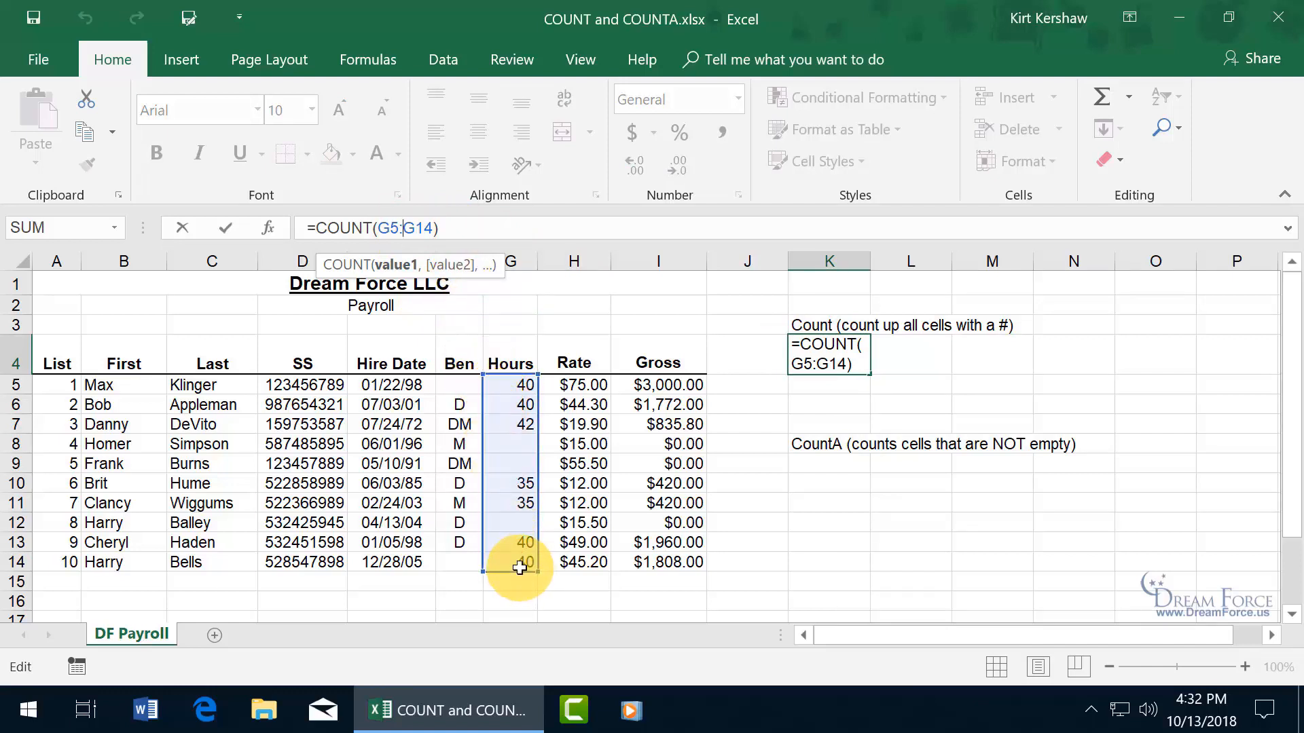
drag(519, 571, 467, 571)
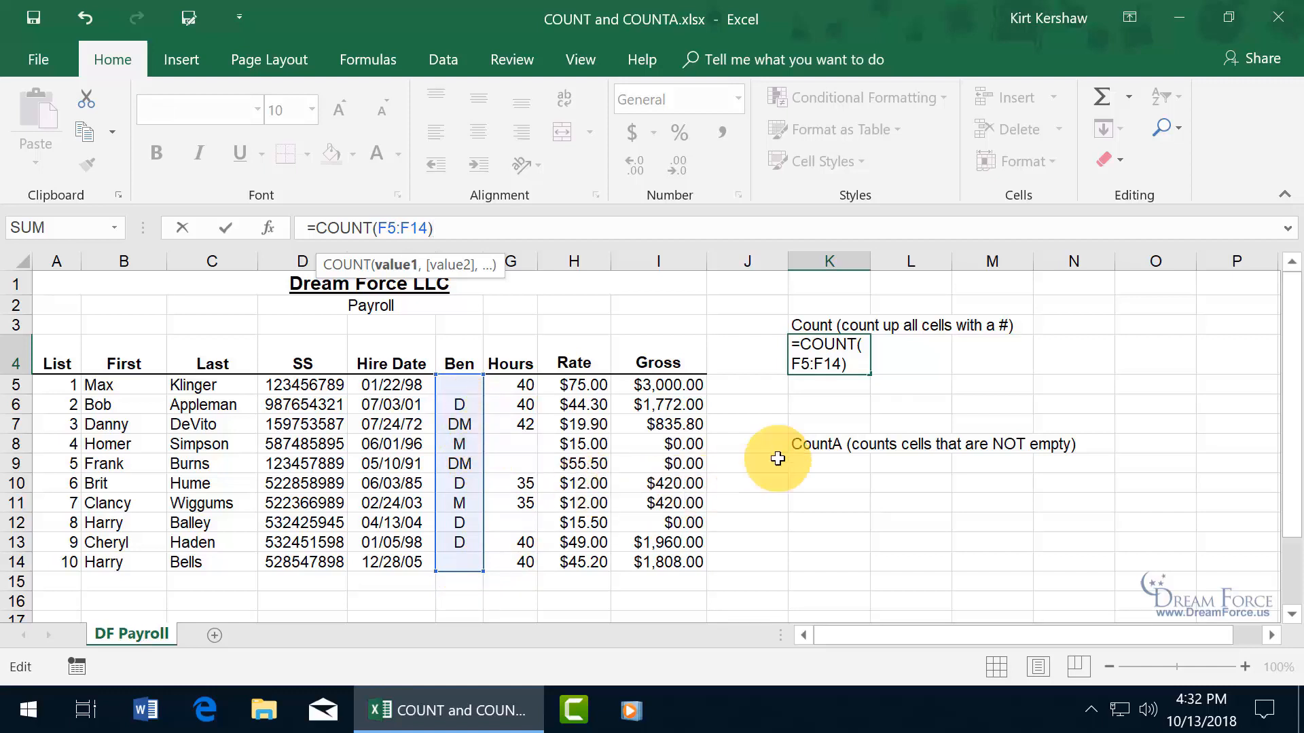
key(Return)
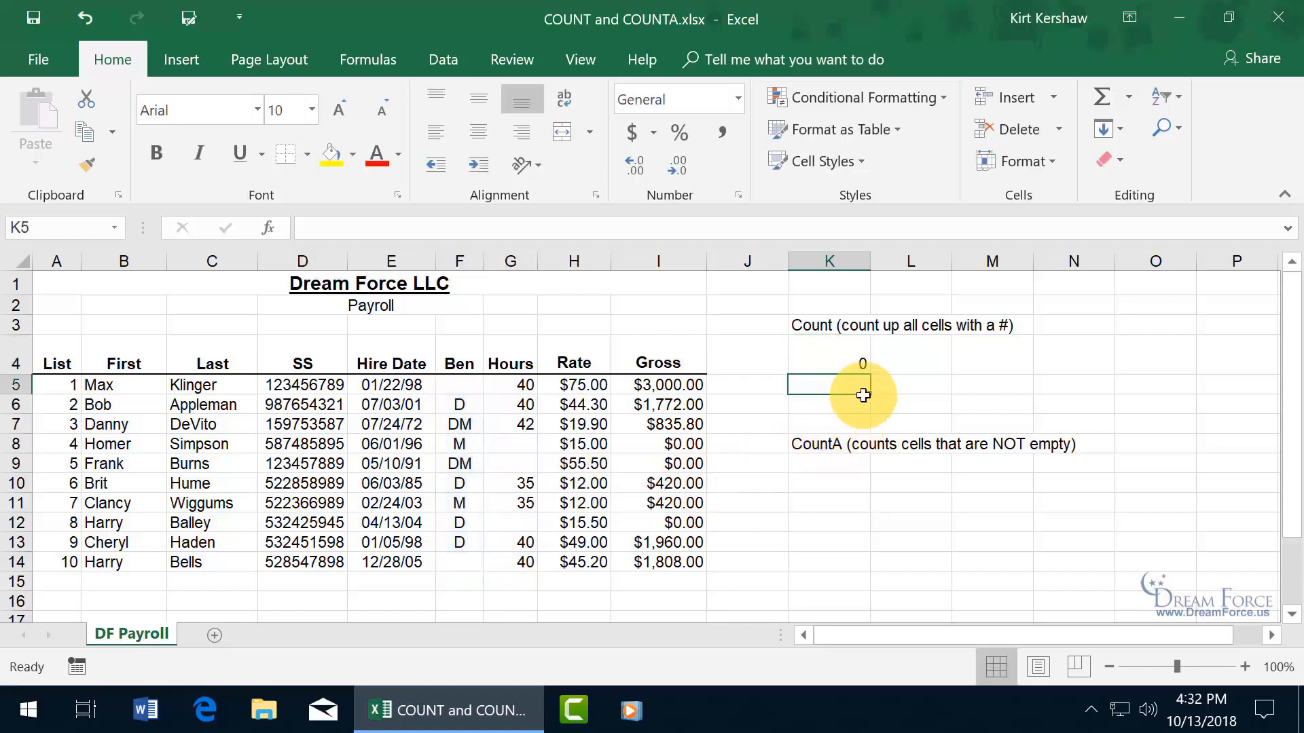
click(843, 353)
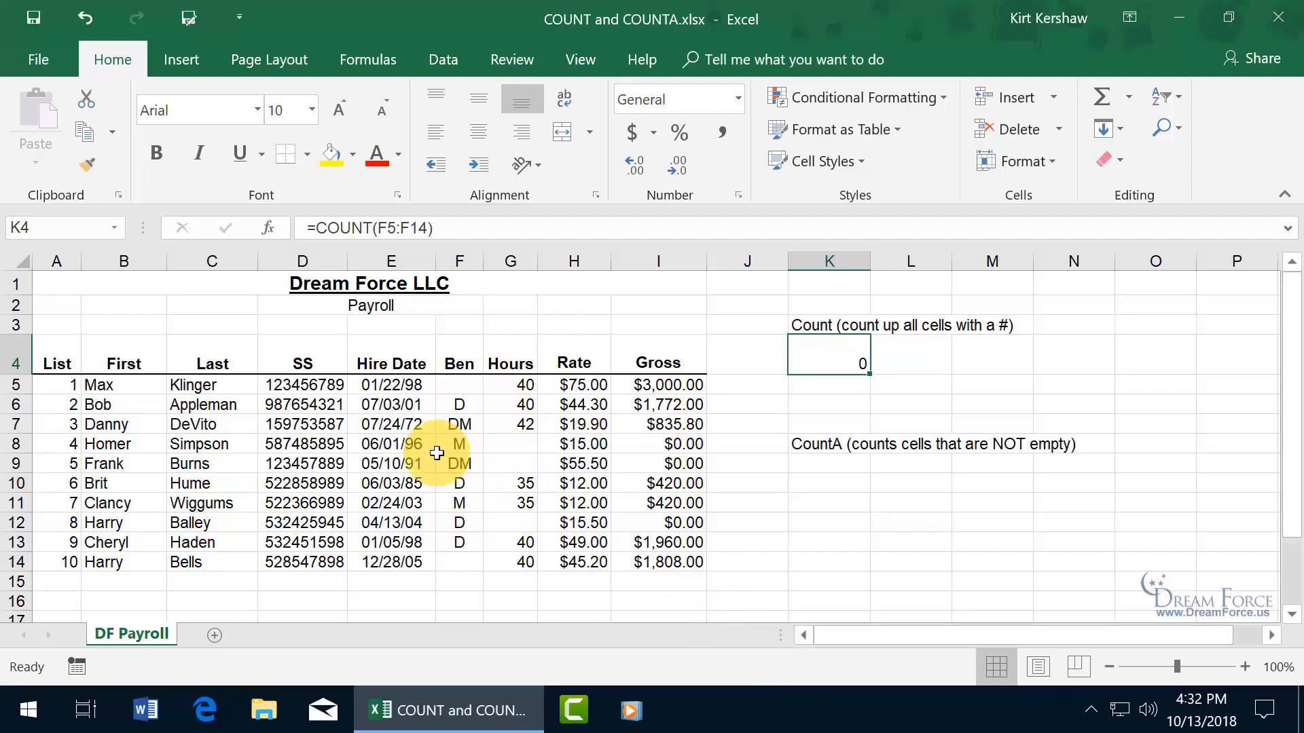
click(86, 15)
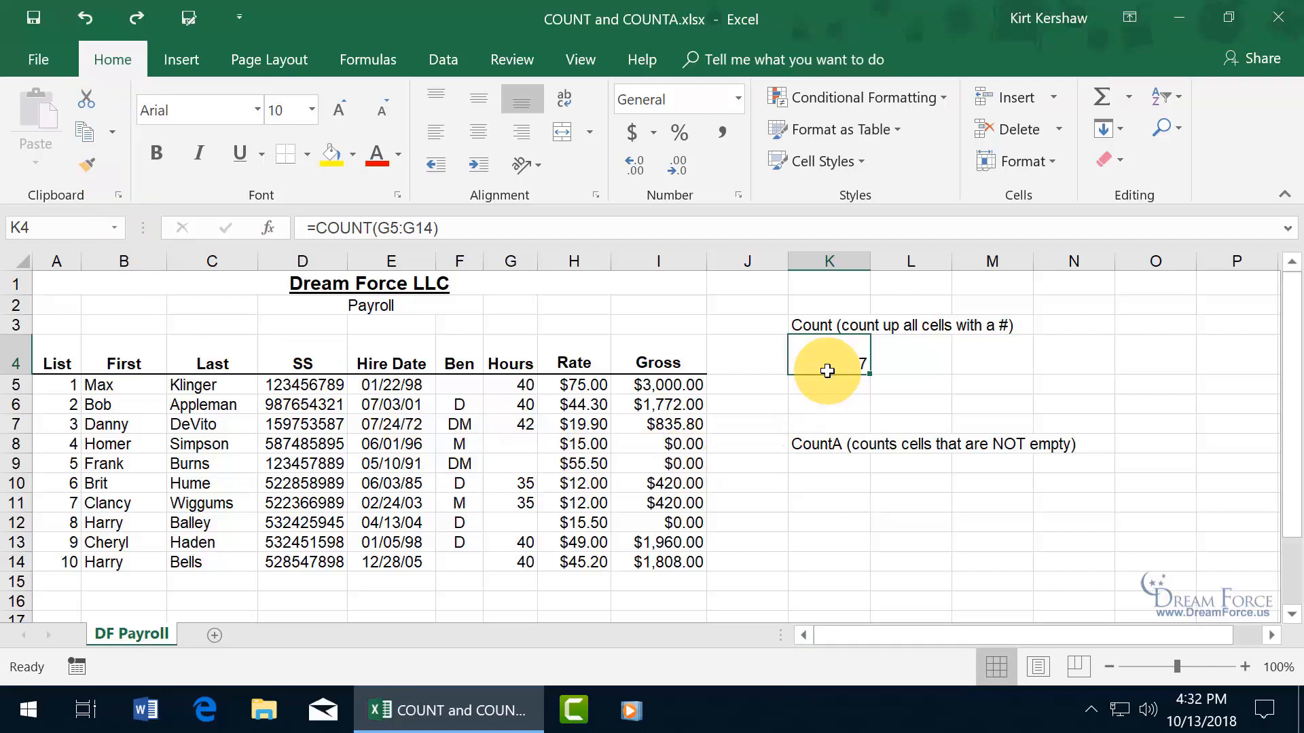
click(408, 229)
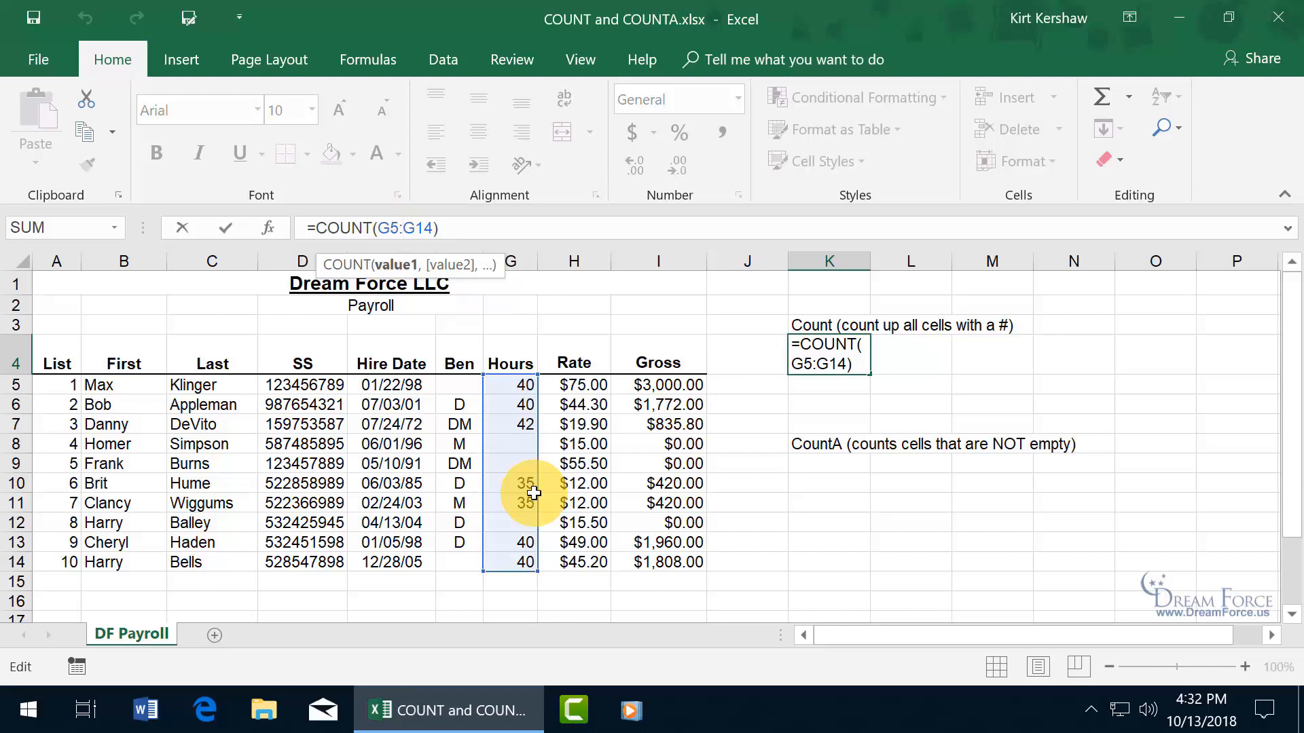
key(Return)
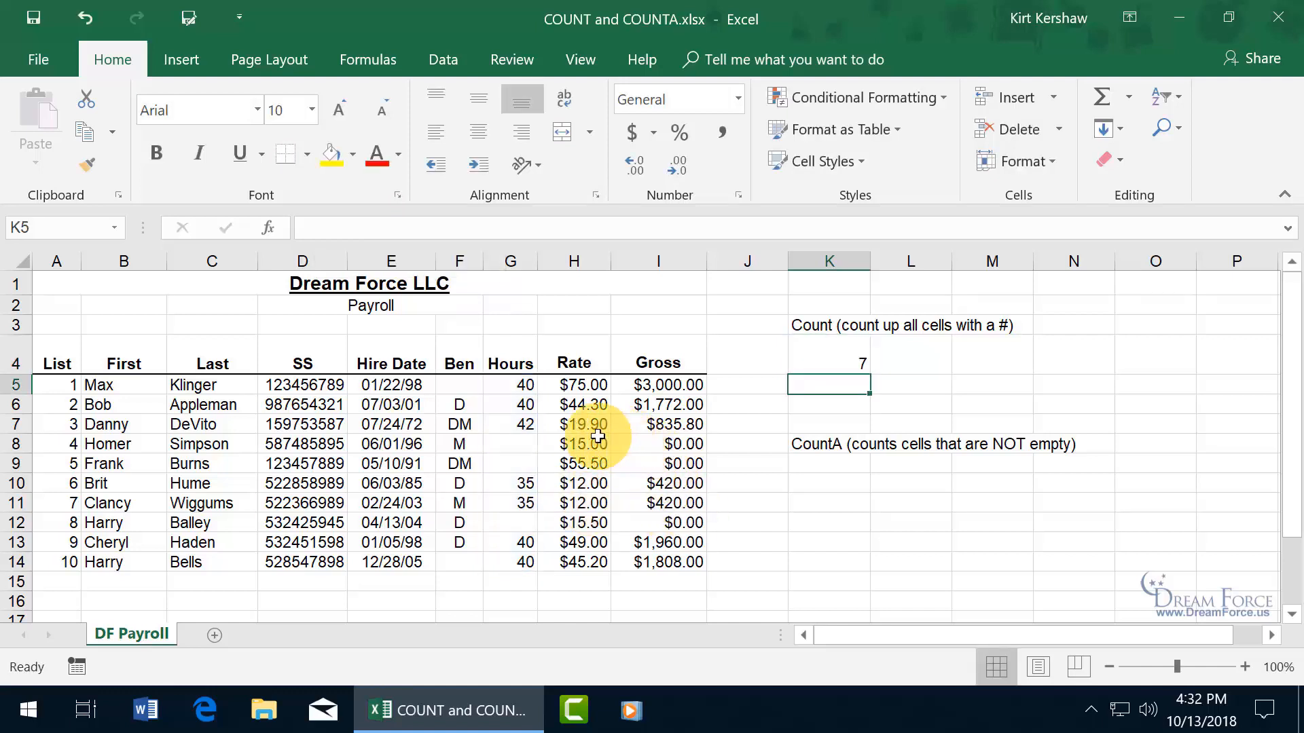
Show Numerical Count on the status bar and compare it with Count for the selected cells F6:G6
drag(459, 406, 476, 547)
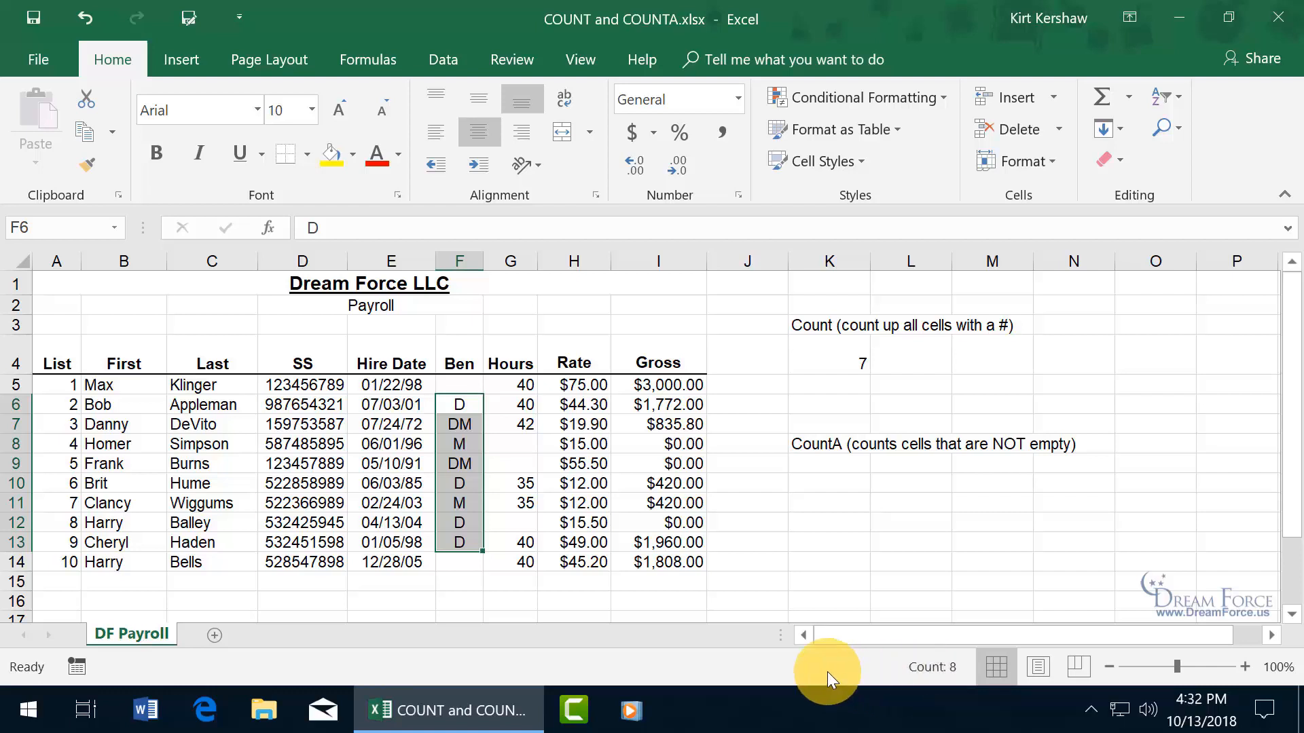
right_click(792, 665)
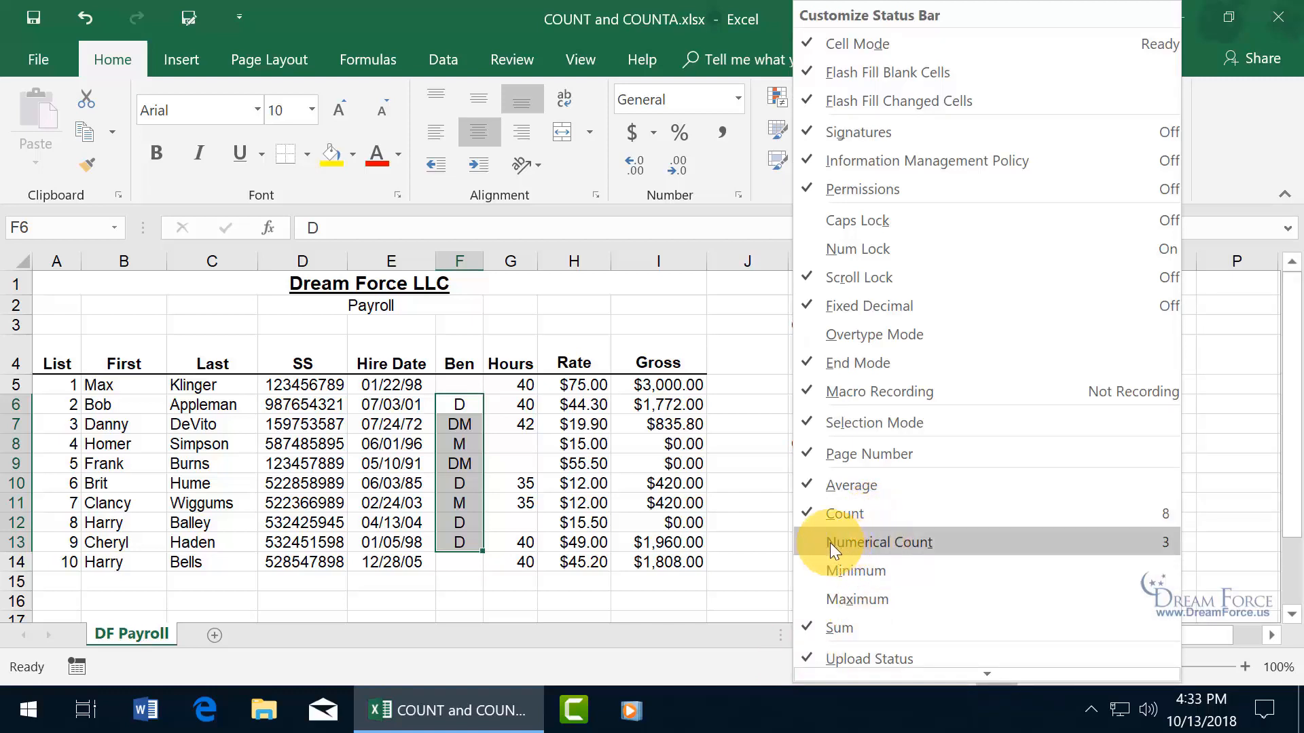
click(704, 660)
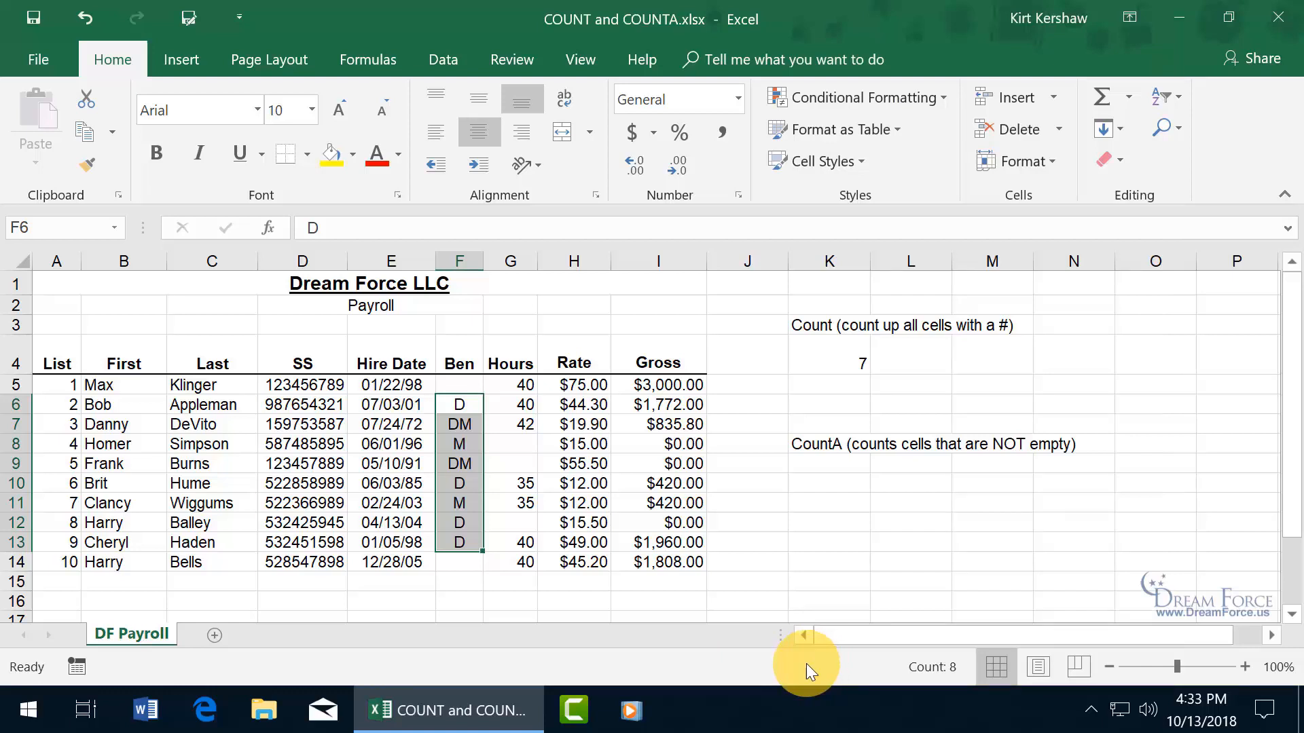
drag(461, 405, 508, 406)
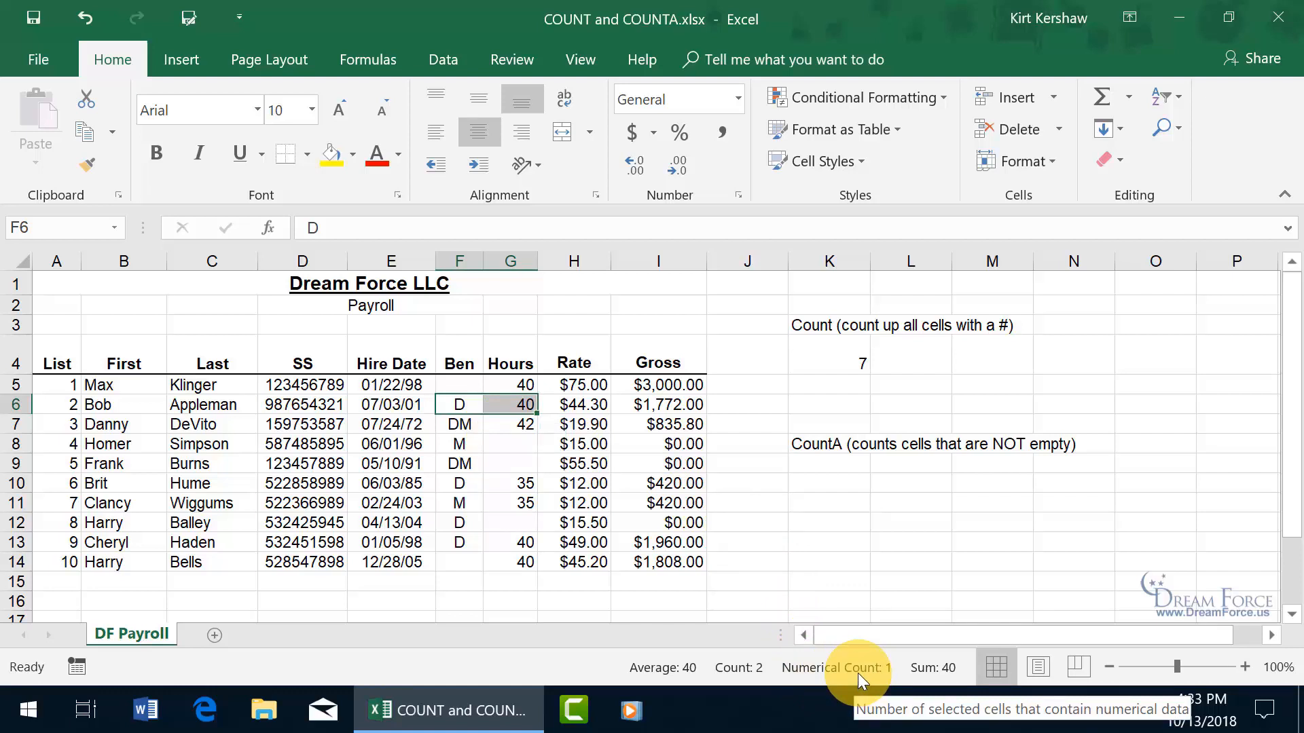
Turn off Numerical Count on the status bar
right_click(591, 662)
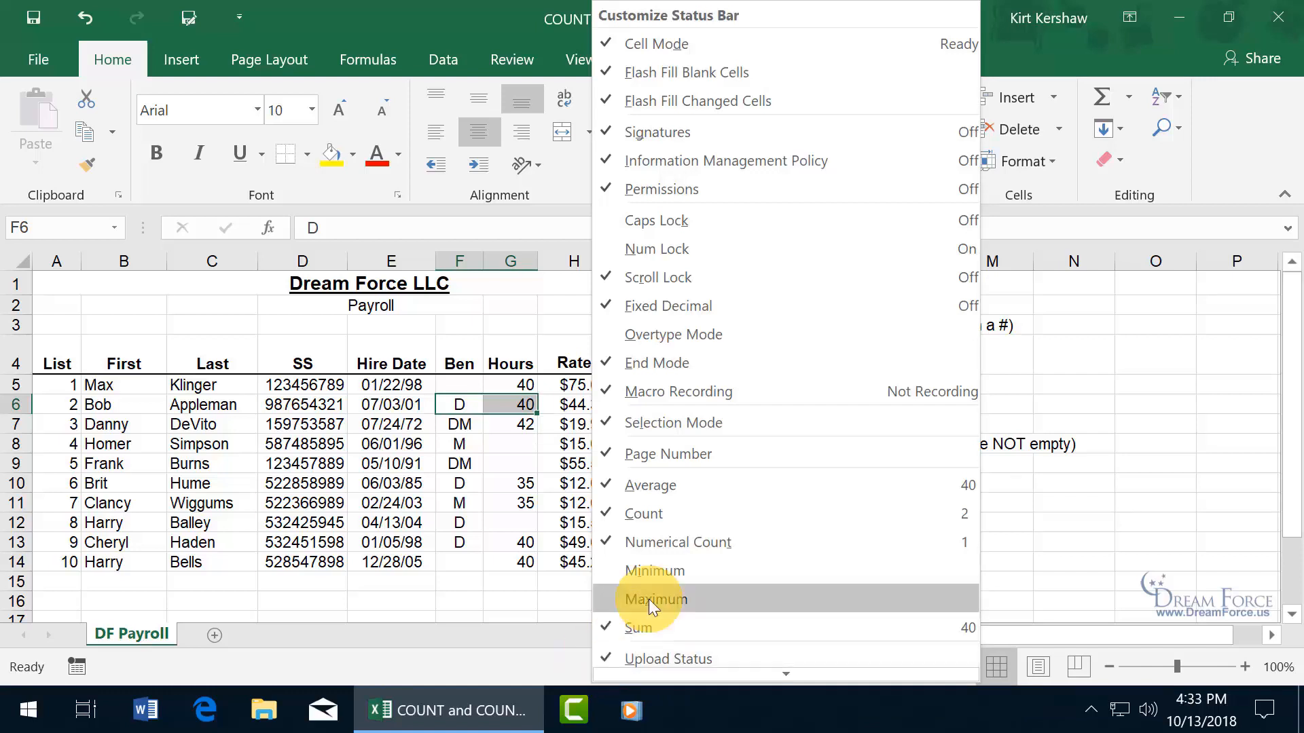
click(675, 543)
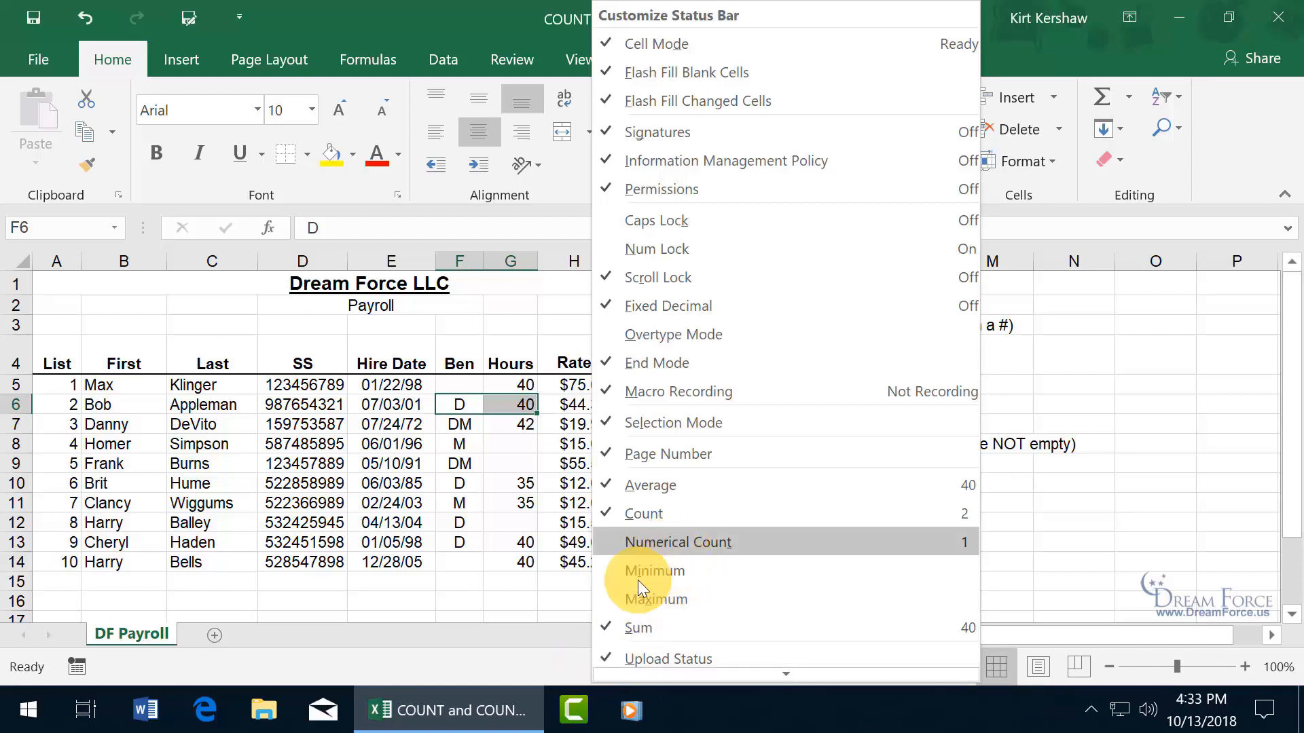
click(528, 657)
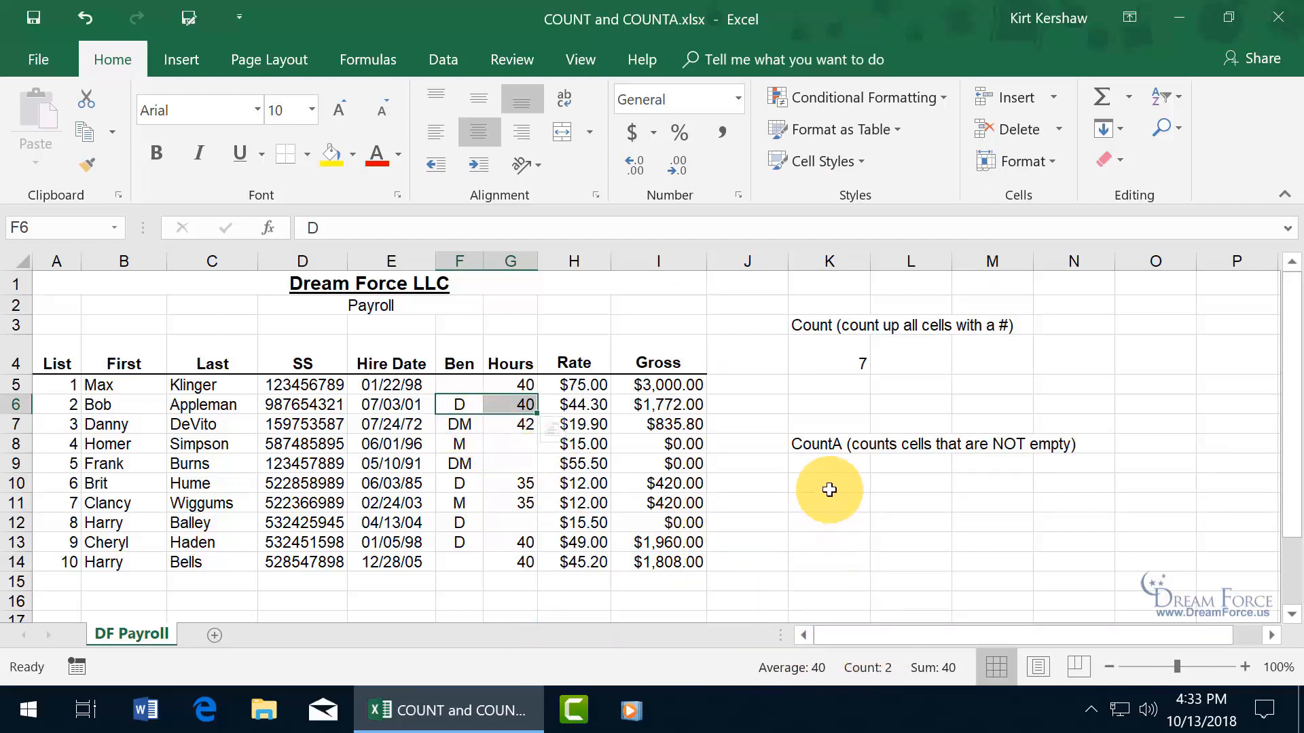
Check the blank Ben cells F14 and F5, and enter a COUNTA formula in K9 for the range F5:F14
click(828, 467)
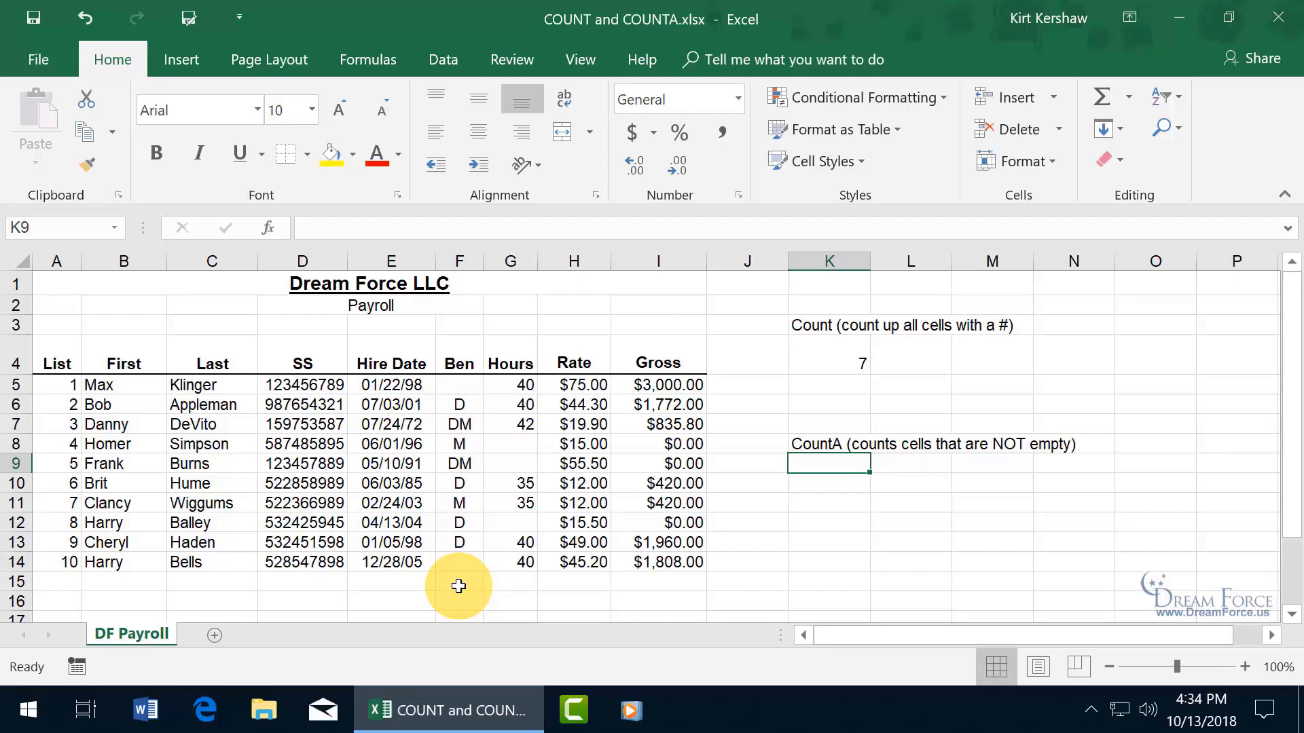
click(453, 562)
click(460, 384)
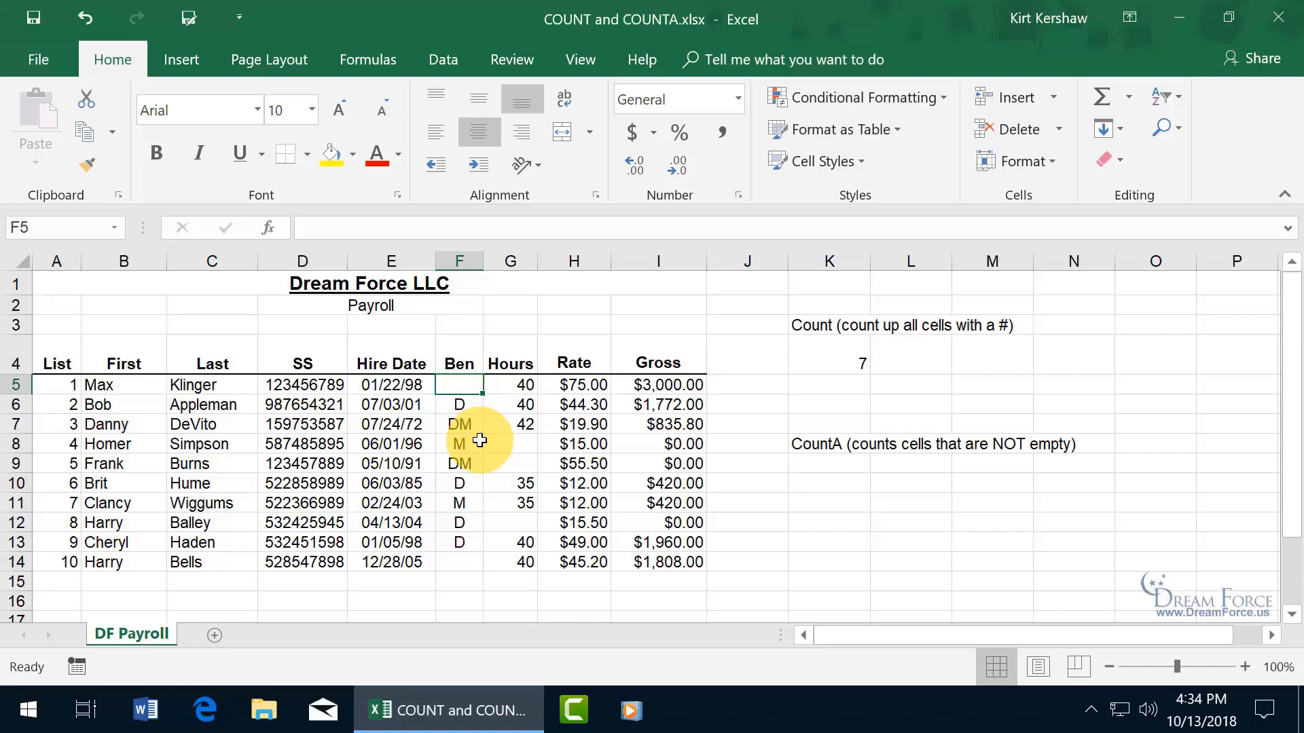
click(842, 464)
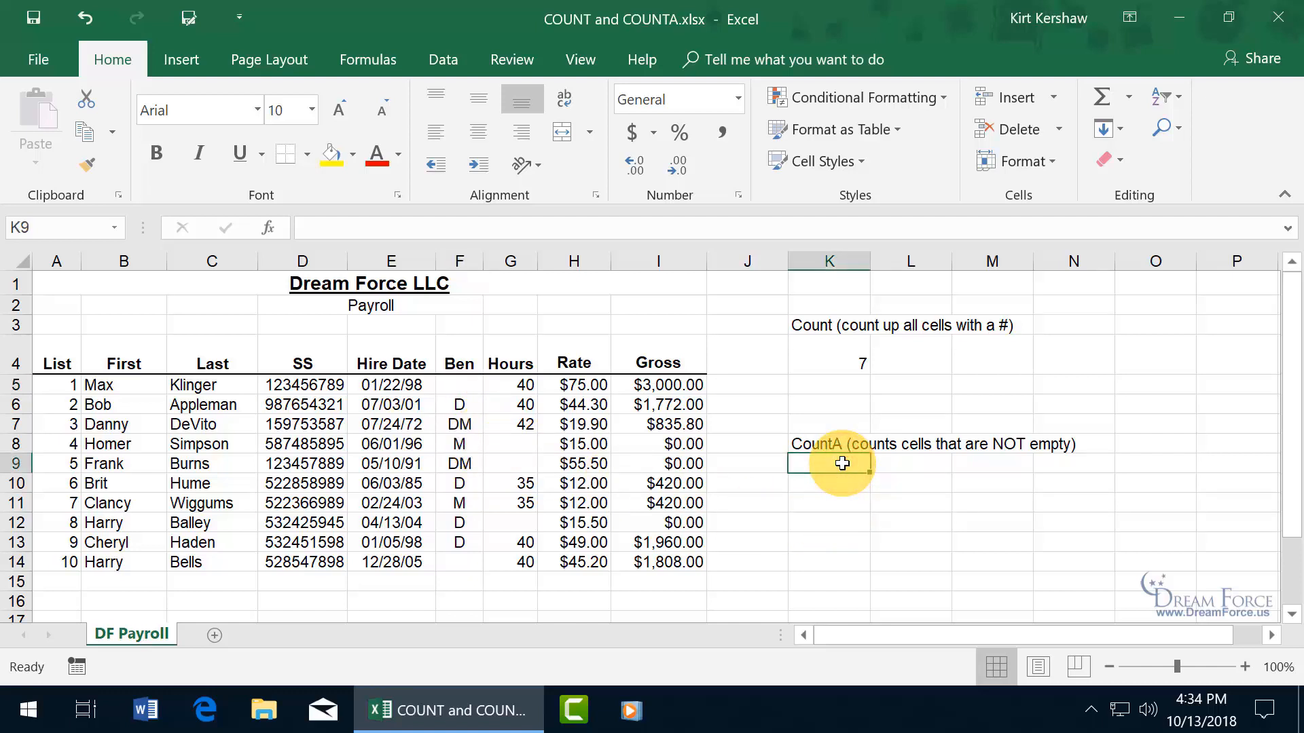
text(=coun)
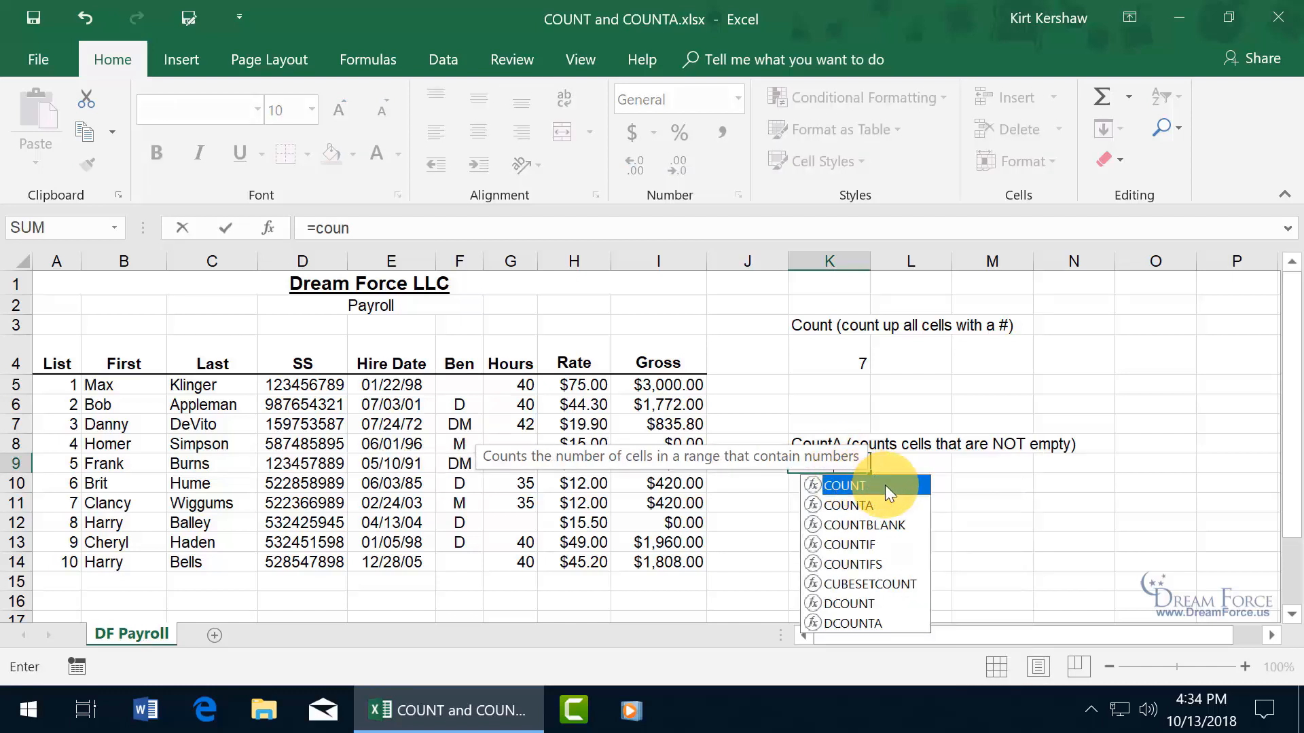
key(Down)
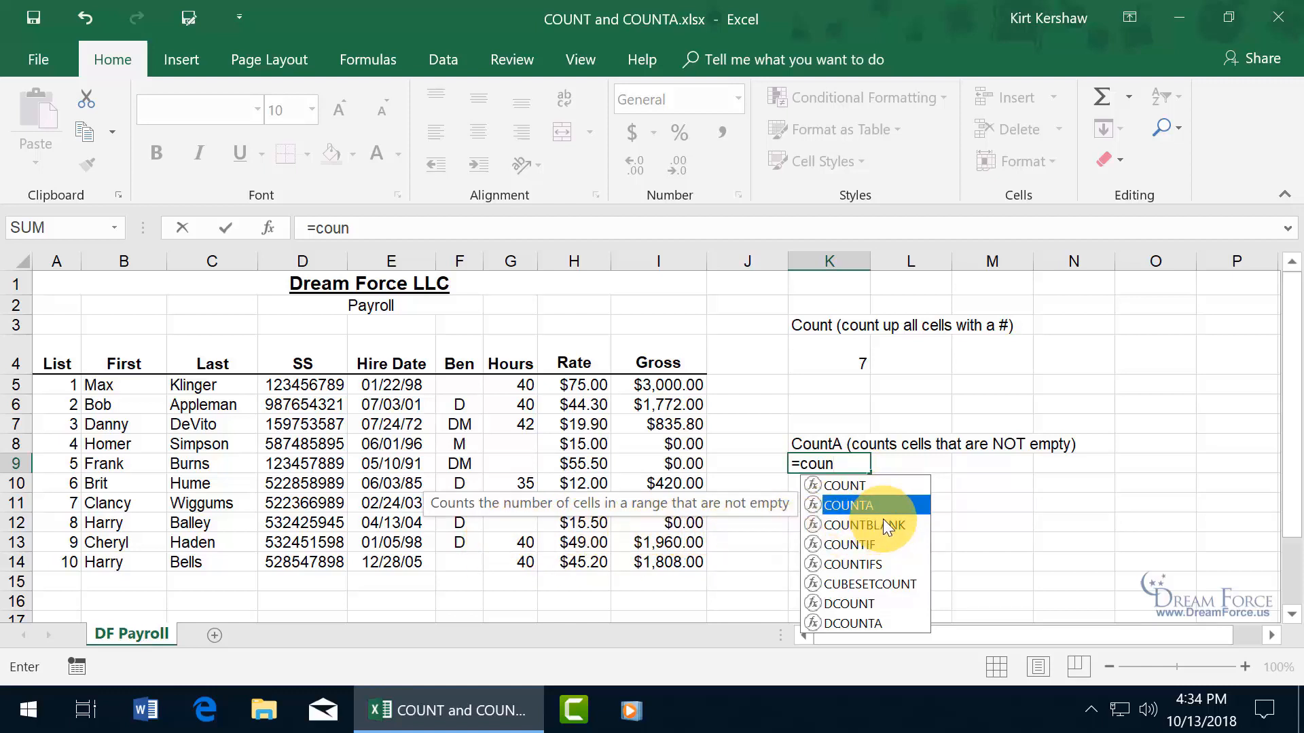
key(Tab)
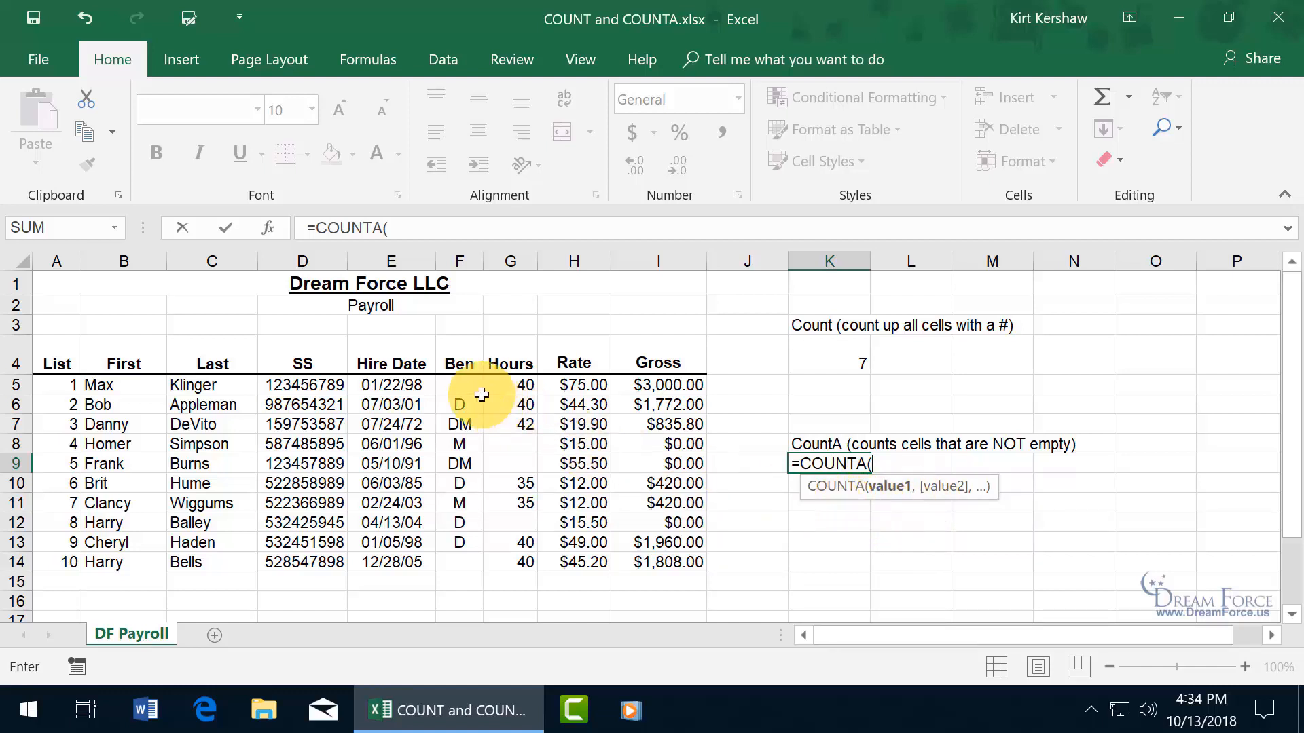
drag(459, 385, 453, 562)
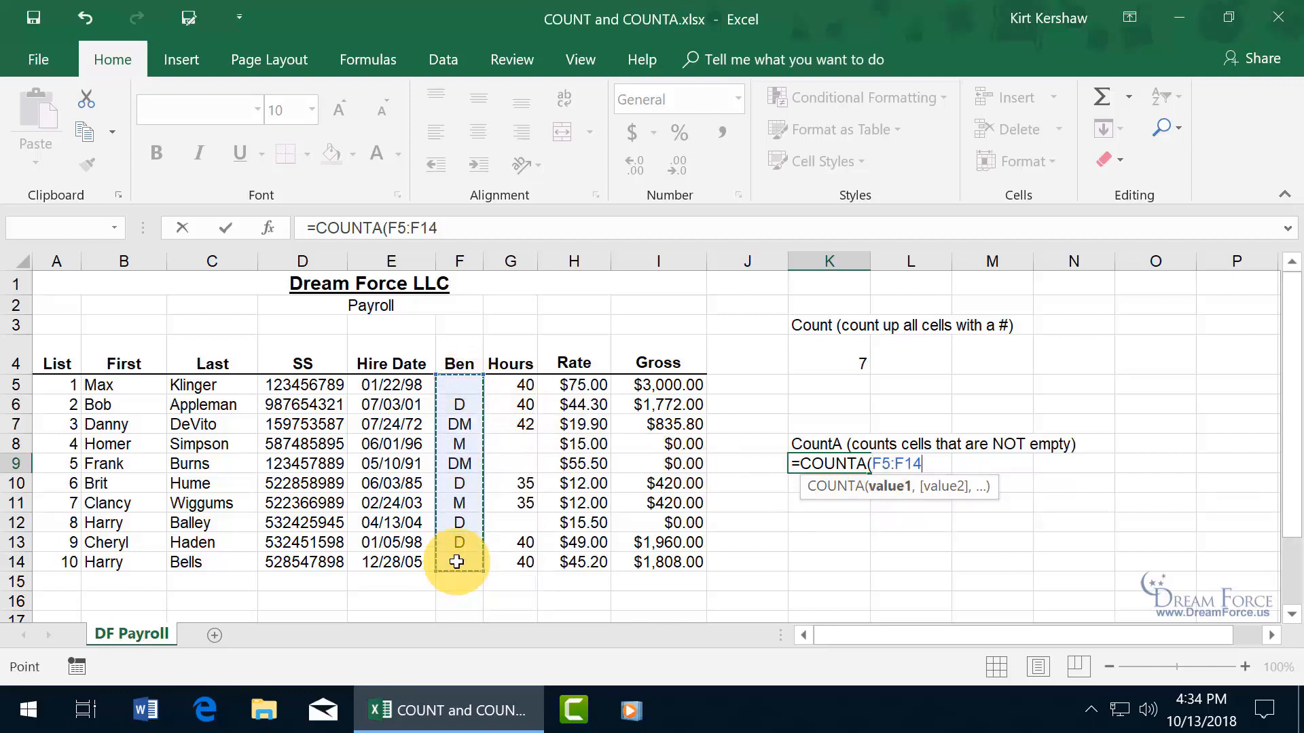
key(Return)
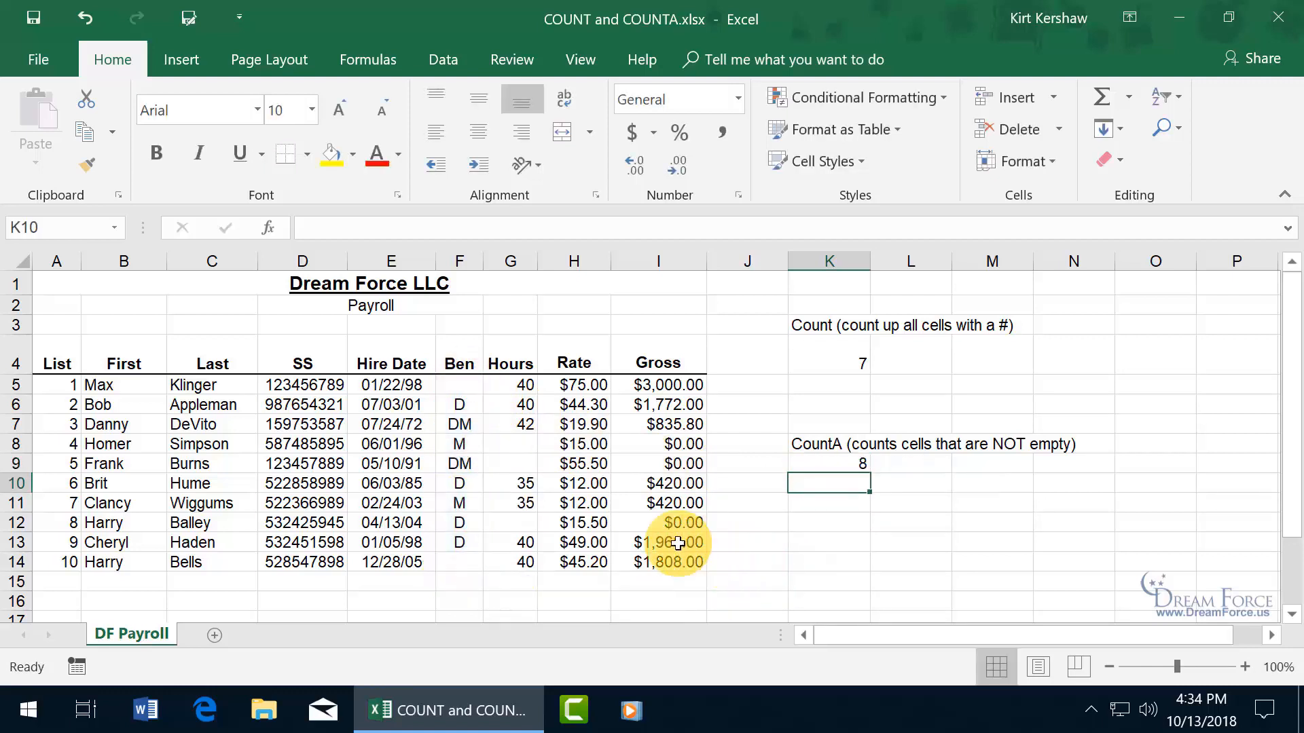
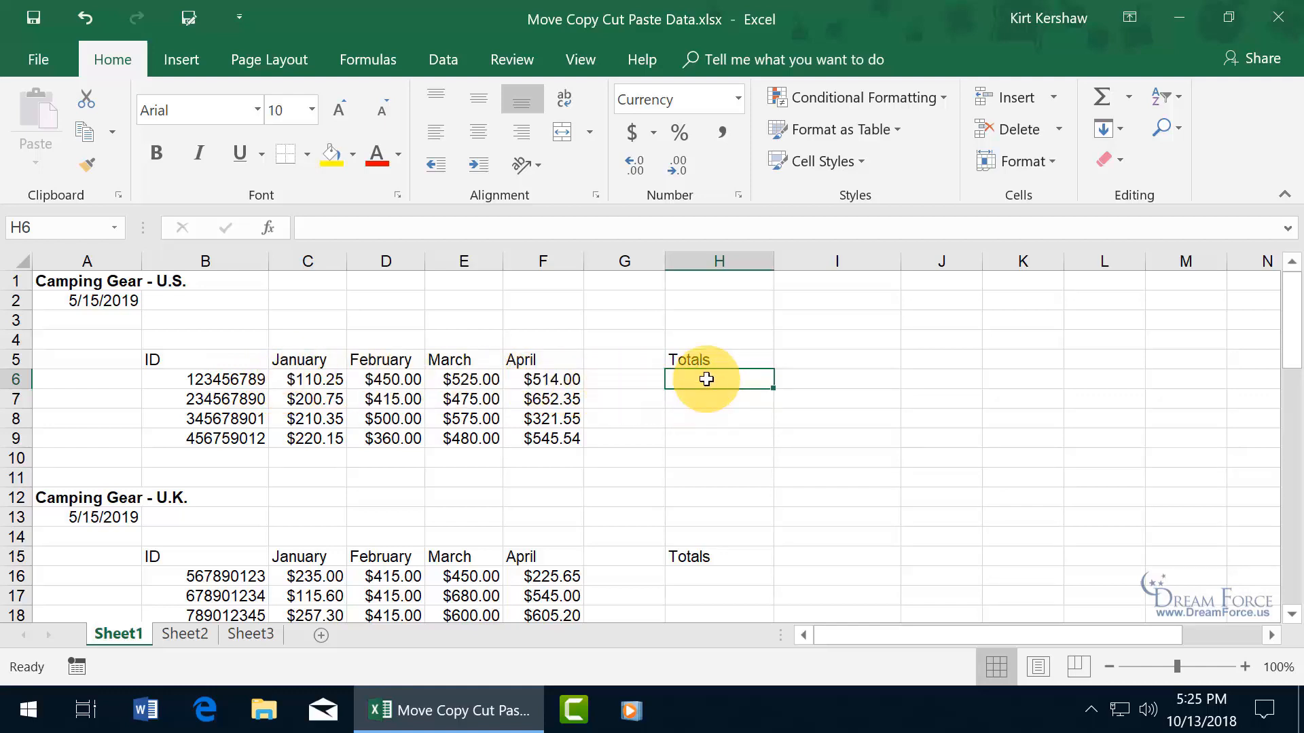
Total the January to April amounts in H6 with an AutoSum SUM formula over the range C6:F6
click(364, 54)
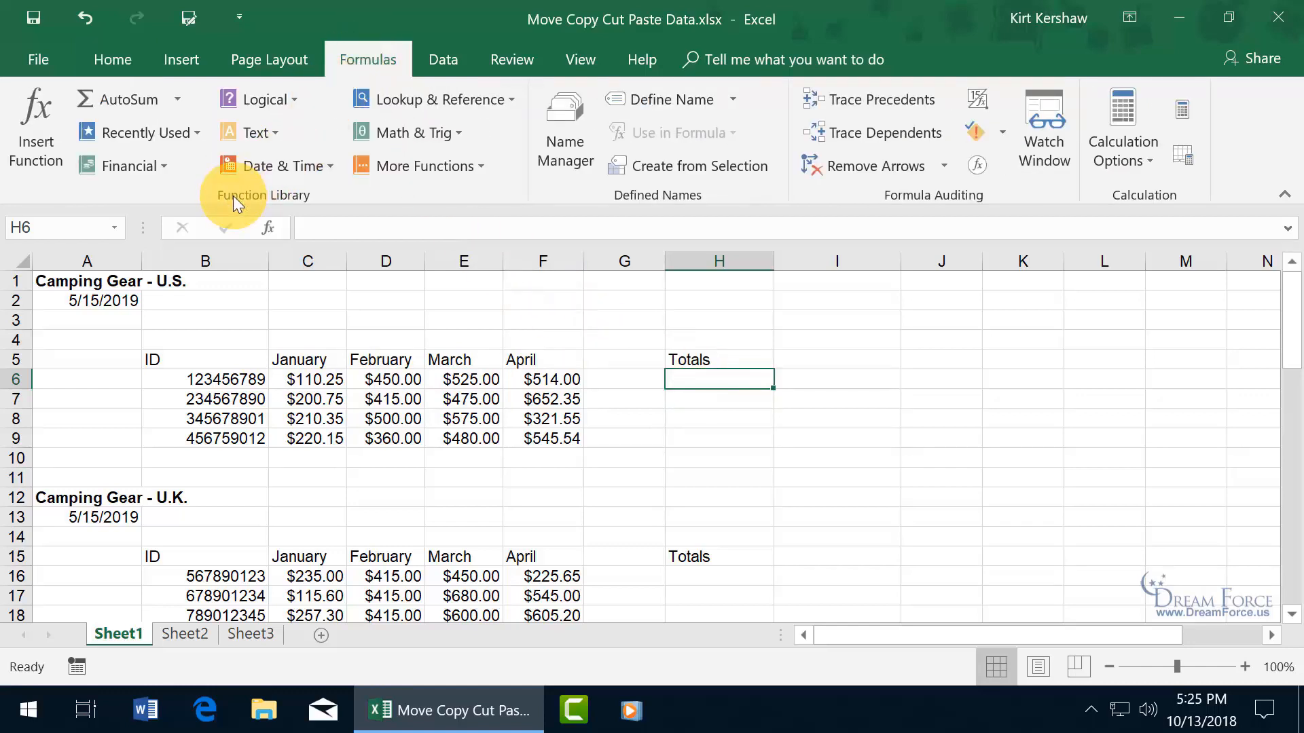
click(140, 104)
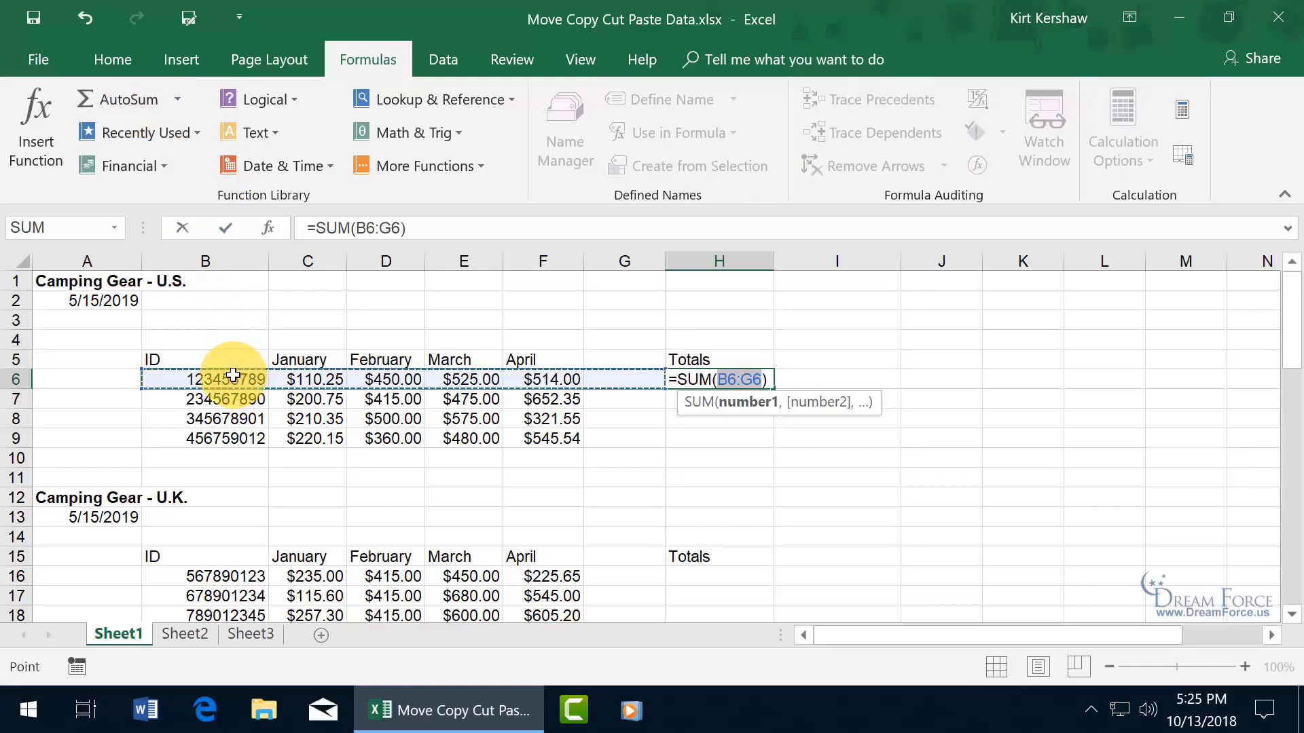
drag(309, 378, 539, 378)
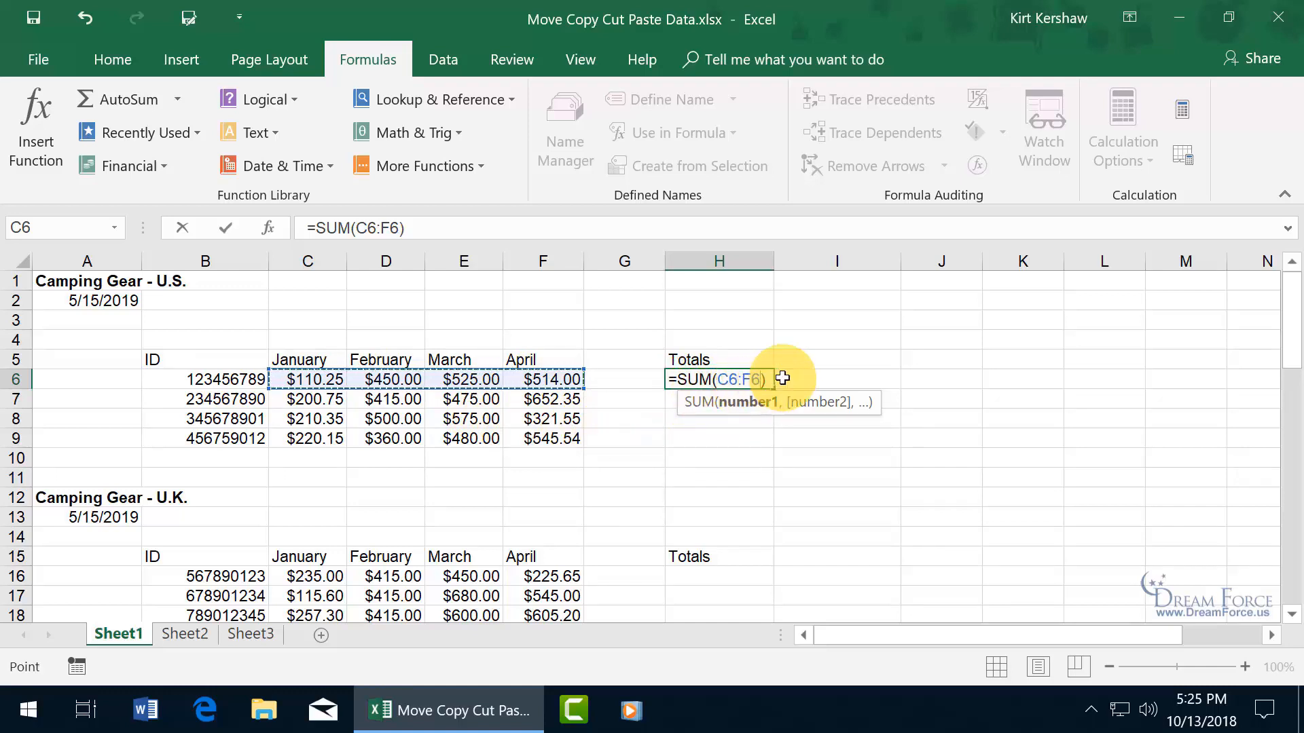
key(Return)
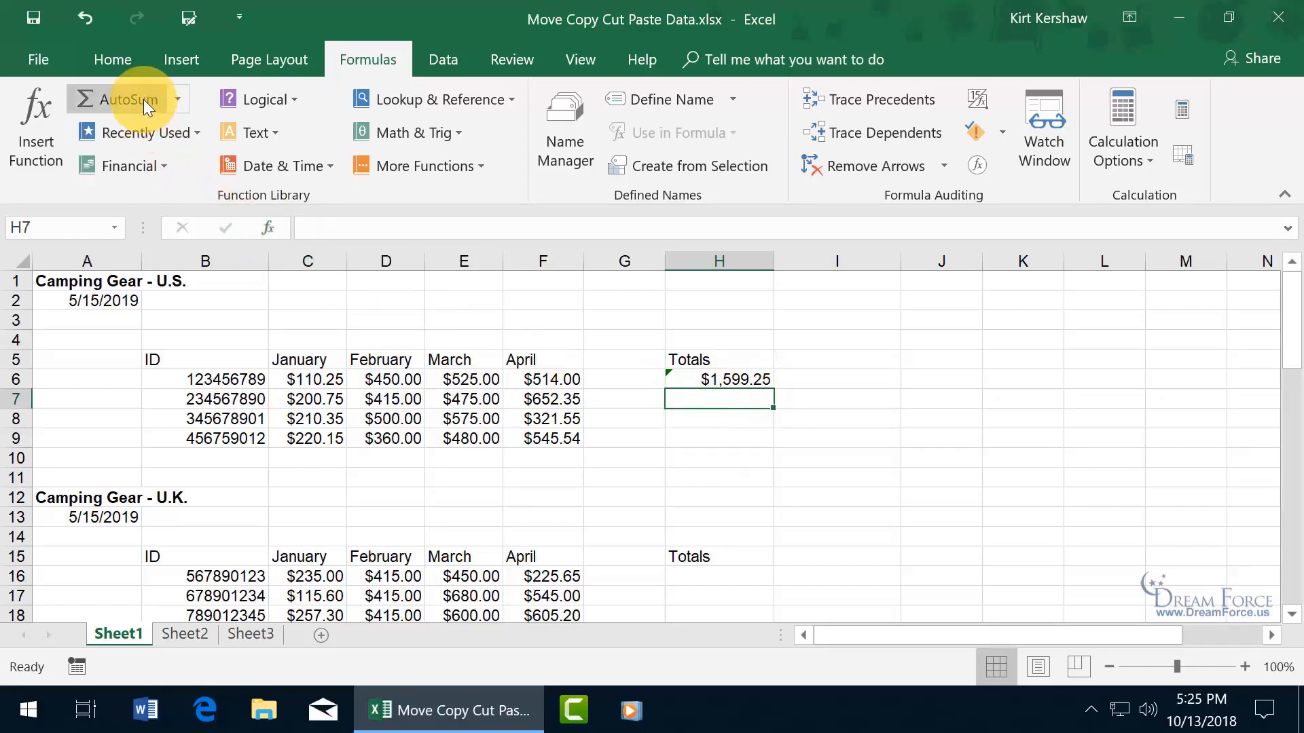
click(676, 421)
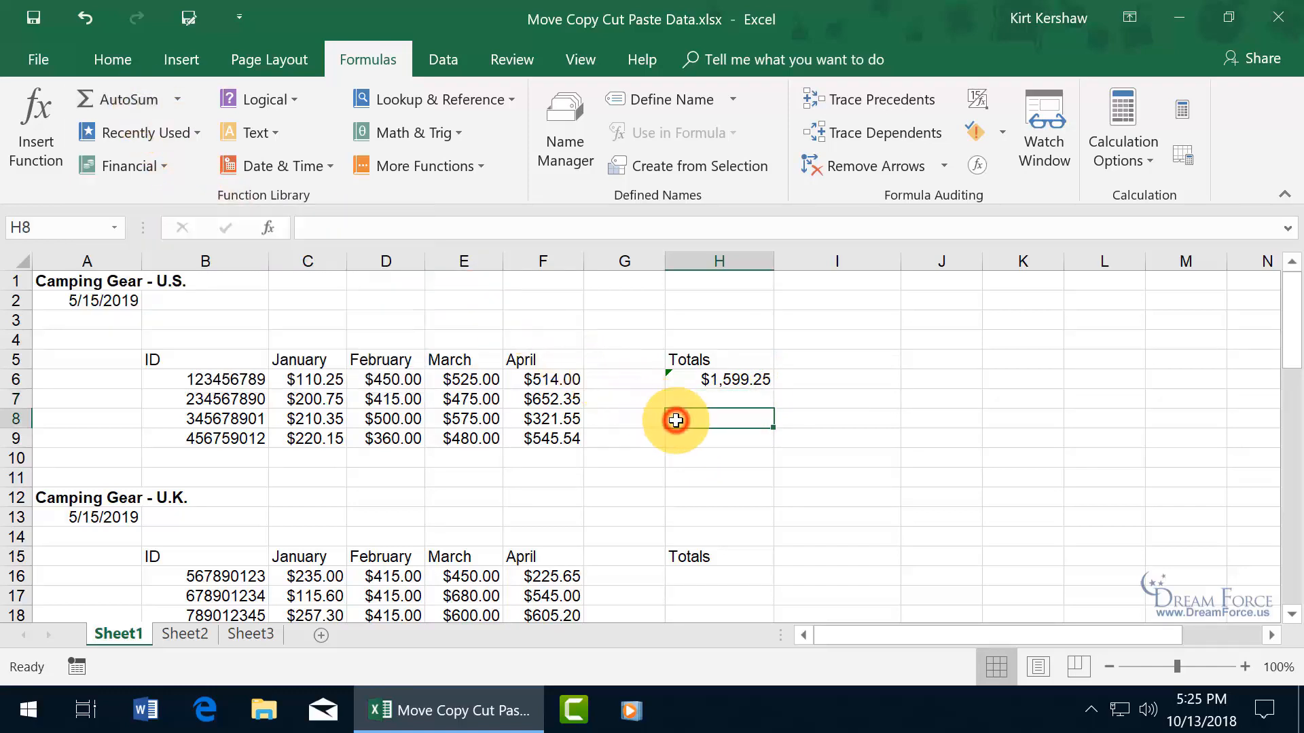
click(695, 399)
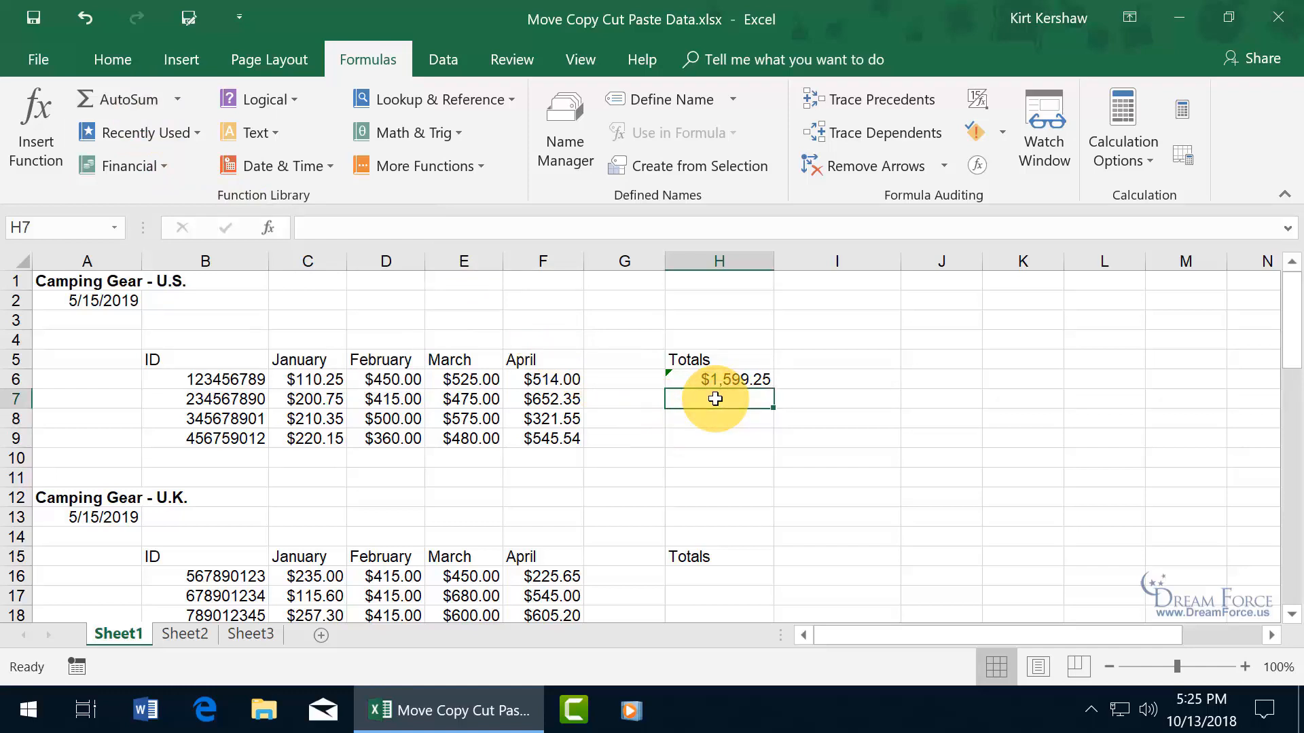
Fill the H6 SUM formula down through H9 and check the range in each copied formula
click(759, 379)
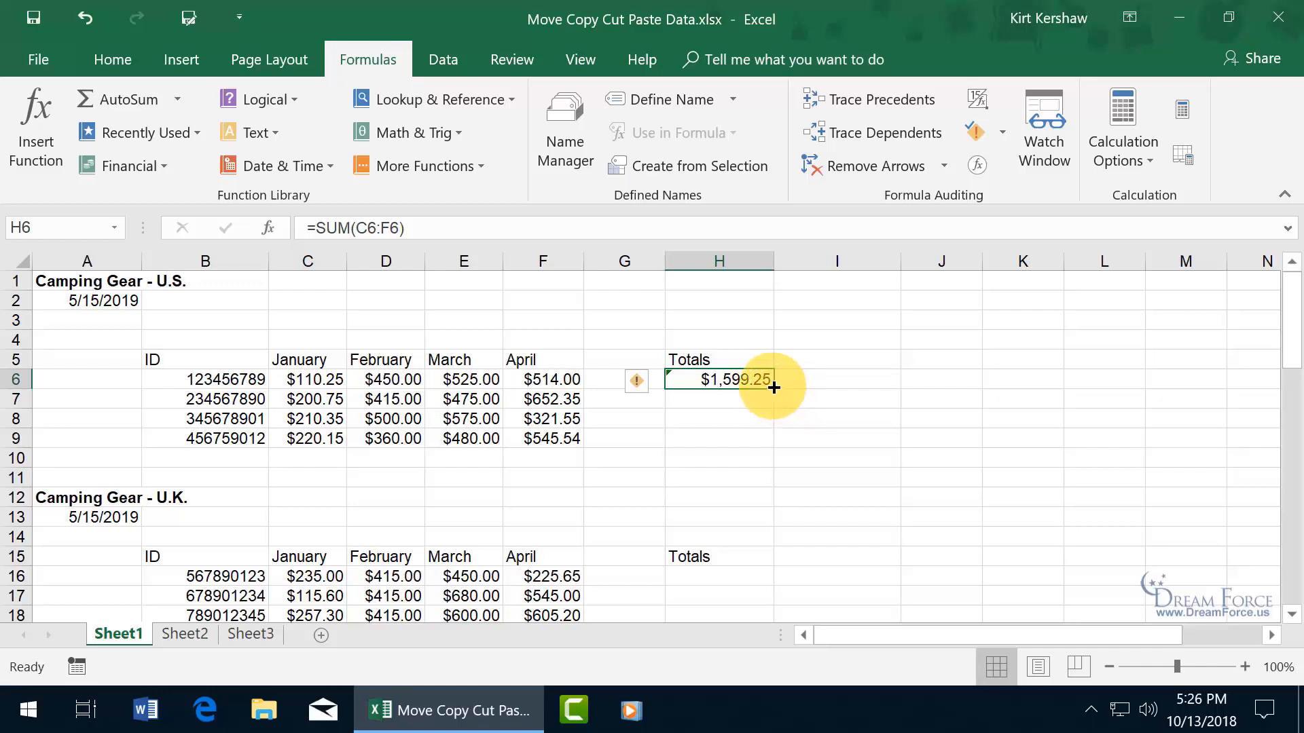
drag(774, 388, 780, 443)
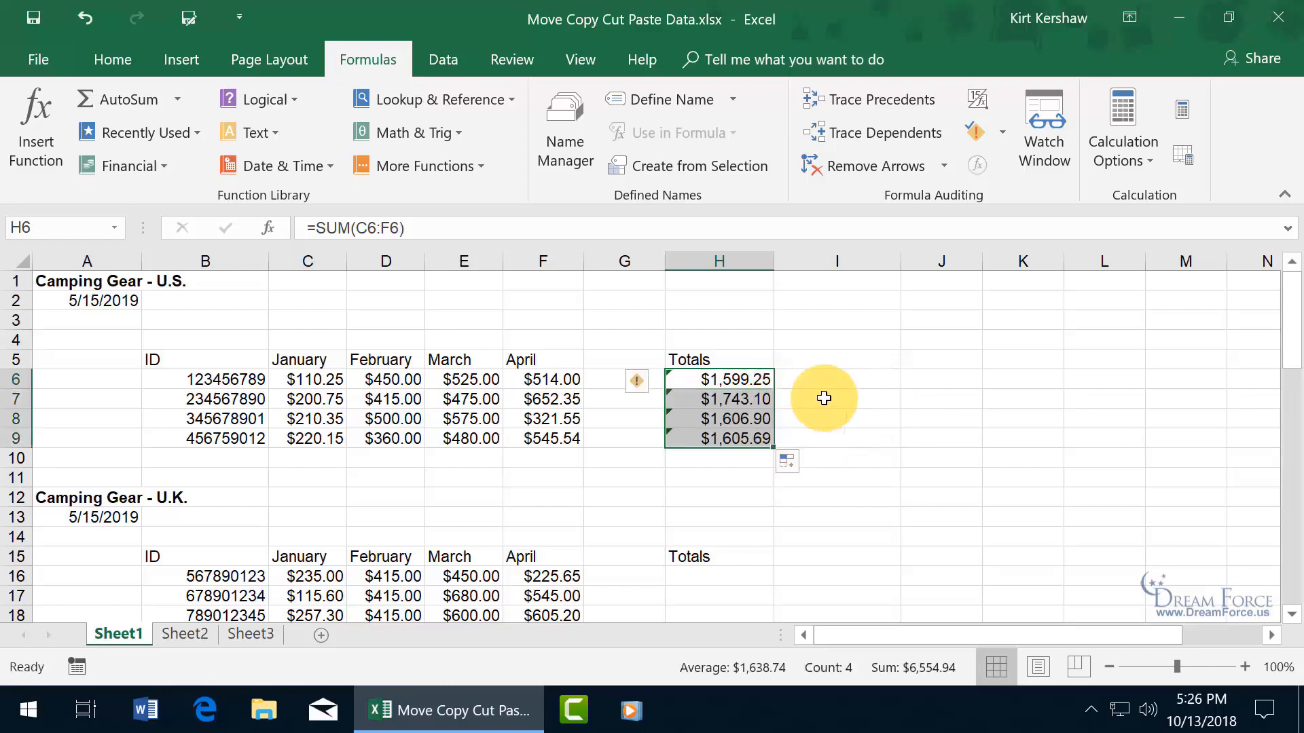
click(750, 381)
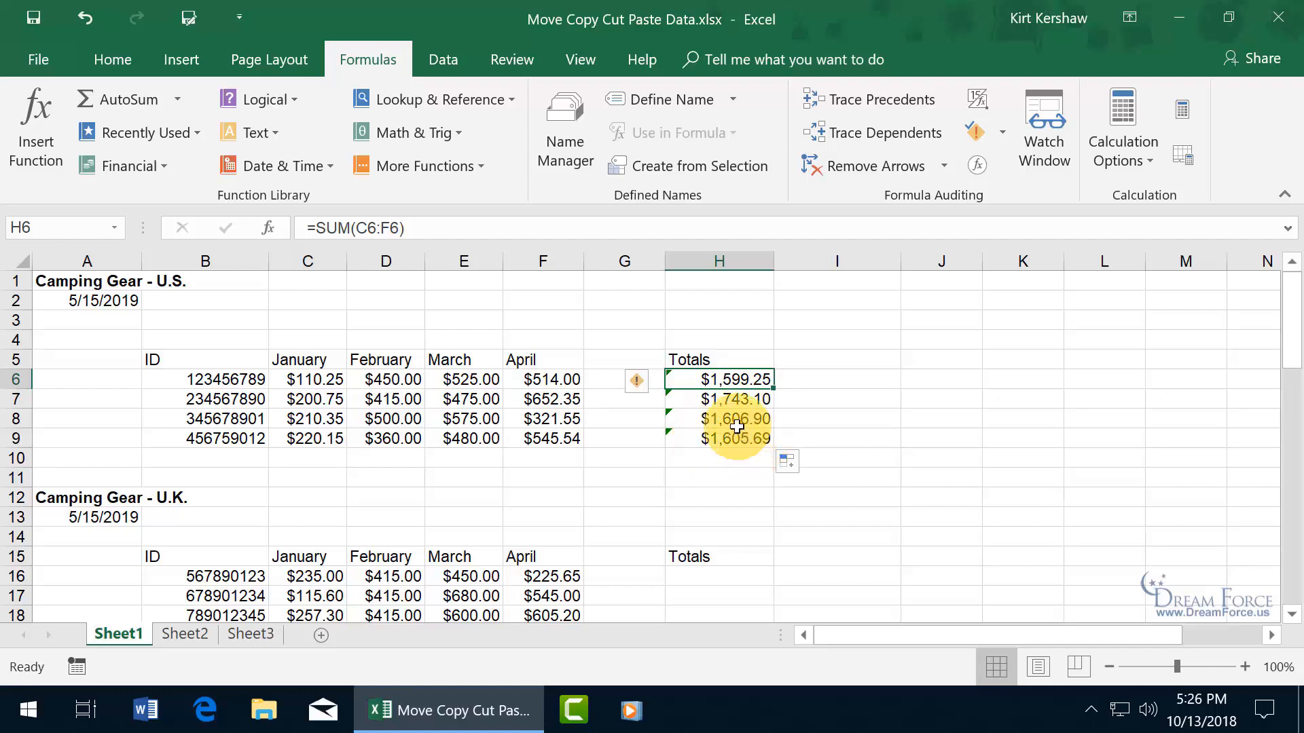
click(731, 401)
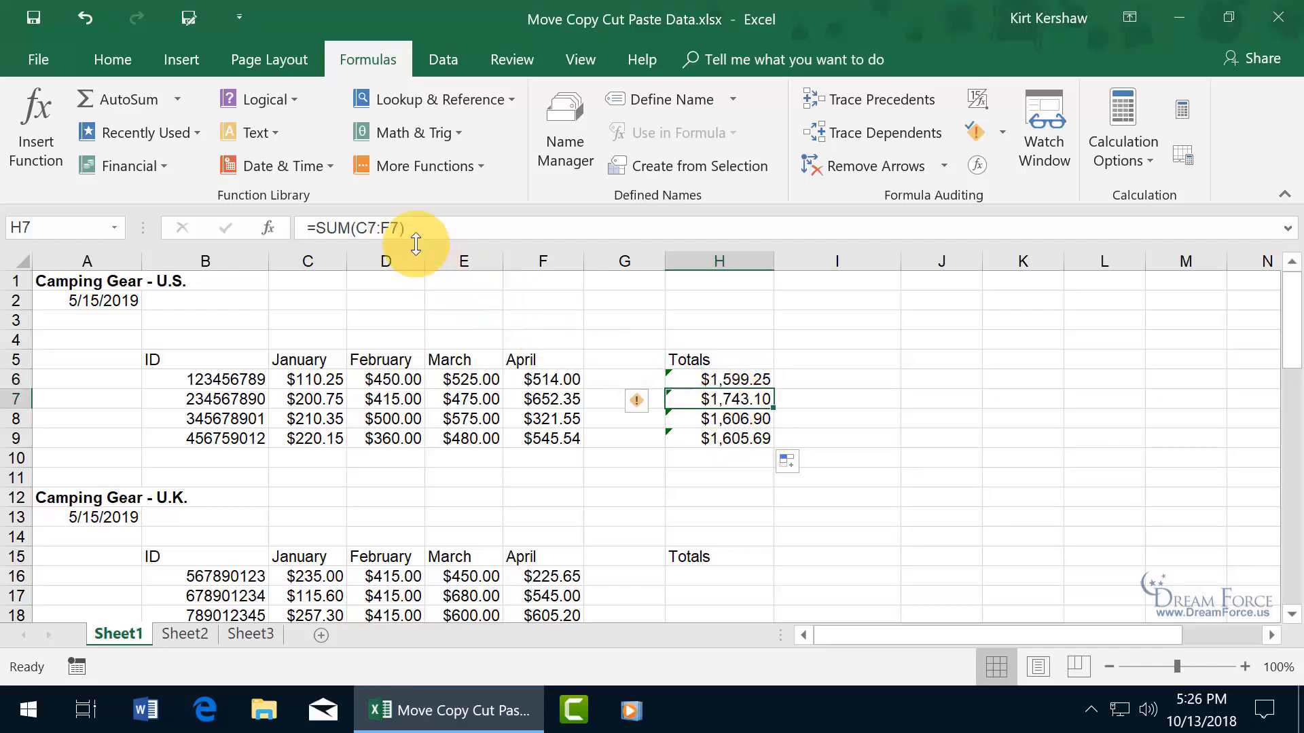
click(706, 418)
click(698, 439)
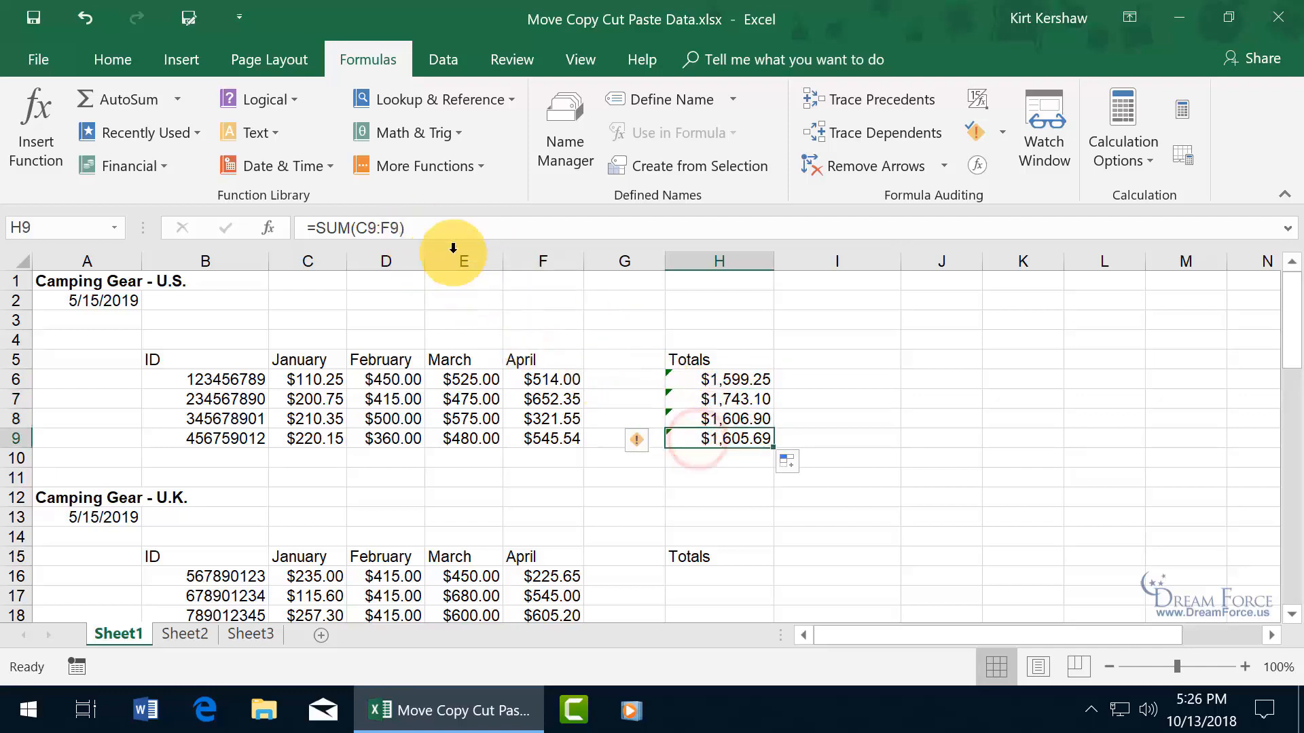
Clear the filled totals from H7:H9
drag(754, 406, 757, 433)
key(Delete)
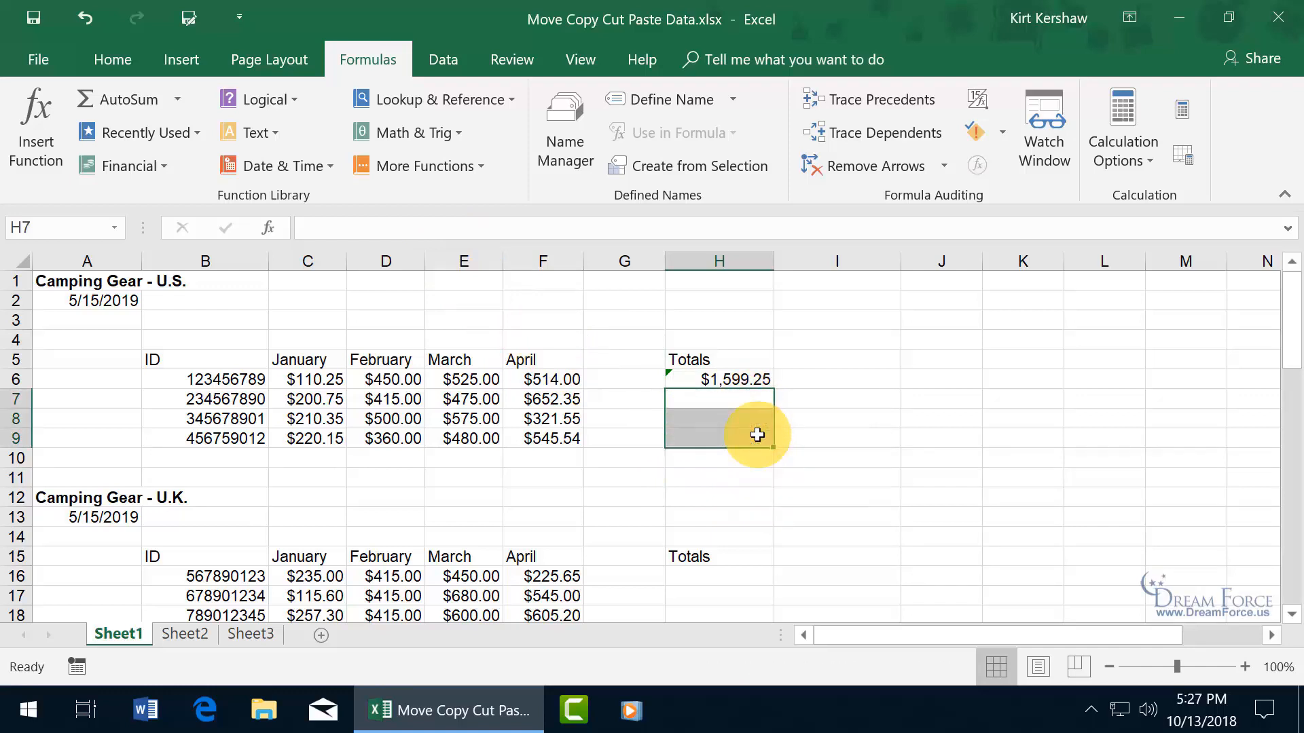
Copy the SUM formula in H6 to the clipboard
click(747, 379)
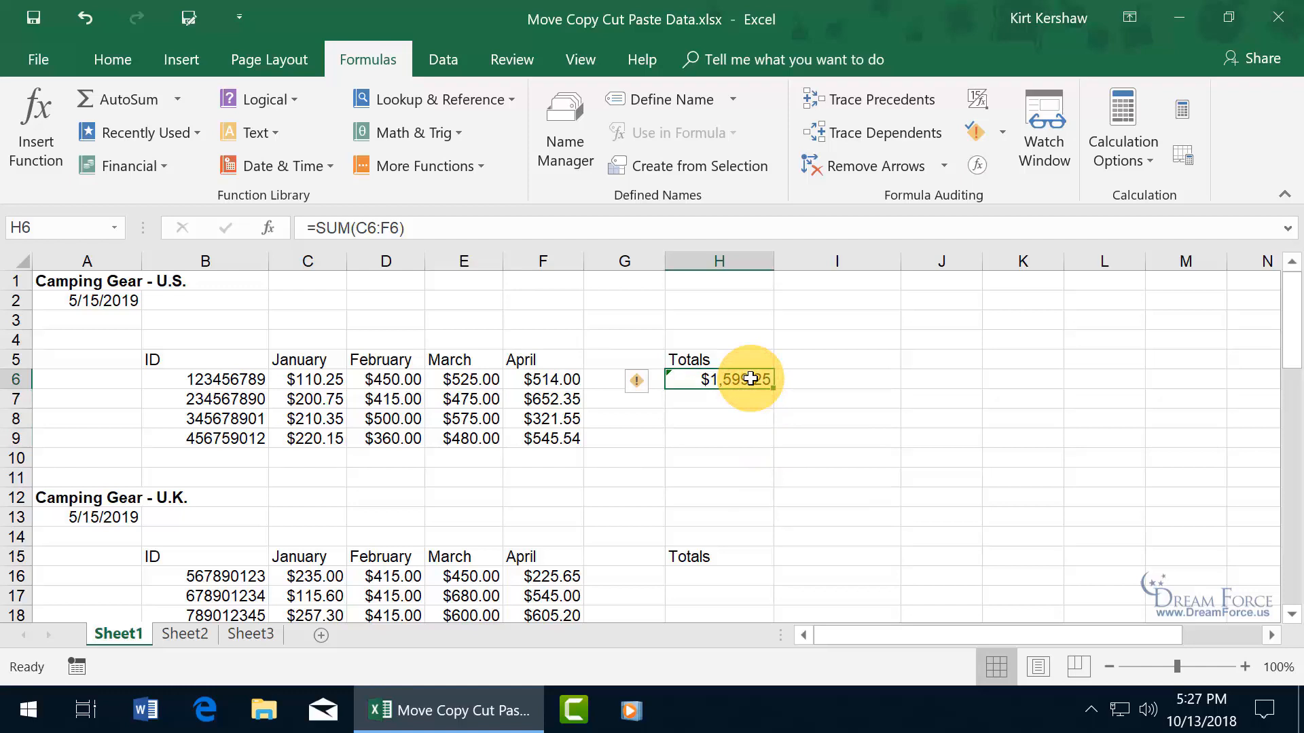
right_click(751, 378)
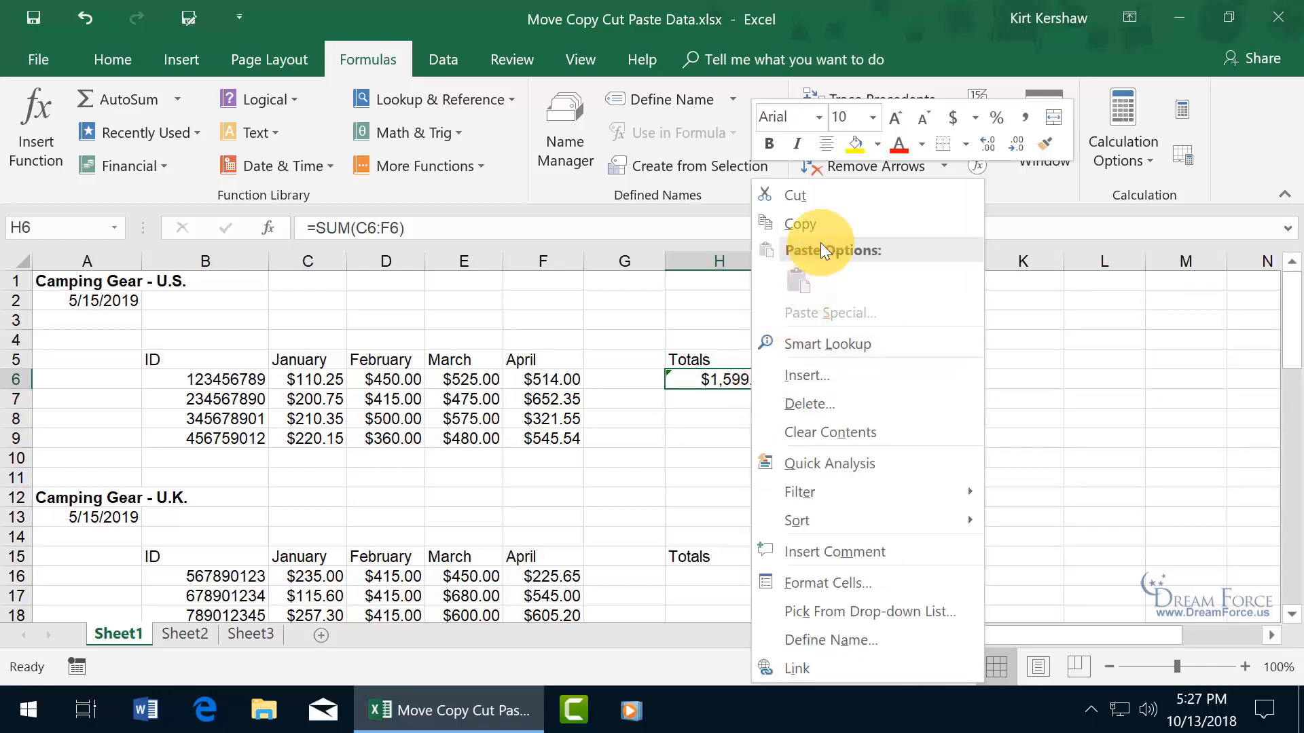
click(718, 379)
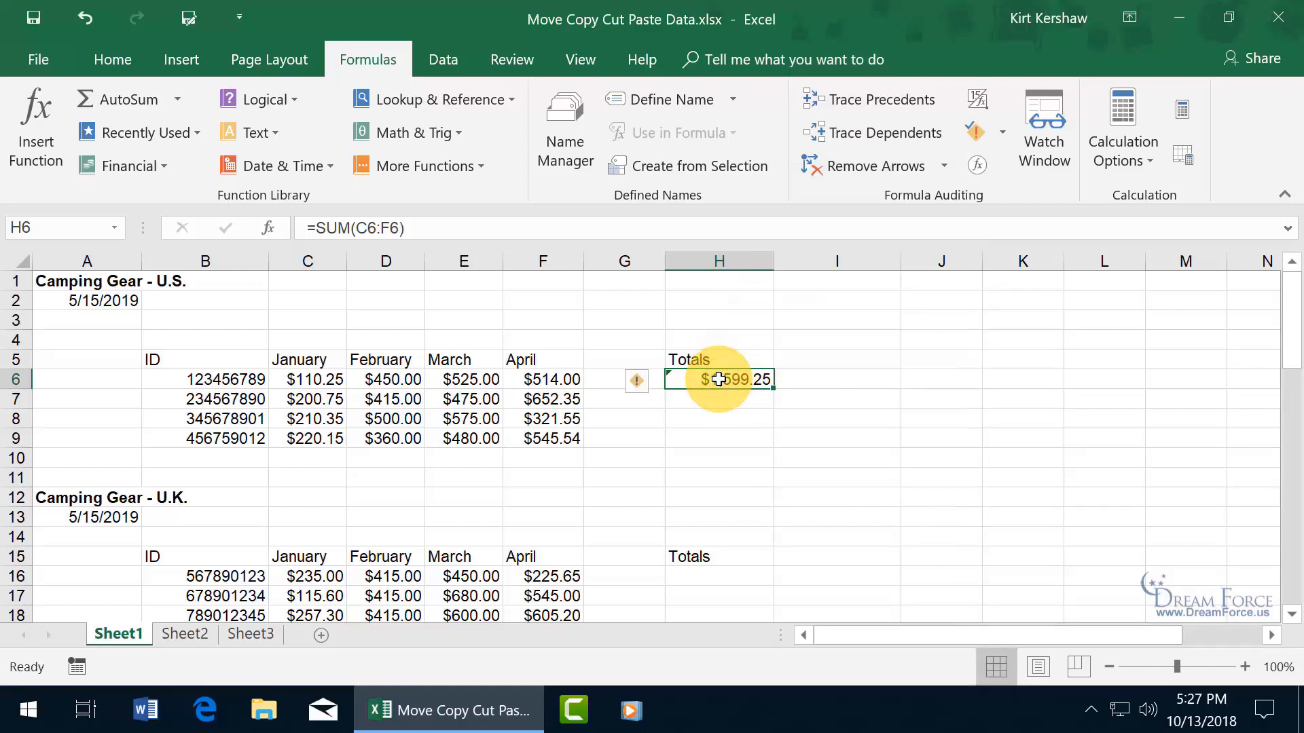
click(103, 59)
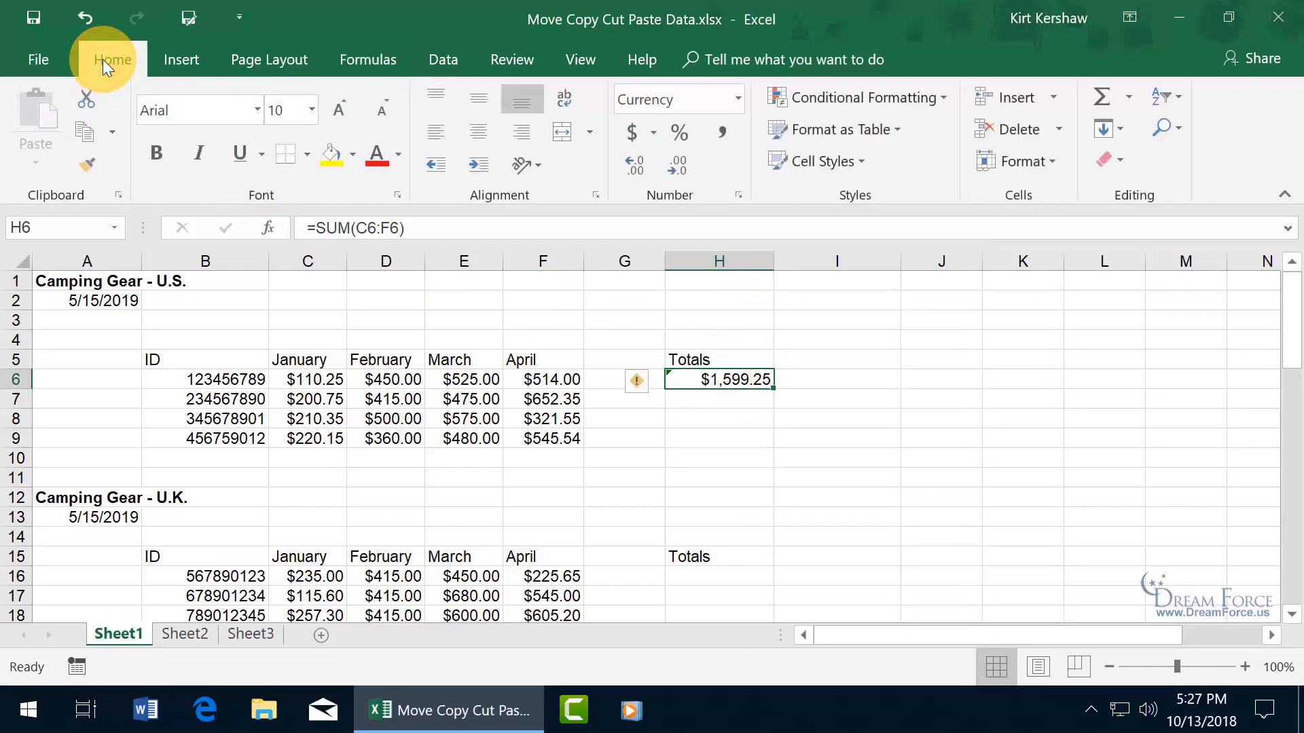
click(88, 134)
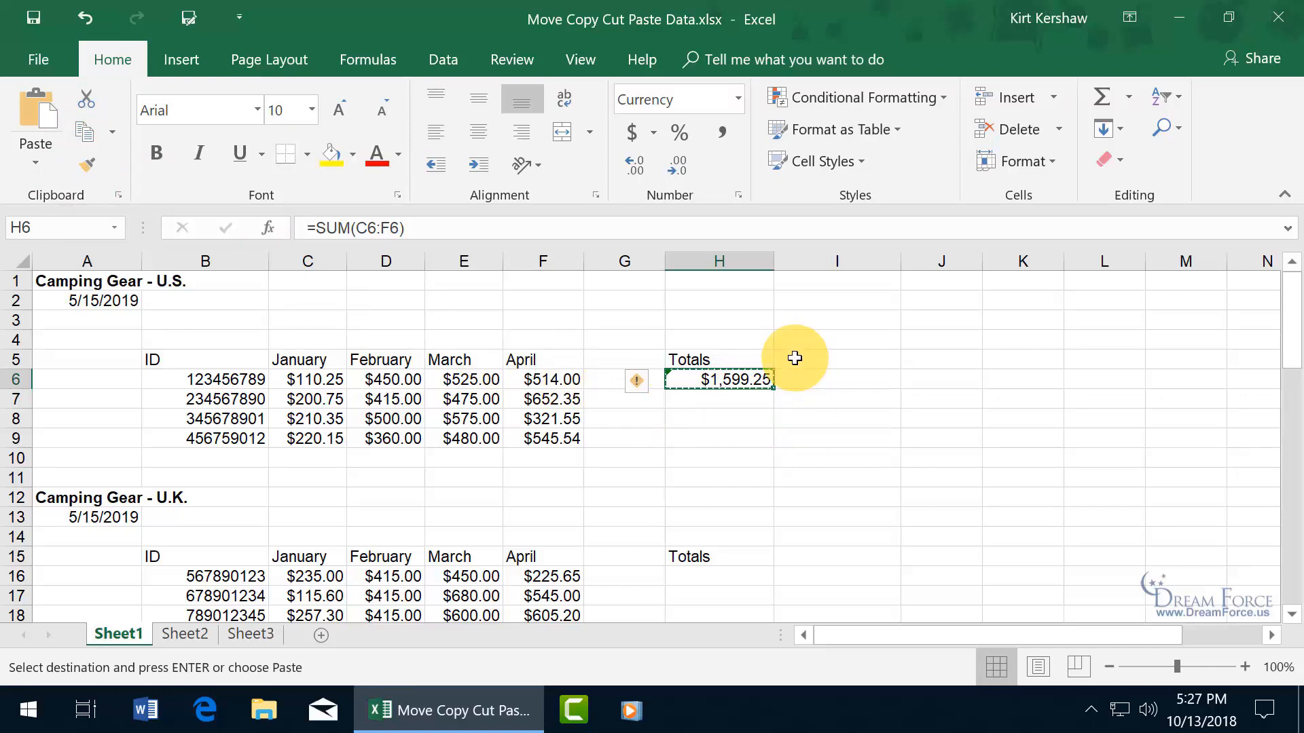
Preview the available paste options for placing the copied H6 formula in H7, leaving the cell empty
click(743, 396)
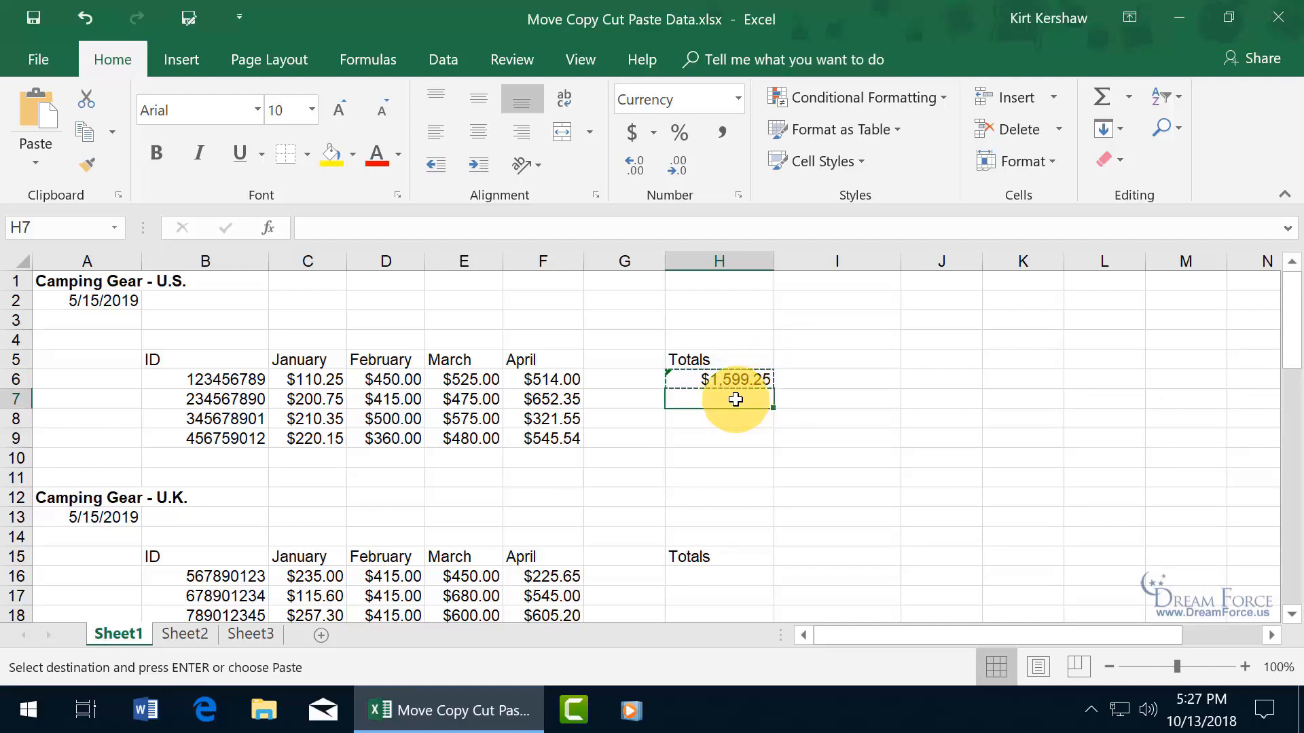
right_click(735, 399)
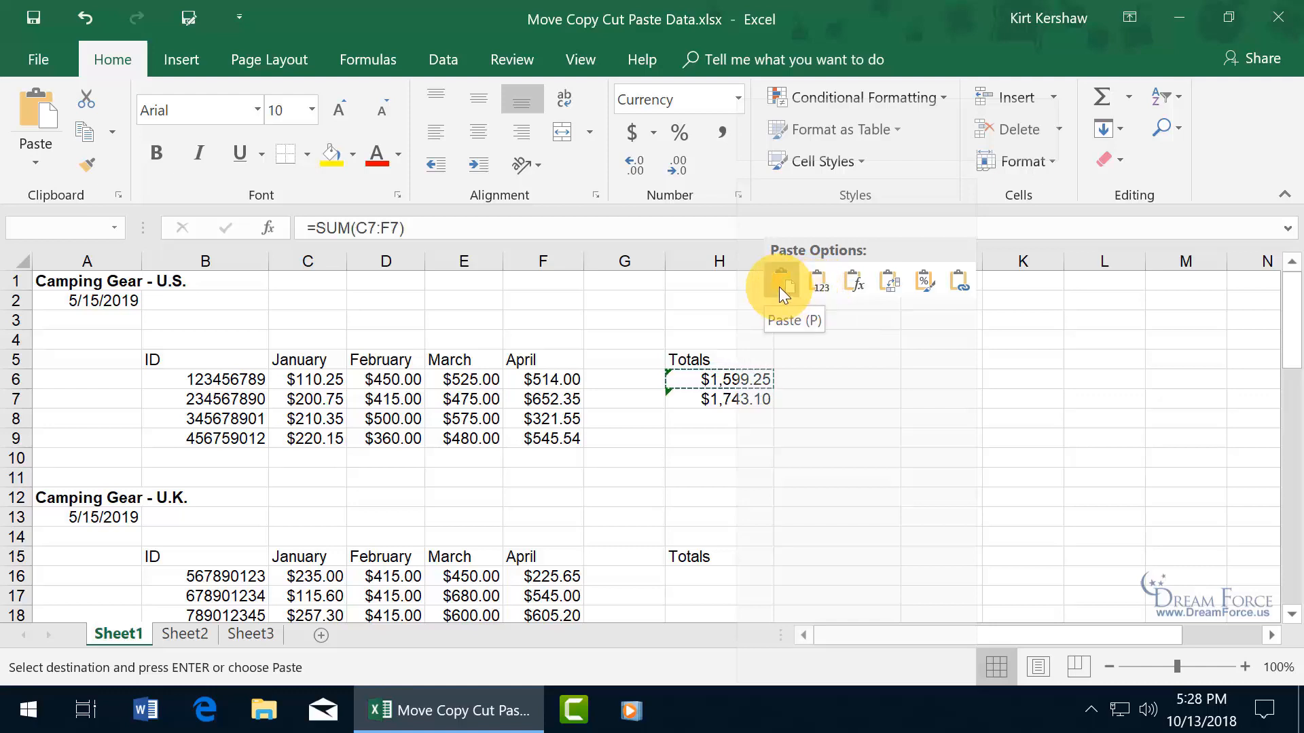
click(624, 336)
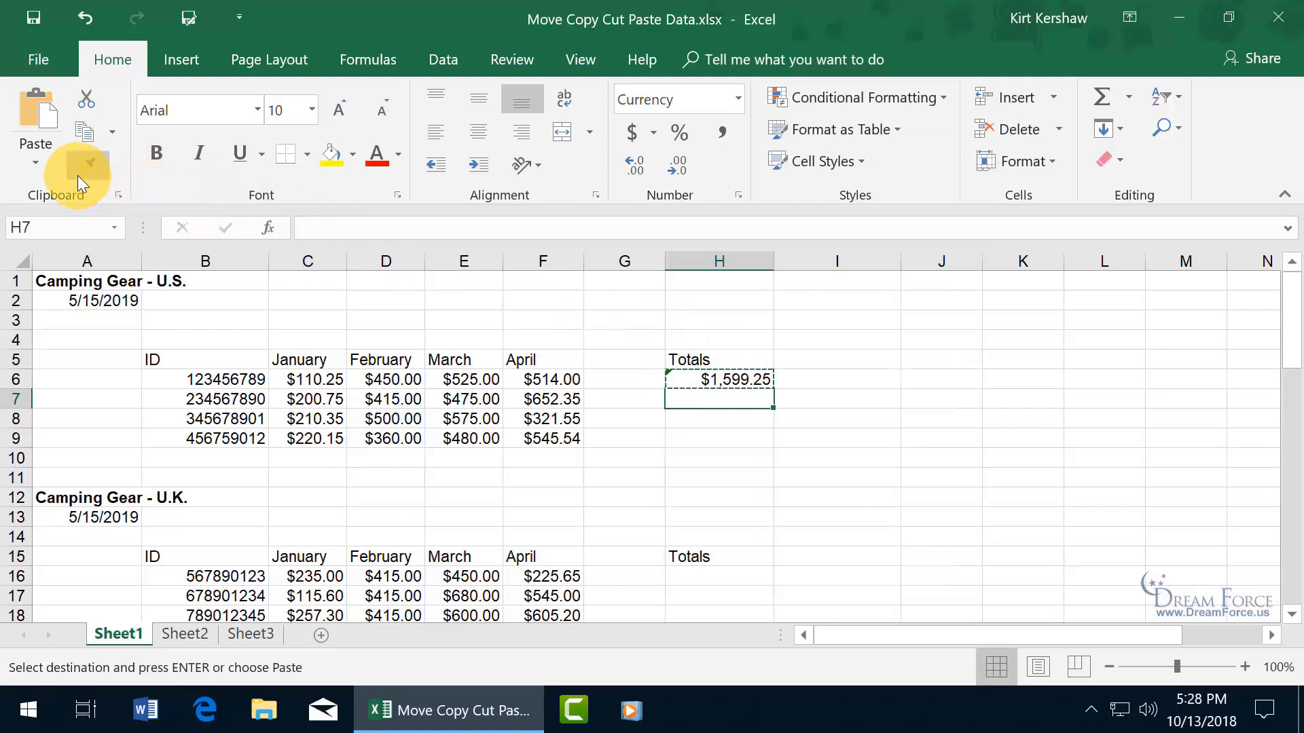
click(37, 157)
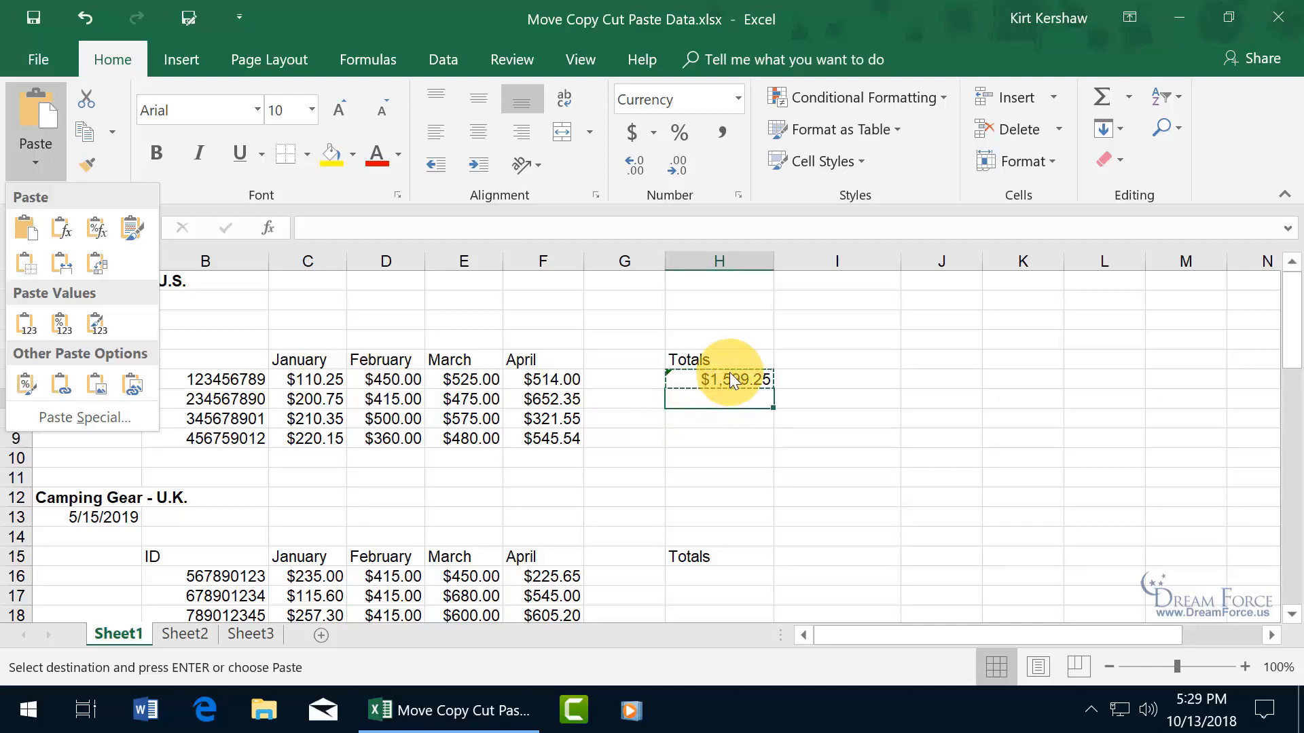
click(712, 393)
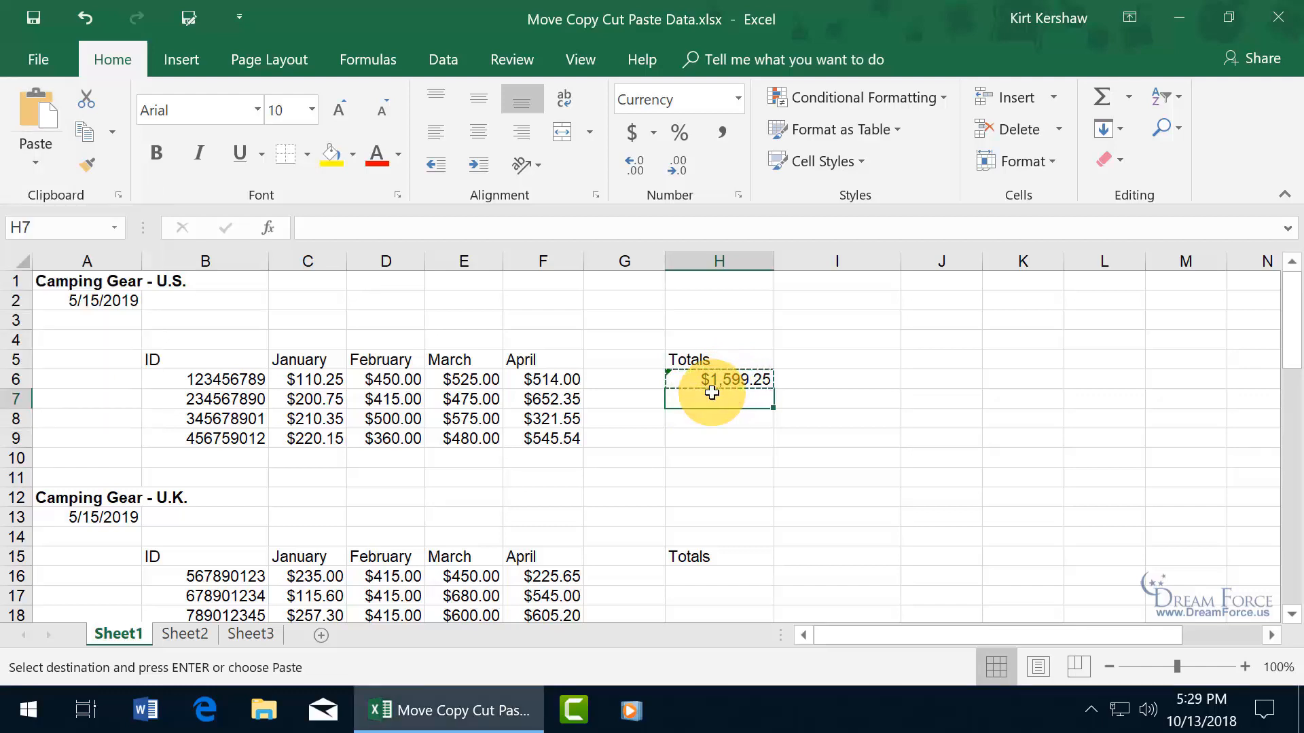
Try pasting the copied total into H7, switch the paste option to Picture, and undo the paste
key(ctrl+v)
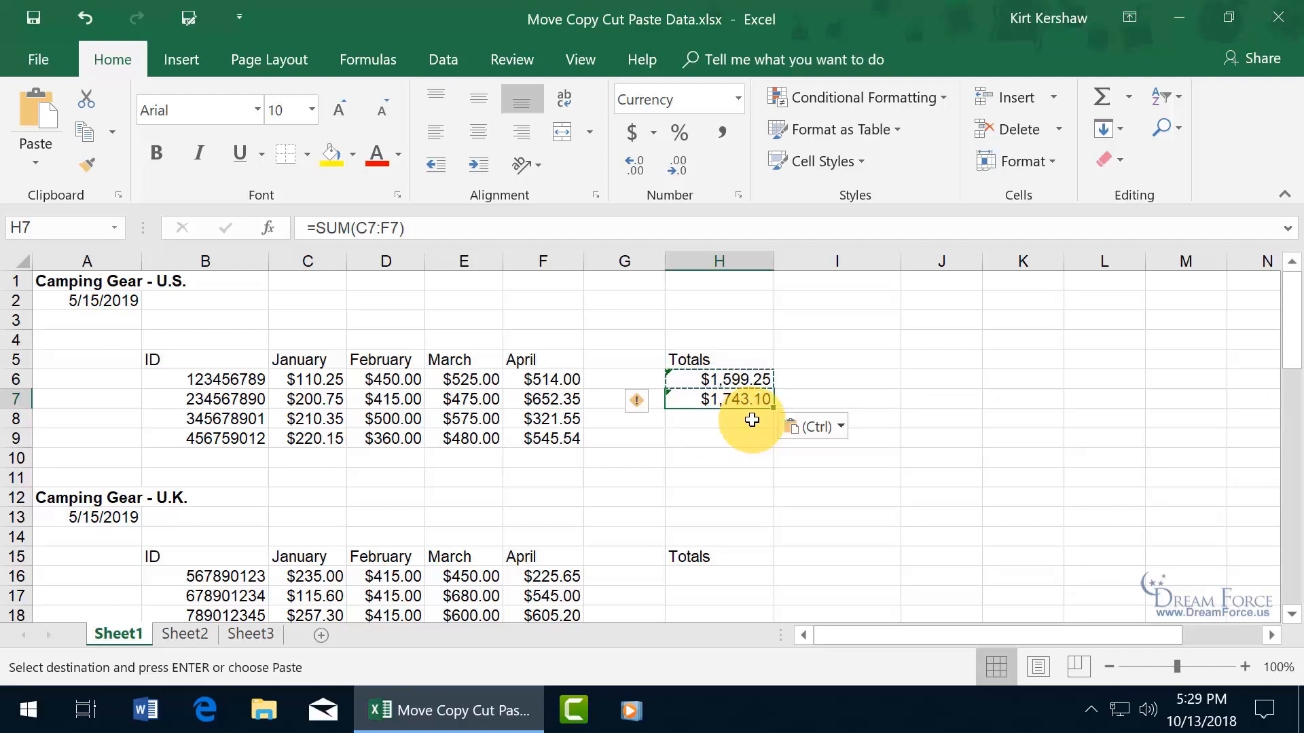
click(828, 426)
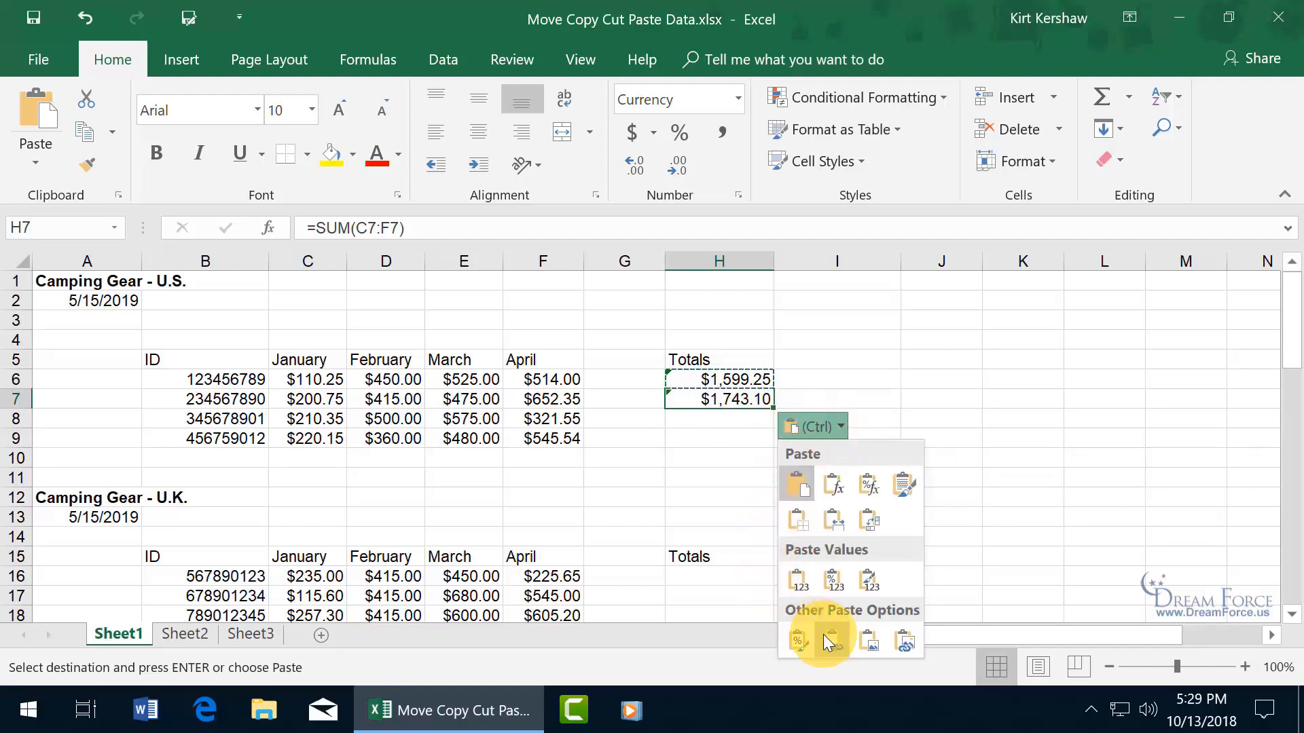
click(865, 641)
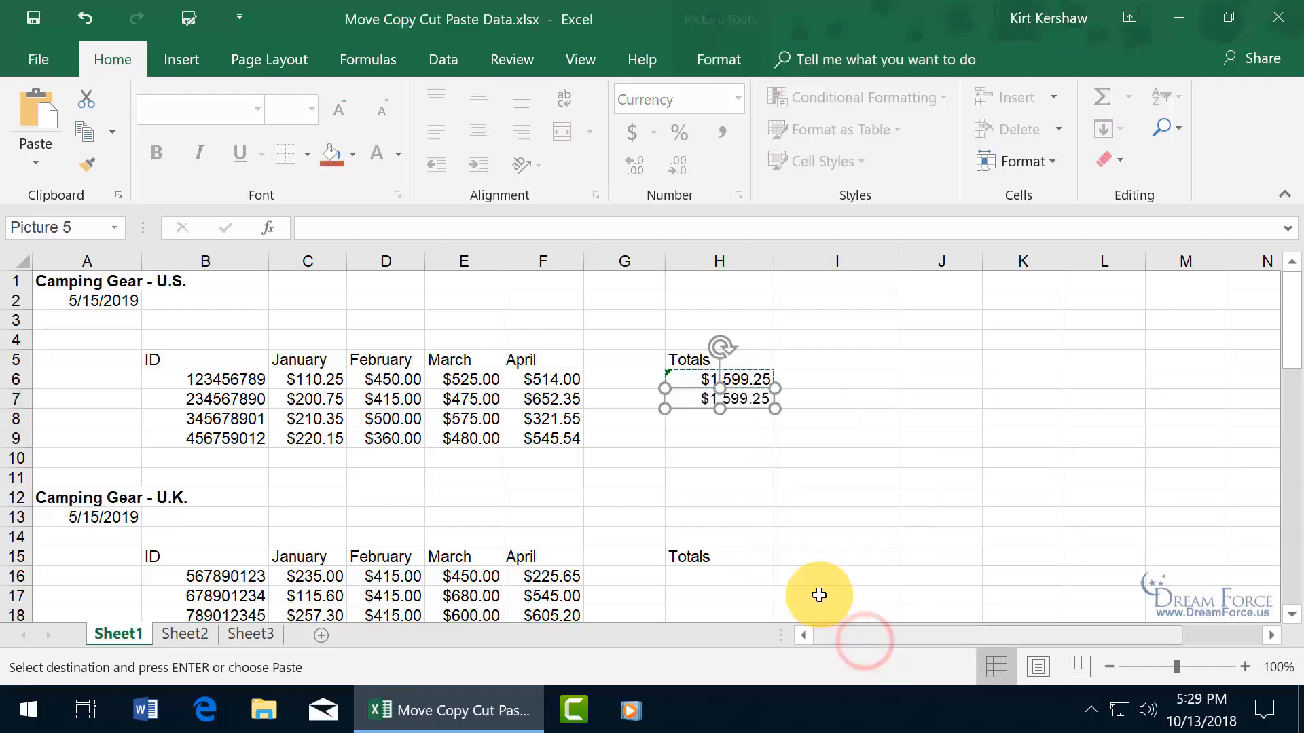
click(713, 427)
click(718, 404)
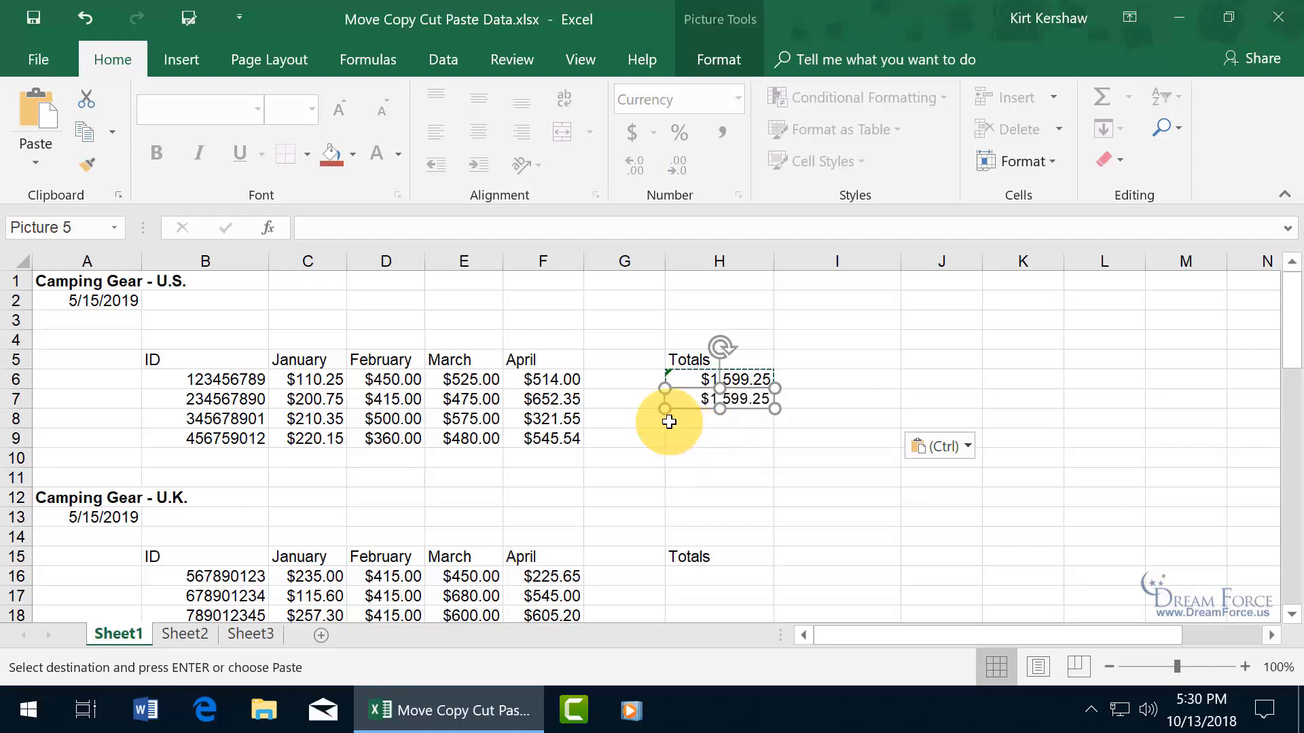
click(88, 15)
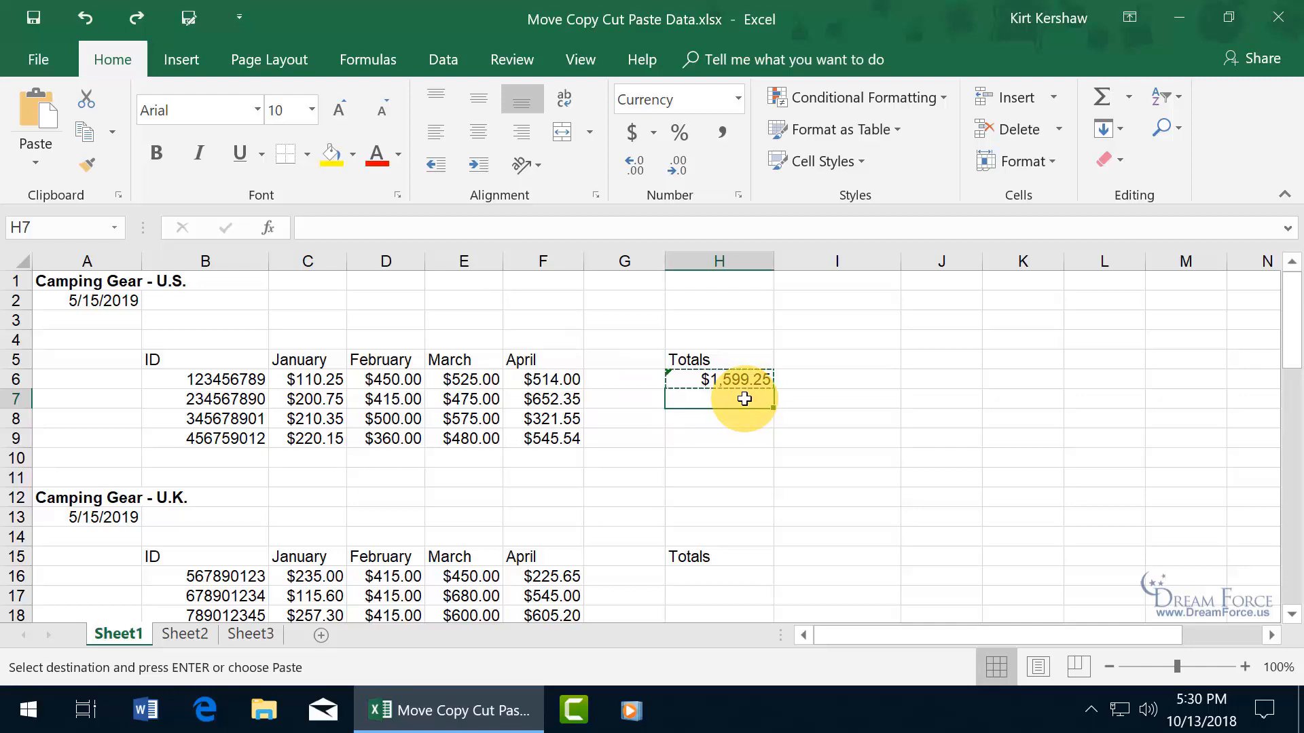
Paste the copied SUM formula into the U.S. totals H7:H9 and the U.K. totals H16:H19 together
drag(745, 399, 747, 435)
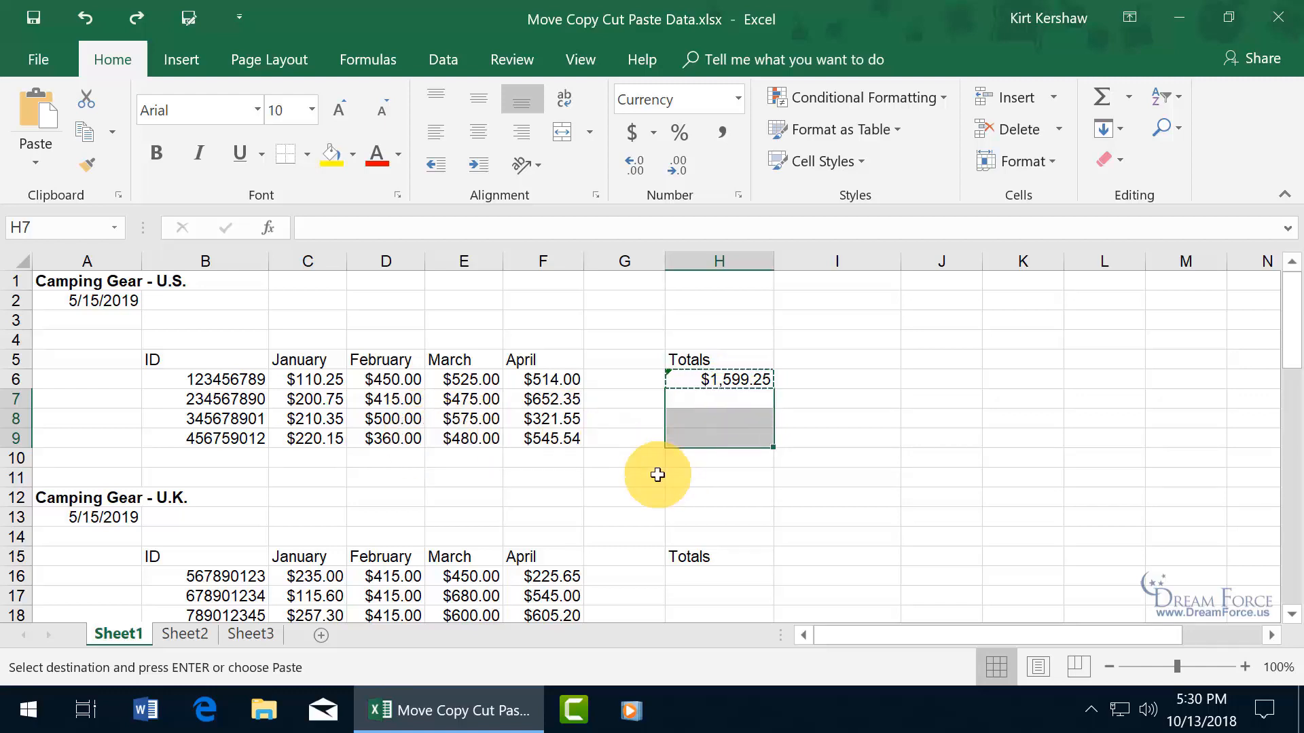
scroll(639, 517, down, 1)
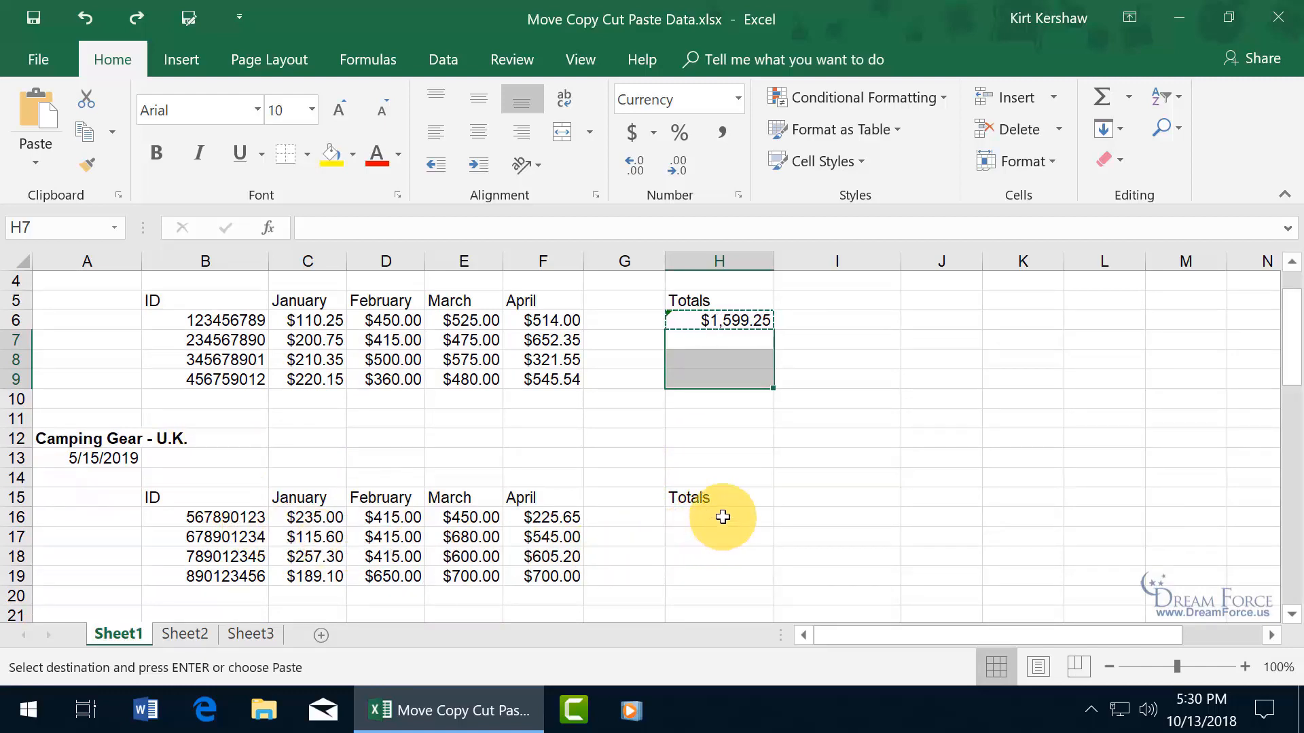
drag(720, 520, 724, 576)
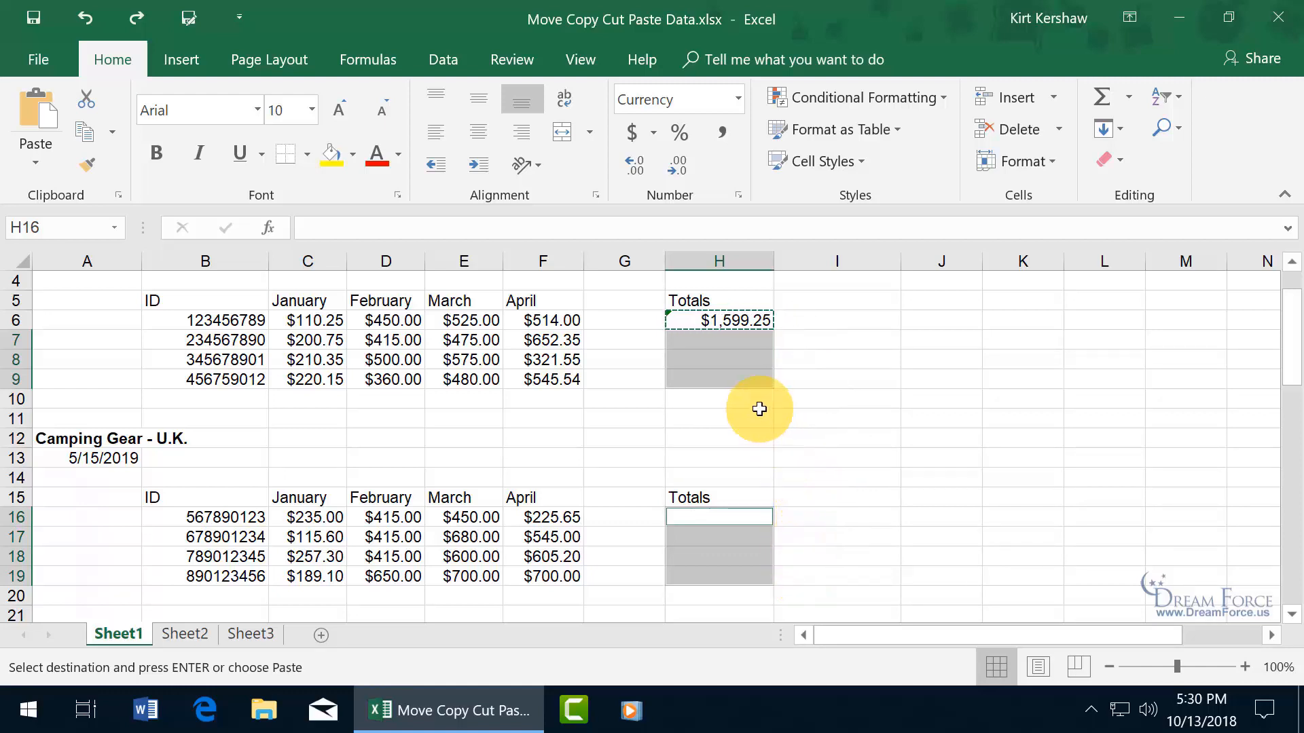
key(ctrl+v)
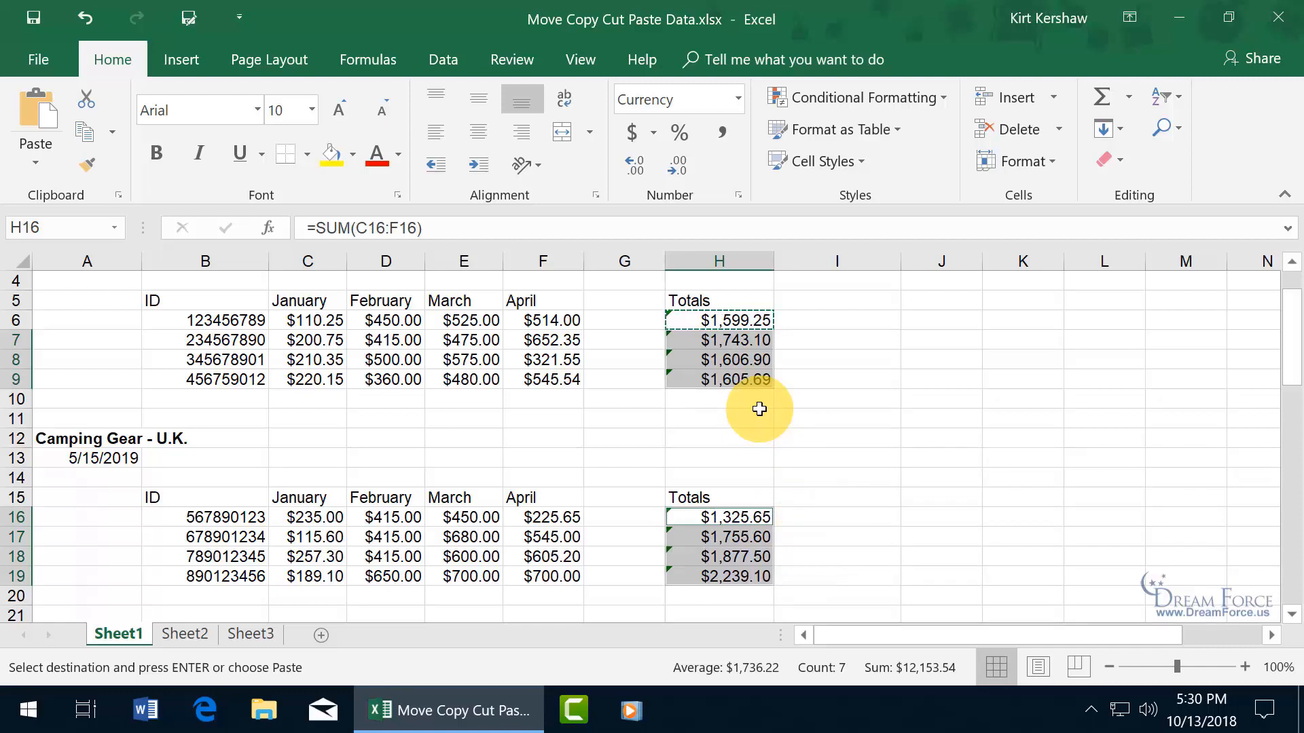
Compare the SUM ranges of the formulas in H6 and H16, and end copy mode
click(732, 321)
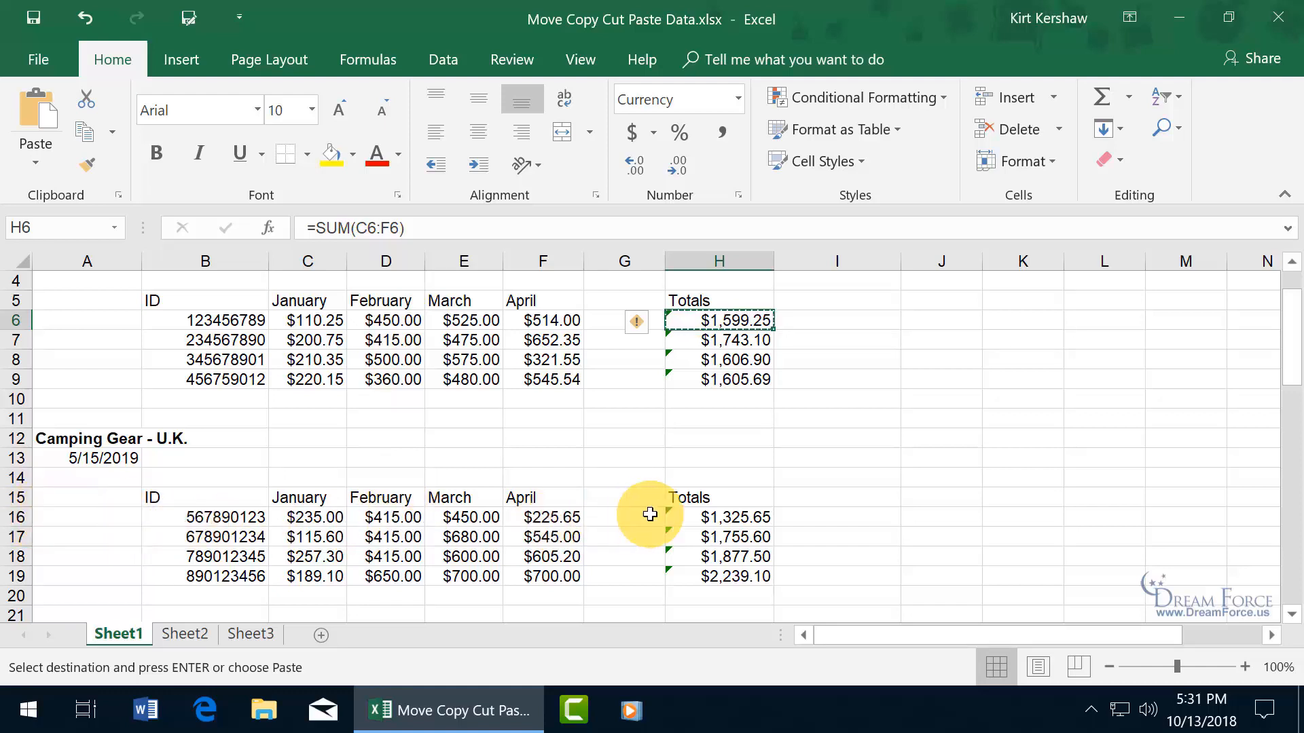
click(716, 518)
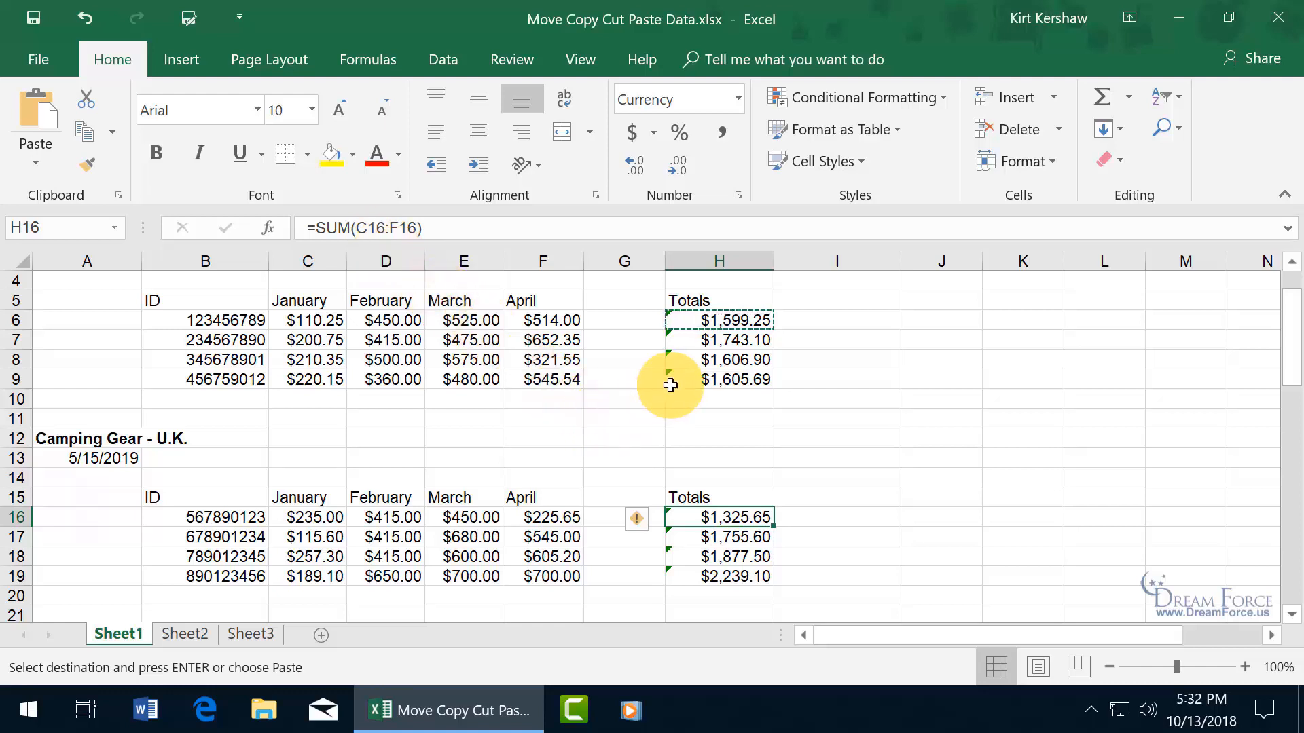
key(Escape)
click(721, 321)
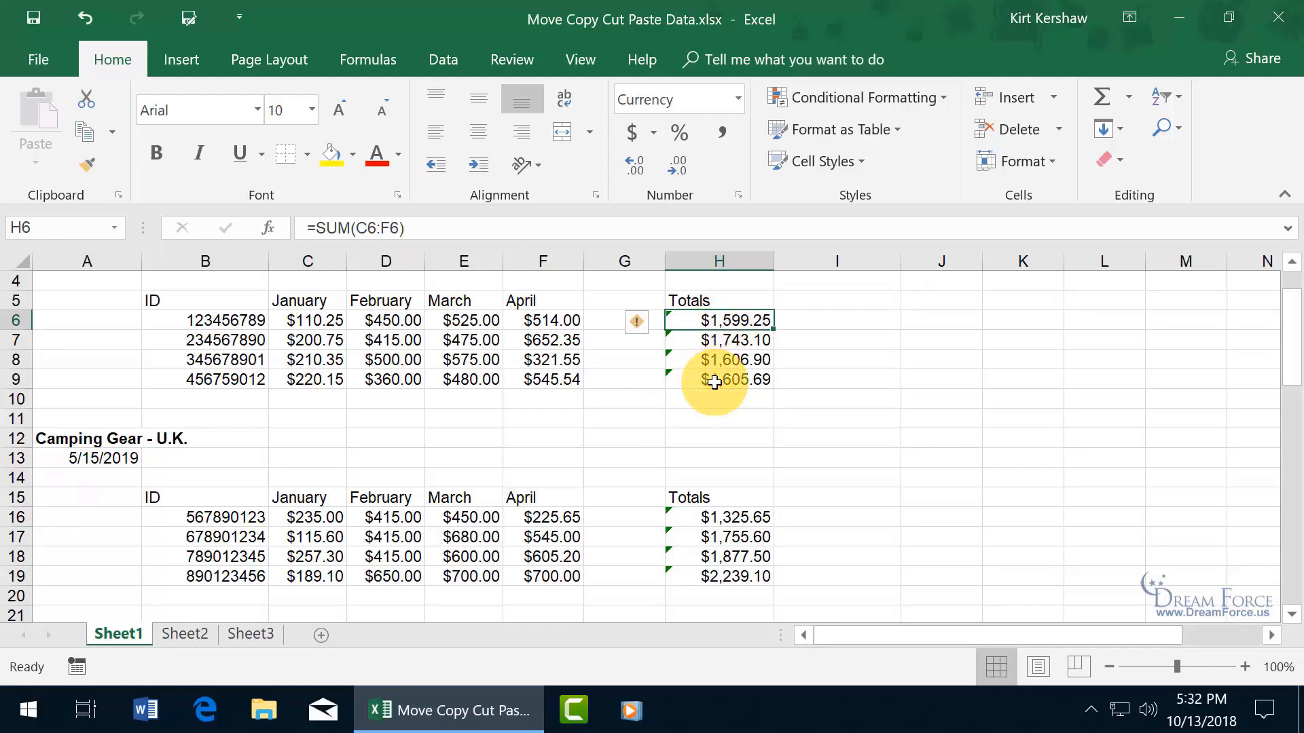
Copy the Totals heading from H5 into B11 below the U.S. ID column, keeping the original heading
click(721, 300)
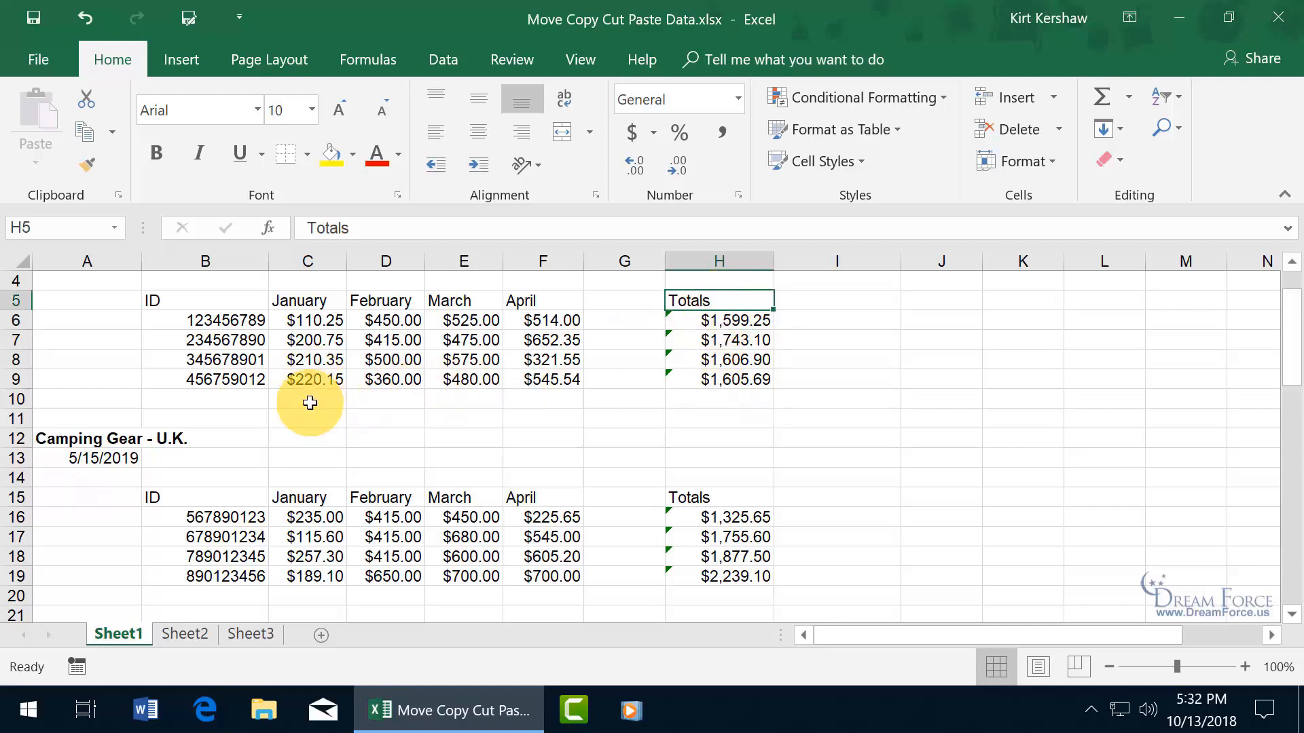
click(234, 420)
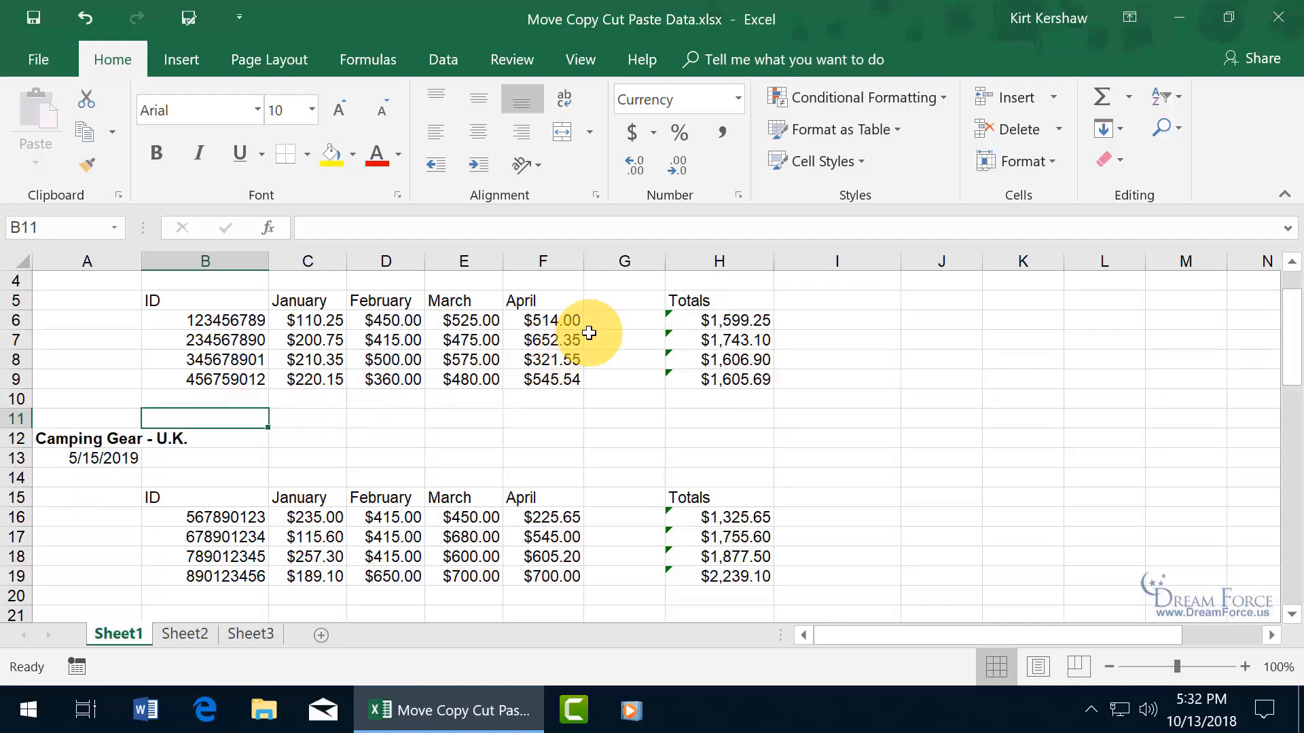
click(696, 300)
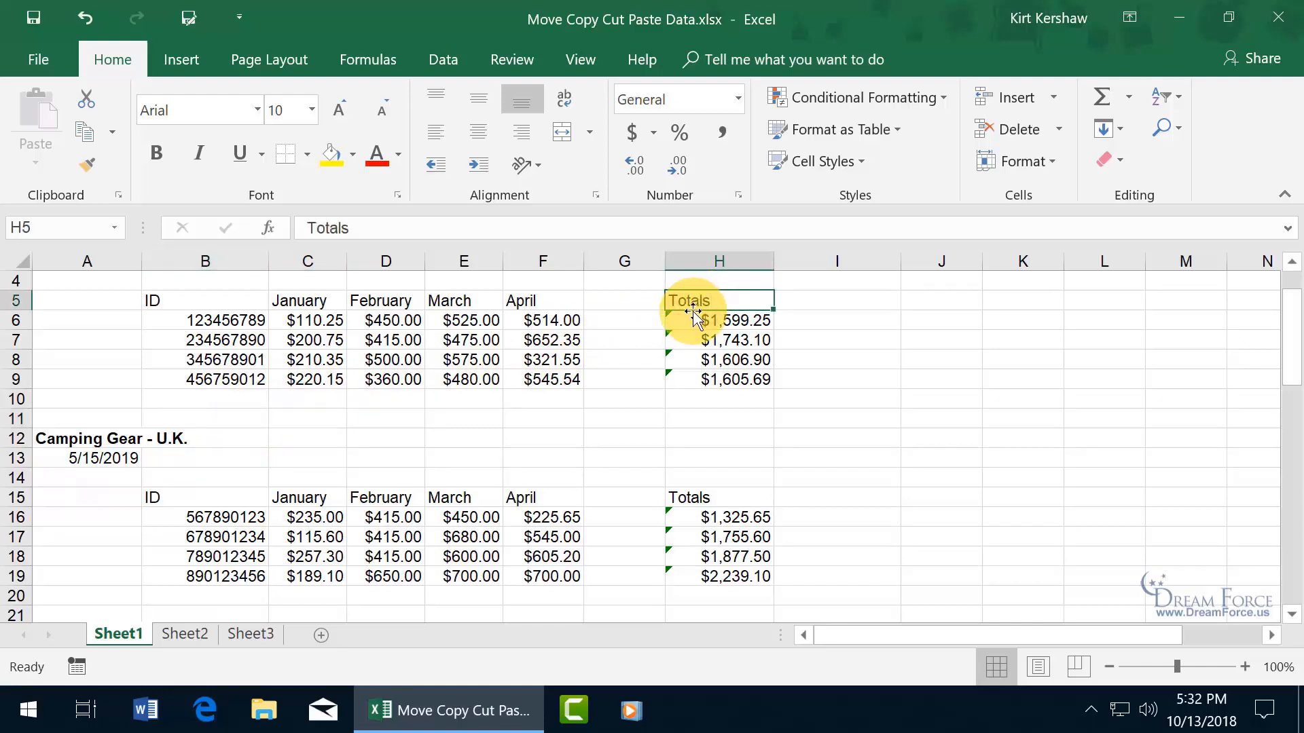
drag(694, 313, 242, 421)
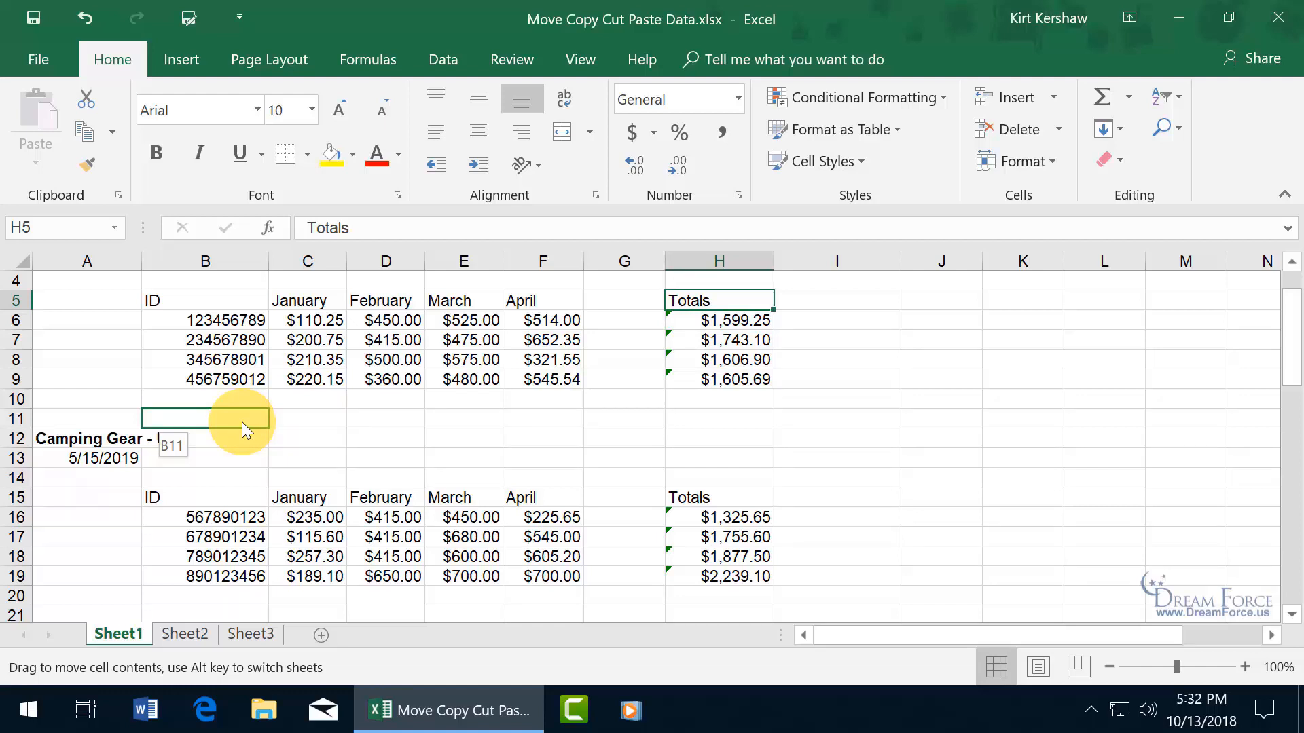
key(ctrl)
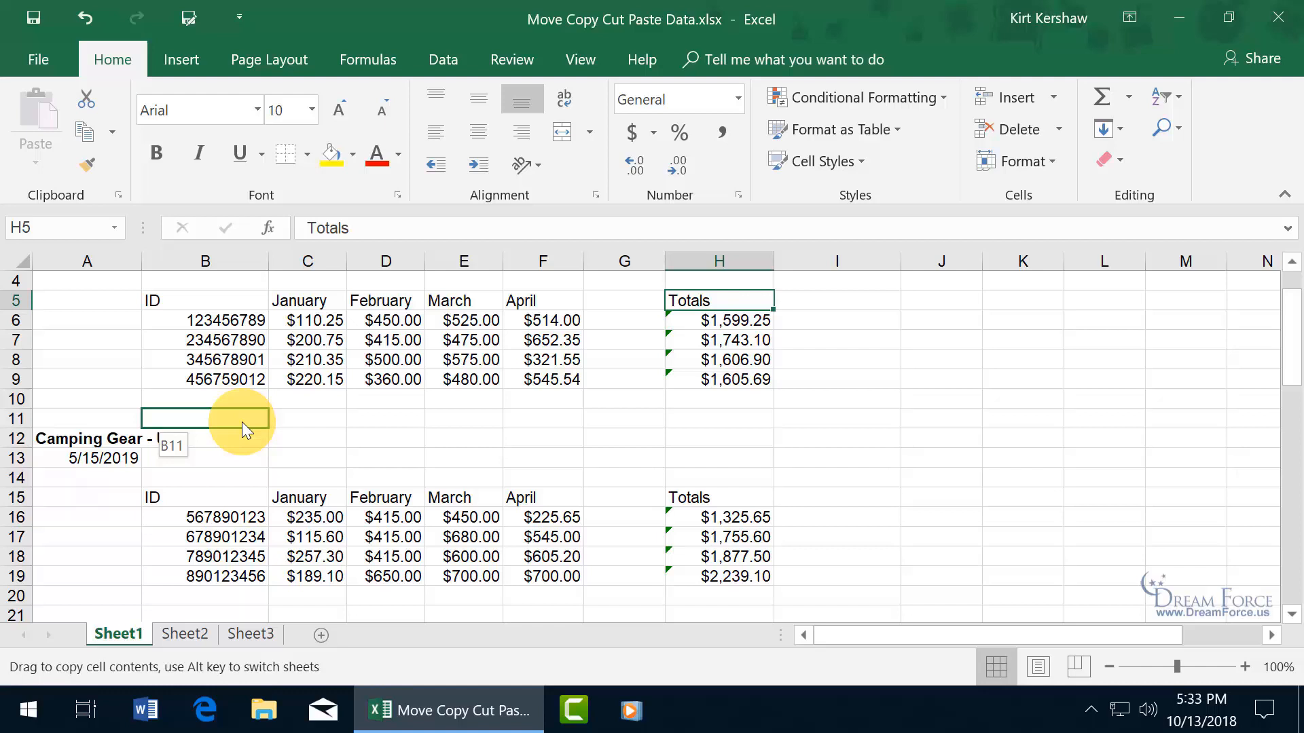
drag(242, 422, 242, 423)
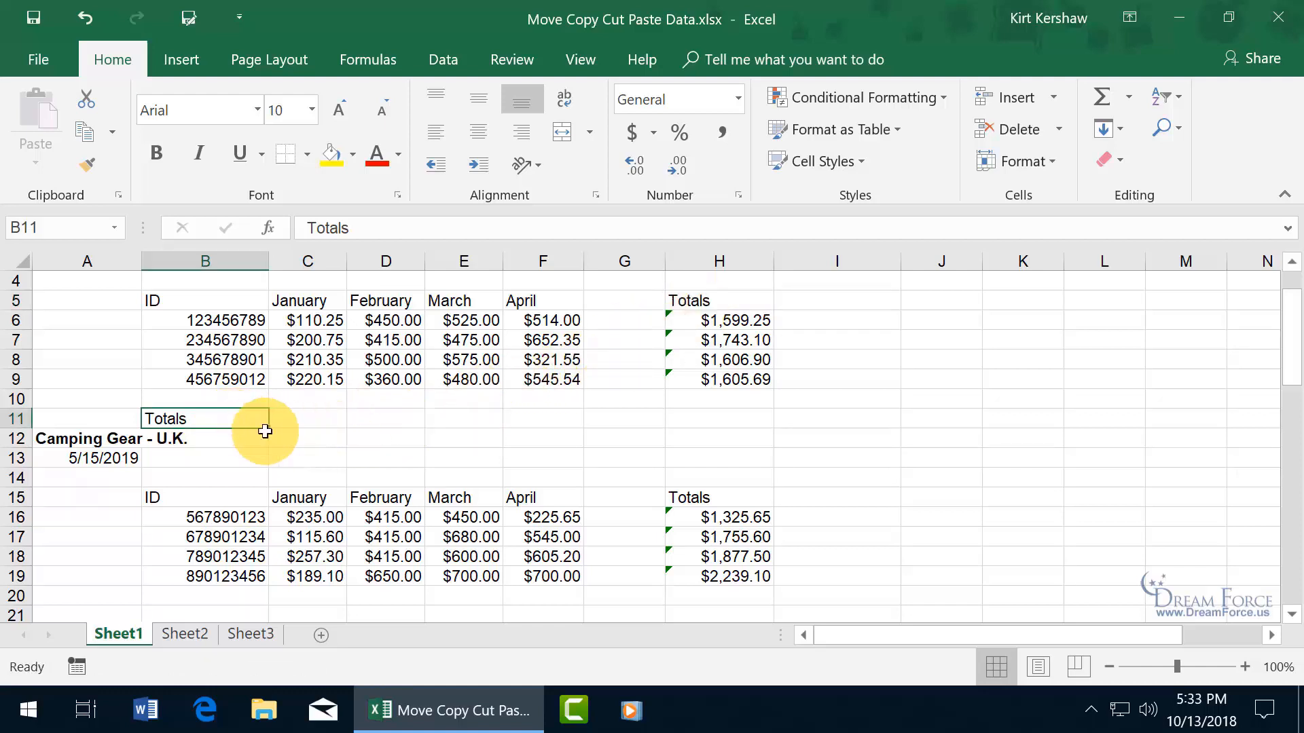
Try moving the U.K. Totals heading from H15 to B21, and undo the move
scroll(485, 469, down, 1)
click(725, 440)
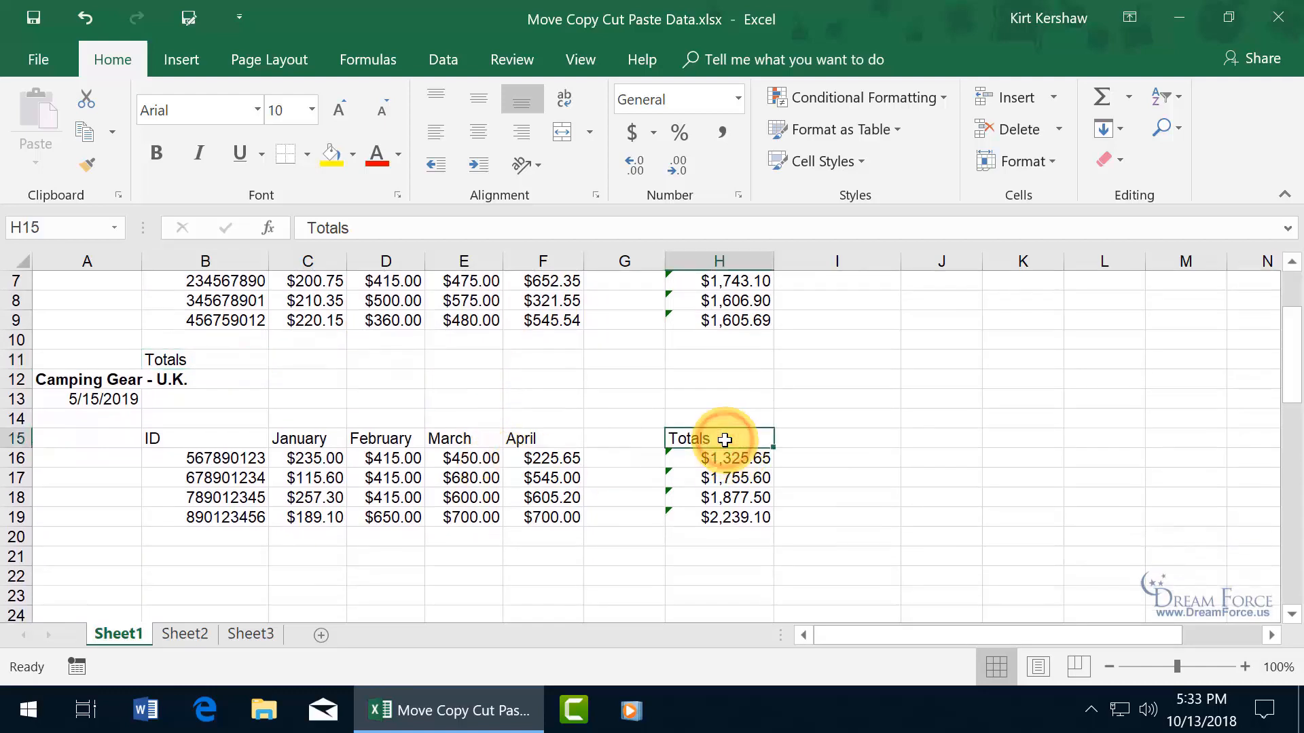
drag(671, 449, 240, 554)
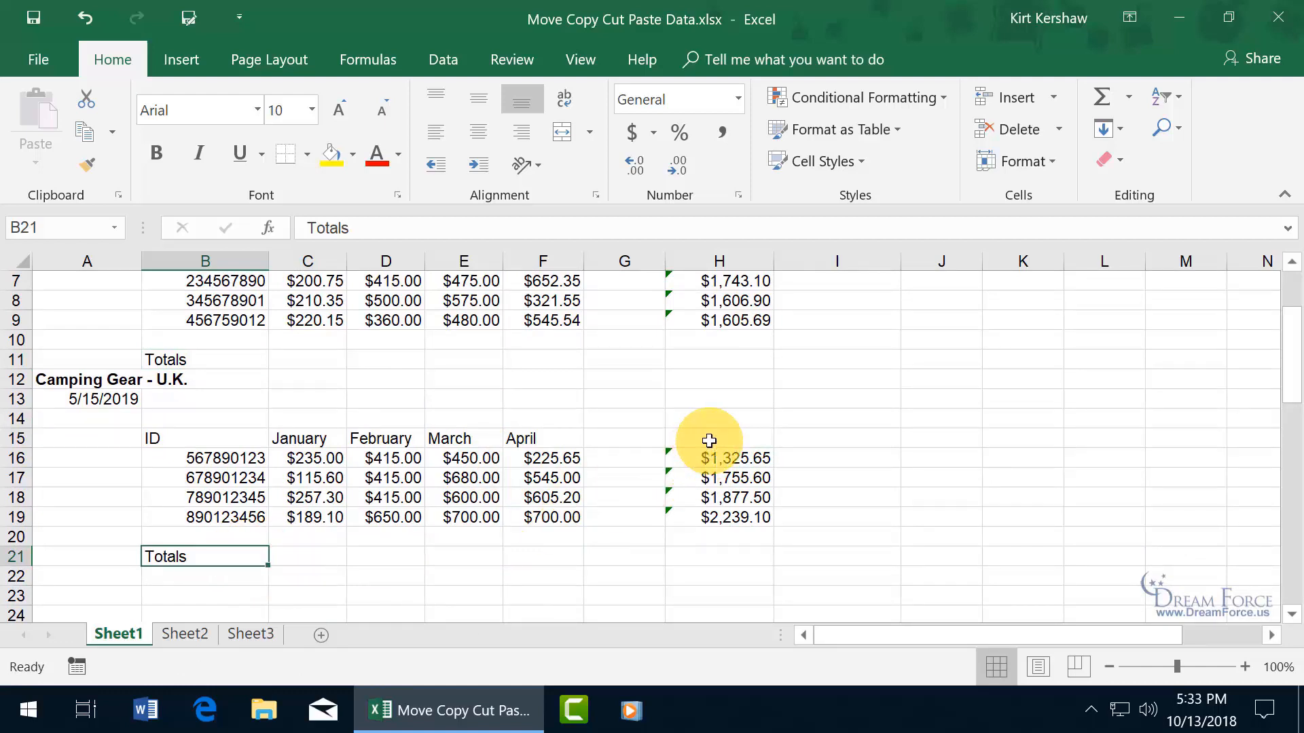
click(77, 18)
Try moving the U.K. ID numbers in B16:B19 to K12:K15, and undo the move
drag(230, 458, 234, 533)
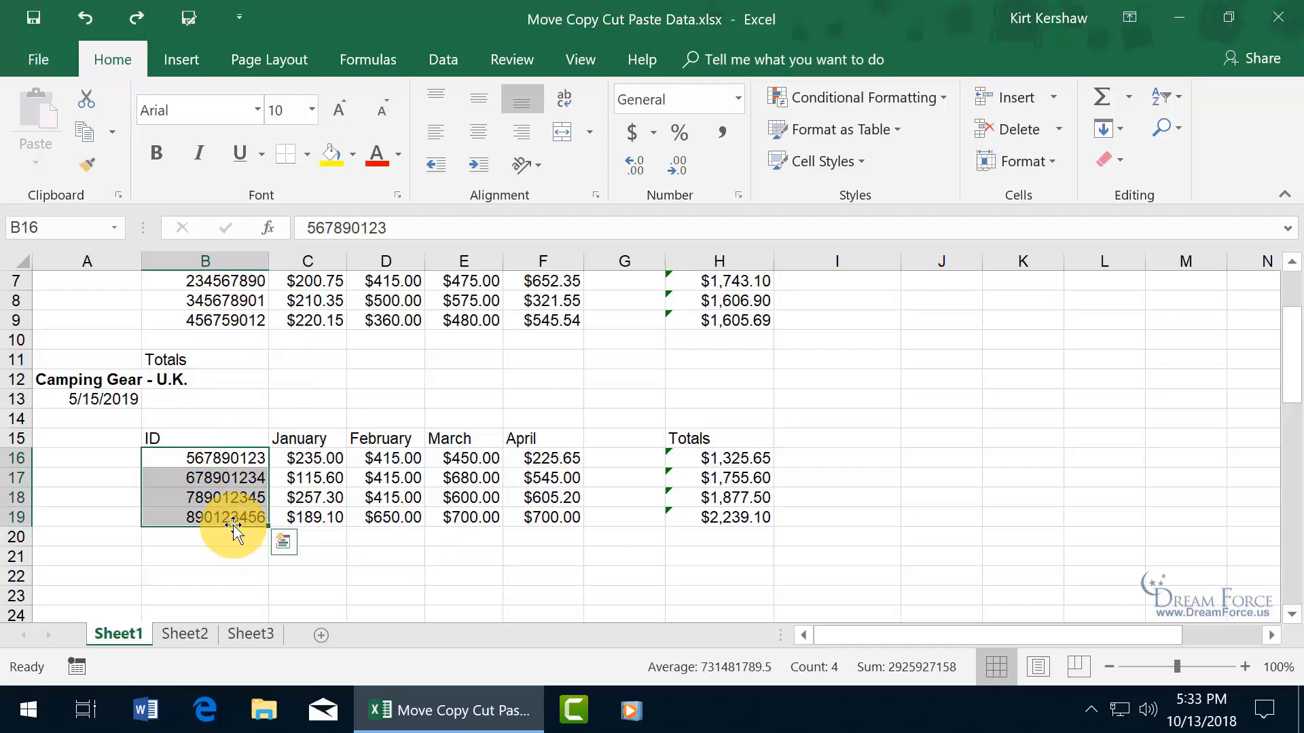
drag(233, 522, 1037, 443)
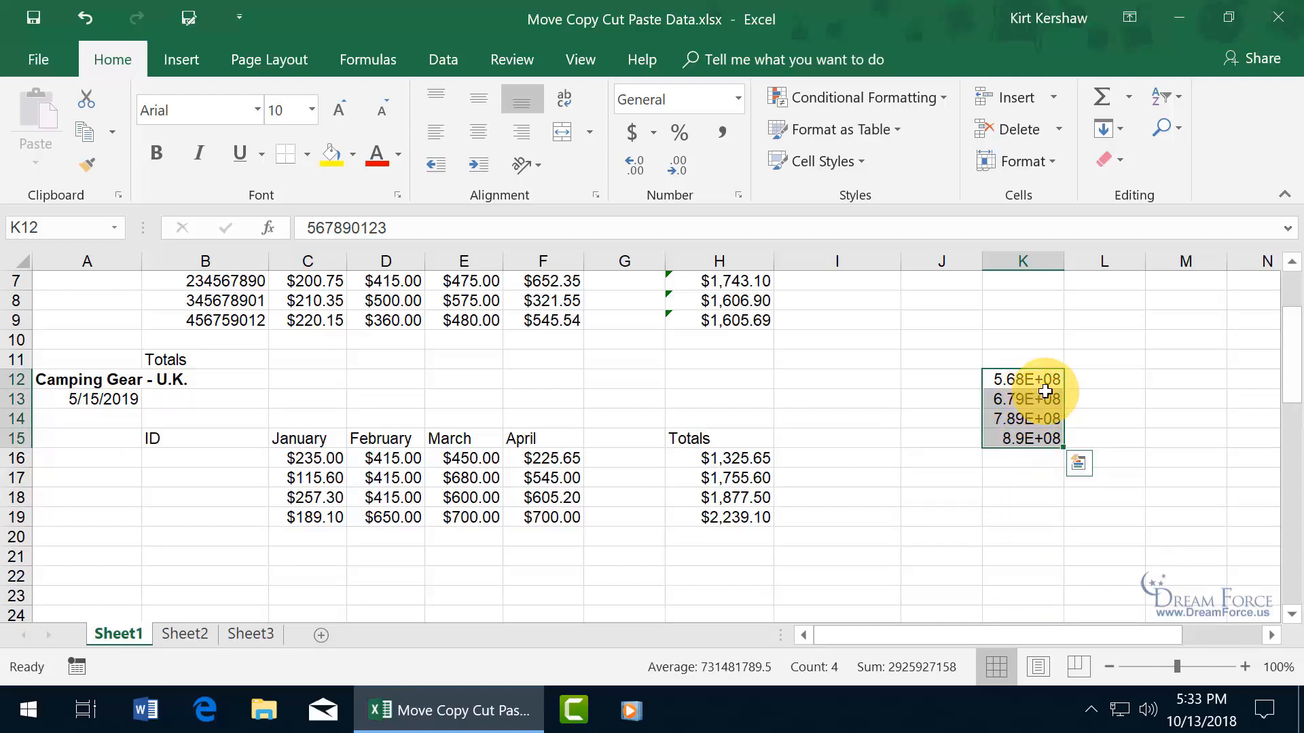
click(86, 19)
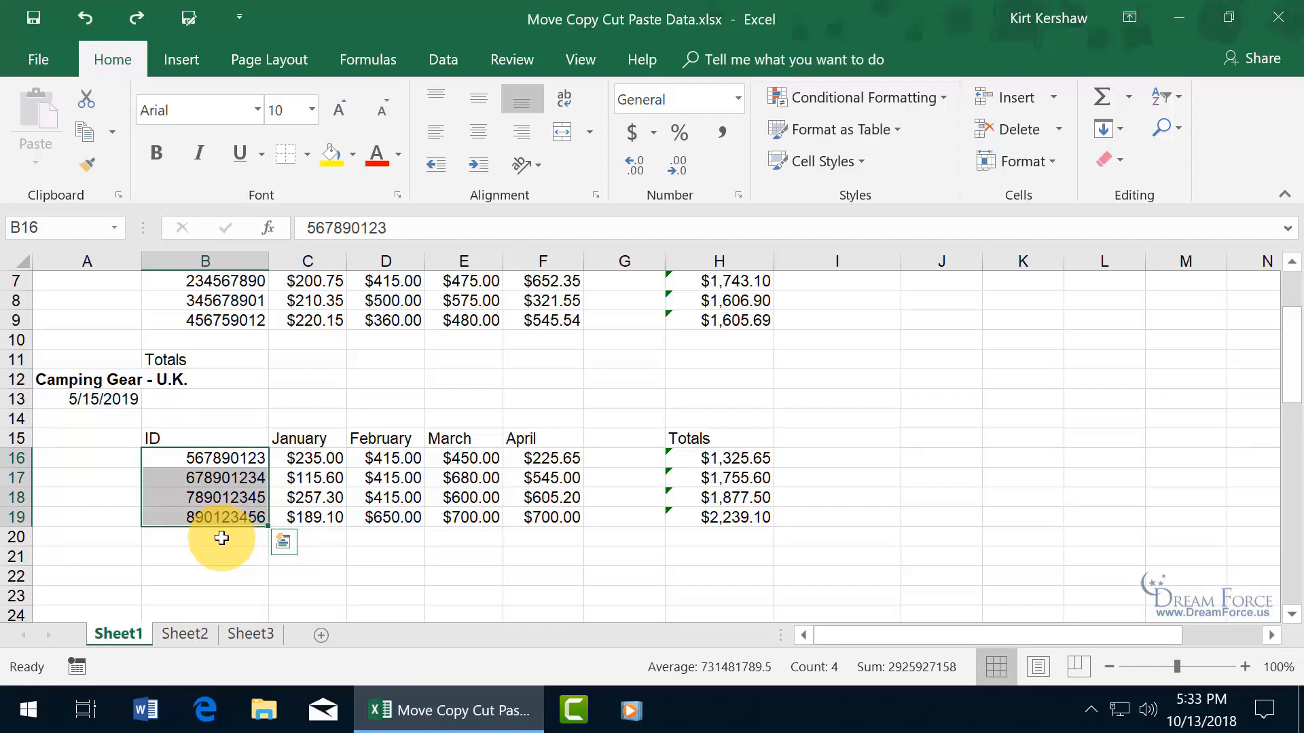
Copy the U.K. Totals heading from H15 into B21, keeping the original heading
click(696, 441)
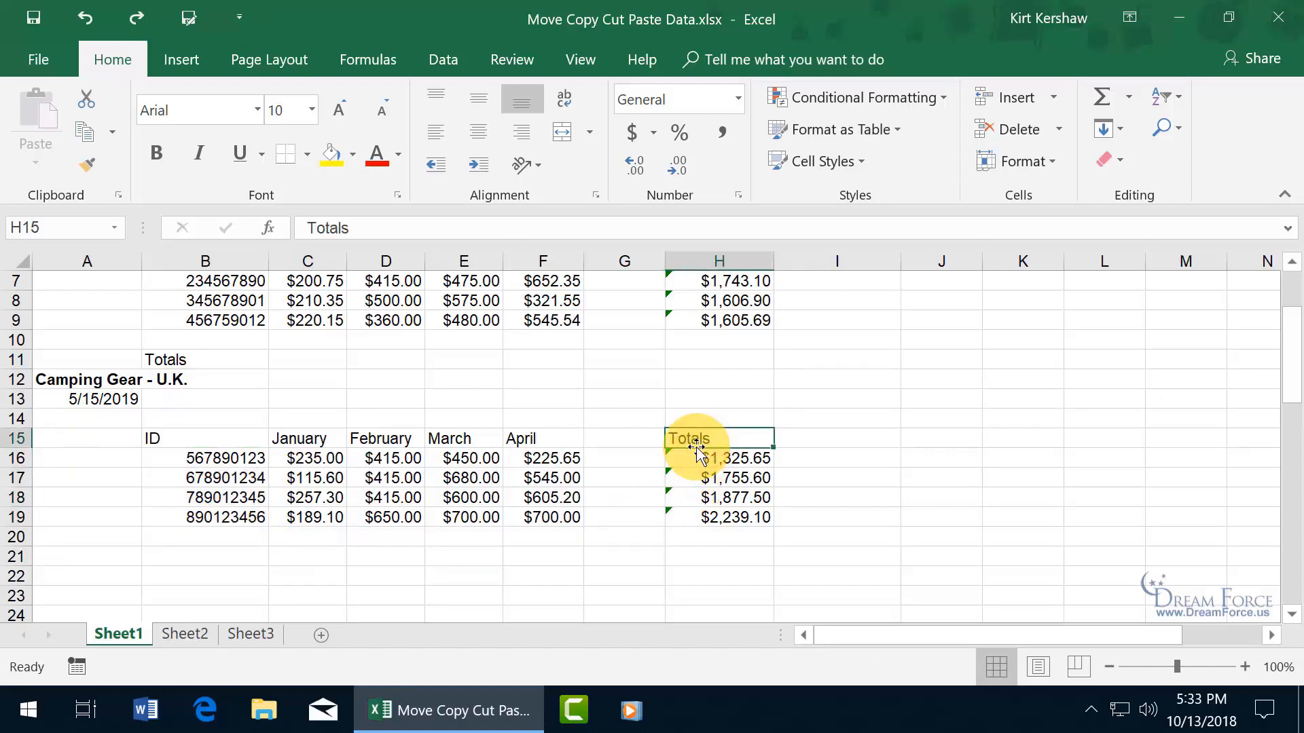
drag(696, 445, 227, 567)
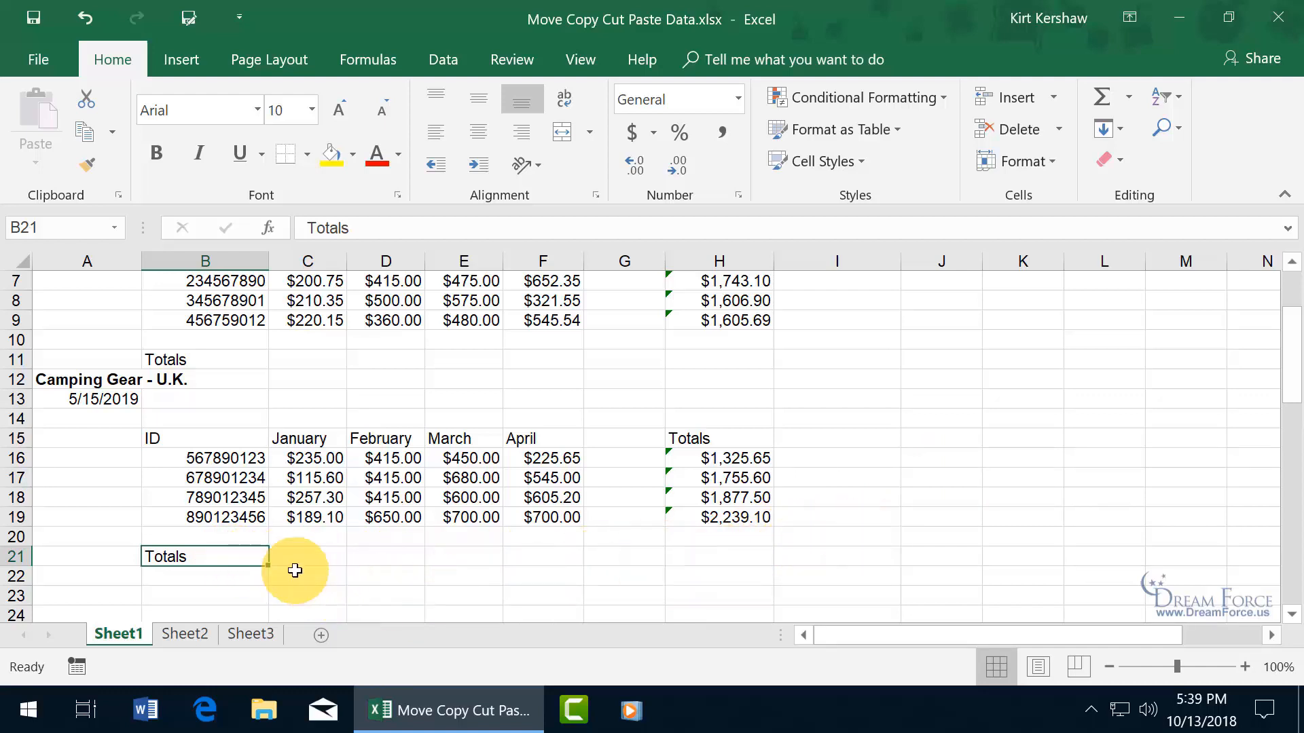
right_click(236, 554)
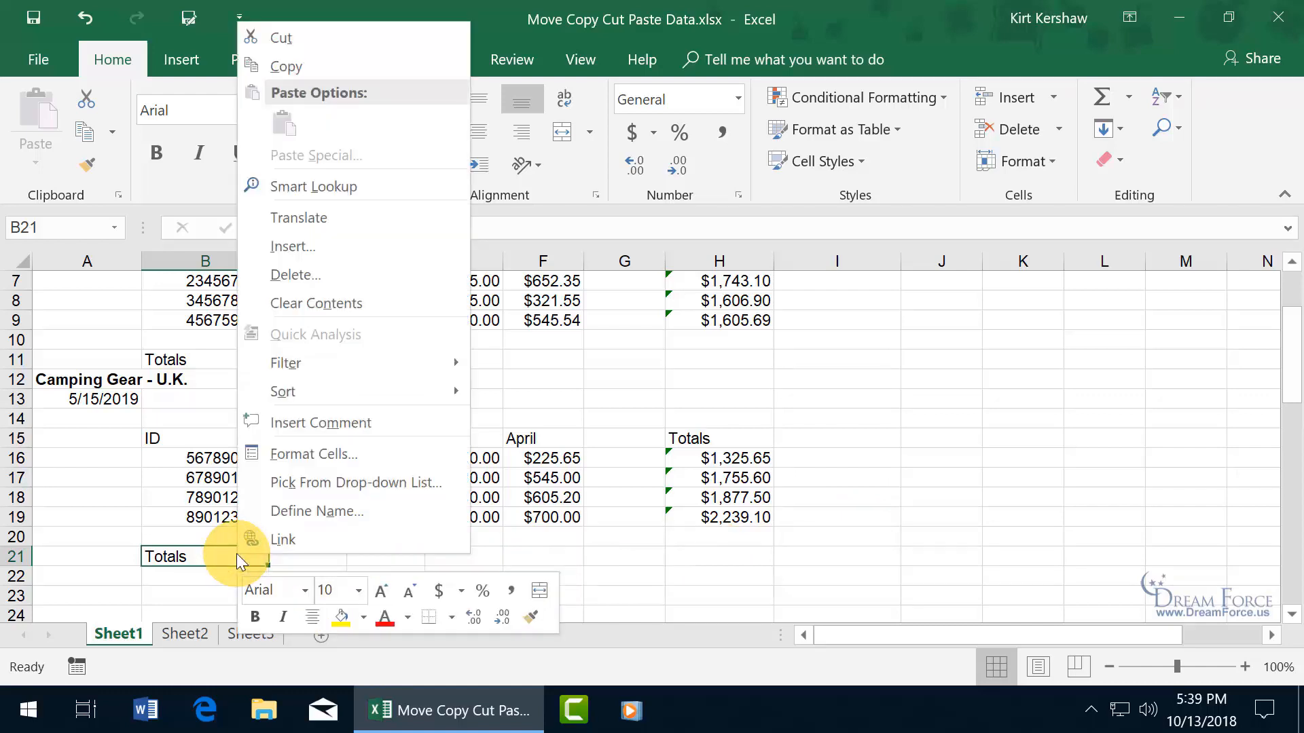
click(296, 35)
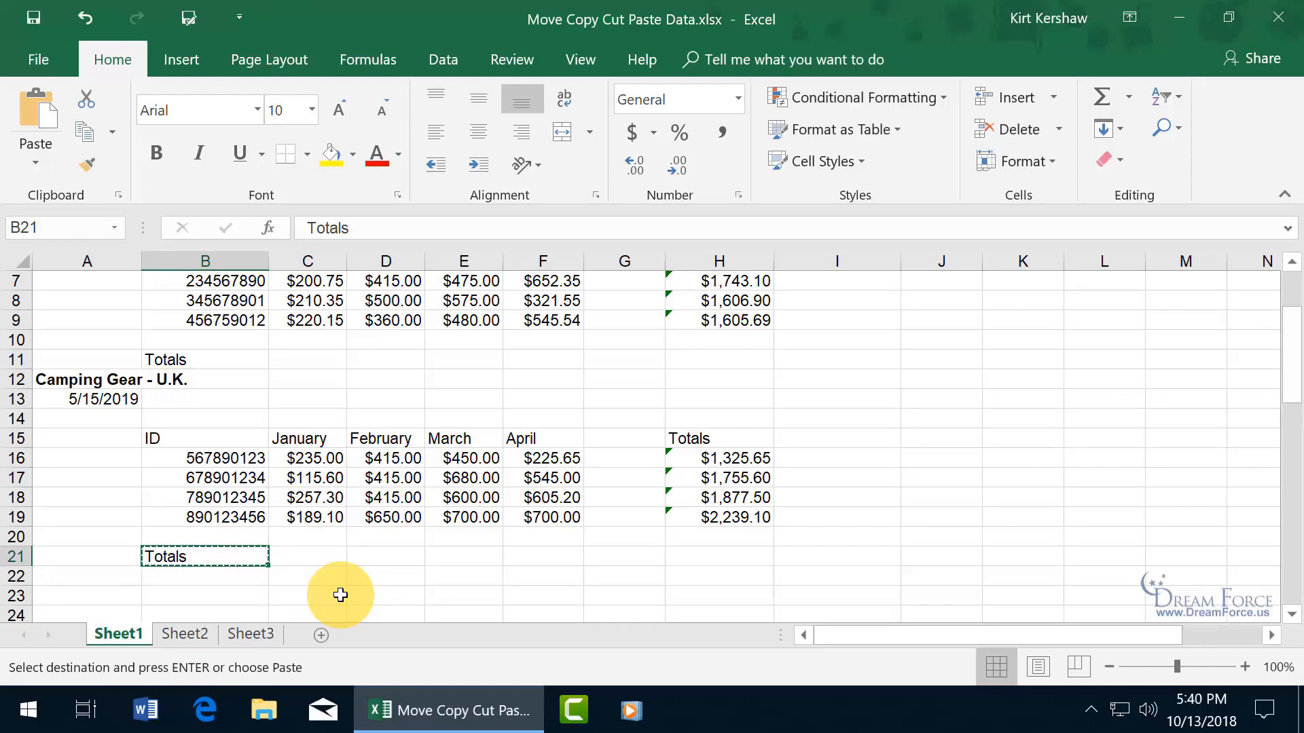
key(Escape)
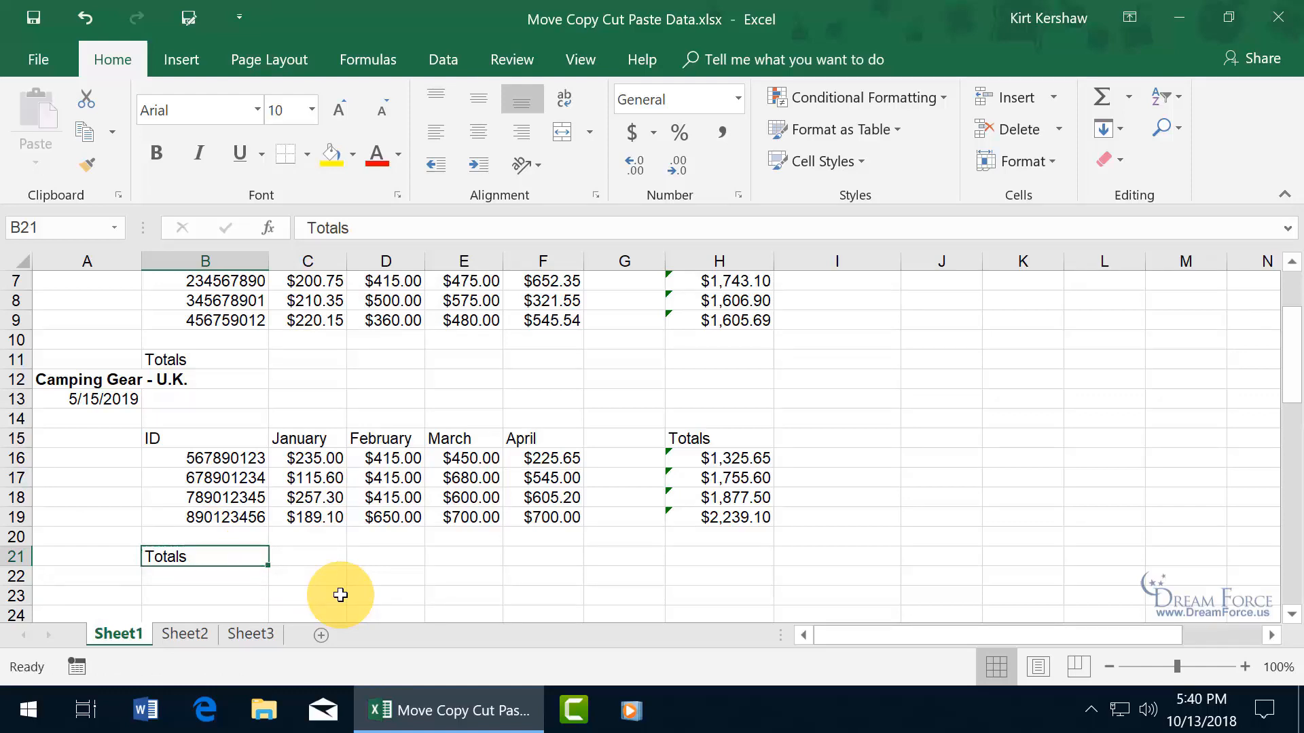
right_click(228, 556)
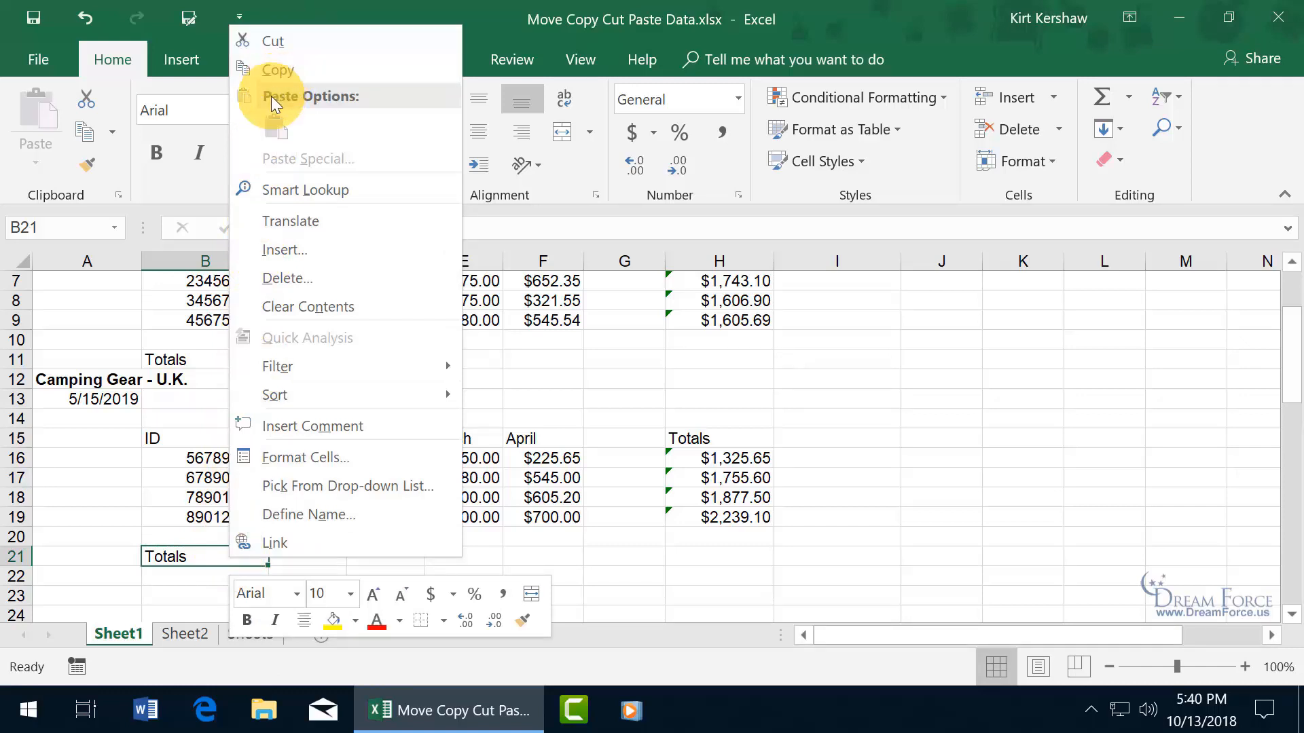
click(190, 555)
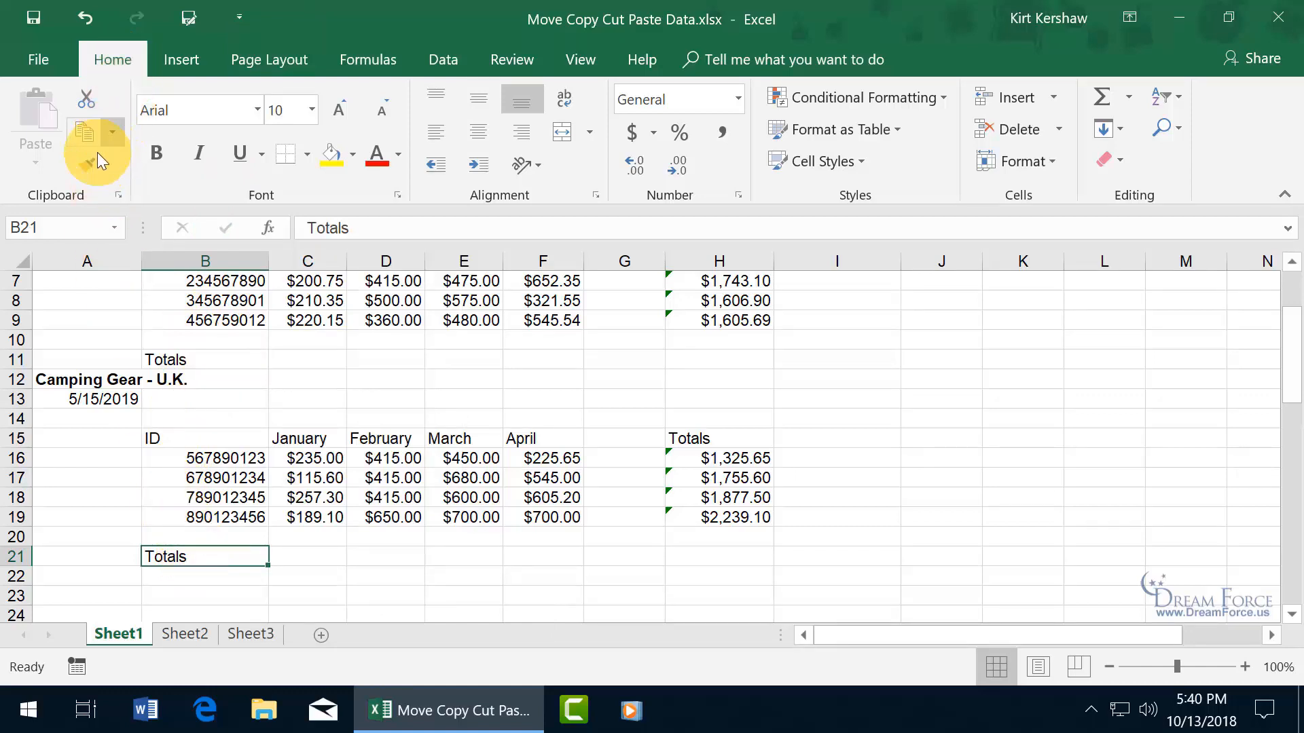
Try cutting the Totals label from B21 and pasting it into D21, undo the paste, and end cut mode
click(91, 100)
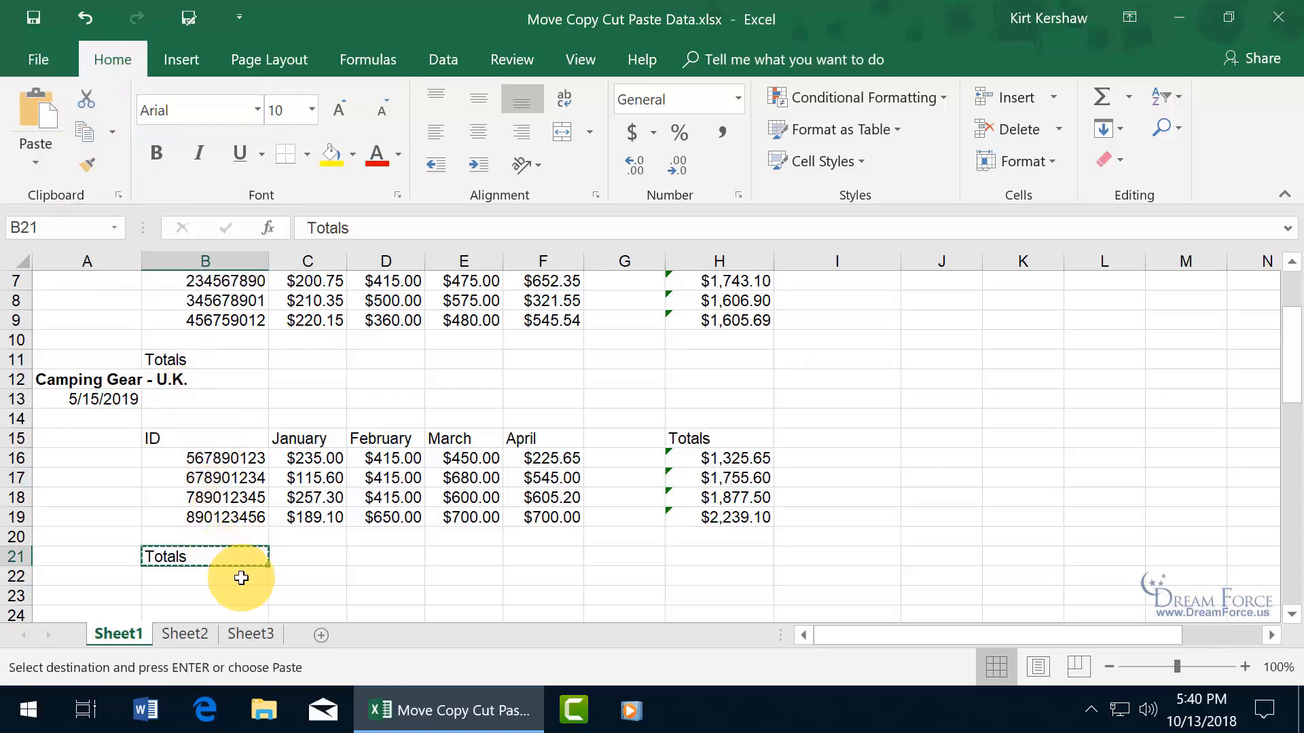
right_click(382, 555)
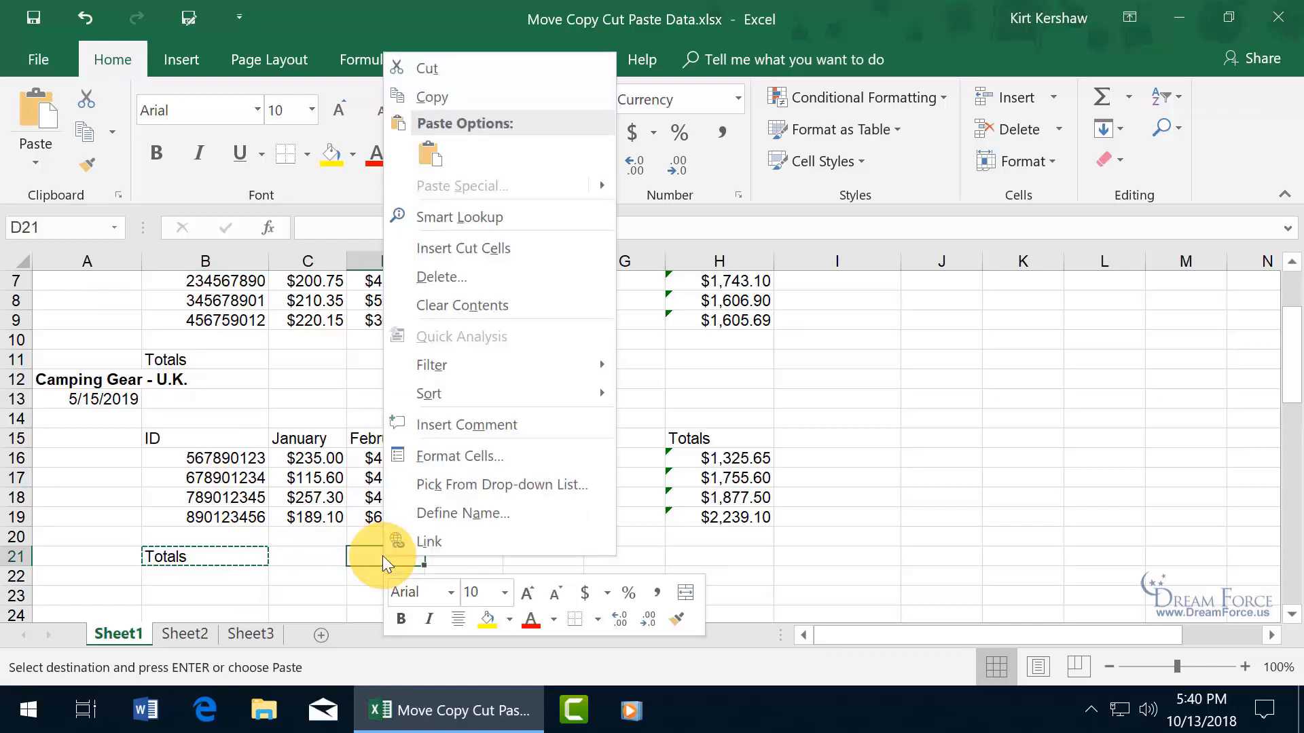
click(418, 157)
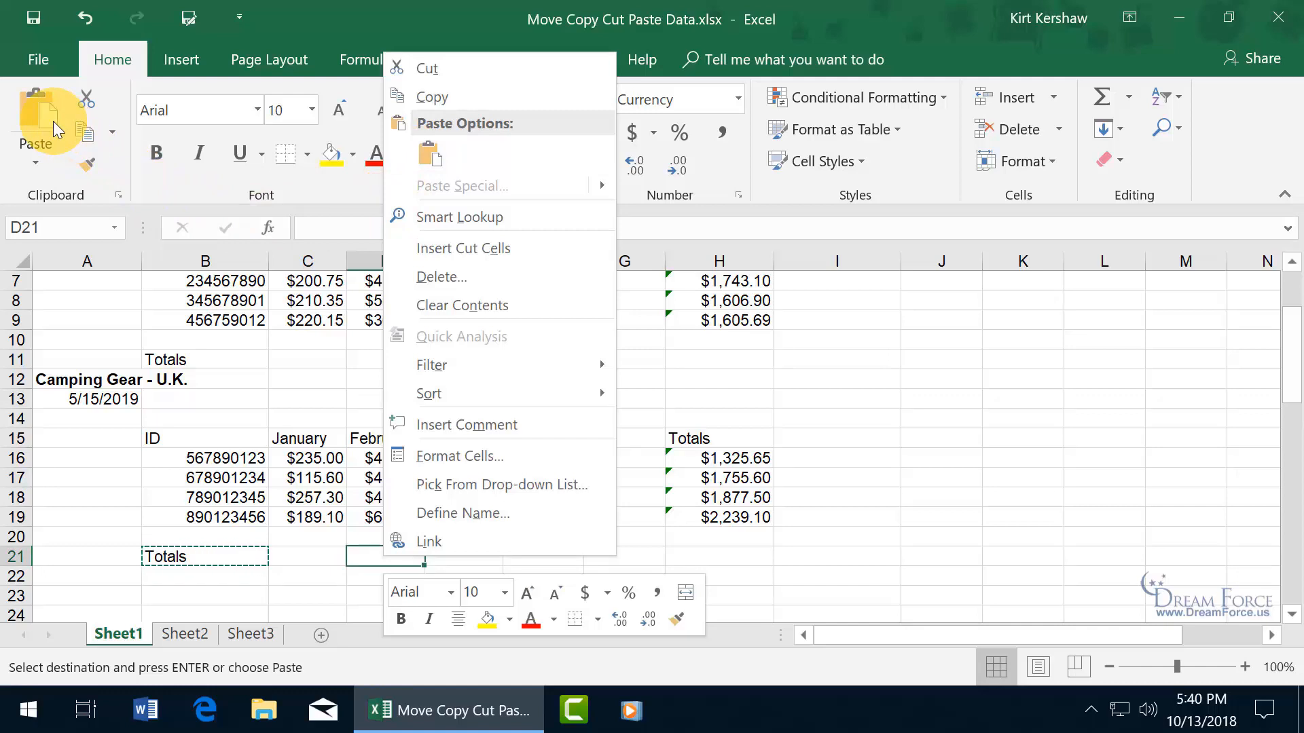
click(367, 558)
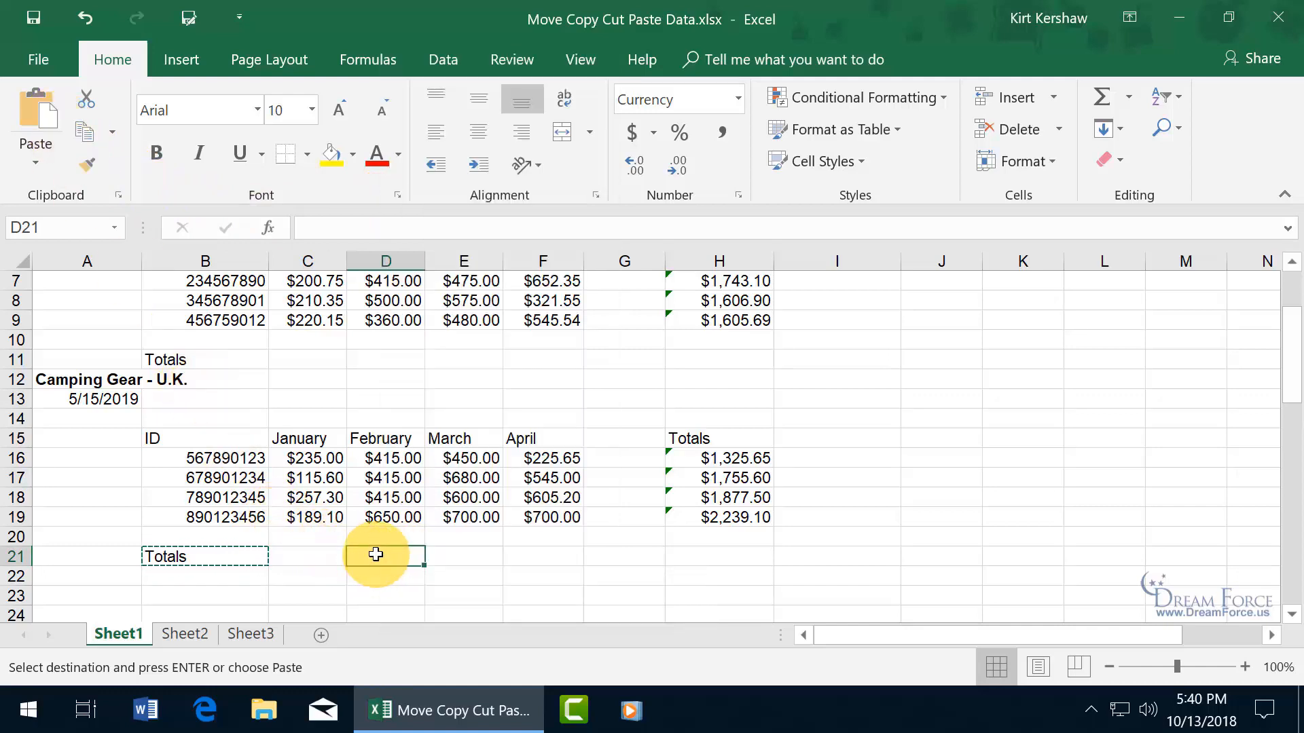
key(Return)
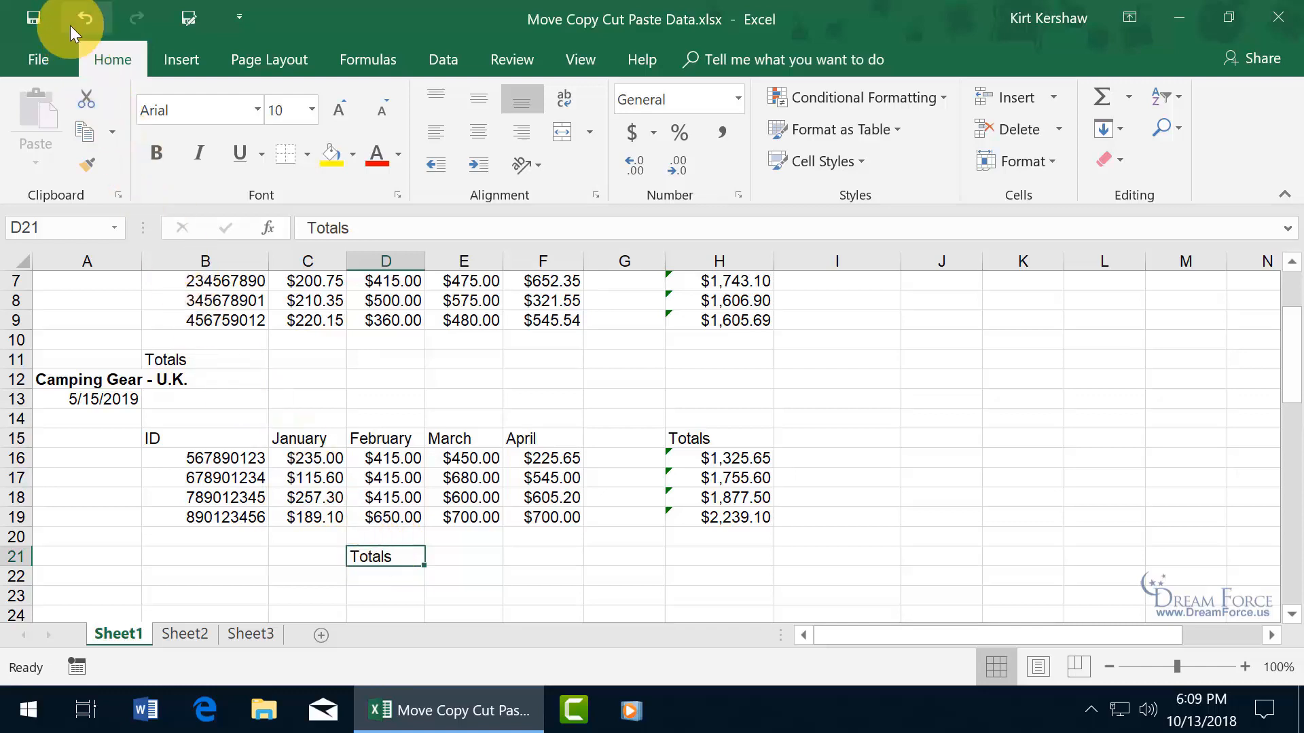
click(80, 19)
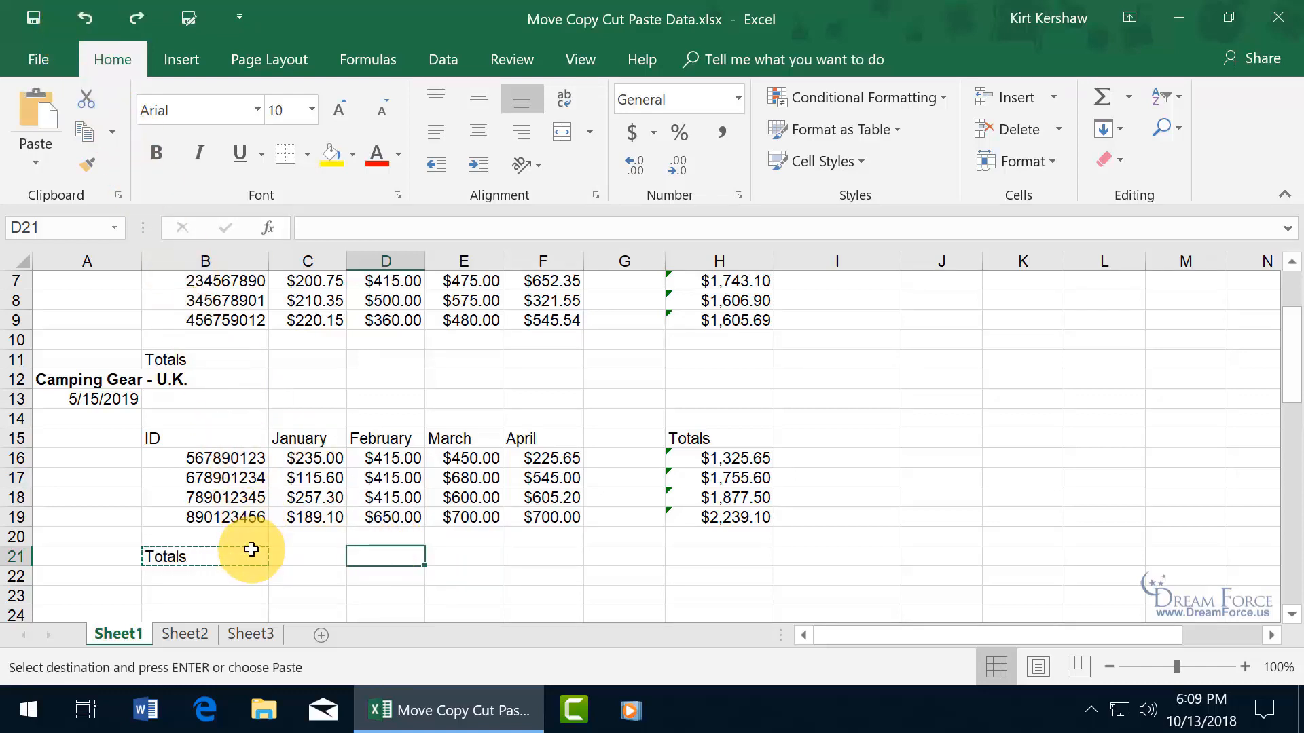
key(Escape)
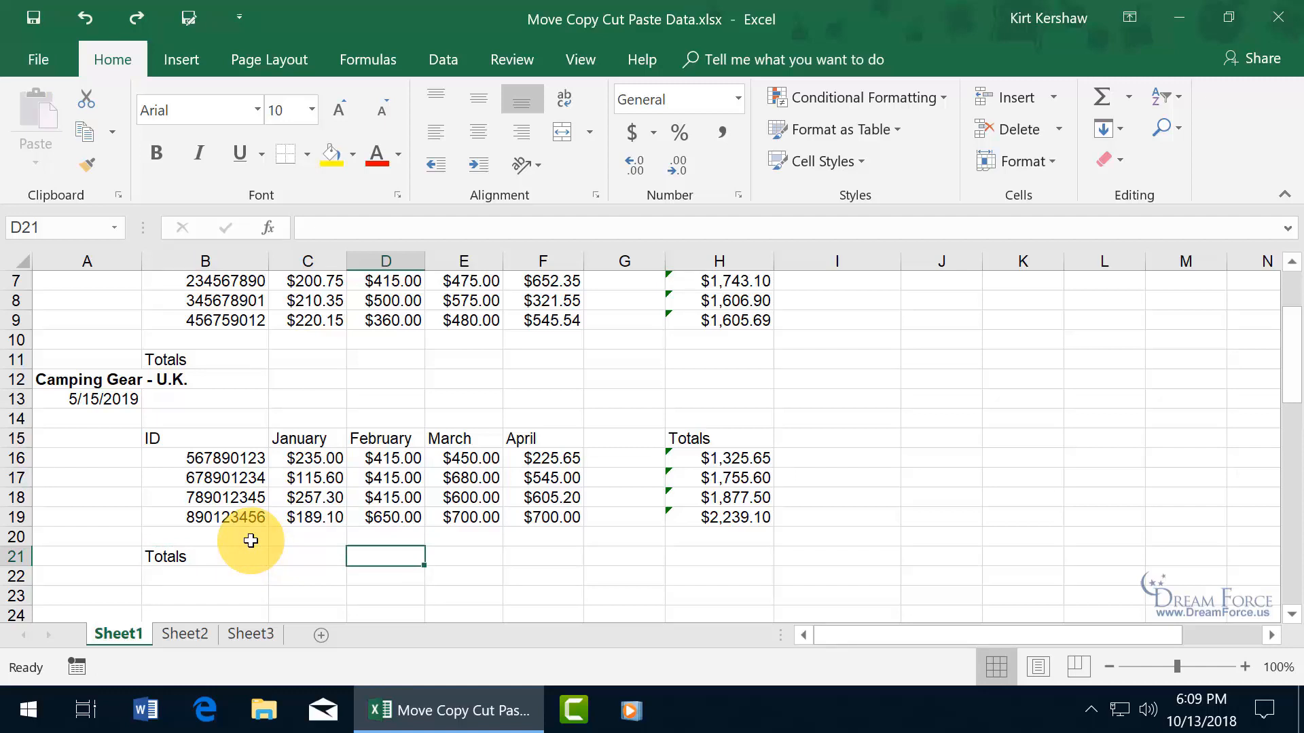
Try copying the whole Totals column H and inserting the copied cells at column K, and undo the insertion
scroll(628, 434, up, 2)
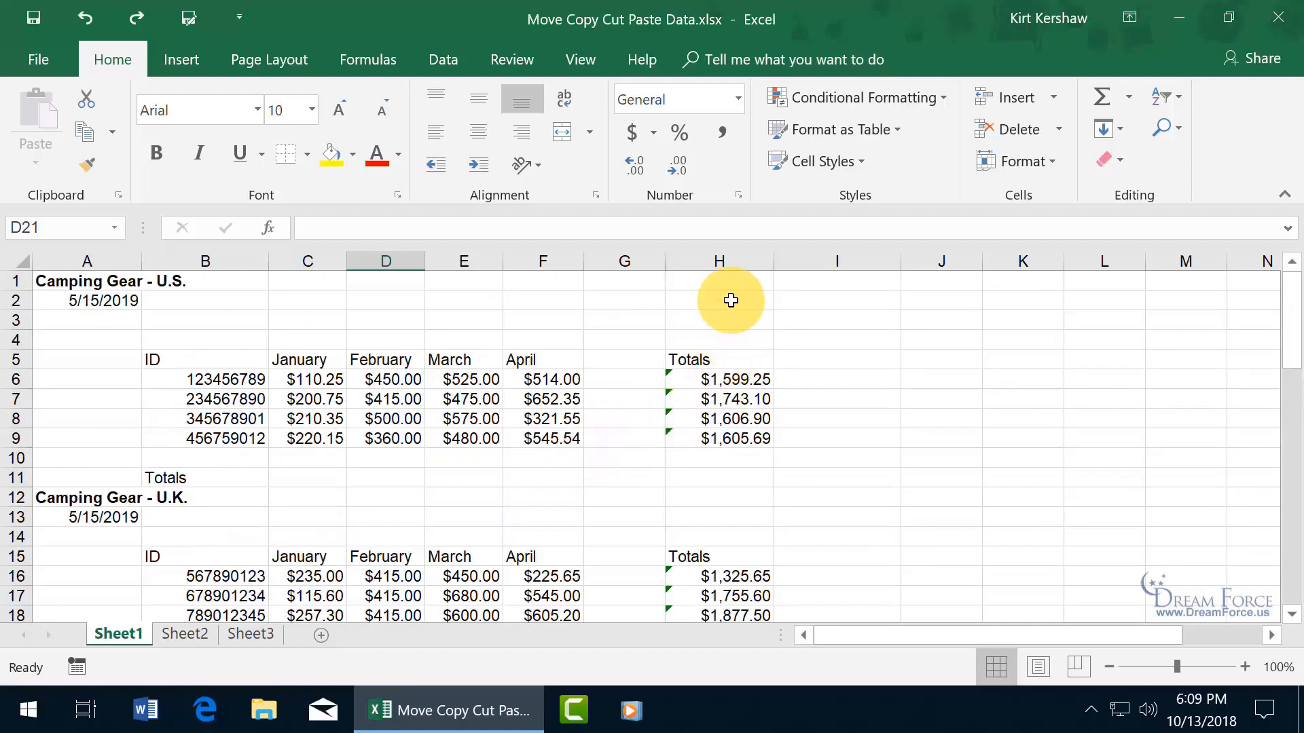
right_click(722, 261)
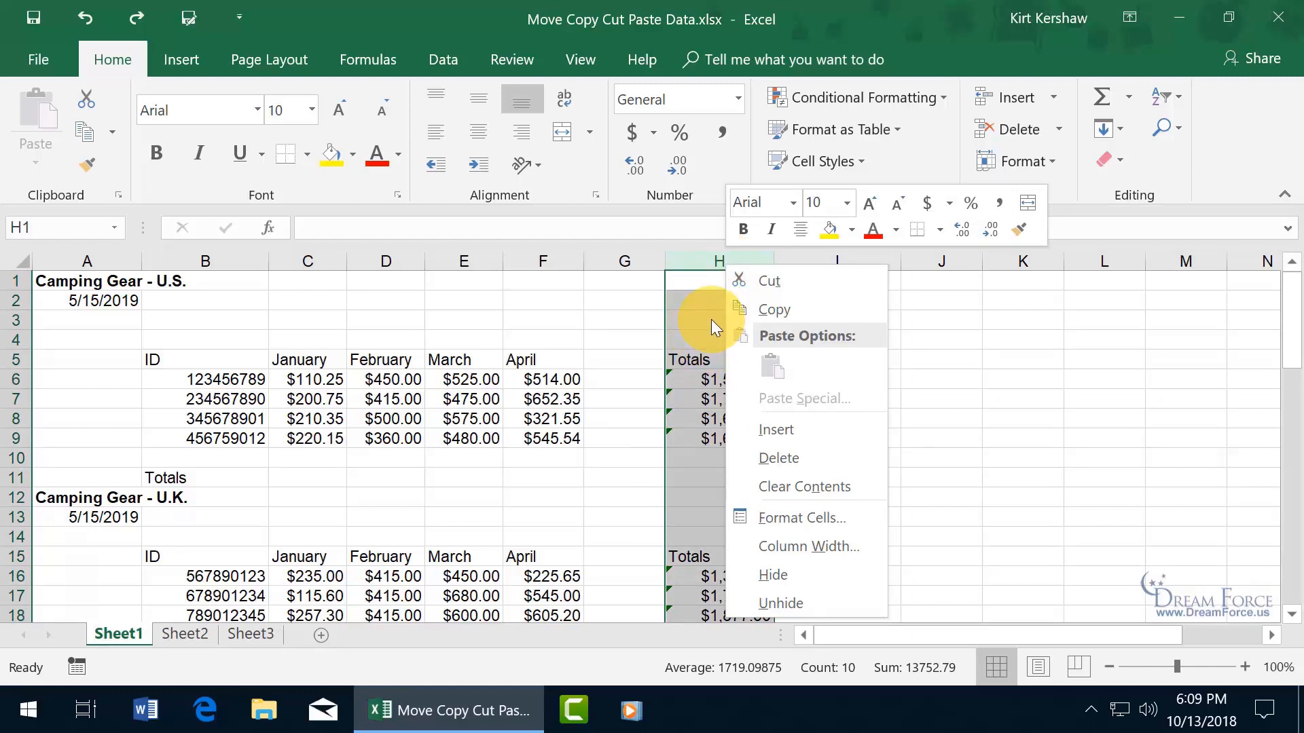
click(771, 308)
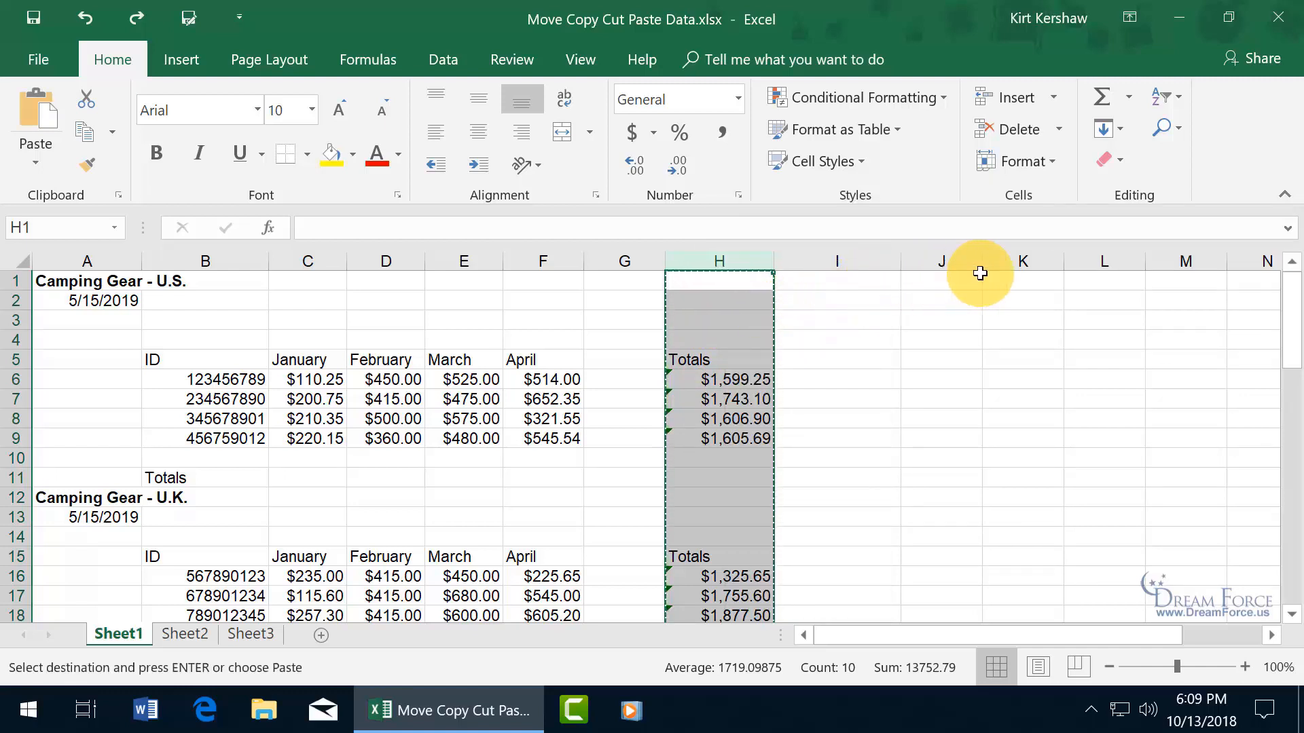
right_click(1021, 263)
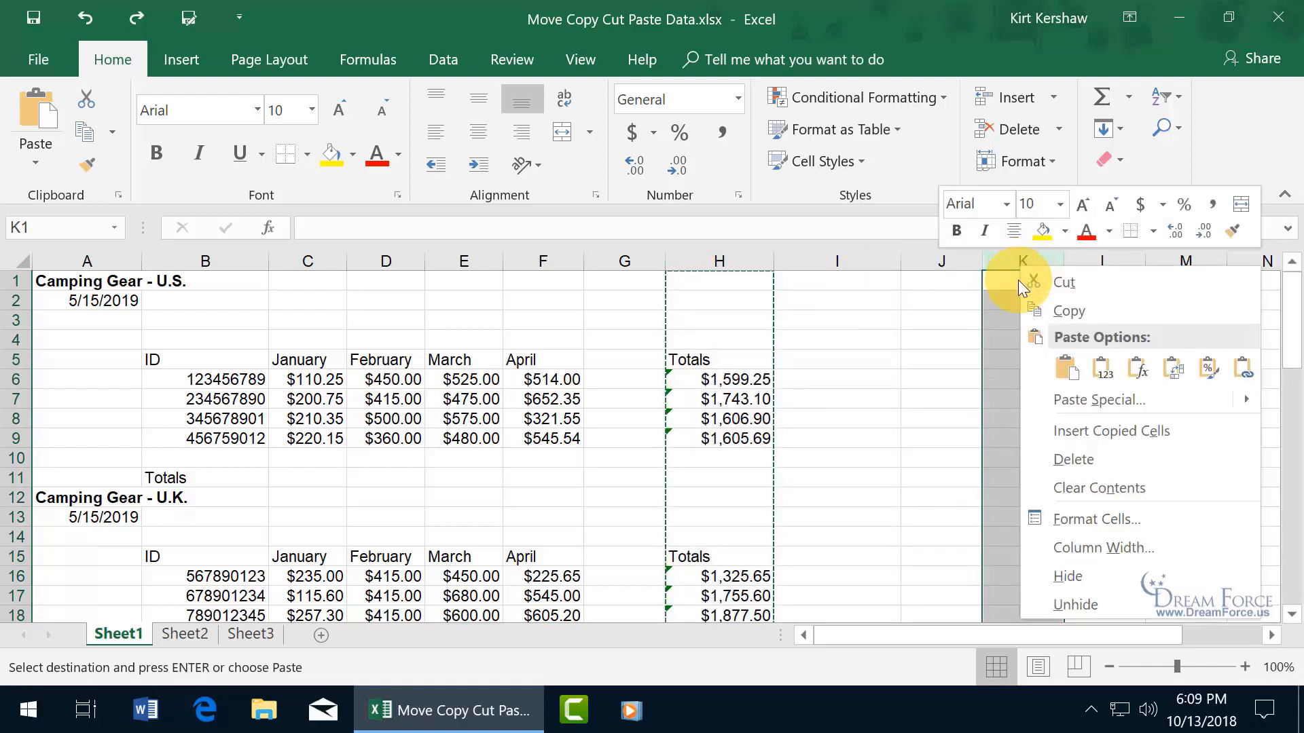
click(1057, 433)
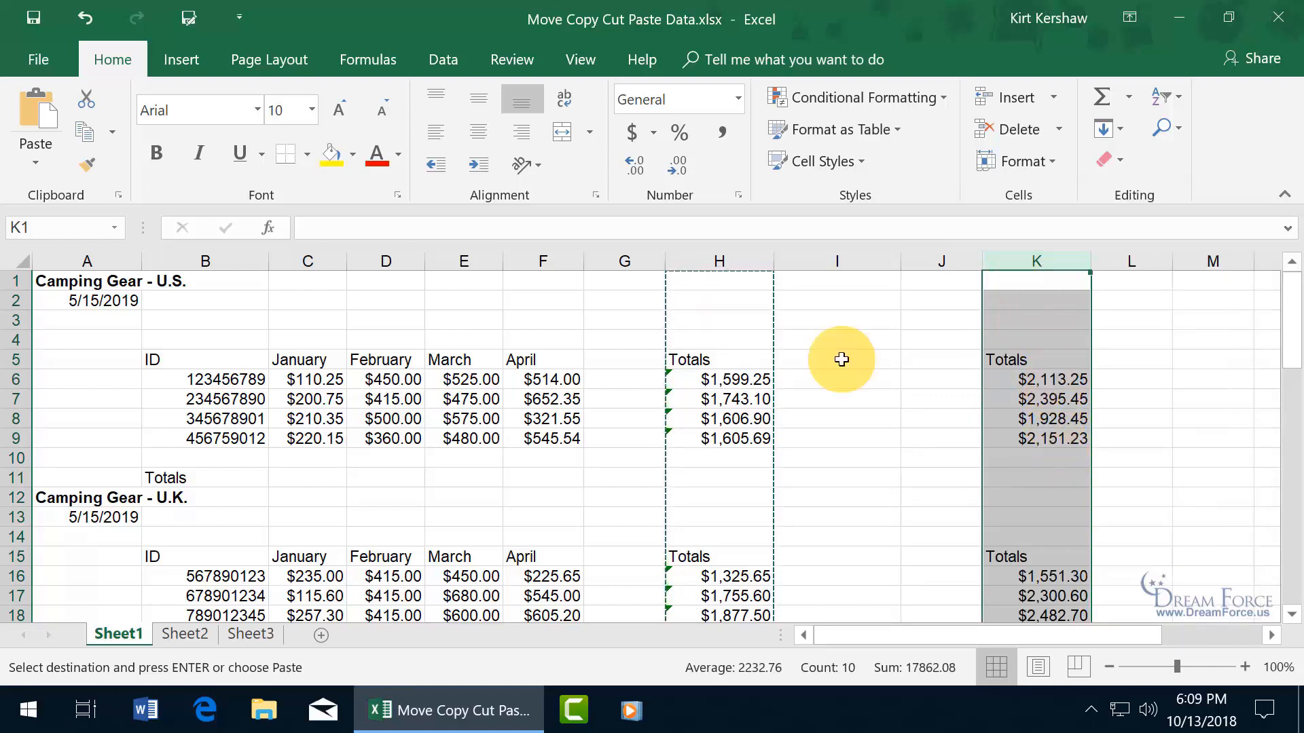
click(84, 17)
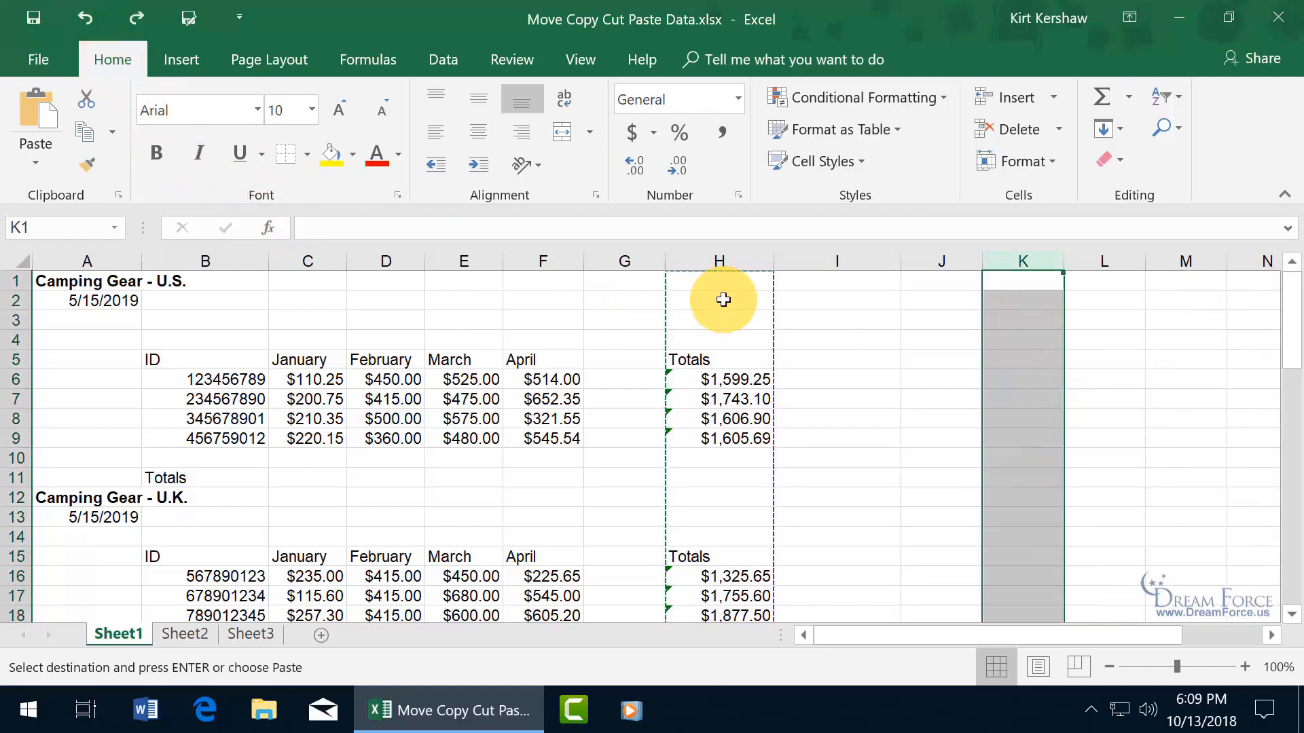
Cut the whole Totals column H and insert the cut cells at column E, before the March column
right_click(723, 261)
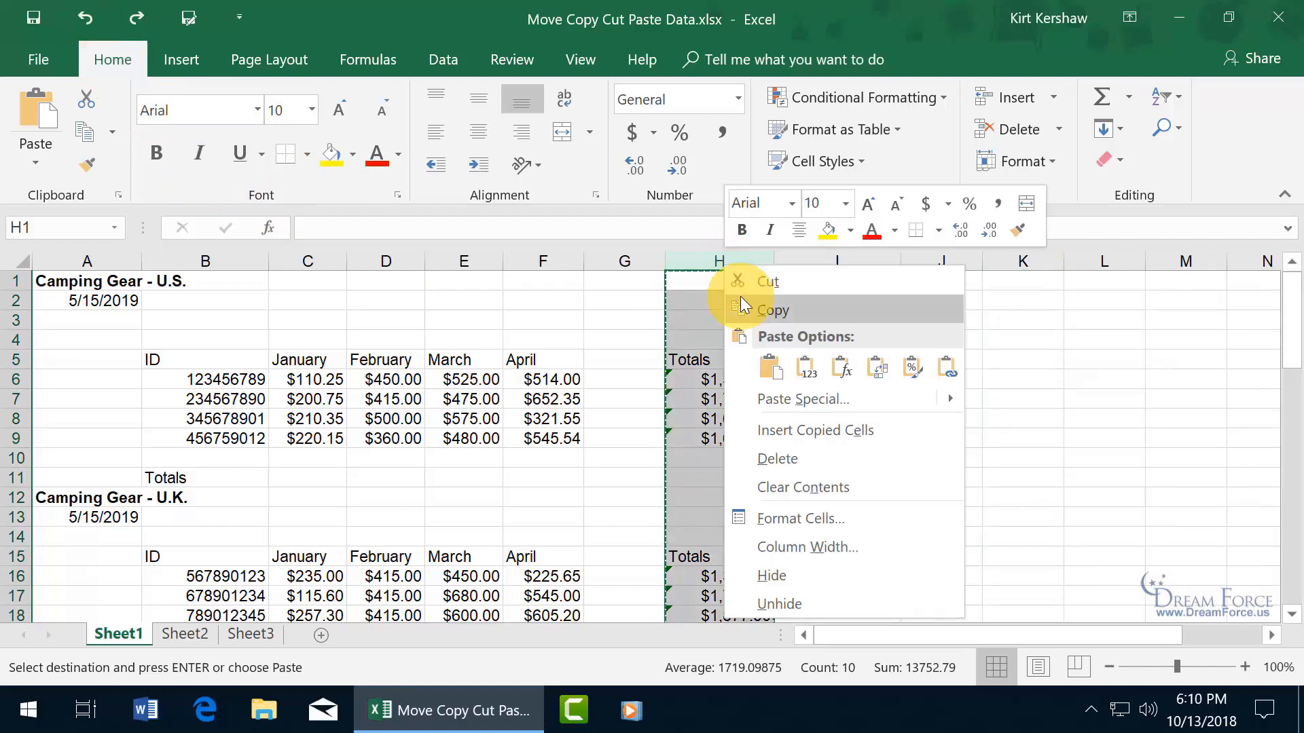
click(768, 284)
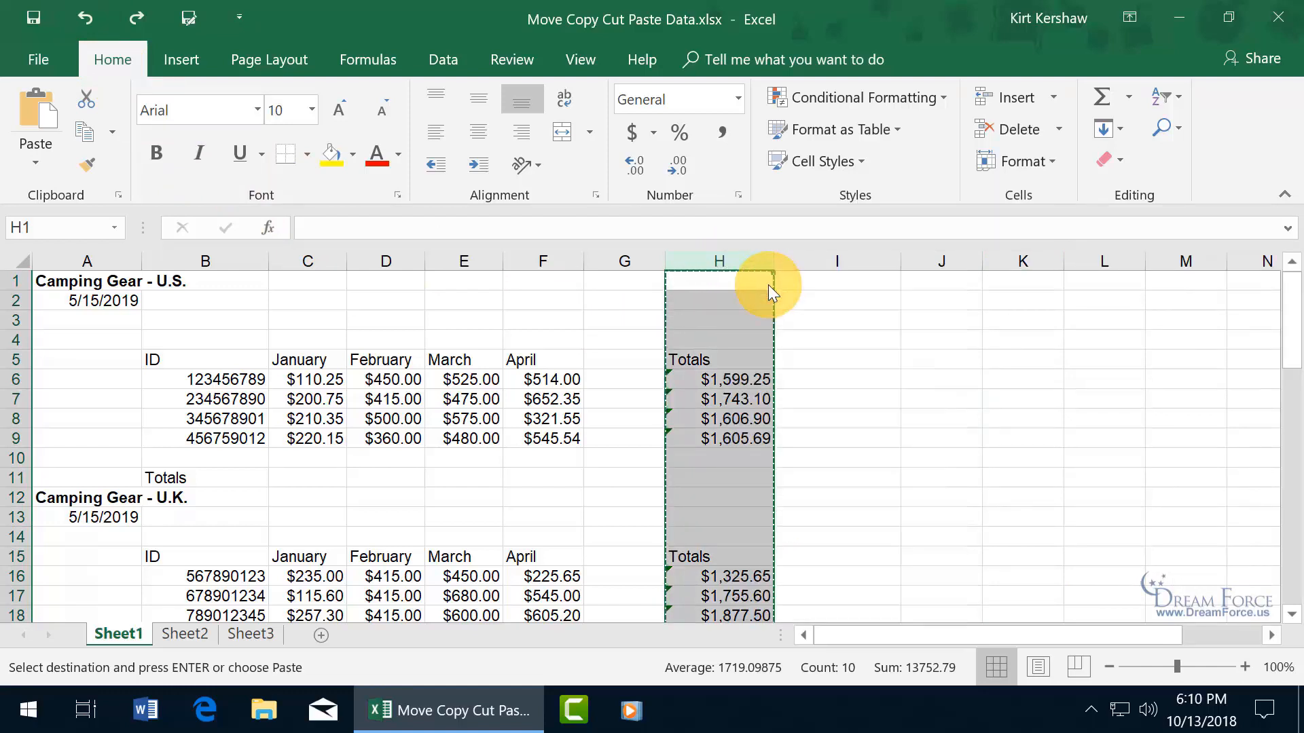
right_click(466, 260)
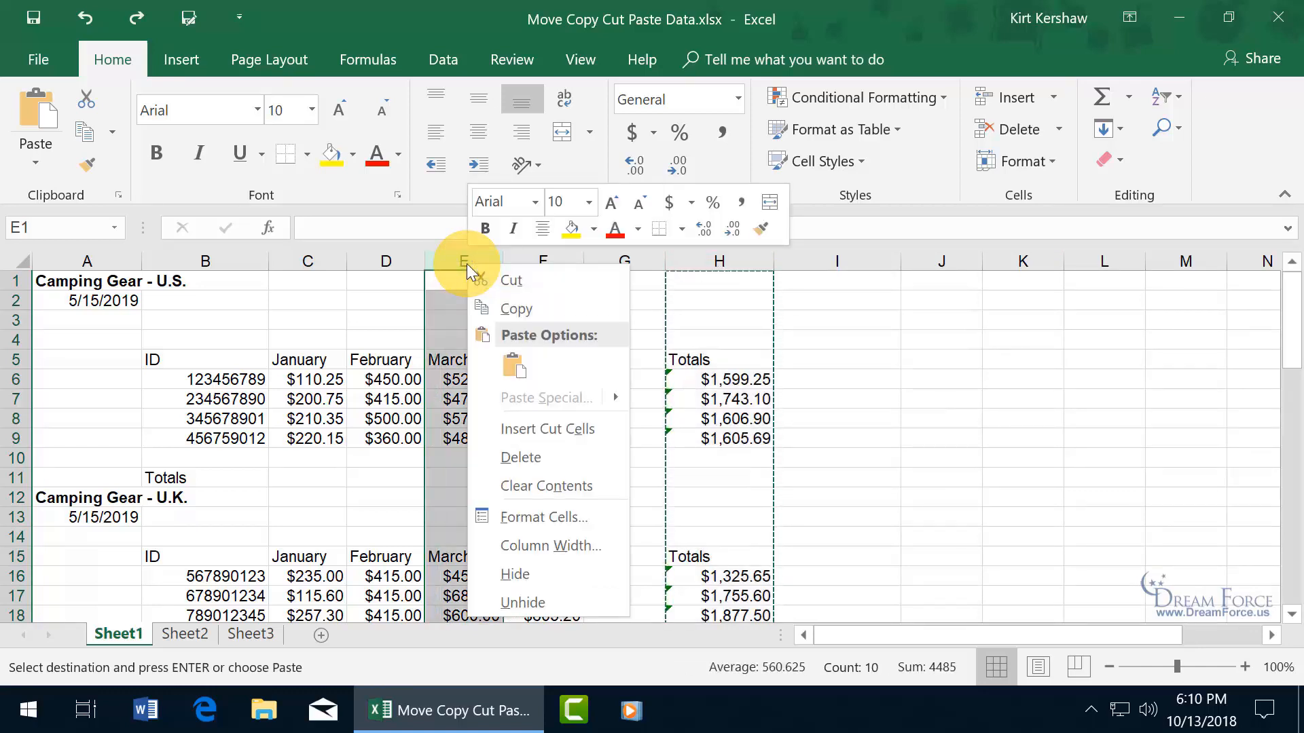
click(511, 426)
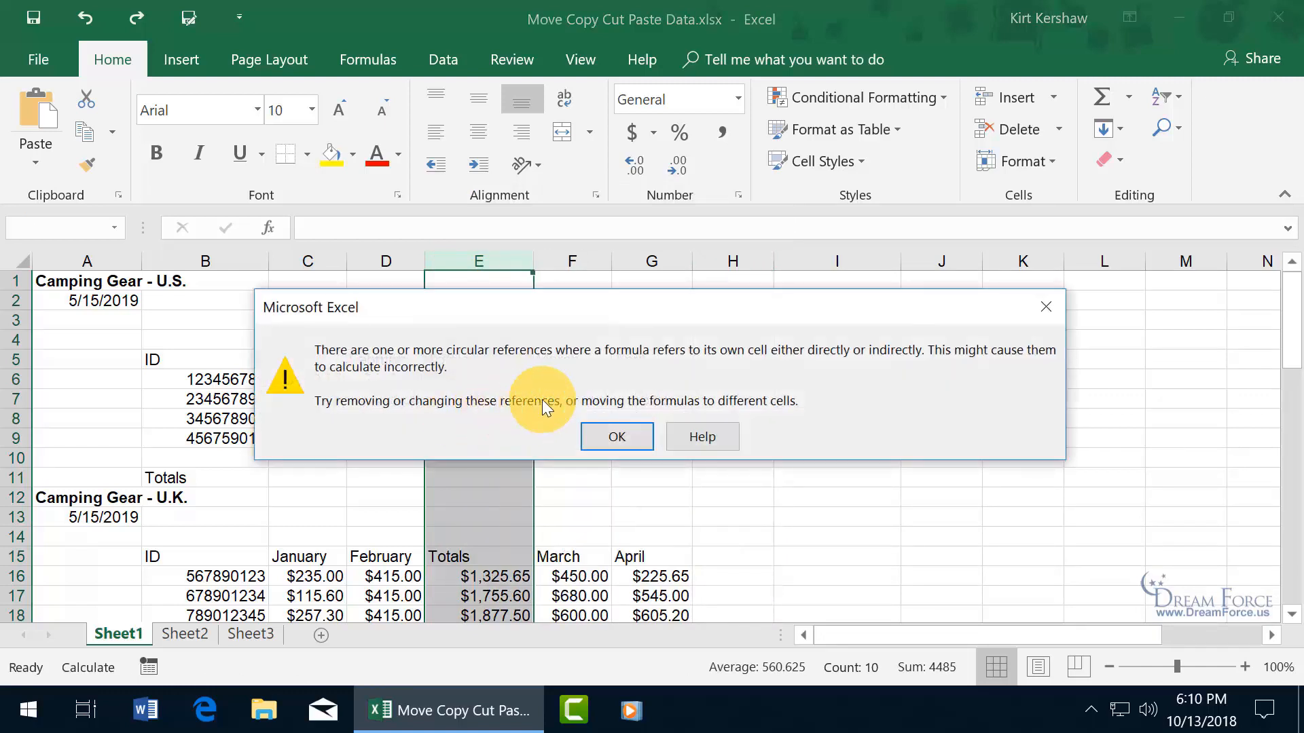
Inspect the SUM formula in E6 of the moved Totals column, then undo the column insertion and end cut mode
click(613, 436)
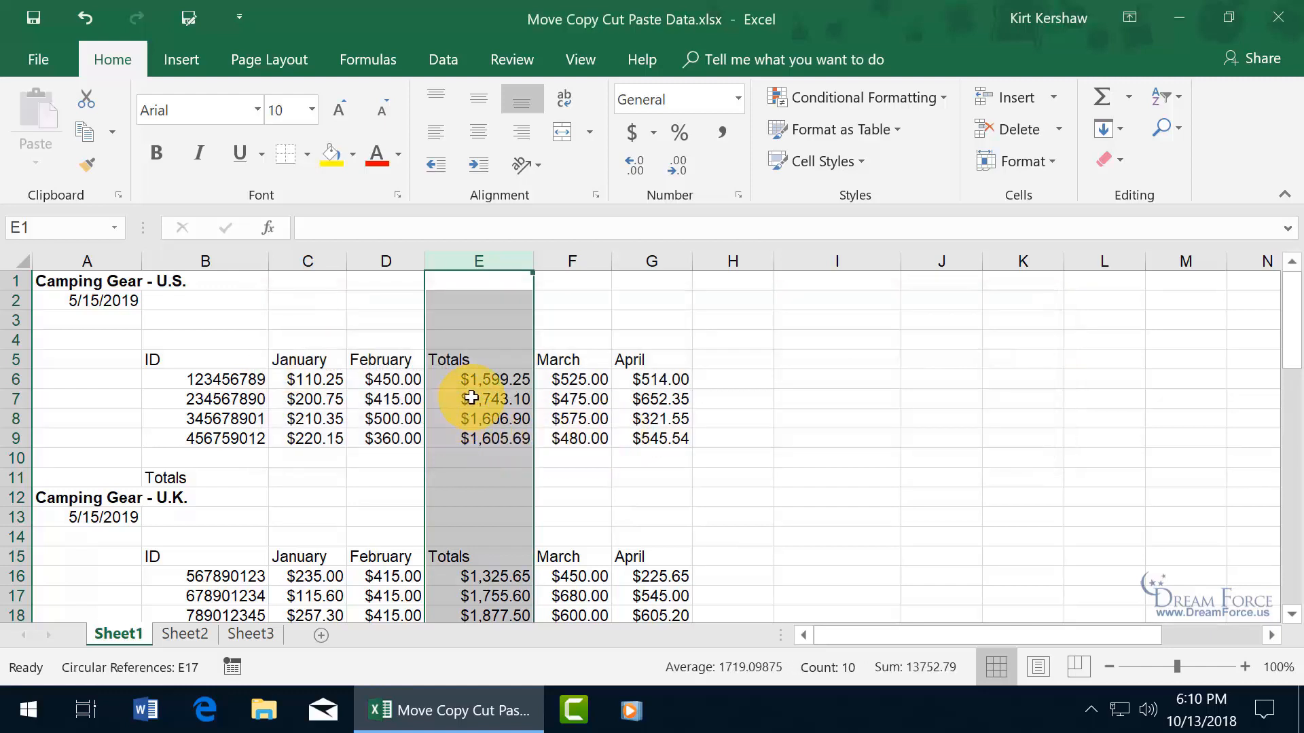
click(489, 379)
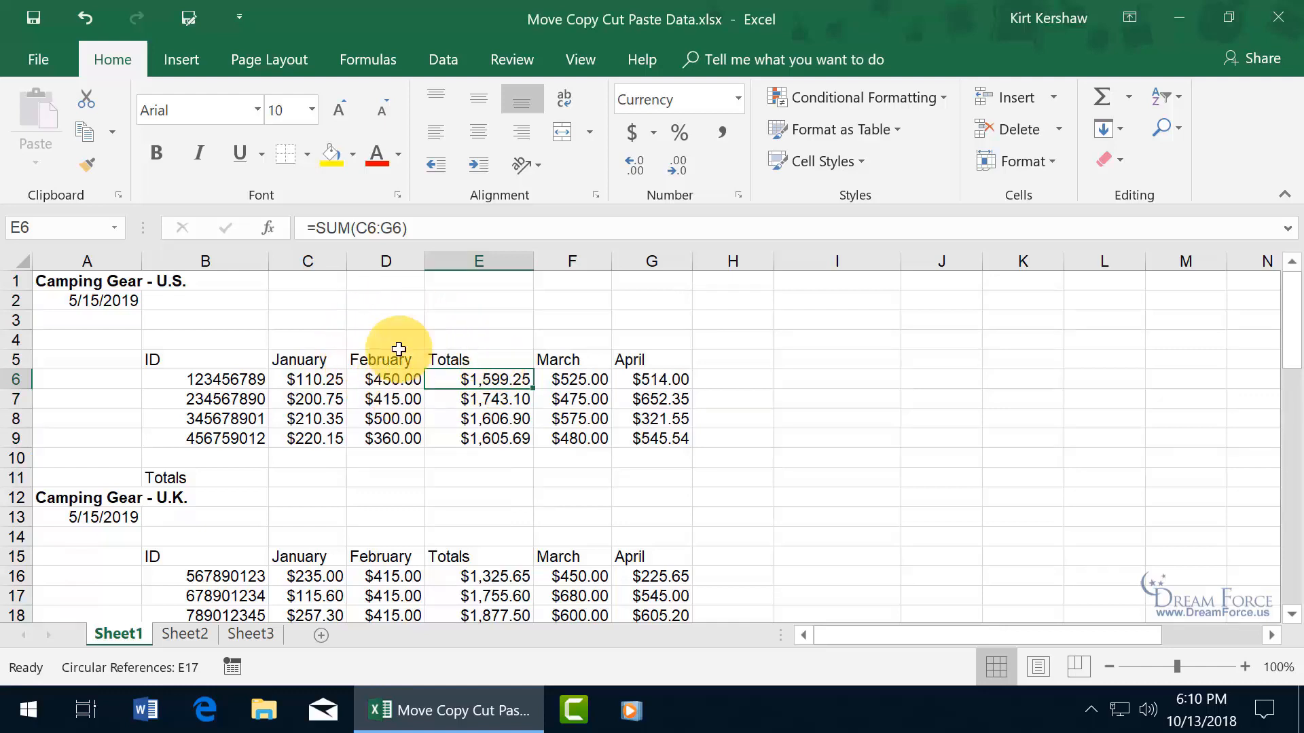
click(393, 234)
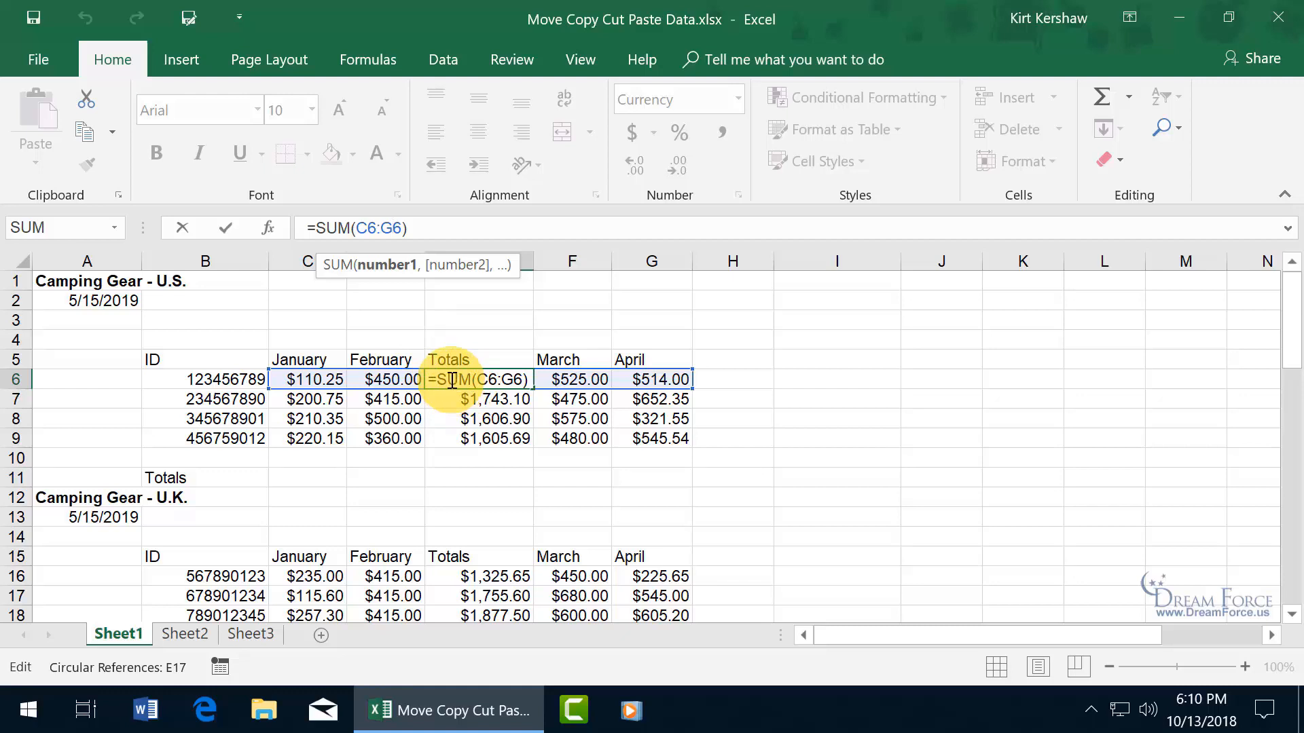
key(Escape)
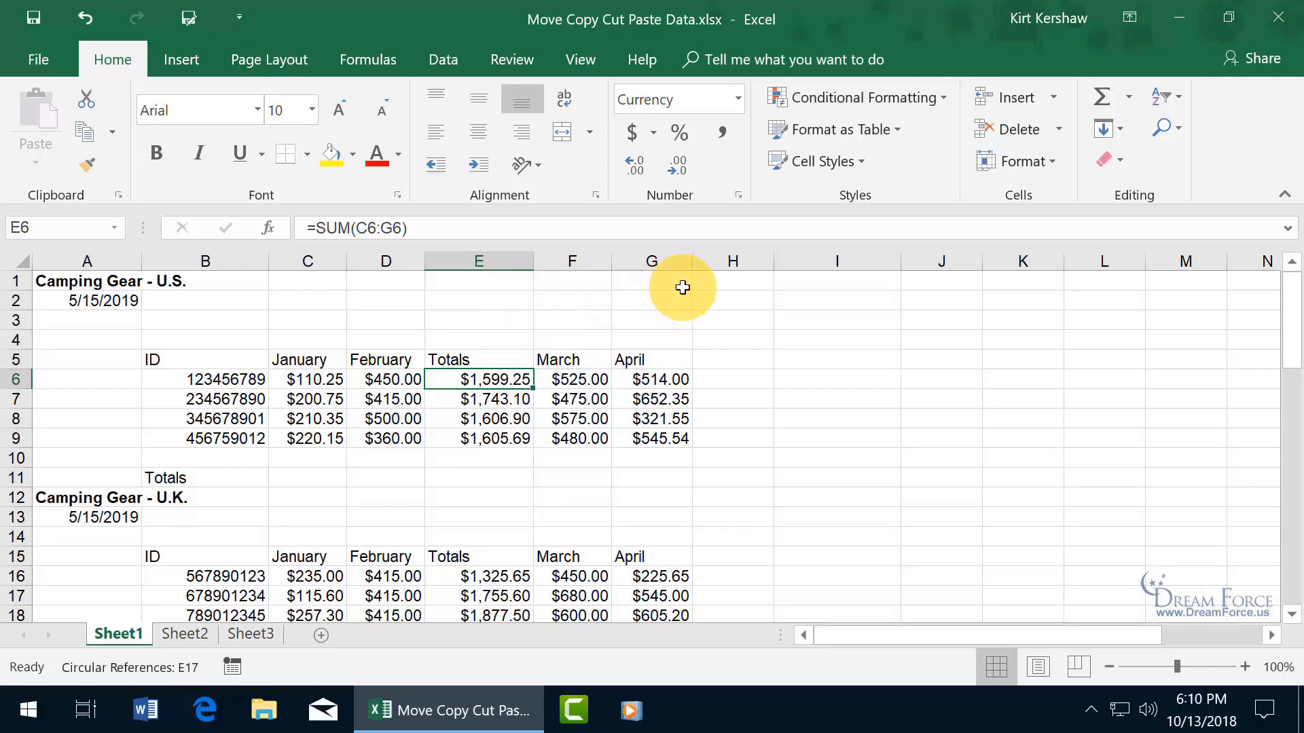
click(78, 16)
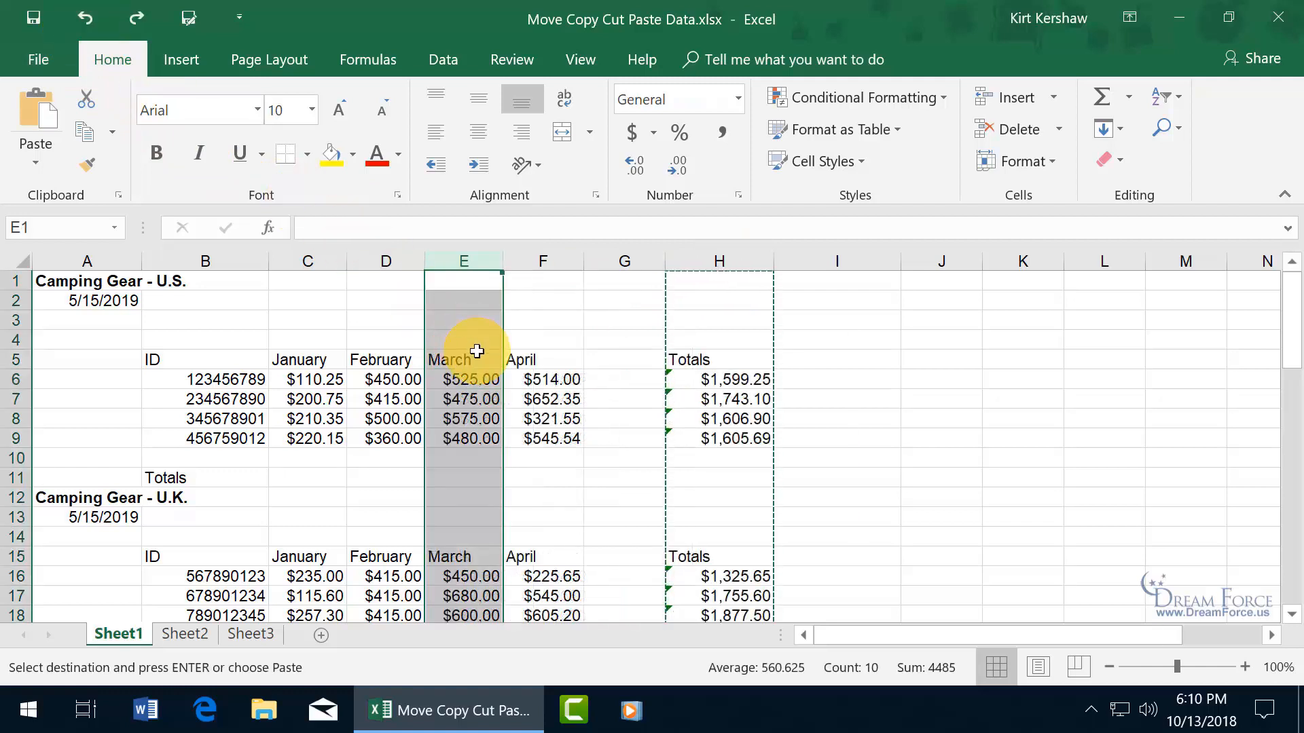
key(Escape)
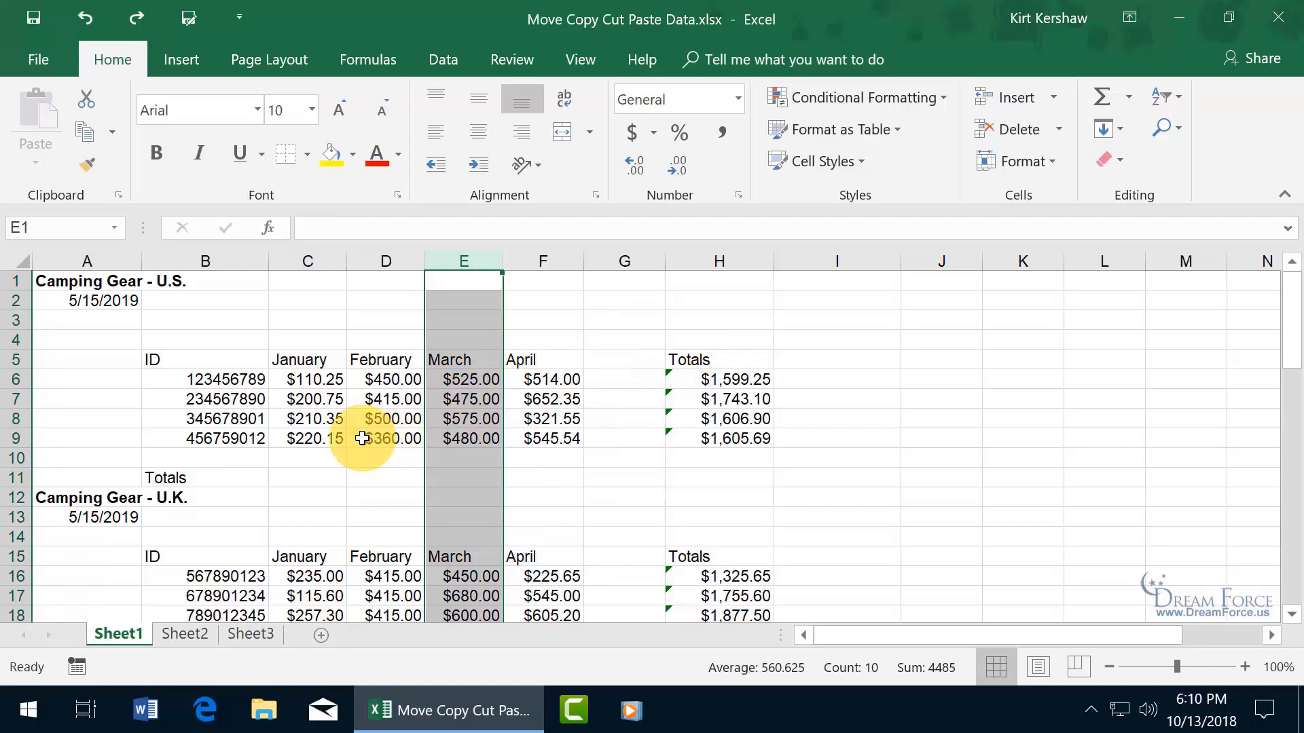
Try copying rows 12 and 13 and inserting the copied rows at row 7, undo the insertion, and end copy mode
drag(17, 498, 21, 509)
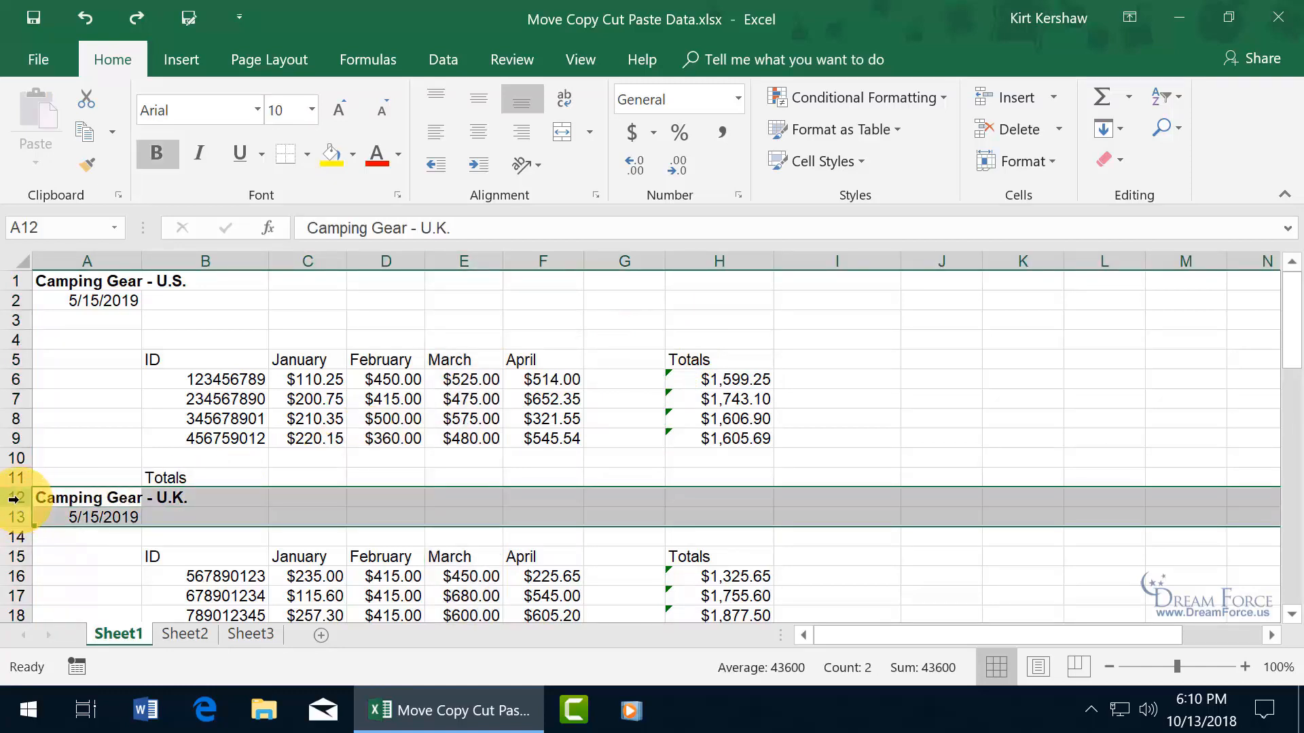
right_click(22, 508)
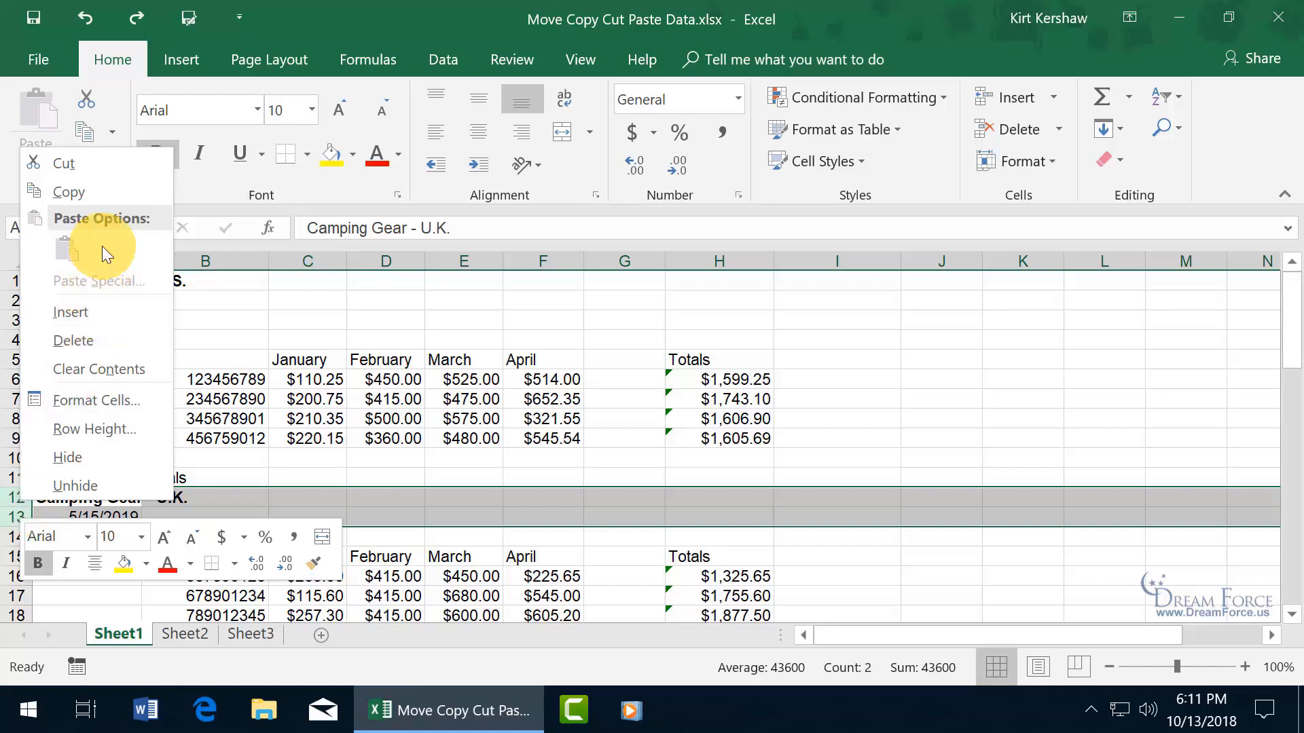
click(84, 193)
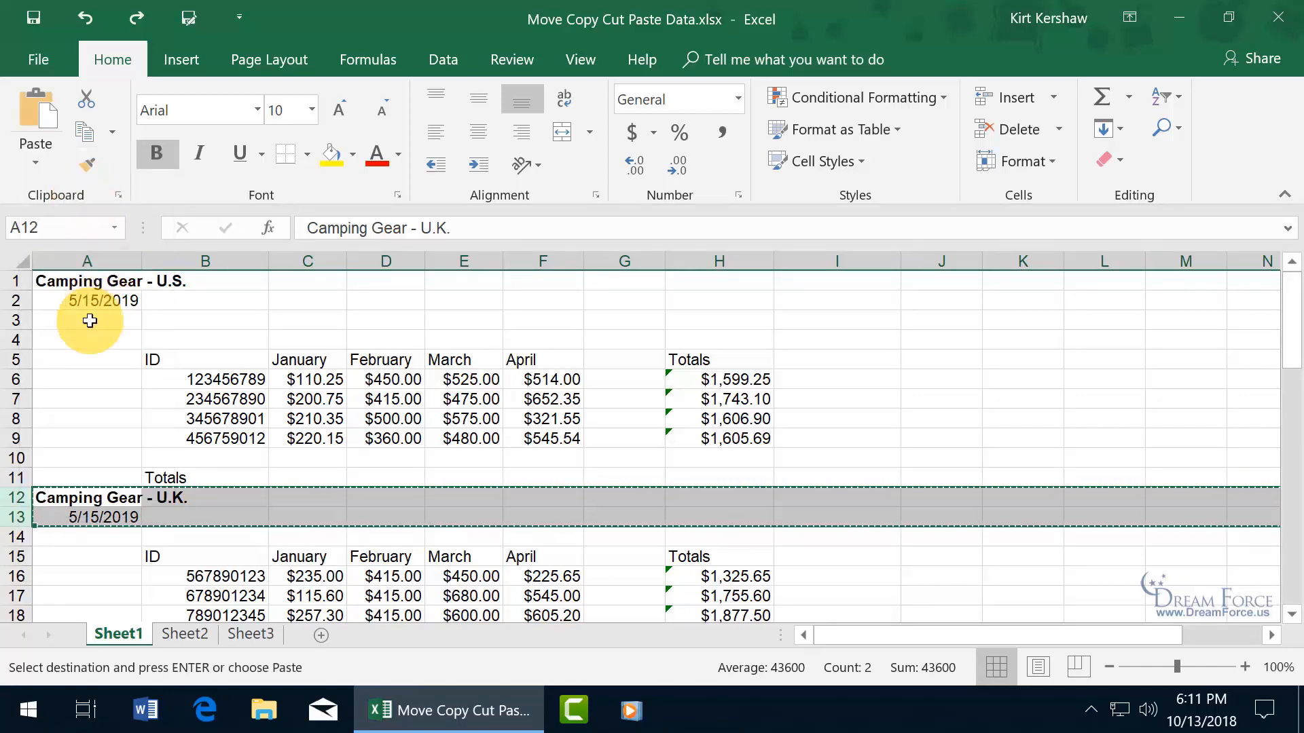
right_click(18, 398)
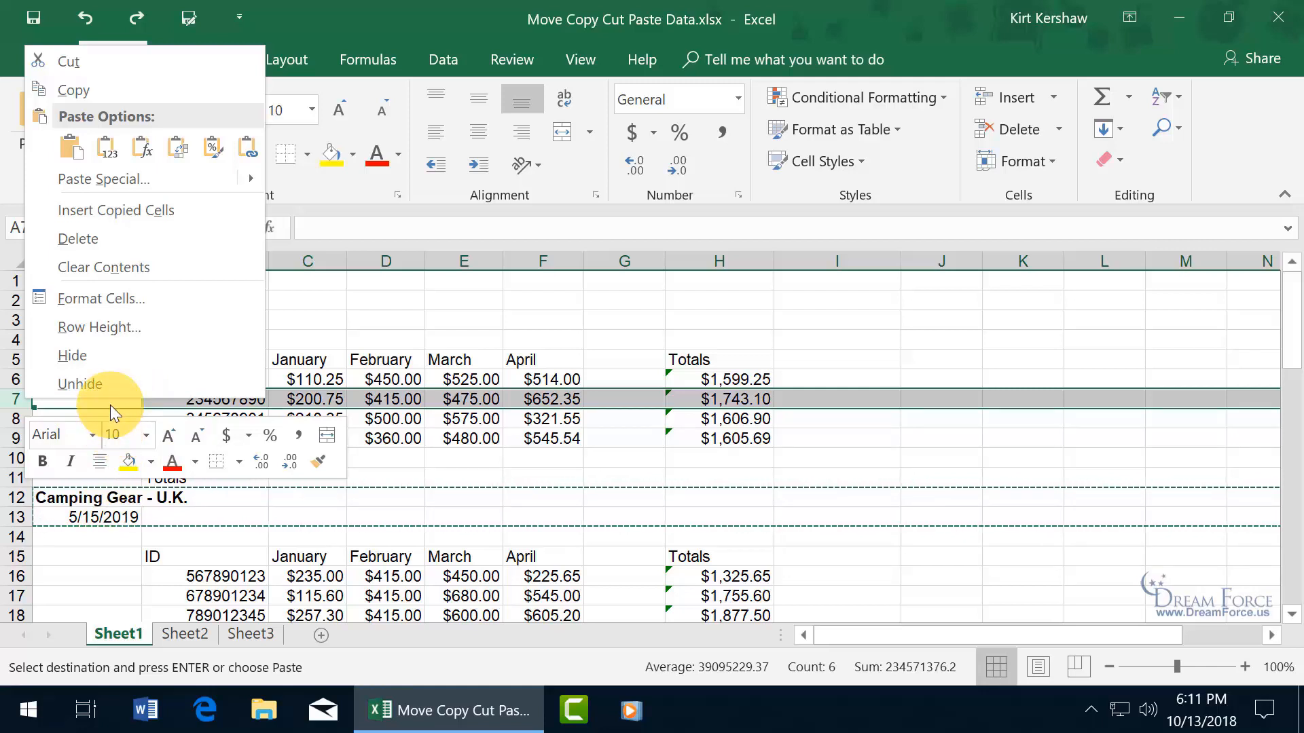
click(112, 210)
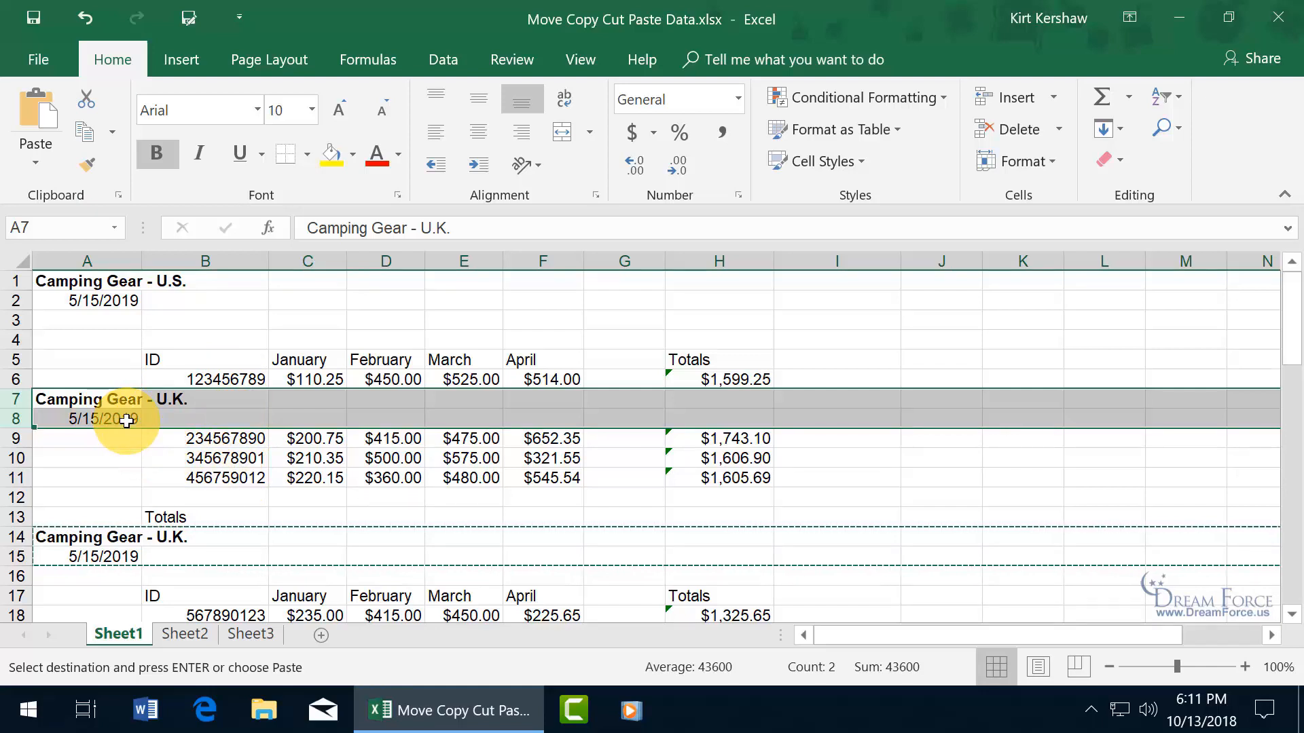
click(83, 20)
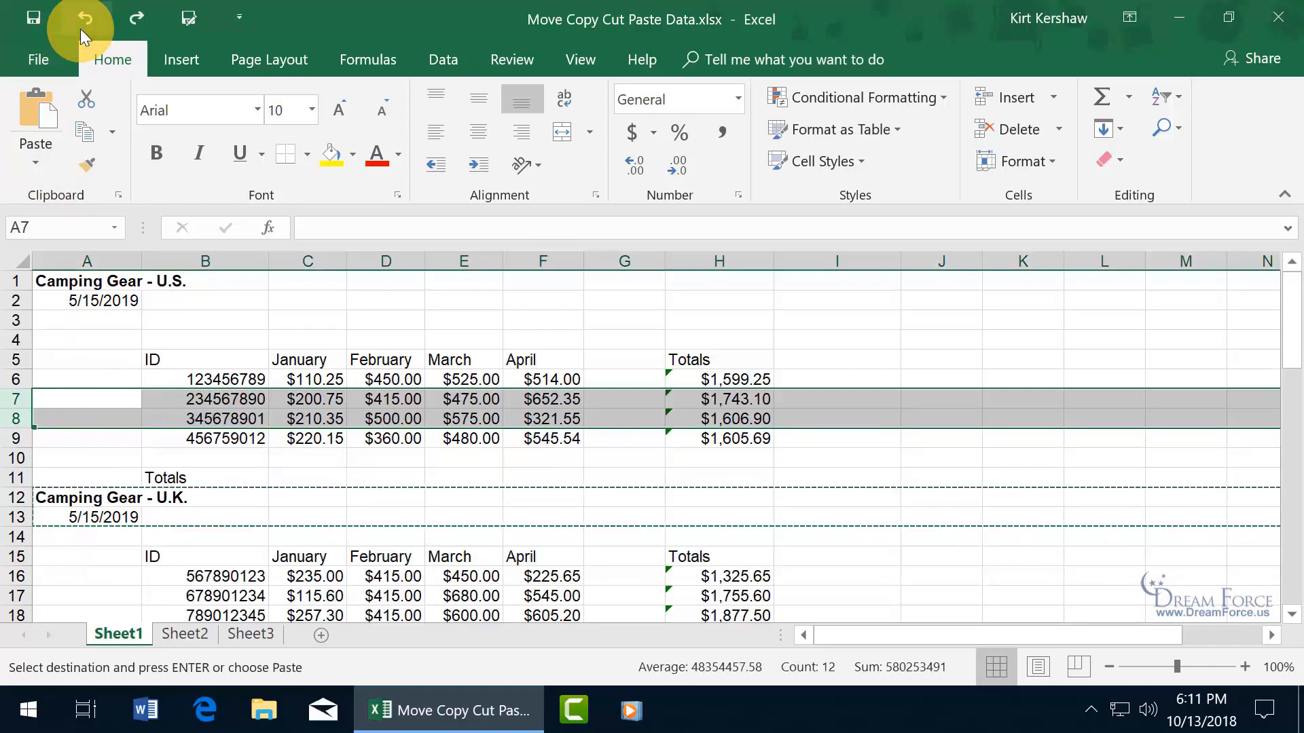
click(235, 466)
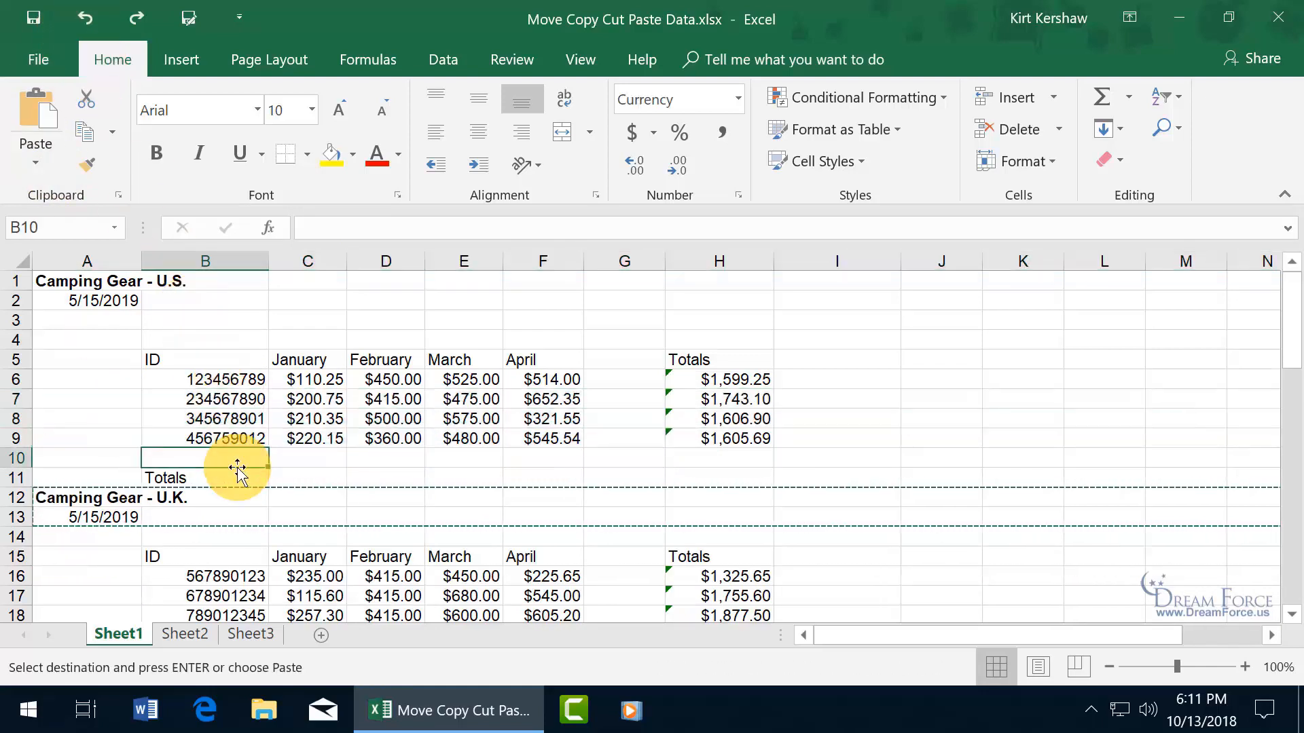
key(Escape)
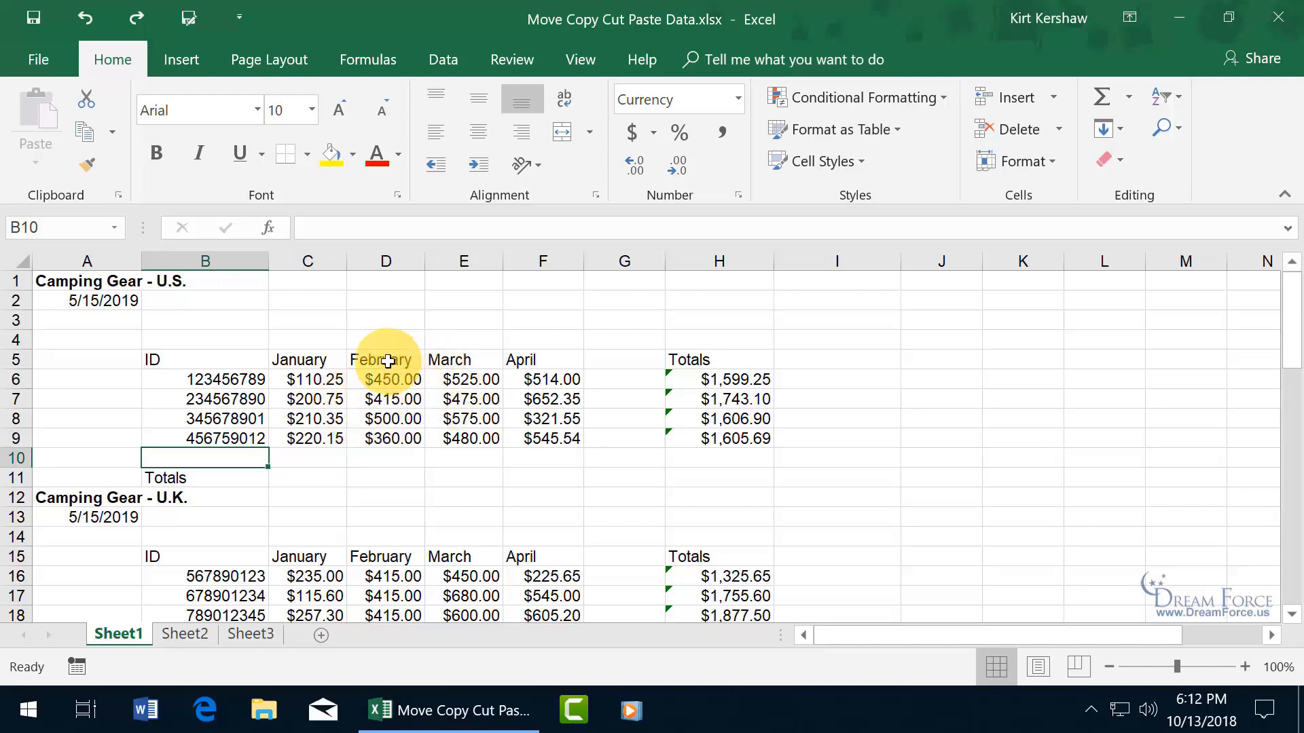
drag(381, 358, 390, 399)
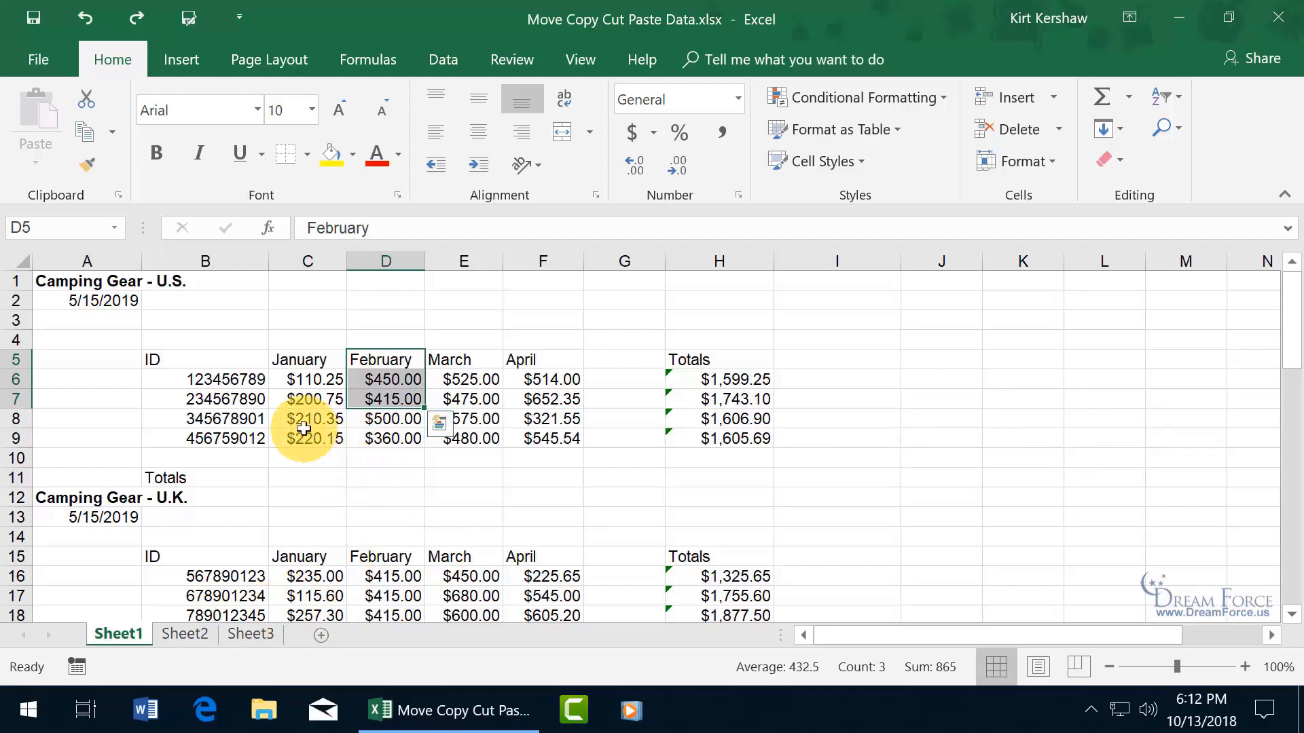
drag(231, 360, 755, 437)
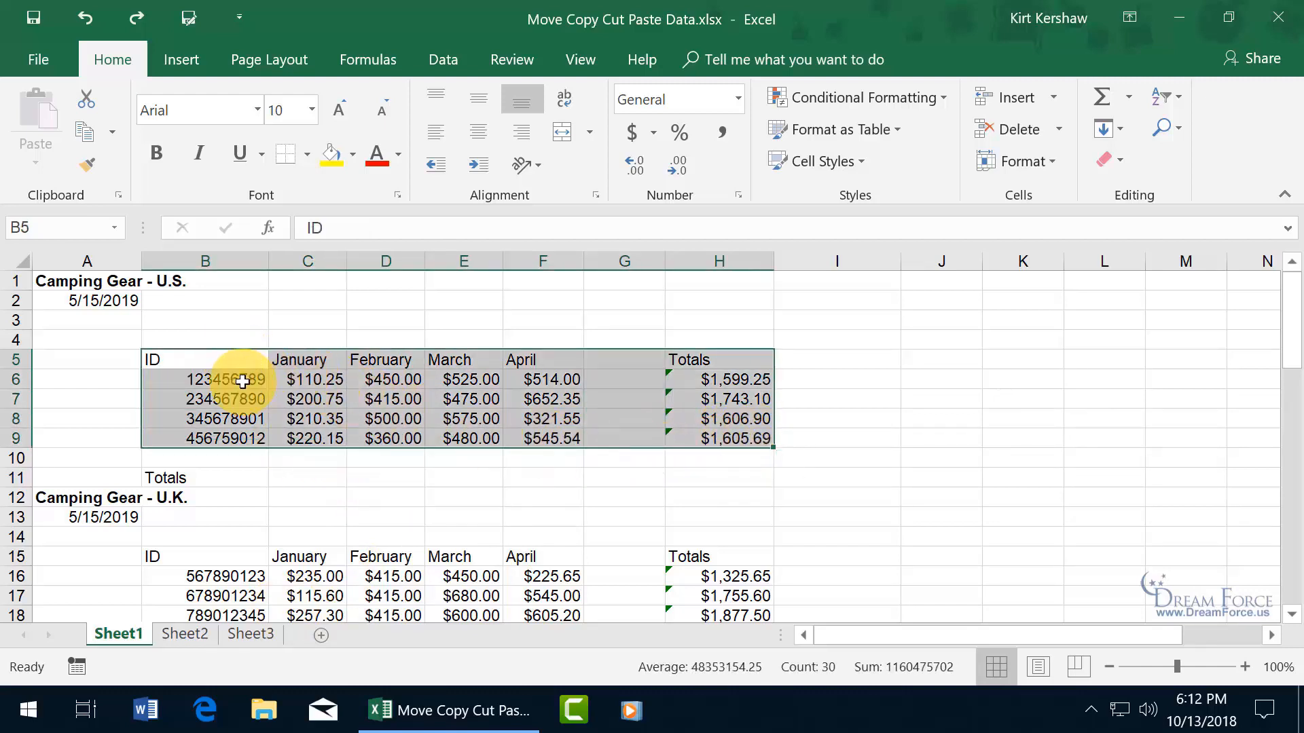
drag(233, 379, 238, 431)
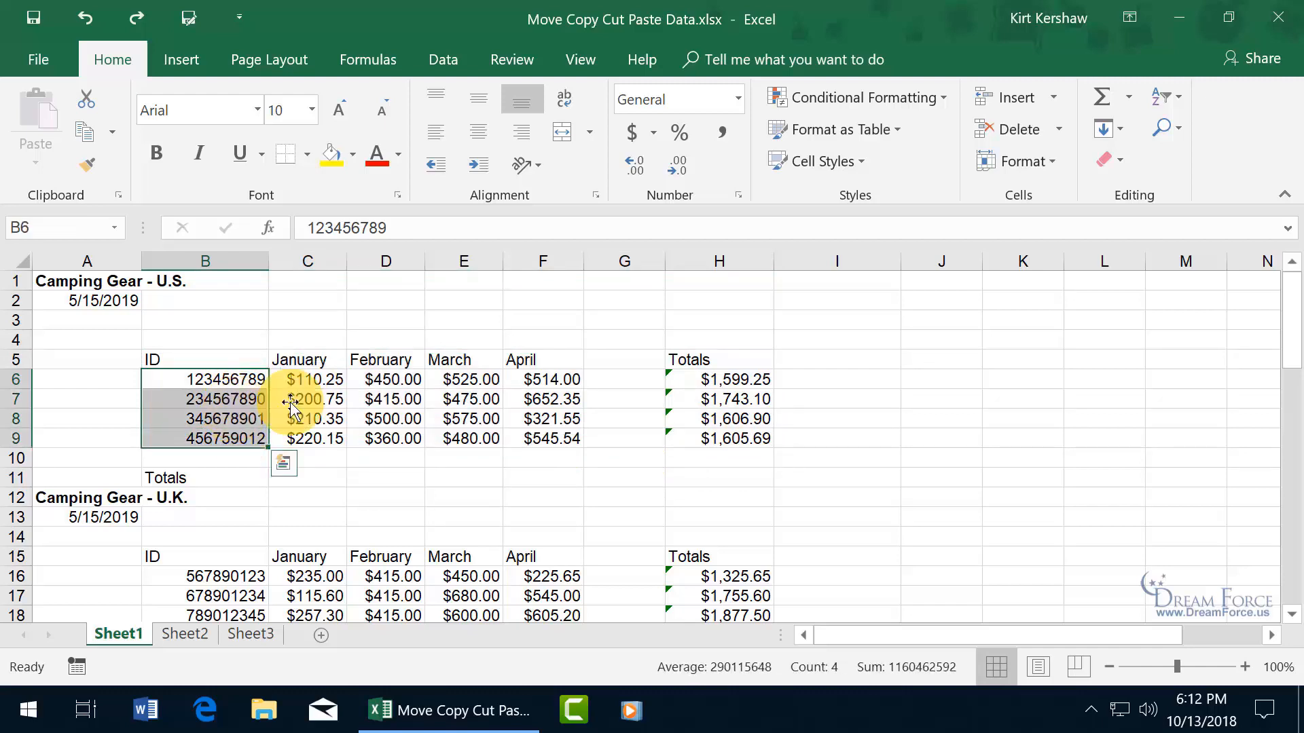
drag(486, 362, 469, 435)
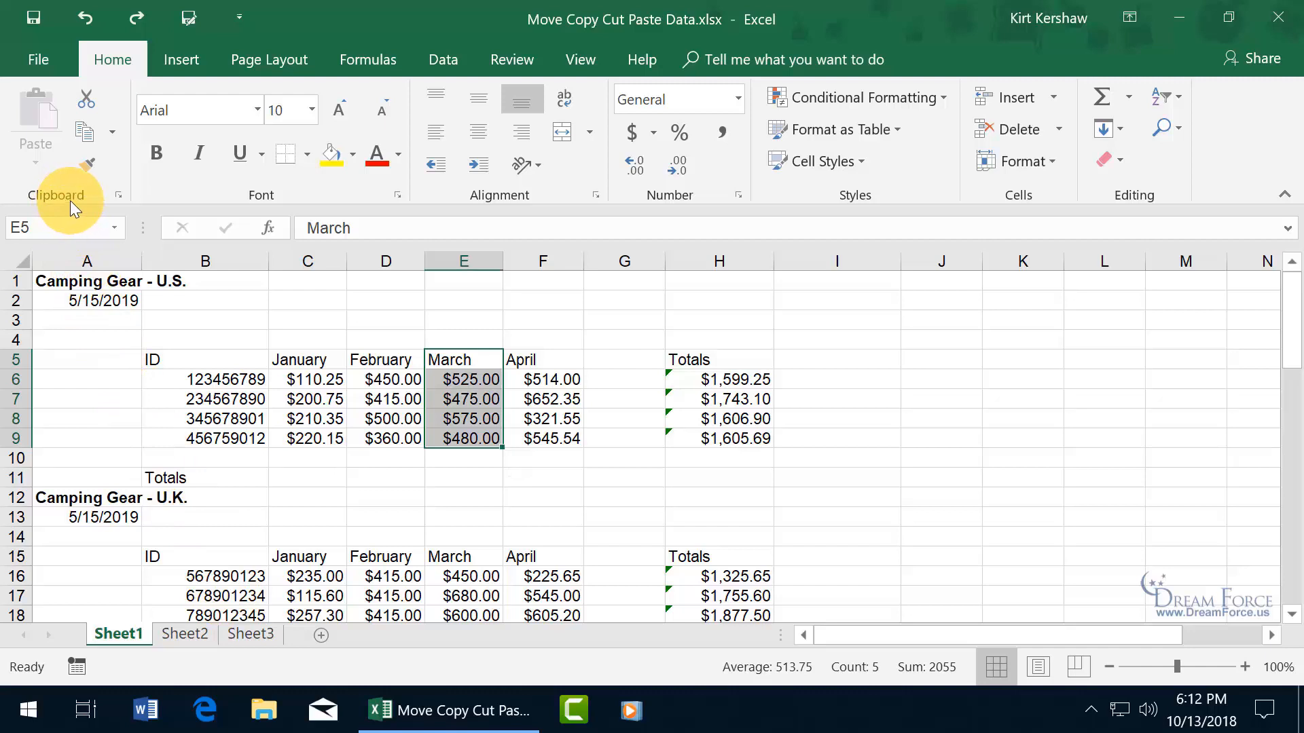
Show the Office Clipboard and collect the U.S. IDs in B6:B9 and the February and March headings in D5:E5
click(119, 197)
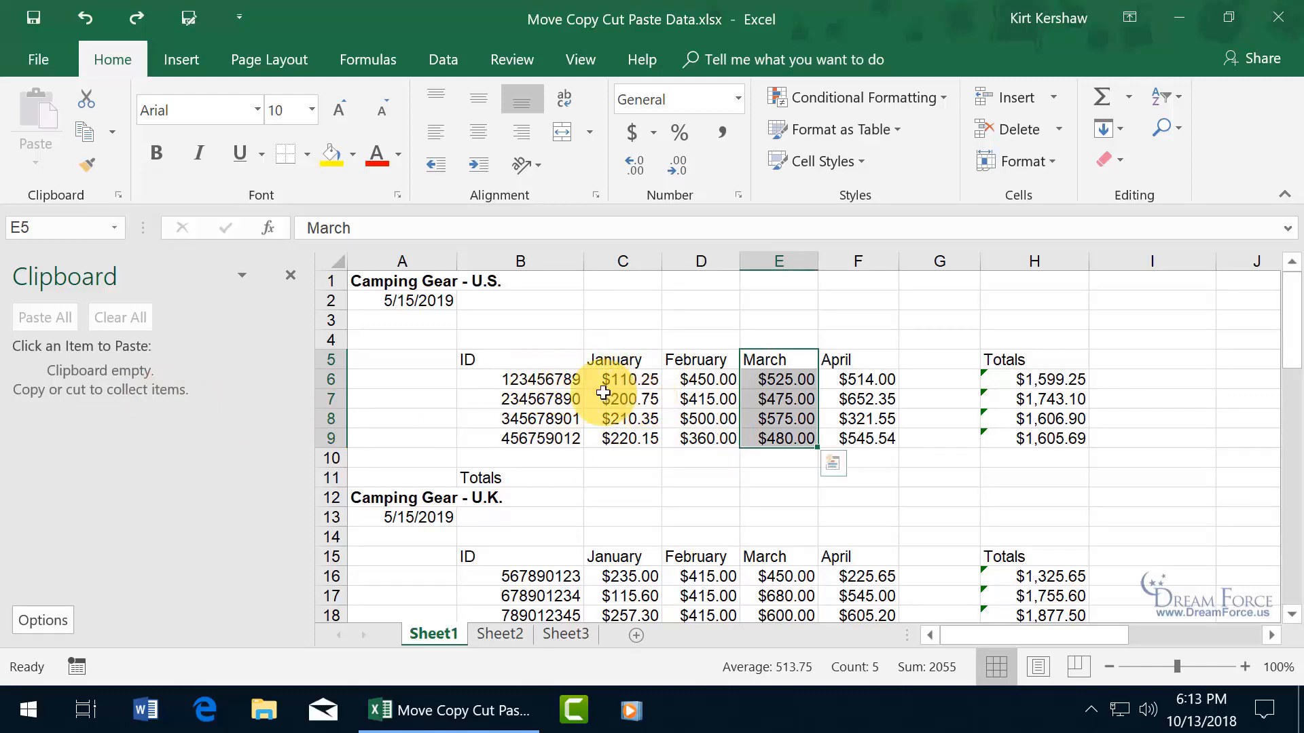
drag(545, 378, 557, 440)
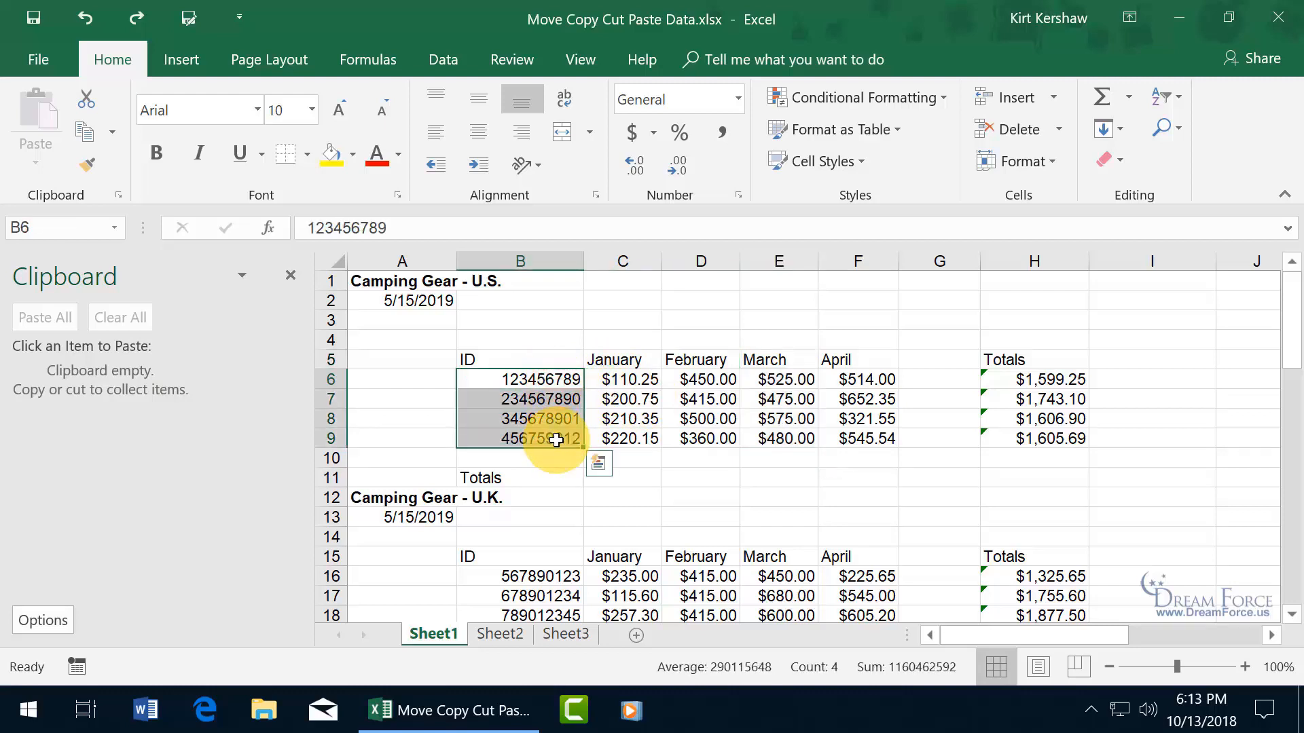
key(ctrl+c)
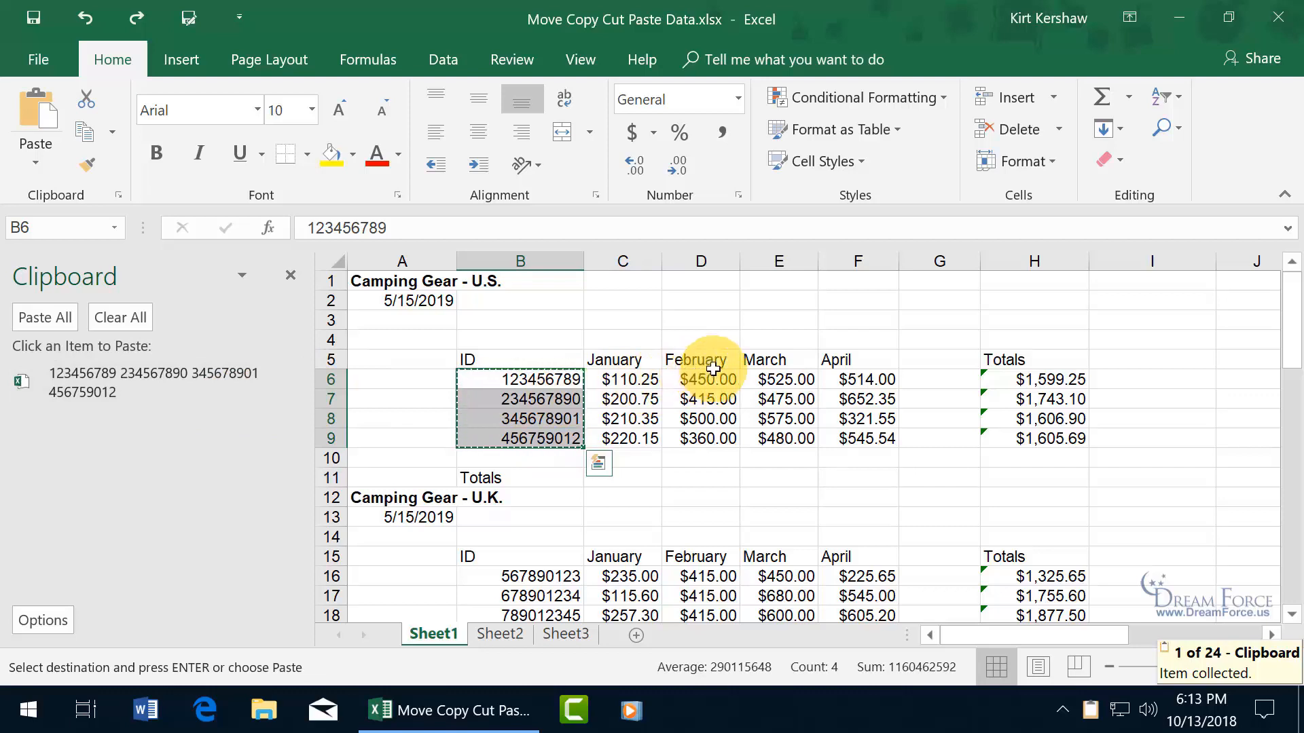
drag(700, 360, 764, 362)
key(ctrl+c)
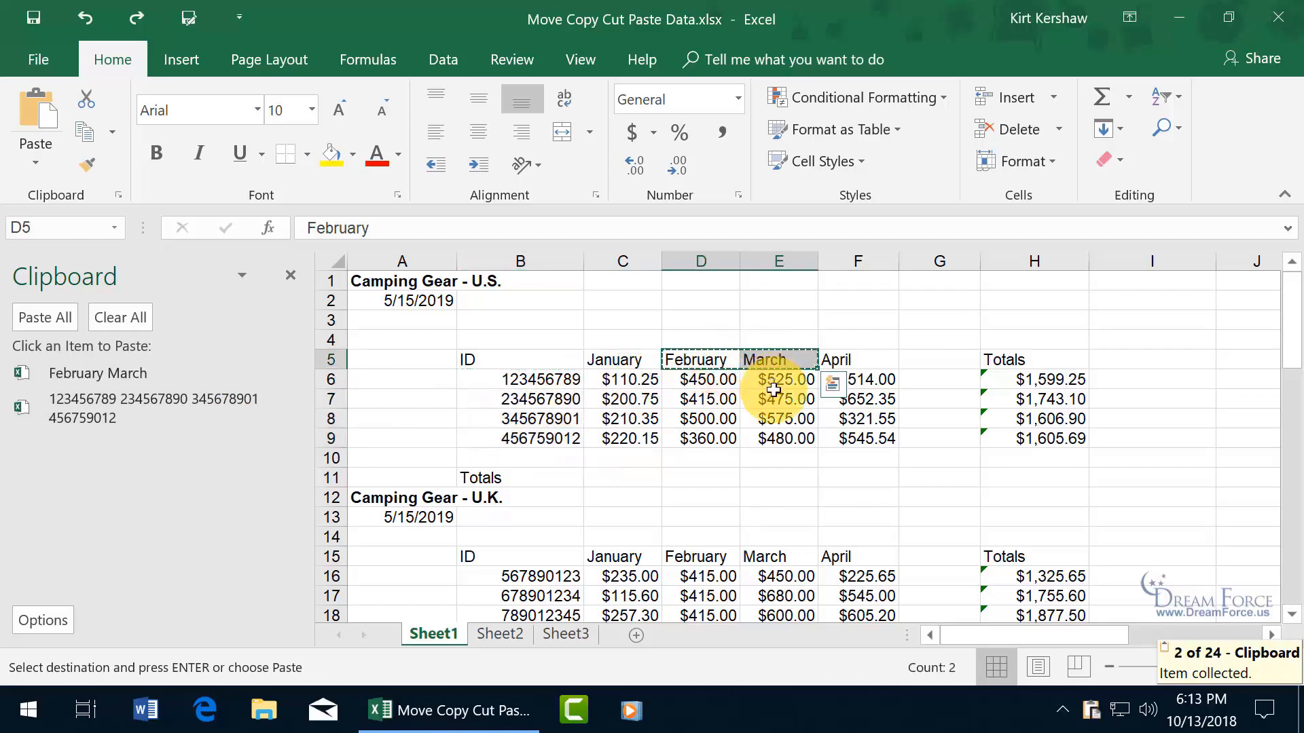
Collect the Camping Gear - U.S. title from A1 and the Totals range H5:H9 on the Office Clipboard
click(391, 282)
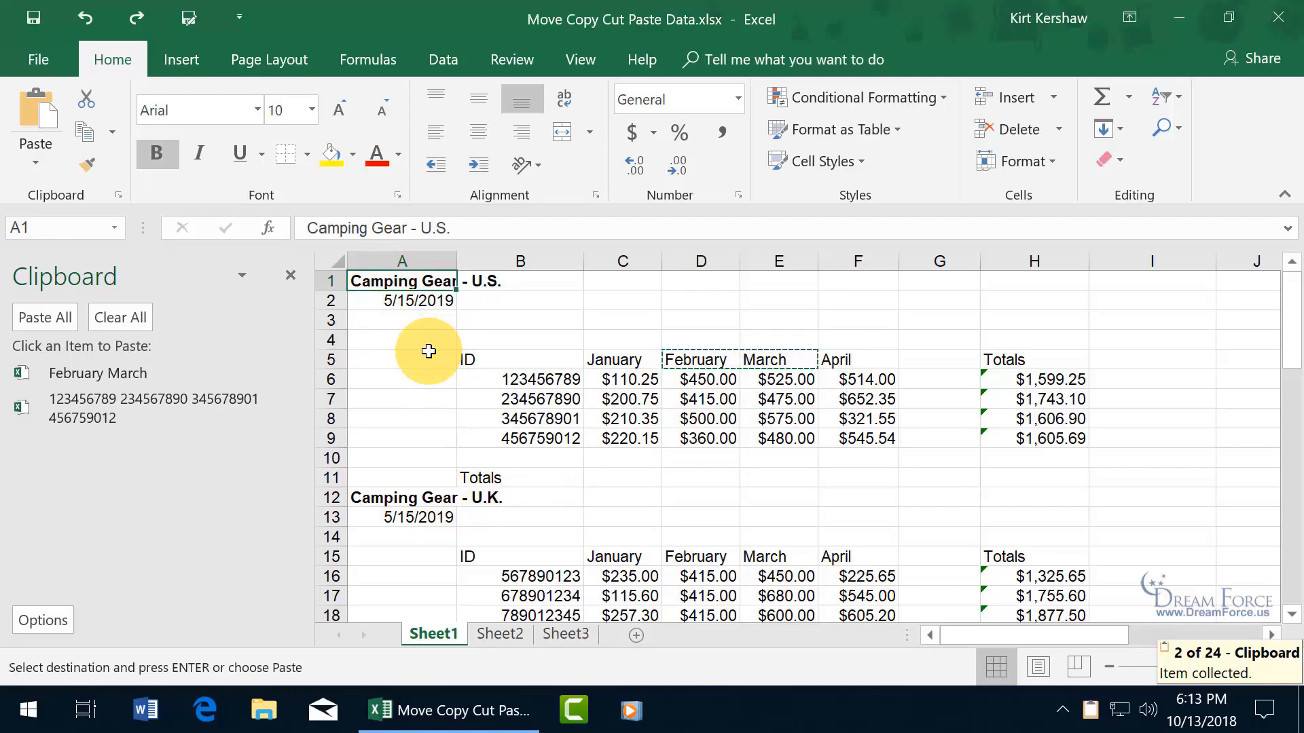
key(ctrl+c)
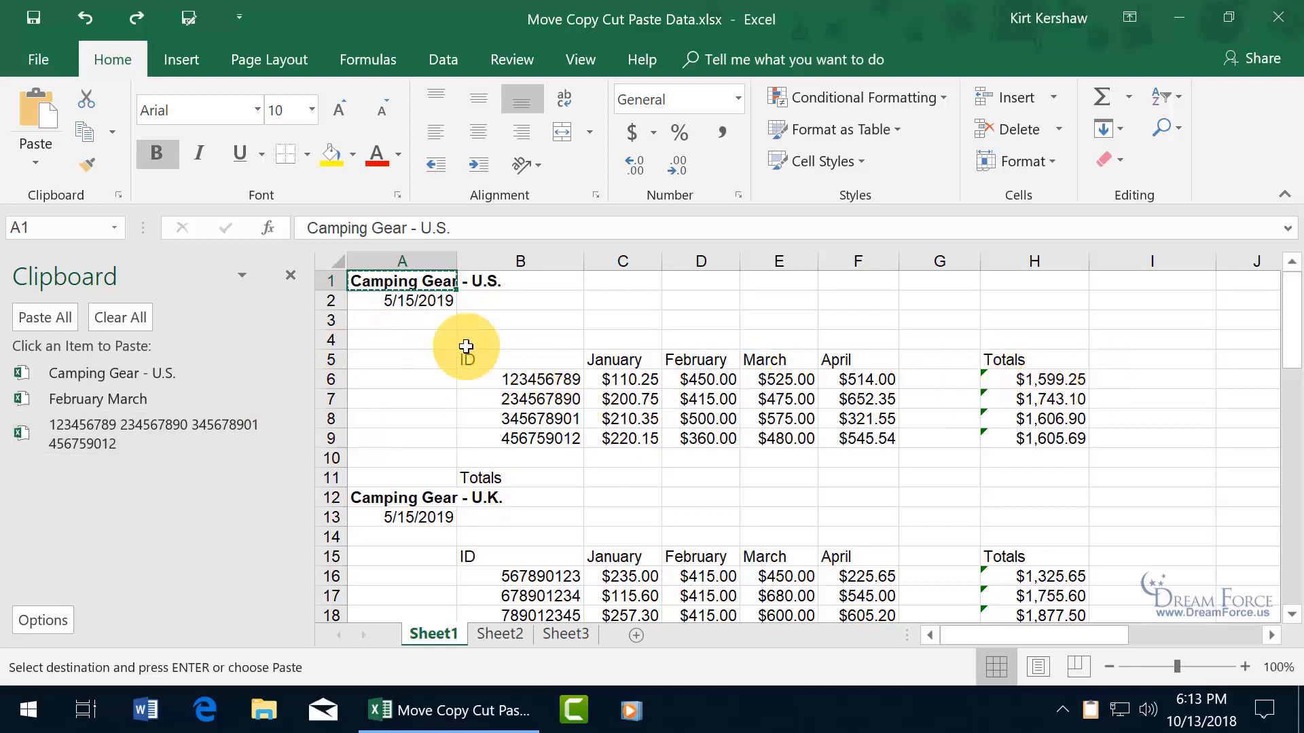
mouse_move(279, 384)
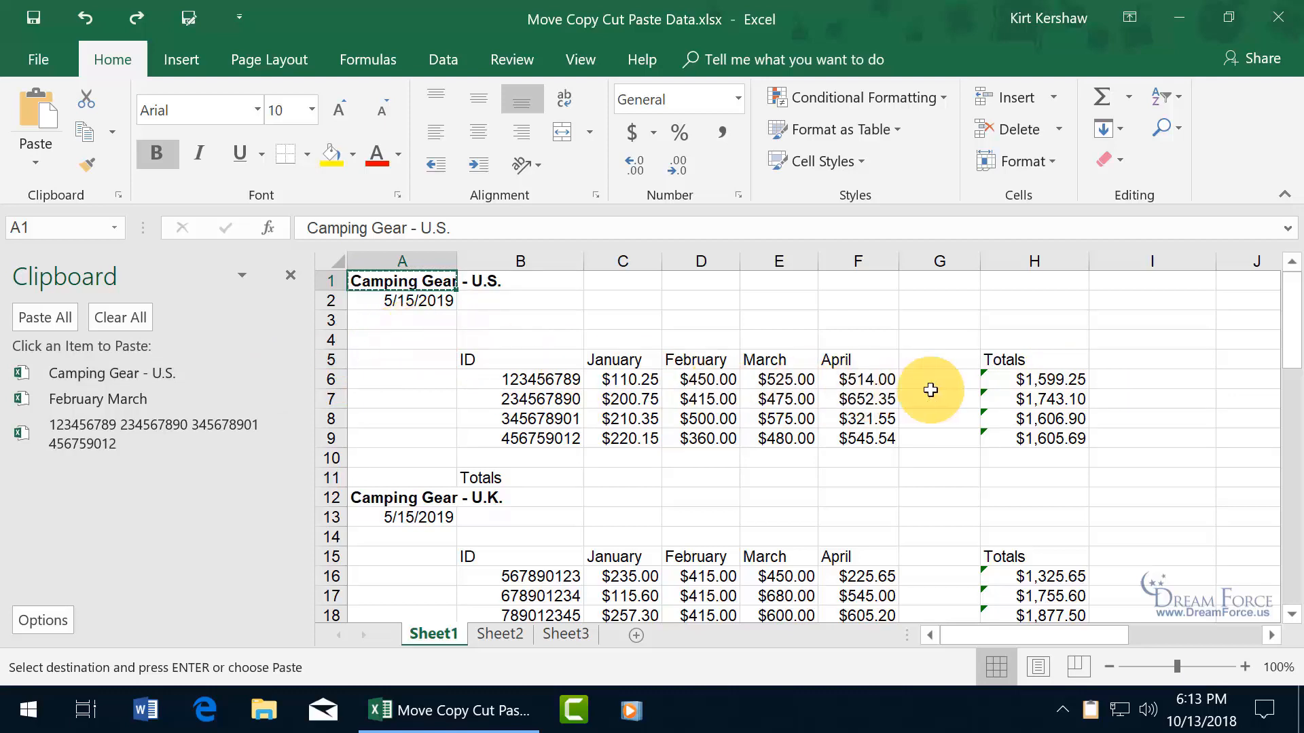
drag(1024, 356, 1039, 439)
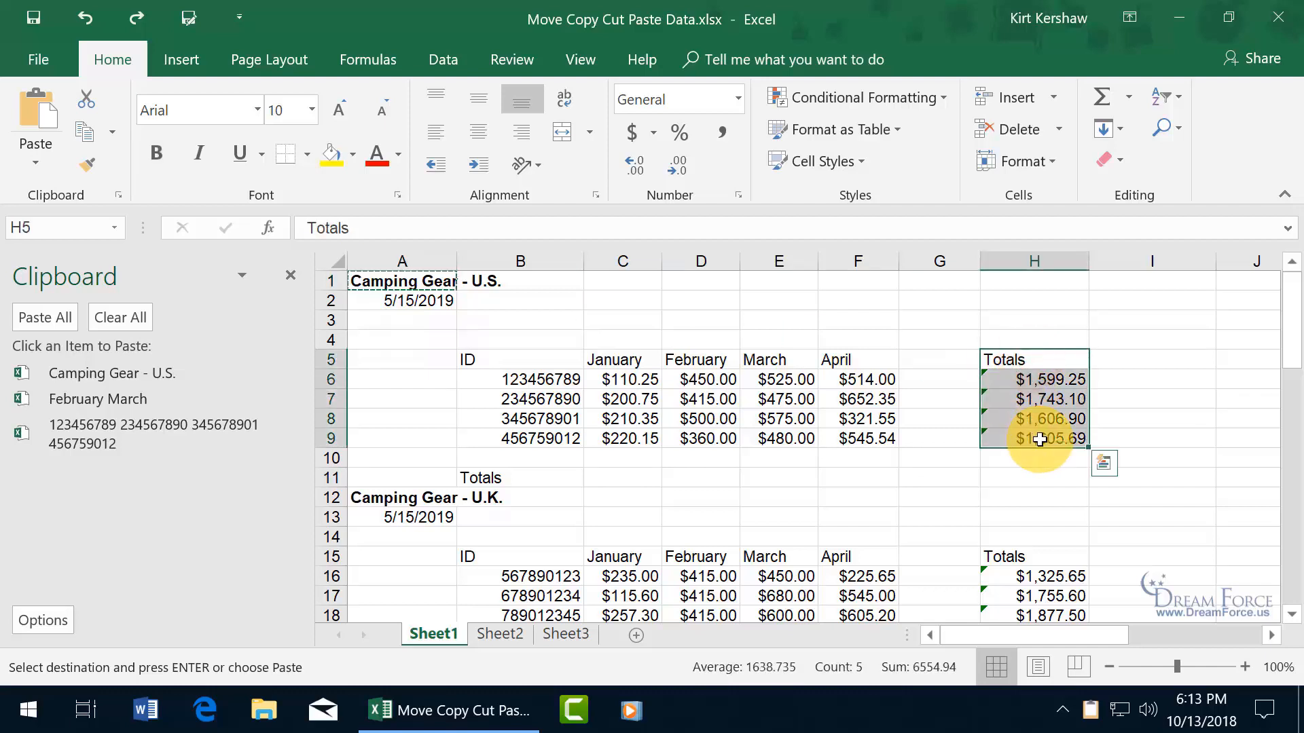
key(ctrl+c)
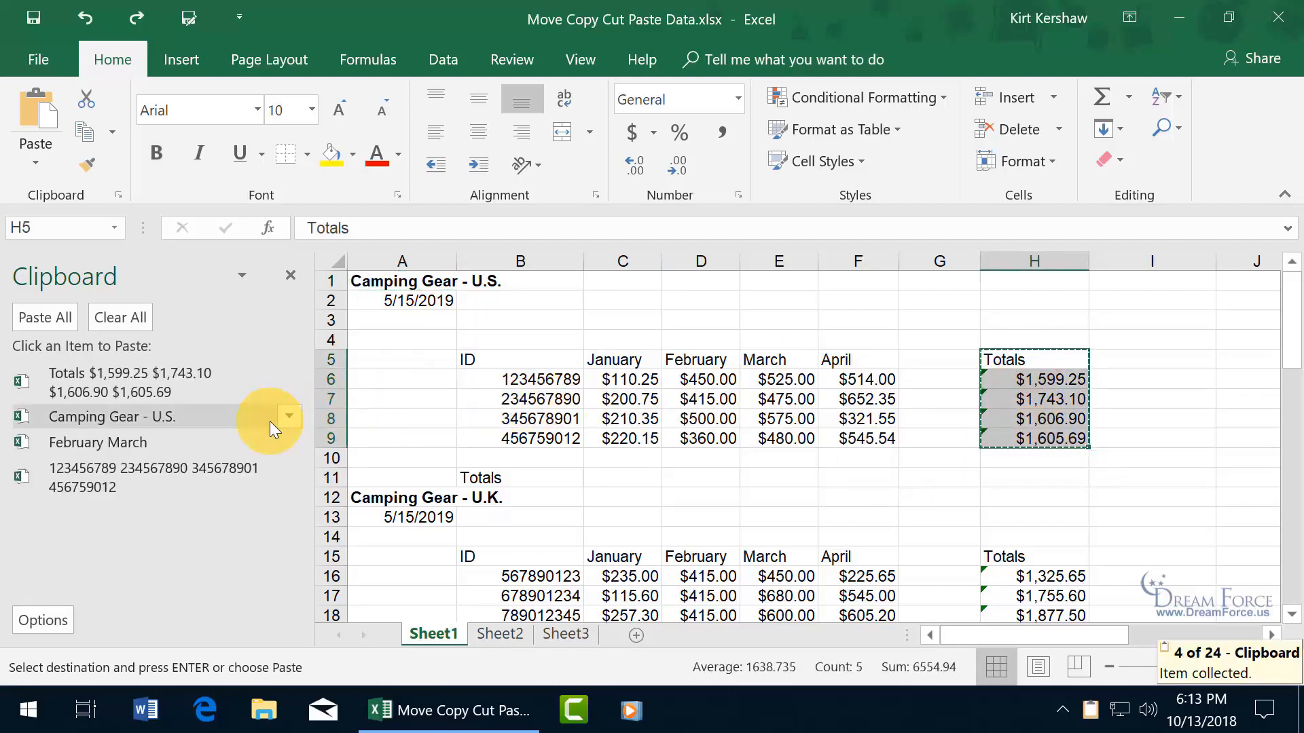
On Sheet2, paste the collected Totals range at C5 and the Camping Gear - U.S. title at E5
click(499, 637)
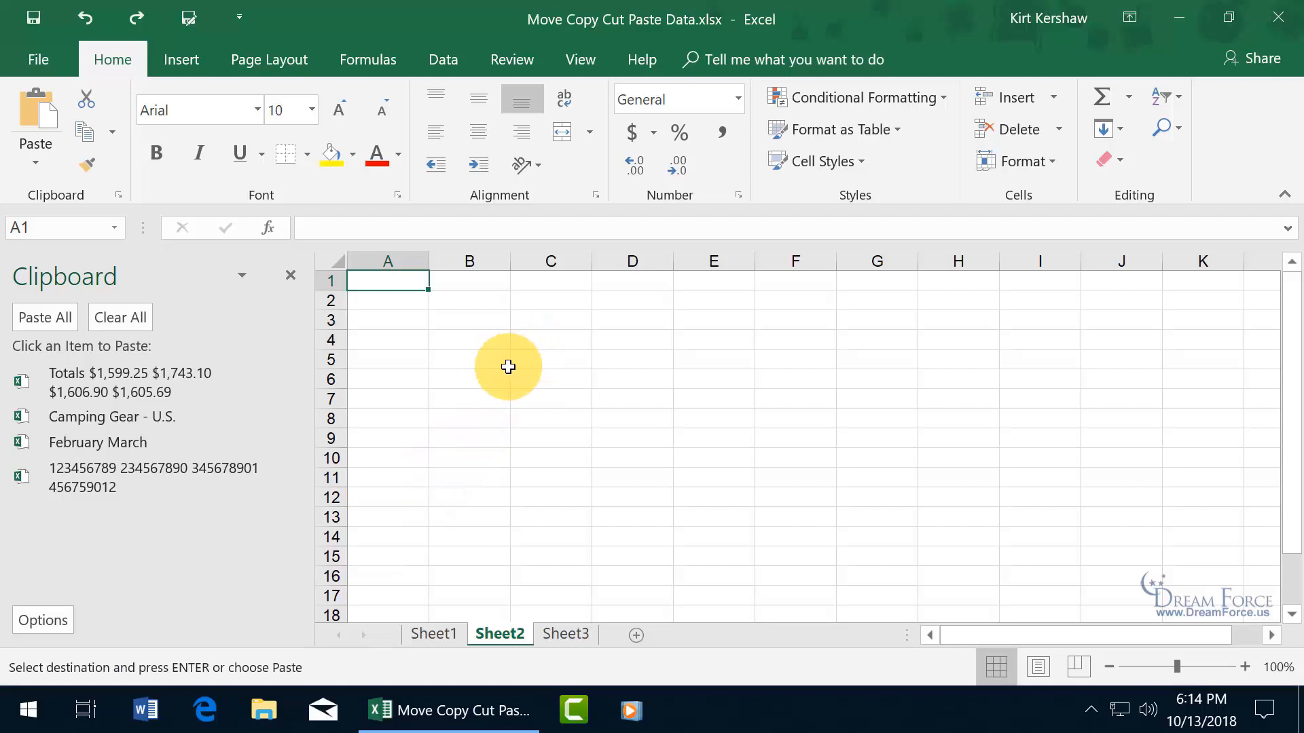
click(574, 357)
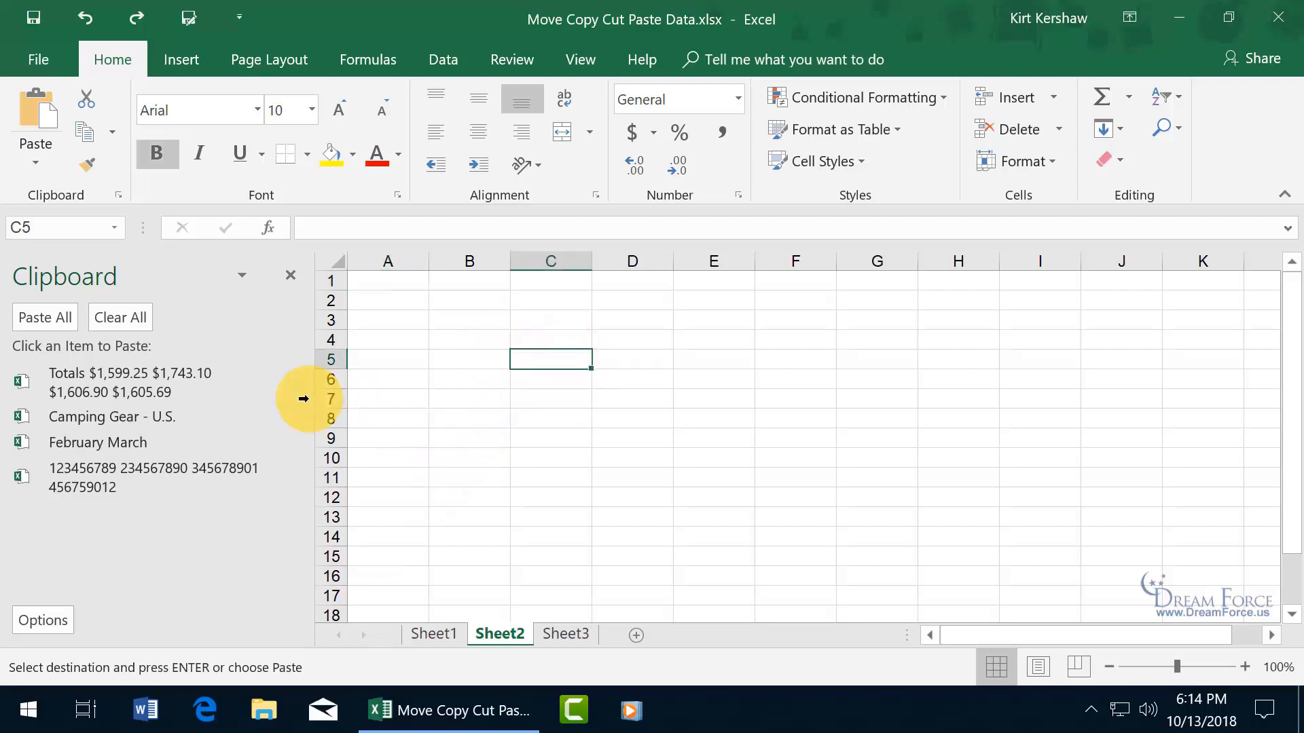
click(186, 381)
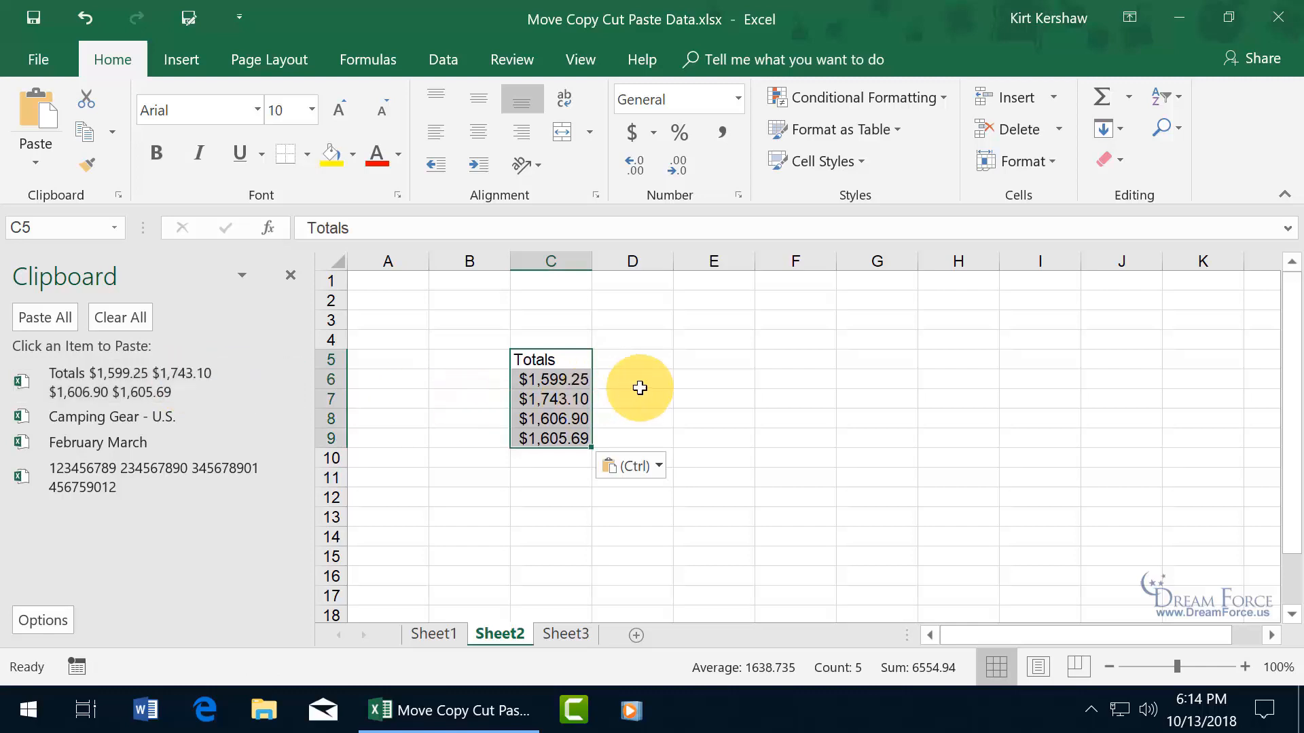
click(721, 362)
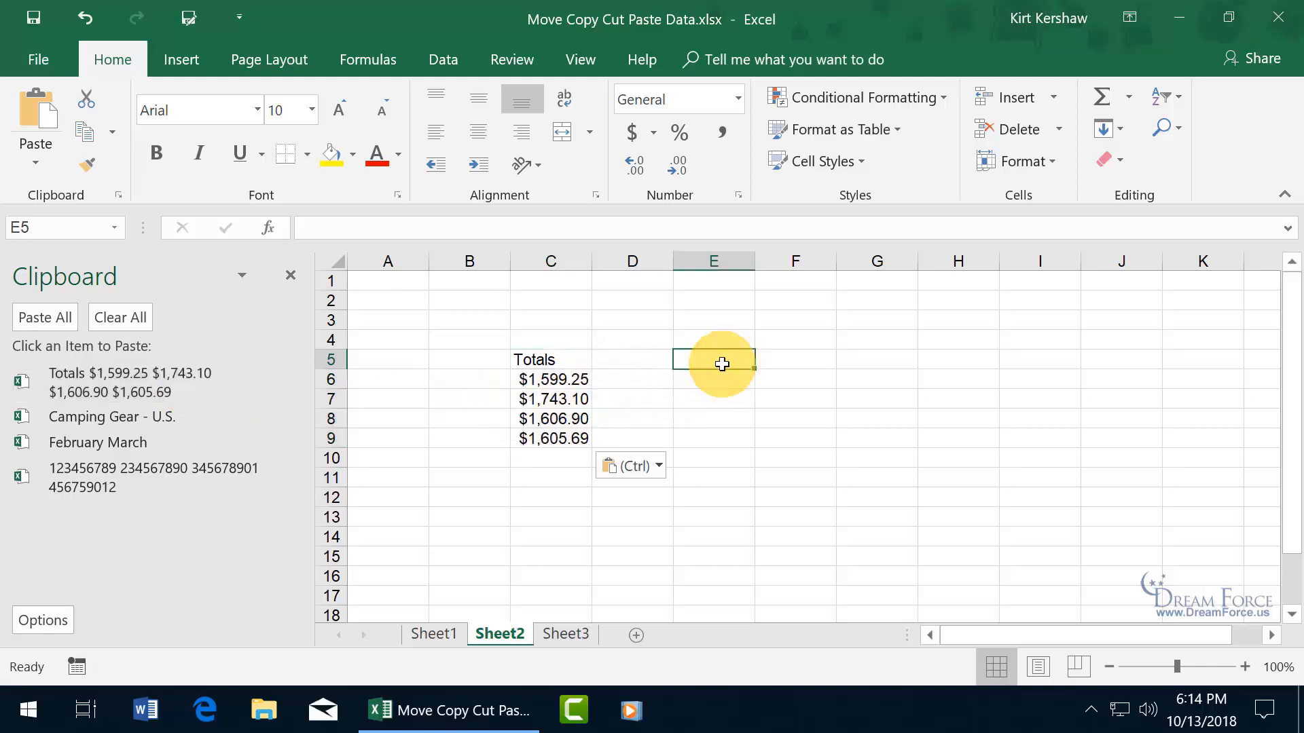
click(144, 420)
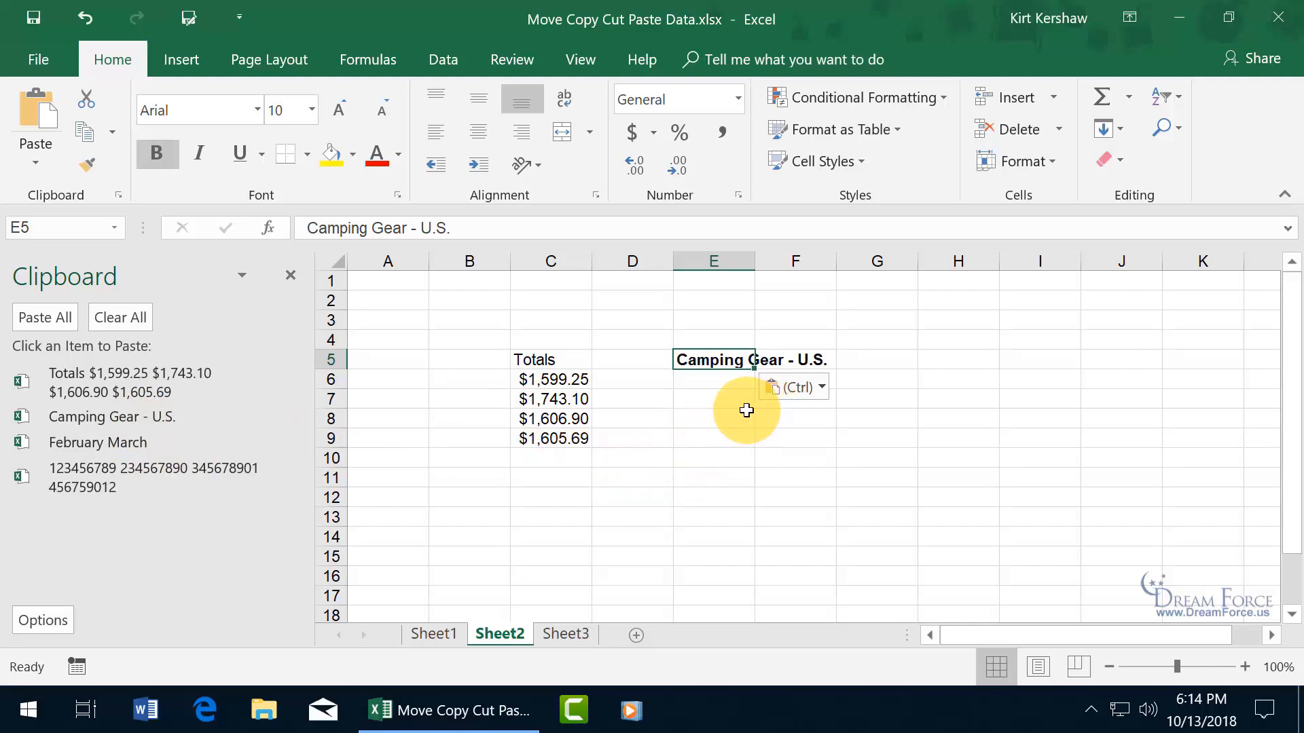
On Sheet2, paste all collected Office Clipboard items starting at D12, and clear all items from the clipboard
click(440, 633)
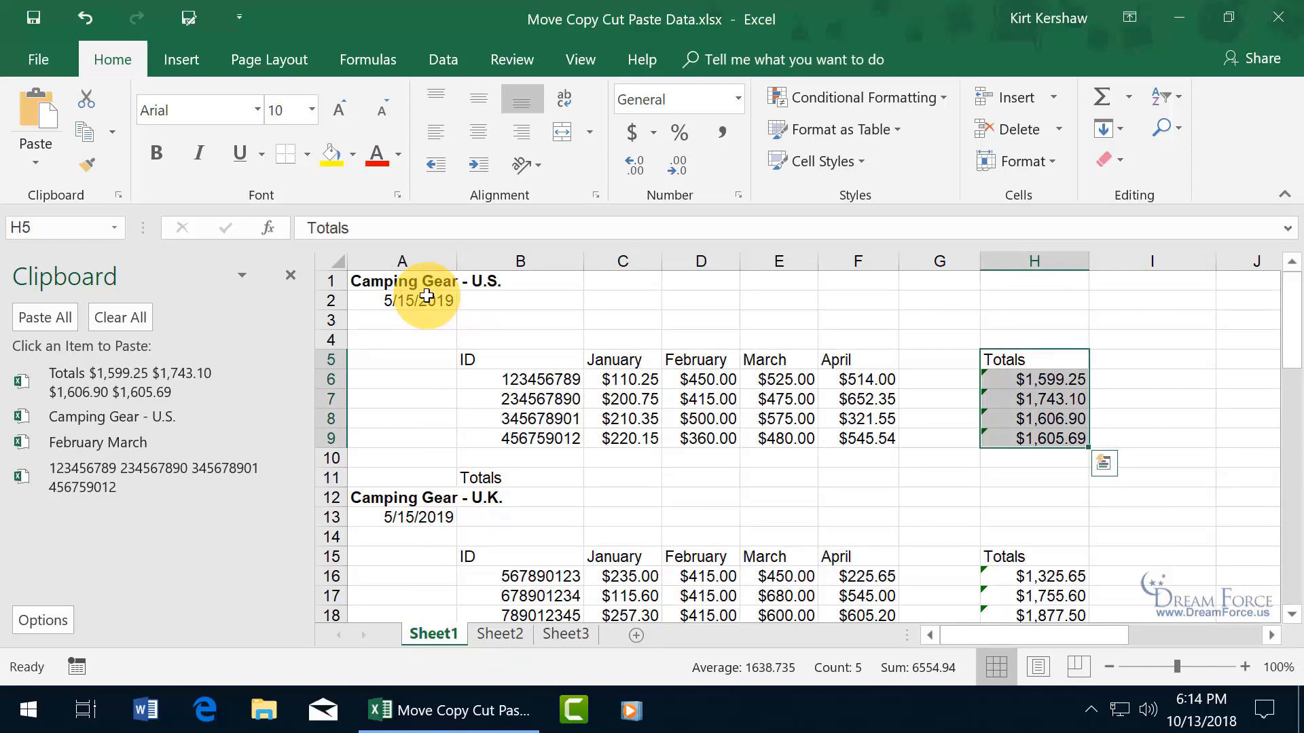
click(502, 634)
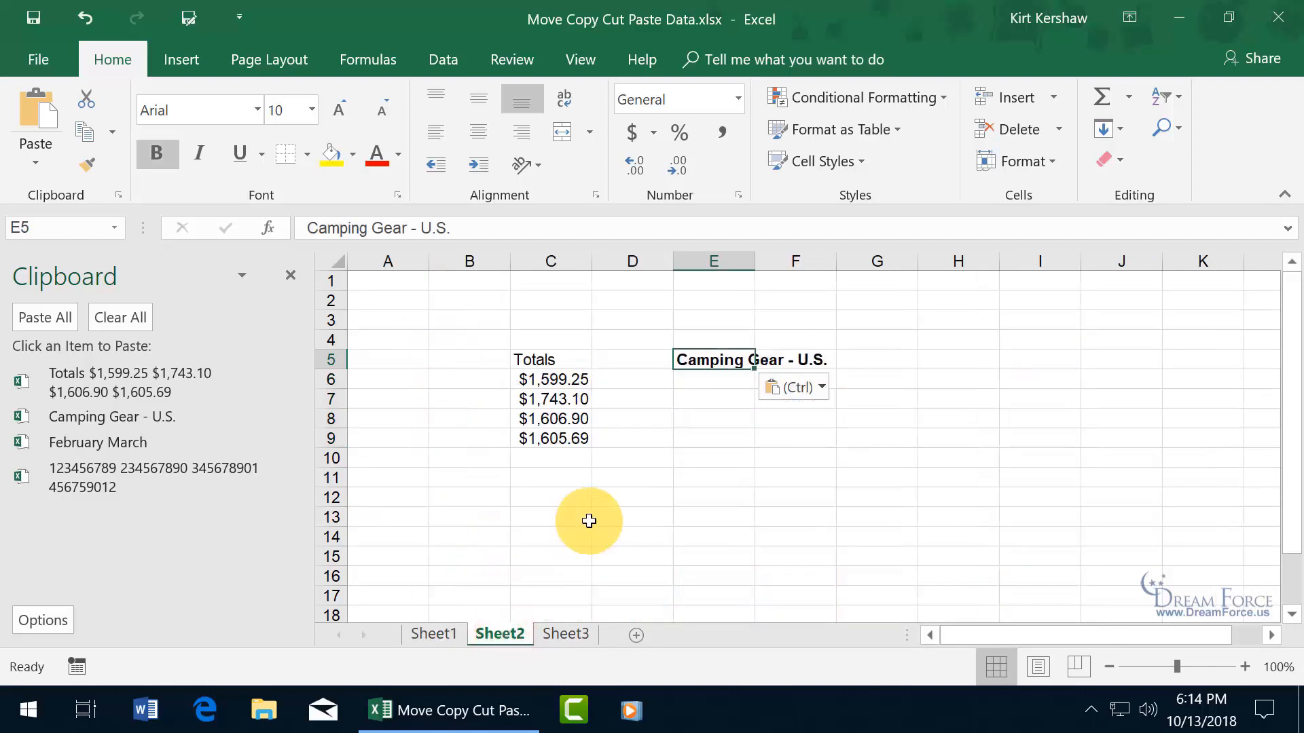
click(642, 496)
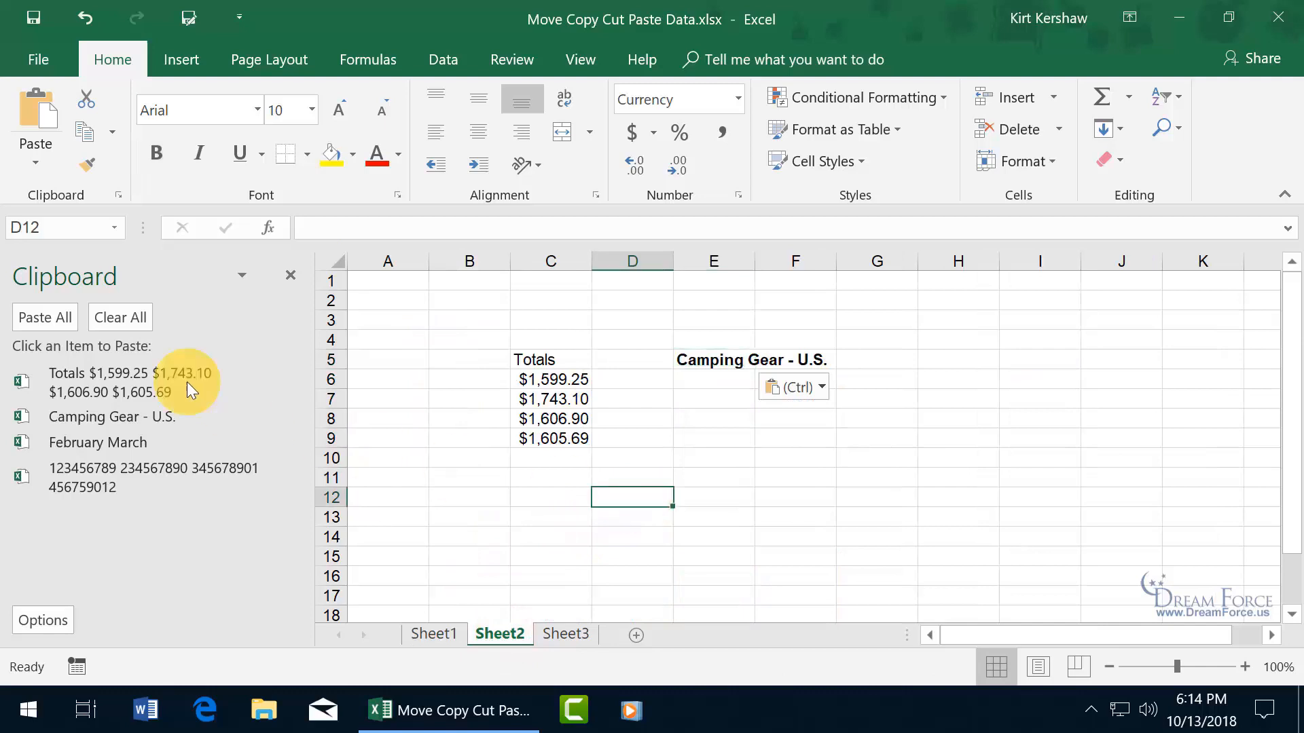
click(62, 319)
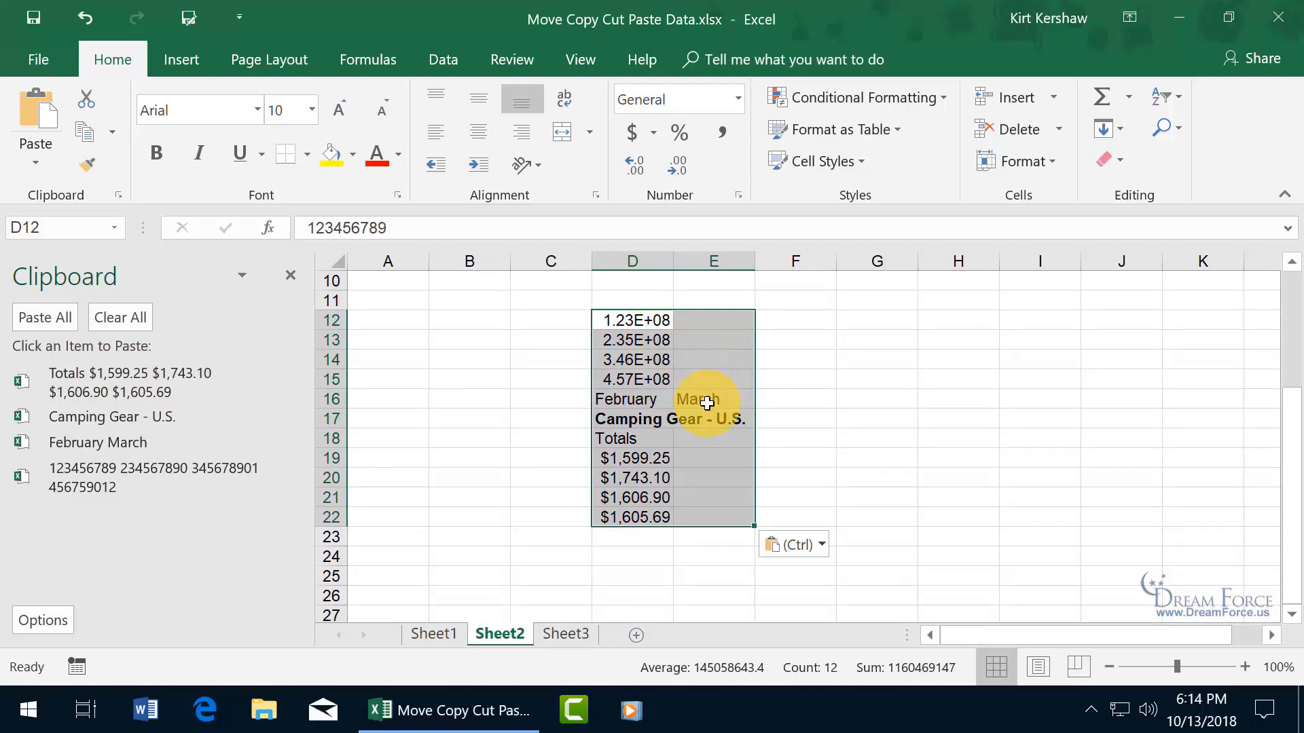
click(130, 318)
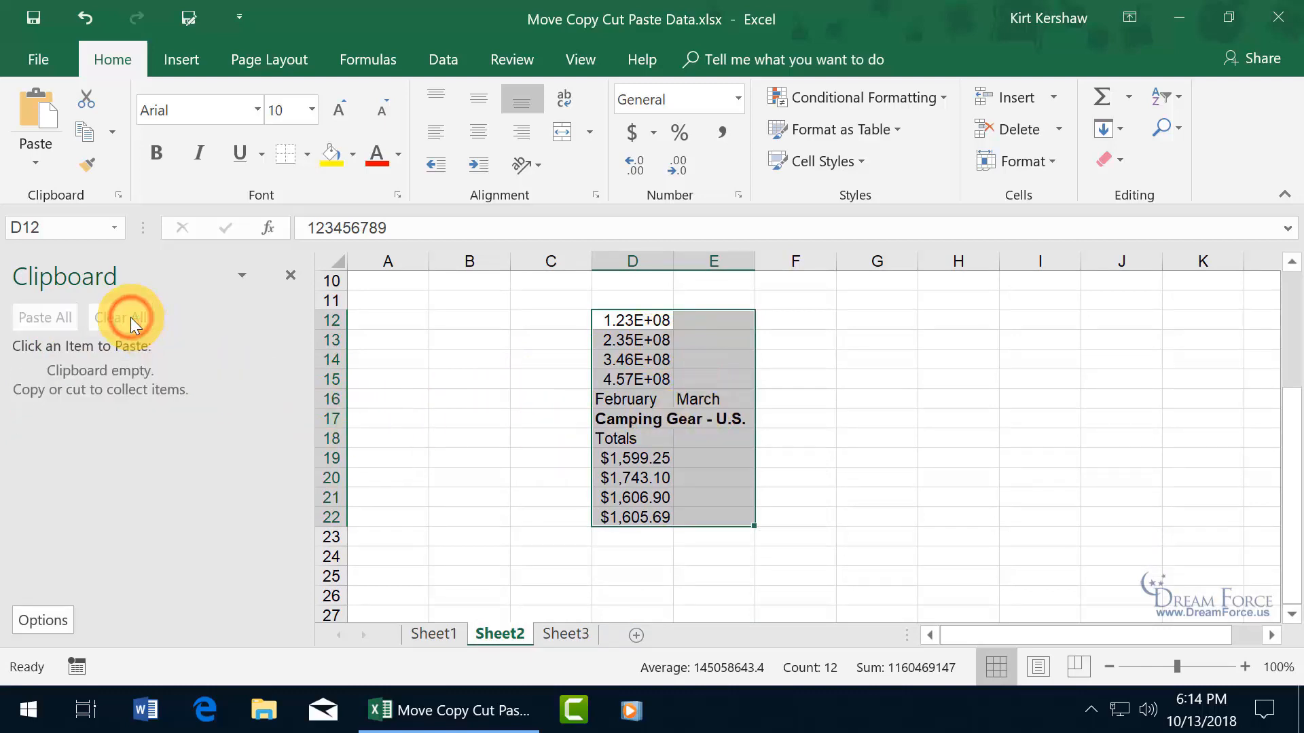
Return to Sheet1, review the Office Clipboard's display options without changing them, and close the Clipboard pane
click(433, 633)
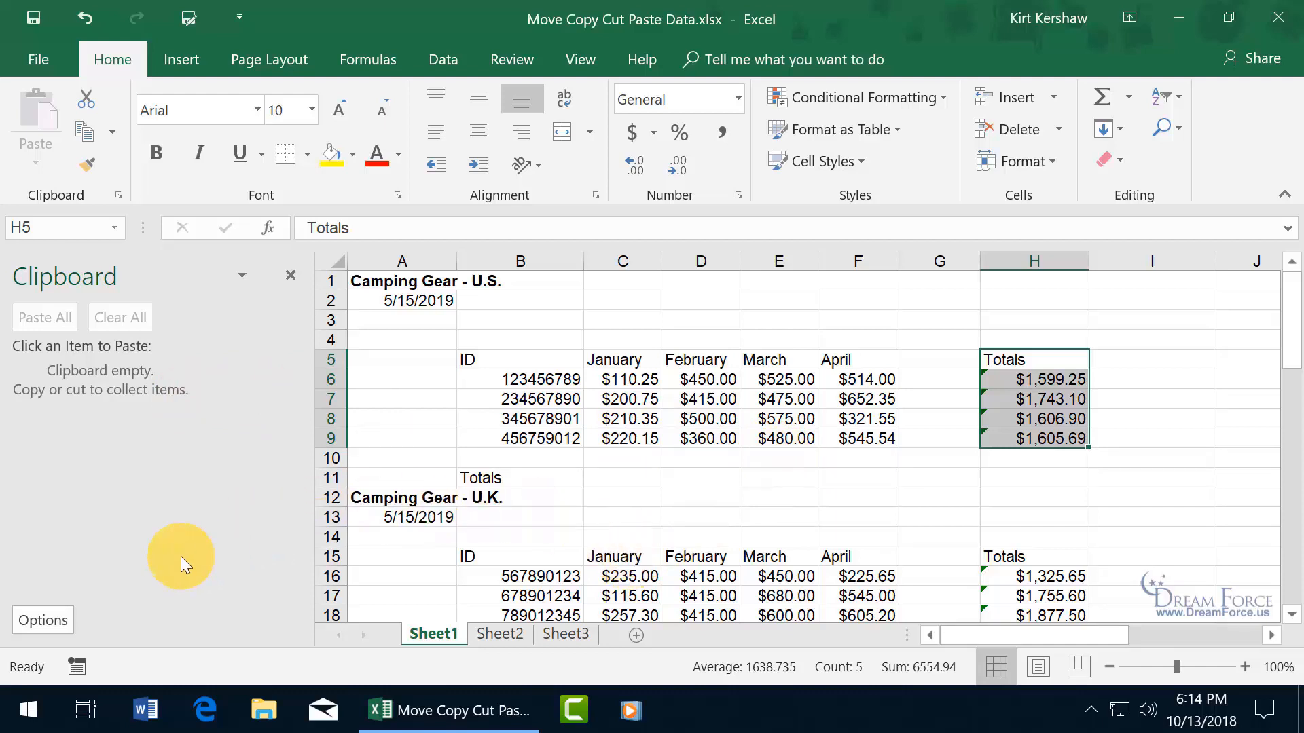
click(55, 616)
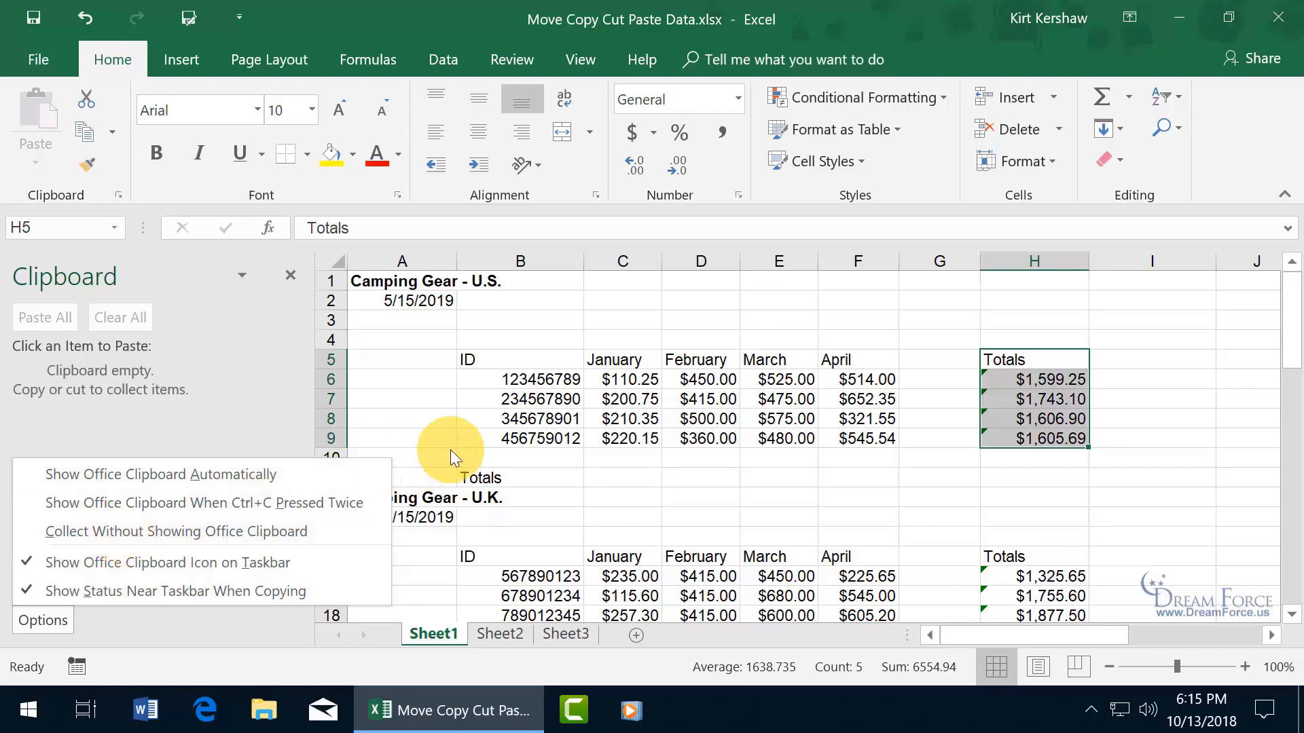
click(523, 440)
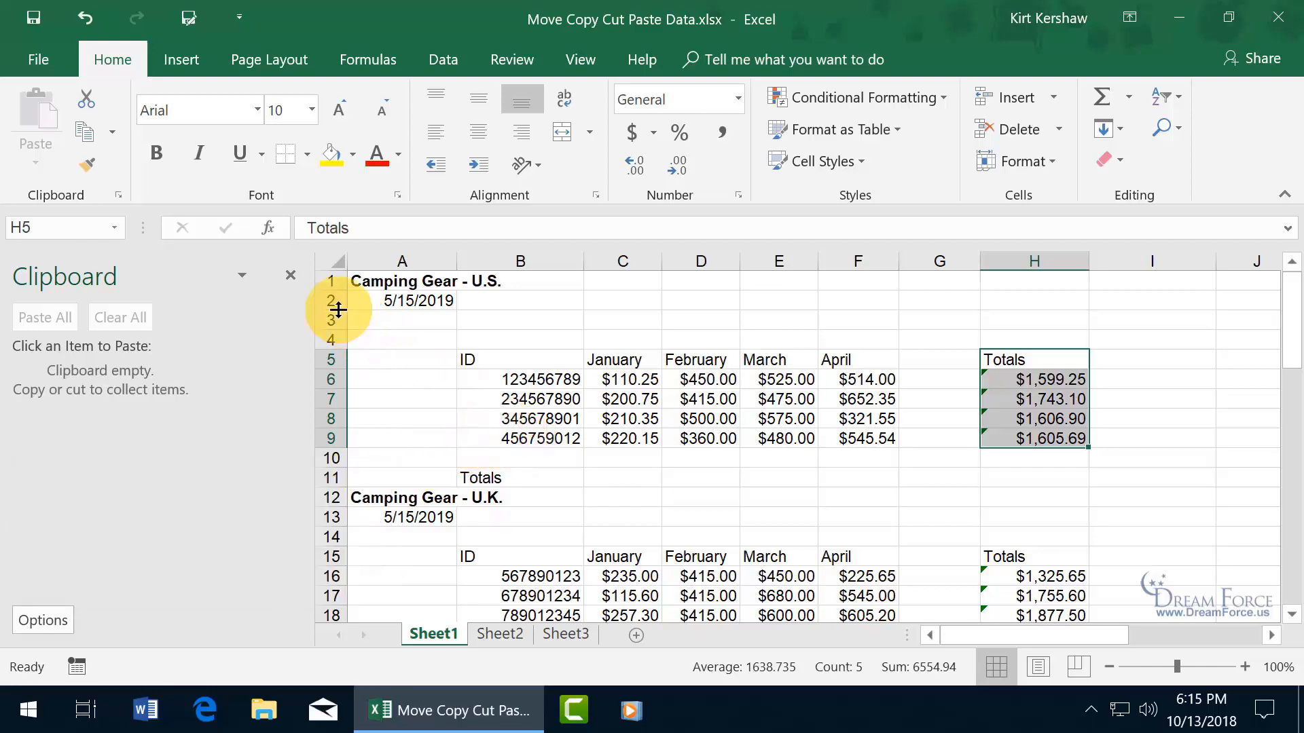
click(290, 275)
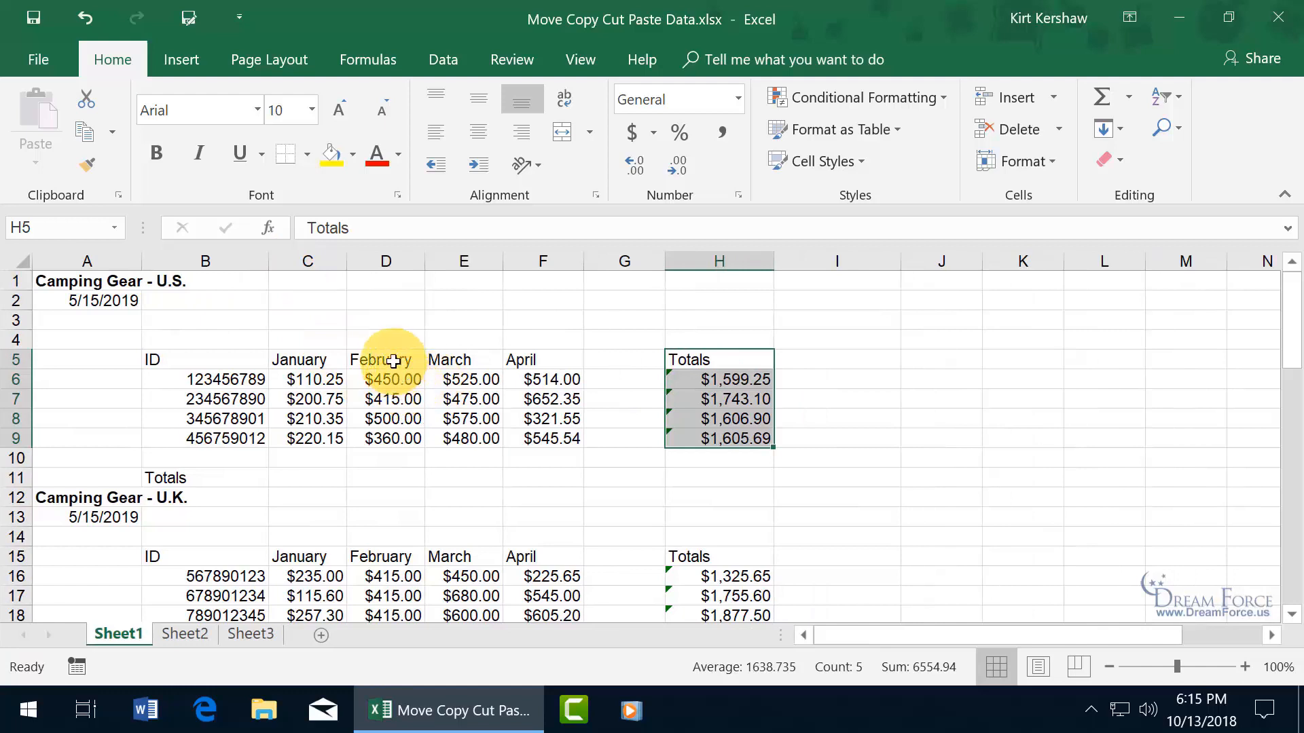
click(394, 360)
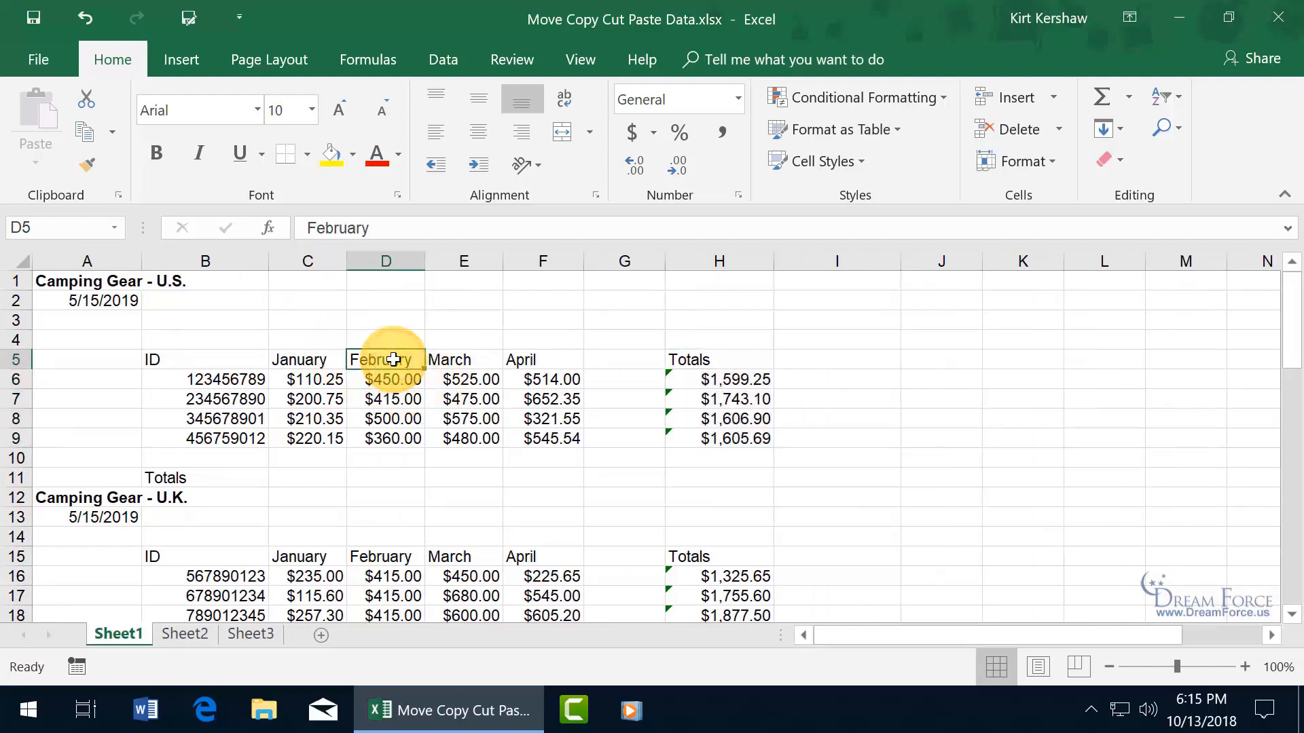
click(886, 373)
click(460, 357)
click(953, 364)
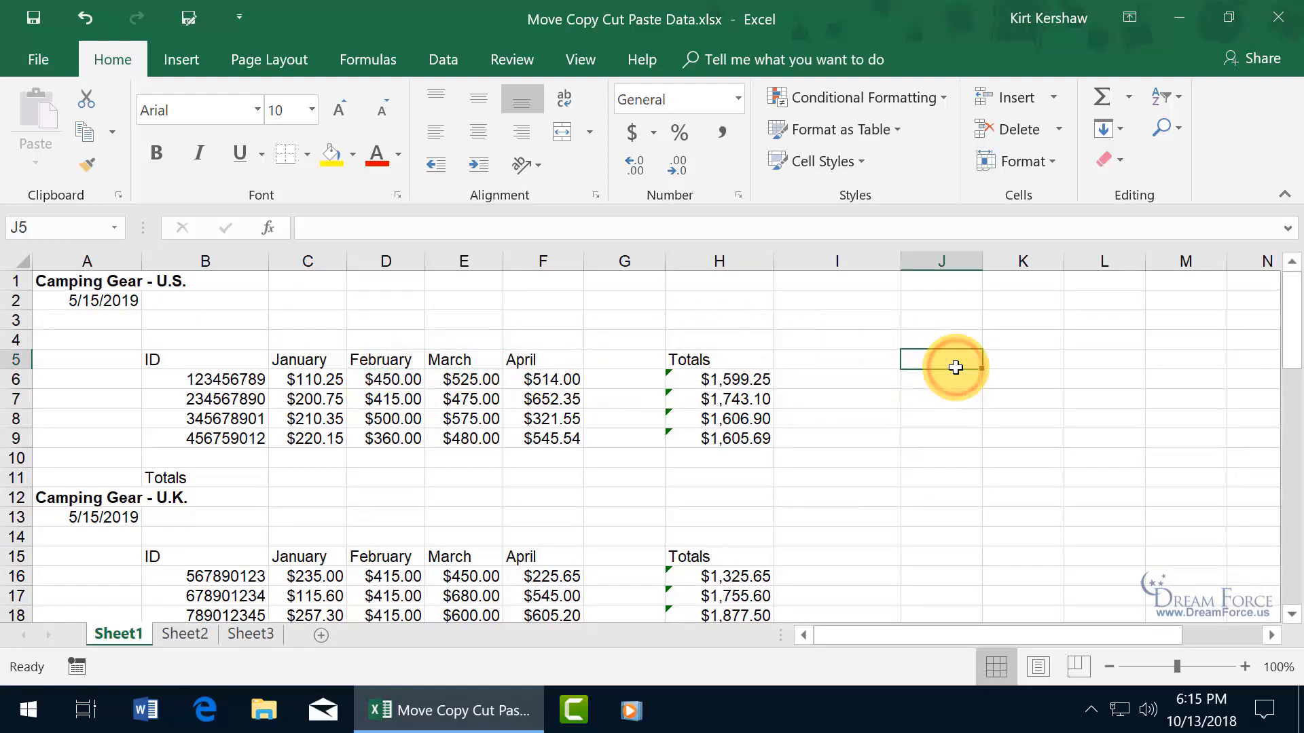
click(1031, 353)
click(1114, 360)
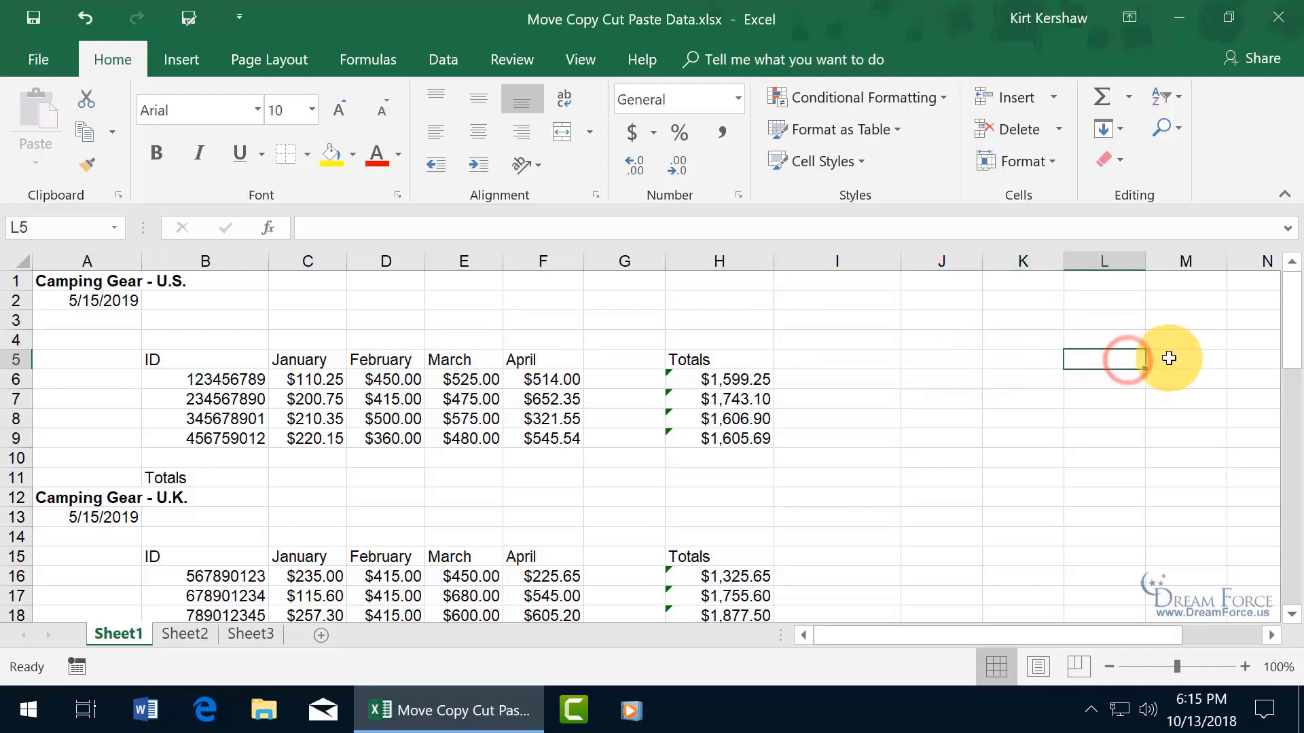
click(1166, 359)
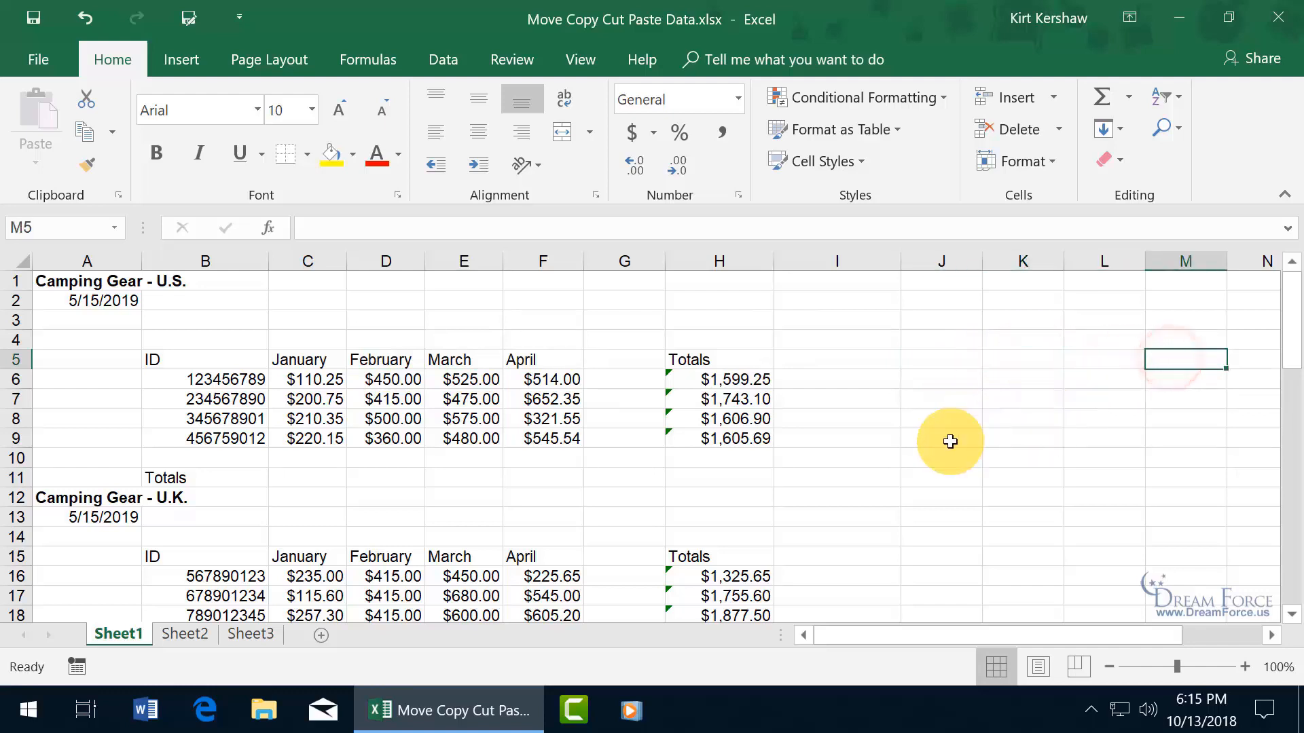
click(465, 362)
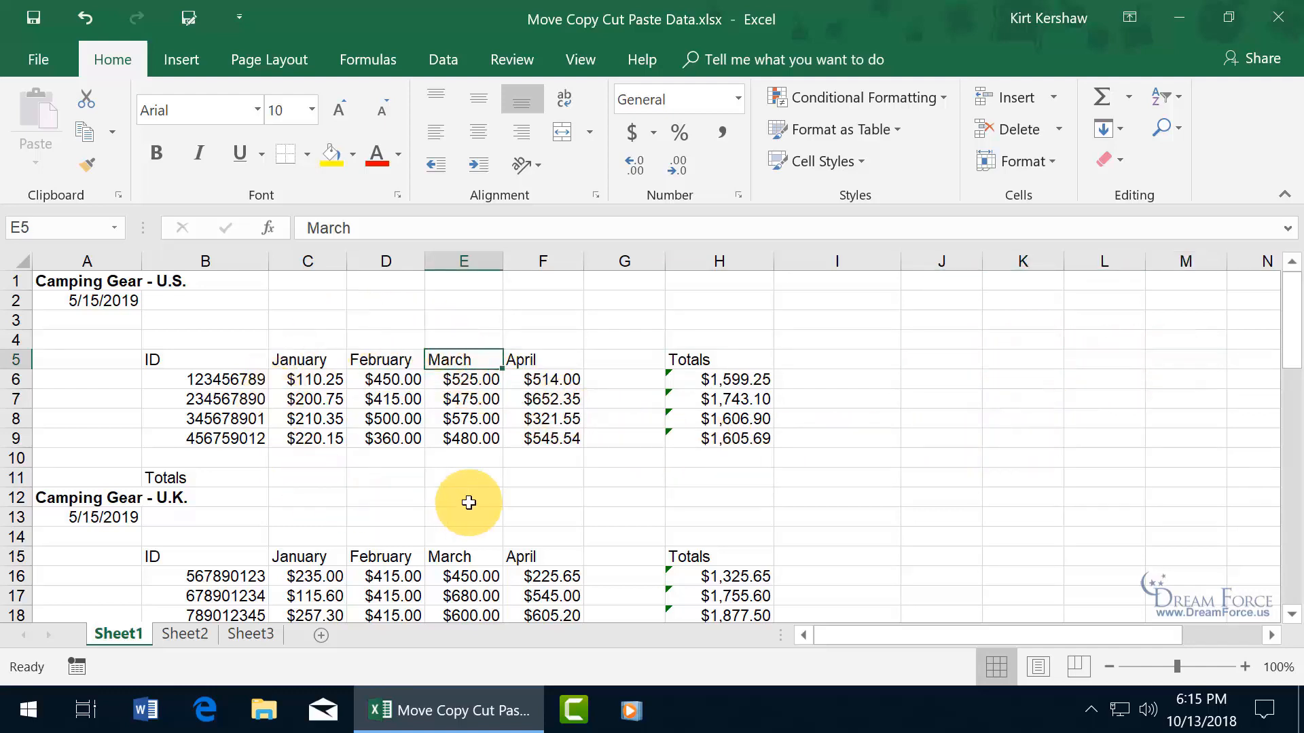
click(377, 362)
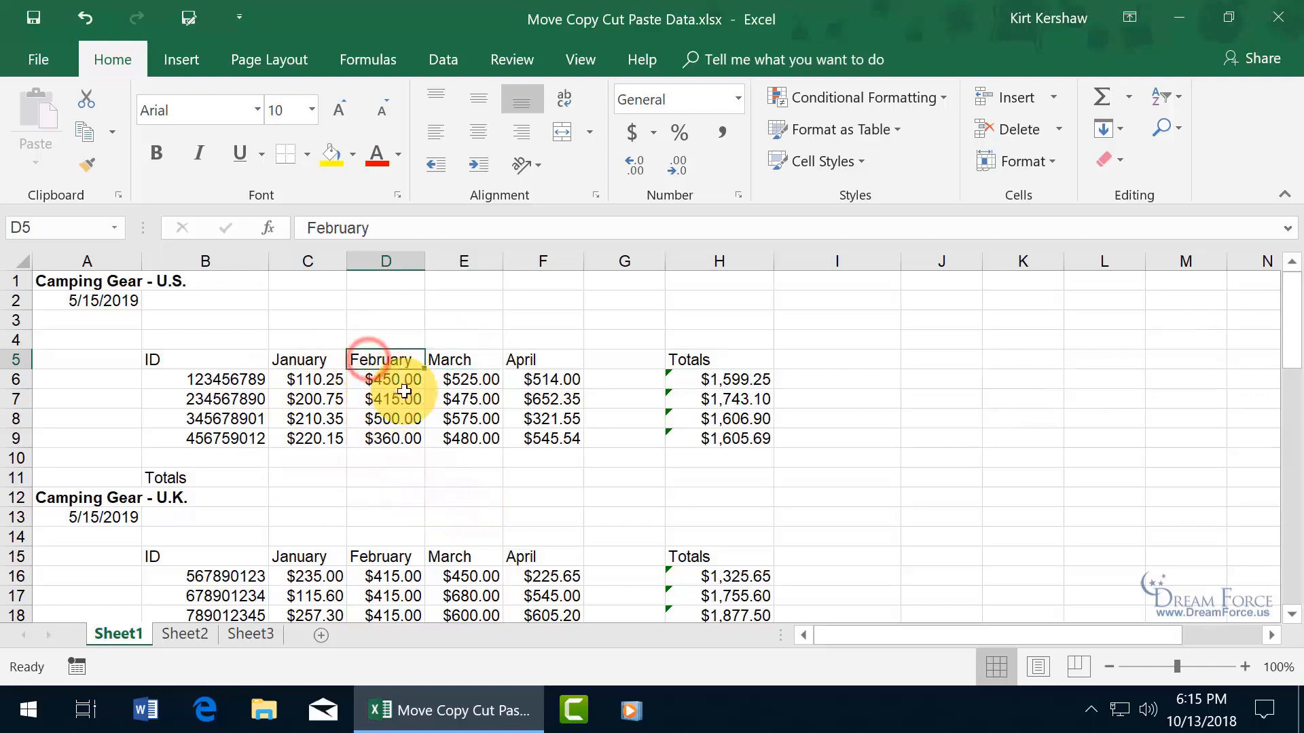
click(443, 414)
click(535, 415)
click(570, 378)
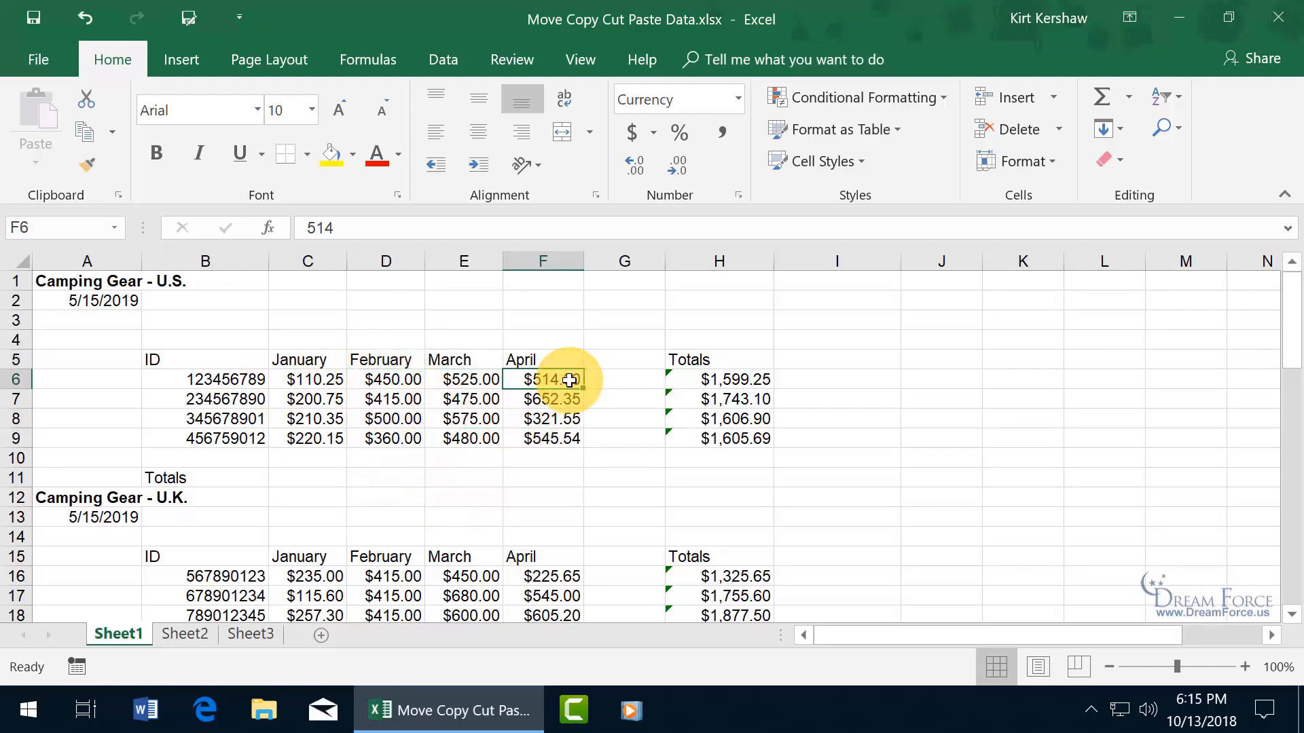
Show the Office Clipboard again and examine its options for automatic display, then dismiss them without changes
click(118, 195)
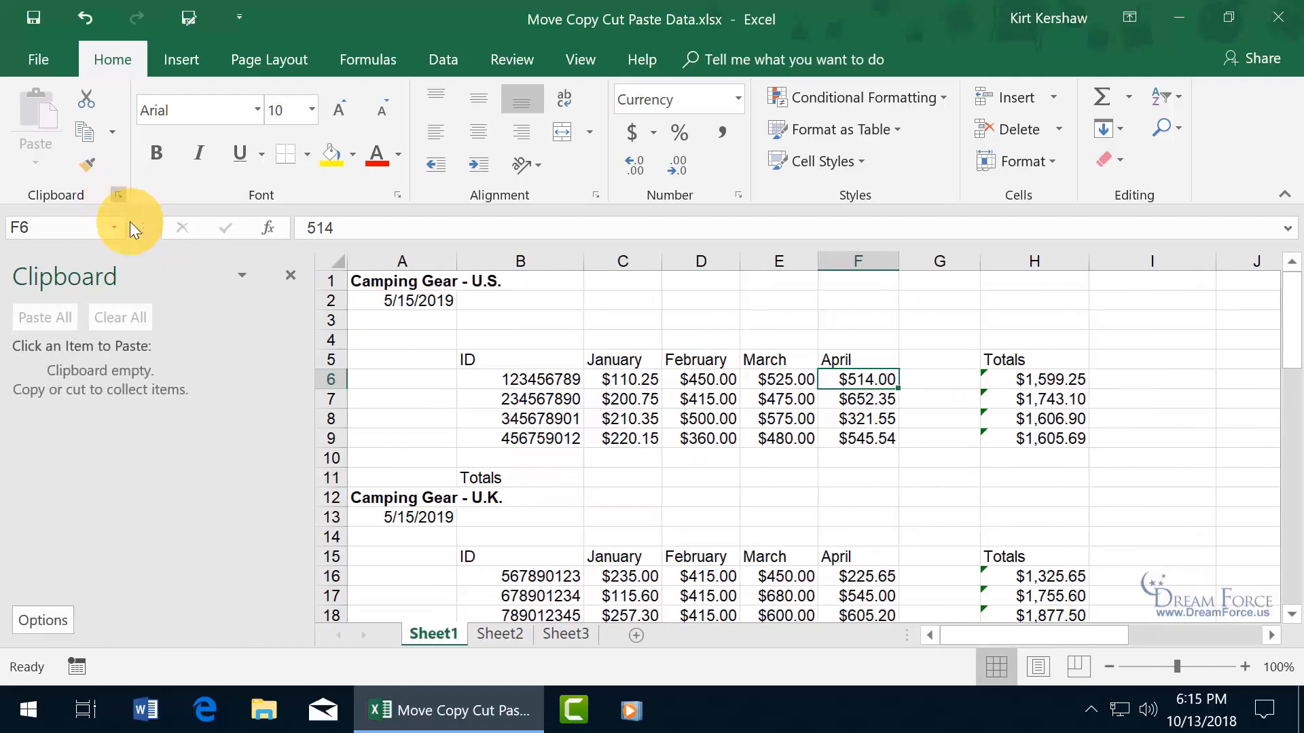
click(51, 620)
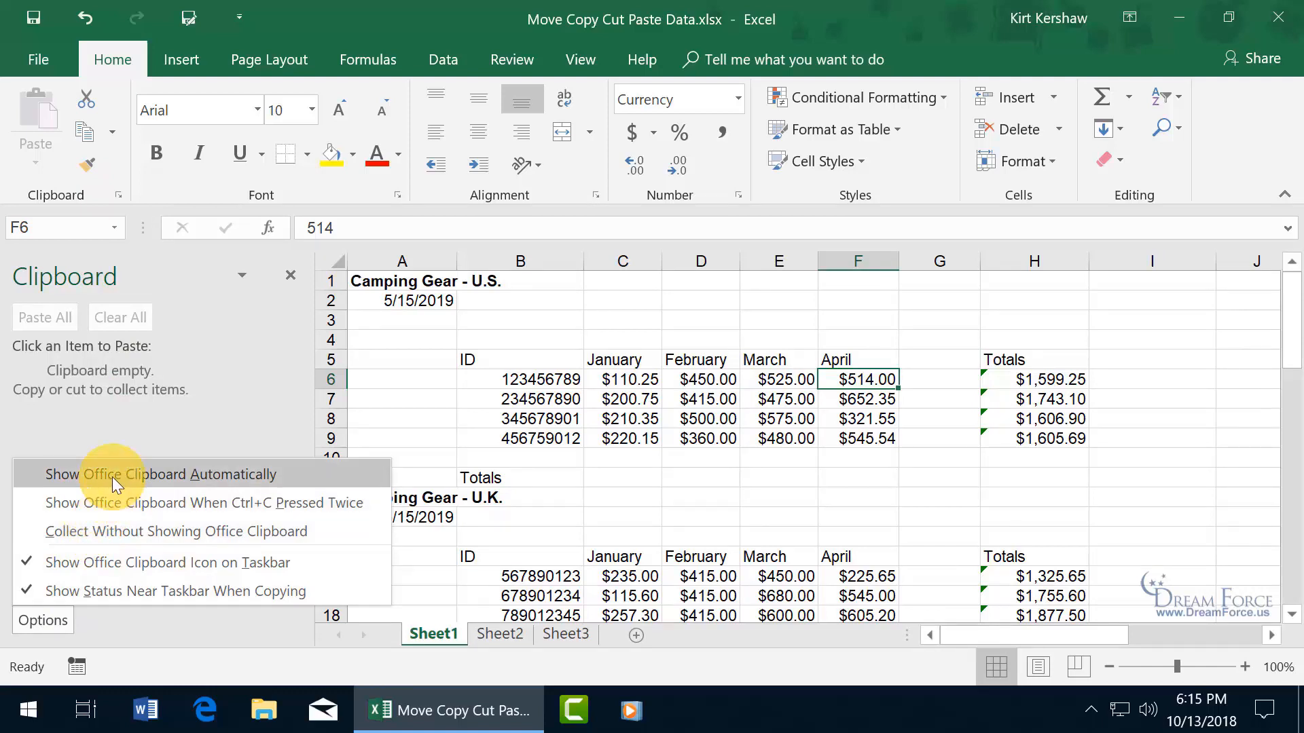
click(200, 413)
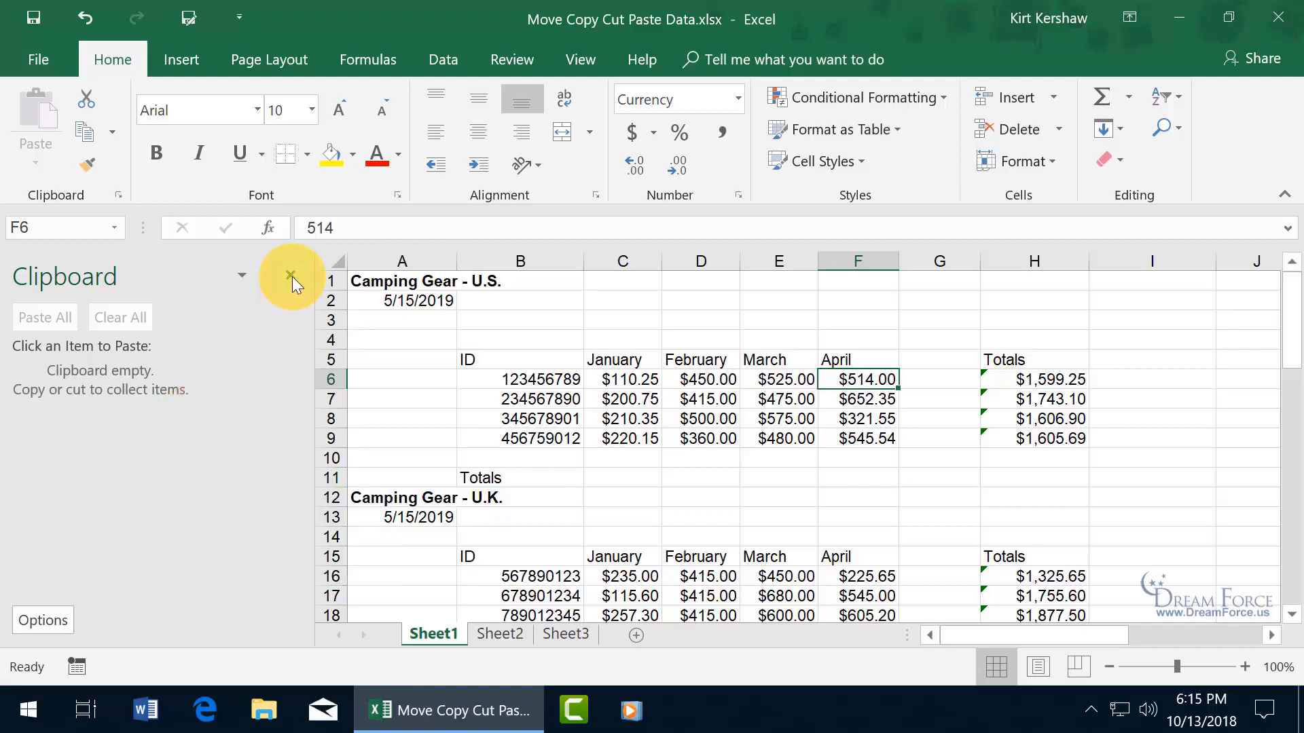